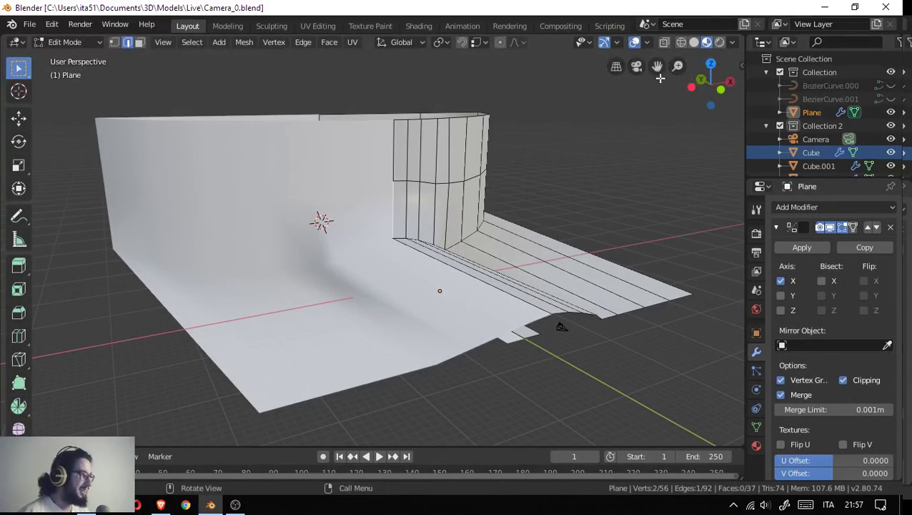
- Switch to vertex selection and look straight down on the backdrop in top view
{"action": "left_click_drag", "start_coordinate": [657, 77], "coordinate": [358, 248]}
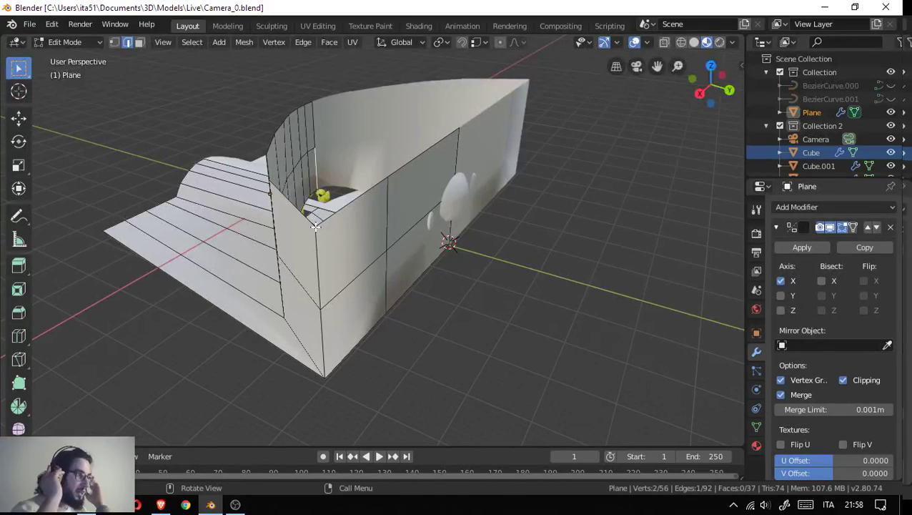
{"action": "left_click_drag", "start_coordinate": [305, 157], "coordinate": [335, 249]}
{"action": "scroll", "scroll_direction": "up", "scroll_amount": 3}
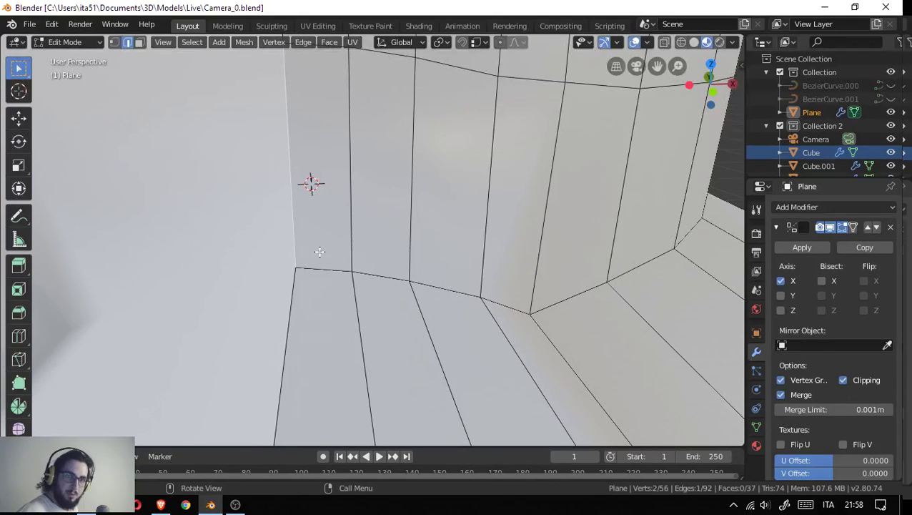
{"action": "scroll", "scroll_direction": "down", "scroll_amount": 3}
{"action": "scroll", "scroll_direction": "down", "scroll_amount": 3}
{"action": "scroll", "scroll_direction": "down", "scroll_amount": 3}
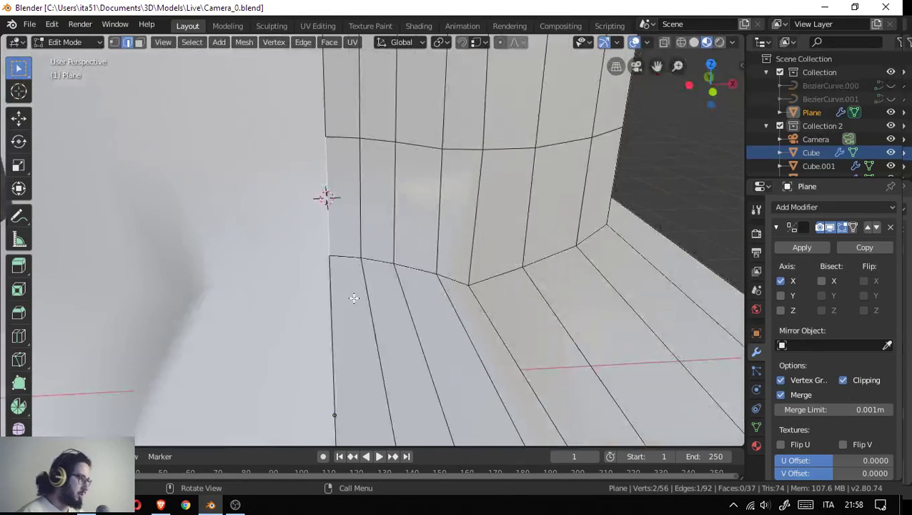
{"action": "scroll", "scroll_direction": "down", "scroll_amount": 3}
{"action": "left_click_drag", "start_coordinate": [357, 255], "coordinate": [345, 277]}
{"action": "scroll", "scroll_direction": "up", "scroll_amount": 3}
{"action": "scroll", "scroll_direction": "up", "scroll_amount": 3}
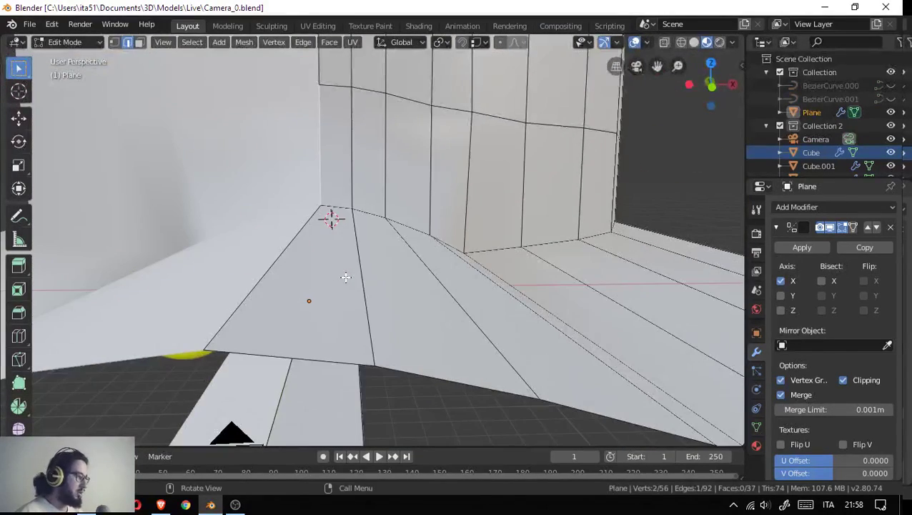
{"action": "scroll", "scroll_direction": "down", "scroll_amount": 3}
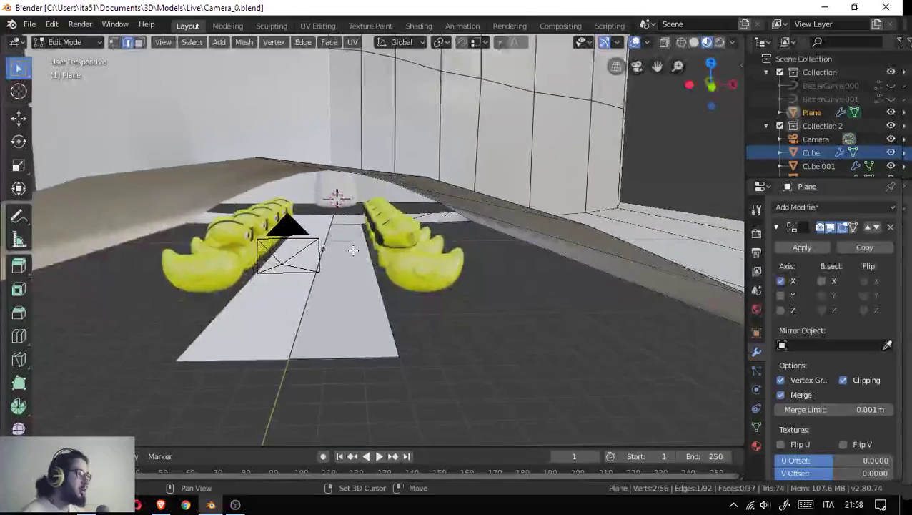
{"action": "left_click_drag", "start_coordinate": [362, 234], "coordinate": [364, 224]}
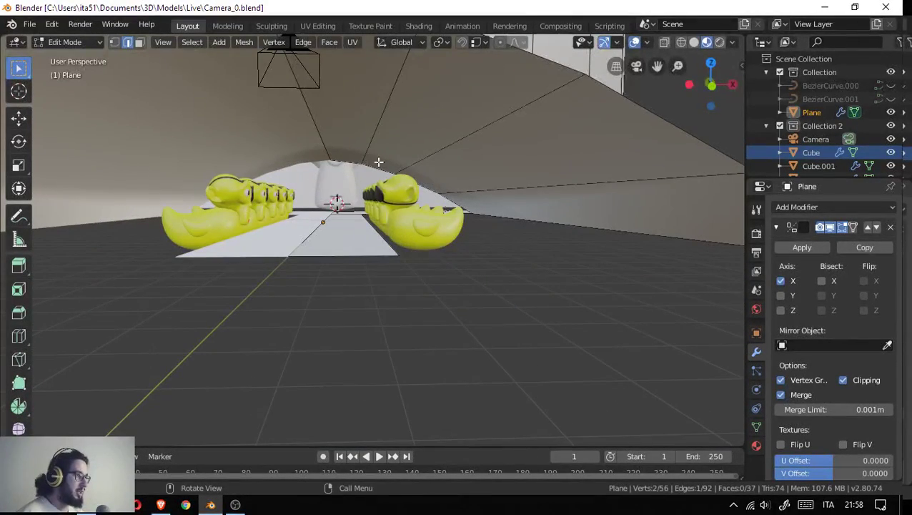
{"action": "left_click_drag", "start_coordinate": [347, 168], "coordinate": [367, 195]}
{"action": "scroll", "scroll_direction": "up", "scroll_amount": 3}
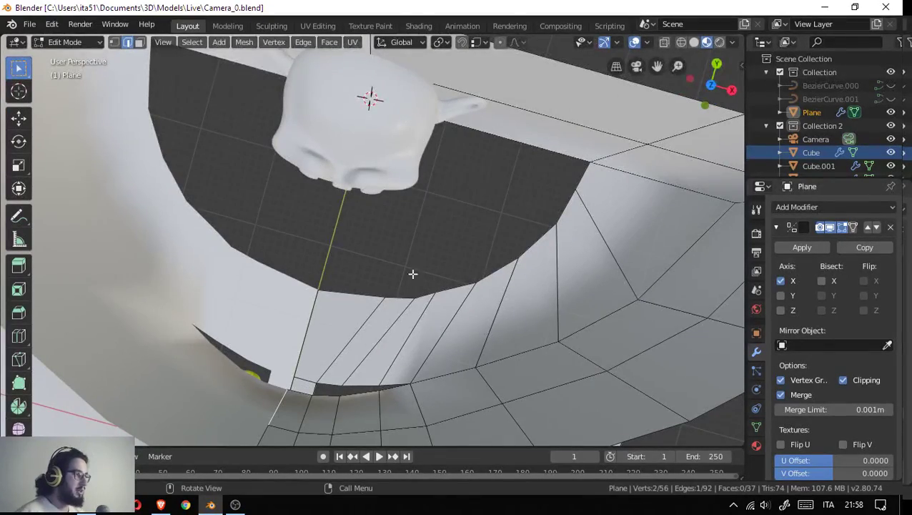
{"action": "left_click_drag", "start_coordinate": [413, 274], "coordinate": [296, 262]}
{"action": "key", "text": "1"}
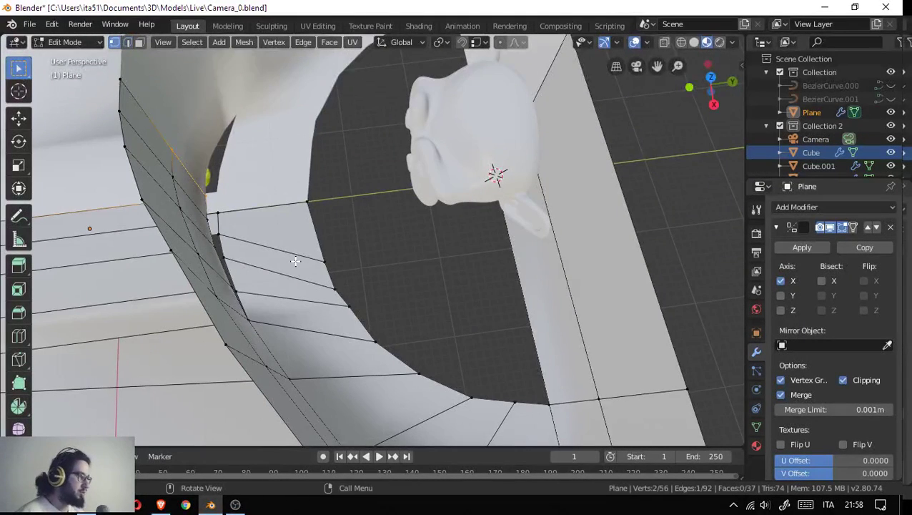
{"action": "key", "text": "KP_7"}
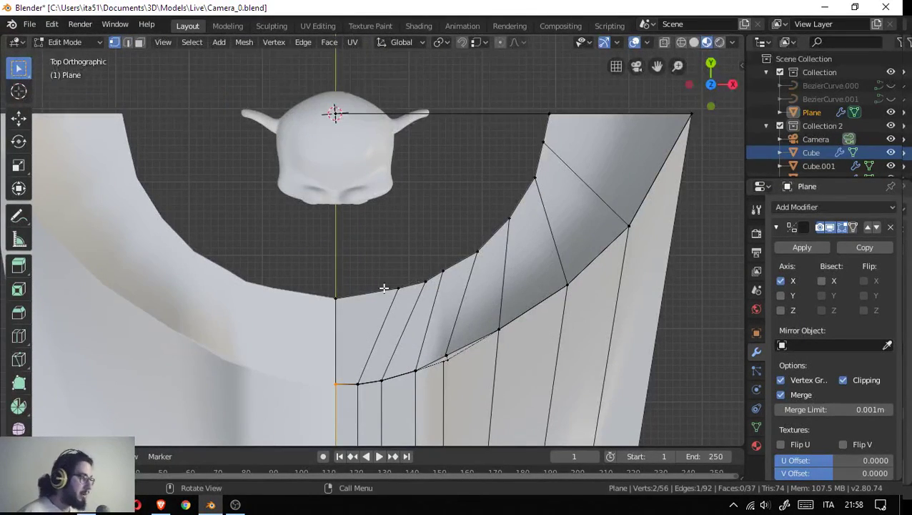
- Shift the first three inner-curve vertices leftward to even their spacing along the rim
{"action": "left_click", "coordinate": [395, 289]}
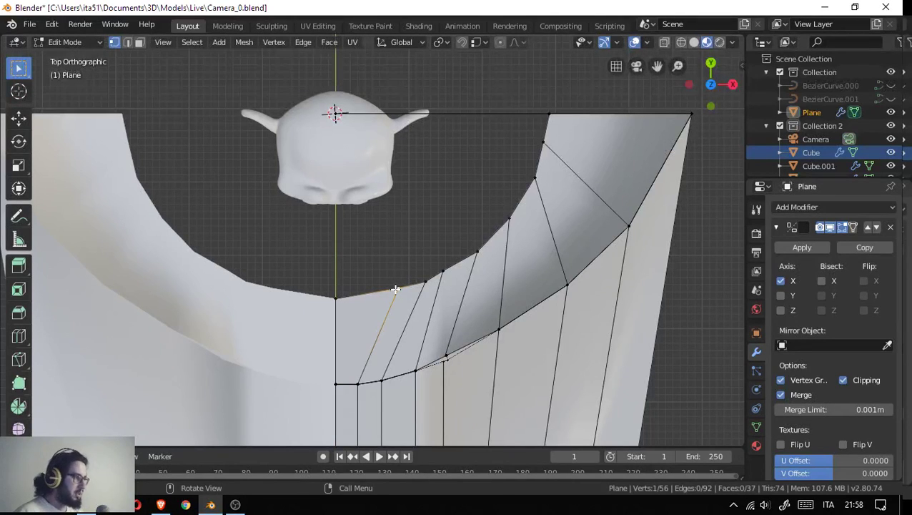
{"action": "key", "text": "g"}
{"action": "key", "text": "g"}
{"action": "left_click", "coordinate": [374, 300]}
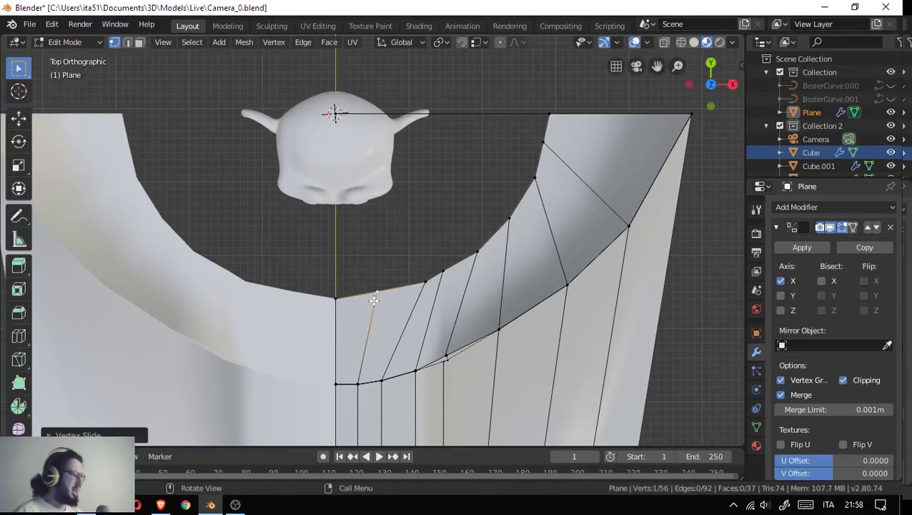
{"action": "key", "text": "g"}
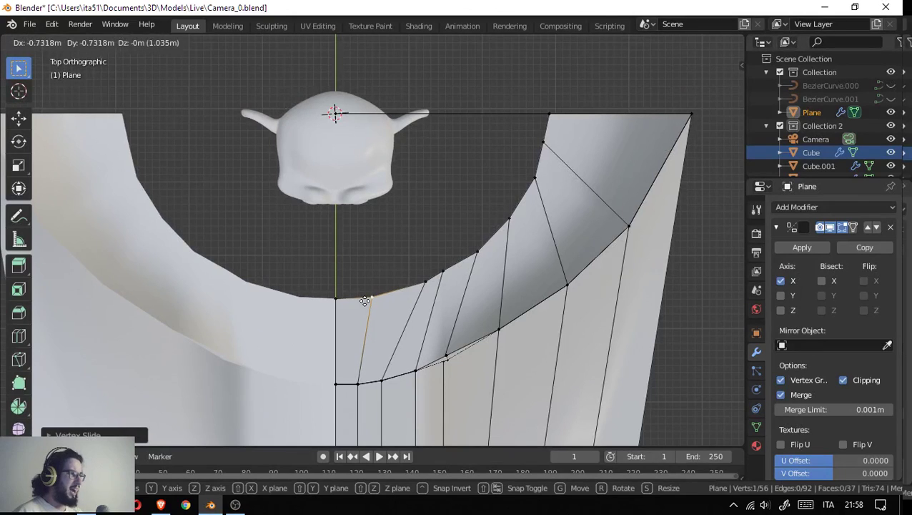
{"action": "left_click", "coordinate": [364, 301]}
{"action": "left_click", "coordinate": [423, 286]}
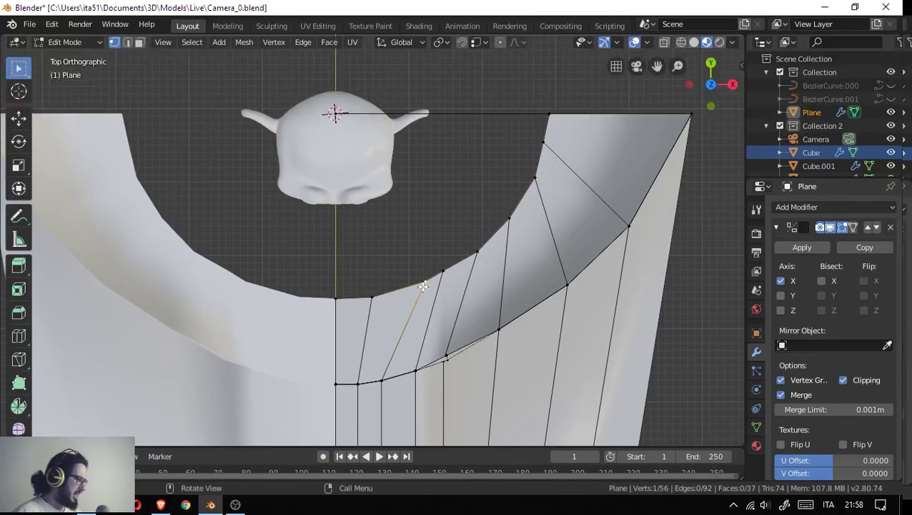
{"action": "key", "text": "g"}
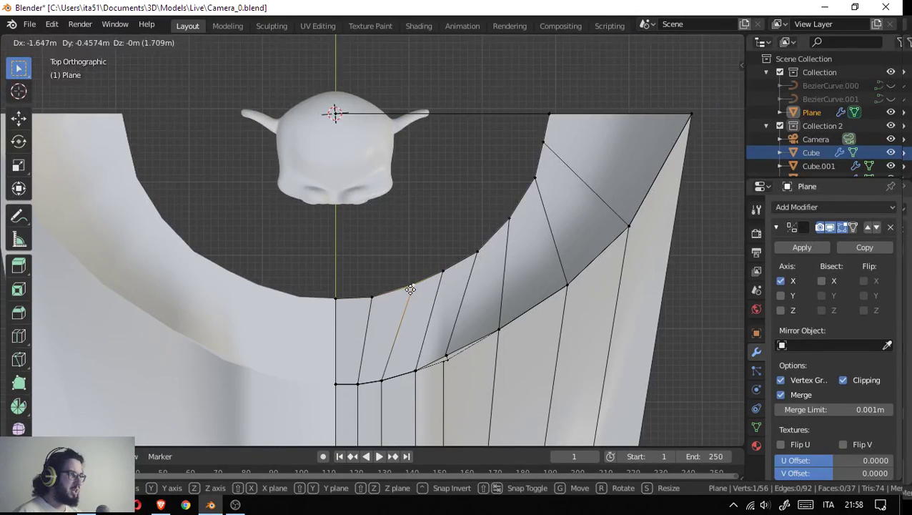
{"action": "left_click", "coordinate": [409, 291]}
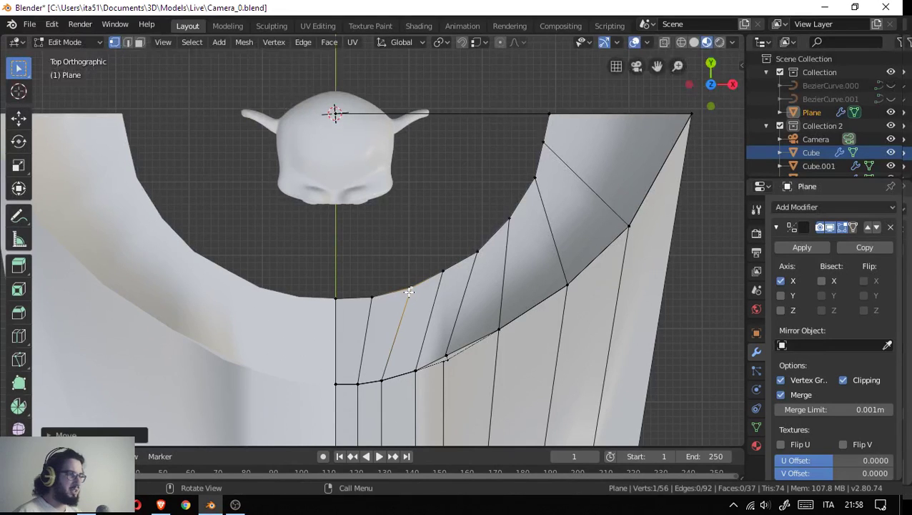
{"action": "left_click", "coordinate": [378, 295]}
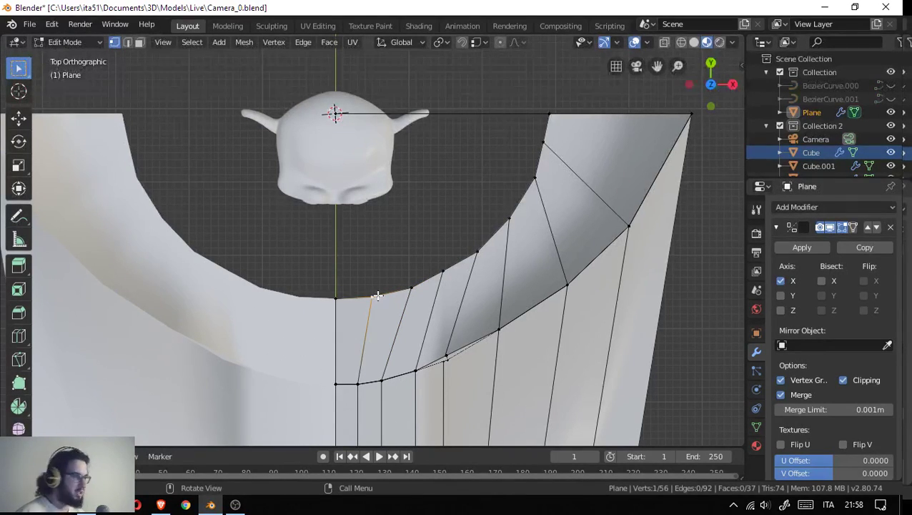
{"action": "key", "text": "g"}
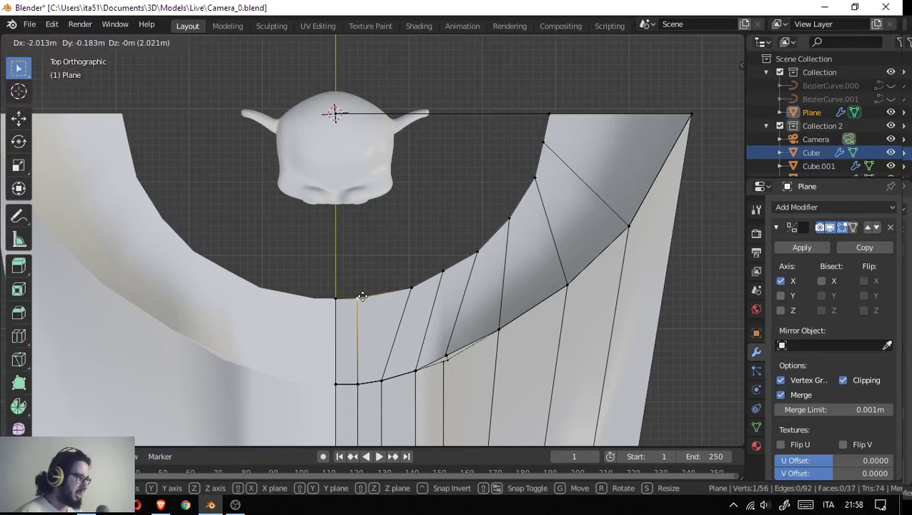
{"action": "left_click", "coordinate": [362, 296]}
- Reposition the remaining four vertices further up the curve so the arc is evenly spaced
{"action": "left_click", "coordinate": [411, 287]}
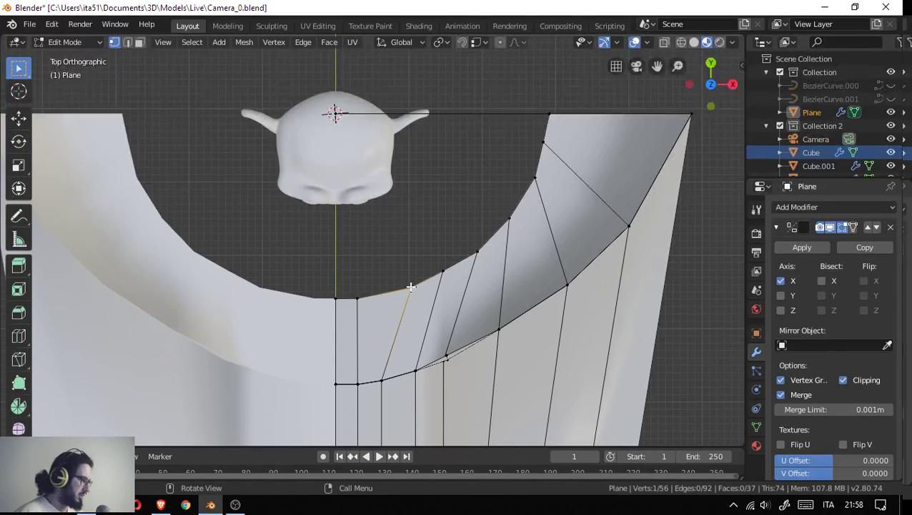
{"action": "key", "text": "g"}
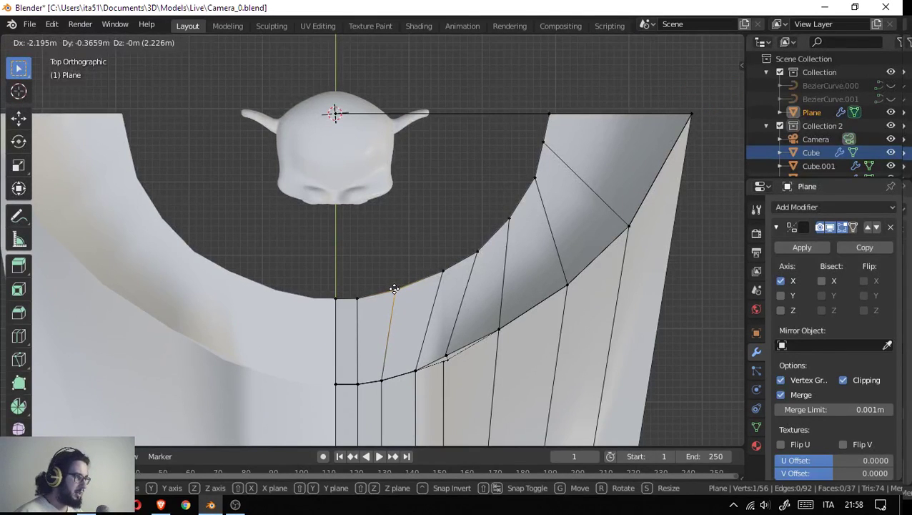
{"action": "left_click", "coordinate": [393, 290]}
{"action": "left_click", "coordinate": [436, 274]}
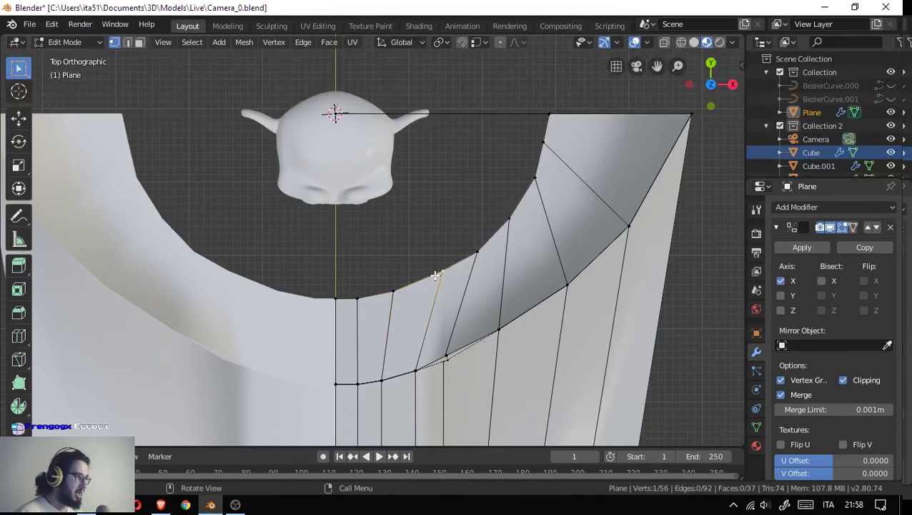
{"action": "key", "text": "g"}
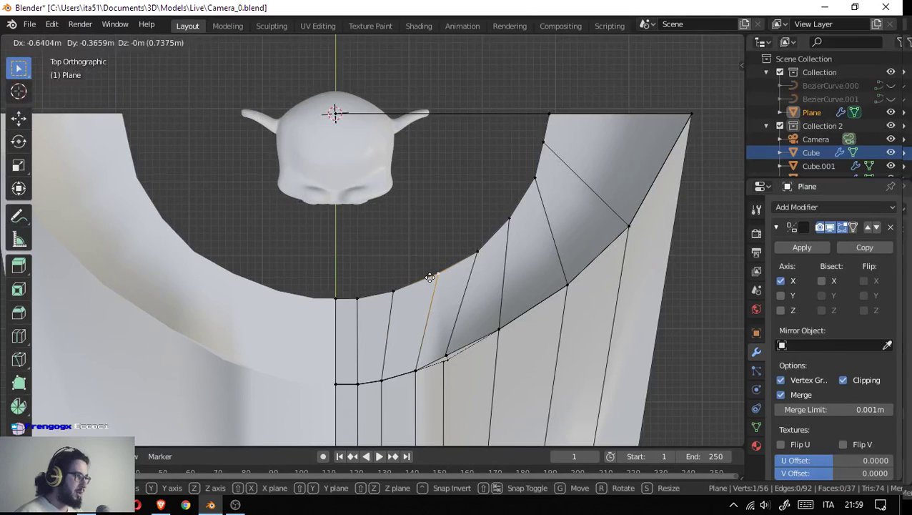
{"action": "left_click", "coordinate": [429, 278]}
{"action": "left_click", "coordinate": [477, 255]}
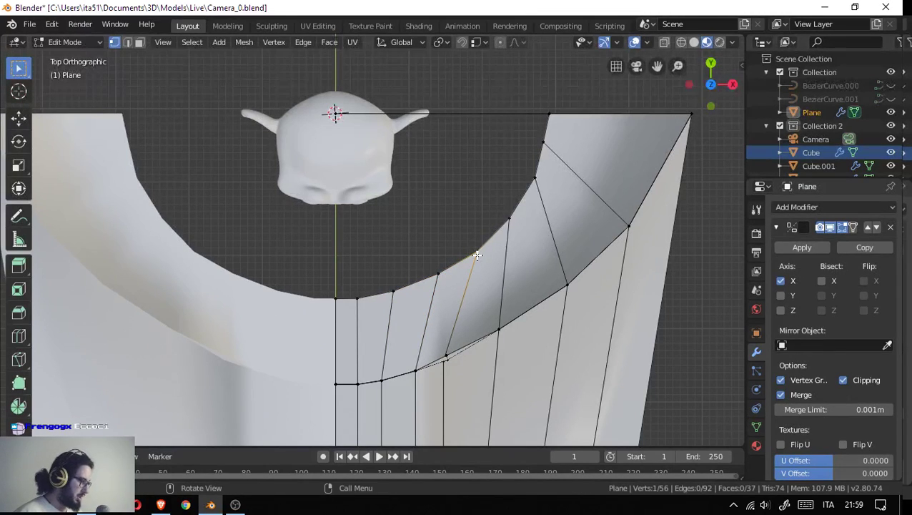
{"action": "key", "text": "g"}
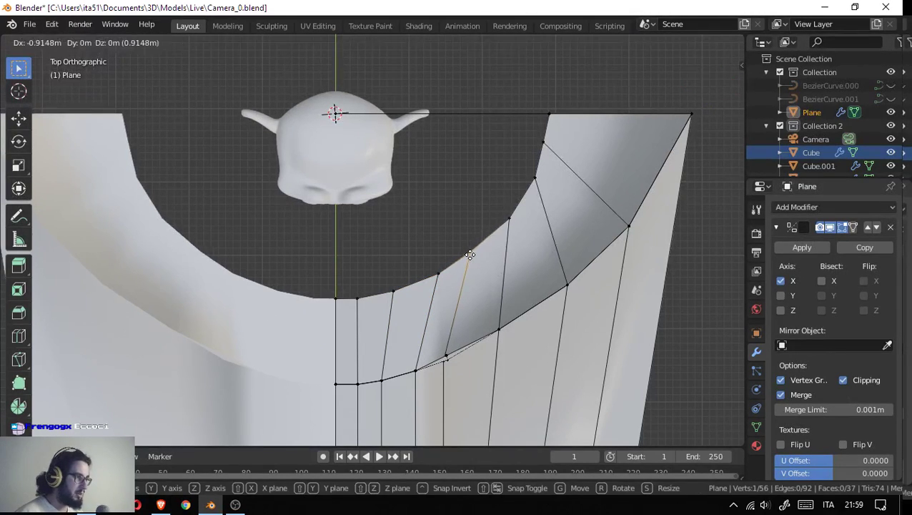
{"action": "left_click", "coordinate": [469, 258]}
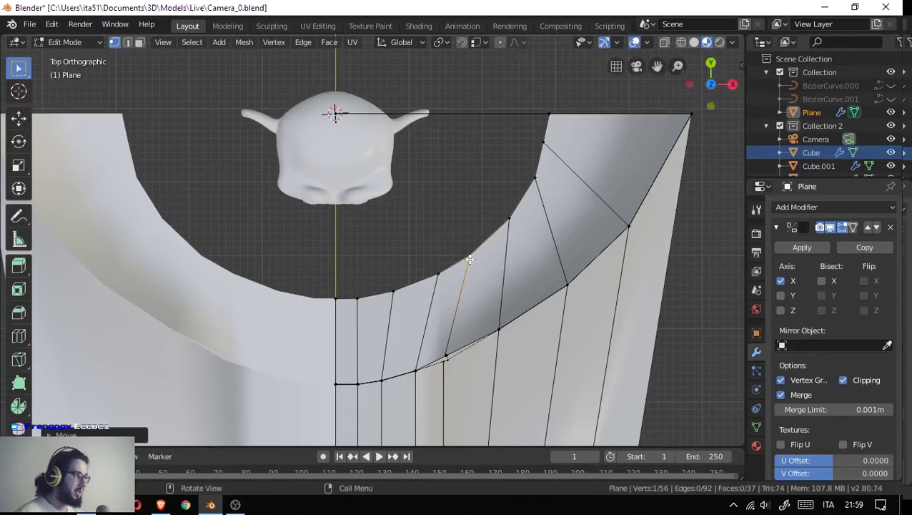
{"action": "left_click", "coordinate": [509, 221]}
{"action": "key", "text": "g"}
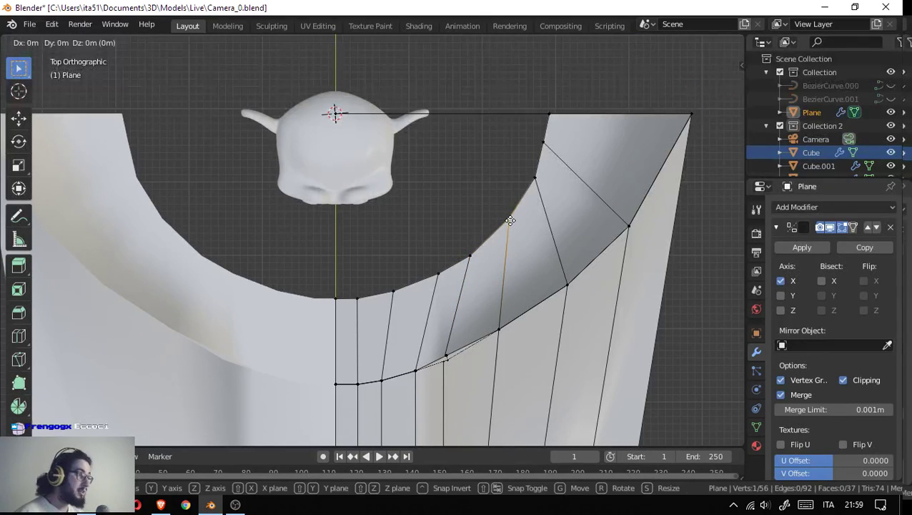
{"action": "left_click", "coordinate": [505, 229]}
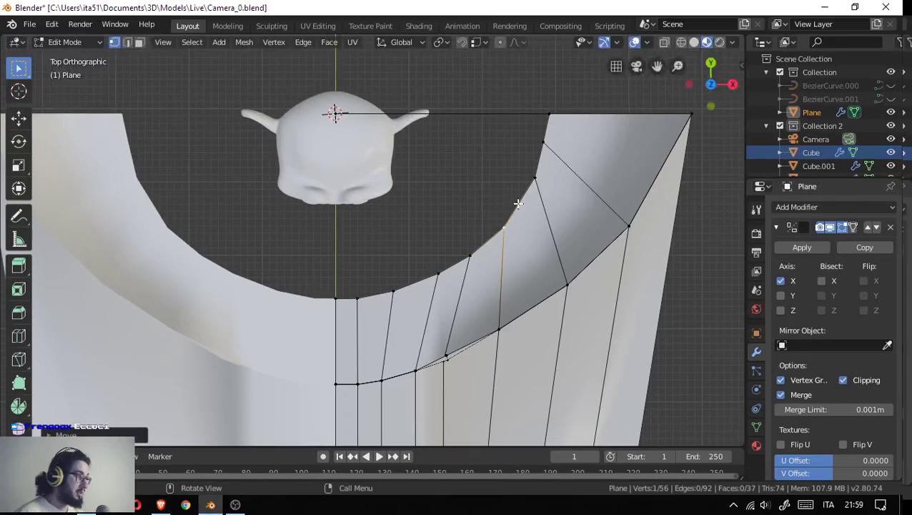
{"action": "left_click_drag", "start_coordinate": [524, 195], "coordinate": [437, 297]}
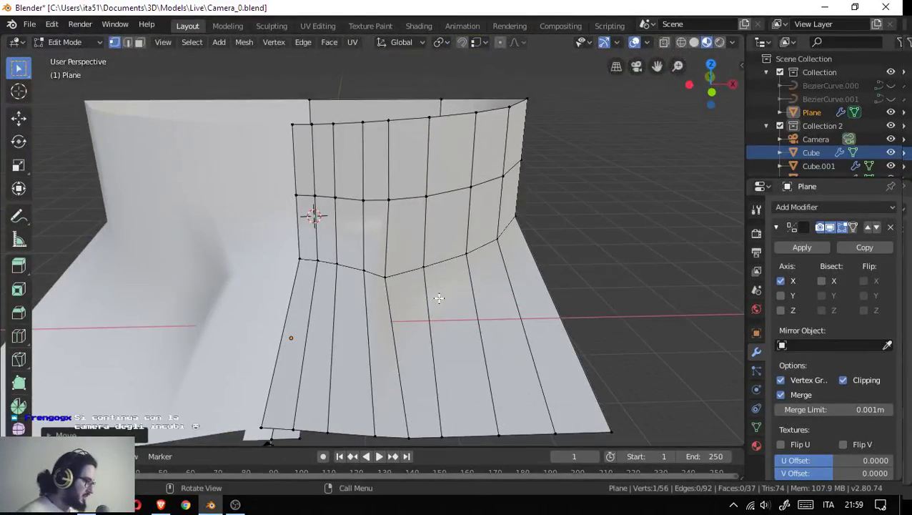
- Delete the four selected floor faces of the backdrop plane
{"action": "left_click", "coordinate": [433, 322]}
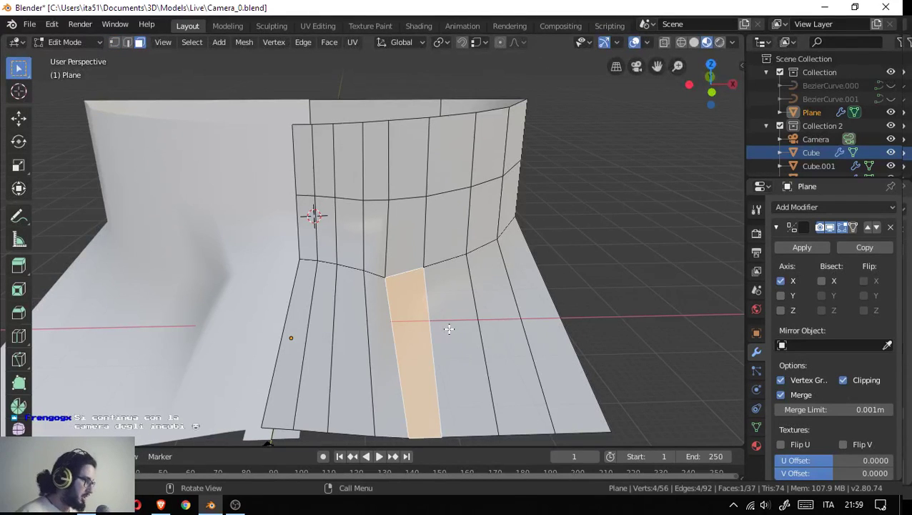
{"action": "left_click", "coordinate": [449, 329]}
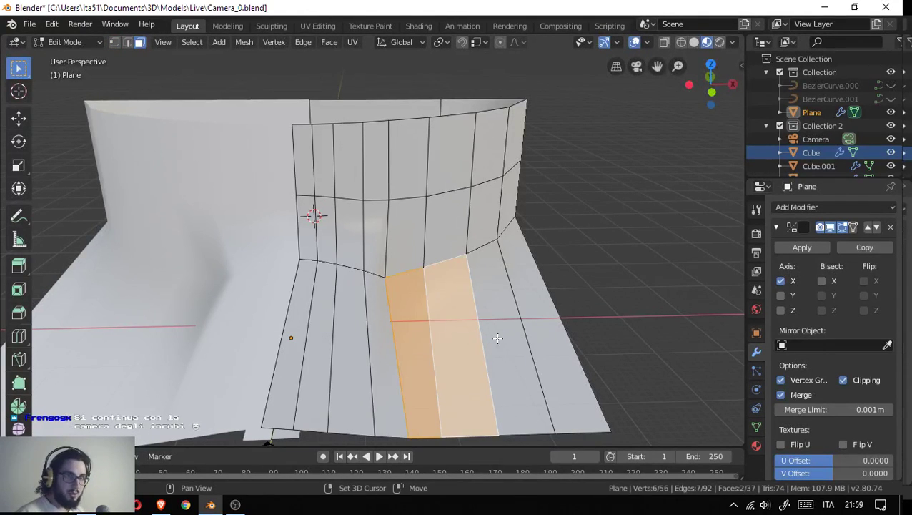
{"action": "left_click", "coordinate": [552, 313]}
{"action": "left_click", "coordinate": [515, 322]}
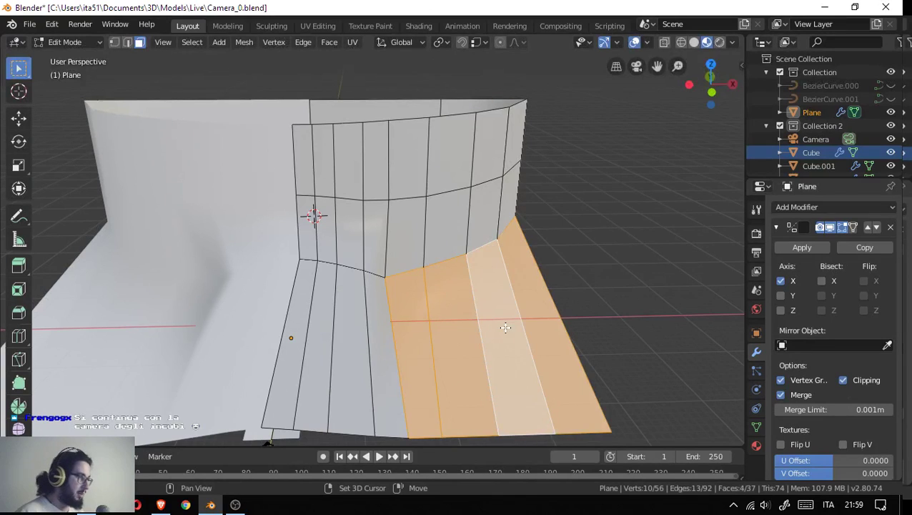
{"action": "key", "text": "x"}
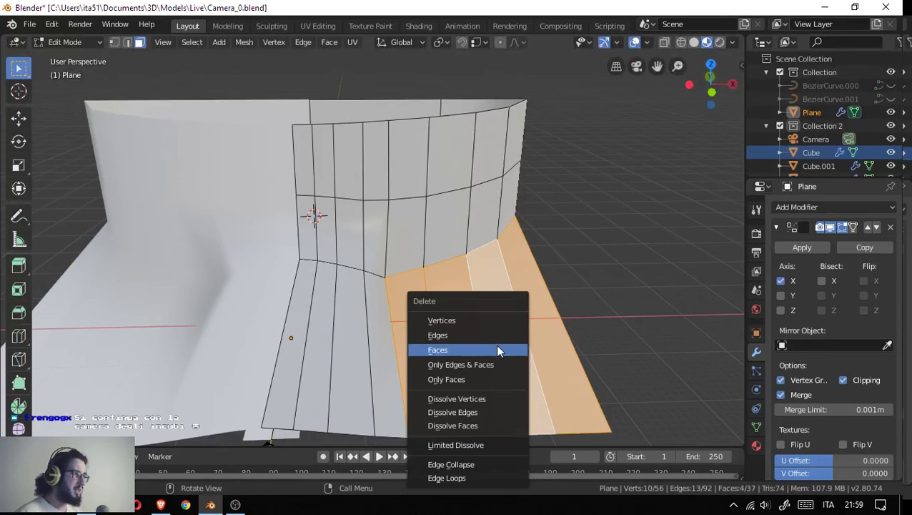
{"action": "left_click", "coordinate": [497, 349]}
- Switch to edge selection and pick a single edge on the curved backdrop
{"action": "left_click_drag", "start_coordinate": [523, 319], "coordinate": [524, 268]}
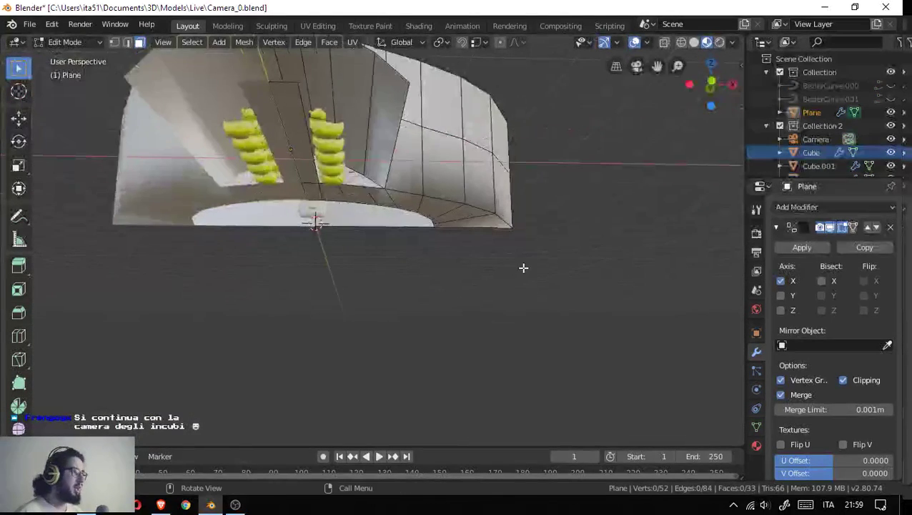
{"action": "left_click", "coordinate": [394, 154]}
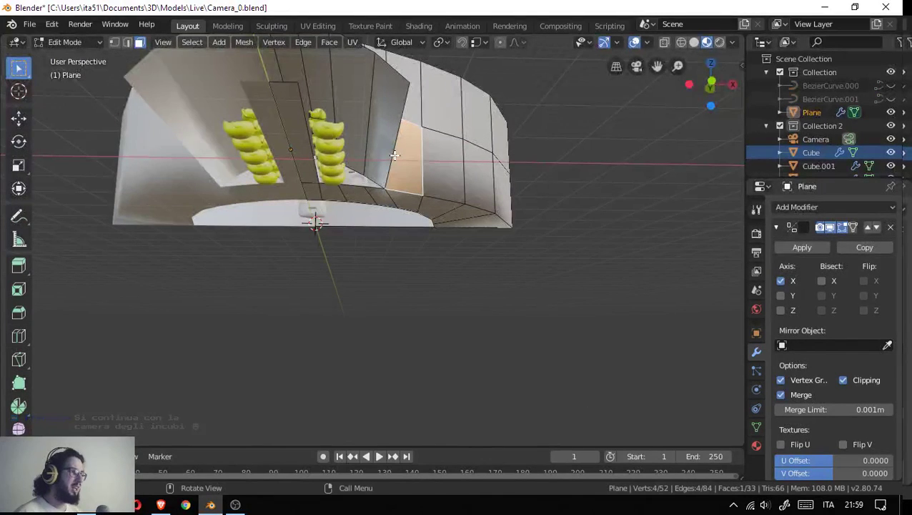
{"action": "key", "text": "2"}
{"action": "left_click", "coordinate": [389, 157]}
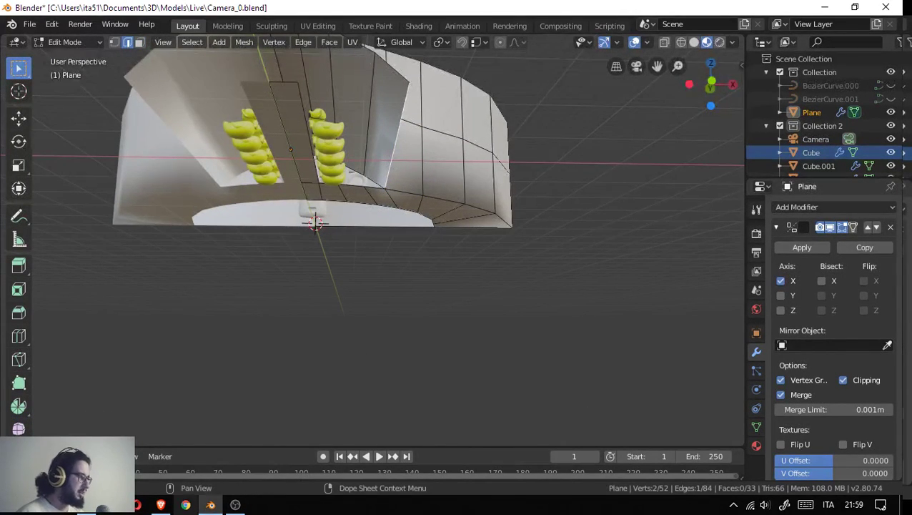
- Bring up the browser showing YouTube results for 'royalty free music 8 bit'
{"action": "left_click", "coordinate": [161, 505]}
{"action": "scroll", "scroll_direction": "up", "scroll_amount": 3}
{"action": "scroll", "scroll_direction": "up", "scroll_amount": 3}
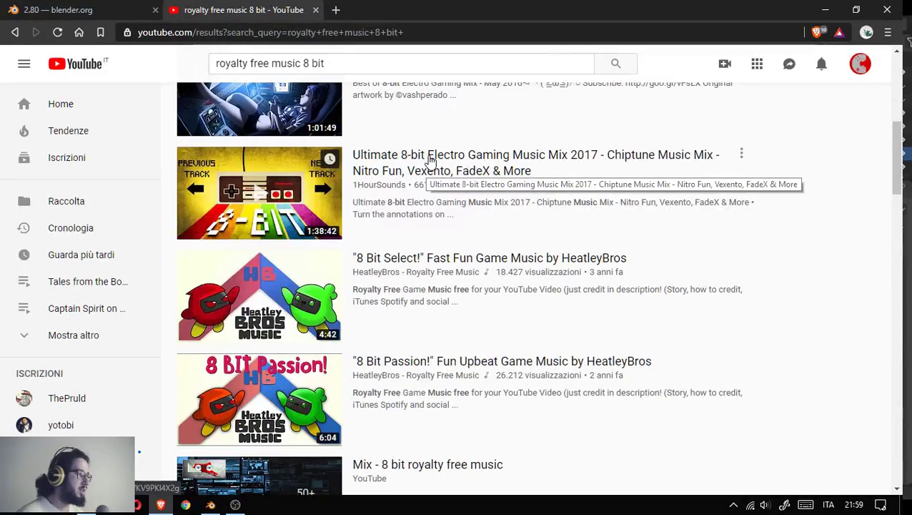
- Play the 'Digital Ether' 8-bit mix in a new tab, then minimize the browser
{"action": "scroll", "scroll_direction": "down", "scroll_amount": 3}
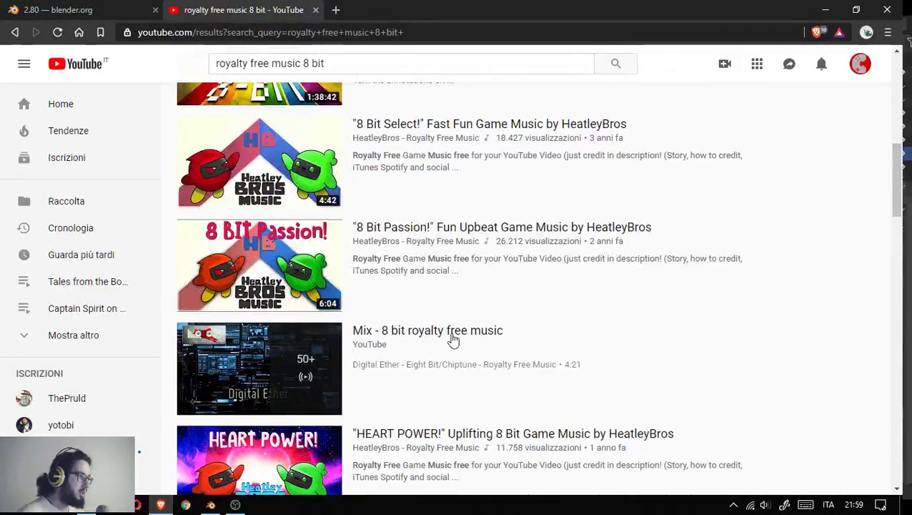
{"action": "middle_click", "coordinate": [452, 336]}
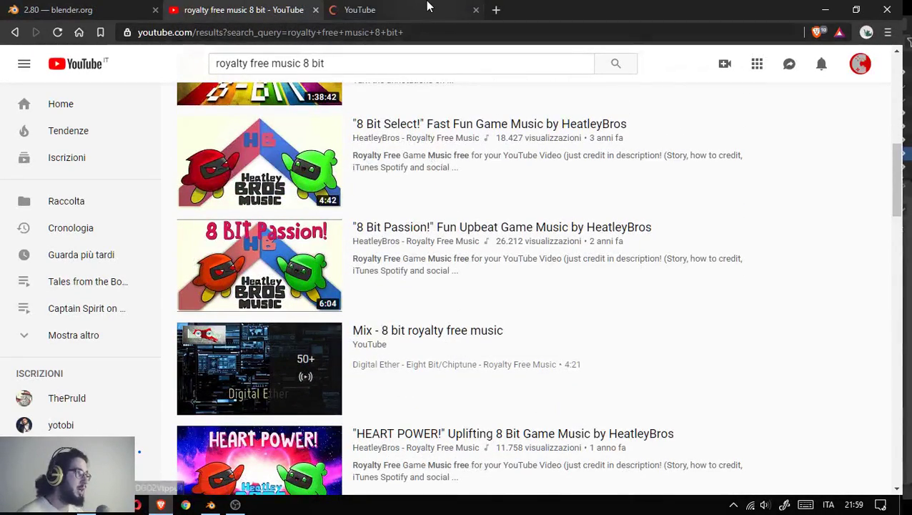
{"action": "left_click", "coordinate": [422, 7]}
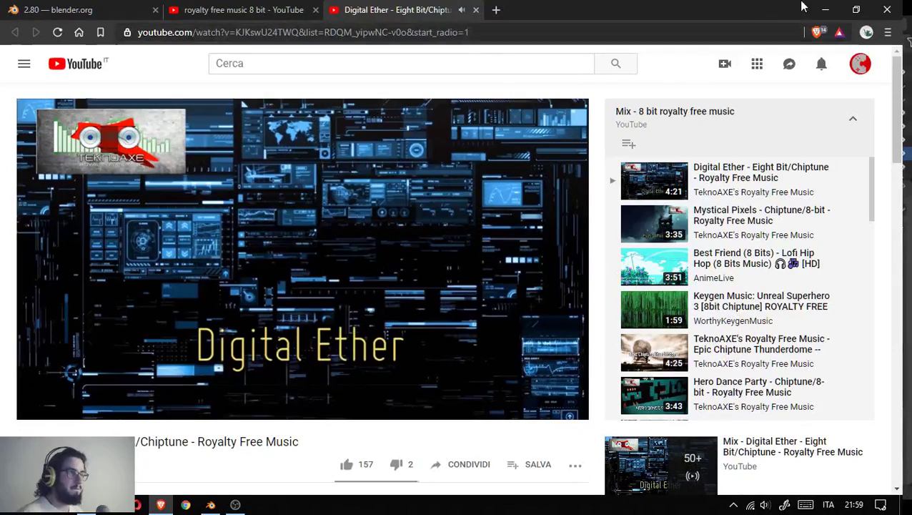
{"action": "left_click", "coordinate": [828, 8]}
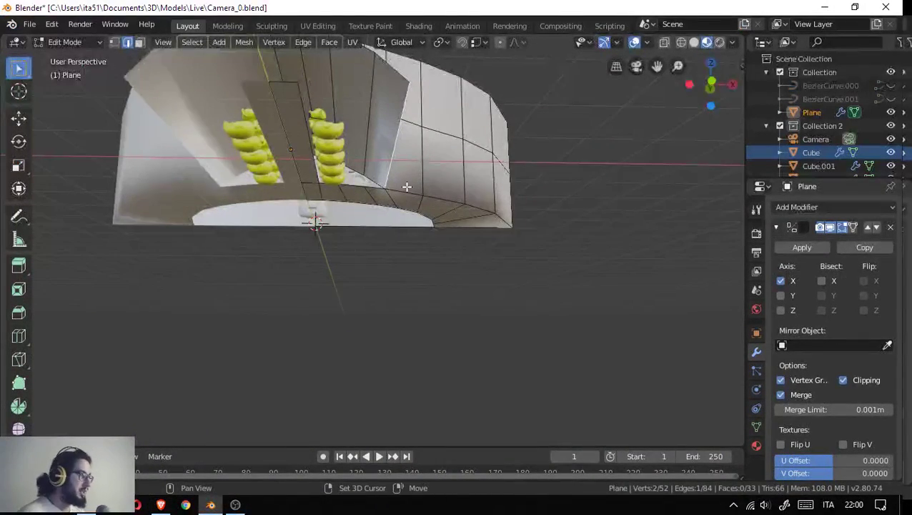
- Select the whole edge loop running along the backdrop's arch
{"action": "left_click", "coordinate": [406, 192]}
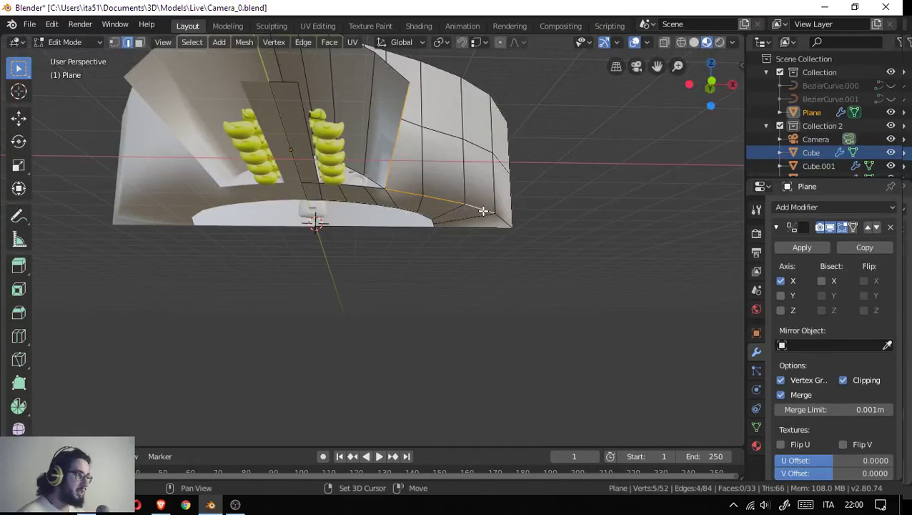
{"action": "left_click_drag", "start_coordinate": [490, 226], "coordinate": [470, 235]}
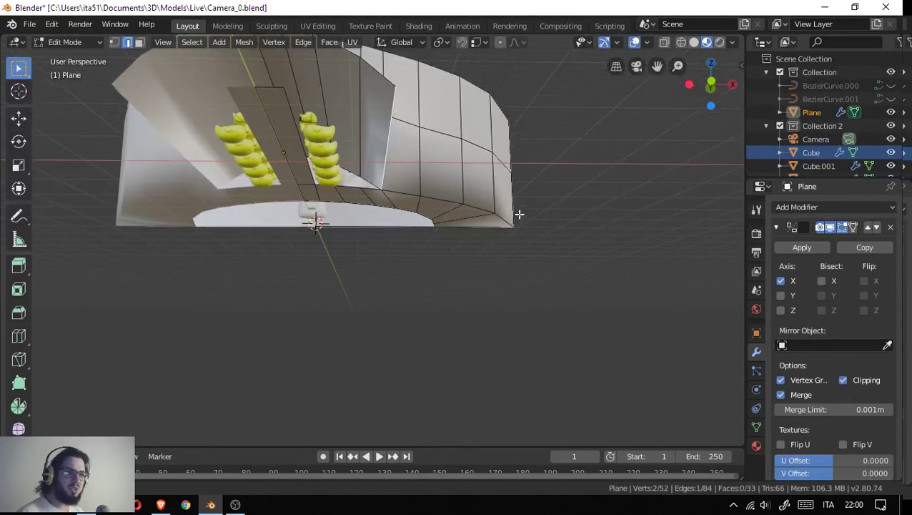
{"action": "left_click_drag", "start_coordinate": [498, 220], "coordinate": [402, 170]}
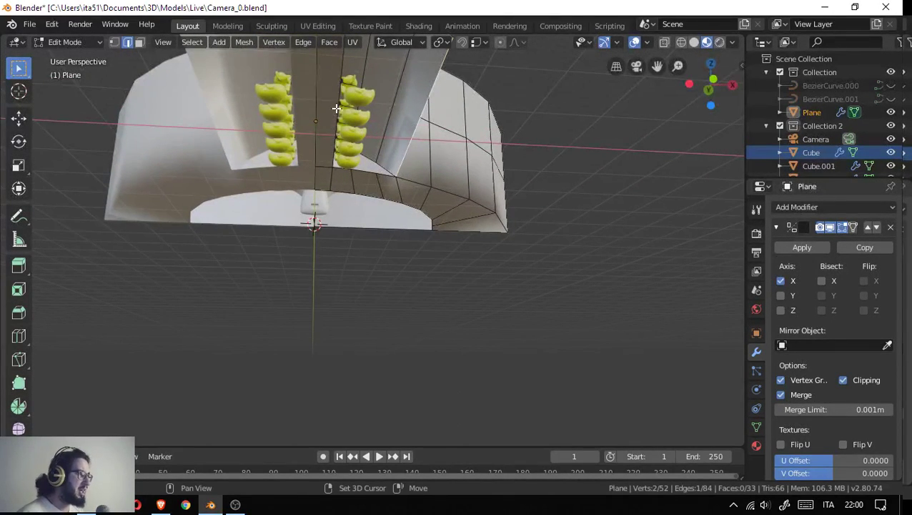
{"action": "left_click", "coordinate": [337, 108]}
{"action": "left_click_drag", "start_coordinate": [337, 108], "coordinate": [319, 157]}
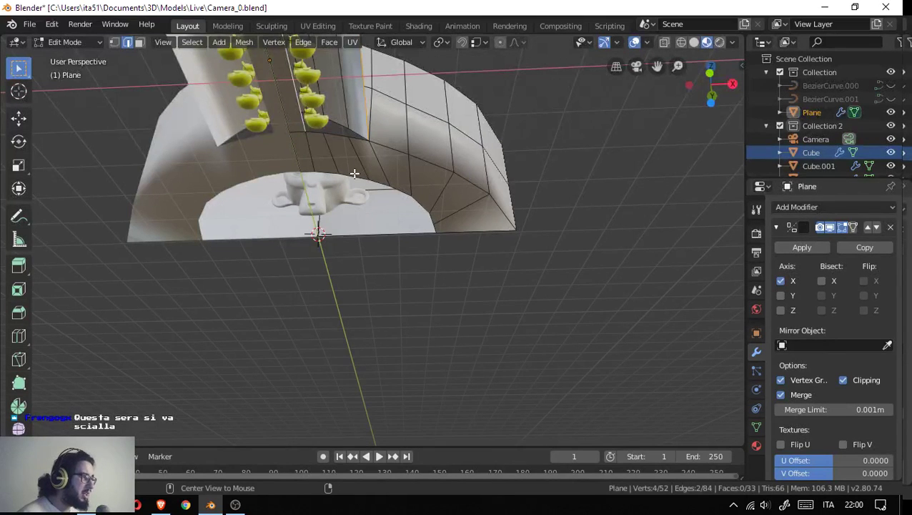
{"action": "left_click", "coordinate": [354, 177]}
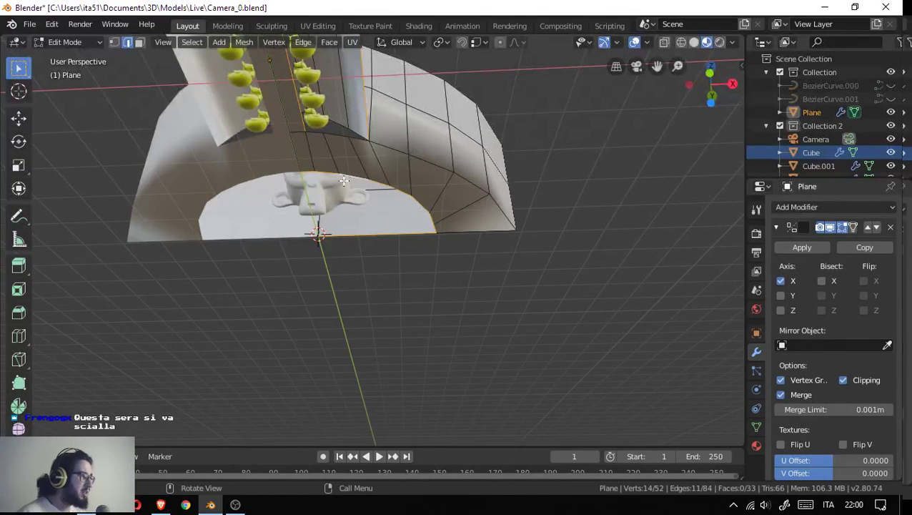
{"action": "left_click_drag", "start_coordinate": [355, 177], "coordinate": [342, 222]}
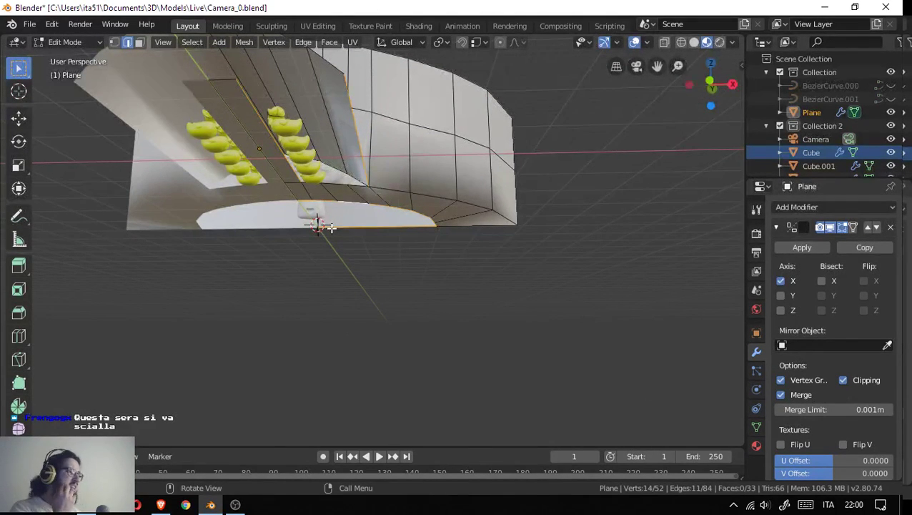
- Extrude the arch edges and move them straight down along Z into a wall strip
{"action": "key", "text": "e"}
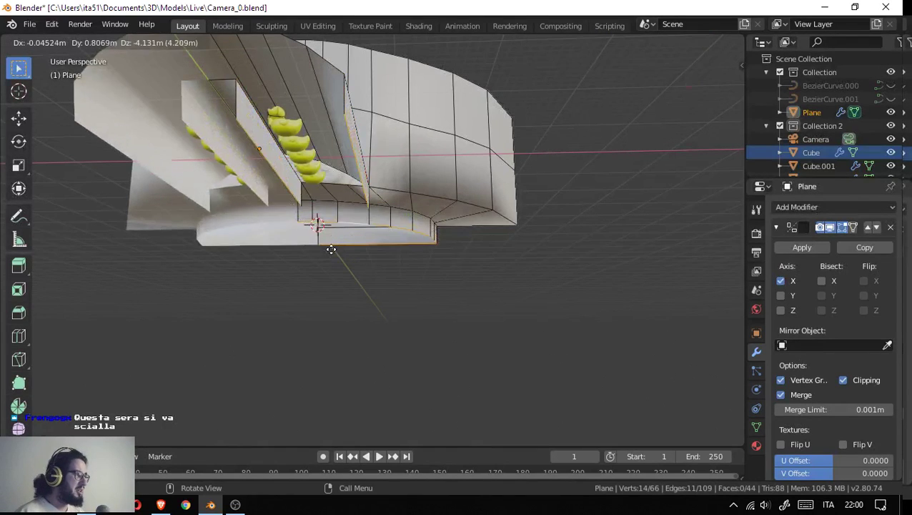
{"action": "right_click", "coordinate": [330, 248]}
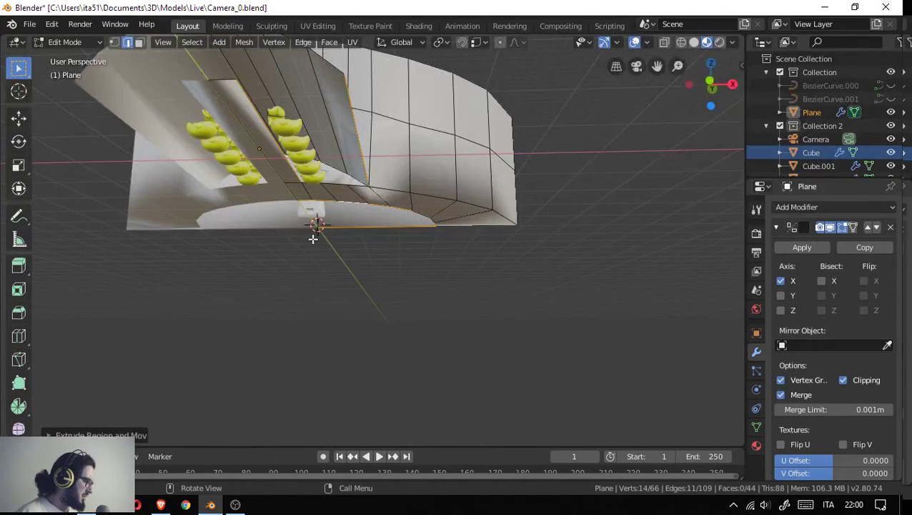
{"action": "key", "text": "e"}
{"action": "key", "text": "z"}
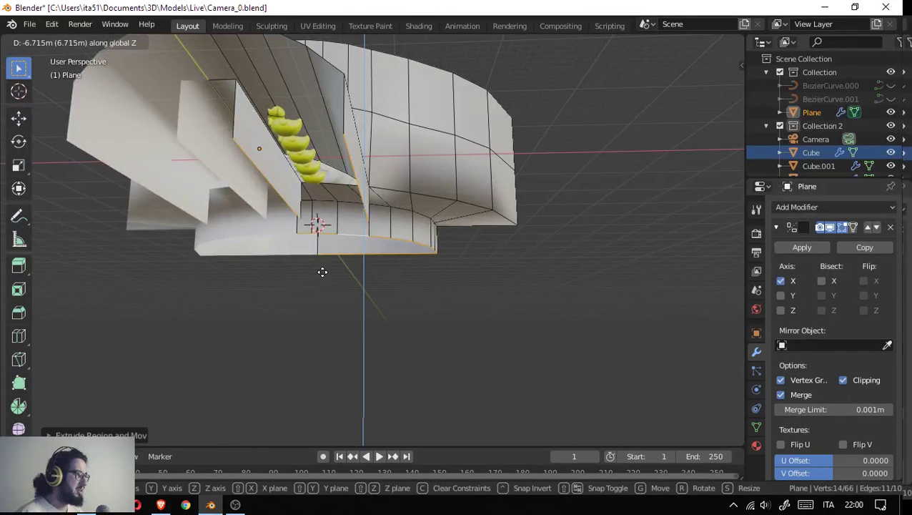
{"action": "left_click", "coordinate": [323, 271]}
{"action": "left_click_drag", "start_coordinate": [335, 209], "coordinate": [396, 244]}
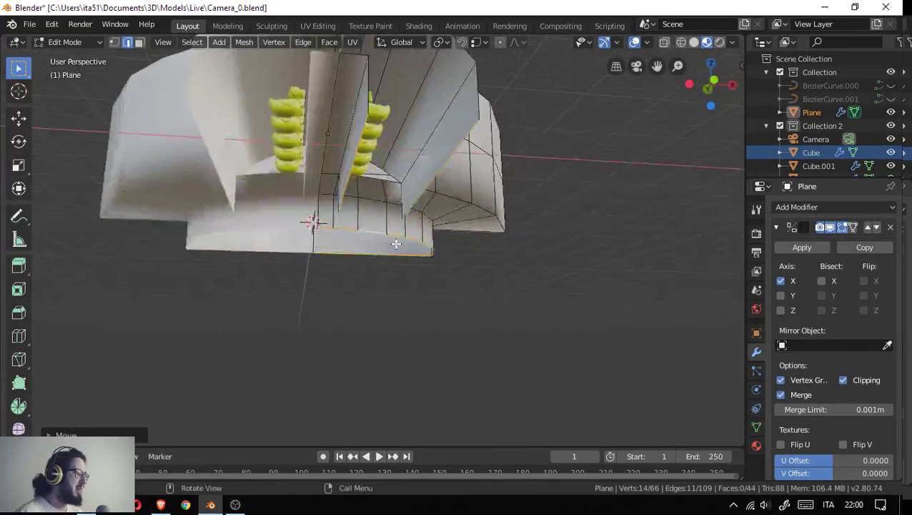
{"action": "left_click_drag", "start_coordinate": [422, 190], "coordinate": [329, 224]}
{"action": "left_click", "coordinate": [328, 215]}
- Undo the first extrusion, returning to the arch edge selection
{"action": "scroll", "scroll_direction": "up", "scroll_amount": 3}
{"action": "key", "text": "ctrl+z"}
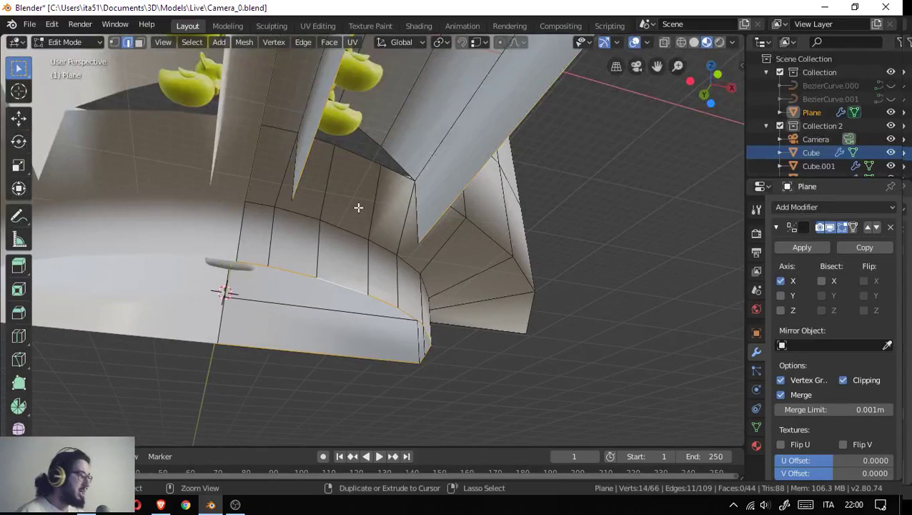
{"action": "key", "text": "ctrl+z"}
{"action": "key", "text": "ctrl+z"}
{"action": "scroll", "scroll_direction": "up", "scroll_amount": 3}
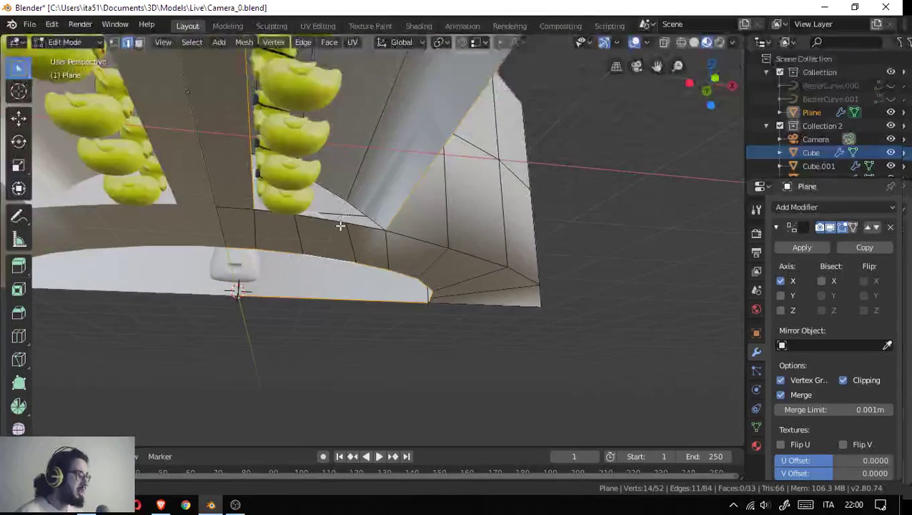
{"action": "left_click_drag", "start_coordinate": [348, 211], "coordinate": [340, 212]}
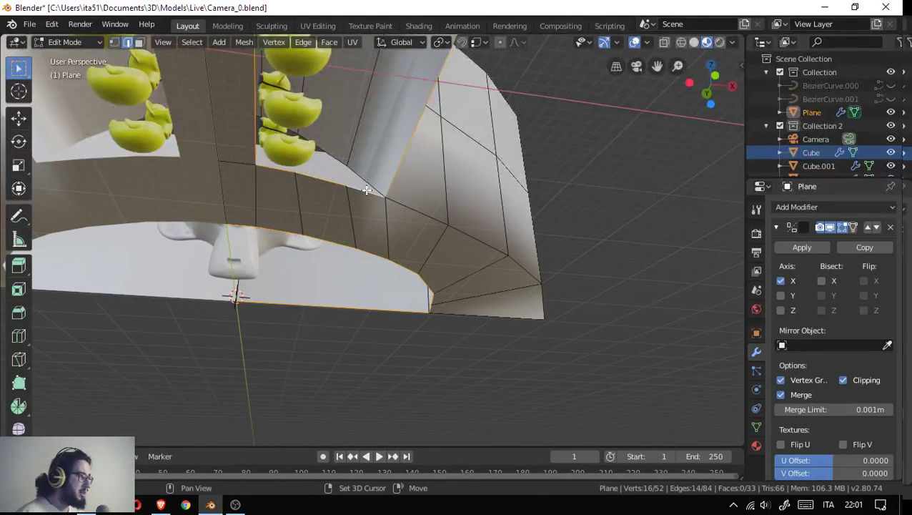
- Extrude the arch edges again straight down along Z, giving a 47-face backdrop
{"action": "key", "text": "e"}
{"action": "left_click", "coordinate": [344, 212]}
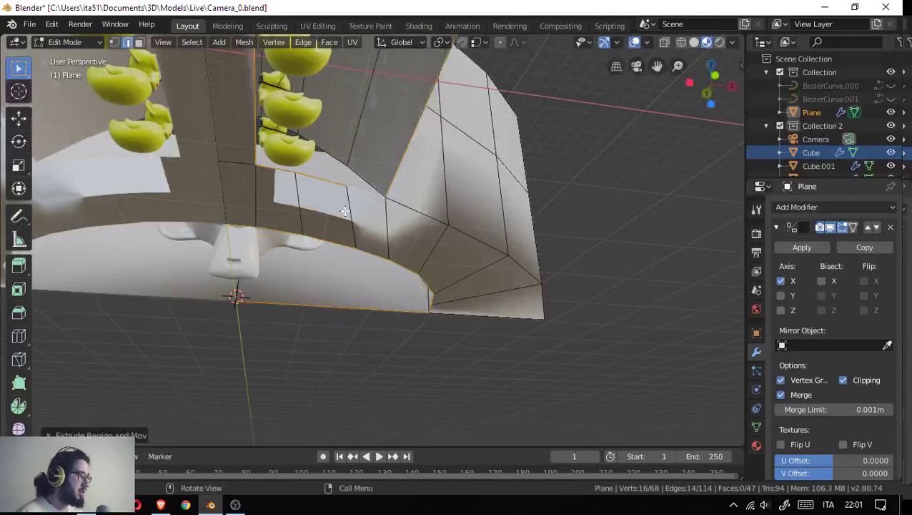
{"action": "key", "text": "e"}
{"action": "key", "text": "z"}
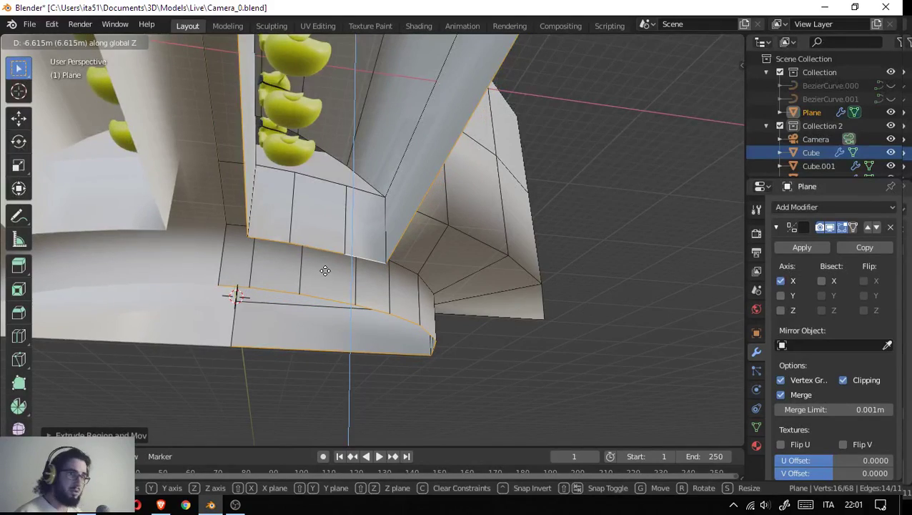
{"action": "left_click", "coordinate": [325, 271]}
{"action": "left_click_drag", "start_coordinate": [346, 234], "coordinate": [353, 217]}
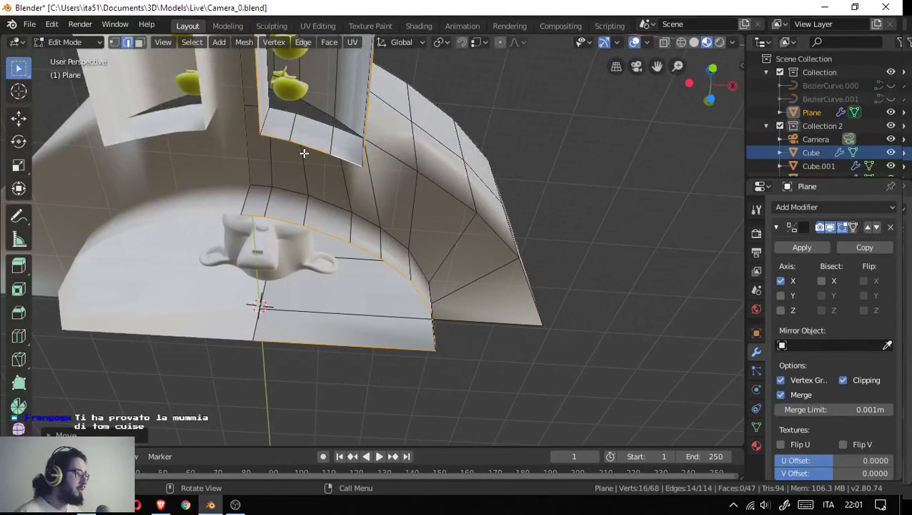
{"action": "left_click_drag", "start_coordinate": [295, 159], "coordinate": [243, 236]}
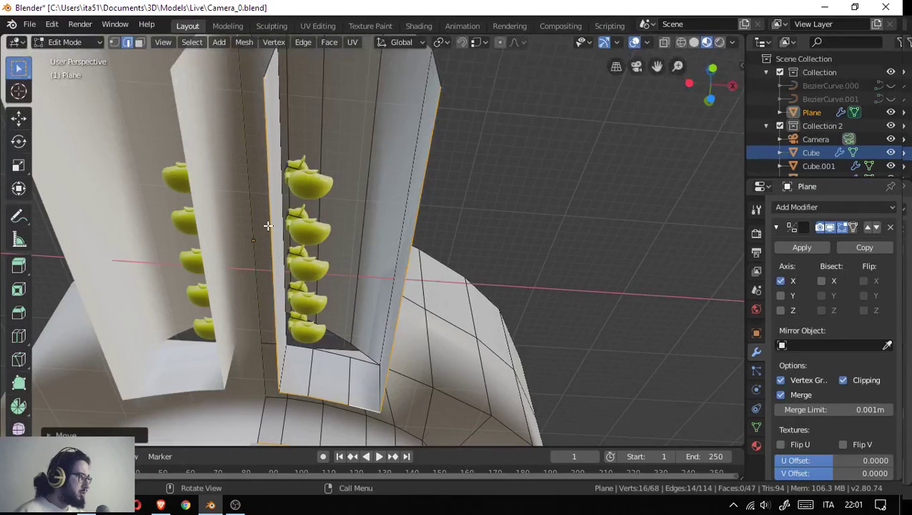
- Fill a face between the two opposite edges at the wall opening
{"action": "left_click", "coordinate": [270, 215]}
{"action": "left_click", "coordinate": [419, 202]}
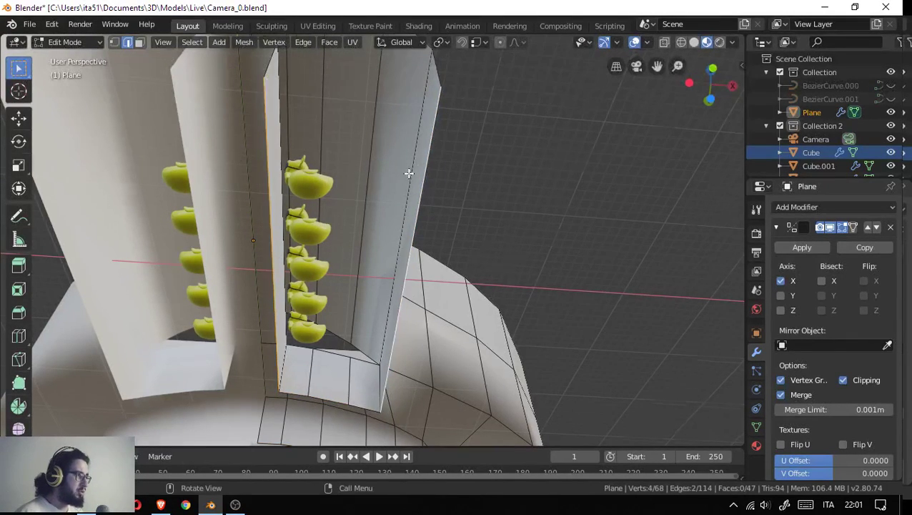
{"action": "key", "text": "KP_Decimal"}
{"action": "key", "text": "f"}
{"action": "left_click_drag", "start_coordinate": [429, 207], "coordinate": [375, 235]}
{"action": "scroll", "scroll_direction": "up", "scroll_amount": 3}
{"action": "scroll", "scroll_direction": "up", "scroll_amount": 3}
{"action": "scroll", "scroll_direction": "down", "scroll_amount": 3}
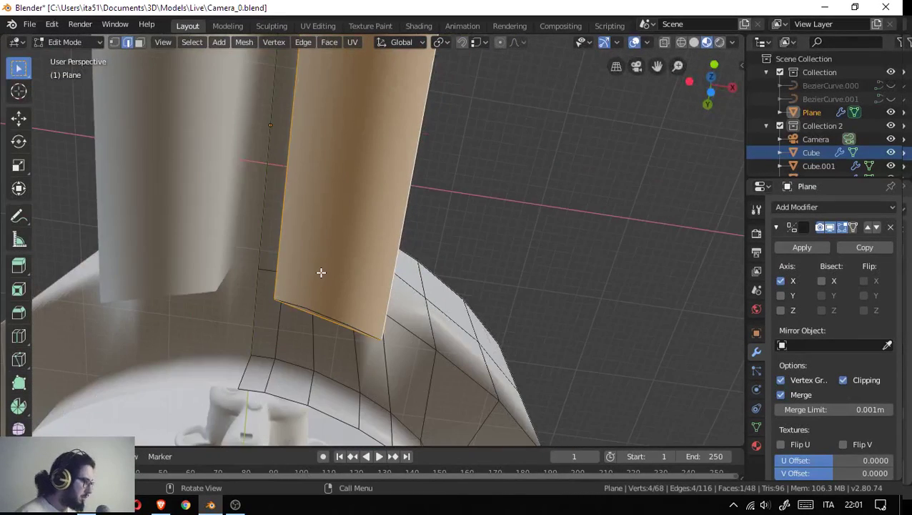
- Add two centred edge loops through the narrow wall strip
{"action": "key", "text": "ctrl+r"}
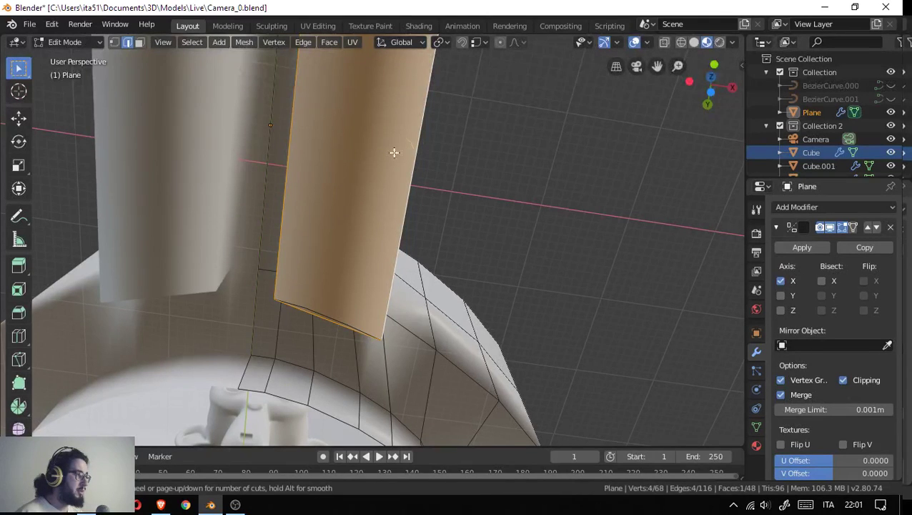
{"action": "key", "text": "Escape"}
{"action": "scroll", "scroll_direction": "down", "scroll_amount": 3}
{"action": "left_click_drag", "start_coordinate": [350, 152], "coordinate": [324, 221]}
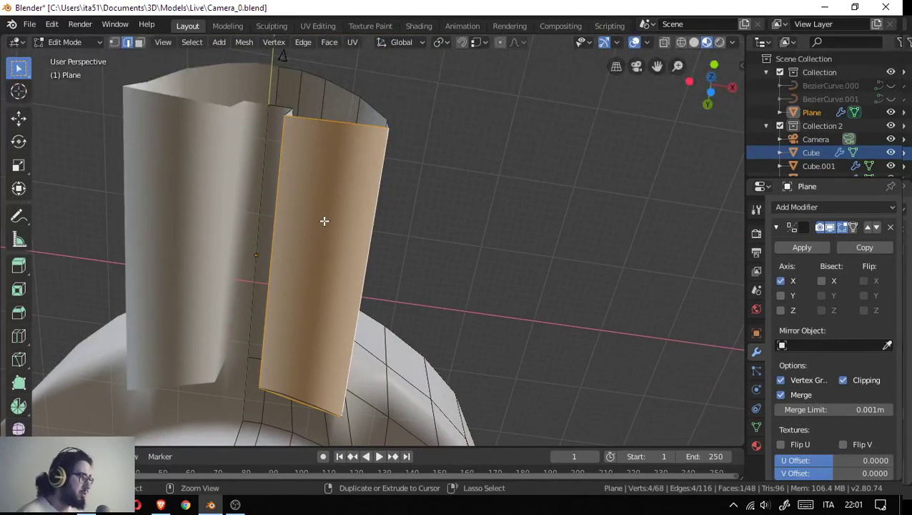
{"action": "key", "text": "ctrl+r"}
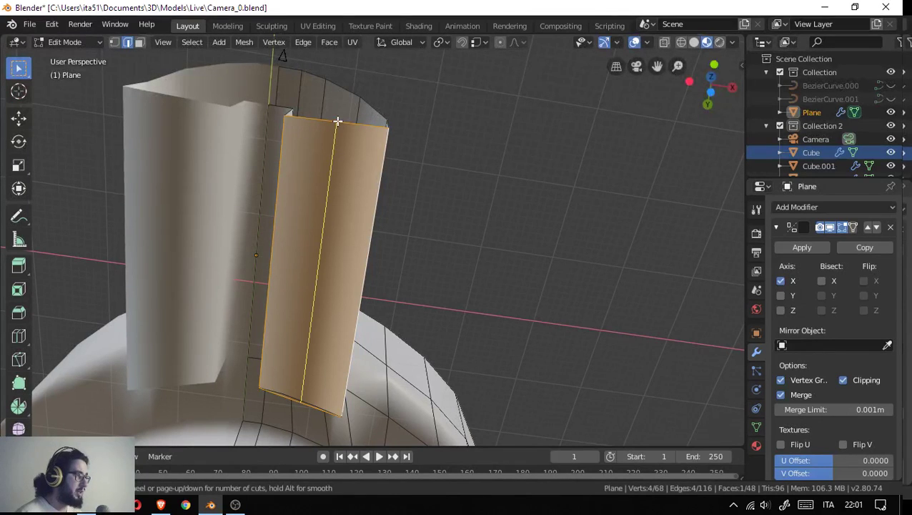
{"action": "scroll", "scroll_direction": "up", "scroll_amount": 3}
{"action": "left_click", "coordinate": [337, 121]}
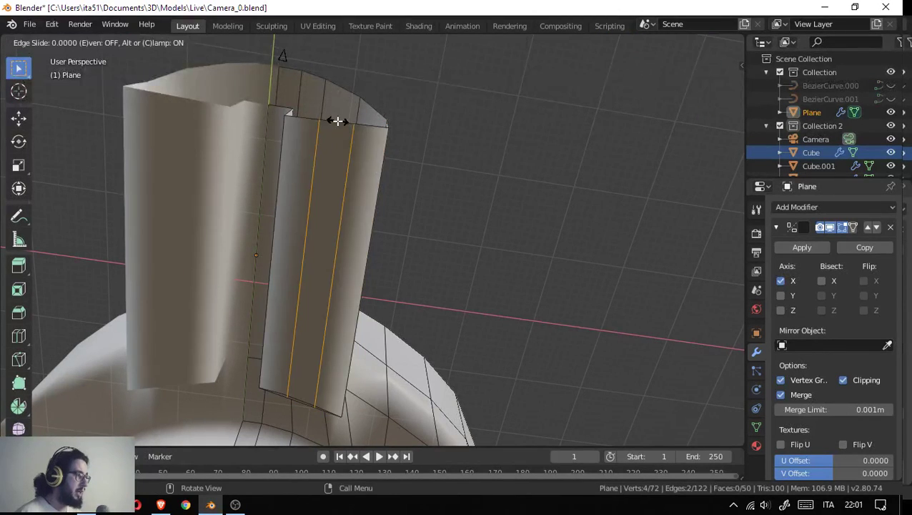
{"action": "right_click", "coordinate": [336, 119]}
{"action": "scroll", "scroll_direction": "up", "scroll_amount": 3}
{"action": "scroll", "scroll_direction": "up", "scroll_amount": 3}
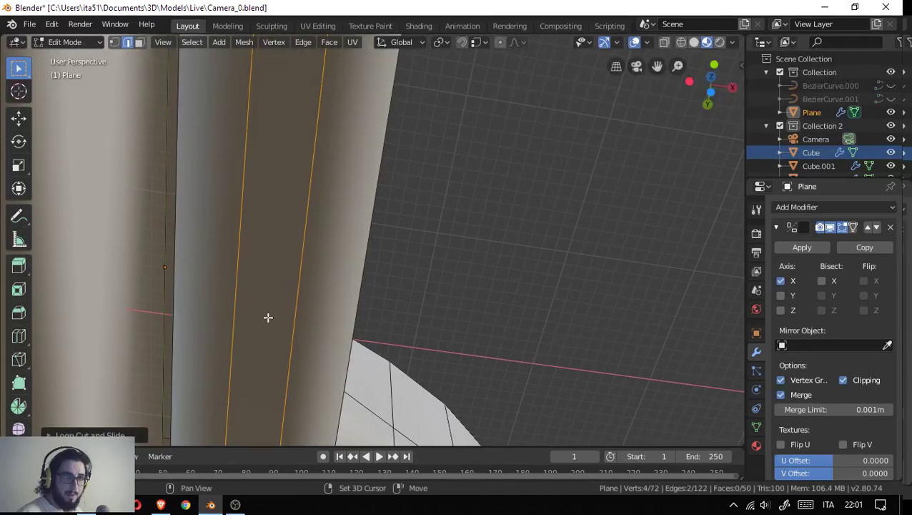
{"action": "scroll", "scroll_direction": "down", "scroll_amount": 3}
{"action": "scroll", "scroll_direction": "down", "scroll_amount": 3}
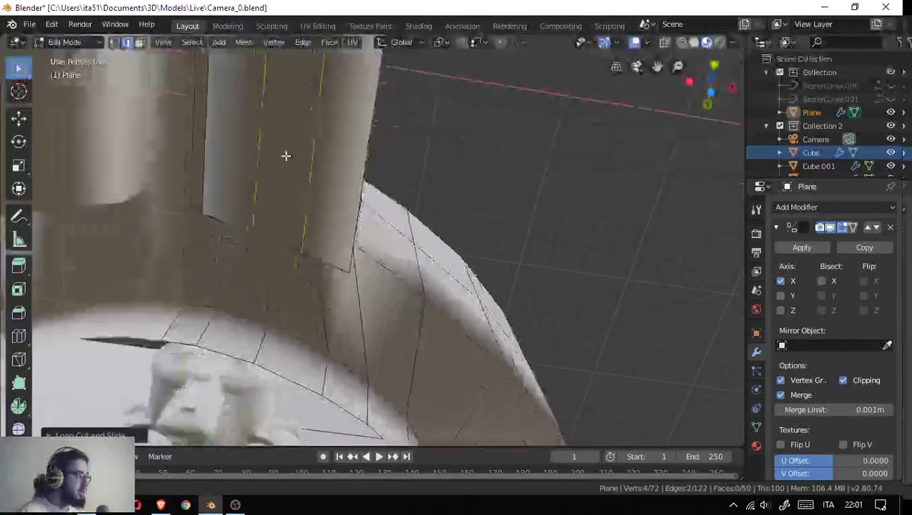
- Select the face between the new loop cuts and orbit around it
{"action": "left_click", "coordinate": [264, 141]}
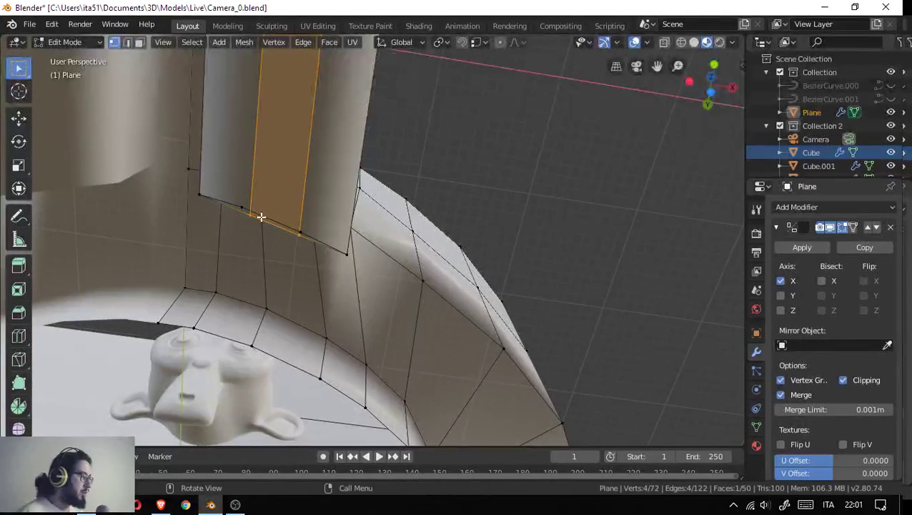
{"action": "scroll", "scroll_direction": "up", "scroll_amount": 3}
{"action": "scroll", "scroll_direction": "up", "scroll_amount": 3}
{"action": "left_click_drag", "start_coordinate": [303, 244], "coordinate": [588, 262]}
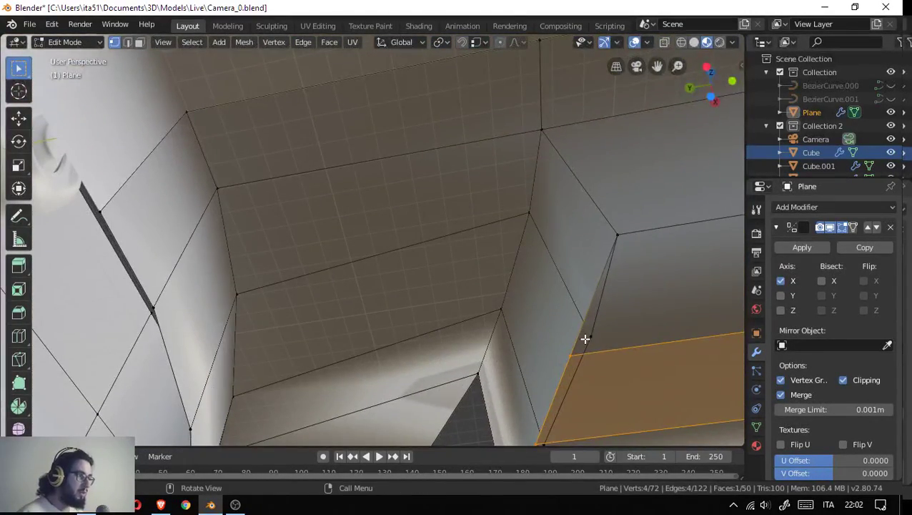
- Merge the corner vertex with its neighbour At Last
{"action": "left_click", "coordinate": [586, 338]}
{"action": "key", "text": "shift"}
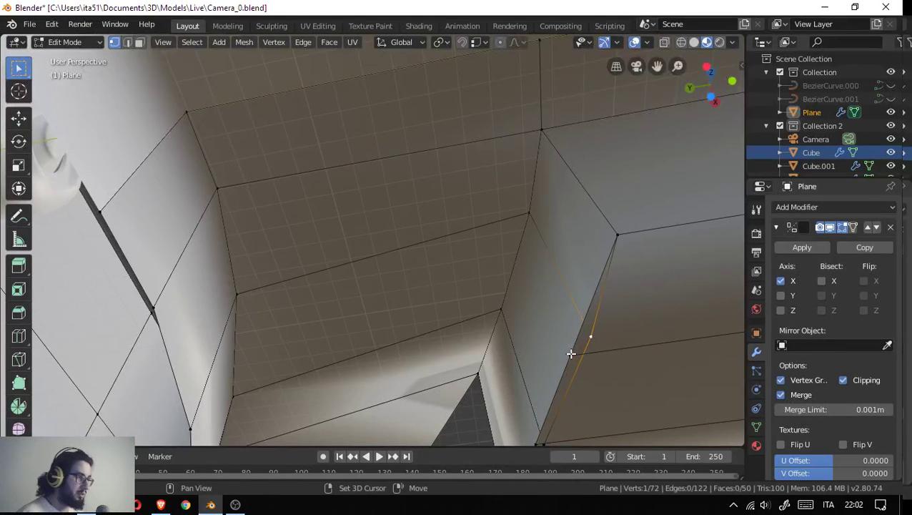
{"action": "left_click", "coordinate": [571, 353]}
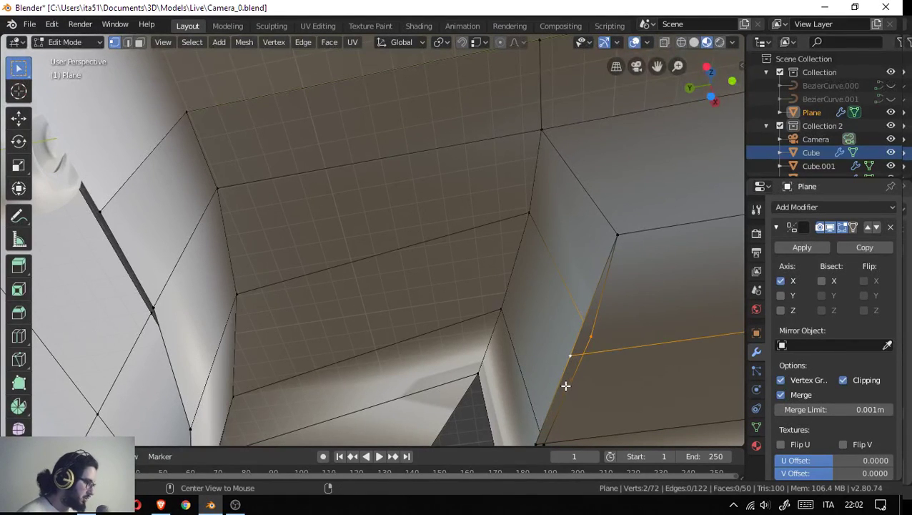
{"action": "key", "text": "m"}
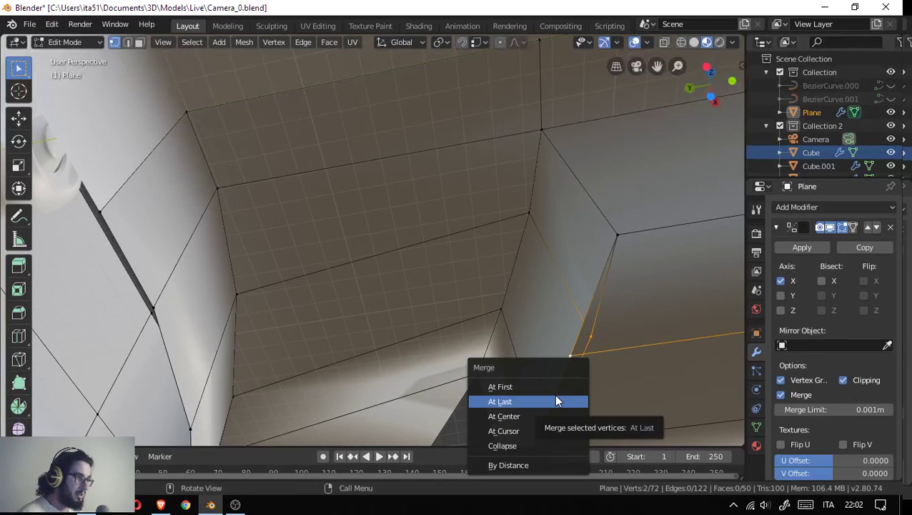
{"action": "left_click", "coordinate": [556, 401]}
- Merge the next pair of vertices higher up the wall into one
{"action": "left_click_drag", "start_coordinate": [556, 400], "coordinate": [543, 319]}
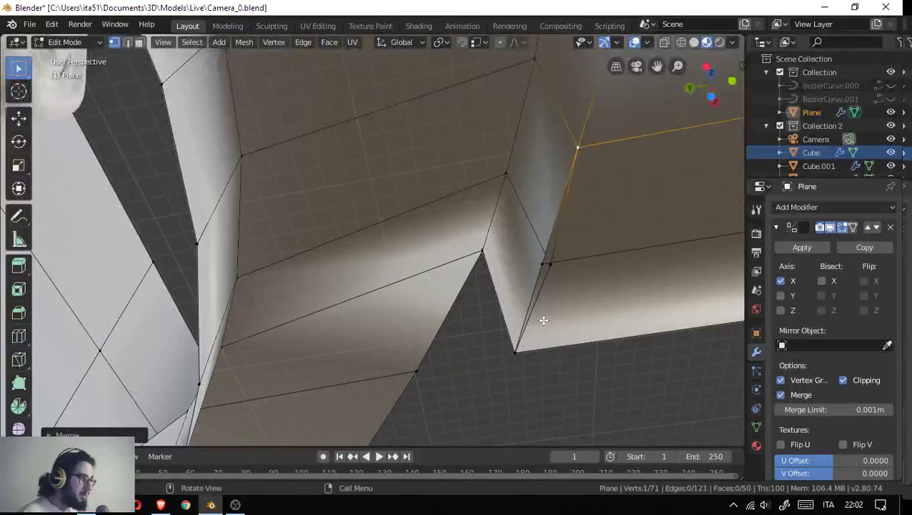
{"action": "left_click", "coordinate": [550, 265]}
{"action": "left_click", "coordinate": [540, 266]}
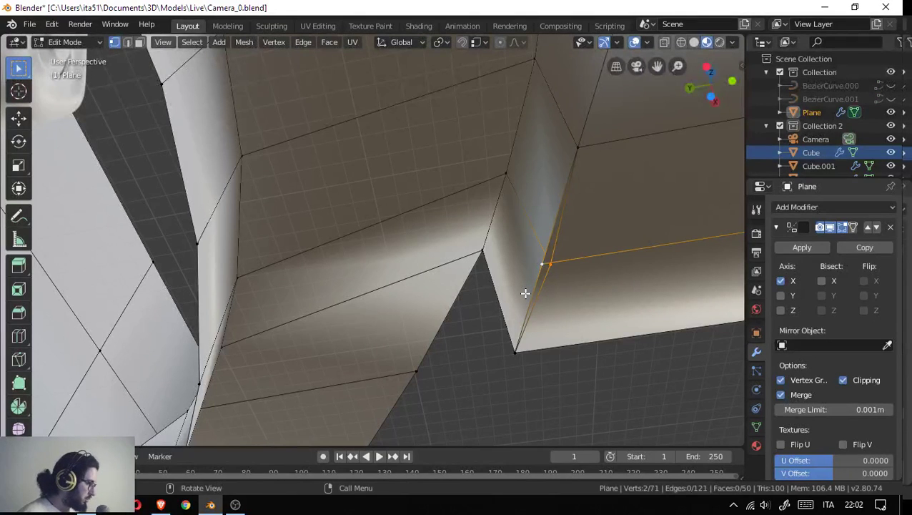
{"action": "key", "text": "m"}
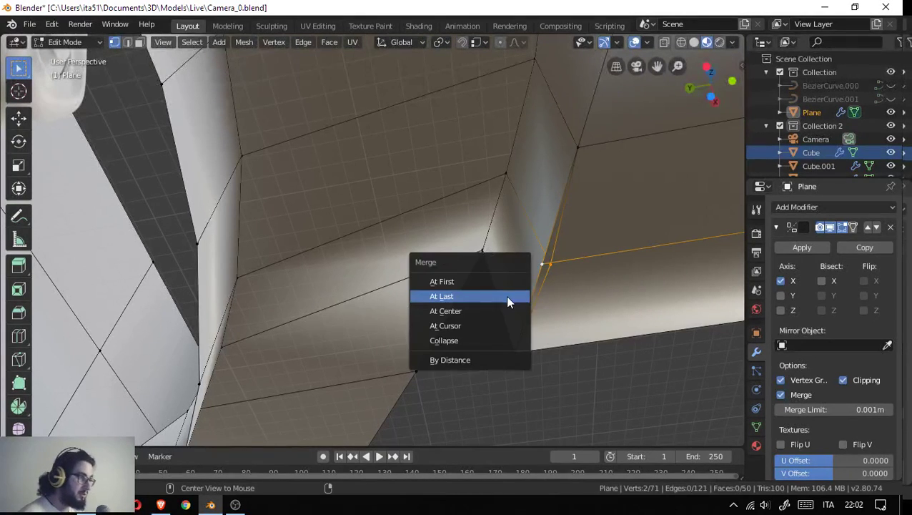
{"action": "left_click", "coordinate": [505, 295]}
{"action": "left_click_drag", "start_coordinate": [523, 280], "coordinate": [358, 298]}
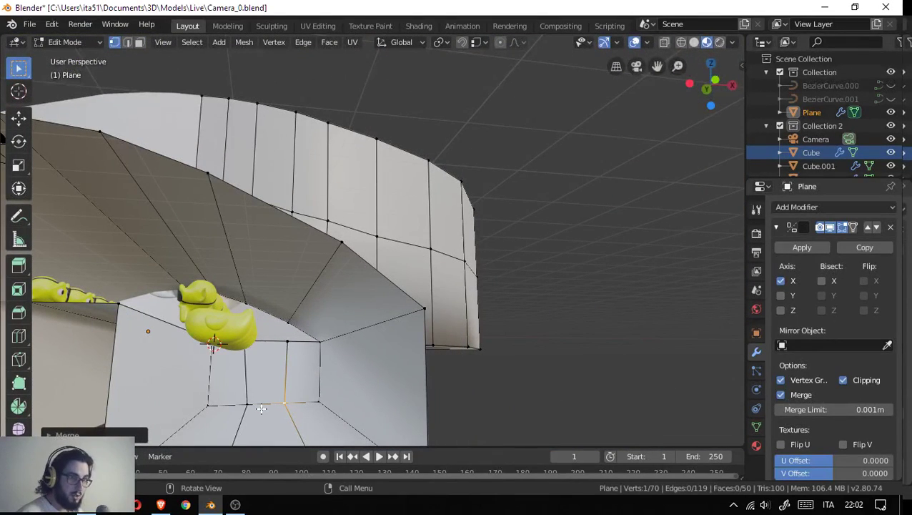
{"action": "left_click_drag", "start_coordinate": [298, 405], "coordinate": [218, 247]}
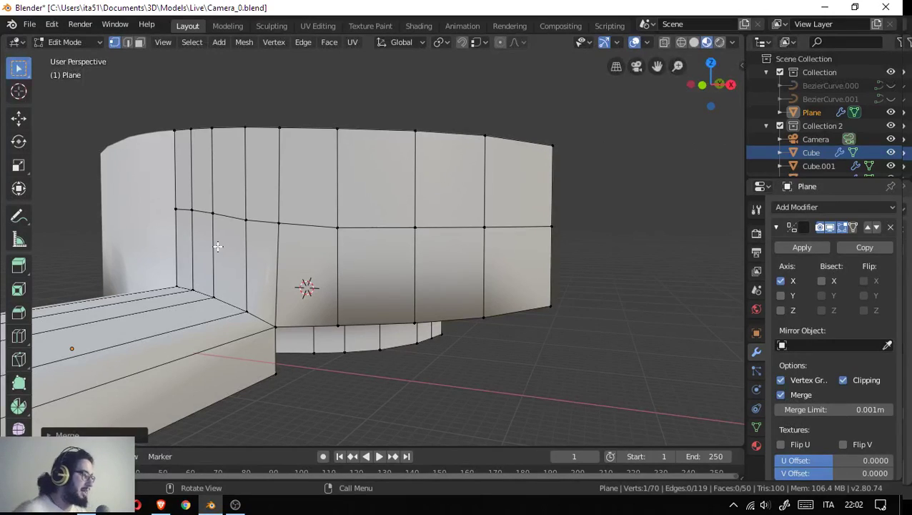
{"action": "left_click_drag", "start_coordinate": [218, 246], "coordinate": [242, 286]}
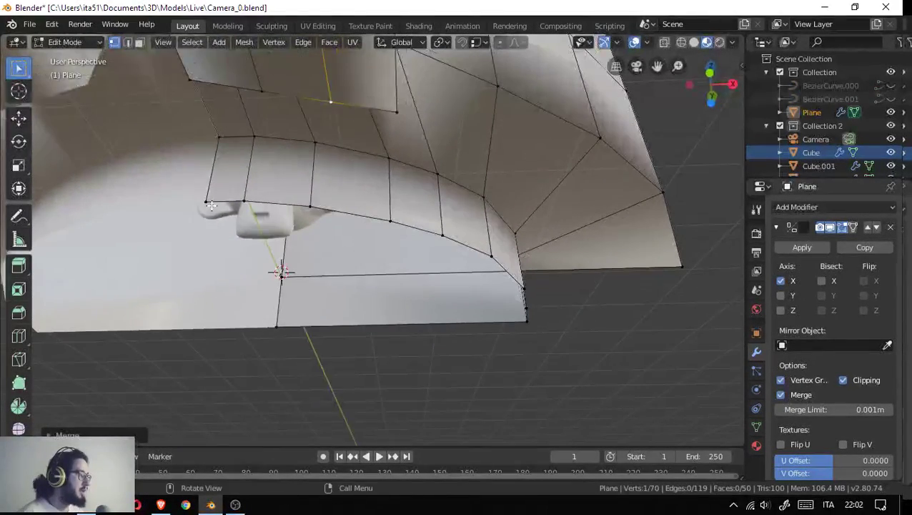
{"action": "left_click", "coordinate": [270, 337]}
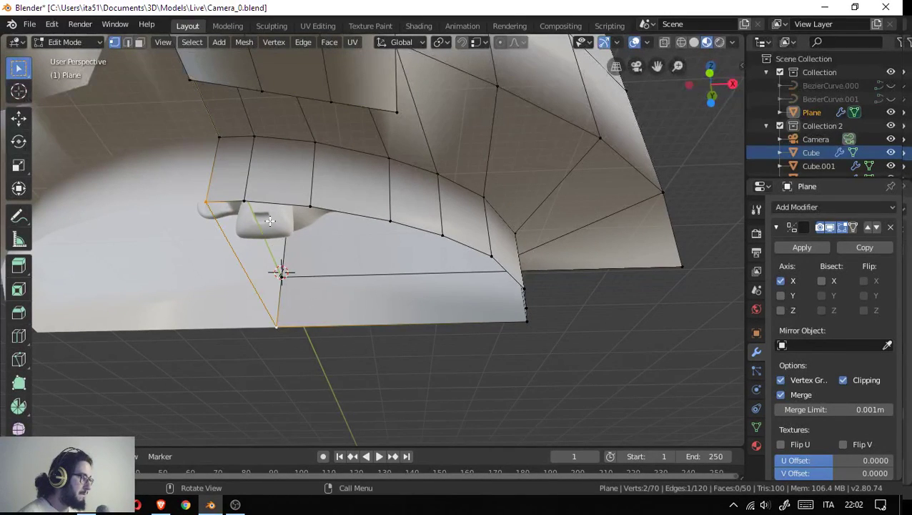
{"action": "left_click_drag", "start_coordinate": [343, 304], "coordinate": [338, 287]}
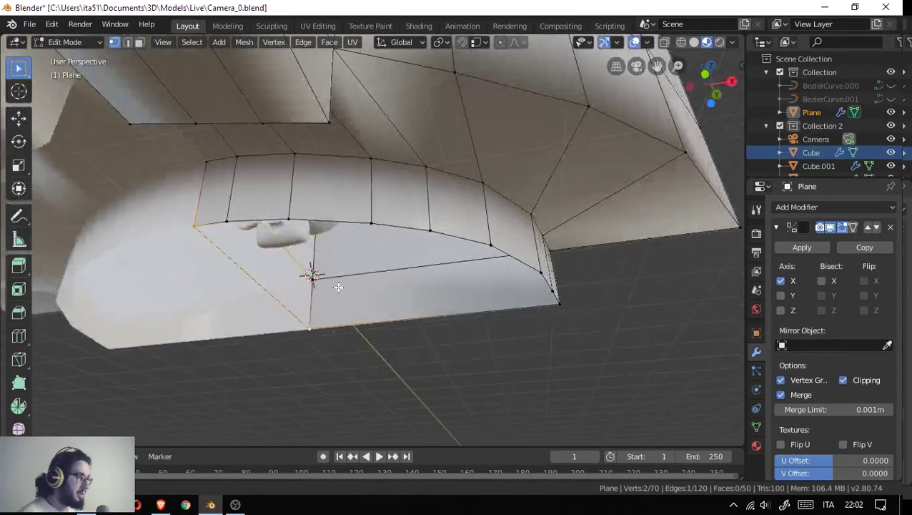
{"action": "left_click_drag", "start_coordinate": [464, 274], "coordinate": [488, 266]}
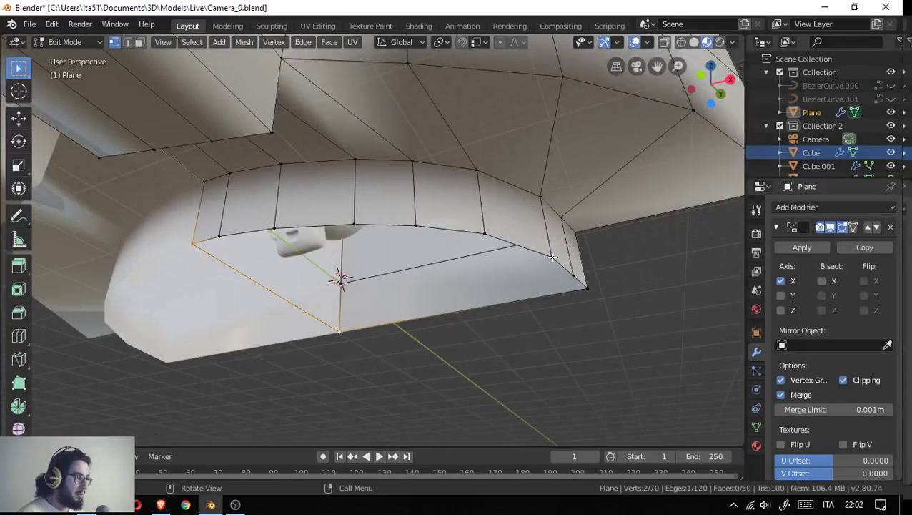
{"action": "left_click_drag", "start_coordinate": [552, 257], "coordinate": [375, 285]}
- Cut four edge loops across the curved underside strip, then deselect and switch to edge select
{"action": "key", "text": "ctrl+r"}
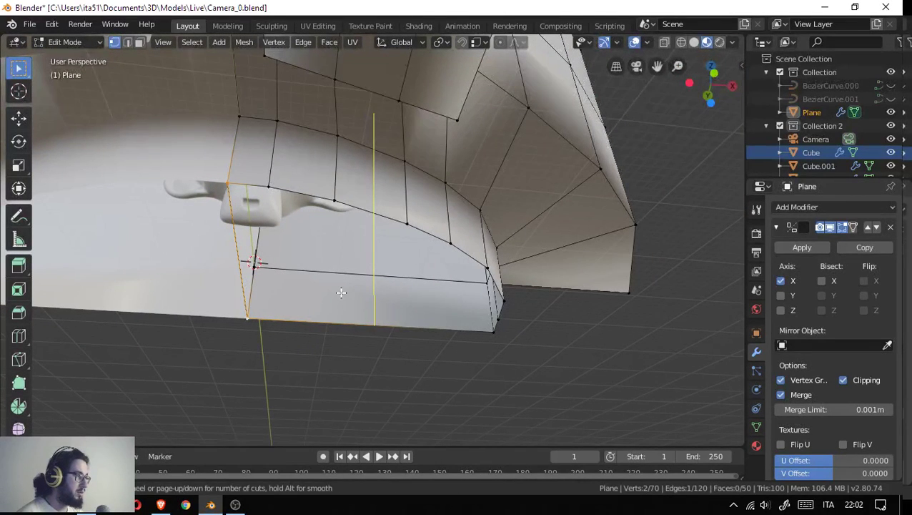
{"action": "scroll", "scroll_direction": "up", "scroll_amount": 3}
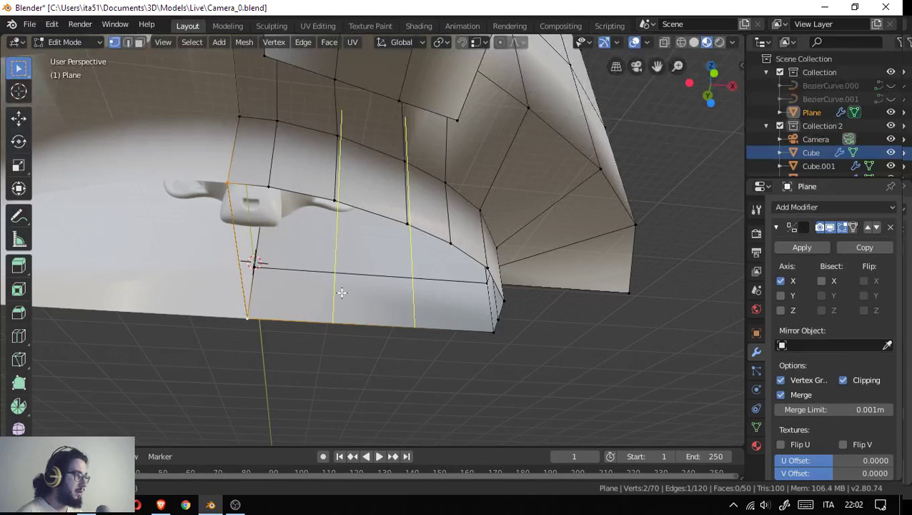
{"action": "scroll", "scroll_direction": "up", "scroll_amount": 3}
{"action": "scroll", "scroll_direction": "up", "scroll_amount": 3}
{"action": "left_click", "coordinate": [341, 292]}
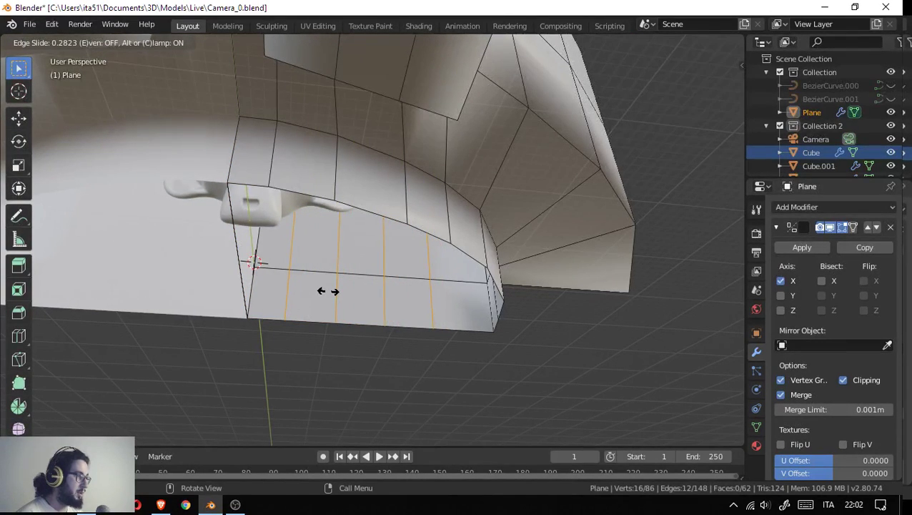
{"action": "left_click", "coordinate": [329, 291]}
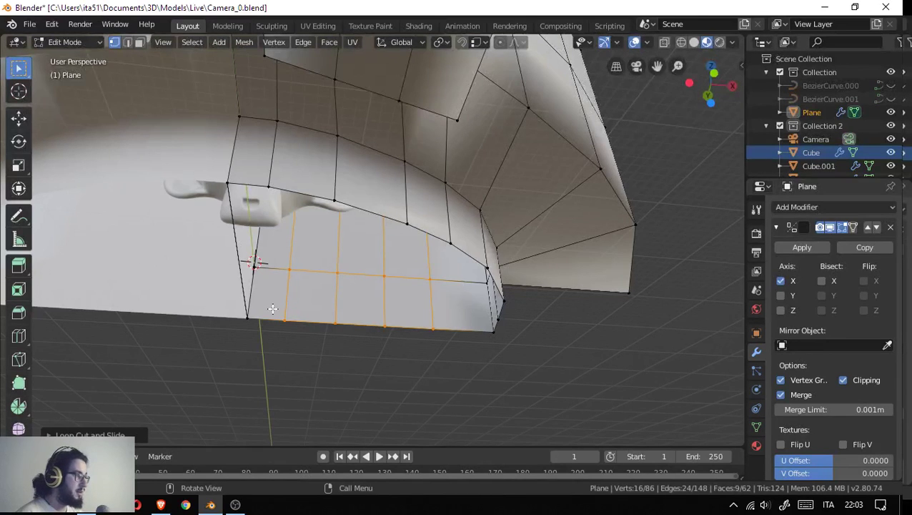
{"action": "key", "text": "alt+a"}
{"action": "key", "text": "2"}
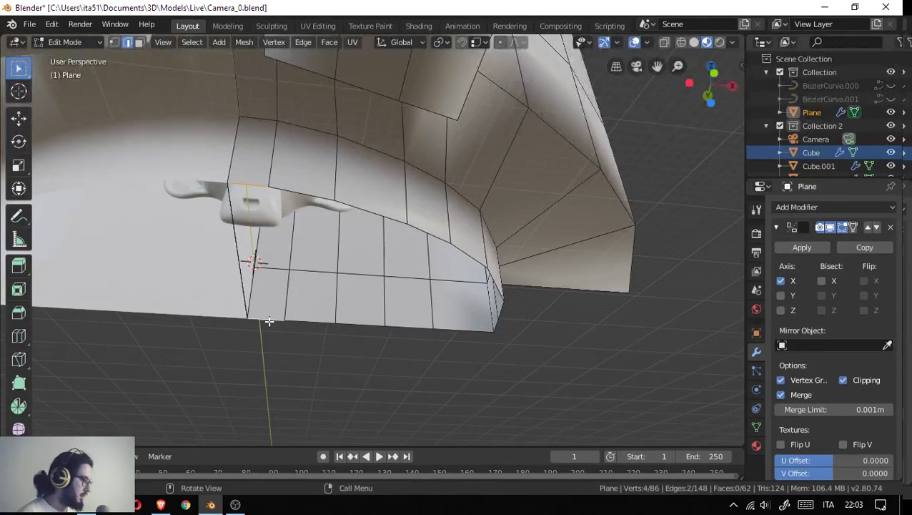
- Fill three new faces between selected edge pairs on the plane's underside
{"action": "key", "text": "f"}
{"action": "left_click", "coordinate": [311, 193]}
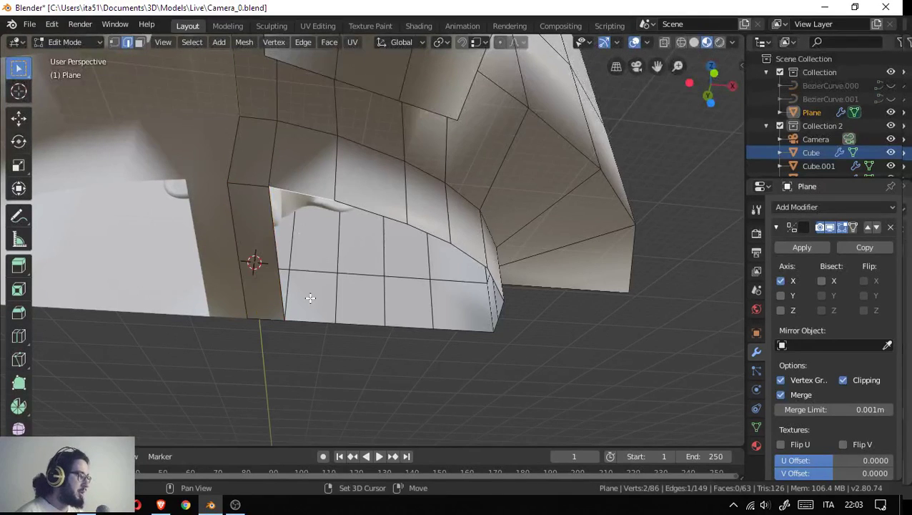
{"action": "left_click", "coordinate": [315, 317]}
{"action": "key", "text": "f"}
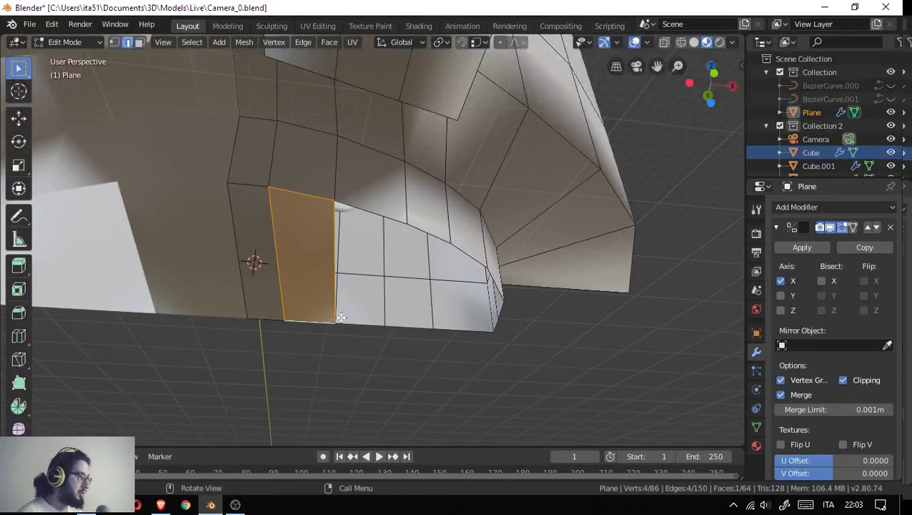
{"action": "left_click", "coordinate": [376, 202]}
{"action": "left_click", "coordinate": [379, 209]}
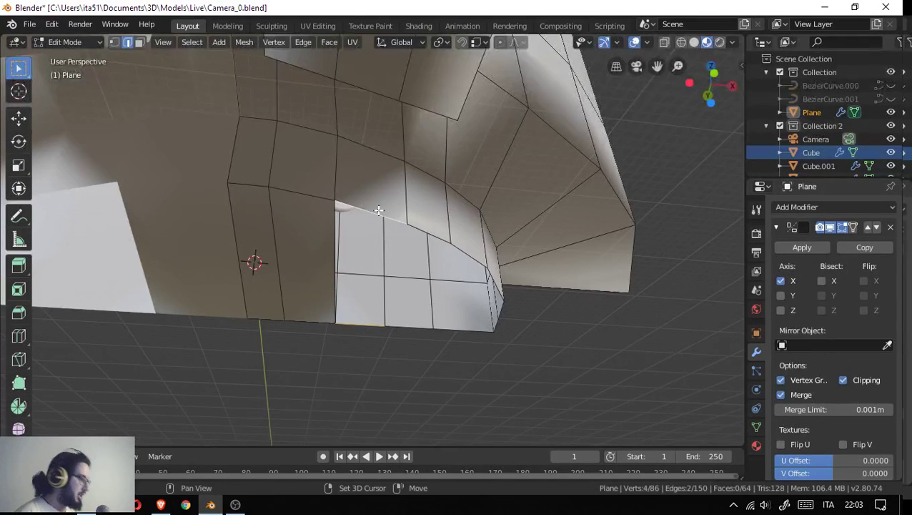
{"action": "key", "text": "f"}
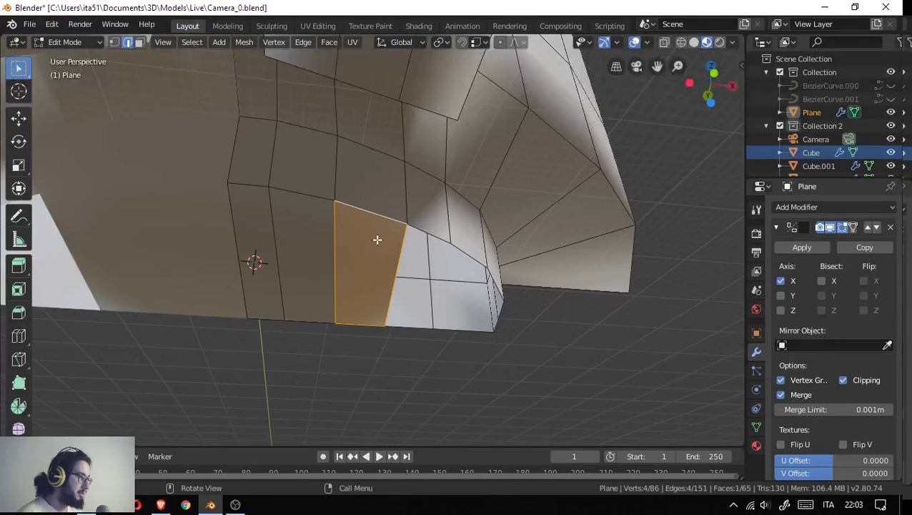
- Fill two more gaps under the backdrop mesh with faces
{"action": "left_click_drag", "start_coordinate": [397, 279], "coordinate": [416, 257]}
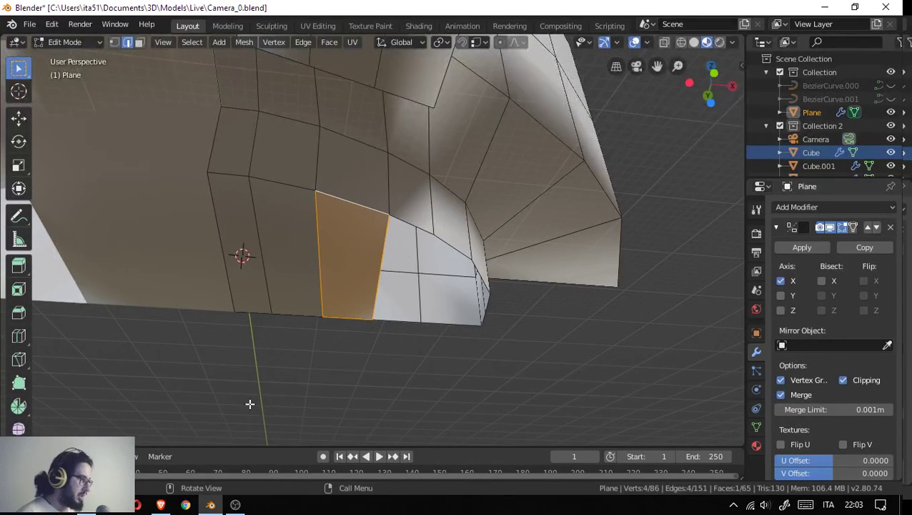
{"action": "left_click", "coordinate": [234, 506]}
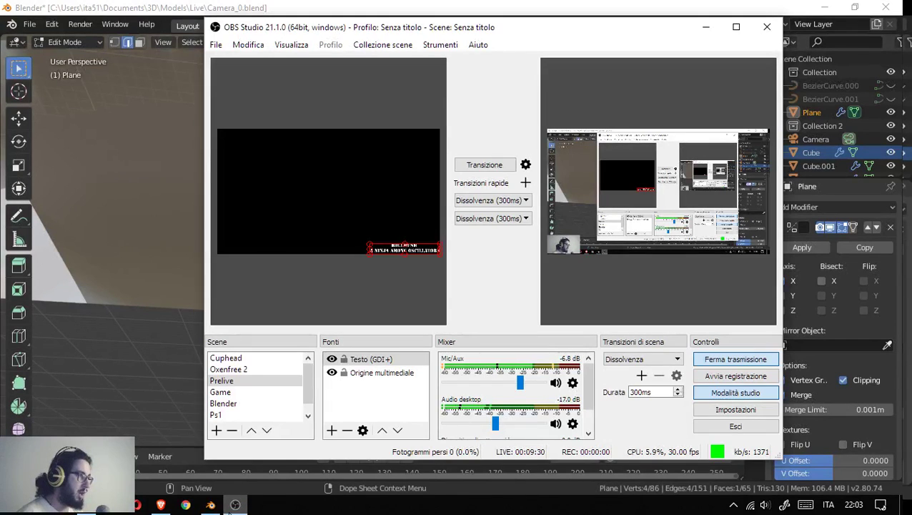
{"action": "left_click", "coordinate": [231, 509]}
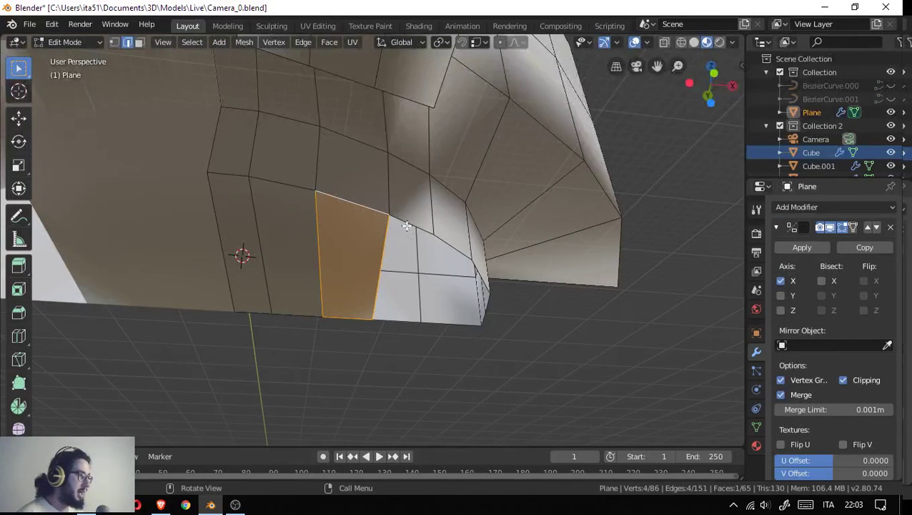
{"action": "left_click", "coordinate": [406, 226]}
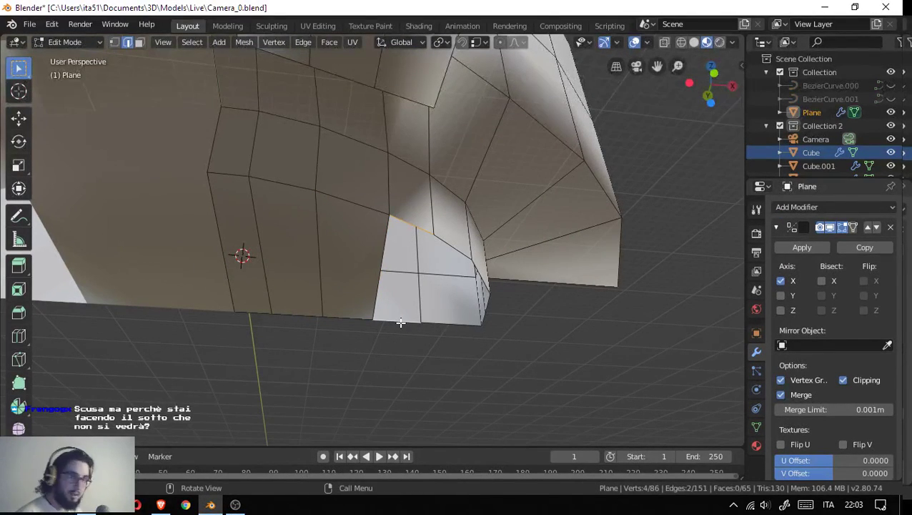
{"action": "key", "text": "f"}
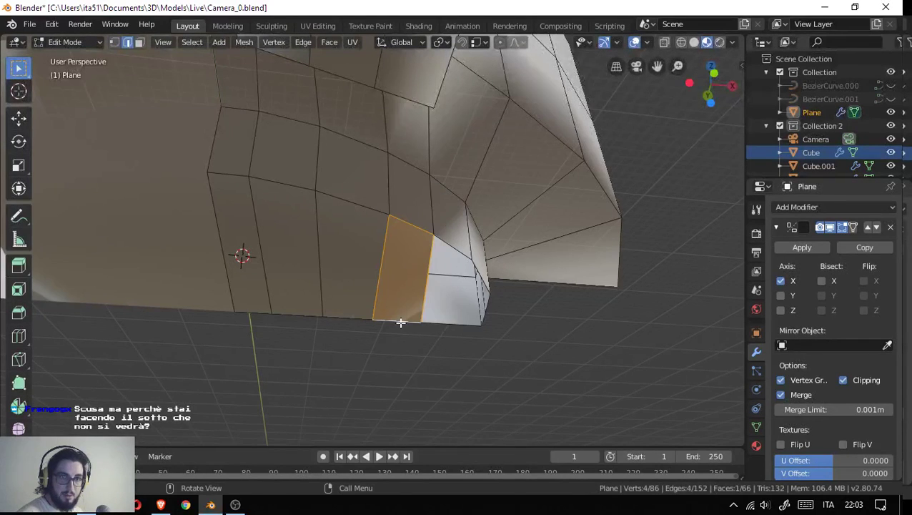
{"action": "left_click_drag", "start_coordinate": [415, 310], "coordinate": [360, 295]}
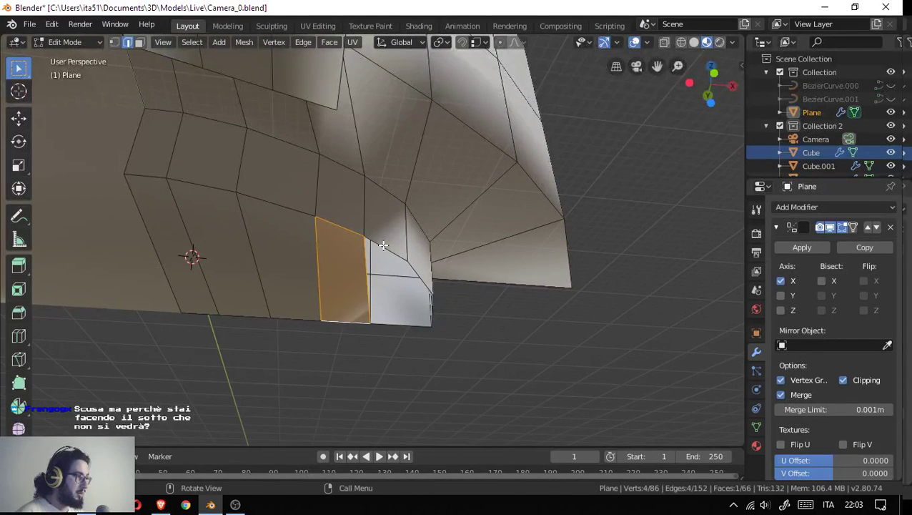
{"action": "left_click", "coordinate": [407, 326]}
{"action": "left_click_drag", "start_coordinate": [396, 305], "coordinate": [378, 240]}
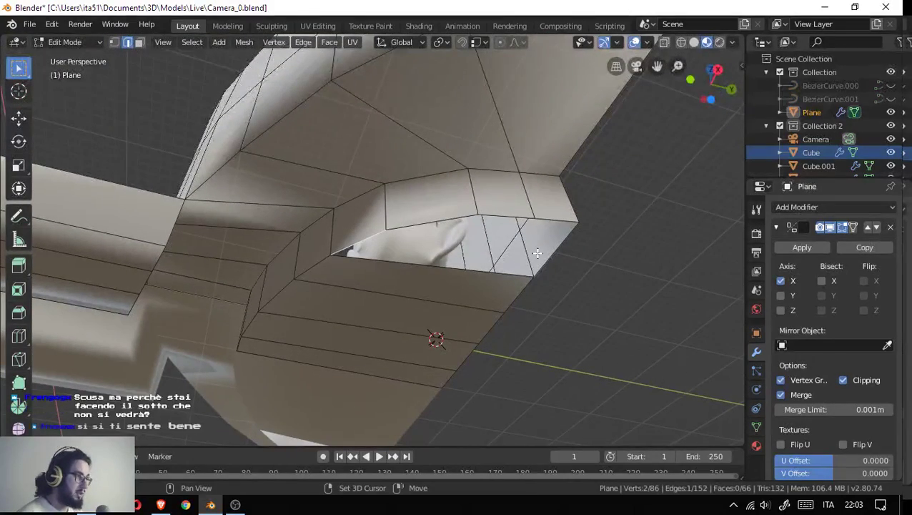
{"action": "left_click", "coordinate": [552, 258]}
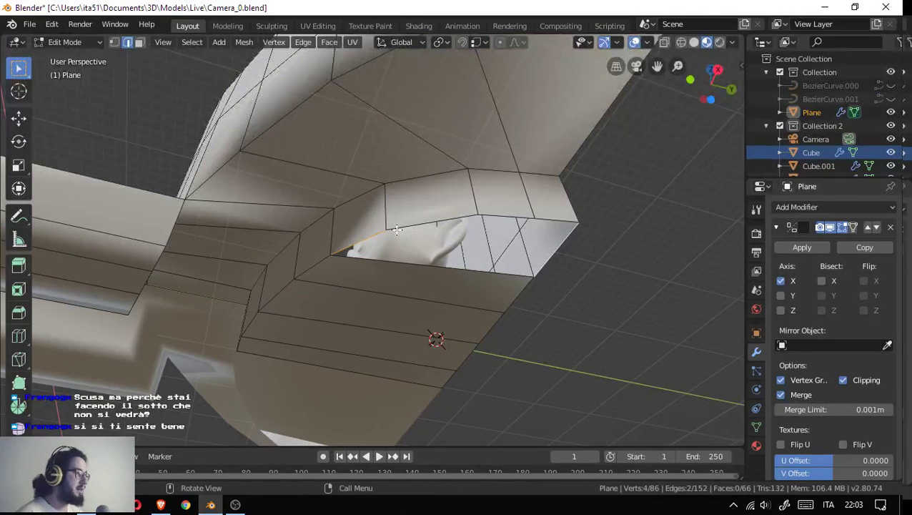
{"action": "key", "text": "f"}
- Fill the last remaining underside gap with a face between its two edges
{"action": "left_click_drag", "start_coordinate": [467, 225], "coordinate": [449, 218]}
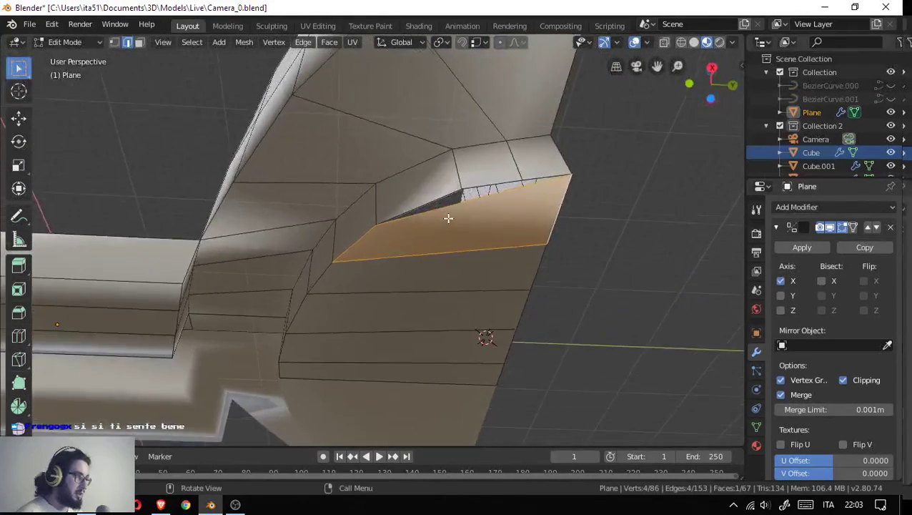
{"action": "left_click", "coordinate": [433, 201]}
{"action": "left_click", "coordinate": [508, 180]}
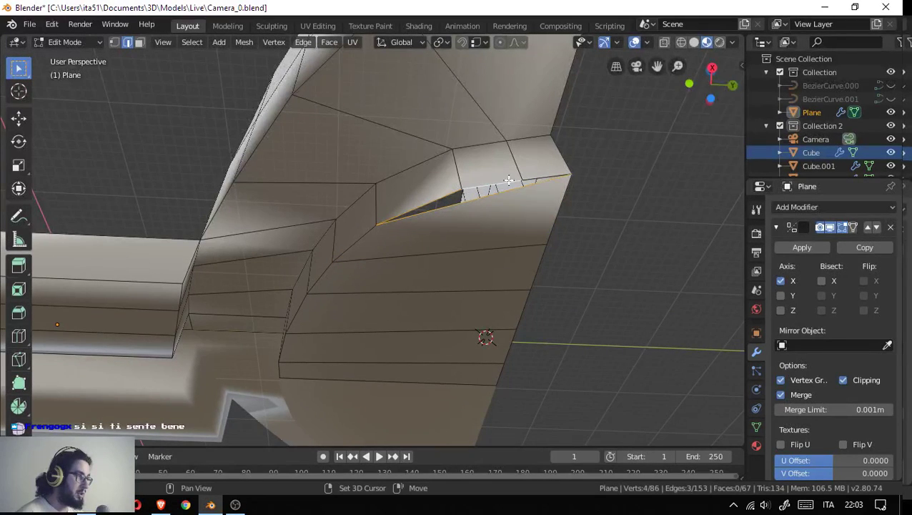
{"action": "key", "text": "f"}
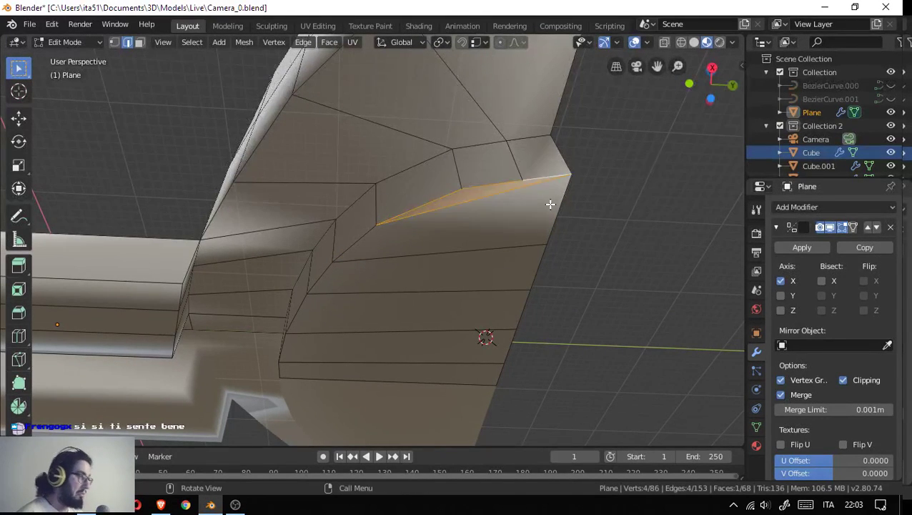
{"action": "left_click_drag", "start_coordinate": [533, 206], "coordinate": [298, 226]}
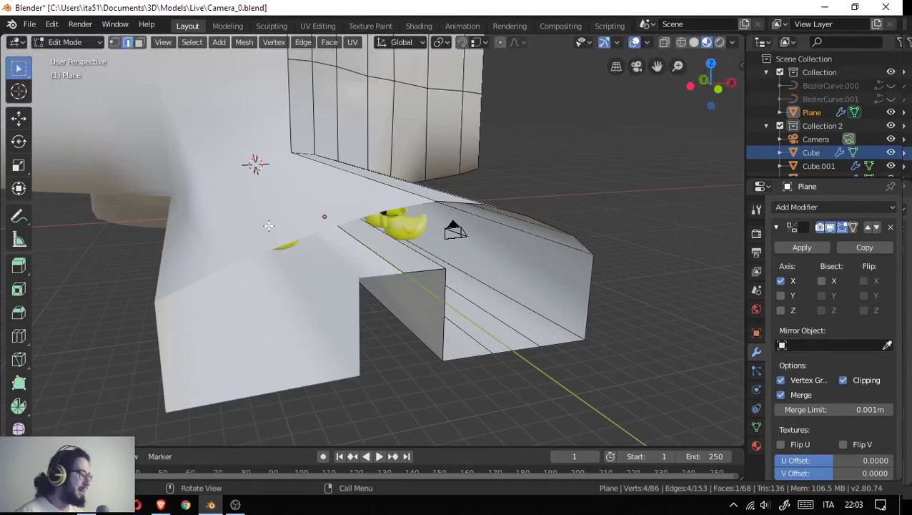
{"action": "left_click_drag", "start_coordinate": [365, 189], "coordinate": [346, 178]}
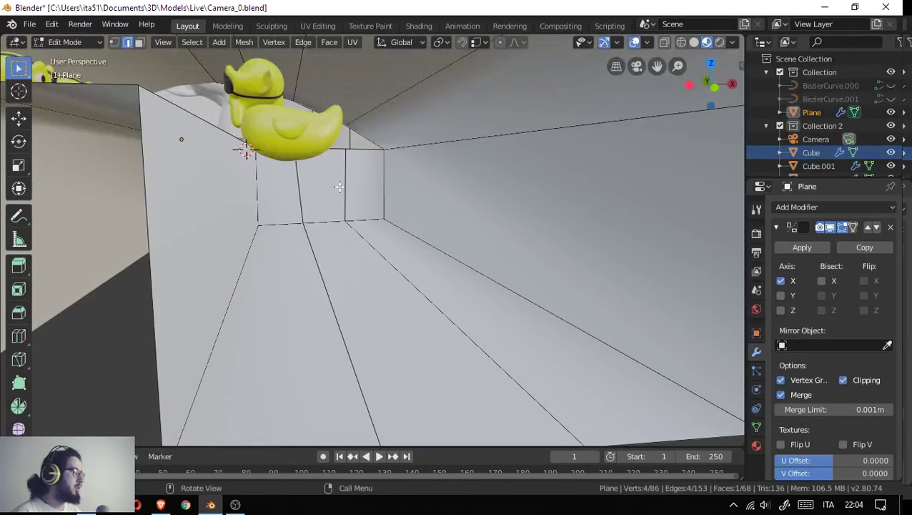
{"action": "scroll", "scroll_direction": "down", "scroll_amount": 3}
{"action": "scroll", "scroll_direction": "down", "scroll_amount": 3}
{"action": "scroll", "scroll_direction": "down", "scroll_amount": 3}
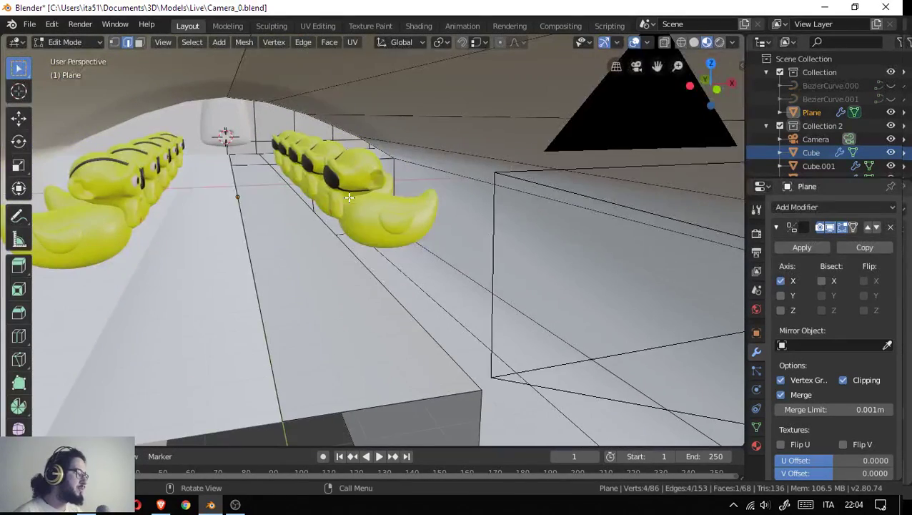
{"action": "scroll", "scroll_direction": "down", "scroll_amount": 3}
{"action": "left_click_drag", "start_coordinate": [416, 187], "coordinate": [216, 186]}
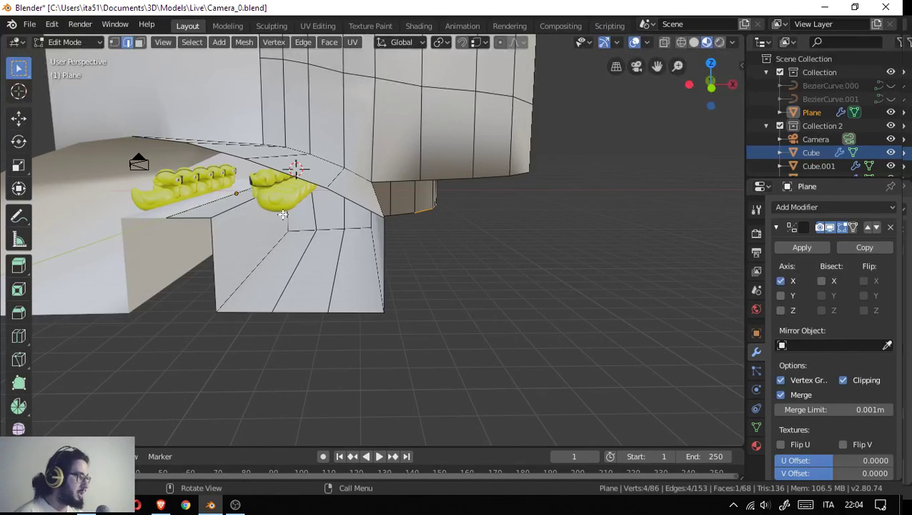
{"action": "left_click_drag", "start_coordinate": [212, 266], "coordinate": [277, 247]}
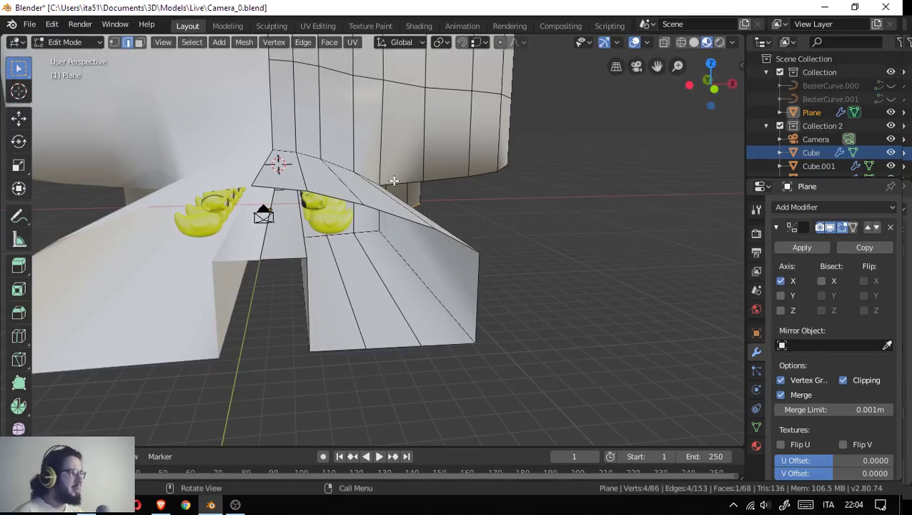
{"action": "left_click_drag", "start_coordinate": [389, 136], "coordinate": [334, 238]}
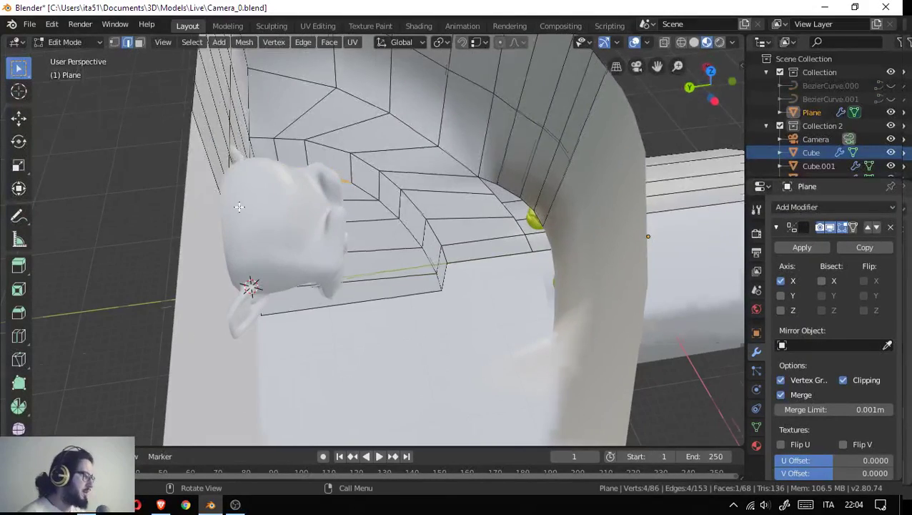
{"action": "left_click_drag", "start_coordinate": [317, 289], "coordinate": [379, 158]}
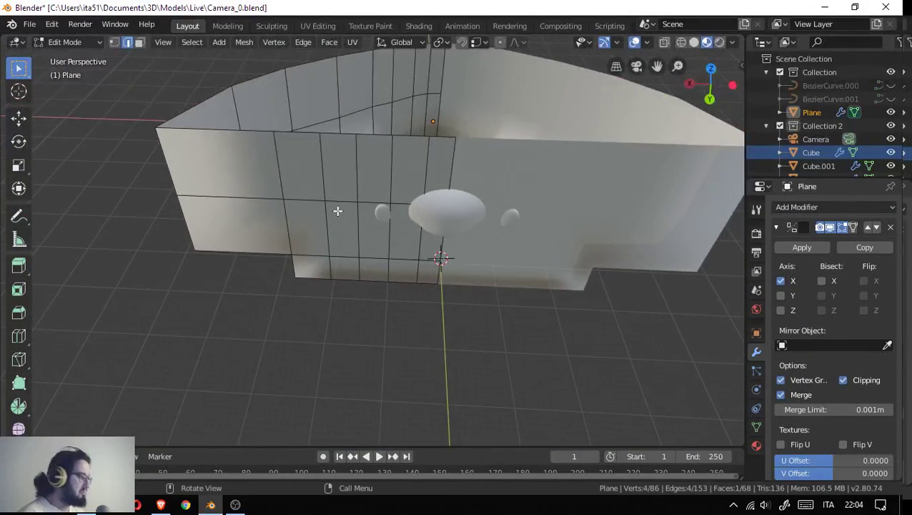
- Dissolve the horizontal edge loop on the back wall with X › Dissolve Edges, then inspect the wall
{"action": "left_click", "coordinate": [335, 203]}
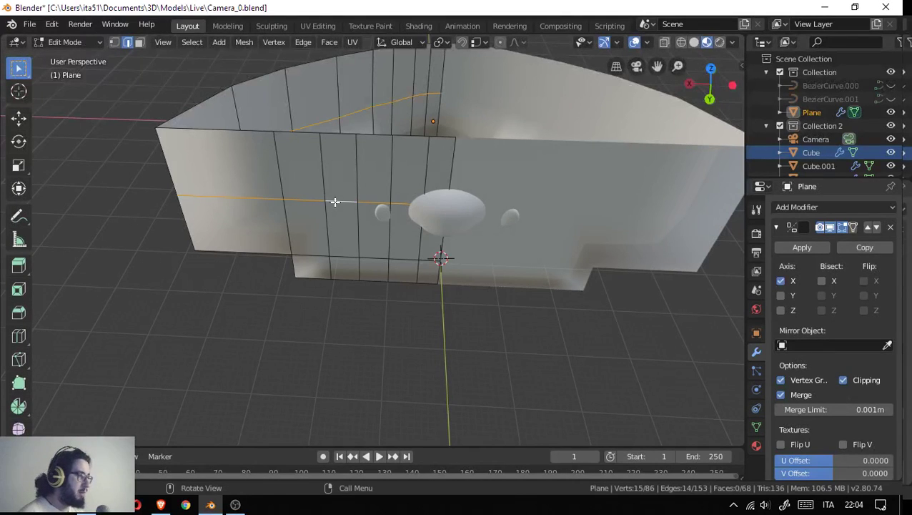
{"action": "key", "text": "x"}
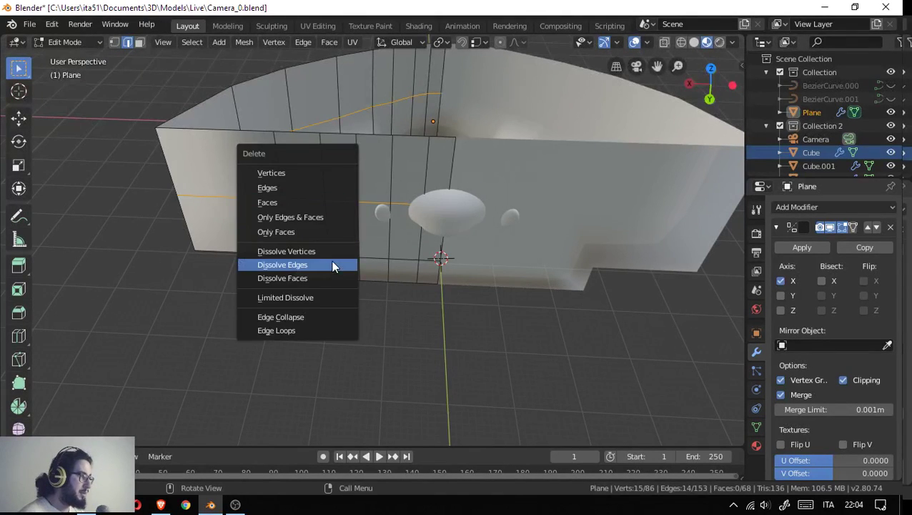
{"action": "left_click", "coordinate": [332, 261]}
{"action": "left_click_drag", "start_coordinate": [427, 190], "coordinate": [312, 267]}
{"action": "left_click_drag", "start_coordinate": [434, 241], "coordinate": [405, 258]}
{"action": "scroll", "scroll_direction": "up", "scroll_amount": 3}
{"action": "left_click", "coordinate": [452, 167]}
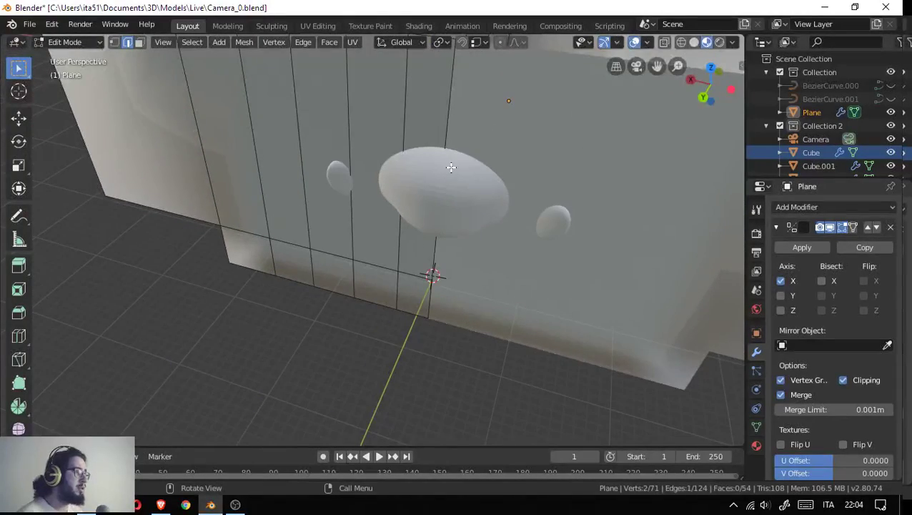
{"action": "left_click_drag", "start_coordinate": [451, 93], "coordinate": [184, 121]}
{"action": "left_click_drag", "start_coordinate": [189, 177], "coordinate": [446, 166]}
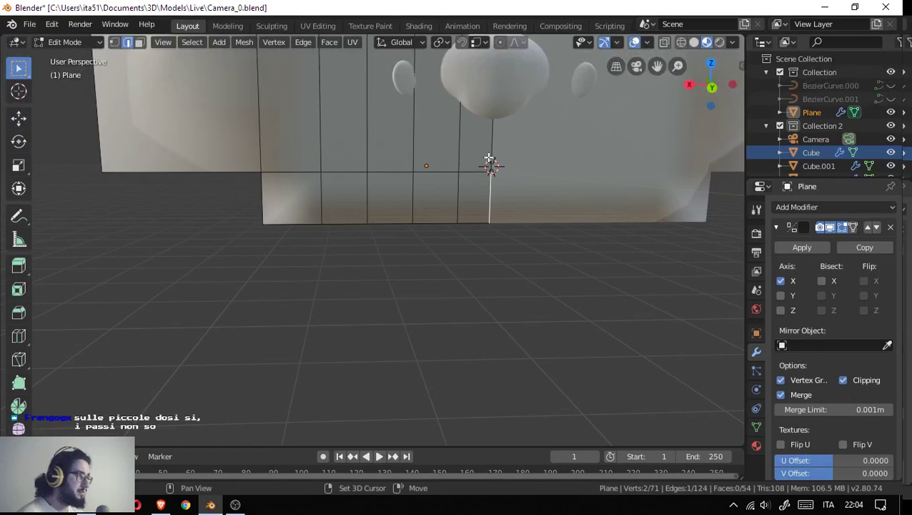
- From Top view, grab the selected wall vertices beside Suzanne and drop them in a new spot
{"action": "left_click_drag", "start_coordinate": [498, 146], "coordinate": [486, 214]}
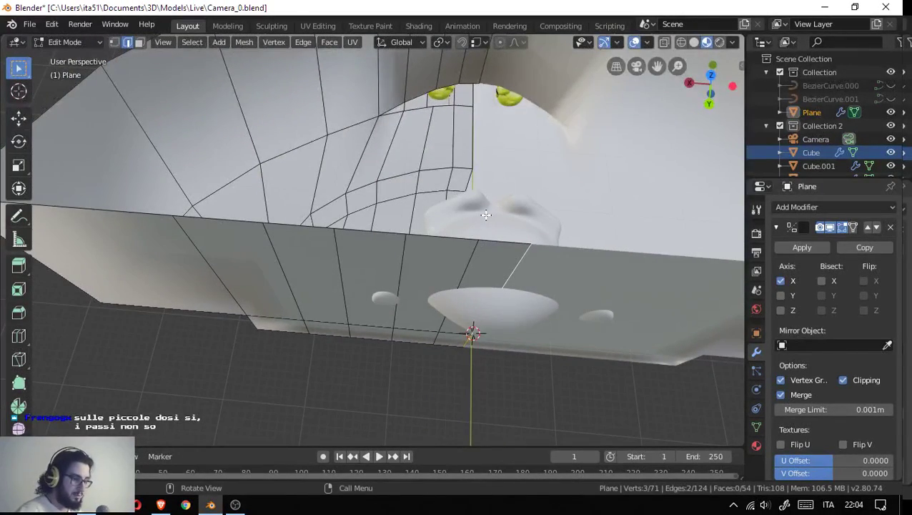
{"action": "key", "text": "KP_7"}
{"action": "key", "text": "g"}
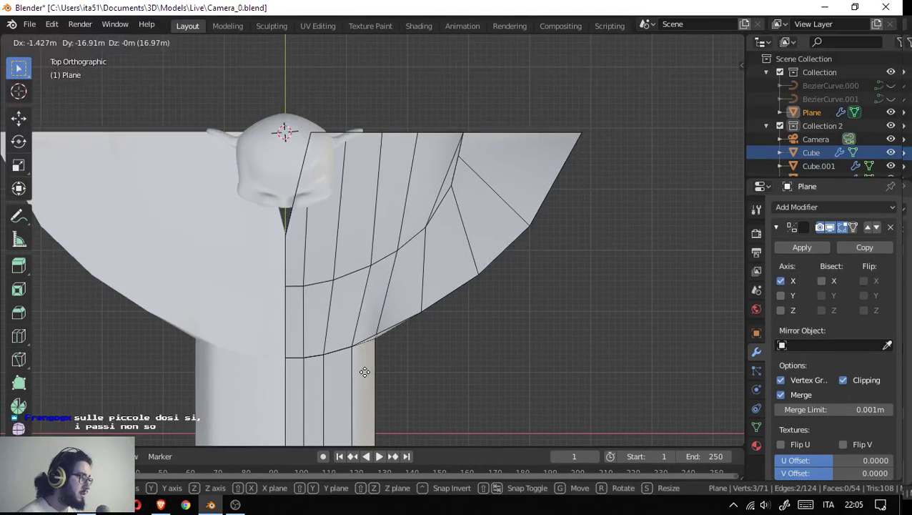
{"action": "left_click", "coordinate": [373, 315]}
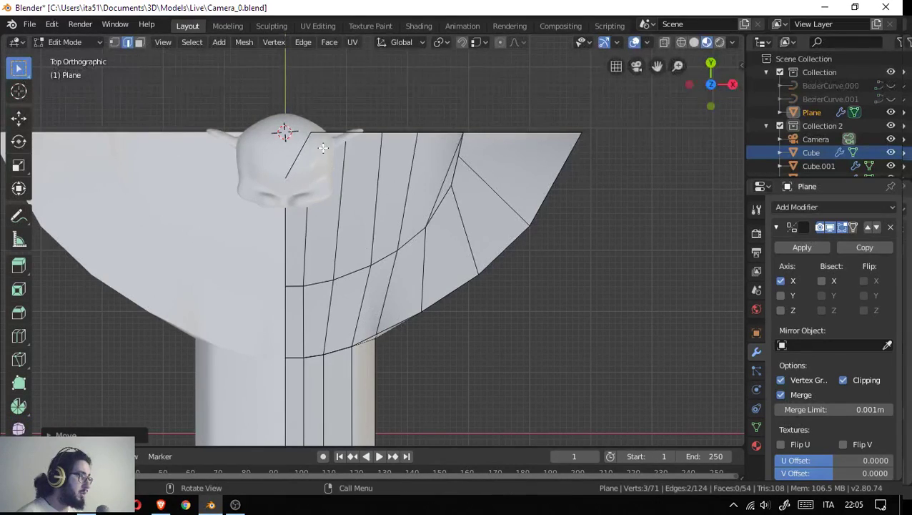
{"action": "left_click_drag", "start_coordinate": [320, 141], "coordinate": [297, 148]}
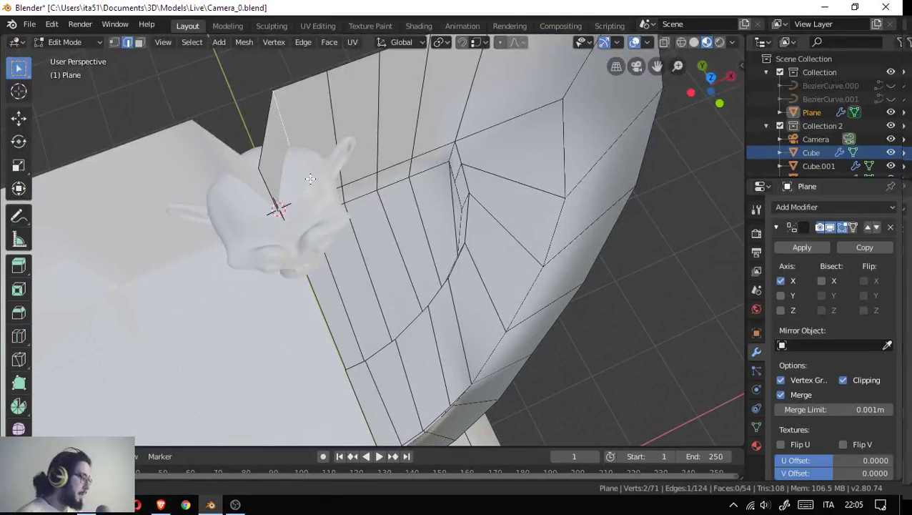
{"action": "left_click_drag", "start_coordinate": [310, 179], "coordinate": [369, 268]}
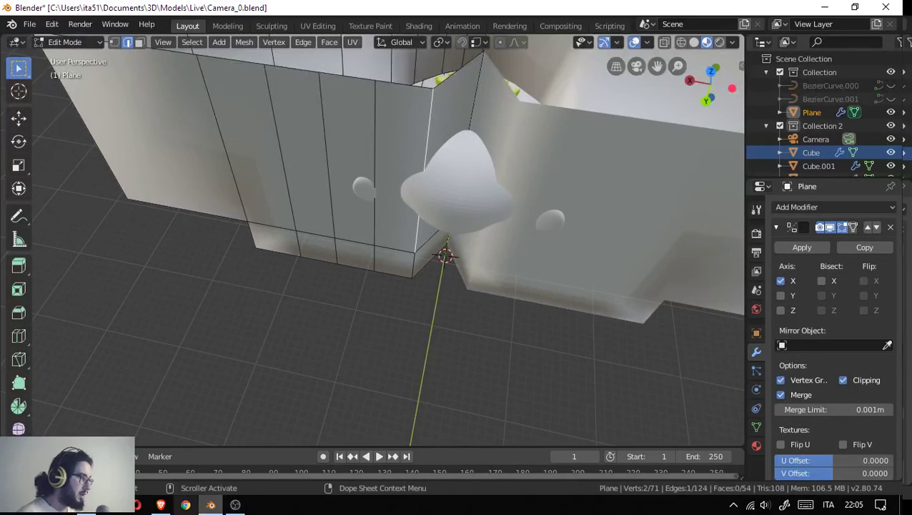
- In Brave, search Google Images for 'camera dei segreti' and preview the basilisk chamber picture
{"action": "left_click", "coordinate": [161, 505]}
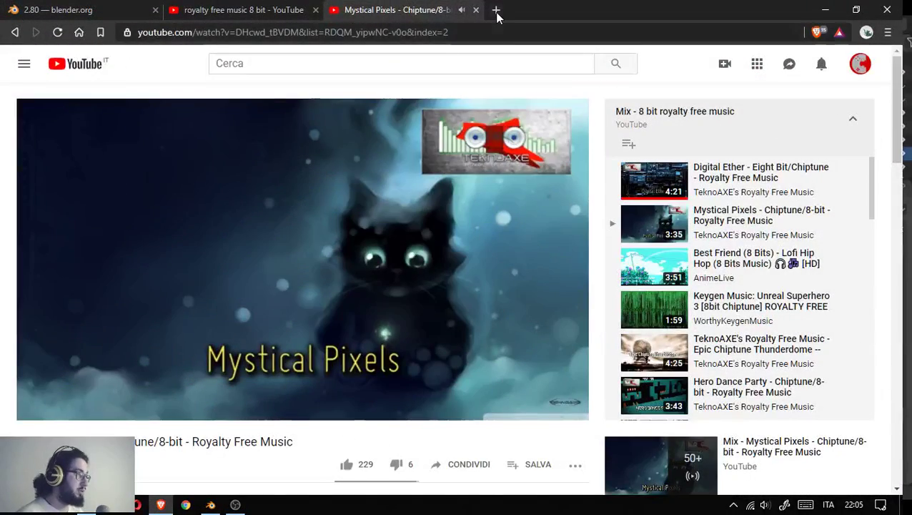
{"action": "left_click", "coordinate": [496, 10]}
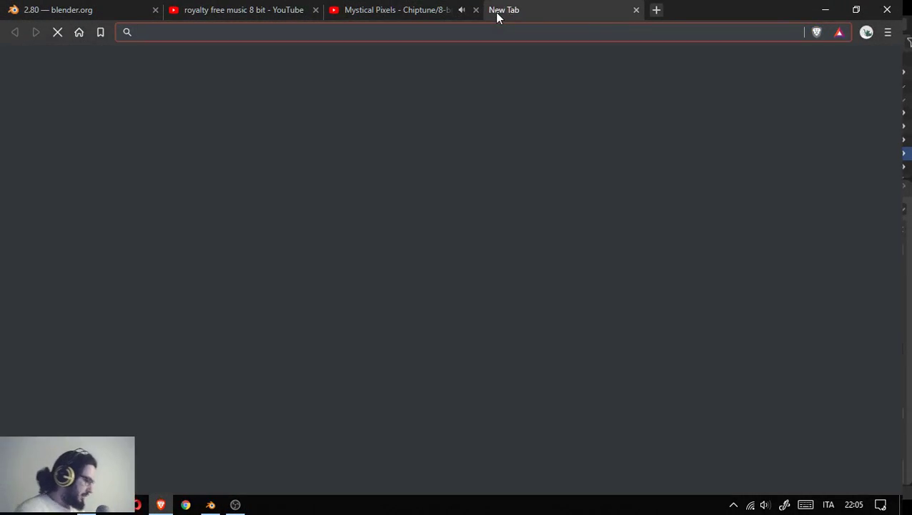
{"action": "type", "text": "CAMERA D"}
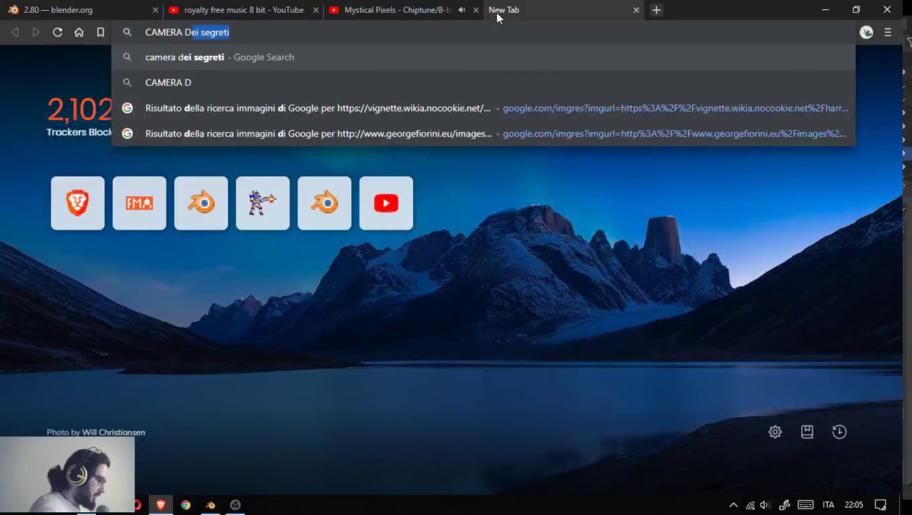
{"action": "type", "text": "EI SEGER"}
{"action": "key", "text": "BackSpace"}
{"action": "key", "text": "BackSpace"}
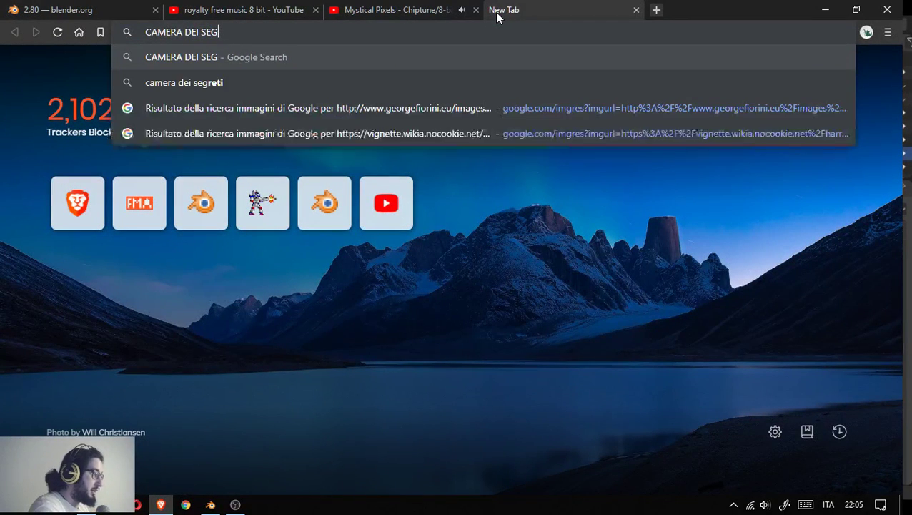
{"action": "type", "text": "RE"}
{"action": "type", "text": "ti"}
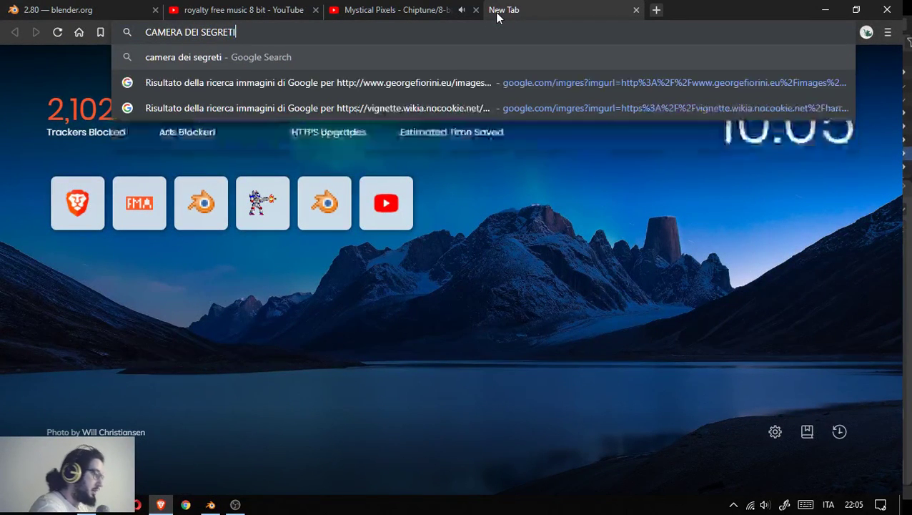
{"action": "key", "text": "Return"}
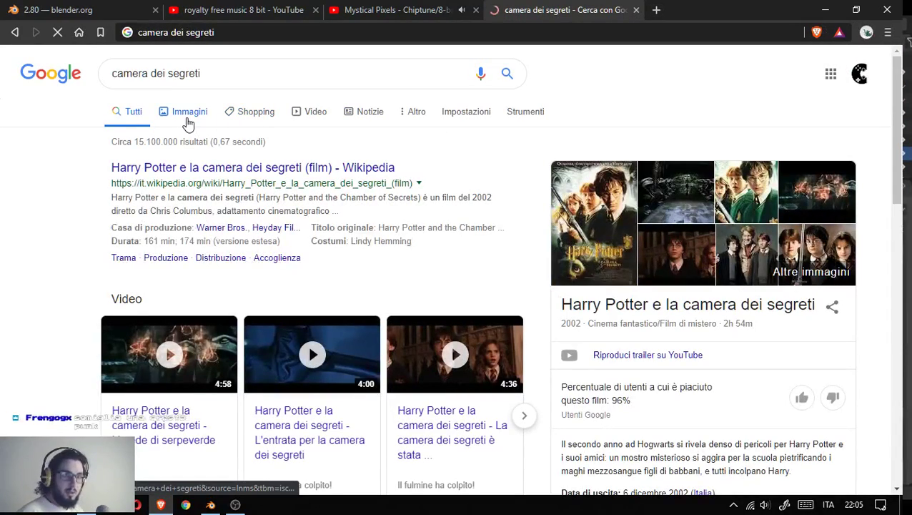
{"action": "left_click", "coordinate": [187, 122]}
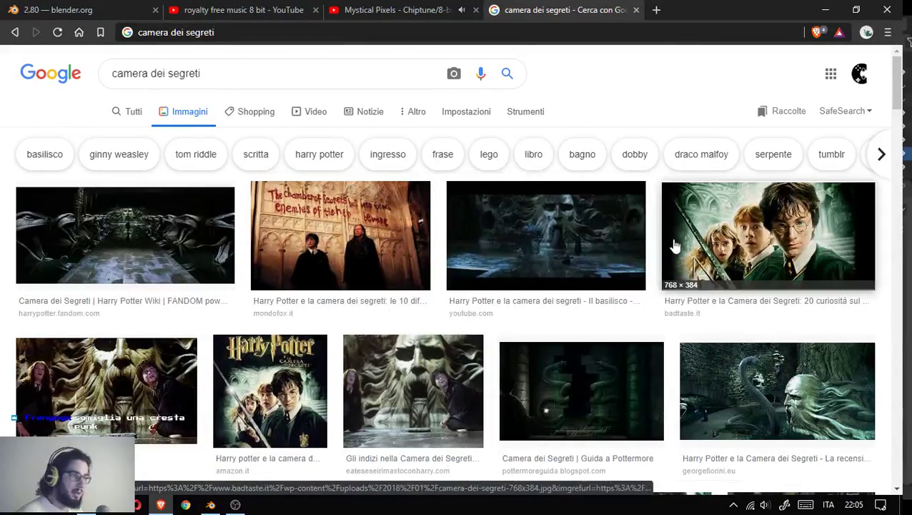
{"action": "left_click", "coordinate": [782, 399]}
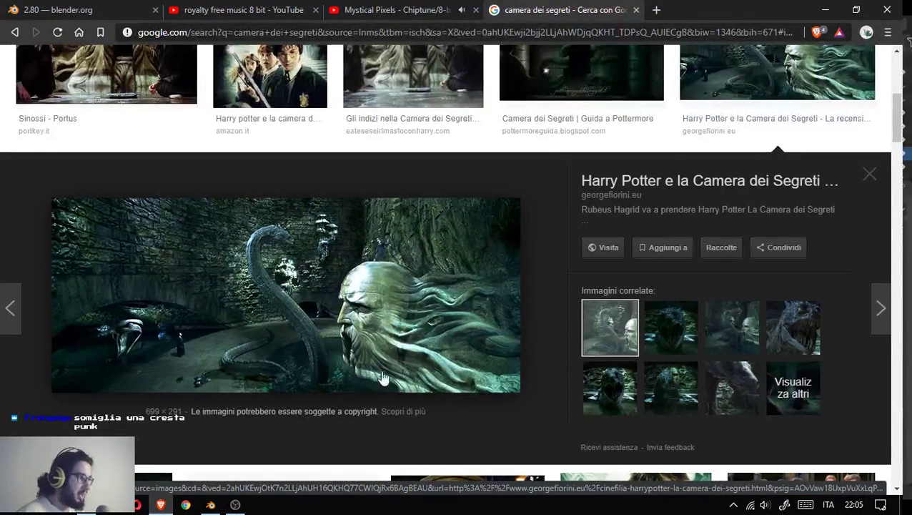
{"action": "left_click", "coordinate": [211, 505]}
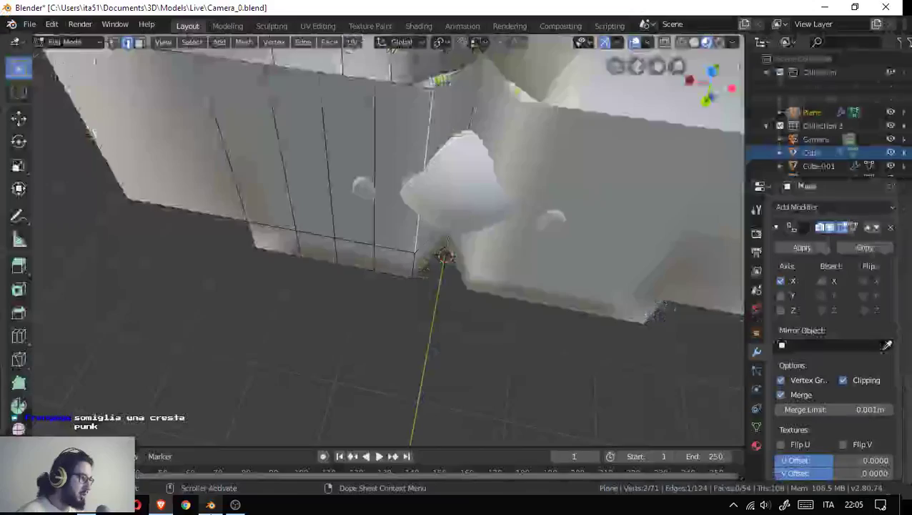
{"action": "left_click_drag", "start_coordinate": [422, 318], "coordinate": [356, 369]}
{"action": "scroll", "scroll_direction": "up", "scroll_amount": 3}
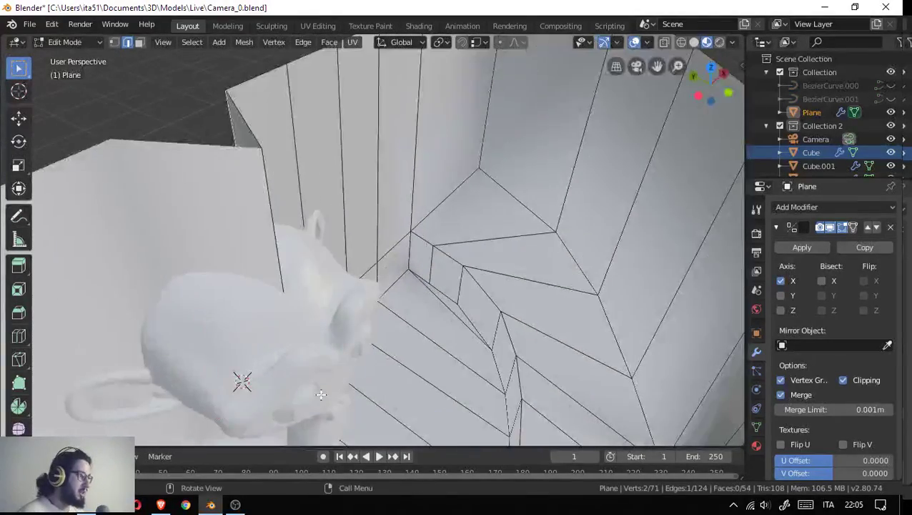
{"action": "scroll", "scroll_direction": "up", "scroll_amount": 3}
{"action": "scroll", "scroll_direction": "down", "scroll_amount": 3}
{"action": "left_click_drag", "start_coordinate": [281, 312], "coordinate": [368, 343]}
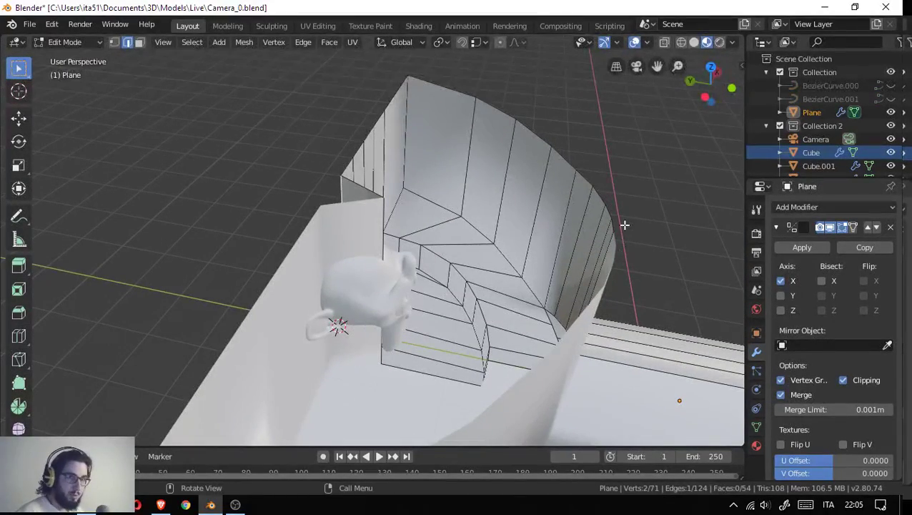
{"action": "left_click_drag", "start_coordinate": [338, 228], "coordinate": [445, 314]}
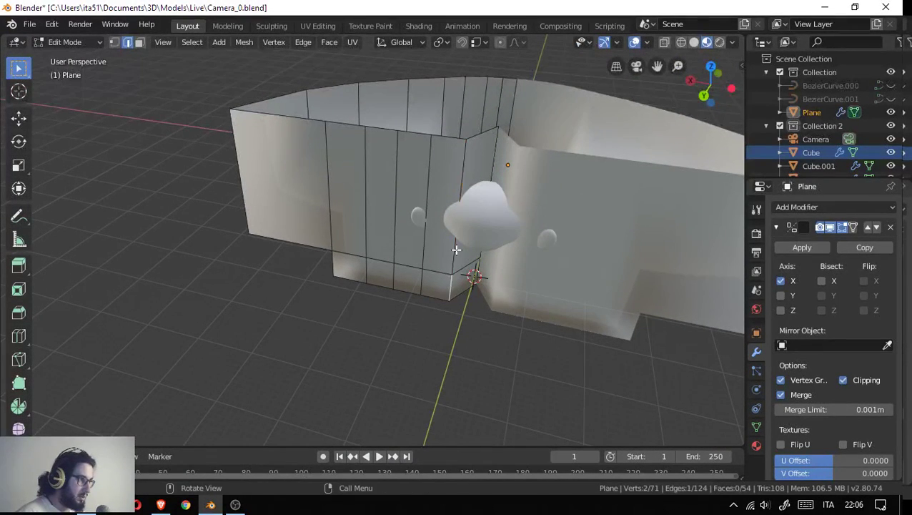
- Push the selected wall part back along the Y axis
{"action": "left_click_drag", "start_coordinate": [461, 250], "coordinate": [449, 286]}
{"action": "key", "text": "g"}
{"action": "key", "text": "y"}
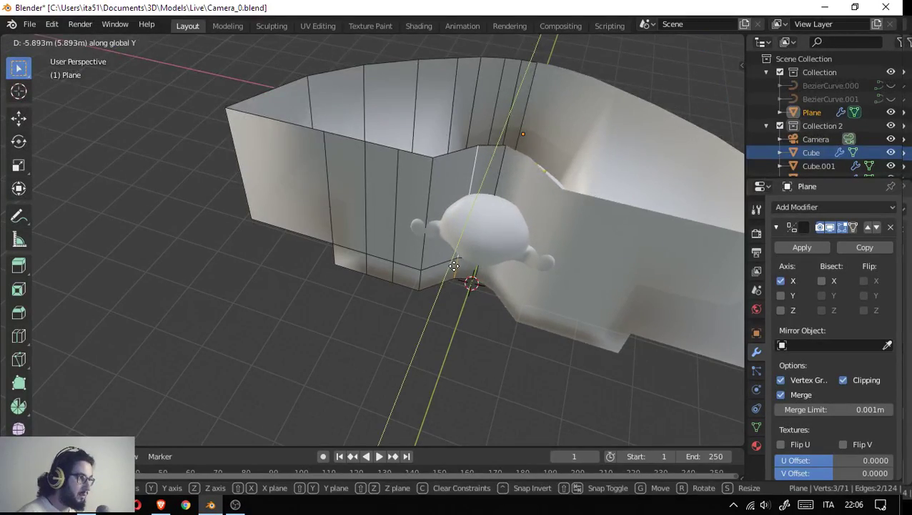
{"action": "left_click", "coordinate": [454, 266]}
{"action": "left_click_drag", "start_coordinate": [454, 266], "coordinate": [386, 280]}
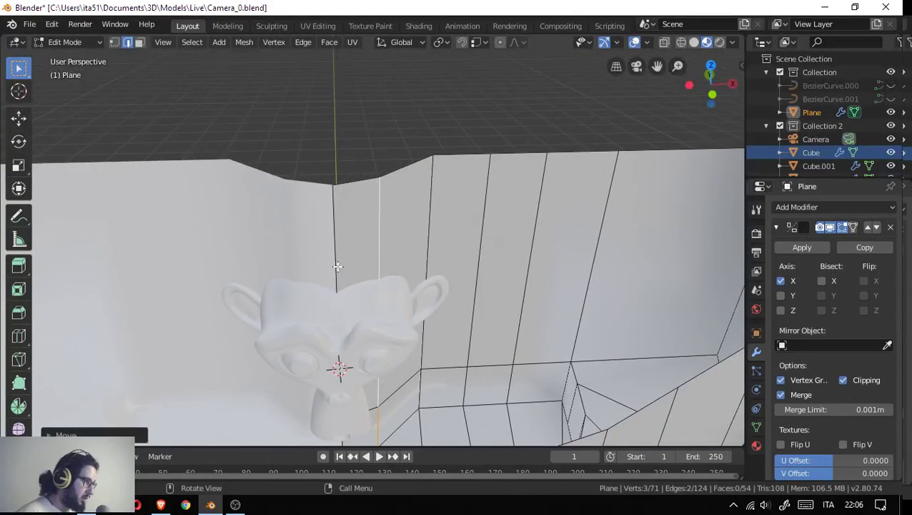
- Slide the wall edge behind the monkey along Y, then start another Y move of about -3.118 m
{"action": "left_click", "coordinate": [338, 266]}
{"action": "left_click_drag", "start_coordinate": [337, 266], "coordinate": [551, 318]}
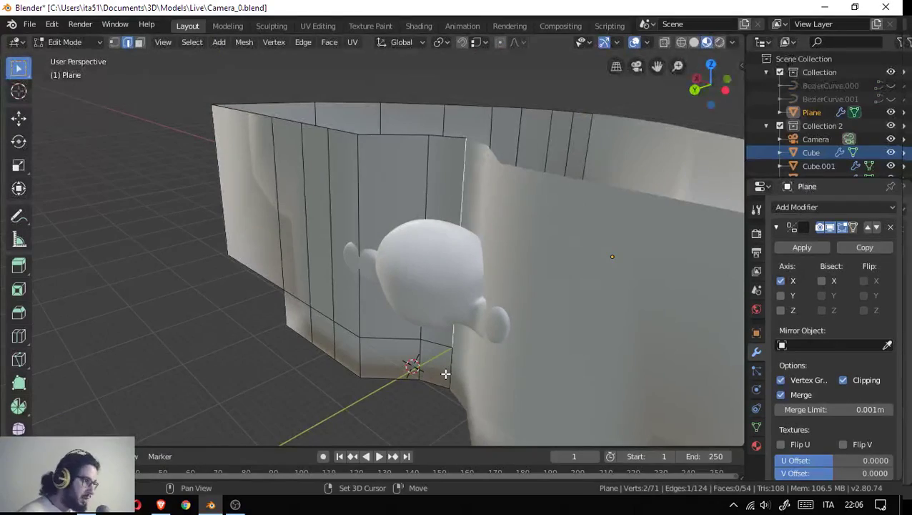
{"action": "left_click_drag", "start_coordinate": [443, 374], "coordinate": [369, 281]}
{"action": "key", "text": "g"}
{"action": "key", "text": "y"}
{"action": "left_click", "coordinate": [434, 388]}
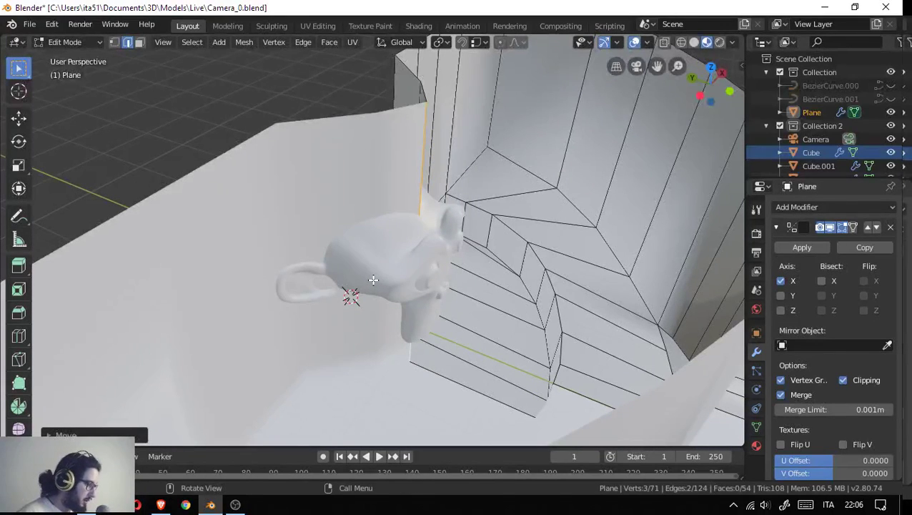
{"action": "key", "text": "g"}
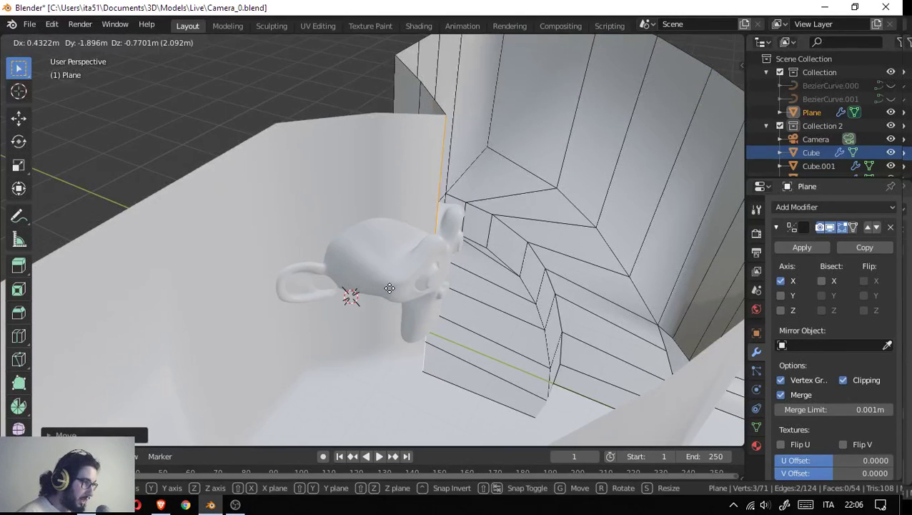
{"action": "key", "text": "y"}
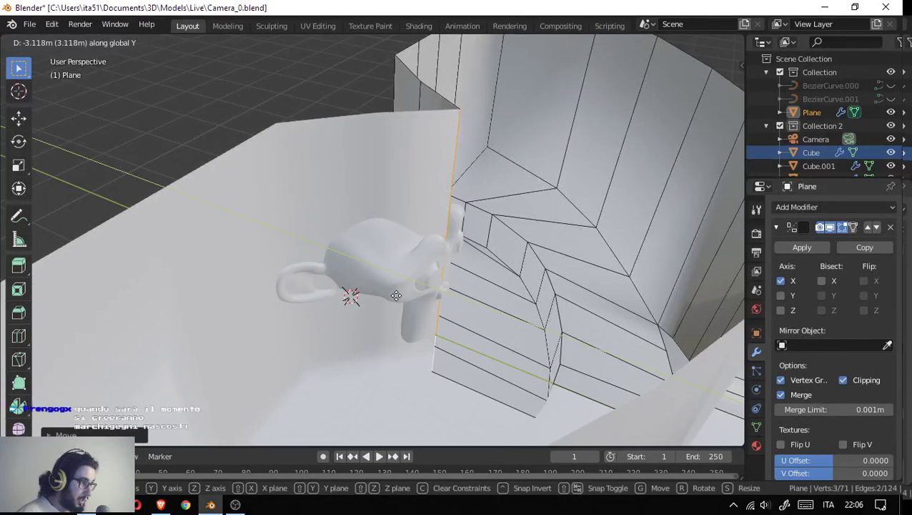
- Confirm the edge shift and slide the next vertical wall edge along Y
{"action": "left_click", "coordinate": [389, 292]}
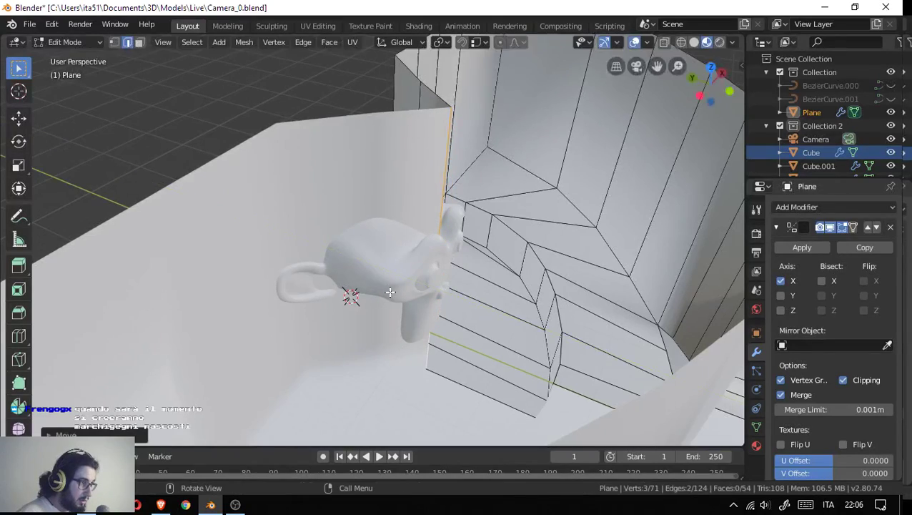
{"action": "left_click_drag", "start_coordinate": [389, 292], "coordinate": [368, 295]}
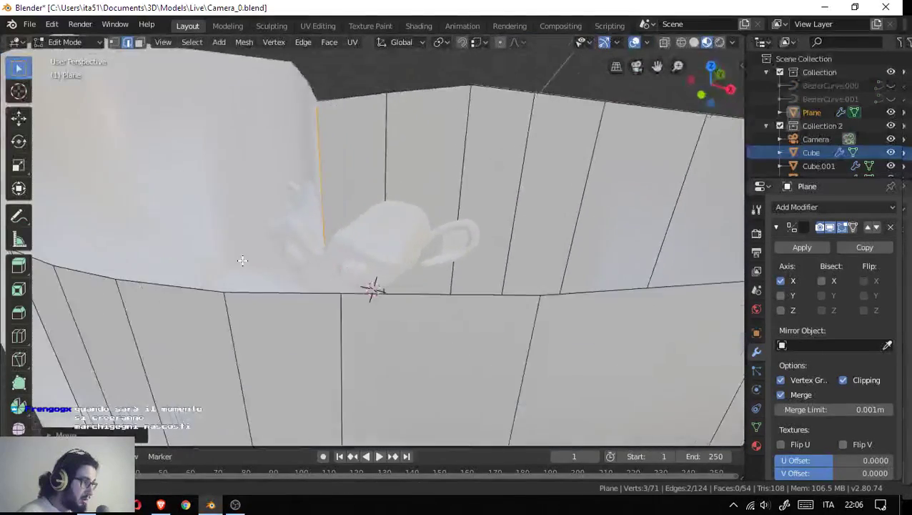
{"action": "left_click", "coordinate": [372, 300]}
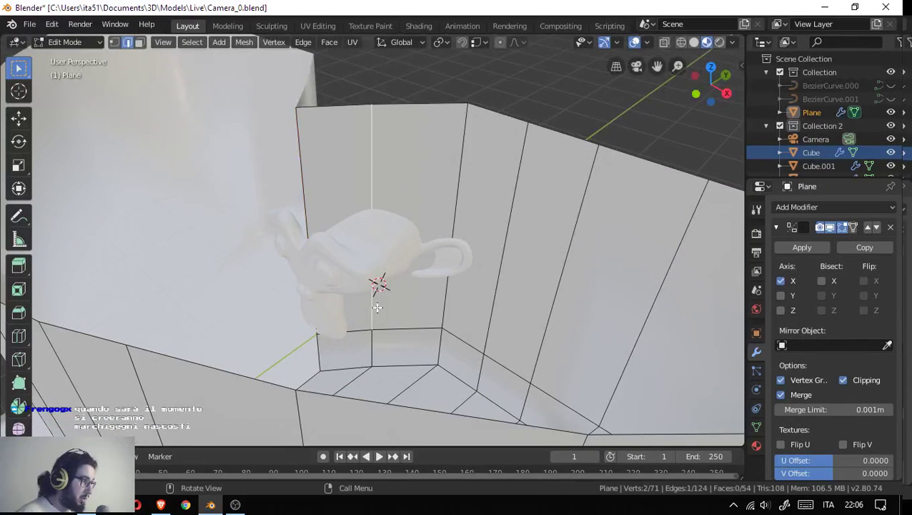
{"action": "key", "text": "g"}
{"action": "key", "text": "y"}
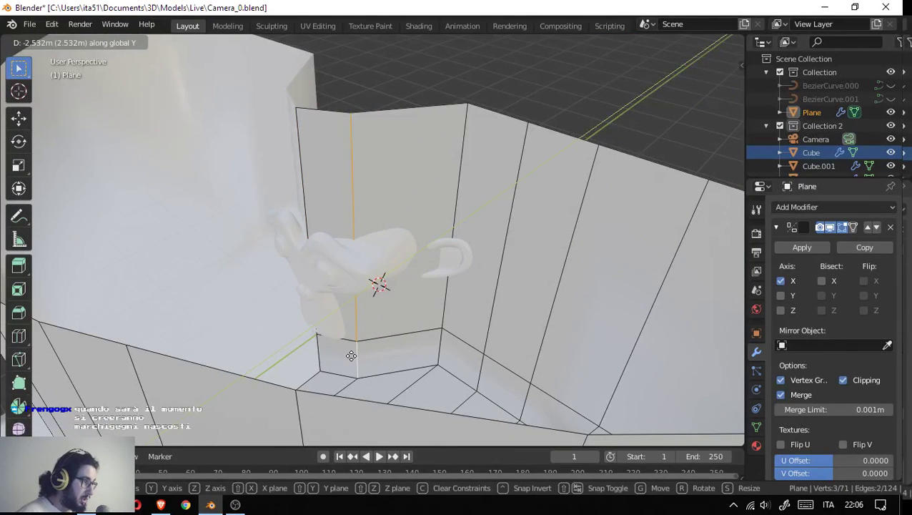
{"action": "left_click", "coordinate": [351, 353]}
- Slide the left wall's vertical edge along the Y axis
{"action": "left_click", "coordinate": [306, 214]}
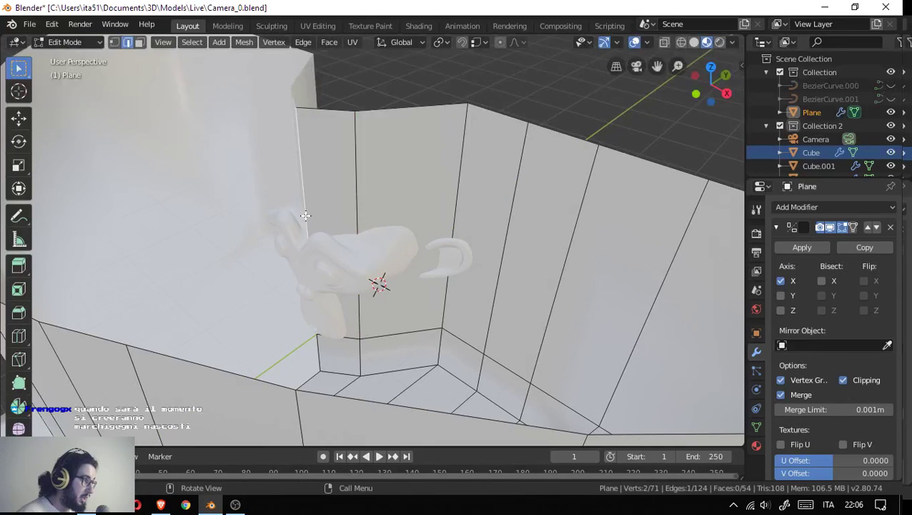
{"action": "key", "text": "g"}
{"action": "key", "text": "y"}
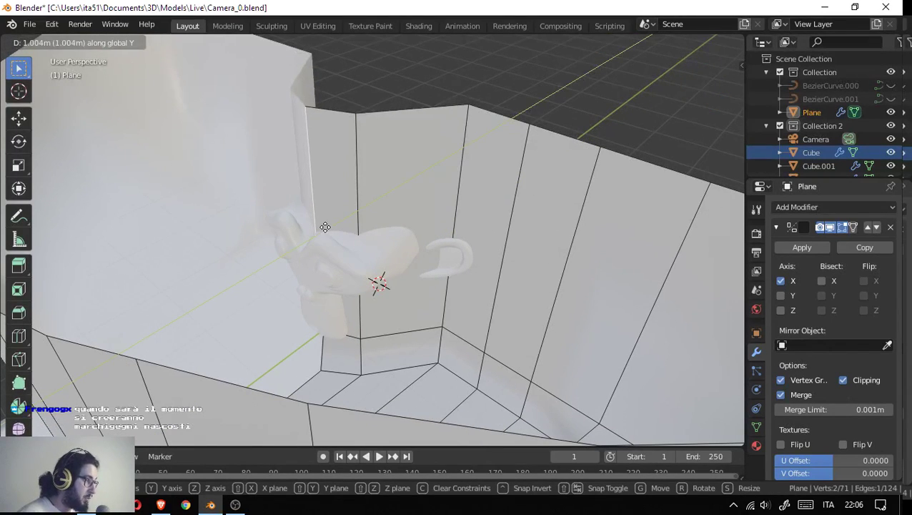
{"action": "left_click", "coordinate": [326, 225]}
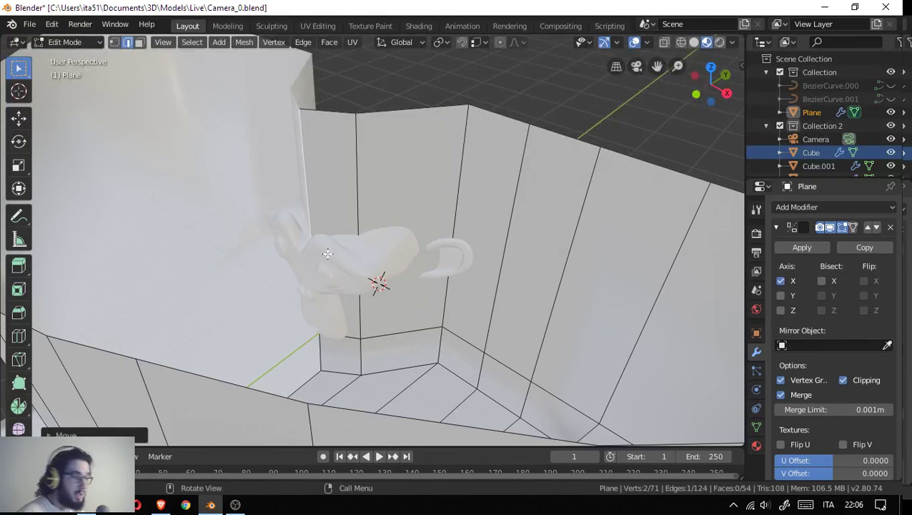
- Slide the vertical edge right of the monkey along Y and review the reshaped walls
{"action": "left_click_drag", "start_coordinate": [389, 248], "coordinate": [471, 276]}
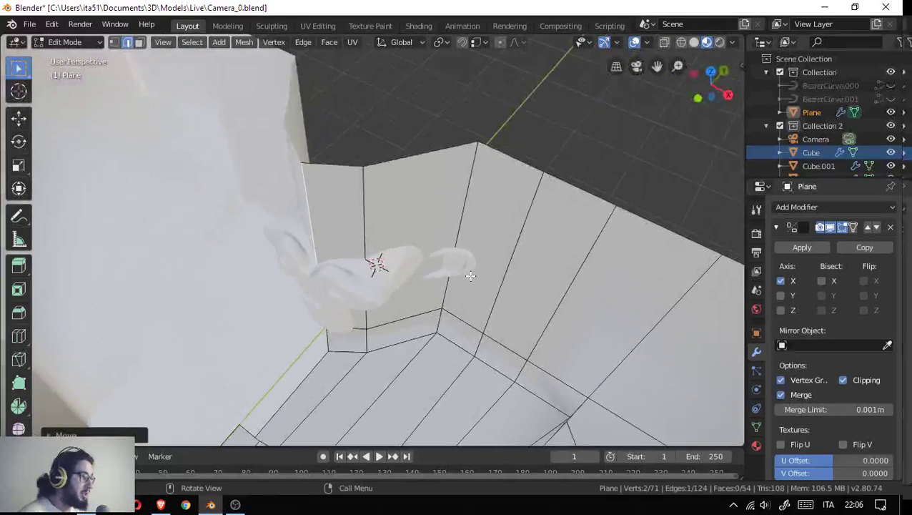
{"action": "left_click", "coordinate": [454, 284]}
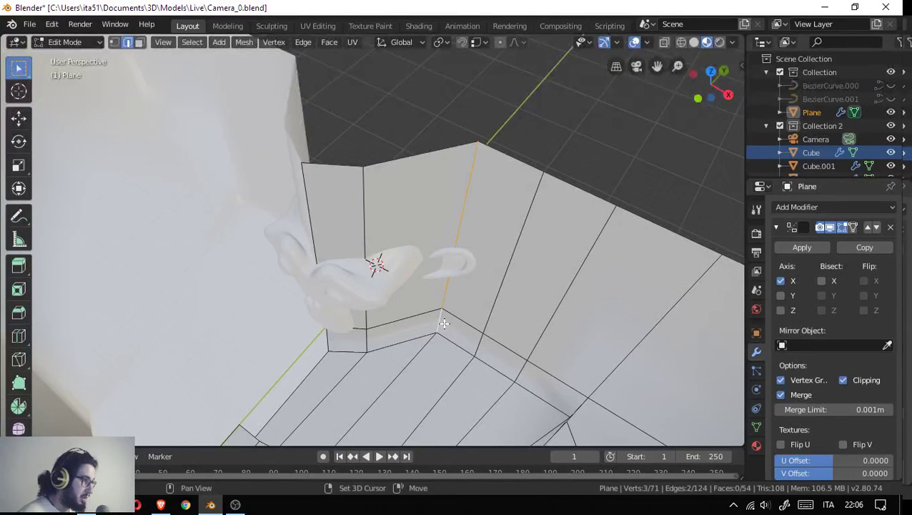
{"action": "key", "text": "g"}
{"action": "key", "text": "y"}
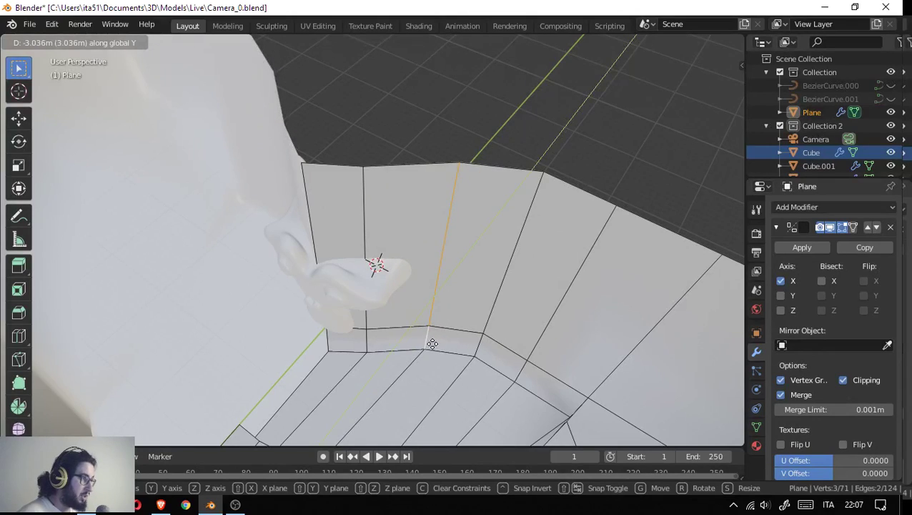
{"action": "left_click", "coordinate": [434, 349]}
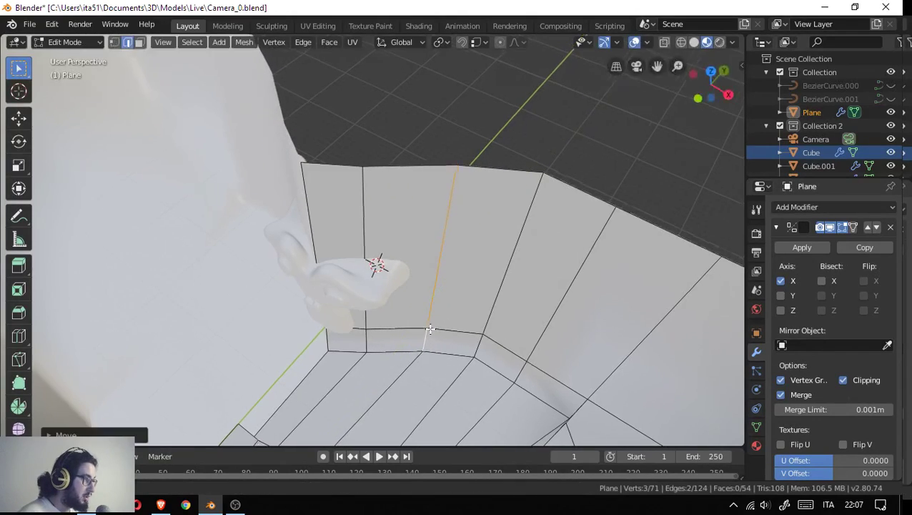
{"action": "left_click_drag", "start_coordinate": [427, 330], "coordinate": [646, 315]}
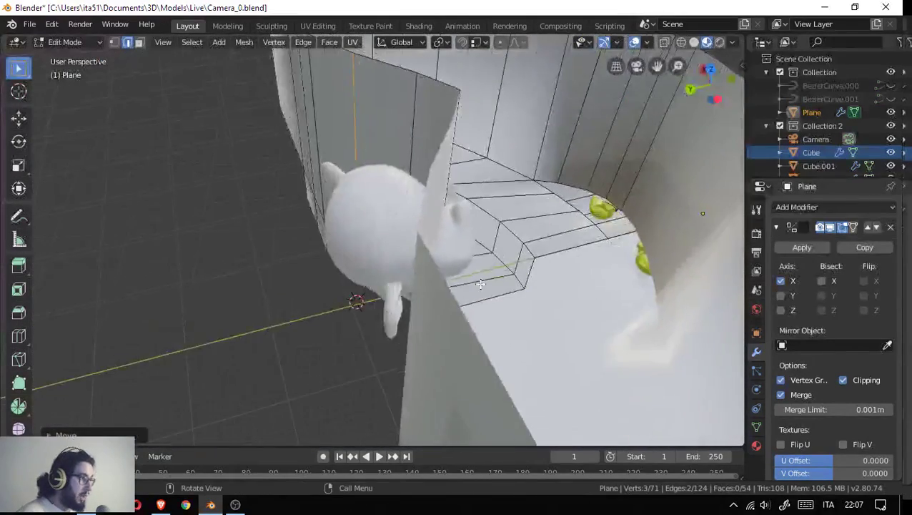
{"action": "scroll", "scroll_direction": "up", "scroll_amount": 3}
{"action": "left_click_drag", "start_coordinate": [272, 291], "coordinate": [446, 262]}
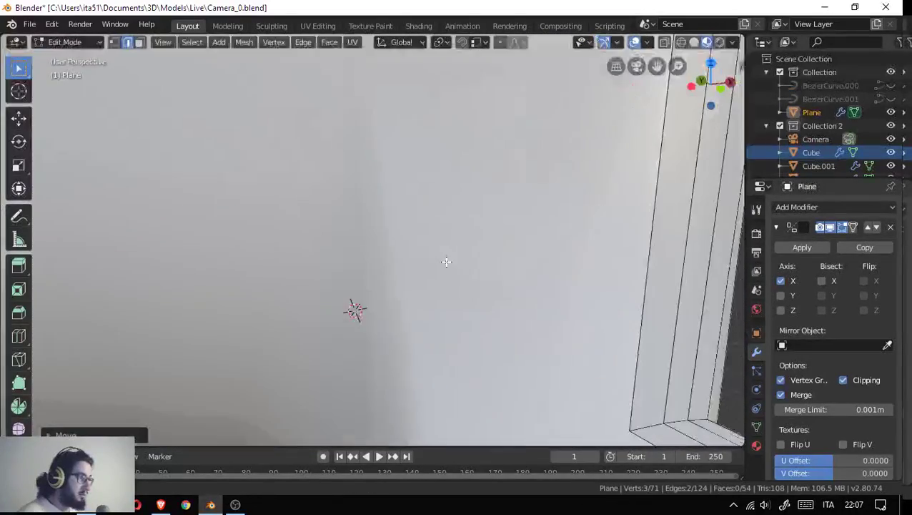
{"action": "scroll", "scroll_direction": "down", "scroll_amount": 3}
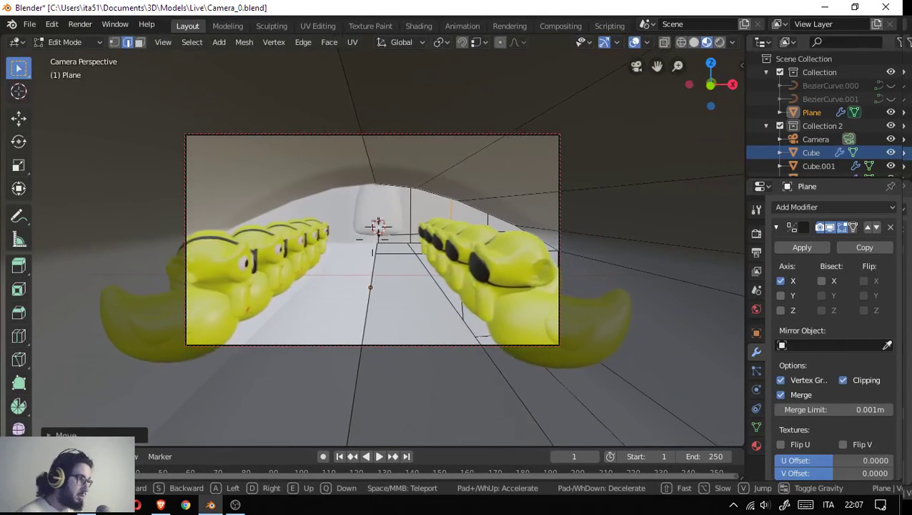
- Walk-fly down the duck corridor toward the monkey's head, then cancel back to camera view
{"action": "key", "text": "w"}
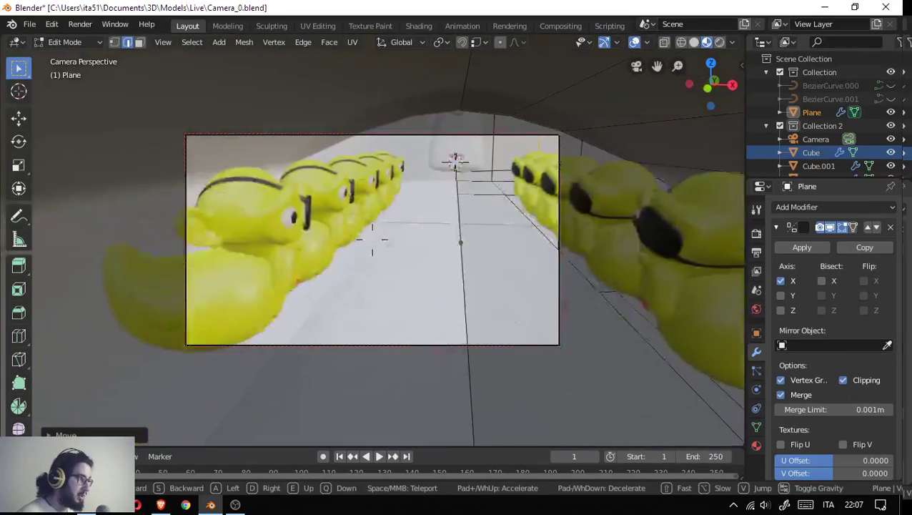
{"action": "key", "text": "w"}
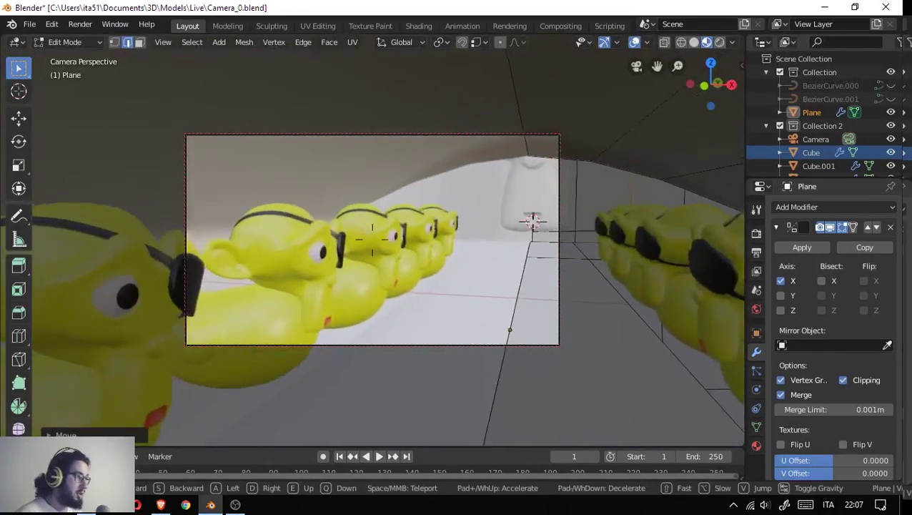
{"action": "key", "text": "w"}
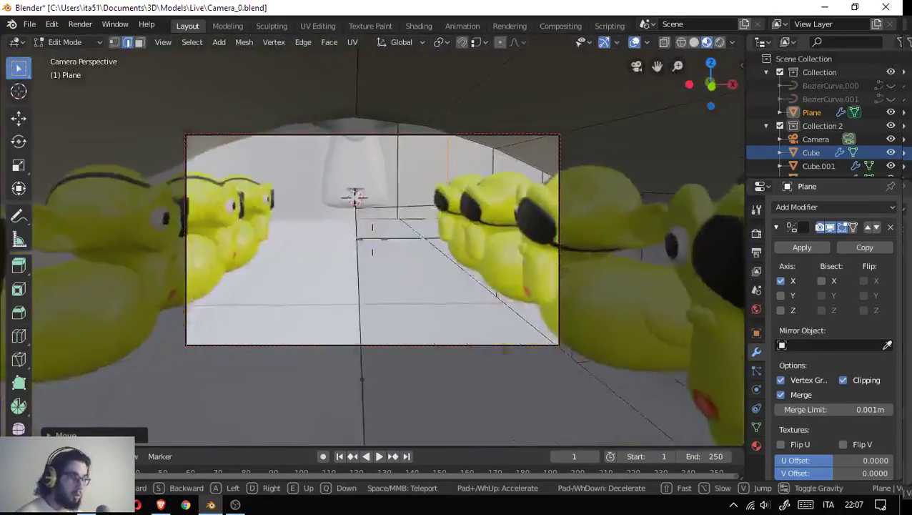
{"action": "key", "text": "w"}
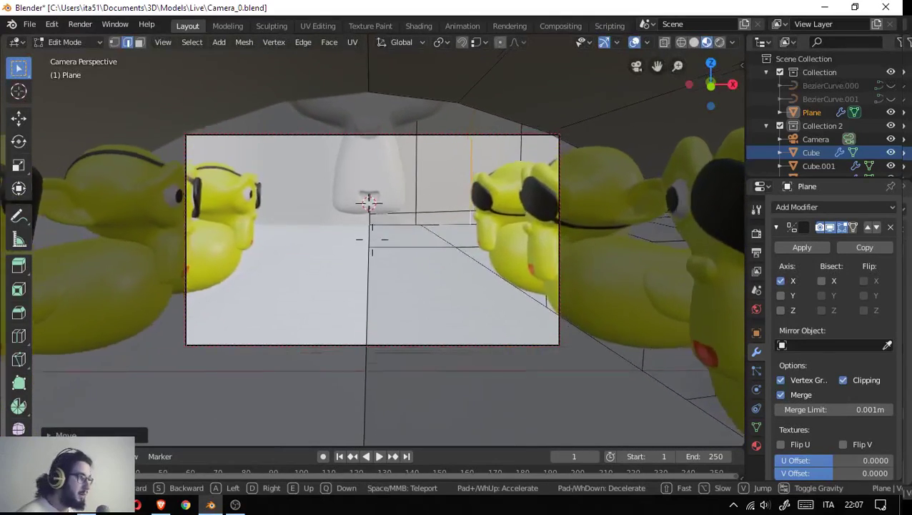
{"action": "key", "text": "w"}
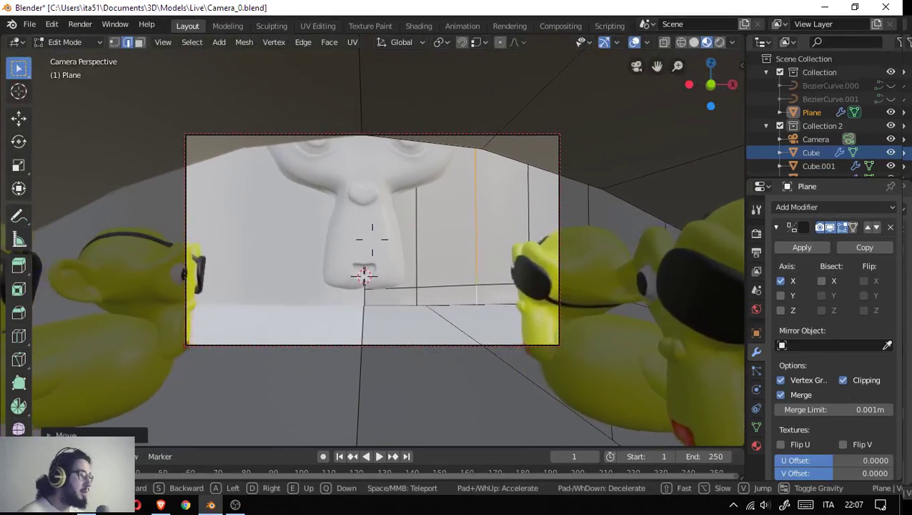
{"action": "key", "text": "w"}
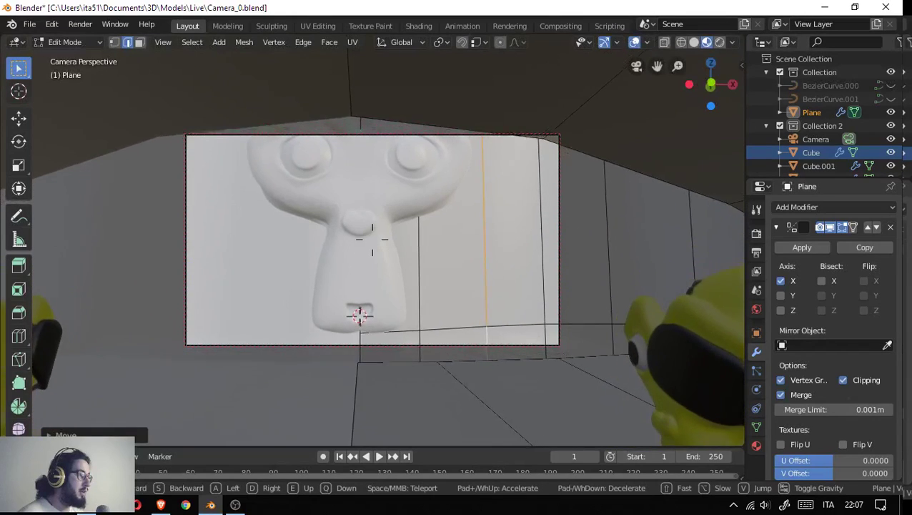
{"action": "key", "text": "w"}
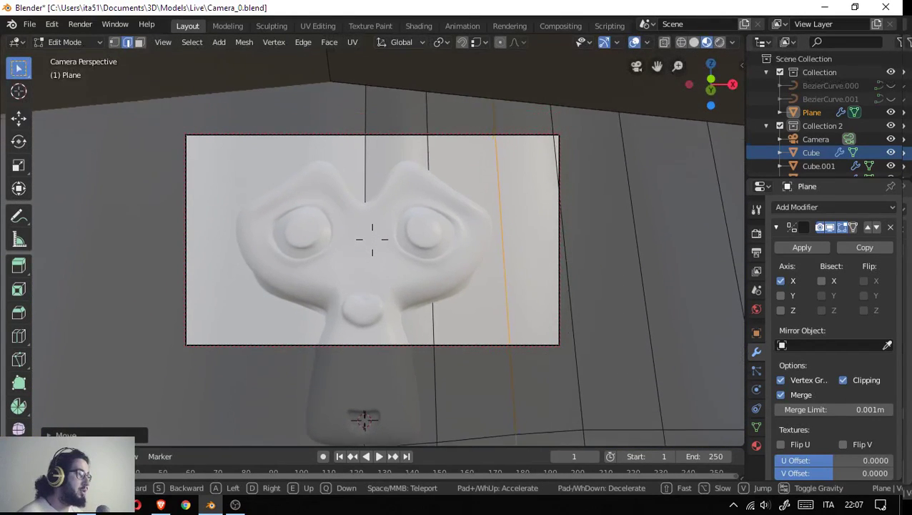
{"action": "key", "text": "w"}
{"action": "key", "text": "Escape"}
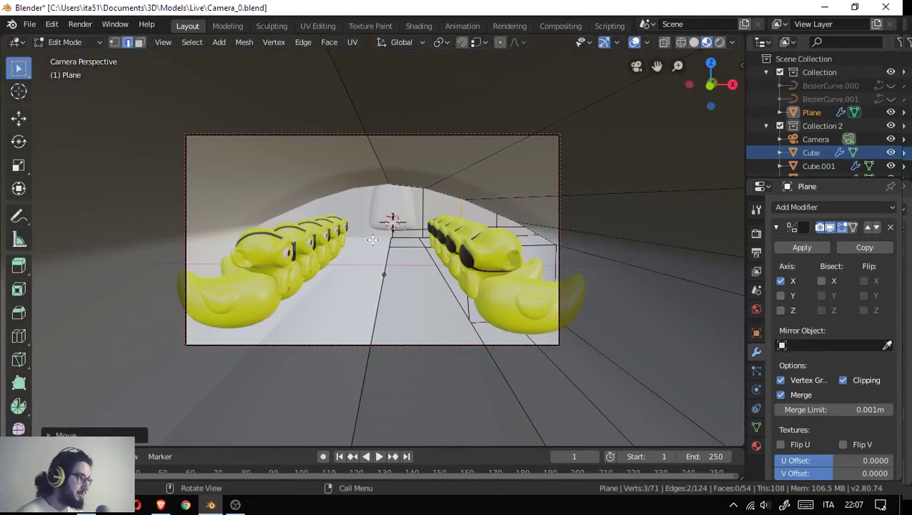
- Box-select the front section of the backdrop mesh and hide it
{"action": "left_click_drag", "start_coordinate": [373, 237], "coordinate": [408, 326]}
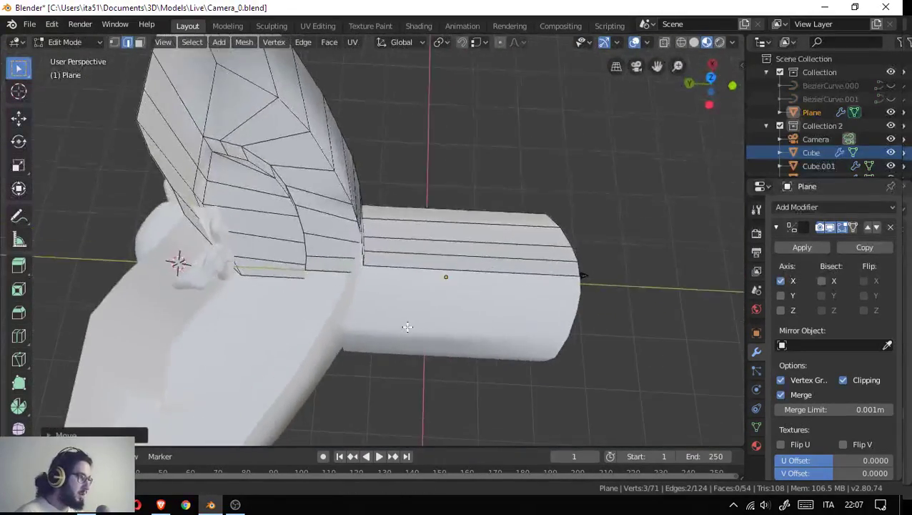
{"action": "scroll", "scroll_direction": "down", "scroll_amount": 3}
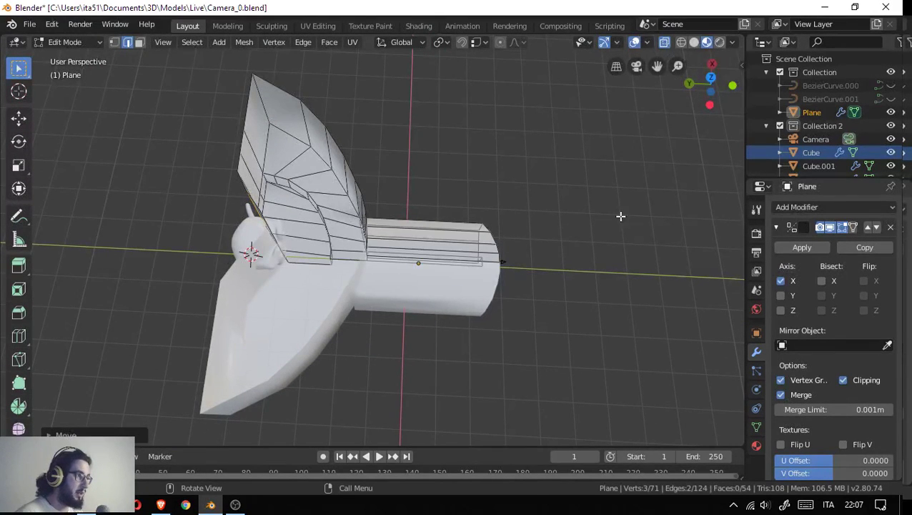
{"action": "left_click_drag", "start_coordinate": [577, 178], "coordinate": [335, 359]}
{"action": "key", "text": "h"}
- Zoom in on the wall behind Suzanne and begin a loop cut across it
{"action": "left_click_drag", "start_coordinate": [444, 312], "coordinate": [397, 246]}
{"action": "scroll", "scroll_direction": "up", "scroll_amount": 3}
{"action": "scroll", "scroll_direction": "up", "scroll_amount": 3}
{"action": "scroll", "scroll_direction": "up", "scroll_amount": 3}
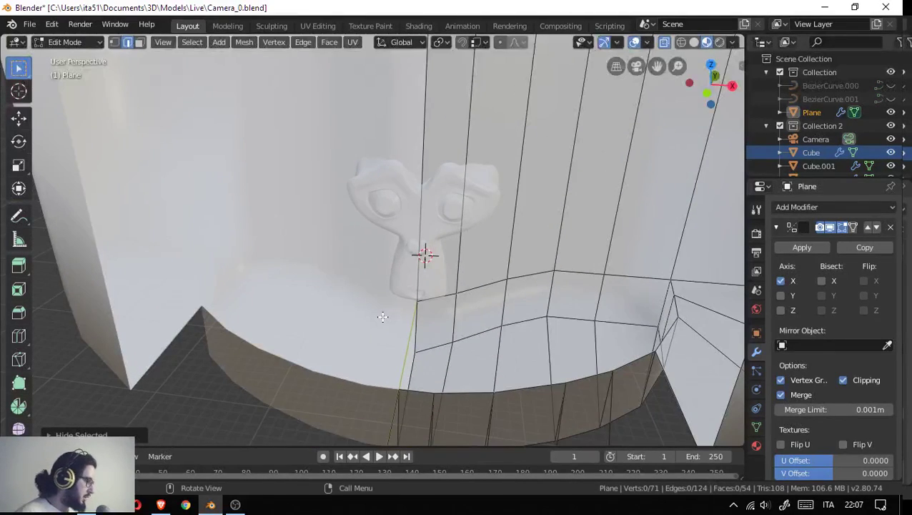
{"action": "left_click_drag", "start_coordinate": [379, 317], "coordinate": [403, 312]}
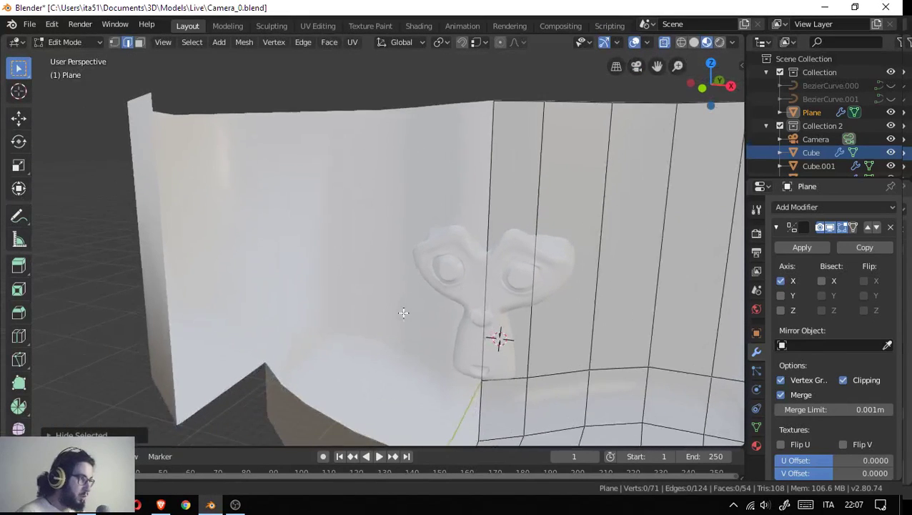
{"action": "left_click_drag", "start_coordinate": [500, 276], "coordinate": [509, 281]}
{"action": "key", "text": "ctrl+r"}
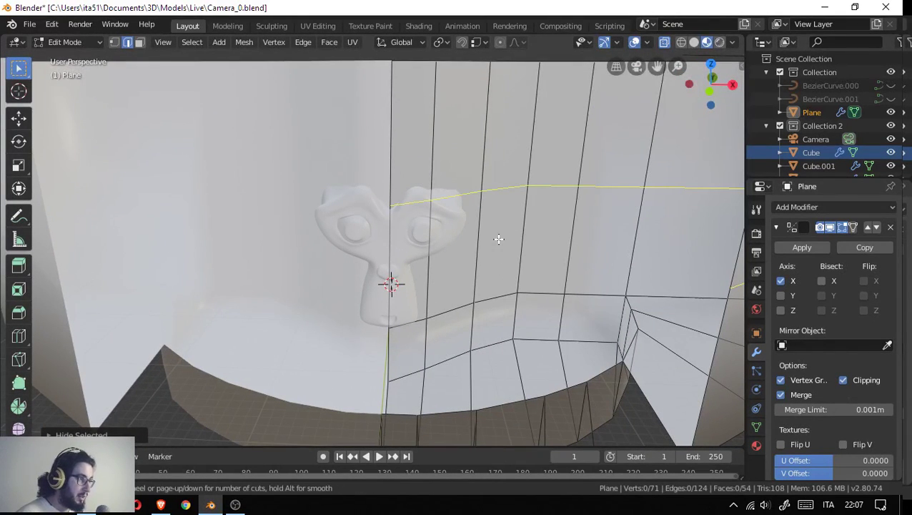
- Add a horizontal edge loop across the wall and slide the selected vertices along Y
{"action": "left_click", "coordinate": [499, 238]}
{"action": "left_click", "coordinate": [500, 236]}
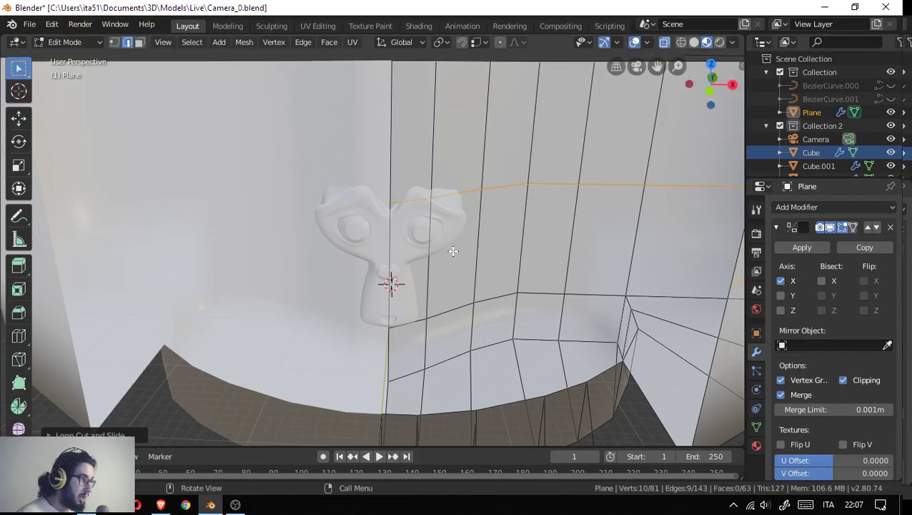
{"action": "left_click_drag", "start_coordinate": [452, 251], "coordinate": [456, 248]}
{"action": "left_click_drag", "start_coordinate": [432, 299], "coordinate": [353, 220]}
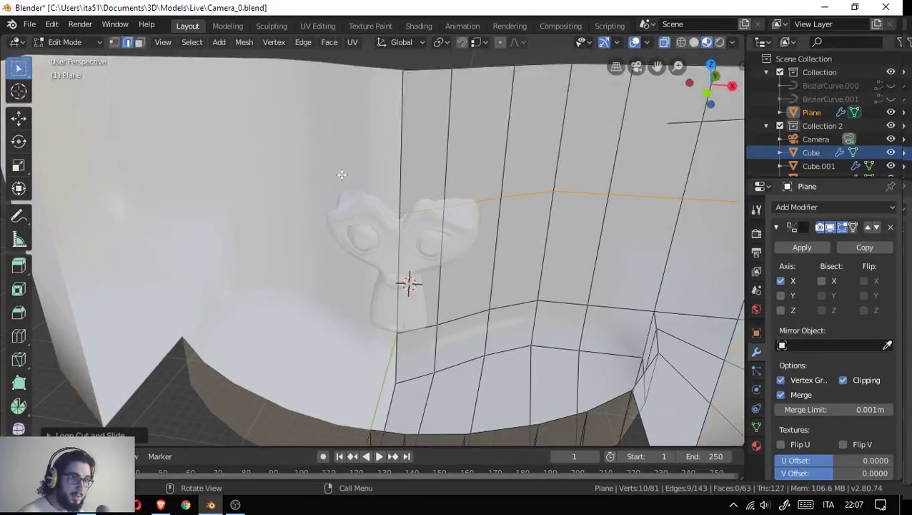
{"action": "left_click_drag", "start_coordinate": [400, 153], "coordinate": [421, 194]}
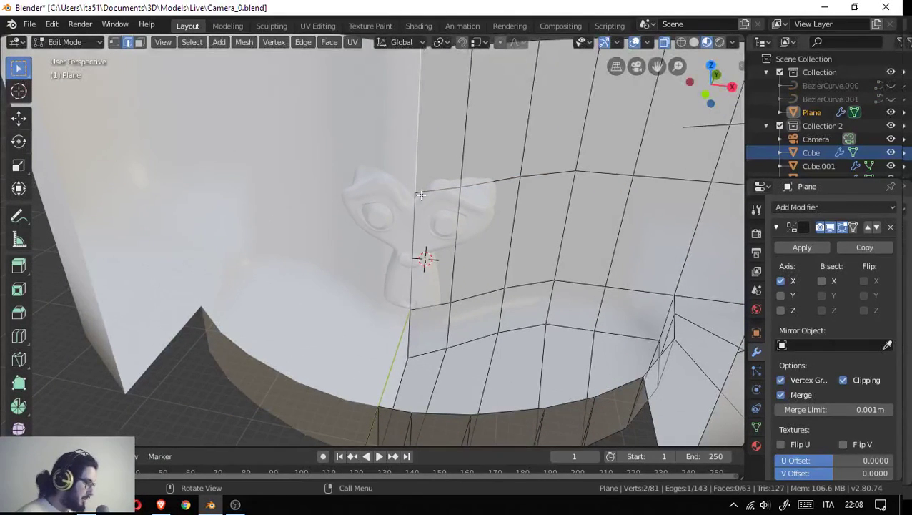
{"action": "key", "text": "g"}
{"action": "key", "text": "y"}
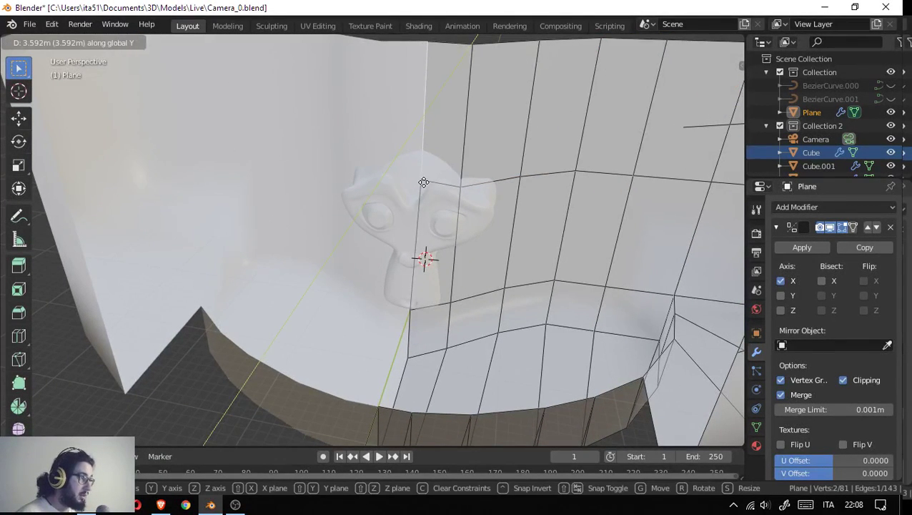
{"action": "left_click", "coordinate": [423, 185]}
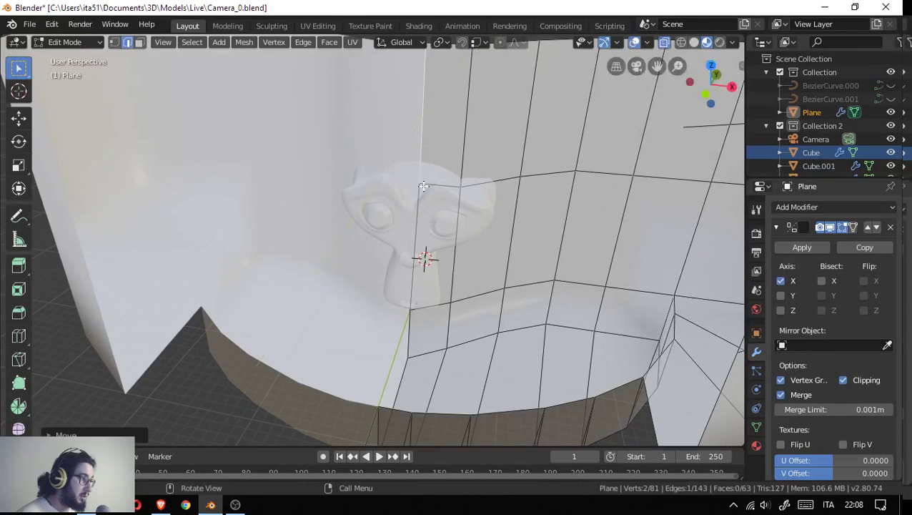
{"action": "left_click_drag", "start_coordinate": [424, 185], "coordinate": [457, 255]}
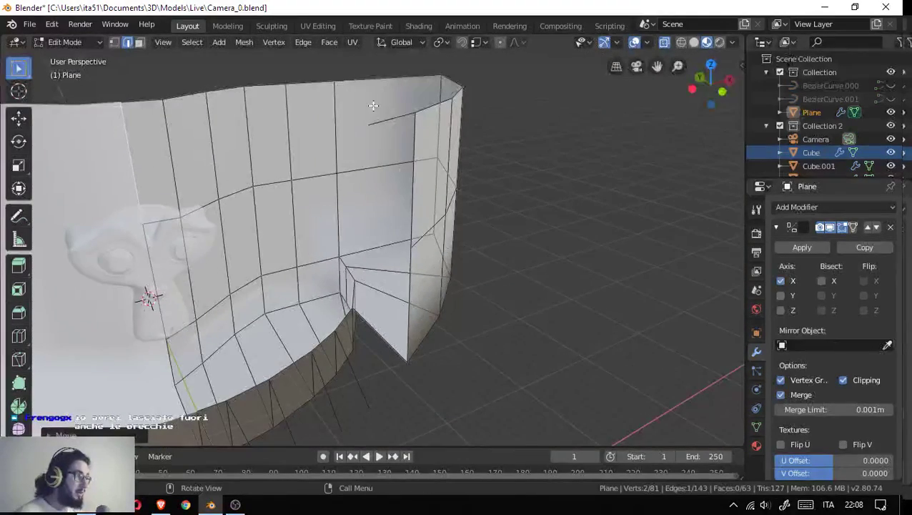
- Box-select the faces on the wall's right side and hide them
{"action": "left_click_drag", "start_coordinate": [323, 52], "coordinate": [546, 373]}
{"action": "key", "text": "h"}
{"action": "left_click_drag", "start_coordinate": [545, 373], "coordinate": [325, 286]}
{"action": "scroll", "scroll_direction": "up", "scroll_amount": 3}
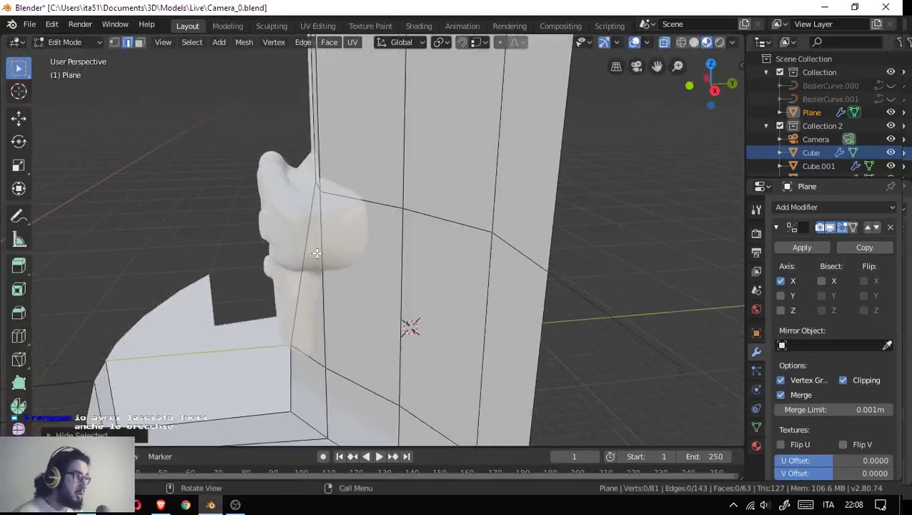
{"action": "left_click_drag", "start_coordinate": [316, 253], "coordinate": [358, 207]}
- Move two upper wall vertices along the Y axis
{"action": "key", "text": "g"}
{"action": "key", "text": "y"}
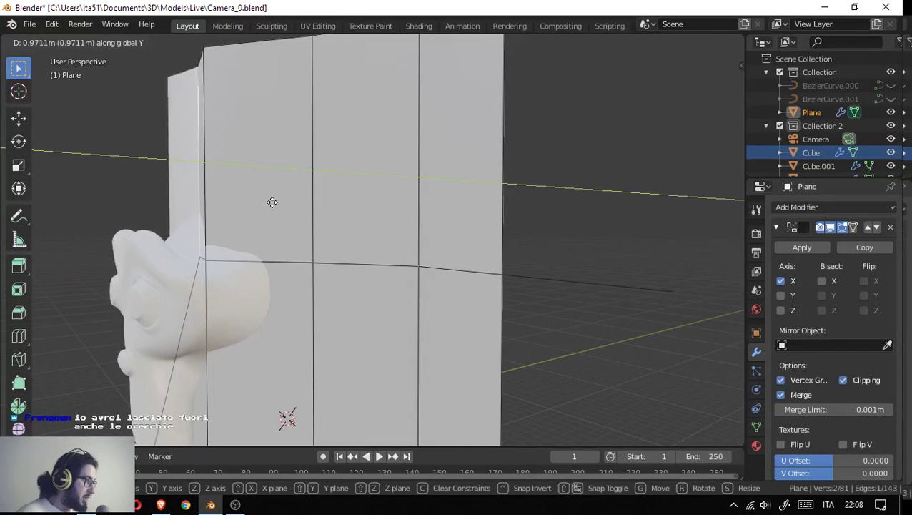
{"action": "left_click", "coordinate": [234, 205]}
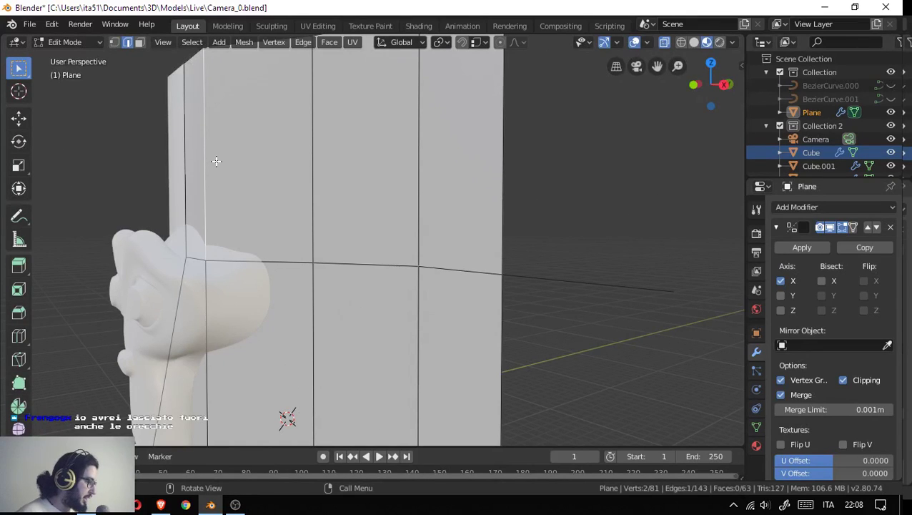
{"action": "key", "text": "g"}
{"action": "key", "text": "y"}
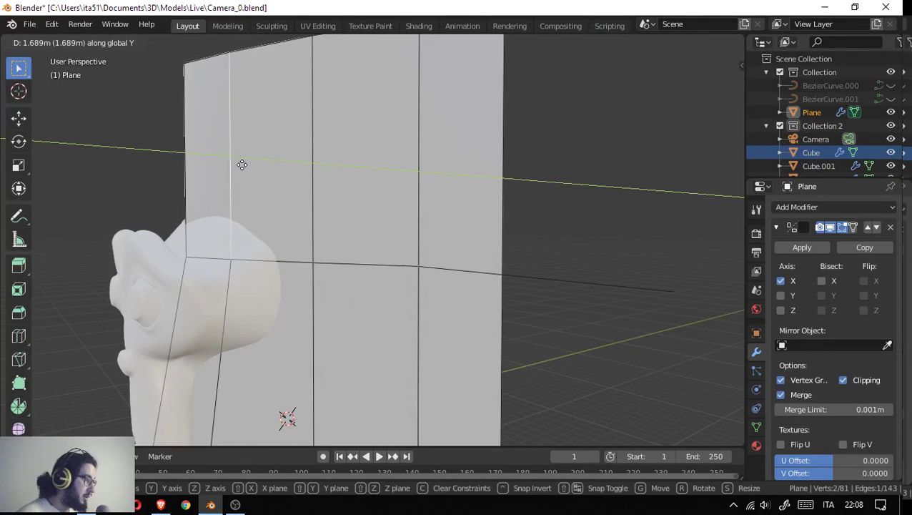
{"action": "left_click", "coordinate": [234, 167]}
{"action": "scroll", "scroll_direction": "up", "scroll_amount": 3}
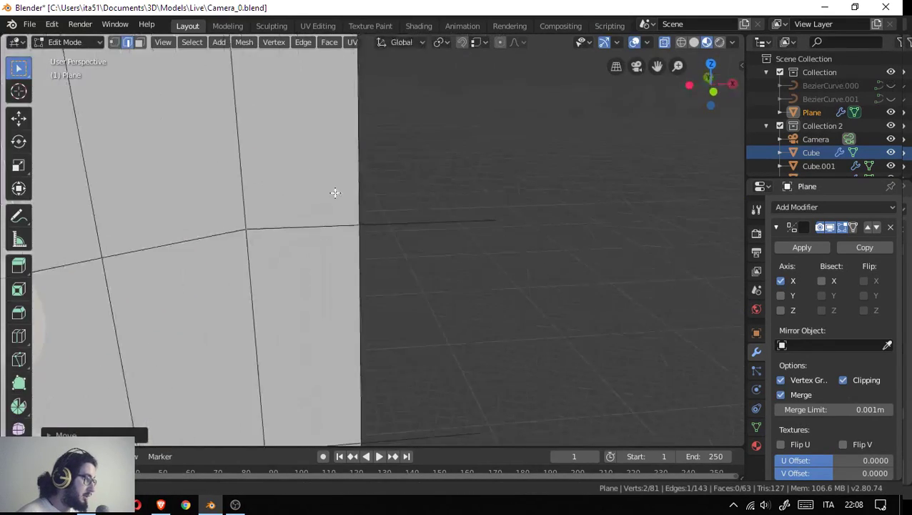
{"action": "left_click_drag", "start_coordinate": [334, 193], "coordinate": [311, 224]}
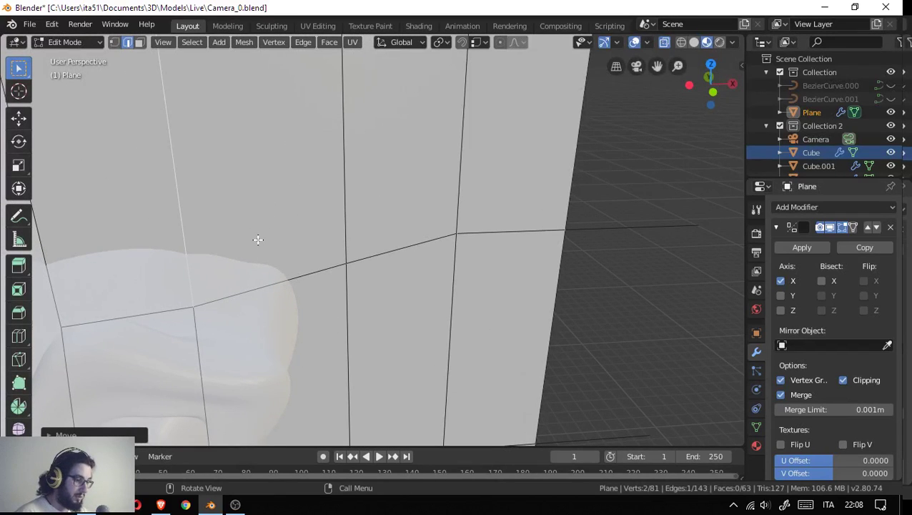
{"action": "scroll", "scroll_direction": "down", "scroll_amount": 3}
{"action": "left_click_drag", "start_coordinate": [340, 303], "coordinate": [412, 271]}
- Return to Object Mode and move Suzanne about -1.772 m along Y
{"action": "key", "text": "ctrl+Tab"}
{"action": "left_click", "coordinate": [472, 295]}
{"action": "key", "text": "g"}
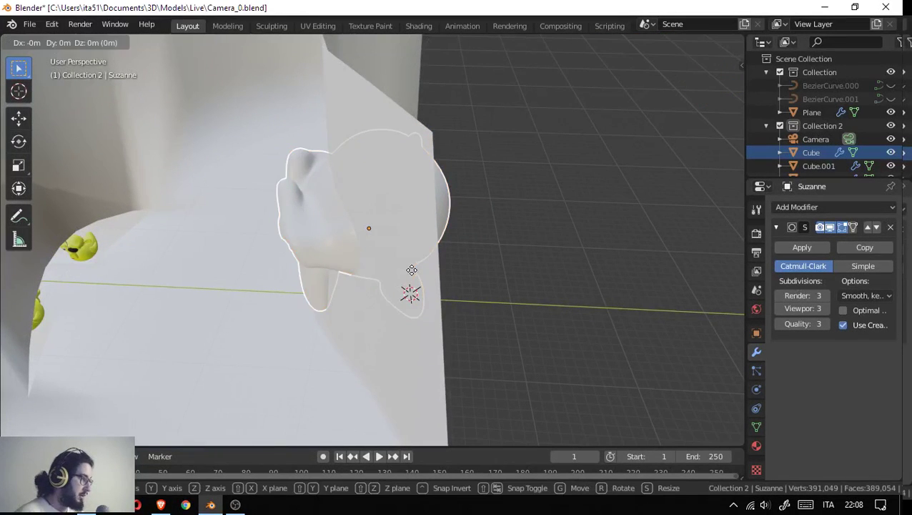
{"action": "key", "text": "y"}
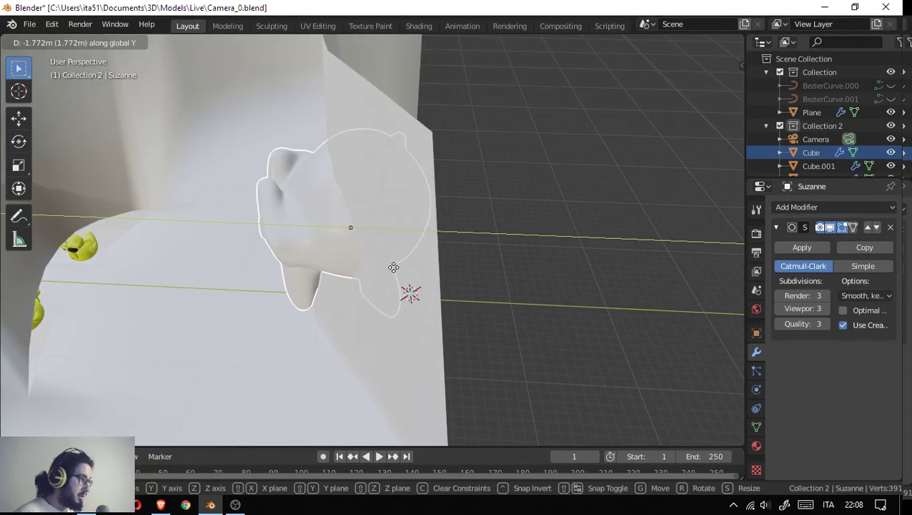
{"action": "left_click", "coordinate": [381, 266]}
{"action": "left_click_drag", "start_coordinate": [318, 271], "coordinate": [458, 311]}
- Select the backdrop Plane and enter its Edit Mode
{"action": "left_click", "coordinate": [322, 306]}
{"action": "key", "text": "Tab"}
{"action": "scroll", "scroll_direction": "down", "scroll_amount": 3}
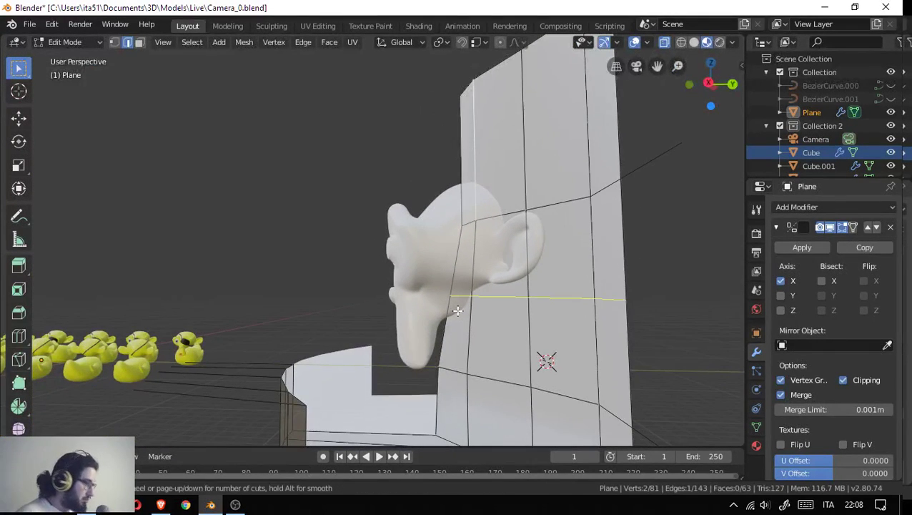
- Add a new edge loop across the backdrop wall and push it along Y
{"action": "left_click", "coordinate": [479, 312]}
{"action": "left_click", "coordinate": [473, 336]}
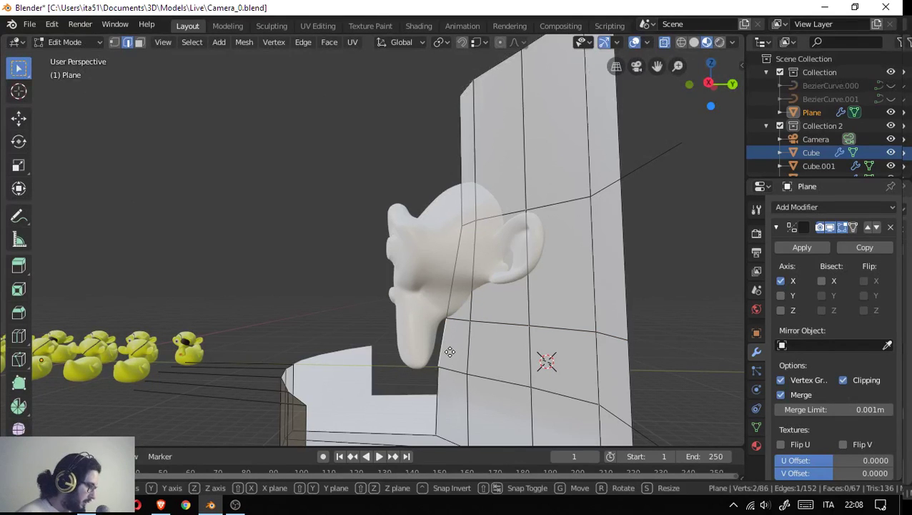
{"action": "key", "text": "y"}
{"action": "left_click", "coordinate": [438, 349]}
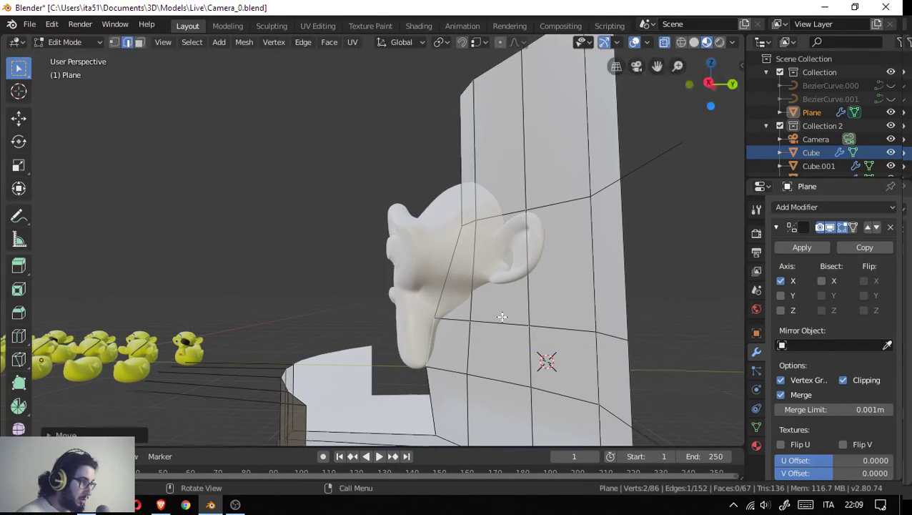
- Return to Object Mode and inspect the further-curved wall from above and the side
{"action": "left_click_drag", "start_coordinate": [503, 315], "coordinate": [566, 329]}
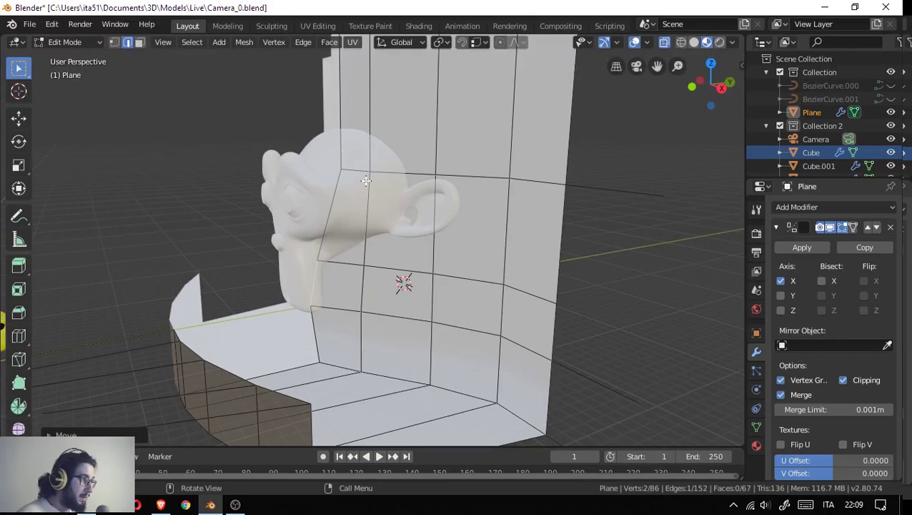
{"action": "left_click_drag", "start_coordinate": [366, 180], "coordinate": [386, 286]}
{"action": "scroll", "scroll_direction": "up", "scroll_amount": 3}
{"action": "left_click_drag", "start_coordinate": [308, 286], "coordinate": [389, 215]}
{"action": "scroll", "scroll_direction": "down", "scroll_amount": 3}
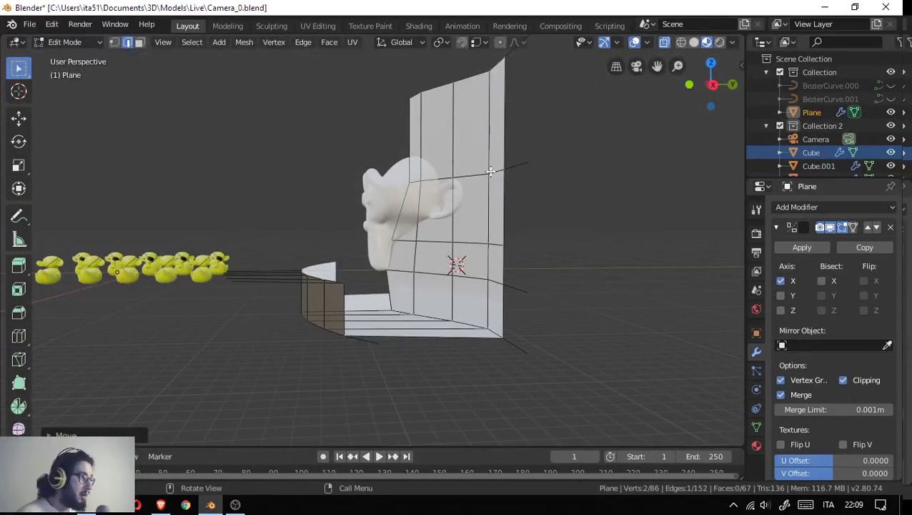
{"action": "left_click_drag", "start_coordinate": [491, 172], "coordinate": [441, 267]}
{"action": "key", "text": "Tab"}
{"action": "scroll", "scroll_direction": "down", "scroll_amount": 3}
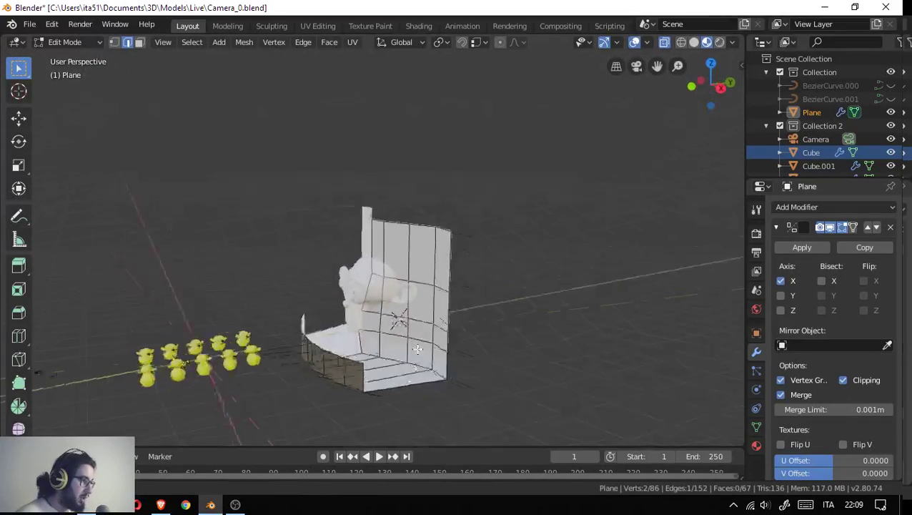
{"action": "left_click_drag", "start_coordinate": [369, 325], "coordinate": [528, 351]}
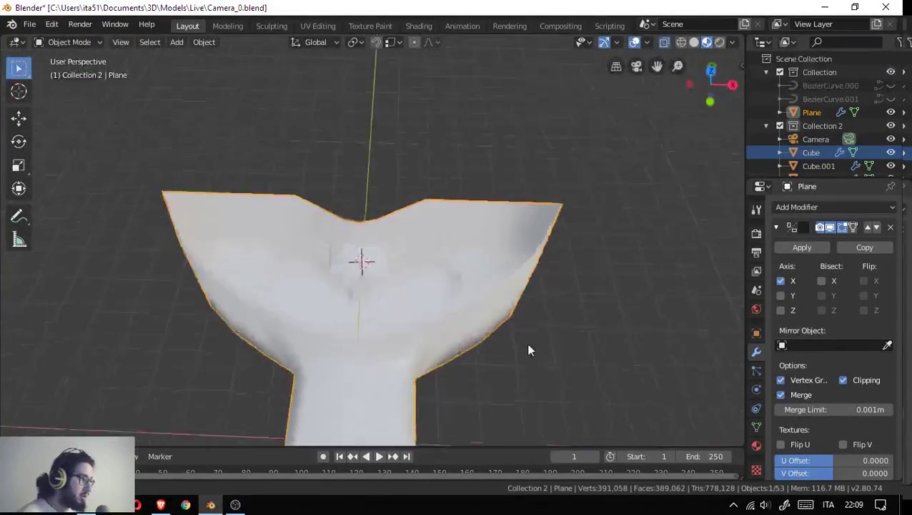
- Switch back into Edit Mode on the backdrop and view the wall behind the monkey's head
{"action": "key", "text": "ctrl+Tab"}
{"action": "left_click", "coordinate": [449, 346]}
{"action": "left_click_drag", "start_coordinate": [450, 346], "coordinate": [518, 372]}
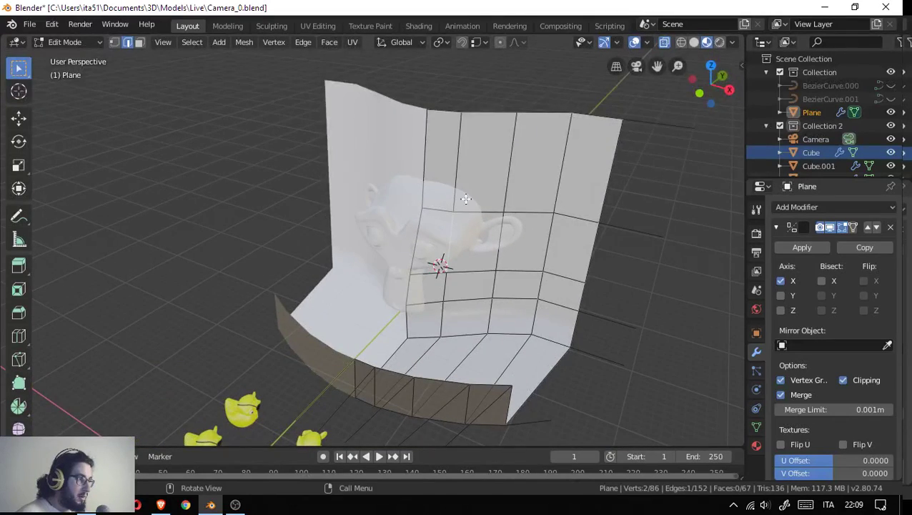
{"action": "left_click_drag", "start_coordinate": [466, 198], "coordinate": [438, 231]}
{"action": "scroll", "scroll_direction": "up", "scroll_amount": 3}
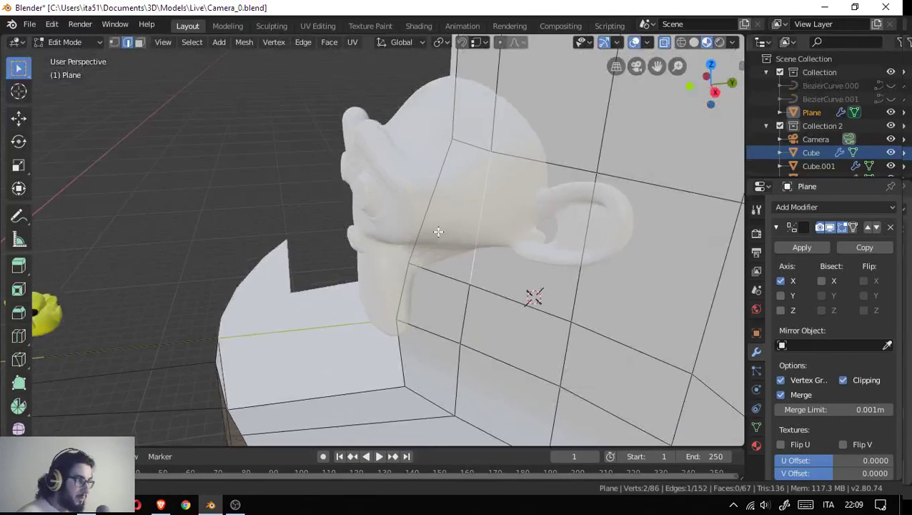
{"action": "left_click_drag", "start_coordinate": [589, 189], "coordinate": [418, 244]}
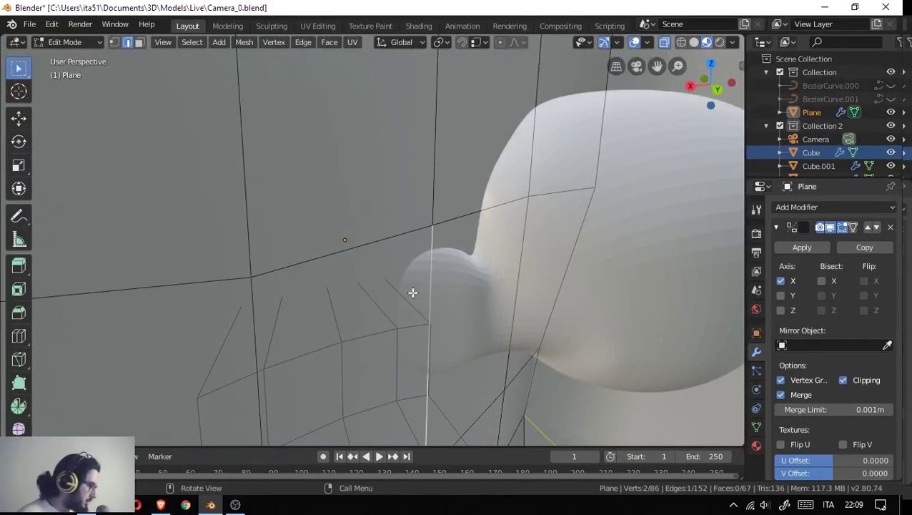
{"action": "left_click_drag", "start_coordinate": [412, 293], "coordinate": [465, 152]}
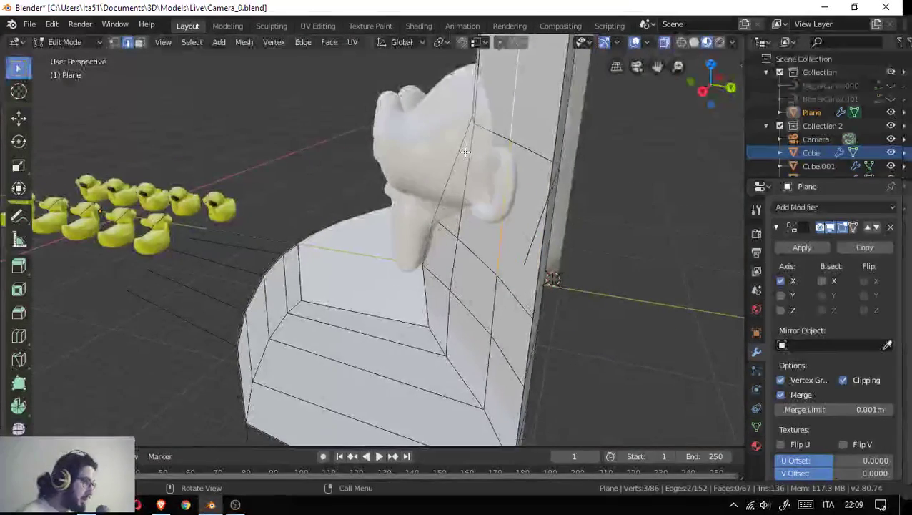
- Move the selected backdrop vertices along the Y axis
{"action": "key", "text": "g"}
{"action": "key", "text": "y"}
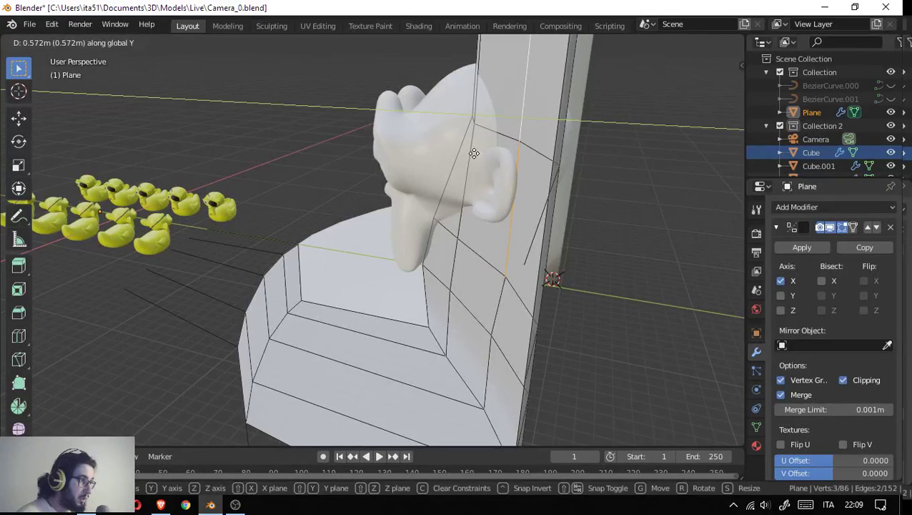
{"action": "left_click", "coordinate": [473, 154]}
{"action": "left_click_drag", "start_coordinate": [473, 154], "coordinate": [334, 194]}
{"action": "left_click_drag", "start_coordinate": [396, 230], "coordinate": [401, 203]}
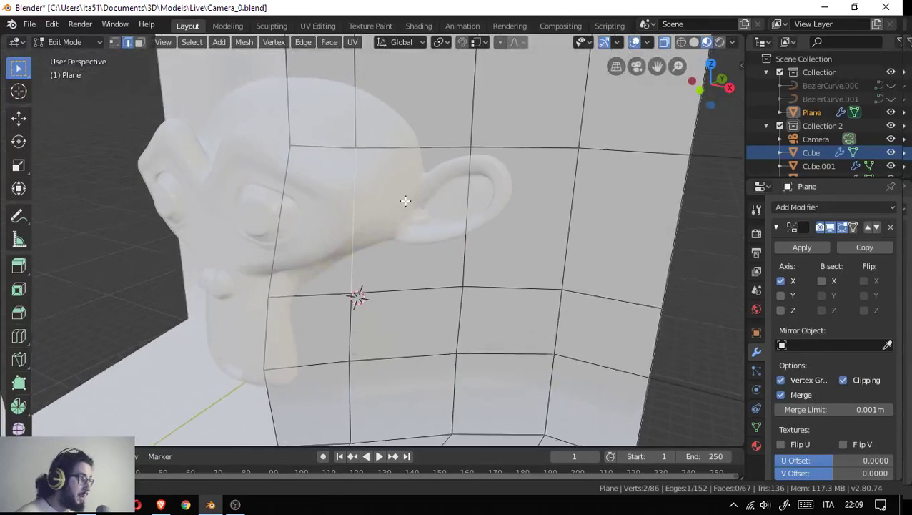
- Edge-slide the loop along the backdrop and reposition a vertex on the wall's top edge
{"action": "key", "text": "g"}
{"action": "key", "text": "g"}
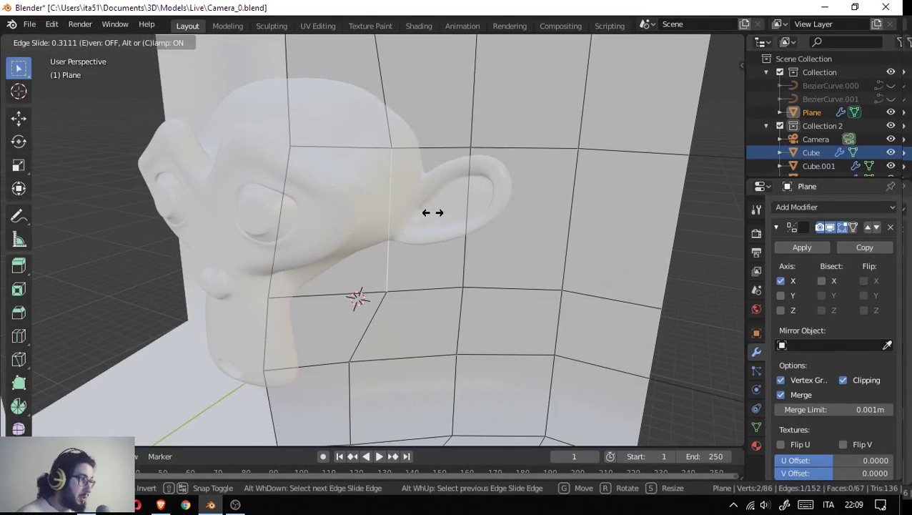
{"action": "left_click", "coordinate": [432, 213]}
{"action": "left_click_drag", "start_coordinate": [430, 212], "coordinate": [243, 247]}
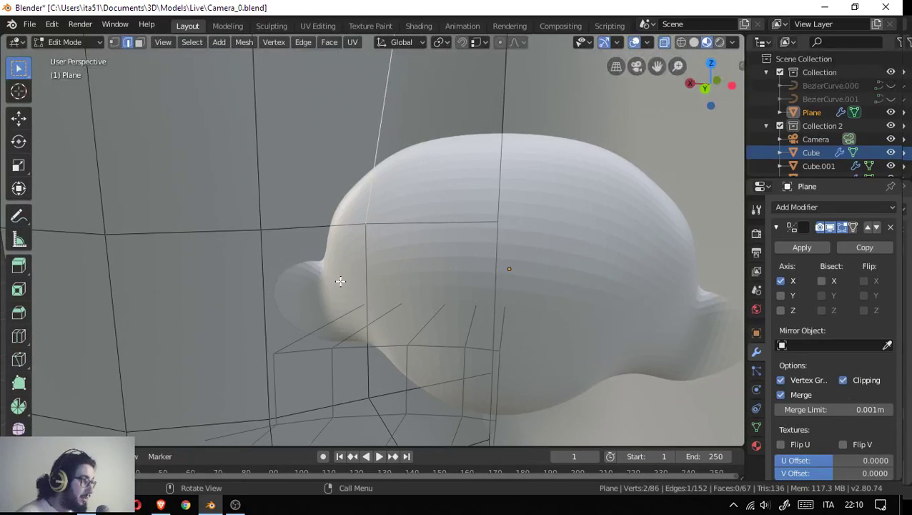
{"action": "left_click_drag", "start_coordinate": [340, 281], "coordinate": [516, 288]}
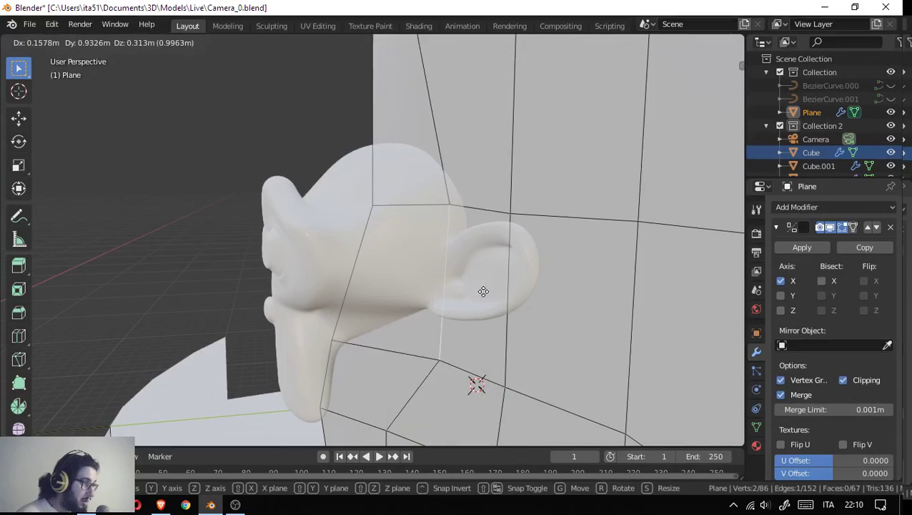
{"action": "left_click", "coordinate": [478, 295]}
{"action": "left_click_drag", "start_coordinate": [460, 289], "coordinate": [385, 173]}
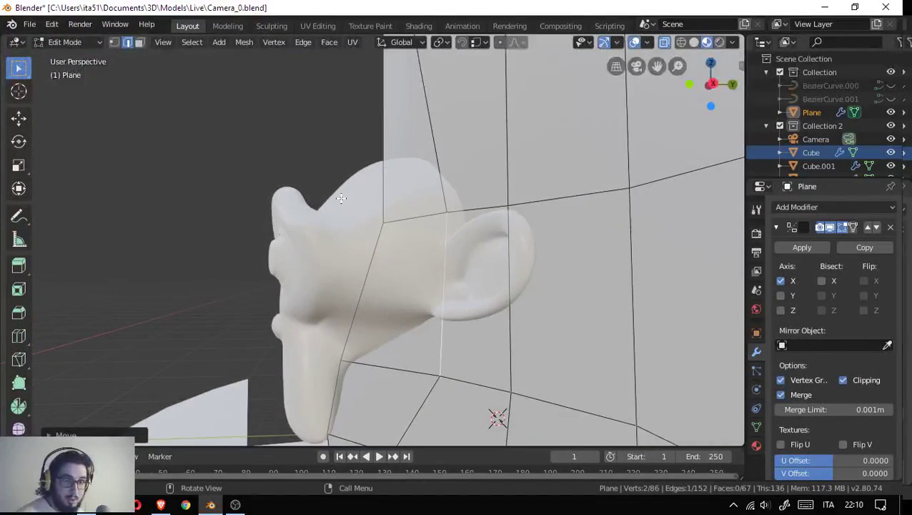
{"action": "left_click_drag", "start_coordinate": [354, 220], "coordinate": [285, 218]}
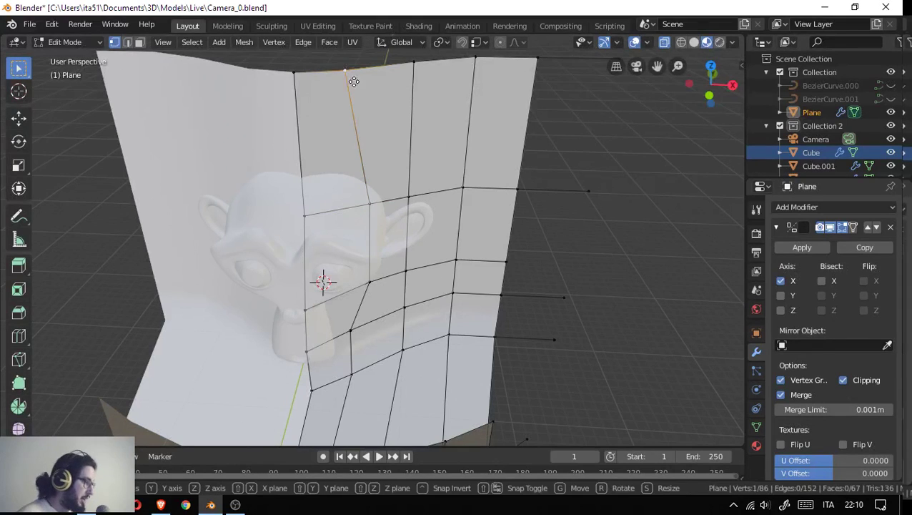
- Slide a vertex along its edges and add a horizontal edge loop near the backdrop's top
{"action": "key", "text": "g"}
{"action": "left_click", "coordinate": [377, 81]}
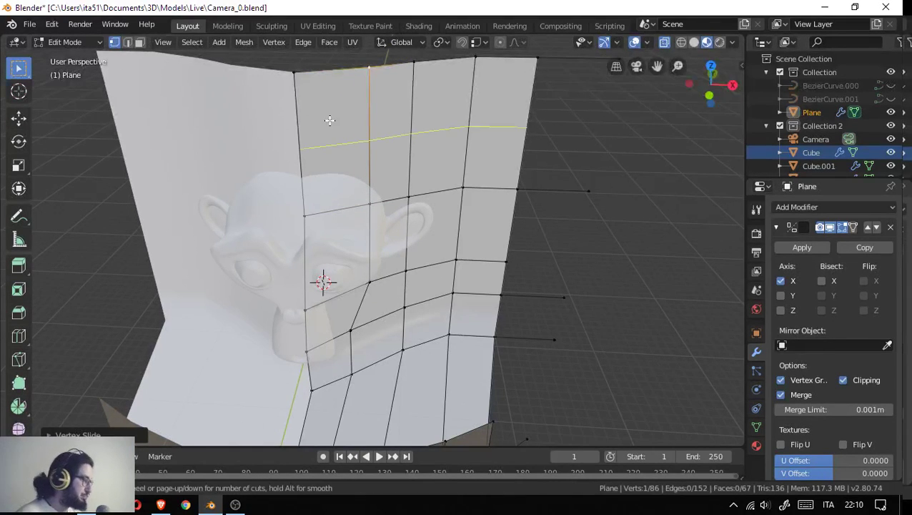
{"action": "left_click", "coordinate": [324, 92]}
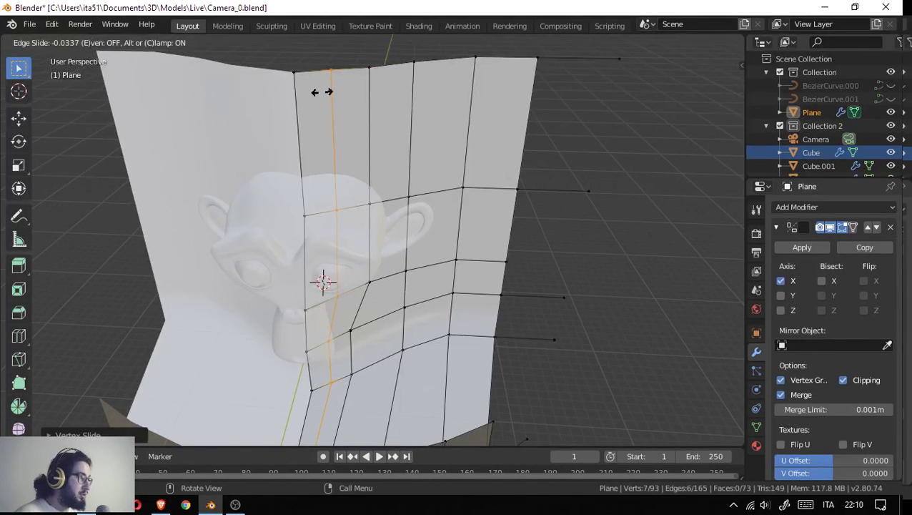
{"action": "left_click", "coordinate": [323, 92]}
{"action": "left_click_drag", "start_coordinate": [331, 140], "coordinate": [346, 156]}
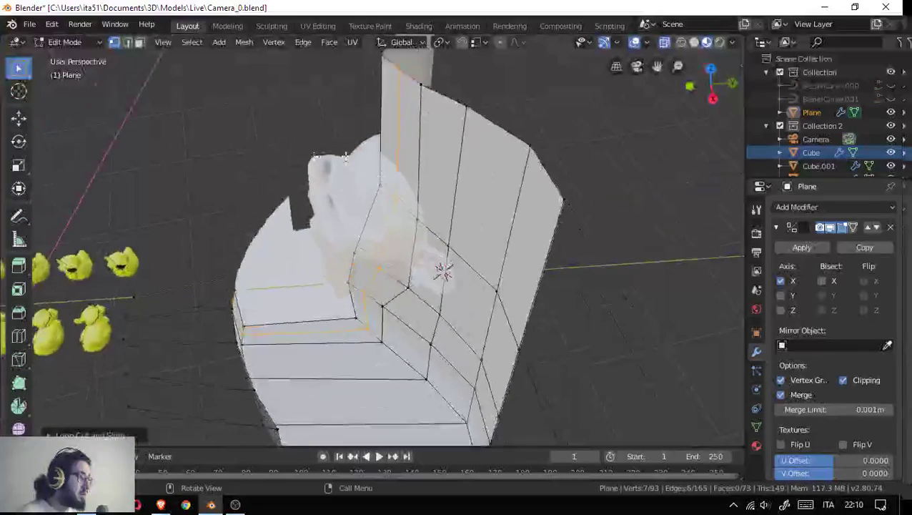
- Move the selection about 0.91 m back along Y and review the reshaped wall
{"action": "key", "text": "g"}
{"action": "key", "text": "y"}
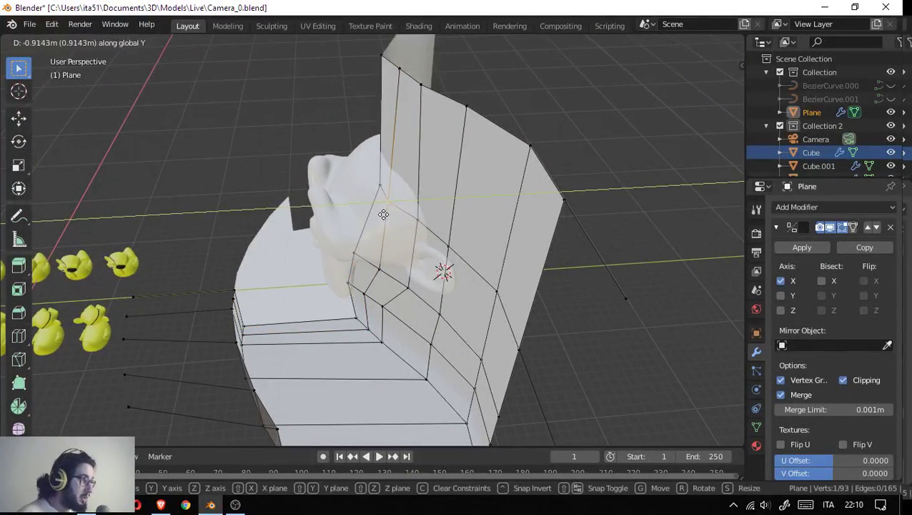
{"action": "left_click", "coordinate": [382, 212]}
{"action": "left_click_drag", "start_coordinate": [382, 212], "coordinate": [395, 305]}
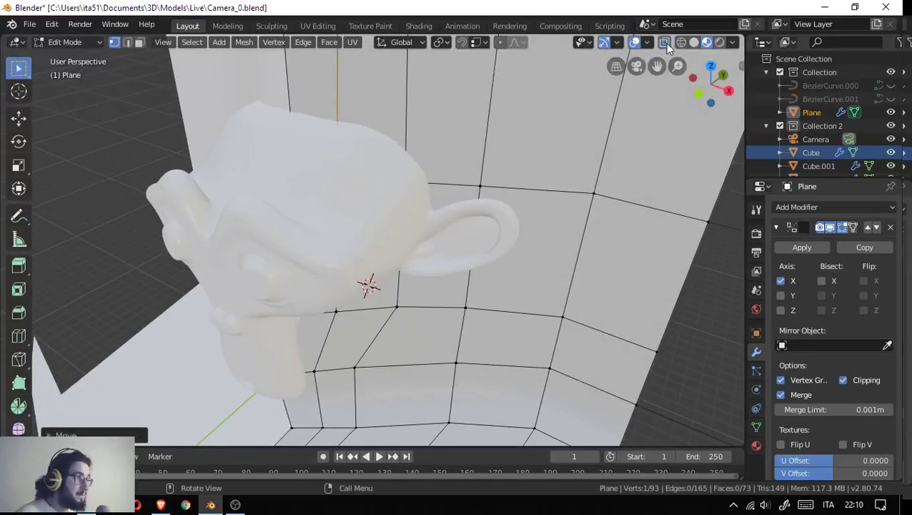
{"action": "left_click_drag", "start_coordinate": [665, 46], "coordinate": [387, 236]}
{"action": "scroll", "scroll_direction": "down", "scroll_amount": 3}
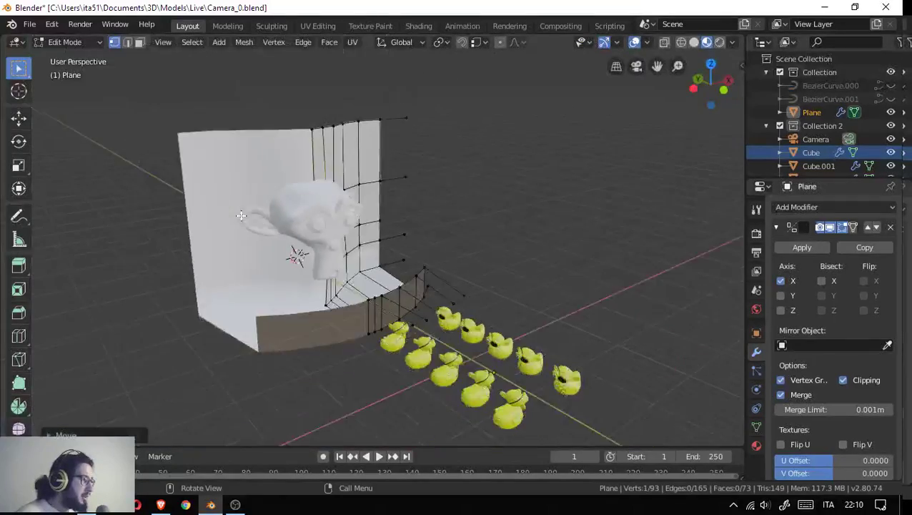
{"action": "left_click_drag", "start_coordinate": [241, 215], "coordinate": [408, 289]}
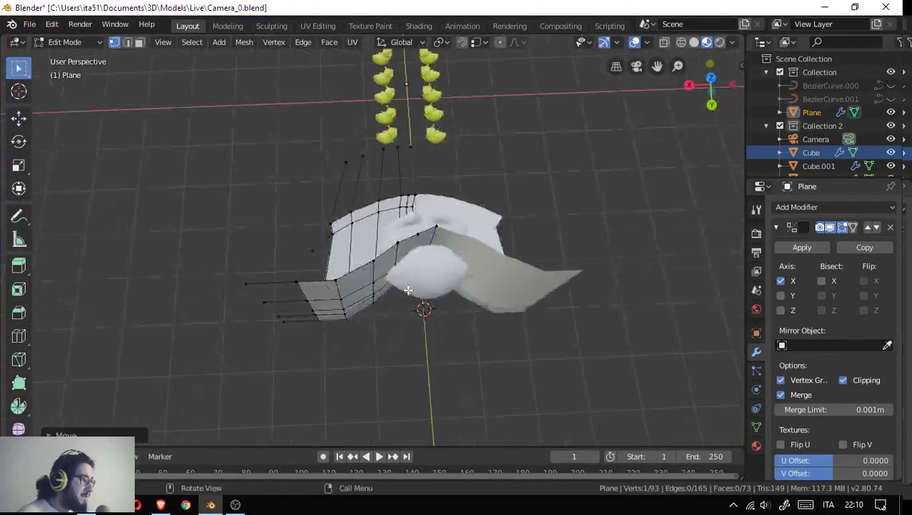
{"action": "left_click_drag", "start_coordinate": [407, 289], "coordinate": [403, 230]}
{"action": "scroll", "scroll_direction": "up", "scroll_amount": 3}
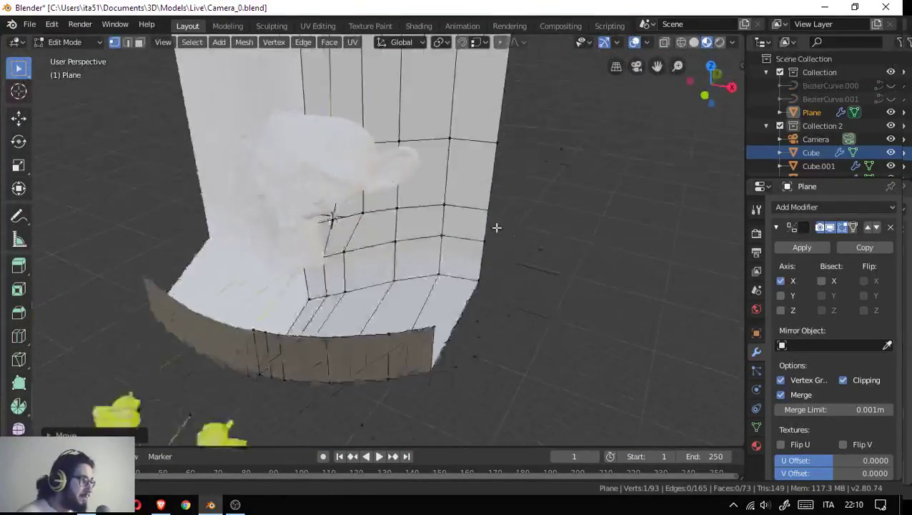
{"action": "left_click_drag", "start_coordinate": [497, 227], "coordinate": [391, 233]}
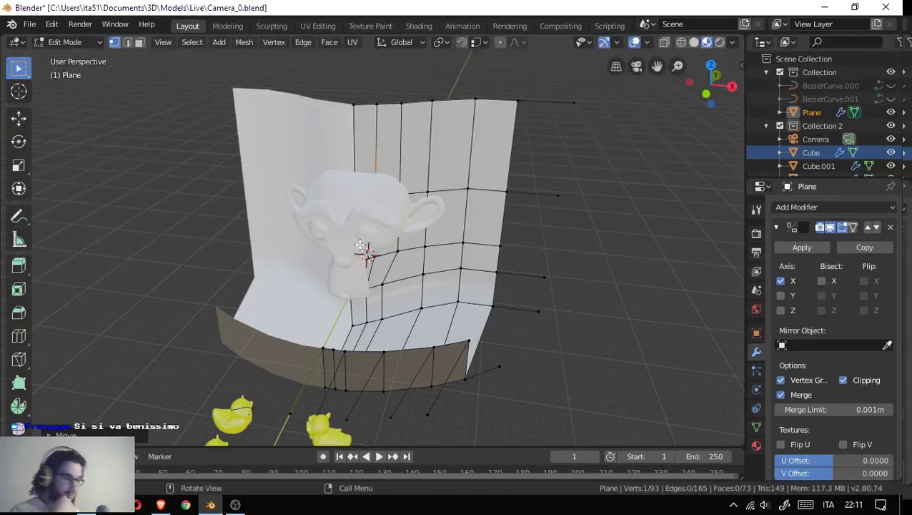
- Unhide all hidden backdrop faces with Alt+H, then deselect everything
{"action": "key", "text": "alt+h"}
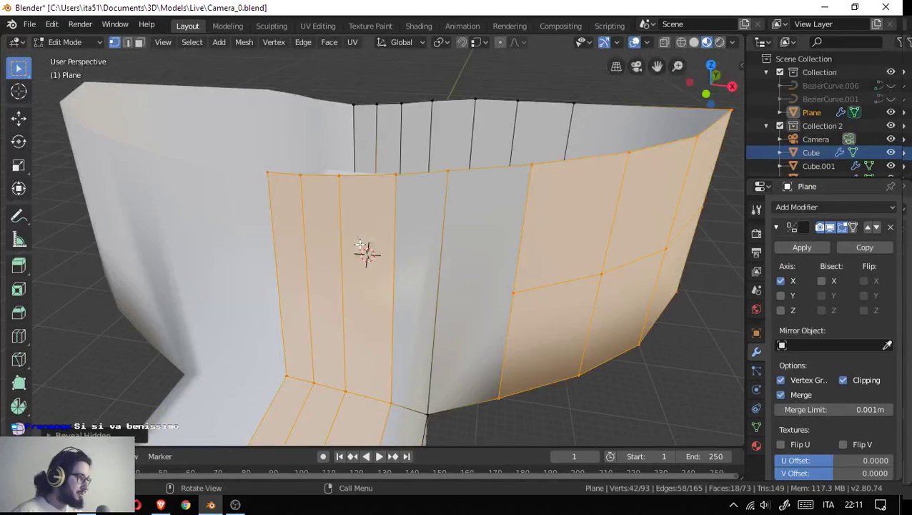
{"action": "left_click_drag", "start_coordinate": [424, 253], "coordinate": [355, 219]}
{"action": "key", "text": "alt+a"}
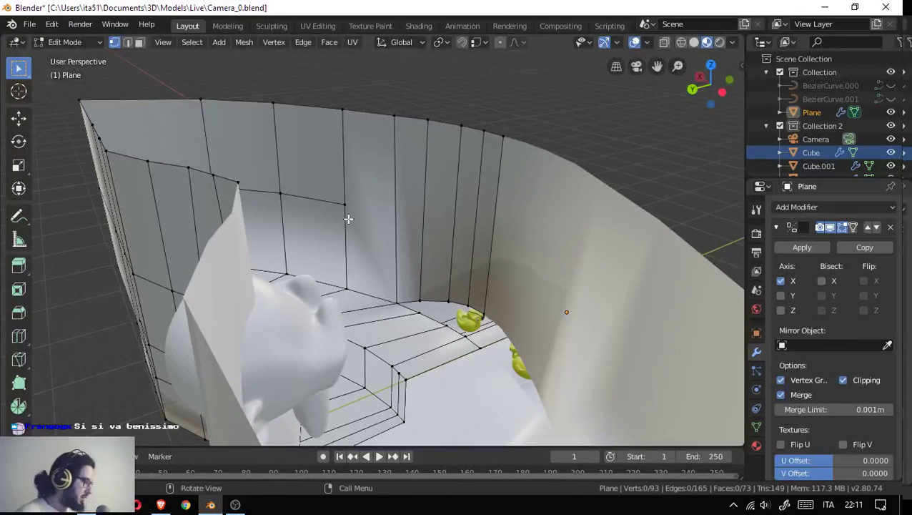
- Knife-cut an edge from a wall vertex to the neighbouring edge
{"action": "key", "text": "k"}
{"action": "left_click", "coordinate": [345, 204]}
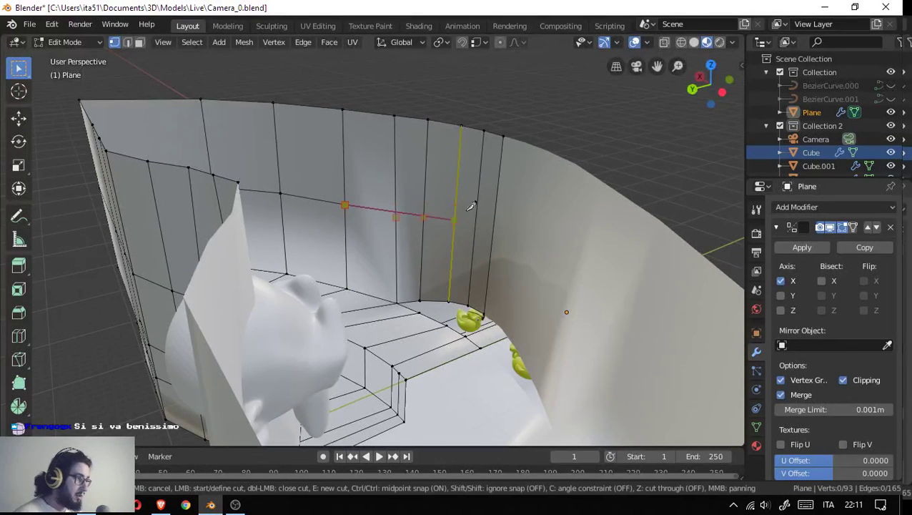
{"action": "left_click", "coordinate": [494, 230]}
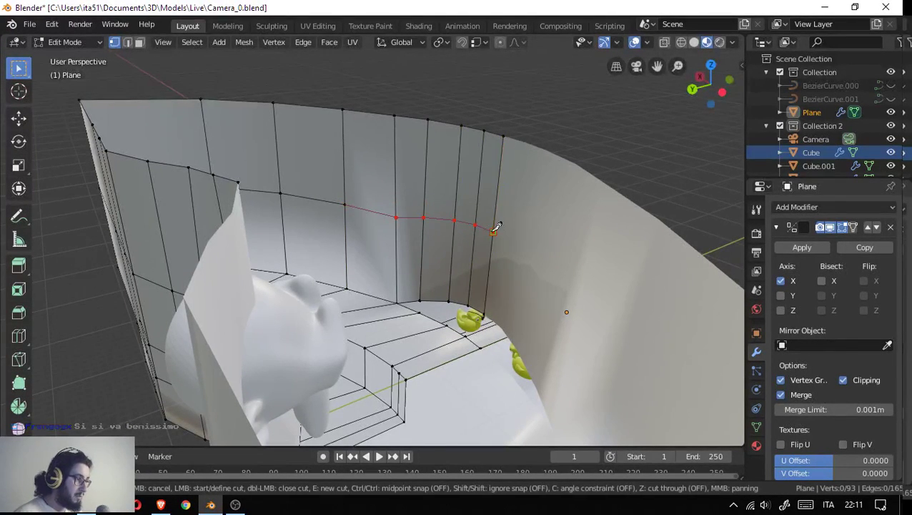
{"action": "key", "text": "Return"}
{"action": "left_click_drag", "start_coordinate": [443, 237], "coordinate": [362, 246]}
{"action": "left_click_drag", "start_coordinate": [262, 300], "coordinate": [288, 256]}
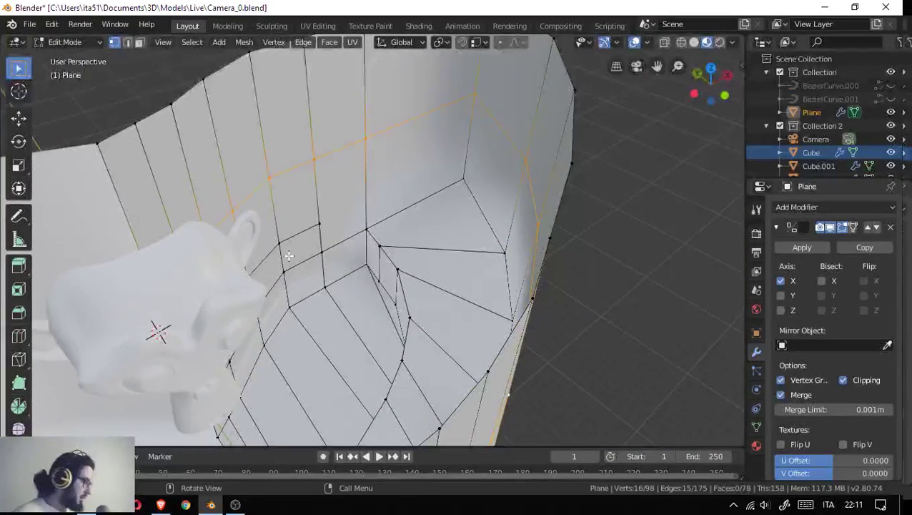
- Knife-cut a second edge across the curved wall from its vertical edge around to the far edge
{"action": "key", "text": "k"}
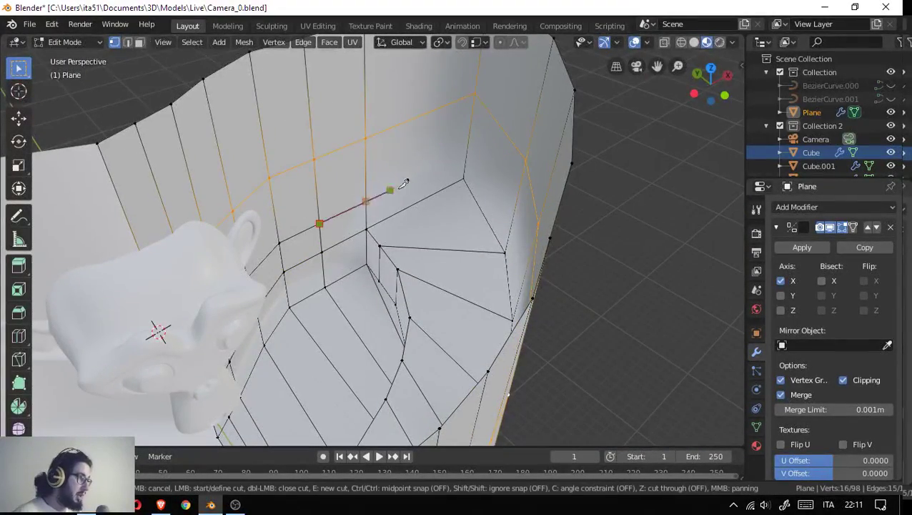
{"action": "left_click", "coordinate": [365, 187]}
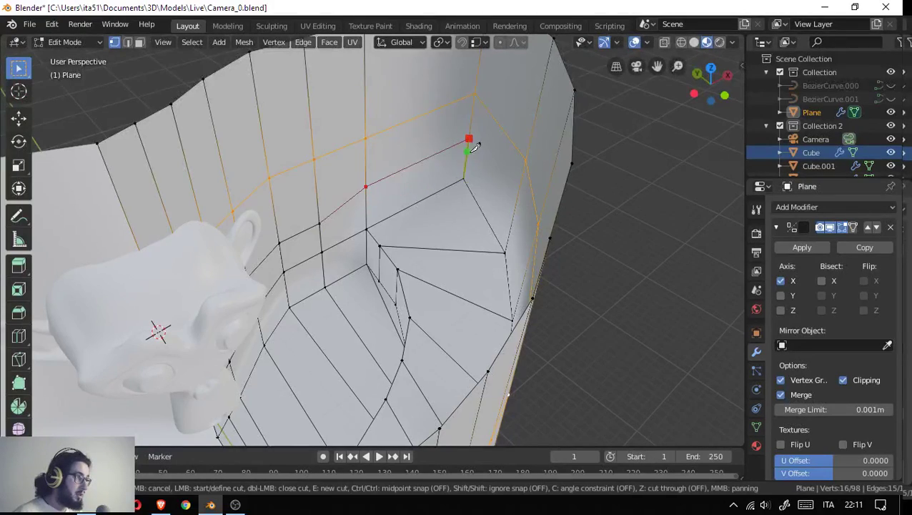
{"action": "left_click", "coordinate": [472, 145]}
{"action": "left_click_drag", "start_coordinate": [472, 145], "coordinate": [490, 210]}
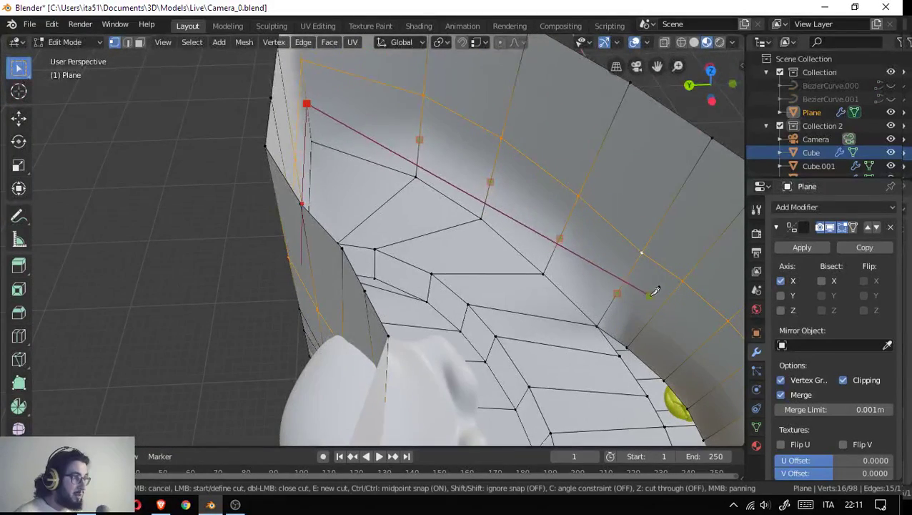
{"action": "left_click_drag", "start_coordinate": [655, 291], "coordinate": [626, 293]}
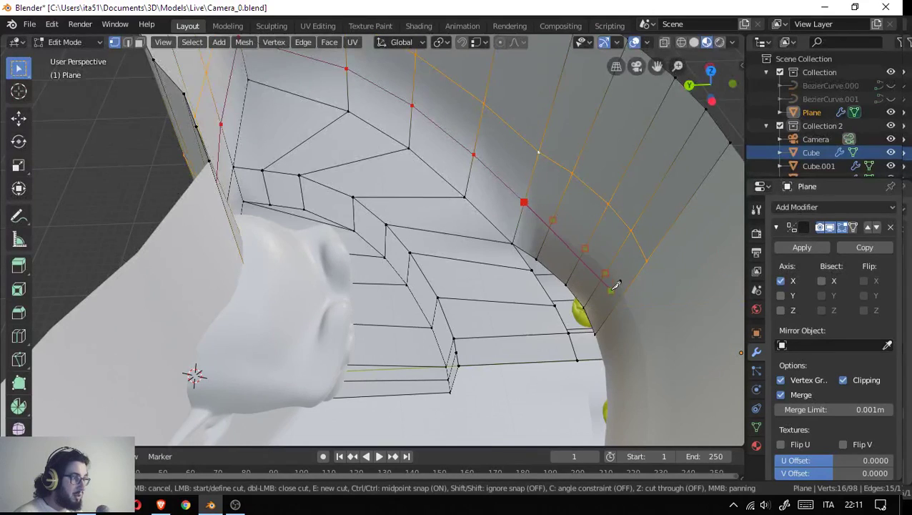
{"action": "left_click", "coordinate": [619, 299]}
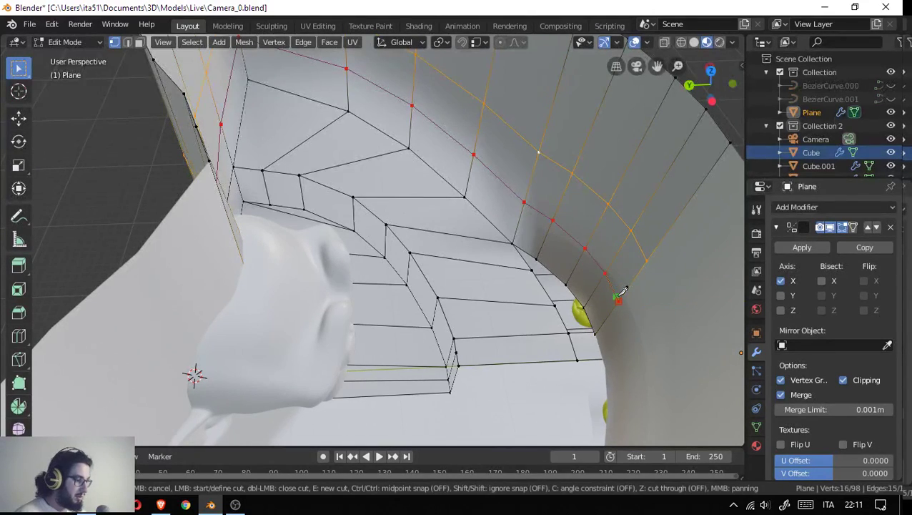
{"action": "key", "text": "Return"}
{"action": "left_click_drag", "start_coordinate": [607, 297], "coordinate": [406, 242]}
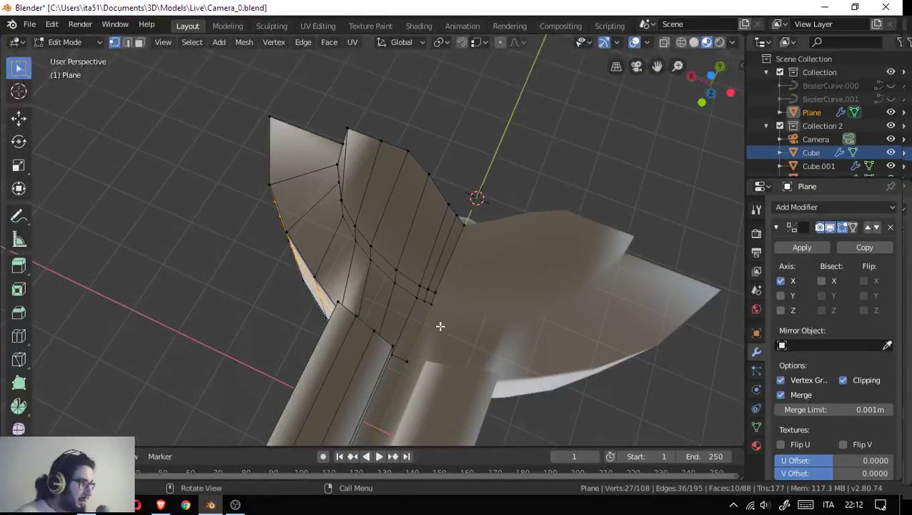
{"action": "left_click_drag", "start_coordinate": [440, 326], "coordinate": [418, 193]}
- Knife-cut lengthwise down the narrow lower strip from its top vertex to its bottom vertex
{"action": "left_click", "coordinate": [431, 223]}
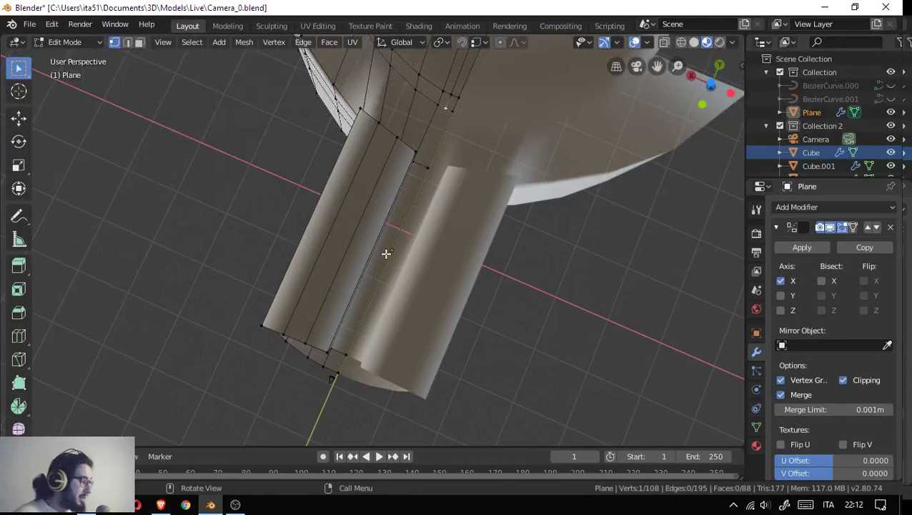
{"action": "key", "text": "k"}
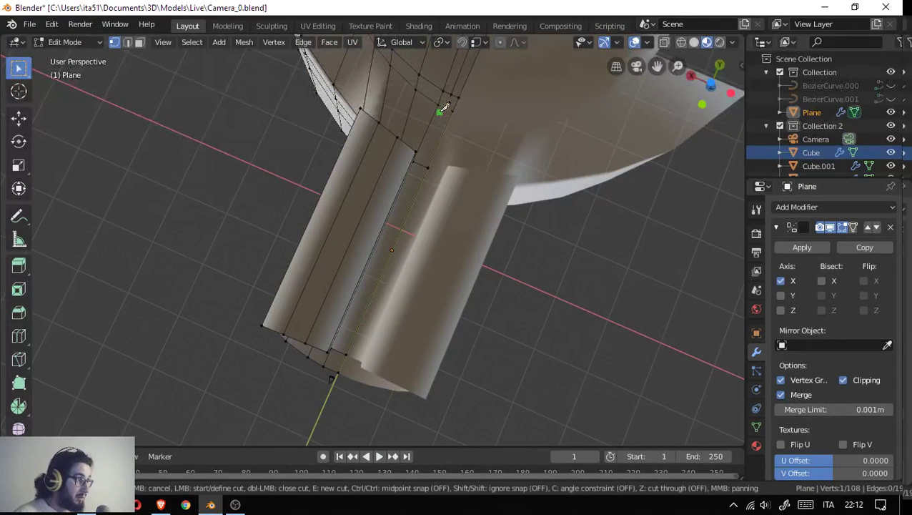
{"action": "left_click", "coordinate": [446, 107]}
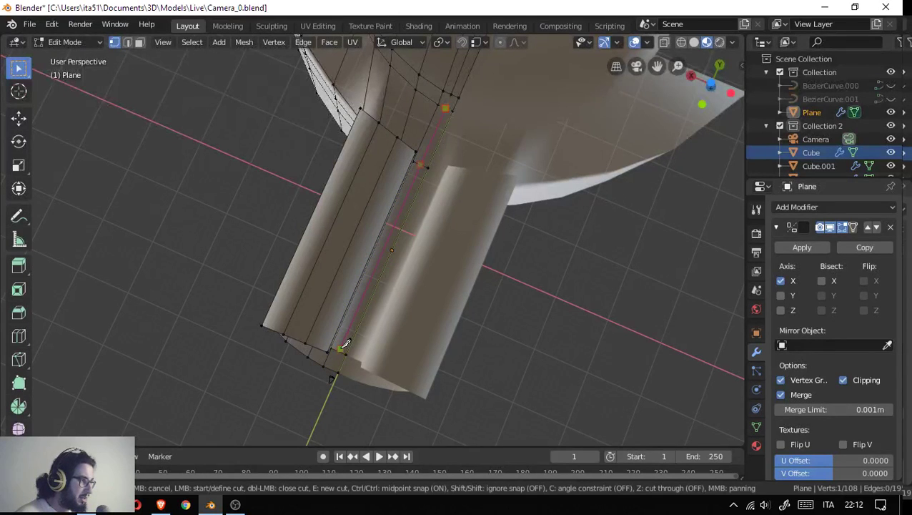
{"action": "left_click", "coordinate": [344, 345]}
{"action": "key", "text": "Return"}
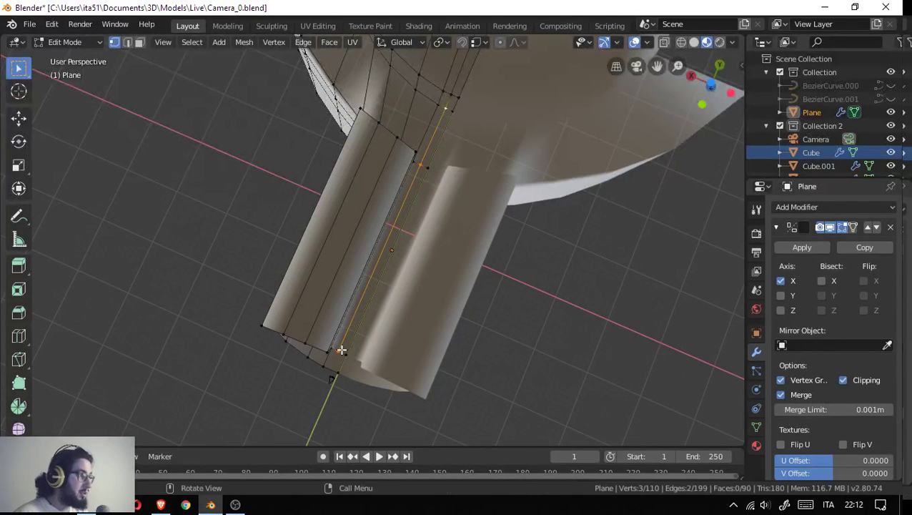
{"action": "left_click_drag", "start_coordinate": [464, 143], "coordinate": [485, 230]}
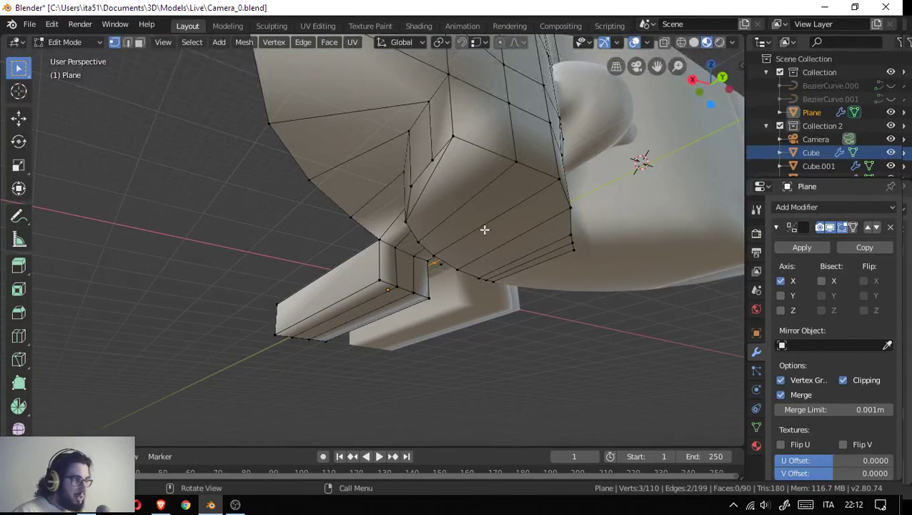
- Check the arch through the camera view, exit Edit Mode and select the right-hand duck
{"action": "left_click_drag", "start_coordinate": [505, 233], "coordinate": [417, 301]}
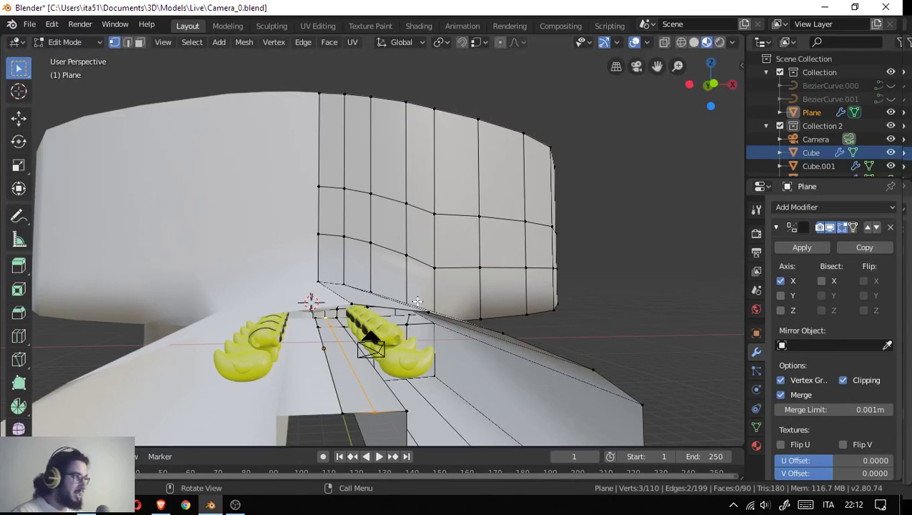
{"action": "left_click_drag", "start_coordinate": [367, 196], "coordinate": [365, 187]}
{"action": "key", "text": "KP_0"}
{"action": "left_click_drag", "start_coordinate": [374, 226], "coordinate": [424, 321]}
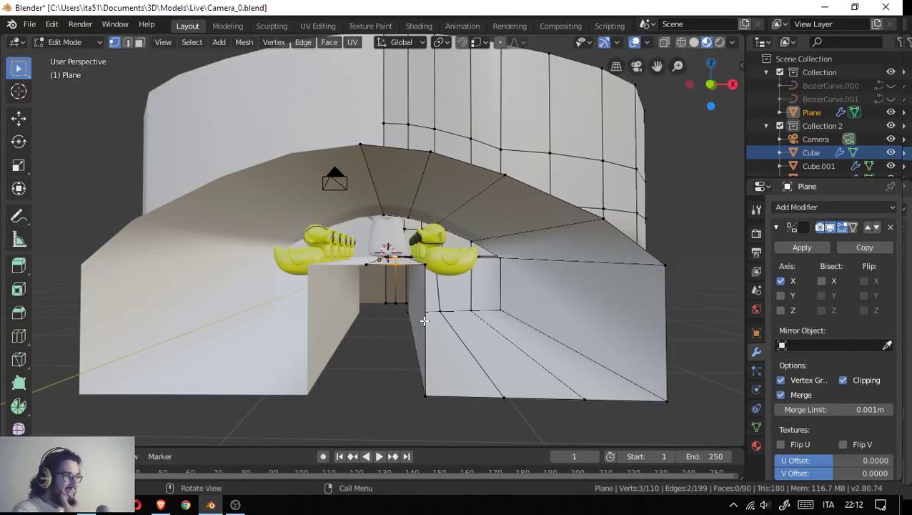
{"action": "left_click_drag", "start_coordinate": [422, 286], "coordinate": [432, 249]}
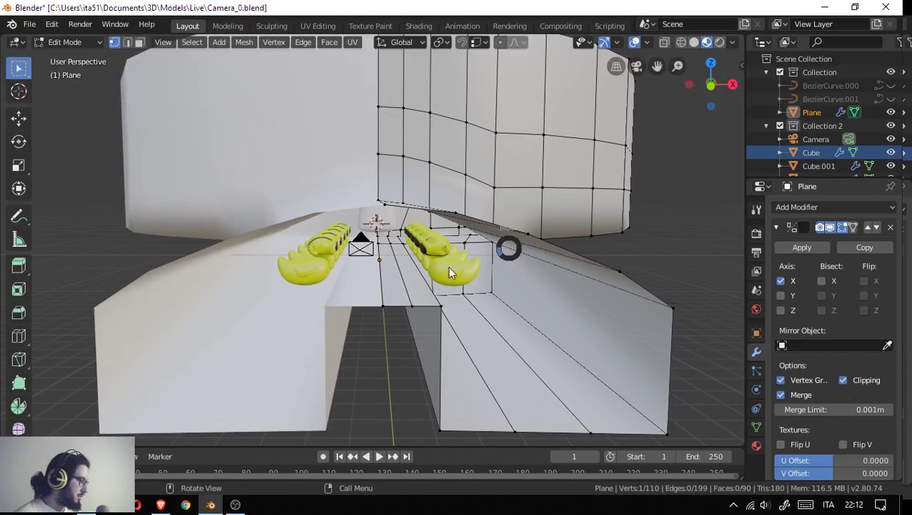
{"action": "key", "text": "Tab"}
{"action": "left_click", "coordinate": [436, 263]}
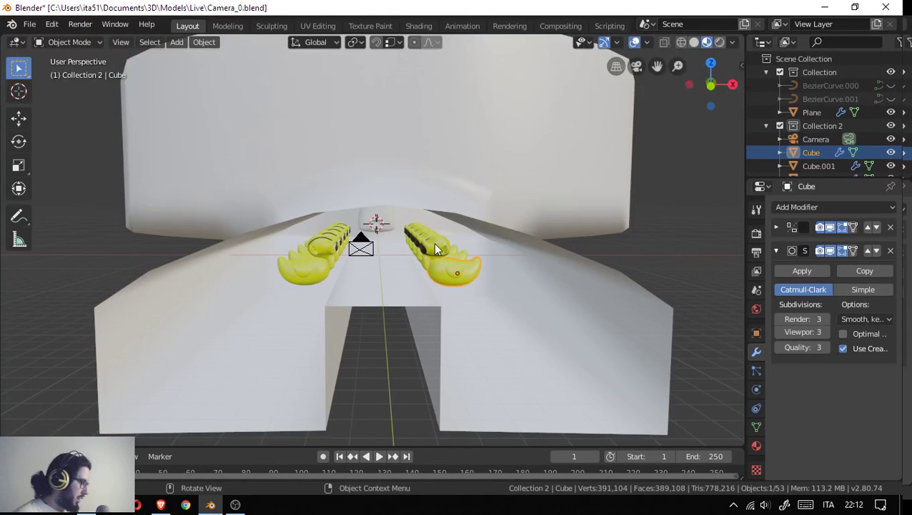
- Delete the selected duck copies after removing the backdrop plane from the selection
{"action": "left_click_drag", "start_coordinate": [437, 255], "coordinate": [312, 299]}
{"action": "left_click_drag", "start_coordinate": [301, 314], "coordinate": [329, 231]}
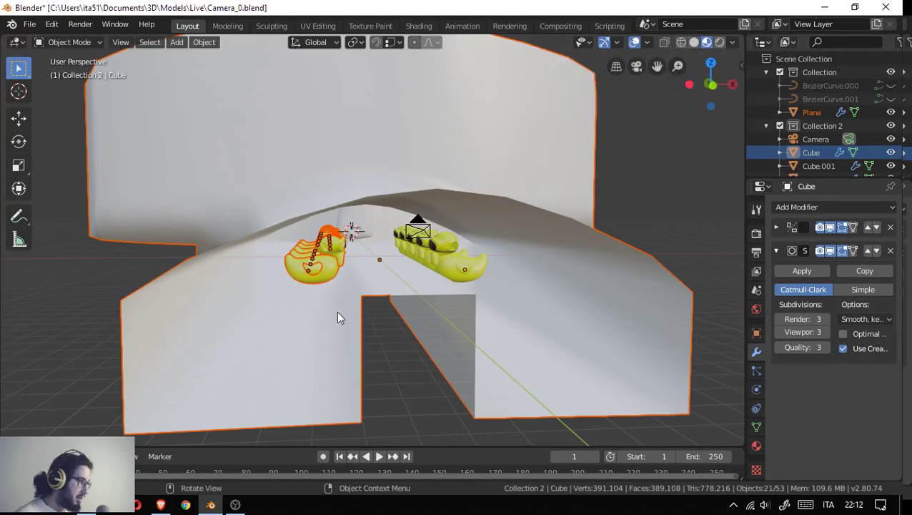
{"action": "left_click", "coordinate": [383, 282]}
{"action": "left_click", "coordinate": [371, 302]}
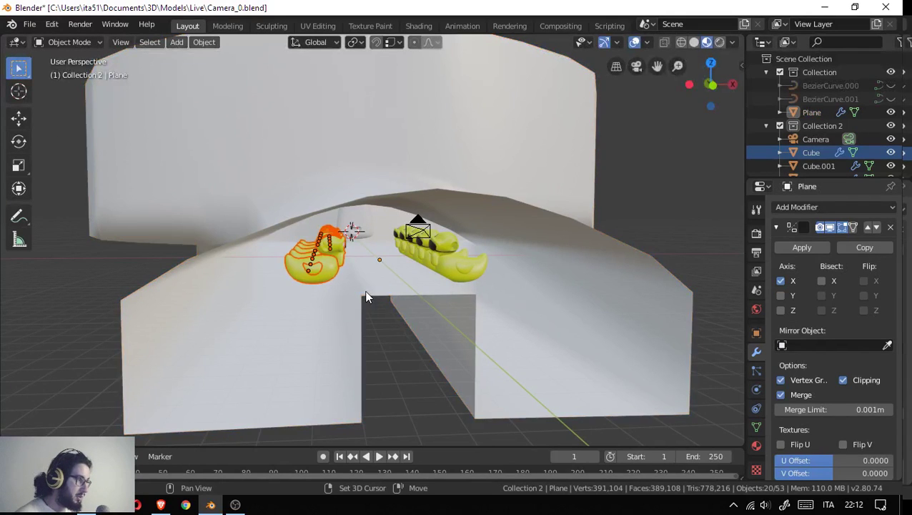
{"action": "left_click_drag", "start_coordinate": [350, 327], "coordinate": [399, 264]}
{"action": "key", "text": "x"}
{"action": "left_click", "coordinate": [325, 315]}
- Delete the small dark piece Plane.006 and the next small piece
{"action": "left_click", "coordinate": [384, 246]}
{"action": "key", "text": "KP_Decimal"}
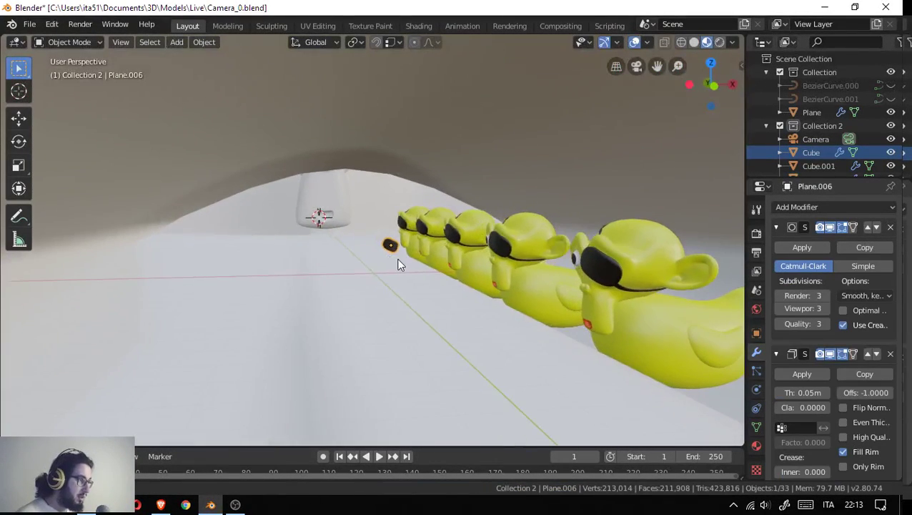
{"action": "key", "text": "x"}
{"action": "left_click", "coordinate": [401, 260]}
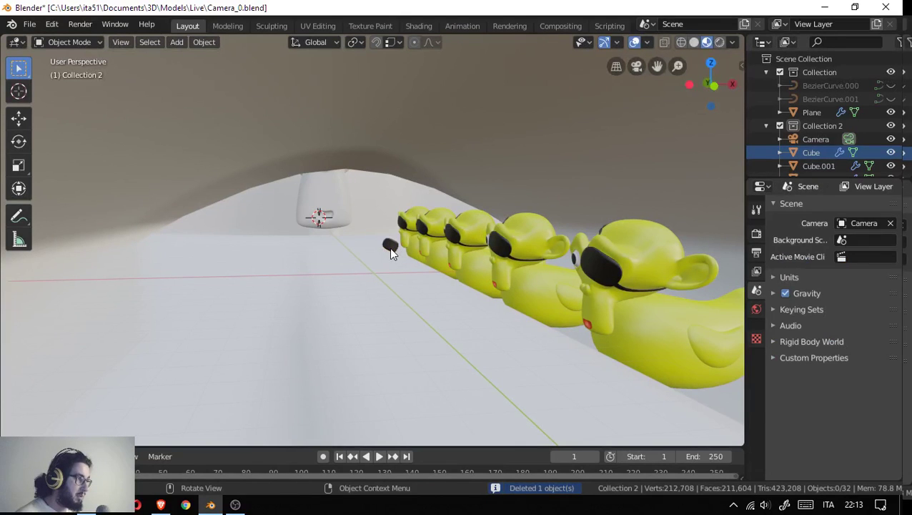
{"action": "left_click", "coordinate": [391, 250]}
{"action": "key", "text": "x"}
{"action": "left_click", "coordinate": [390, 249]}
- Undo the accidental tunnel deletion, then delete the small piece Plane.008
{"action": "left_click", "coordinate": [390, 250]}
{"action": "key", "text": "x"}
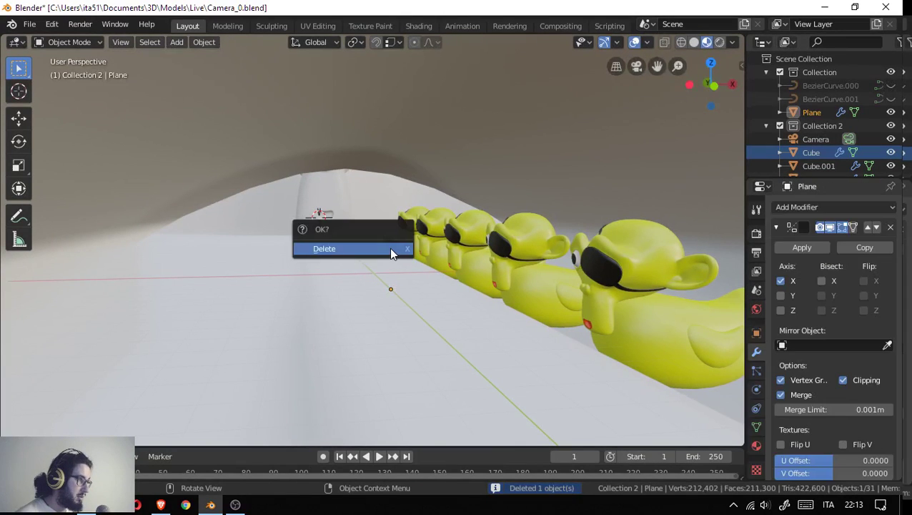
{"action": "left_click", "coordinate": [390, 249]}
{"action": "key", "text": "ctrl+z"}
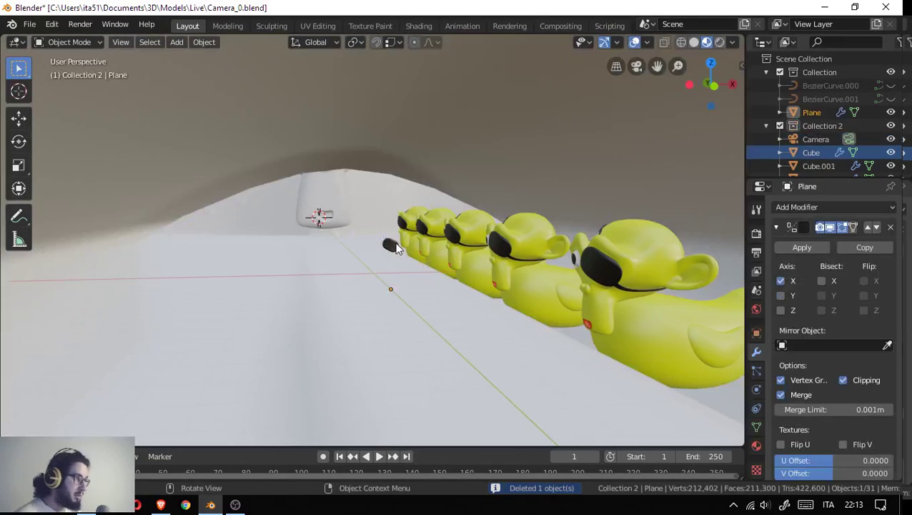
{"action": "left_click", "coordinate": [396, 247]}
{"action": "key", "text": "x"}
{"action": "left_click", "coordinate": [396, 247]}
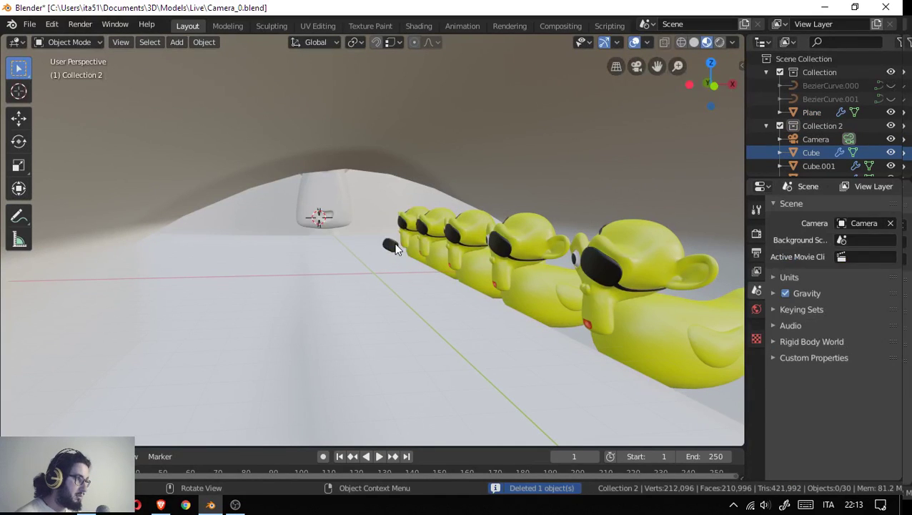
{"action": "left_click", "coordinate": [396, 246]}
- Box-select the remaining row and delete the 22 duck copies, keeping the backdrop plane
{"action": "left_click", "coordinate": [387, 248]}
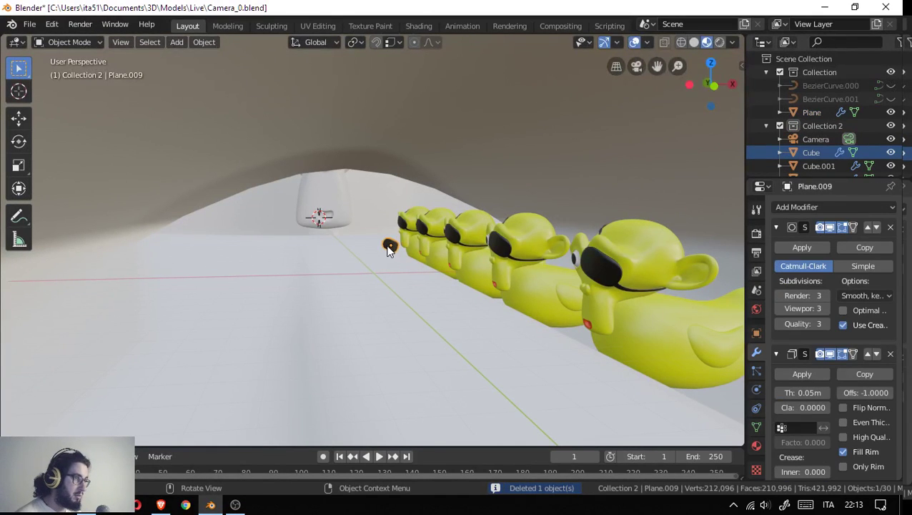
{"action": "left_click", "coordinate": [405, 252]}
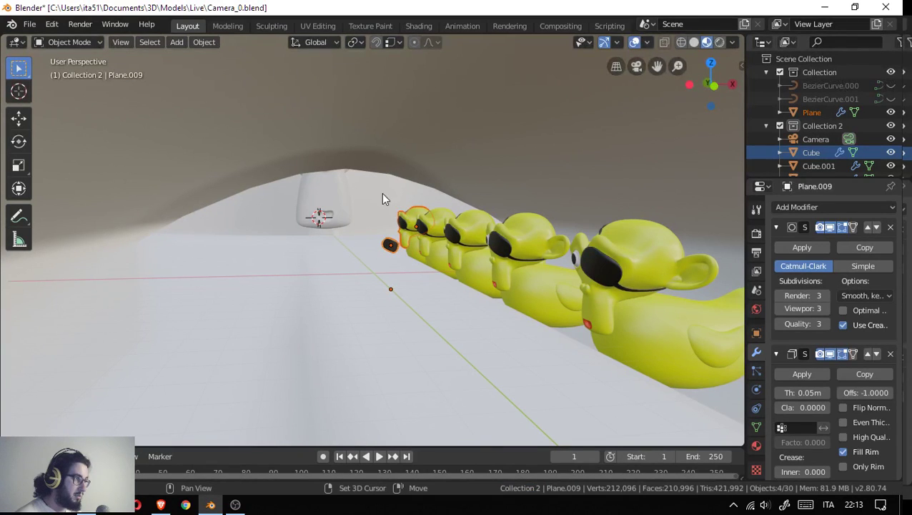
{"action": "left_click_drag", "start_coordinate": [381, 193], "coordinate": [535, 329]}
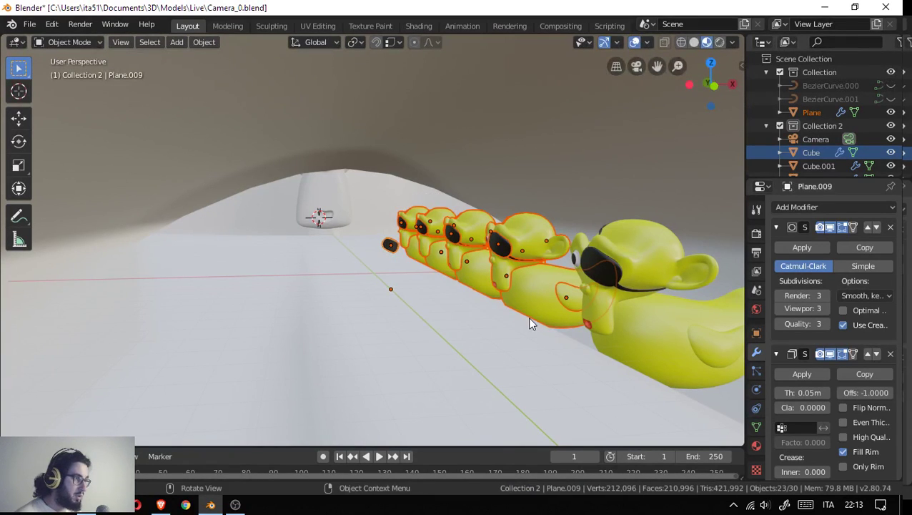
{"action": "key", "text": "x"}
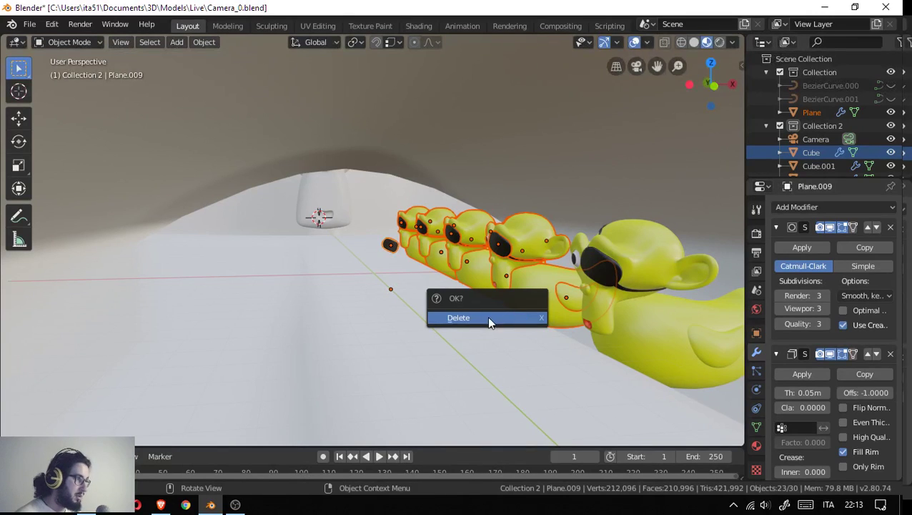
{"action": "left_click", "coordinate": [489, 319]}
{"action": "key", "text": "ctrl+z"}
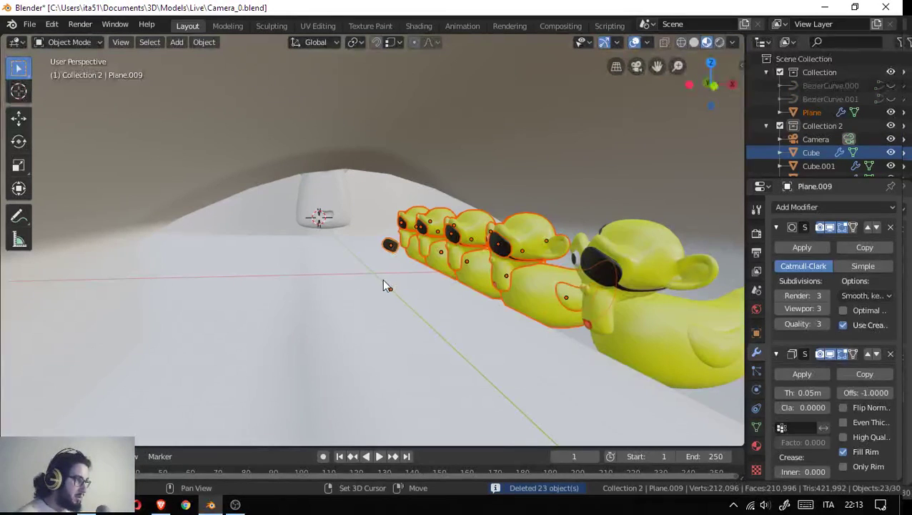
{"action": "key", "text": "ctrl+z"}
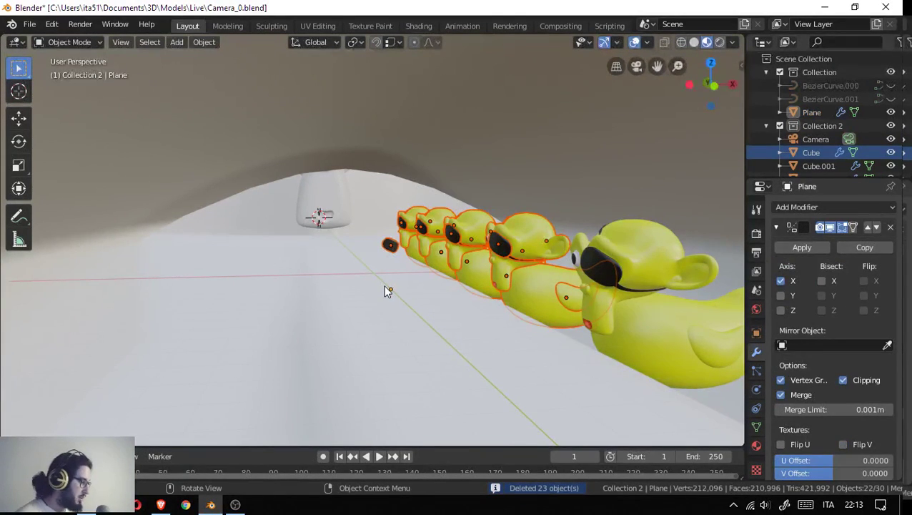
{"action": "key", "text": "x"}
{"action": "left_click", "coordinate": [387, 287]}
- Select the backdrop bowl and hide it with H
{"action": "scroll", "scroll_direction": "up", "scroll_amount": 3}
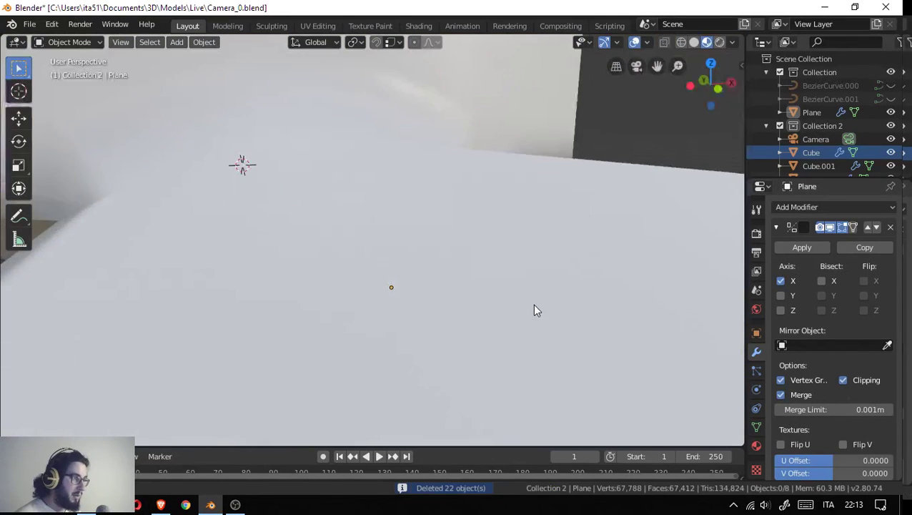
{"action": "scroll", "scroll_direction": "down", "scroll_amount": 3}
{"action": "scroll", "scroll_direction": "down", "scroll_amount": 3}
{"action": "left_click", "coordinate": [482, 209]}
{"action": "scroll", "scroll_direction": "up", "scroll_amount": 3}
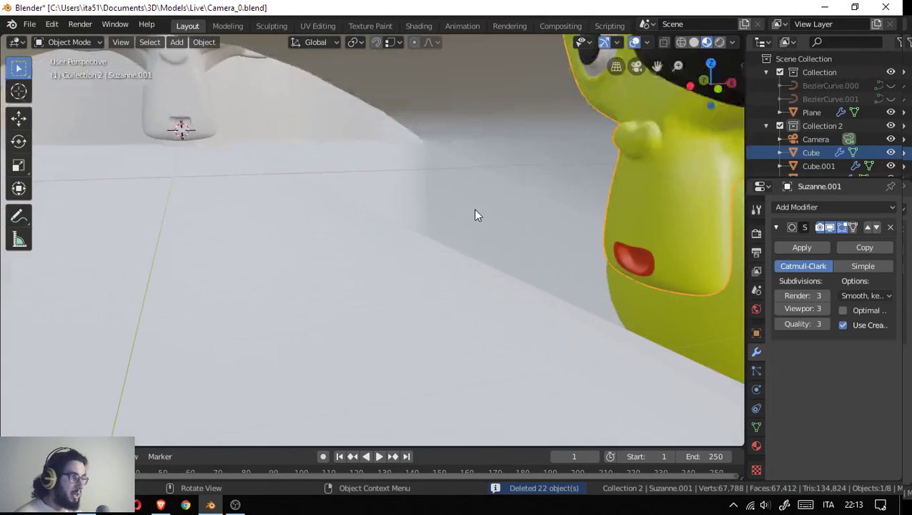
{"action": "scroll", "scroll_direction": "down", "scroll_amount": 3}
{"action": "left_click_drag", "start_coordinate": [456, 195], "coordinate": [281, 211]}
{"action": "left_click", "coordinate": [243, 212]}
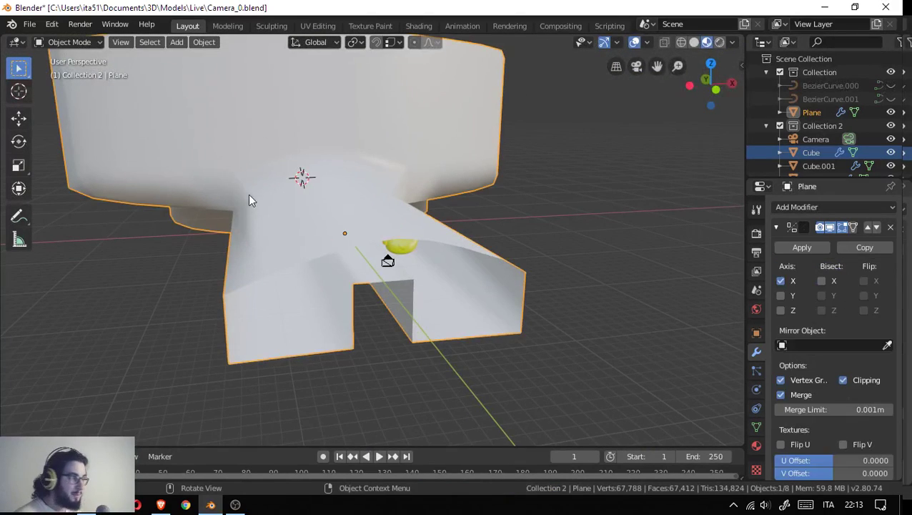
{"action": "left_click_drag", "start_coordinate": [268, 140], "coordinate": [256, 286]}
{"action": "scroll", "scroll_direction": "down", "scroll_amount": 3}
{"action": "left_click_drag", "start_coordinate": [293, 229], "coordinate": [328, 137]}
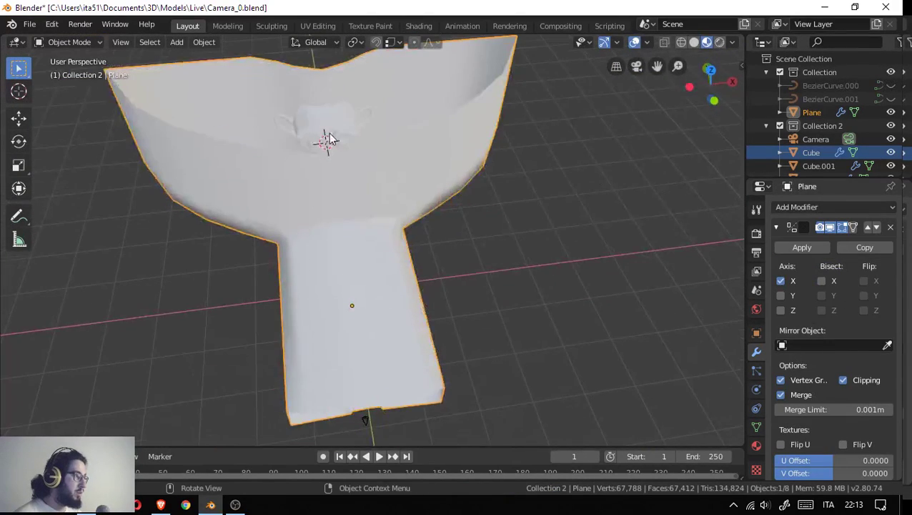
{"action": "left_click", "coordinate": [325, 116]}
{"action": "key", "text": "h"}
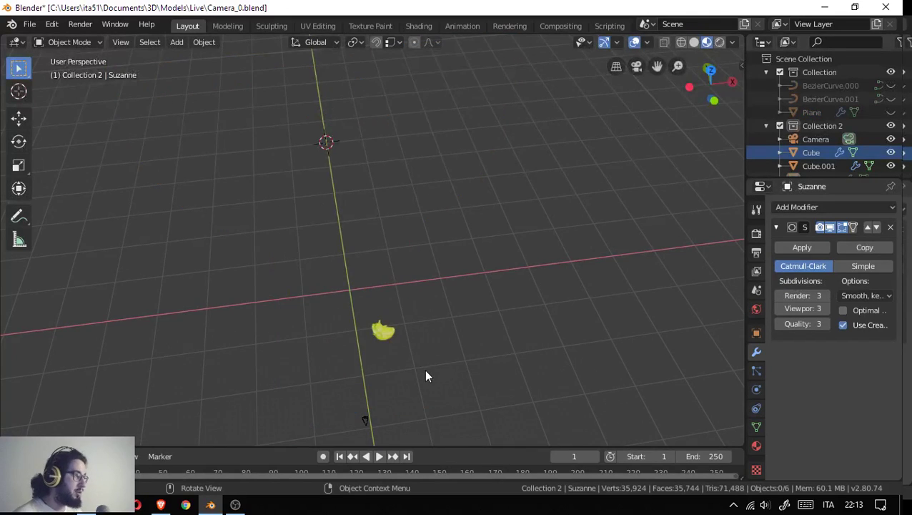
- Zoom in on the lone duck, select its head Suzanne.001 and turn to a side view
{"action": "scroll", "scroll_direction": "up", "scroll_amount": 3}
{"action": "left_click_drag", "start_coordinate": [432, 380], "coordinate": [449, 275]}
{"action": "scroll", "scroll_direction": "up", "scroll_amount": 3}
{"action": "left_click_drag", "start_coordinate": [357, 290], "coordinate": [392, 292]}
{"action": "scroll", "scroll_direction": "up", "scroll_amount": 3}
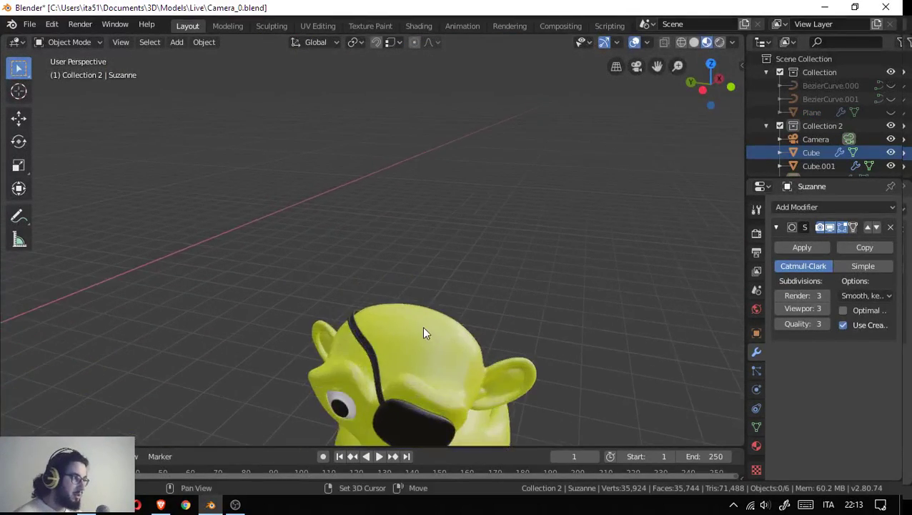
{"action": "left_click_drag", "start_coordinate": [423, 333], "coordinate": [367, 213]}
{"action": "left_click", "coordinate": [330, 268]}
{"action": "left_click_drag", "start_coordinate": [369, 305], "coordinate": [230, 365]}
{"action": "scroll", "scroll_direction": "up", "scroll_amount": 3}
{"action": "scroll", "scroll_direction": "up", "scroll_amount": 3}
{"action": "left_click_drag", "start_coordinate": [351, 188], "coordinate": [699, 280]}
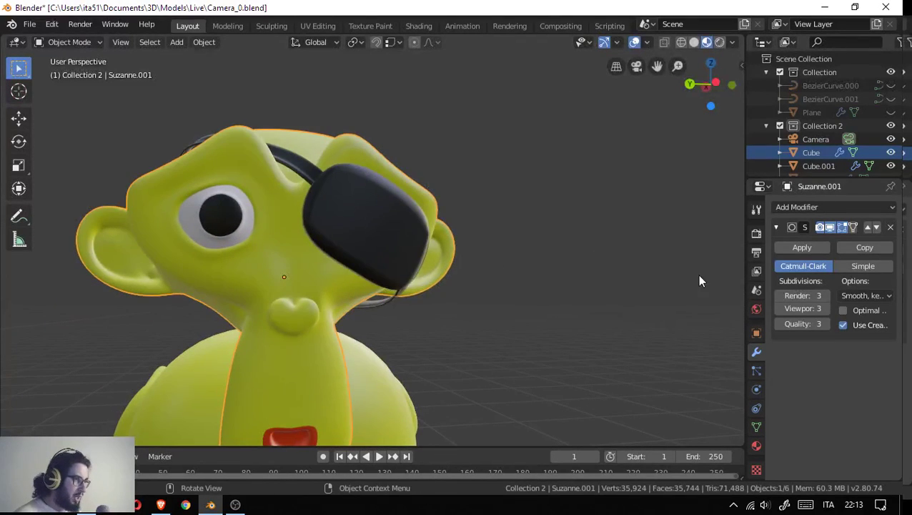
{"action": "left_click_drag", "start_coordinate": [387, 278], "coordinate": [314, 215]}
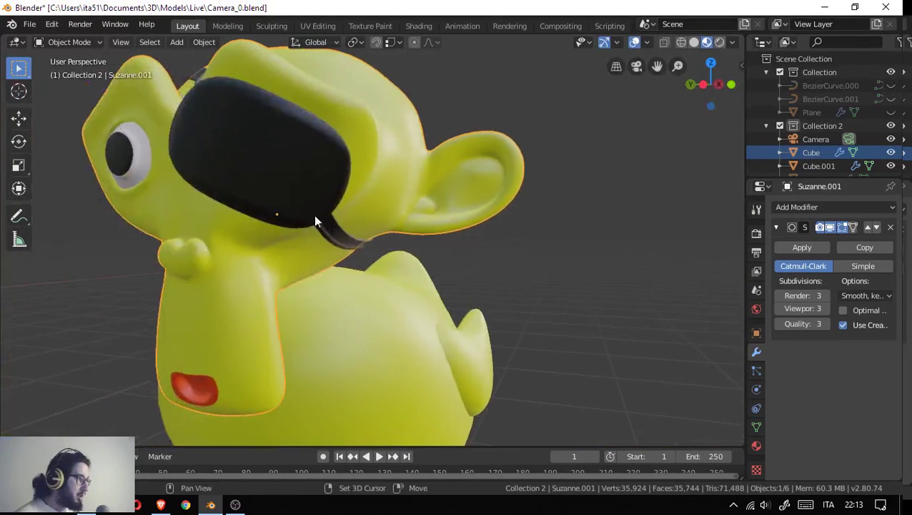
- Apply the Subdivision and Solidify modifiers on the black visor Plane.001
{"action": "left_click", "coordinate": [281, 191]}
{"action": "left_click", "coordinate": [807, 248]}
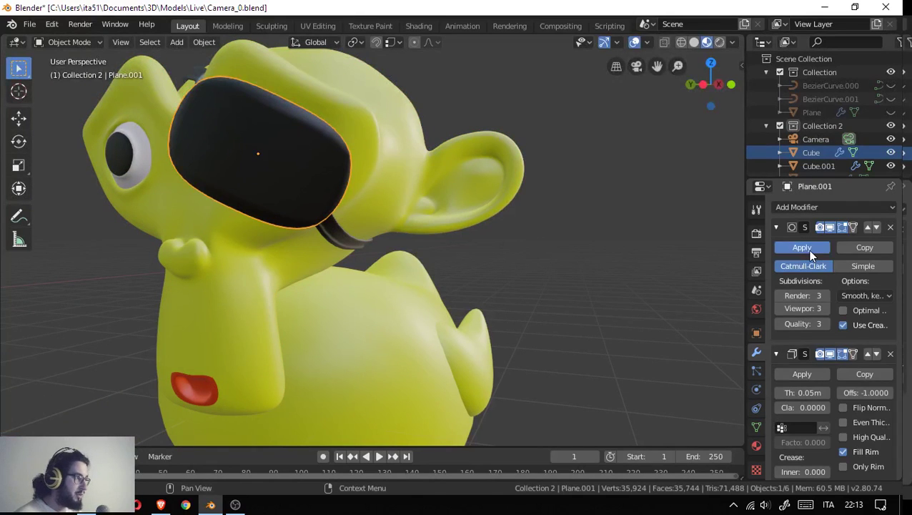
{"action": "left_click", "coordinate": [801, 247]}
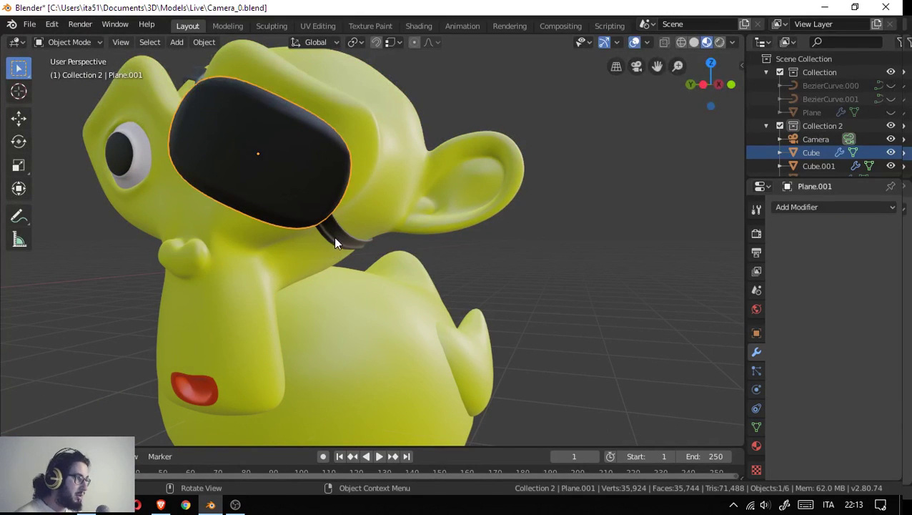
- Select the BezierCurve strap and bring up its Object menu commands
{"action": "left_click", "coordinate": [334, 238]}
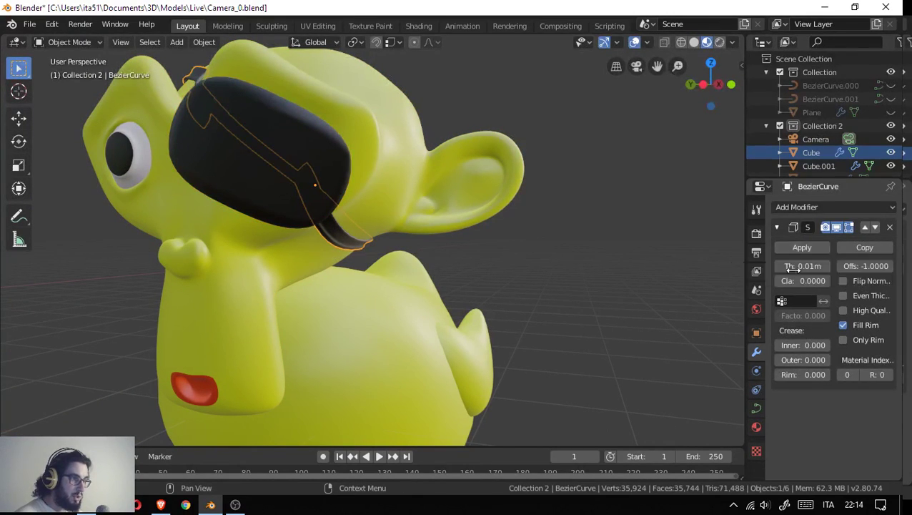
{"action": "right_click", "coordinate": [335, 232]}
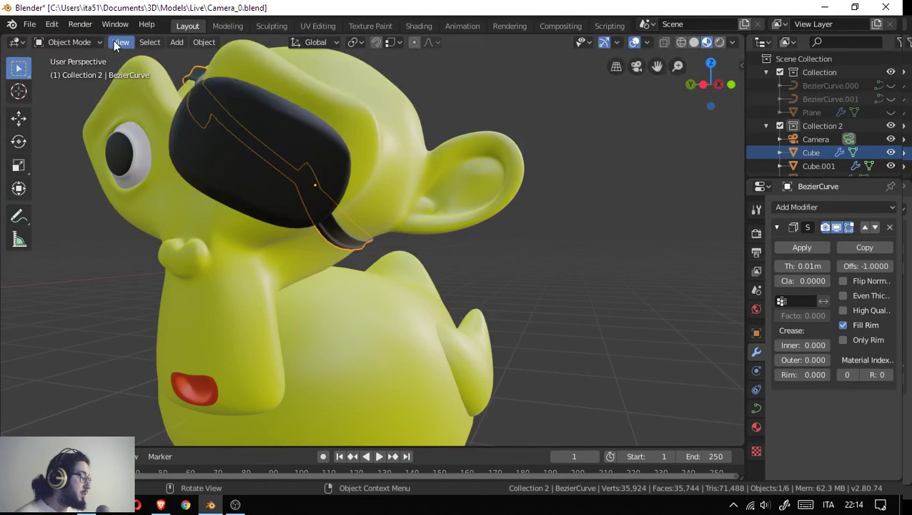
{"action": "left_click", "coordinate": [201, 44]}
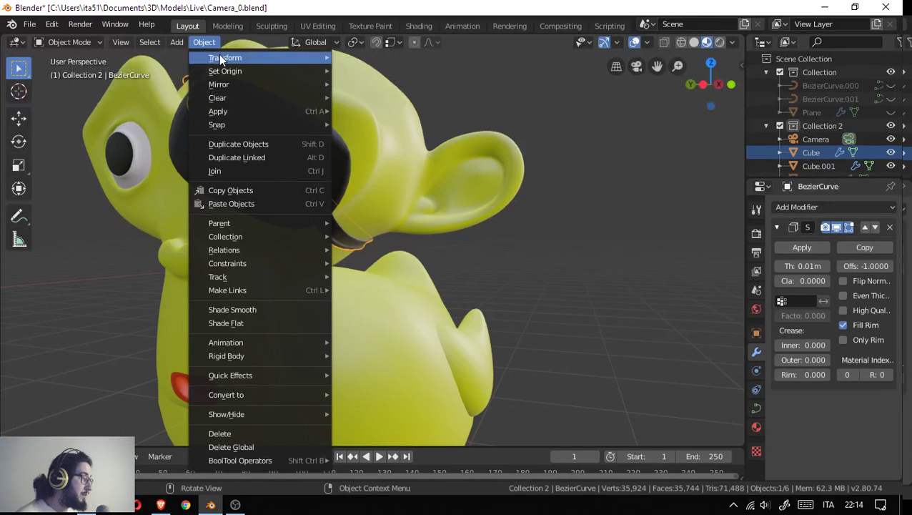
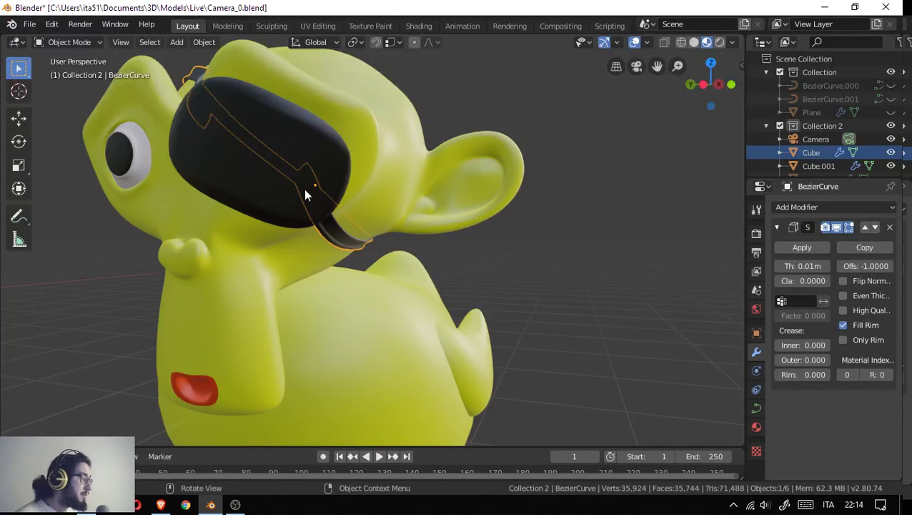
- Inspect the sunglasses lens, the strap and both BezierCurve objects by selecting each
{"action": "left_click_drag", "start_coordinate": [304, 188], "coordinate": [717, 203]}
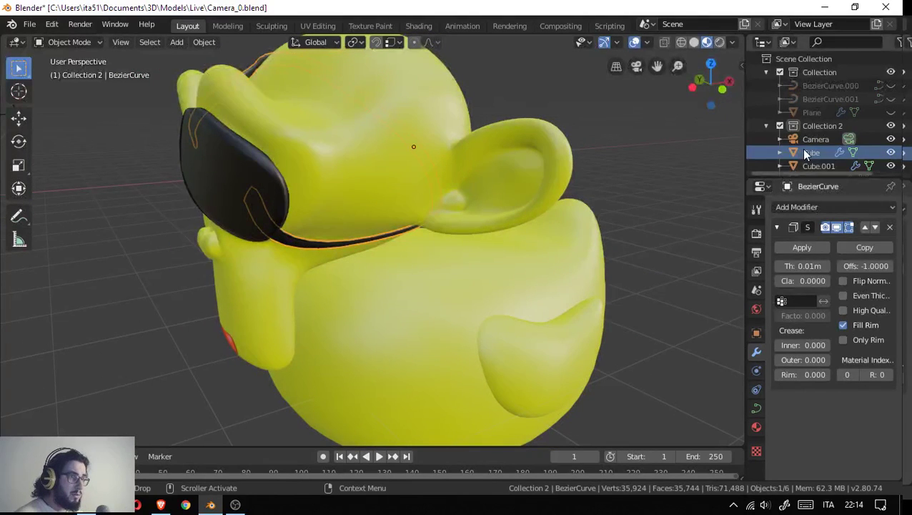
{"action": "scroll", "scroll_direction": "down", "scroll_amount": 3}
{"action": "left_click", "coordinate": [246, 216]}
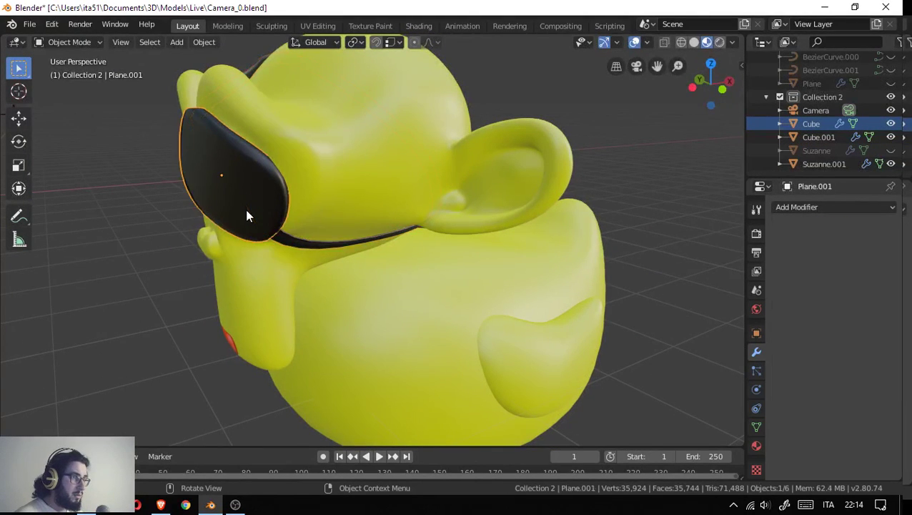
{"action": "left_click", "coordinate": [313, 244]}
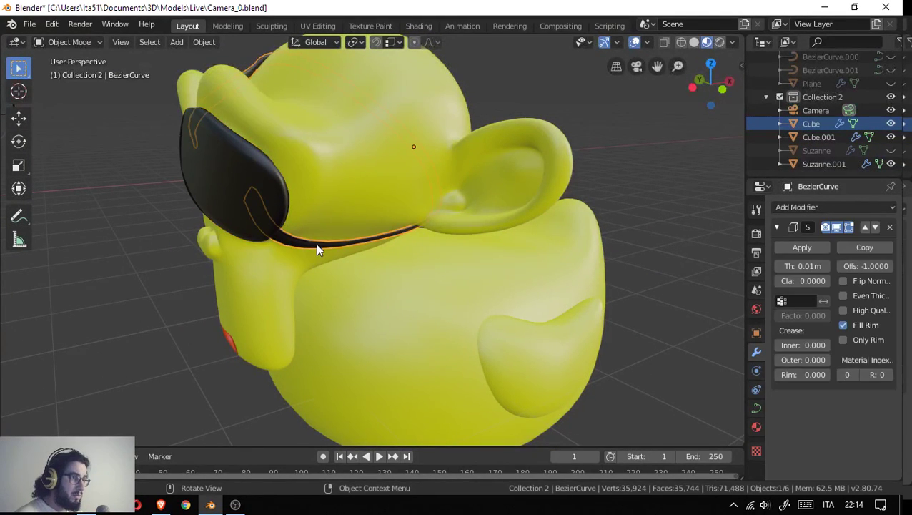
{"action": "scroll", "scroll_direction": "up", "scroll_amount": 3}
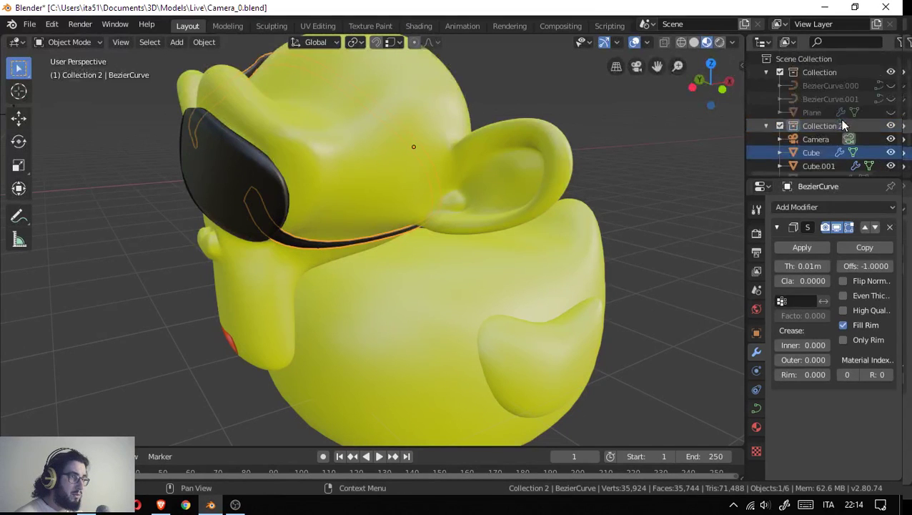
{"action": "left_click", "coordinate": [839, 99]}
{"action": "left_click", "coordinate": [829, 86]}
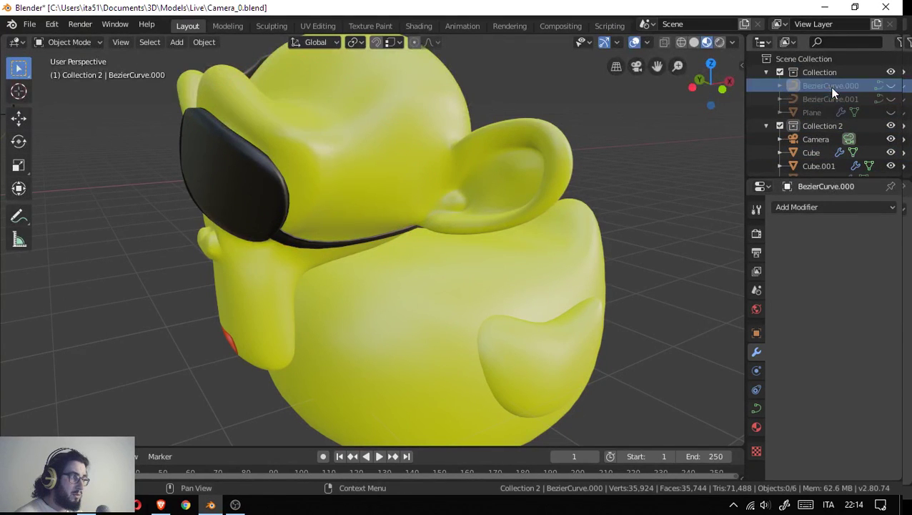
- Check the Plane's modifiers, then reselect the sunglasses strap
{"action": "left_click_drag", "start_coordinate": [276, 241], "coordinate": [129, 253]}
{"action": "scroll", "scroll_direction": "down", "scroll_amount": 3}
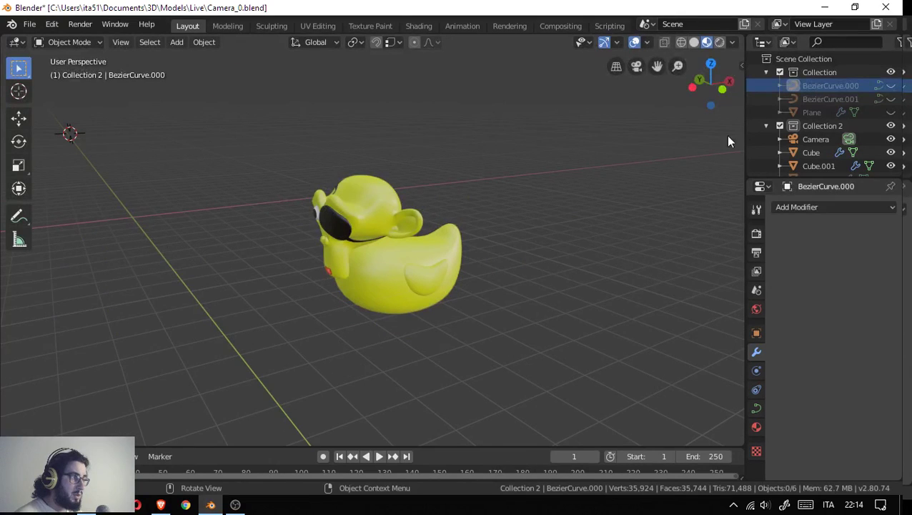
{"action": "left_click", "coordinate": [839, 97]}
{"action": "left_click", "coordinate": [810, 112]}
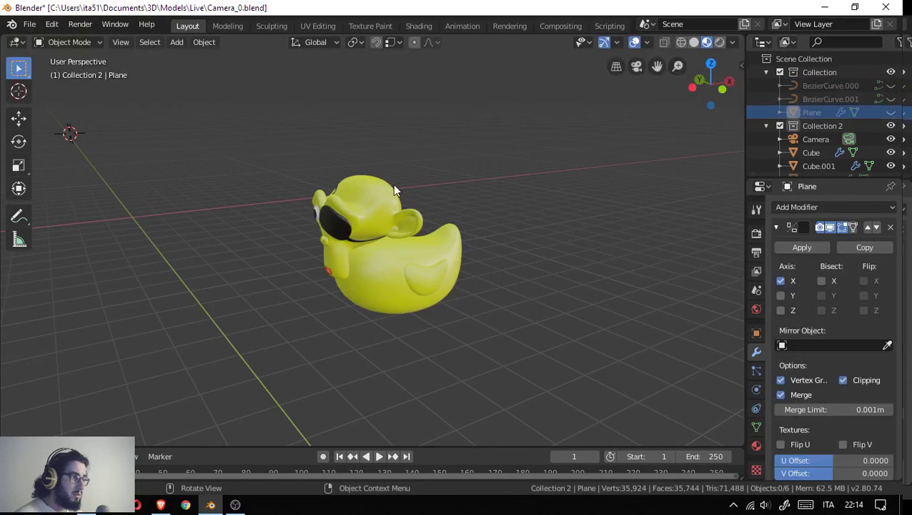
{"action": "left_click", "coordinate": [366, 238]}
{"action": "scroll", "scroll_direction": "down", "scroll_amount": 3}
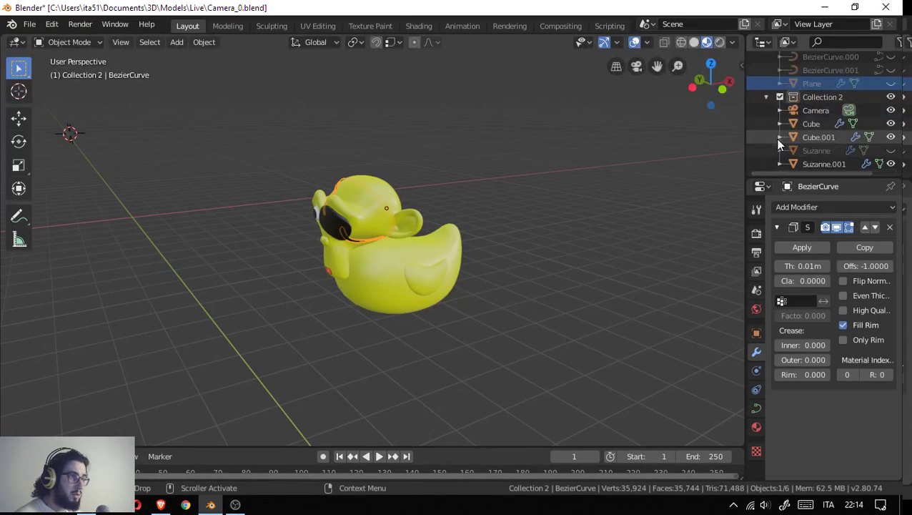
- Review the modifiers on Suzanne, Suzanne.001, wing Cube.001, body Cube, Plane and Camera
{"action": "left_click", "coordinate": [801, 150]}
{"action": "left_click", "coordinate": [812, 163]}
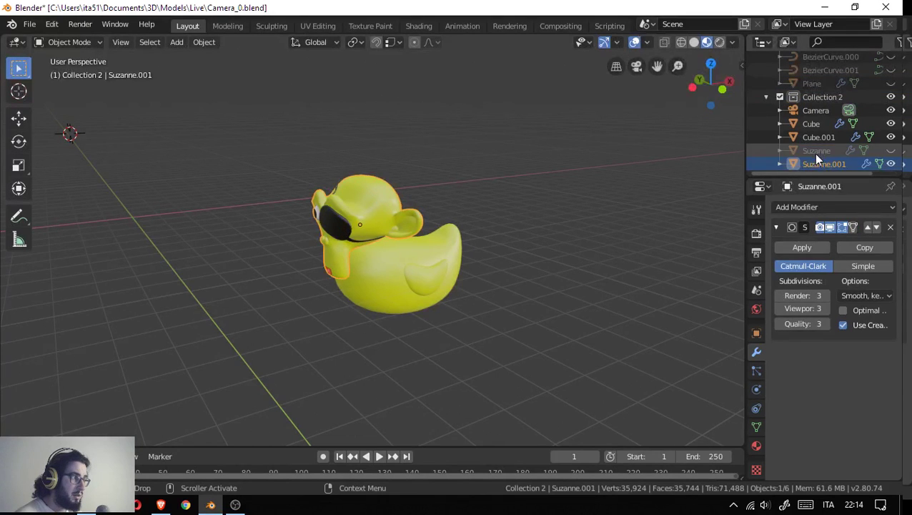
{"action": "left_click", "coordinate": [817, 150]}
{"action": "left_click", "coordinate": [817, 165]}
{"action": "left_click", "coordinate": [818, 138]}
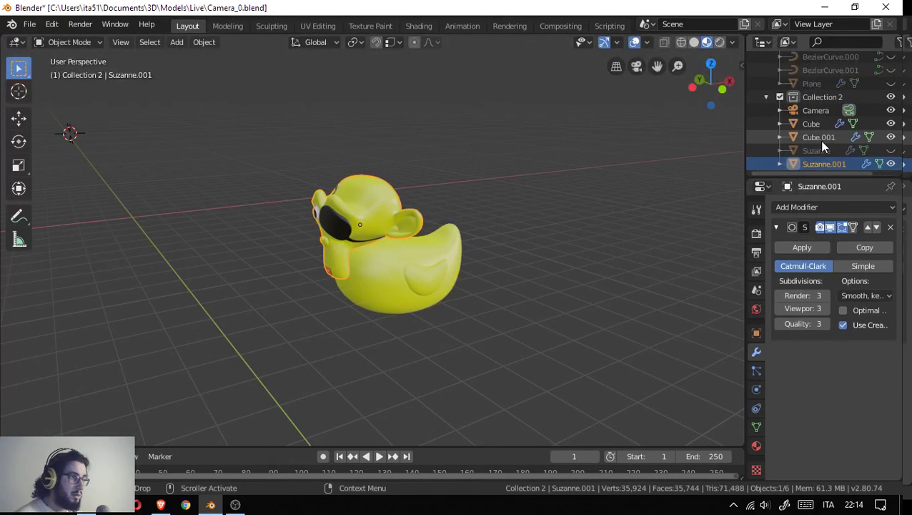
{"action": "left_click", "coordinate": [815, 123]}
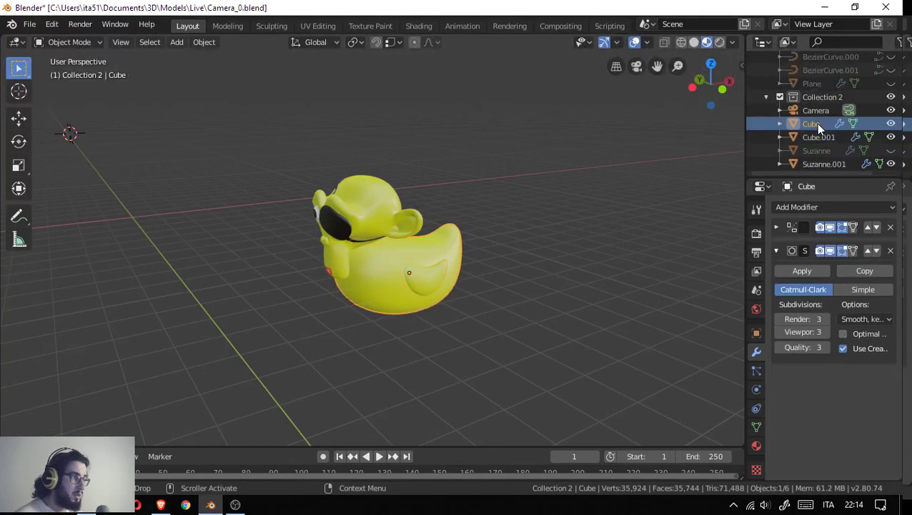
{"action": "scroll", "scroll_direction": "up", "scroll_amount": 3}
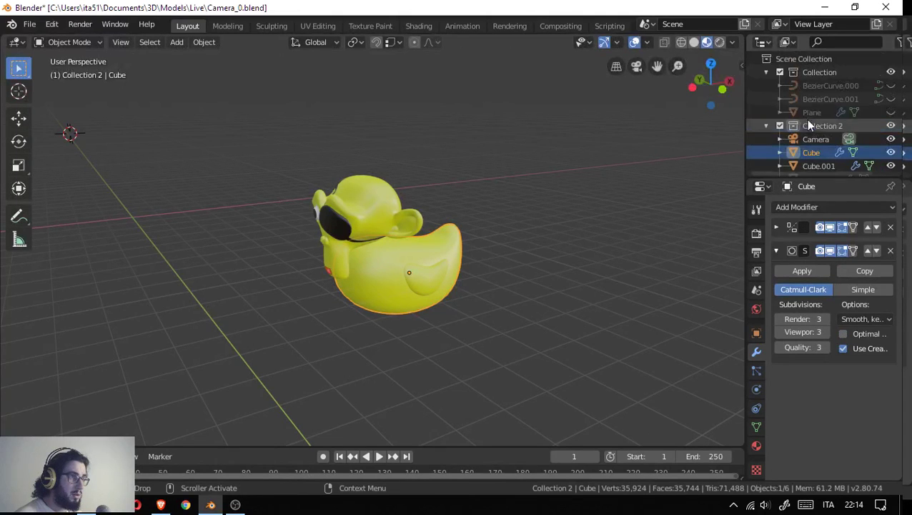
{"action": "left_click", "coordinate": [811, 111]}
{"action": "left_click", "coordinate": [805, 139]}
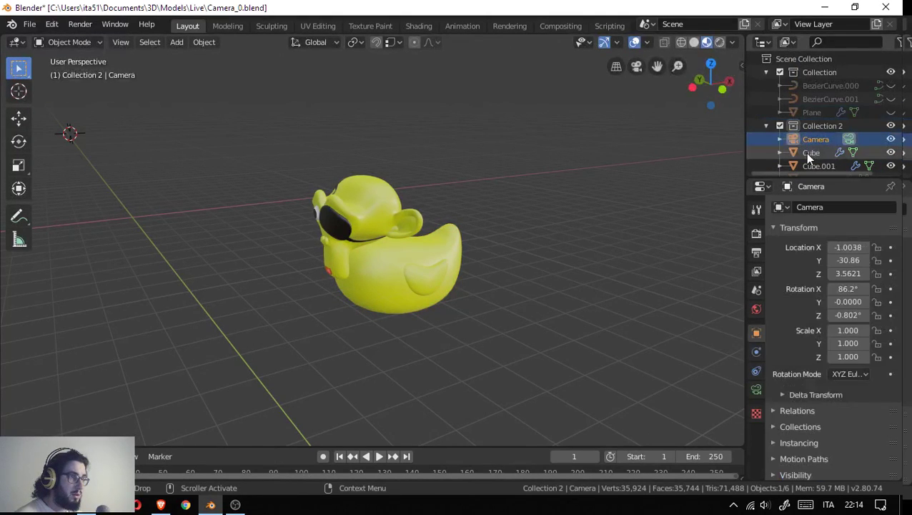
{"action": "scroll", "scroll_direction": "down", "scroll_amount": 3}
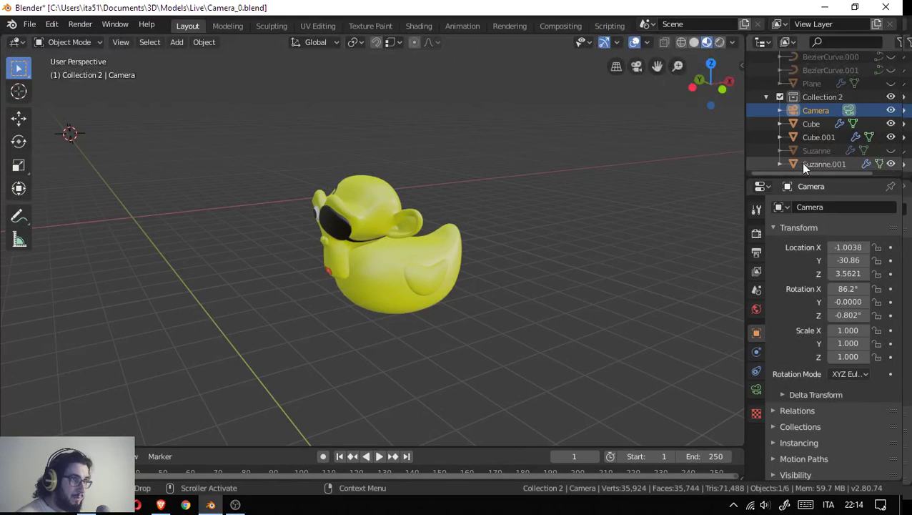
- Convert the BezierCurve strap nested under Suzanne.001 into a mesh
{"action": "left_click", "coordinate": [822, 163]}
{"action": "left_click", "coordinate": [779, 163]}
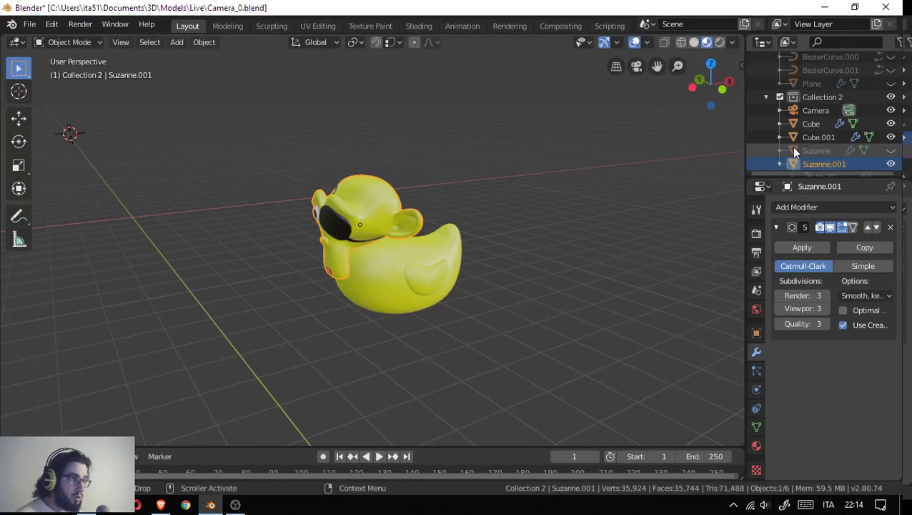
{"action": "scroll", "scroll_direction": "down", "scroll_amount": 3}
{"action": "left_click", "coordinate": [823, 151]}
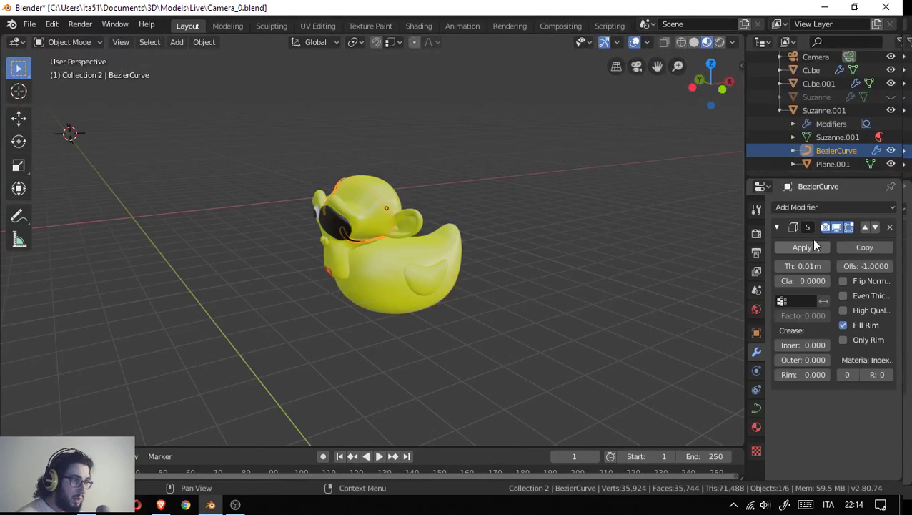
{"action": "right_click", "coordinate": [835, 151]}
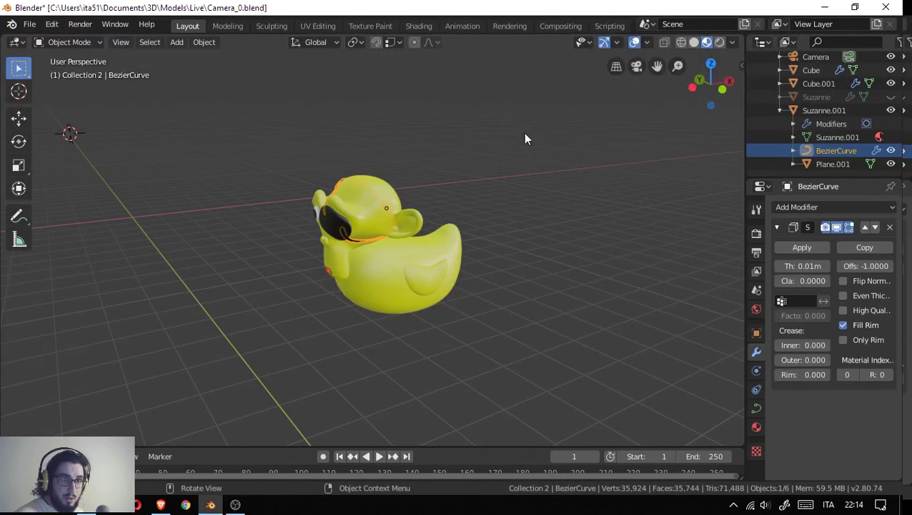
{"action": "left_click", "coordinate": [178, 43]}
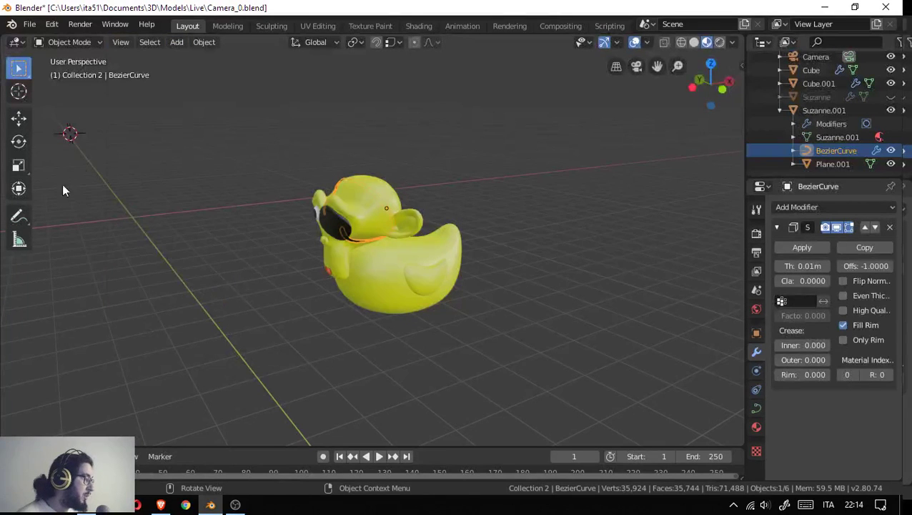
{"action": "scroll", "scroll_direction": "up", "scroll_amount": 3}
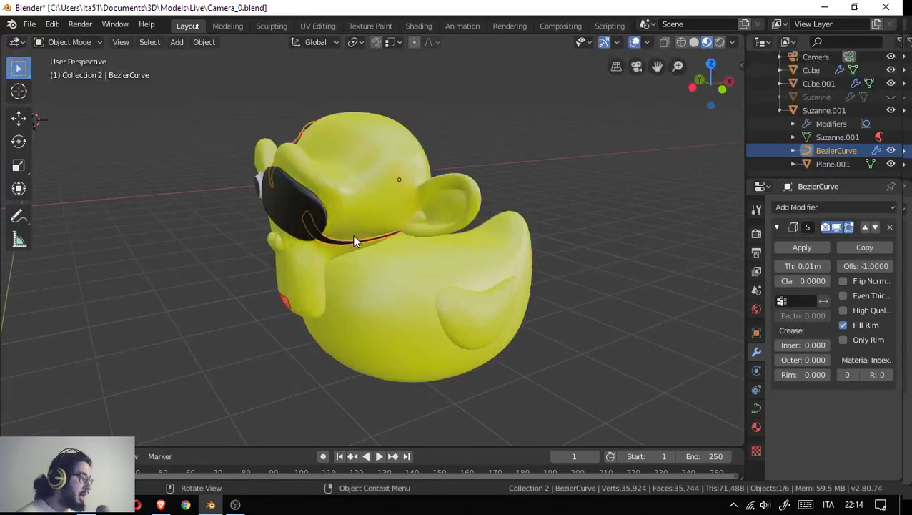
{"action": "left_click", "coordinate": [203, 43]}
{"action": "mouse_move", "coordinate": [226, 395]}
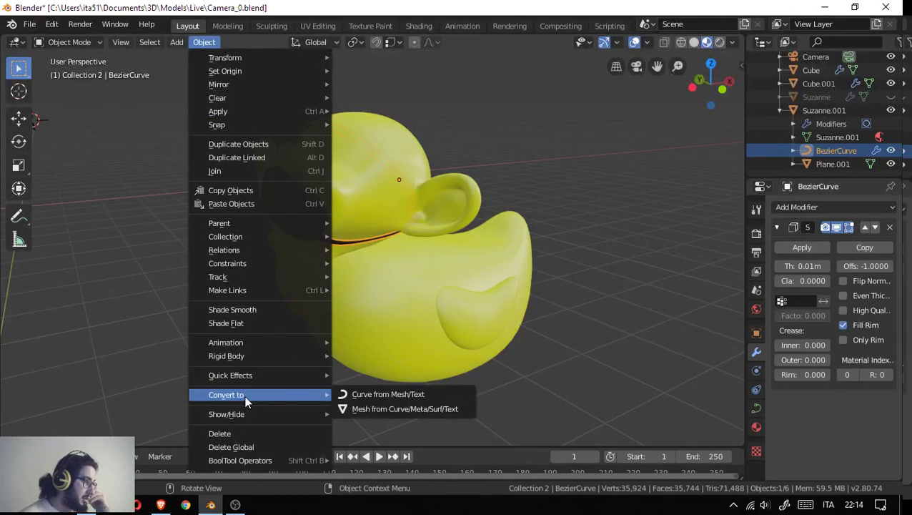
{"action": "left_click", "coordinate": [379, 411]}
- Apply the Subdivision modifier on the Suzanne.001 head
{"action": "left_click_drag", "start_coordinate": [406, 256], "coordinate": [281, 194]}
{"action": "scroll", "scroll_direction": "up", "scroll_amount": 3}
{"action": "left_click", "coordinate": [328, 141]}
{"action": "scroll", "scroll_direction": "down", "scroll_amount": 3}
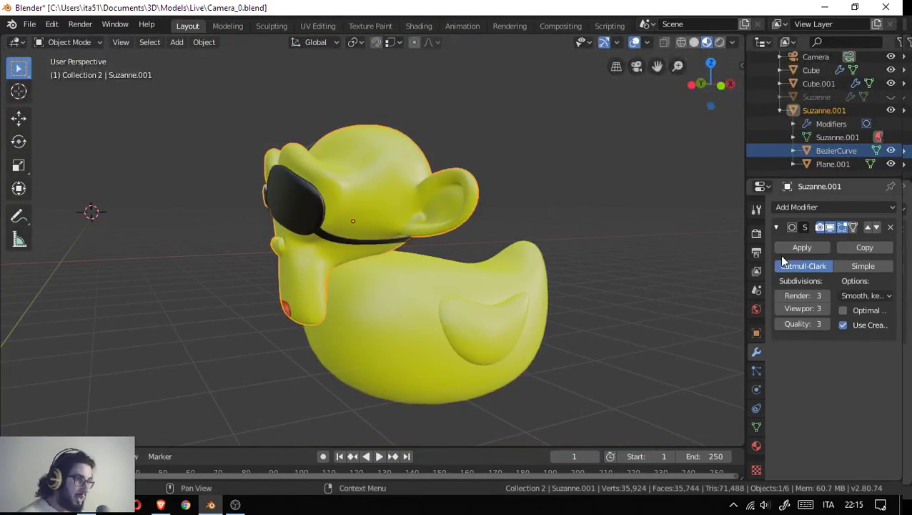
{"action": "left_click", "coordinate": [810, 247]}
- Apply the Mirror and Subdivision modifiers on the body Cube and wing Cube.001
{"action": "left_click", "coordinate": [412, 340]}
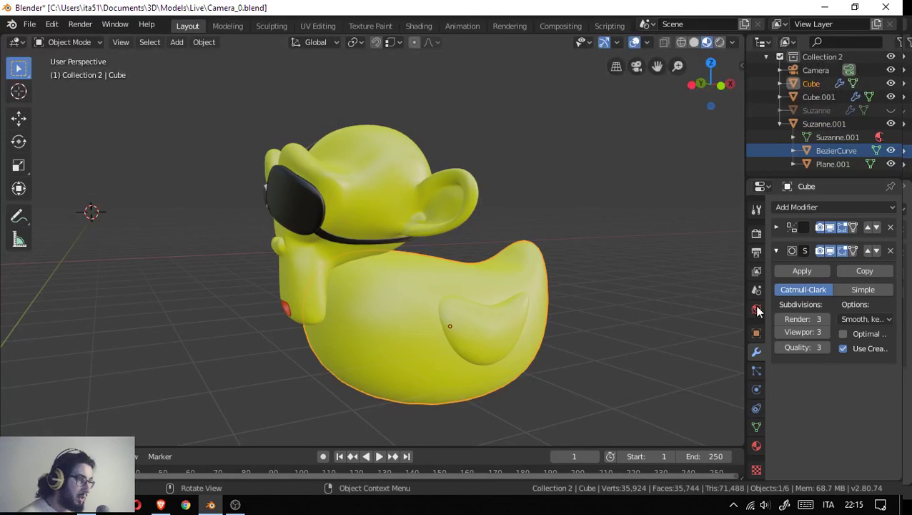
{"action": "left_click", "coordinate": [772, 227]}
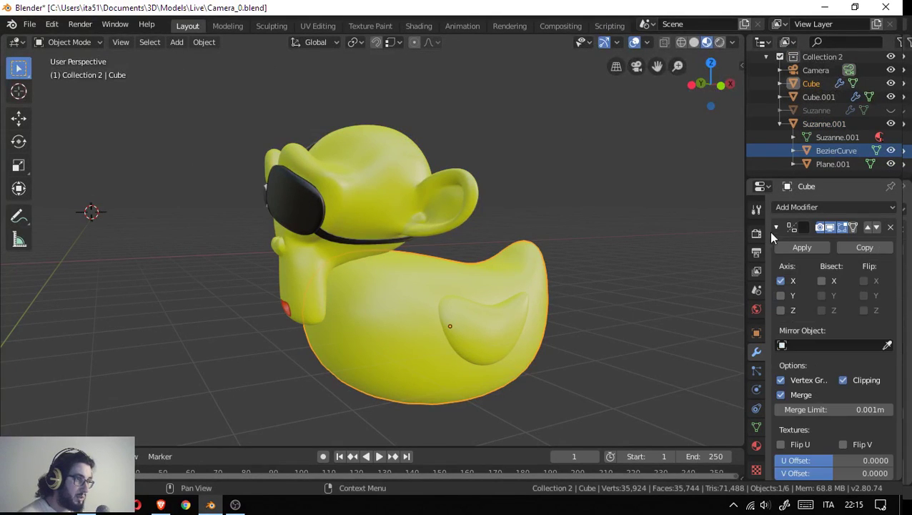
{"action": "left_click", "coordinate": [789, 247]}
{"action": "left_click", "coordinate": [794, 249]}
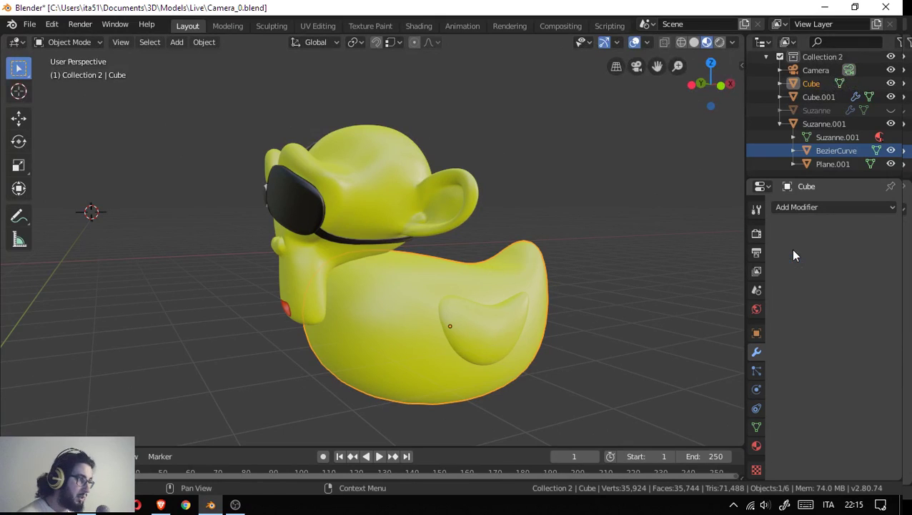
{"action": "left_click", "coordinate": [462, 306]}
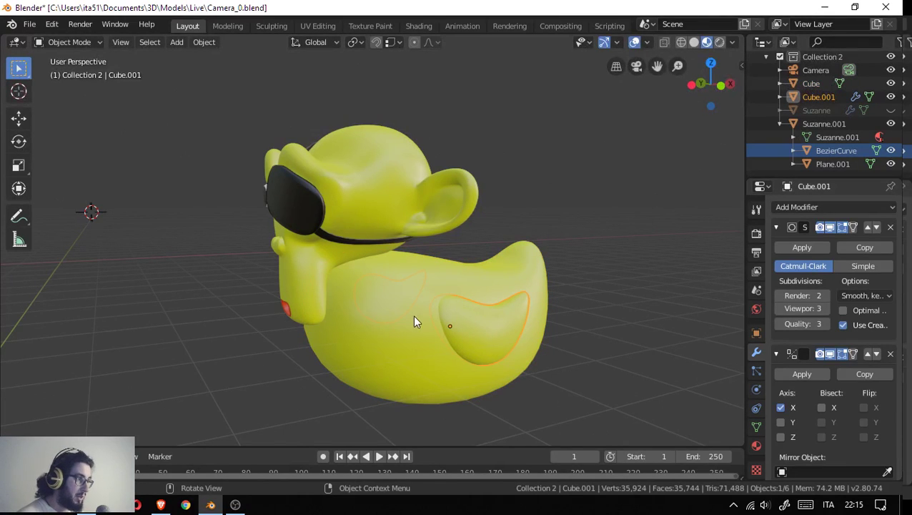
{"action": "left_click", "coordinate": [805, 248]}
{"action": "left_click", "coordinate": [807, 247]}
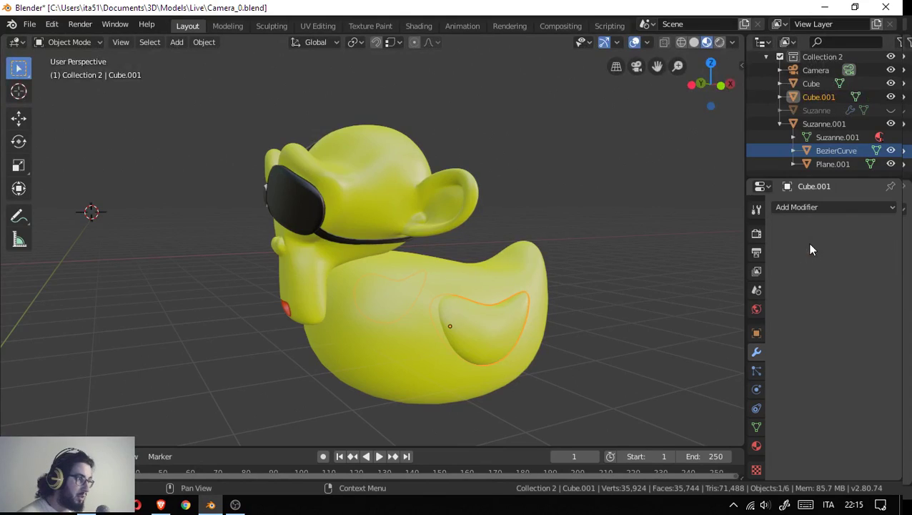
- Add a Solidify modifier to the BezierCurve sunglasses strap
{"action": "left_click_drag", "start_coordinate": [483, 264], "coordinate": [335, 240]}
{"action": "left_click", "coordinate": [342, 242]}
{"action": "scroll", "scroll_direction": "up", "scroll_amount": 3}
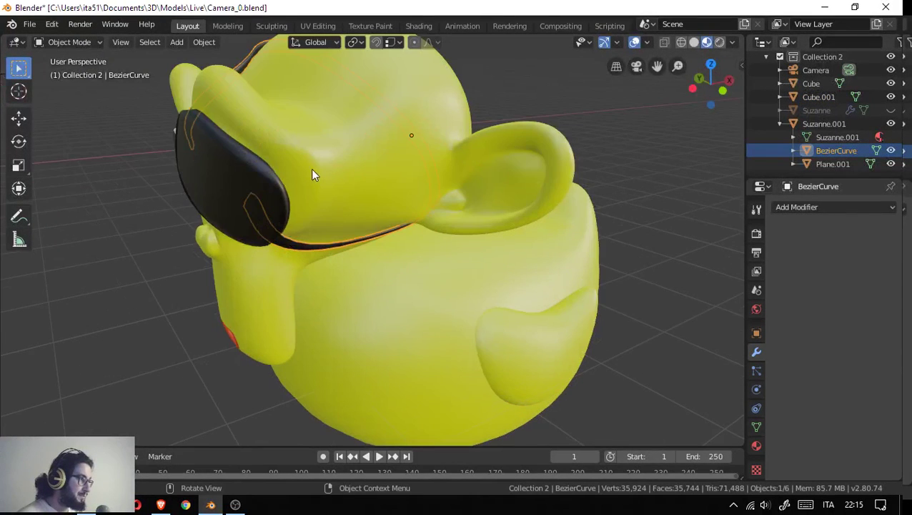
{"action": "left_click_drag", "start_coordinate": [293, 173], "coordinate": [263, 236]}
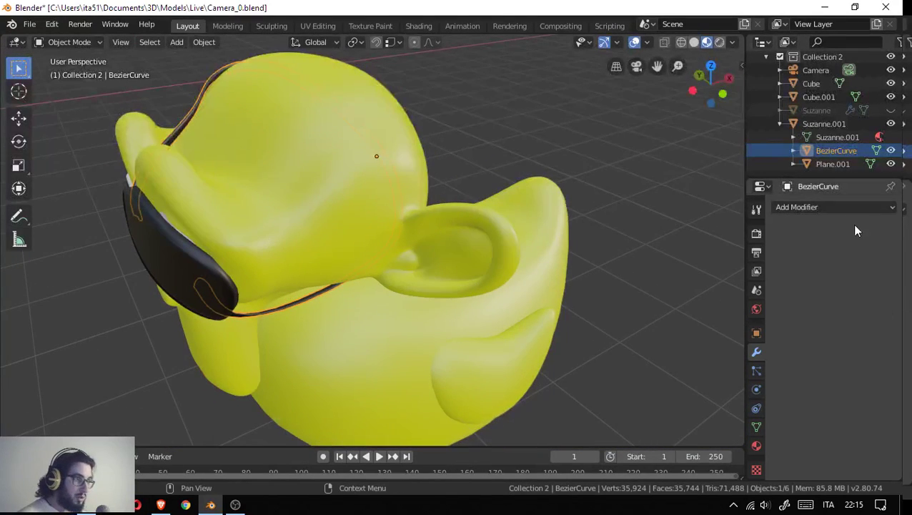
{"action": "left_click", "coordinate": [851, 207]}
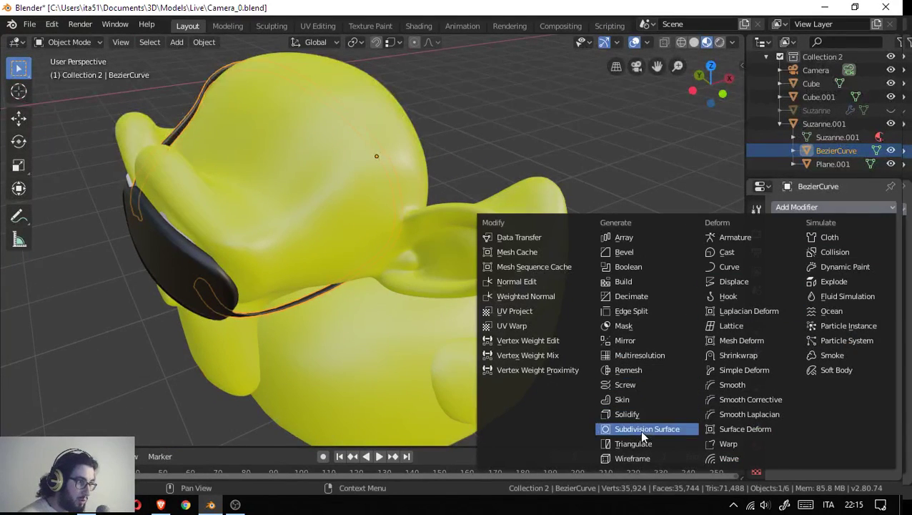
{"action": "left_click", "coordinate": [647, 414]}
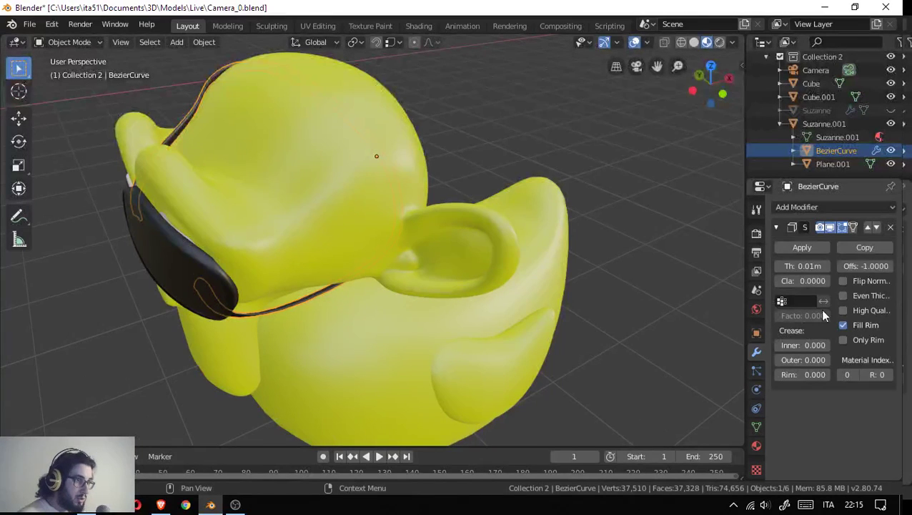
- Set Solidify thickness to 0.66 m, clamp to 1.2235, and enable Even Thickness
{"action": "left_click_drag", "start_coordinate": [802, 265], "coordinate": [802, 265]}
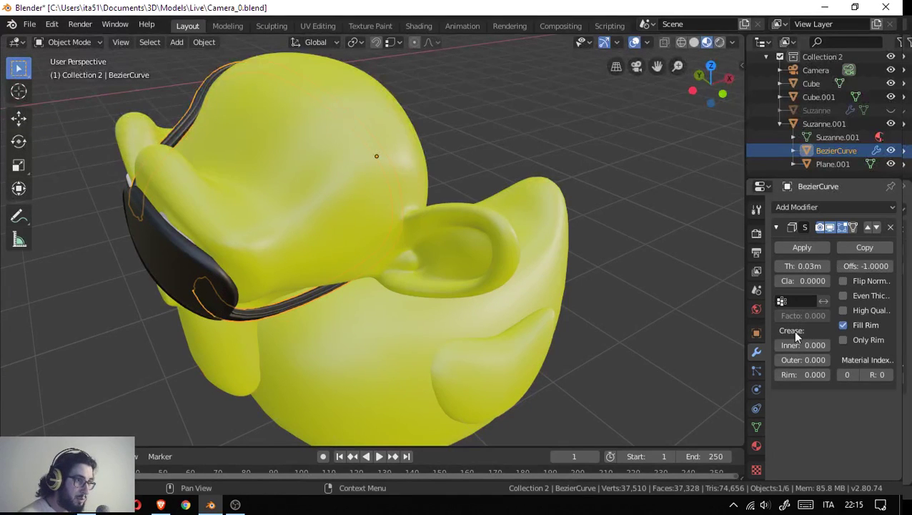
{"action": "left_click_drag", "start_coordinate": [796, 347], "coordinate": [822, 347]}
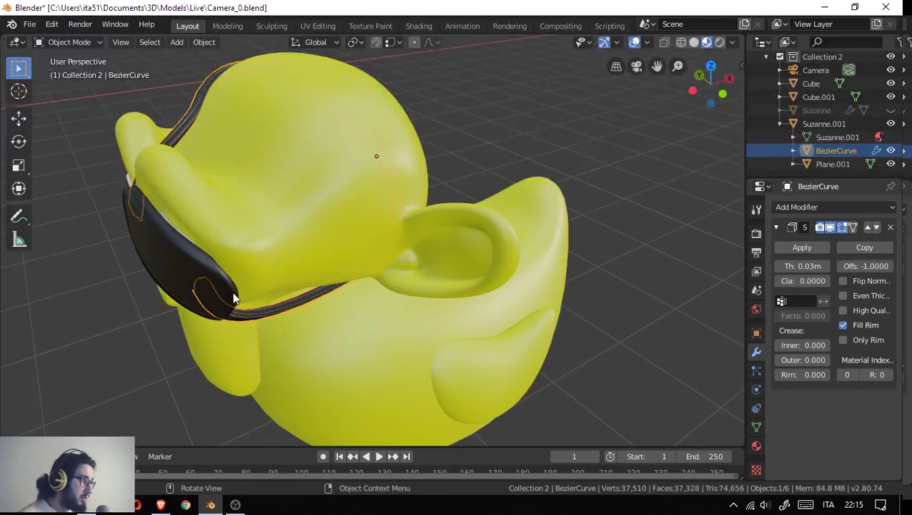
{"action": "left_click_drag", "start_coordinate": [800, 280], "coordinate": [826, 281]}
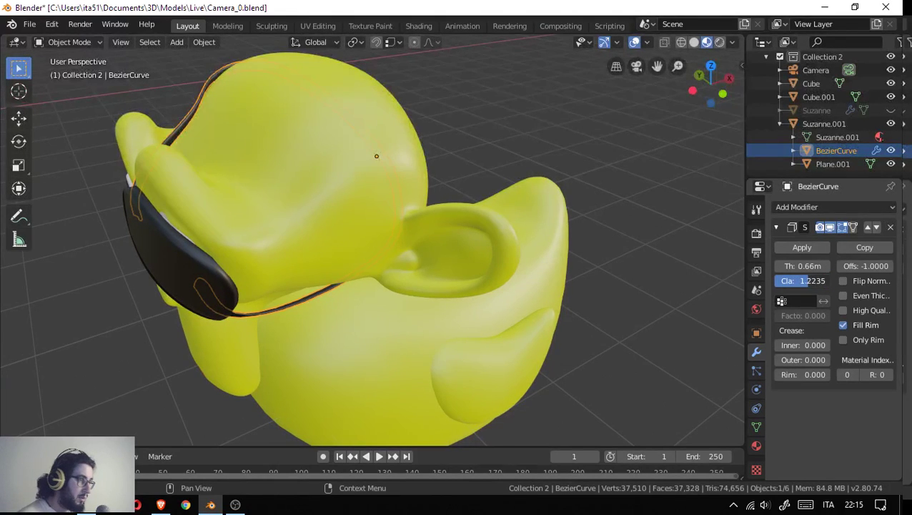
{"action": "left_click", "coordinate": [842, 295]}
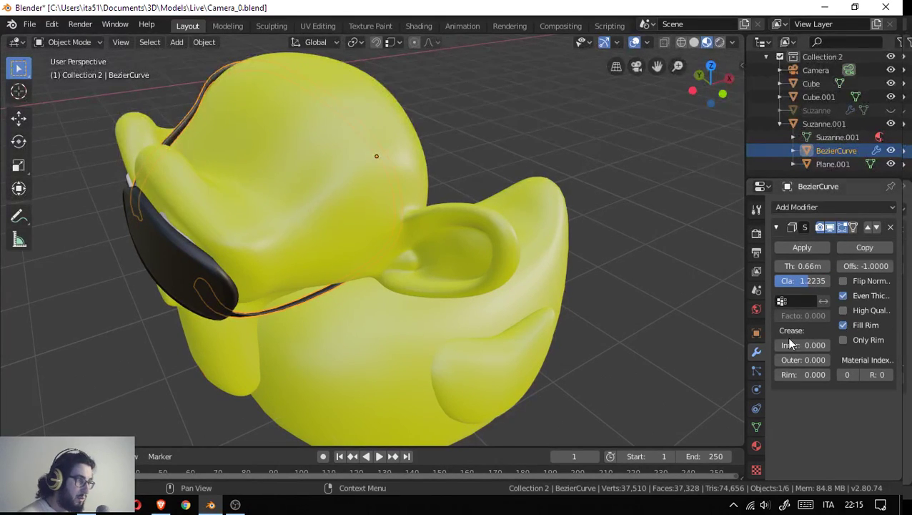
{"action": "scroll", "scroll_direction": "up", "scroll_amount": 3}
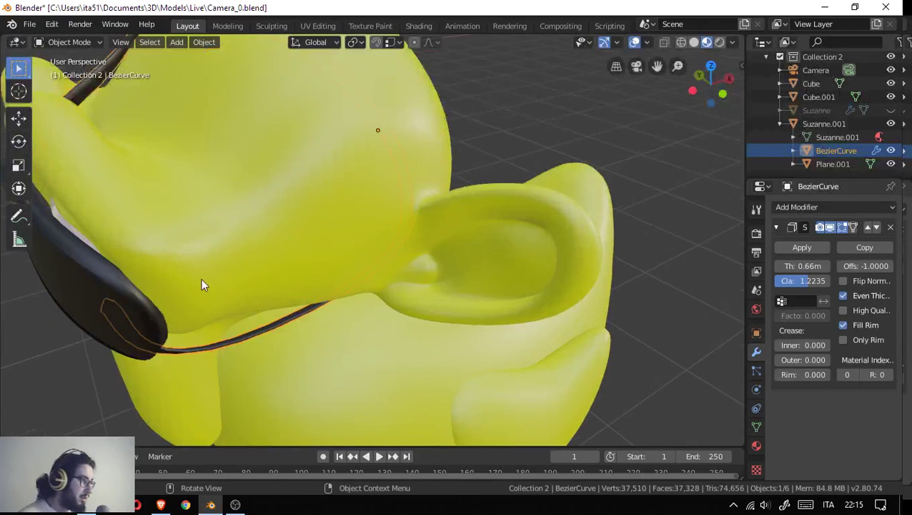
{"action": "left_click_drag", "start_coordinate": [200, 278], "coordinate": [361, 304]}
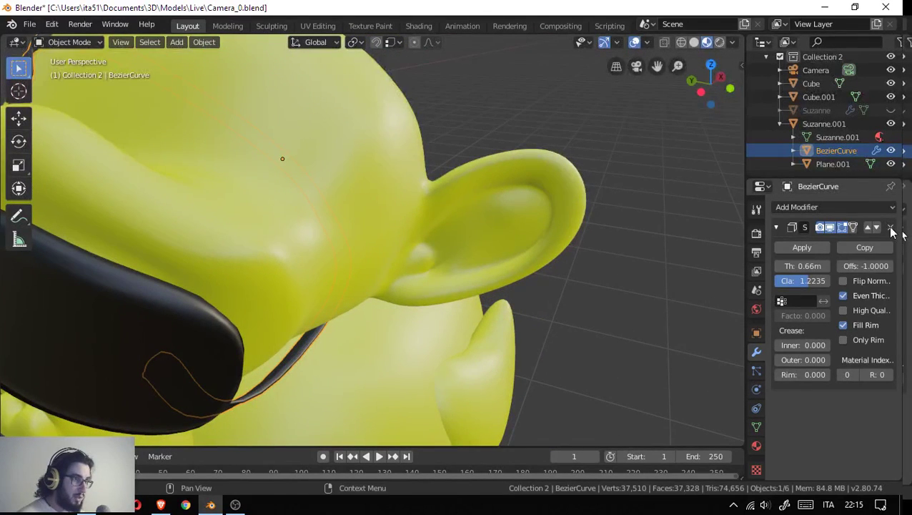
- Remove the strap's Solidify modifier, enter Edit Mode, and switch to Solid shading
{"action": "left_click", "coordinate": [891, 227]}
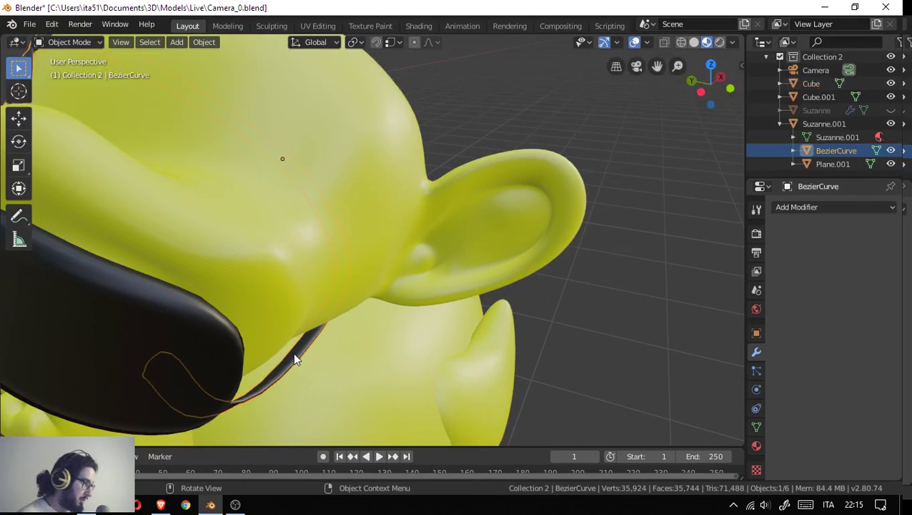
{"action": "key", "text": "ctrl+Tab"}
{"action": "key", "text": "Tab"}
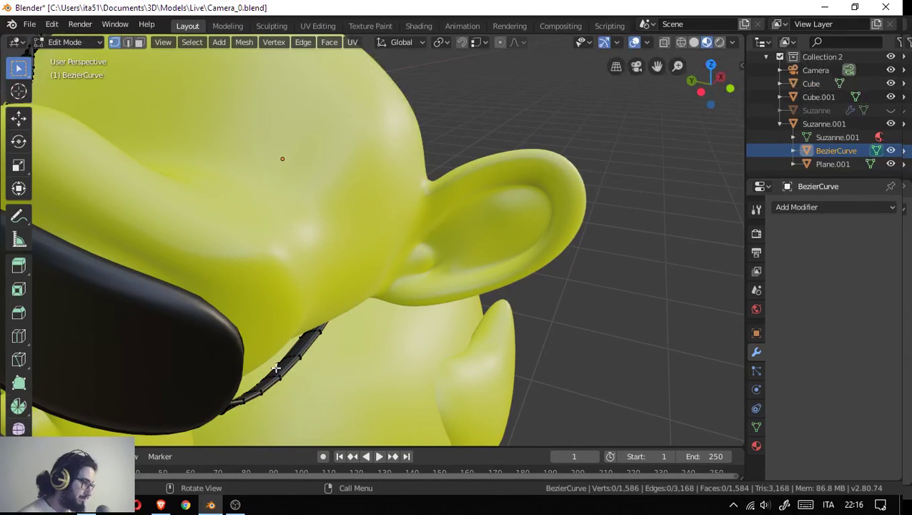
{"action": "middle_click", "coordinate": [275, 367]}
{"action": "left_click_drag", "start_coordinate": [275, 367], "coordinate": [326, 308]}
{"action": "left_click", "coordinate": [695, 43]}
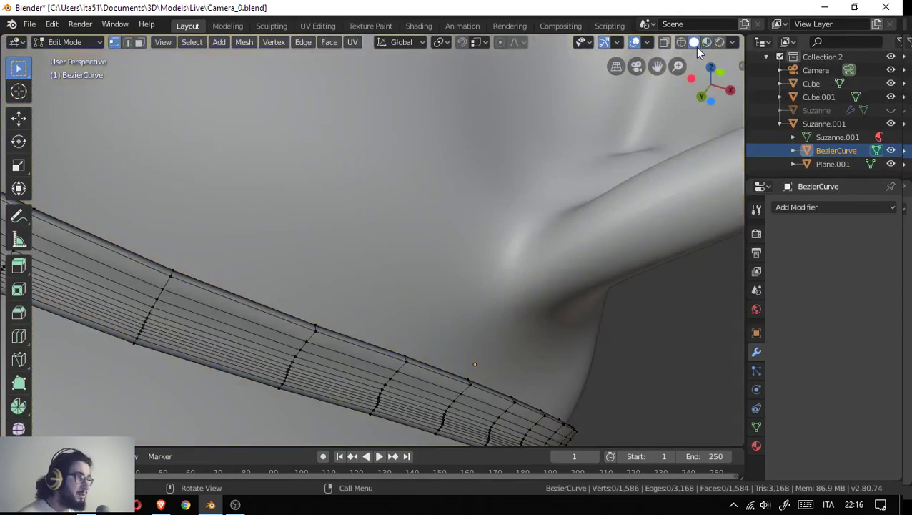
- Select a lengthwise strip of faces along the strap tube and grow the selection
{"action": "left_click_drag", "start_coordinate": [233, 349], "coordinate": [334, 366]}
{"action": "left_click", "coordinate": [337, 359]}
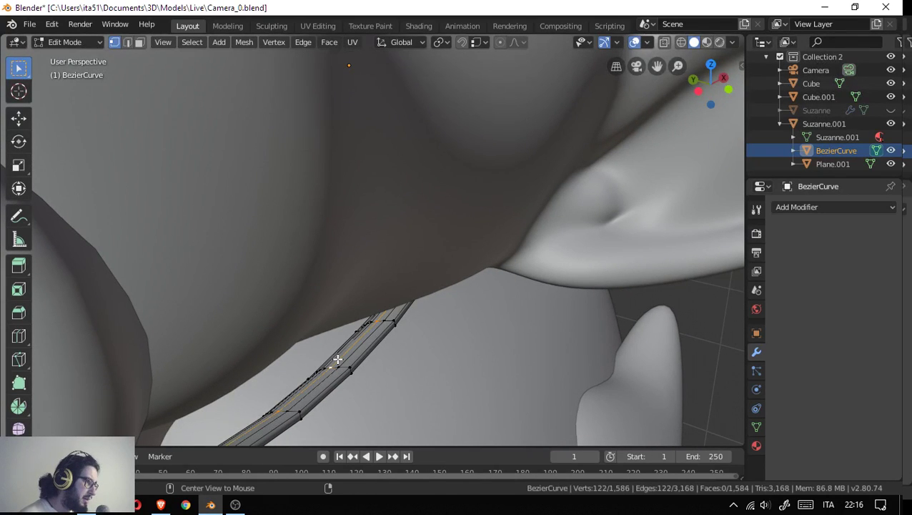
{"action": "left_click", "coordinate": [338, 358]}
{"action": "key", "text": "3"}
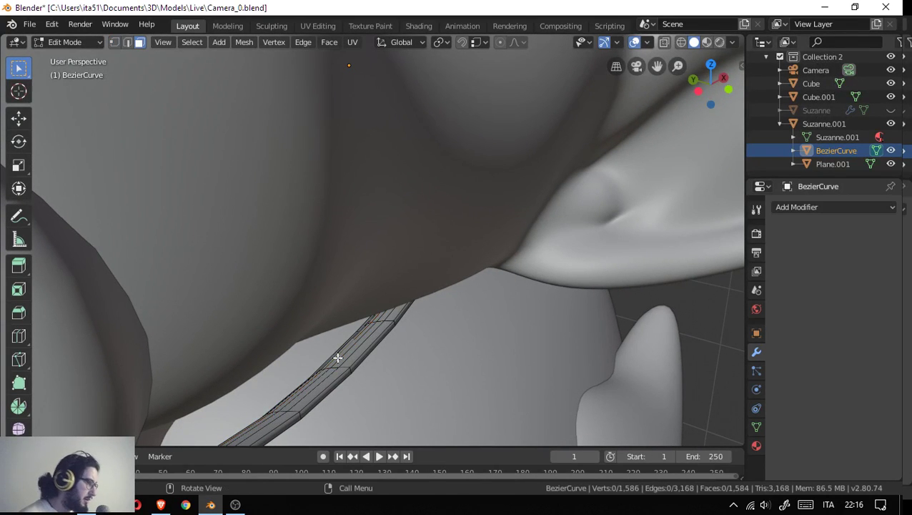
{"action": "left_click", "coordinate": [338, 359]}
{"action": "left_click", "coordinate": [330, 363]}
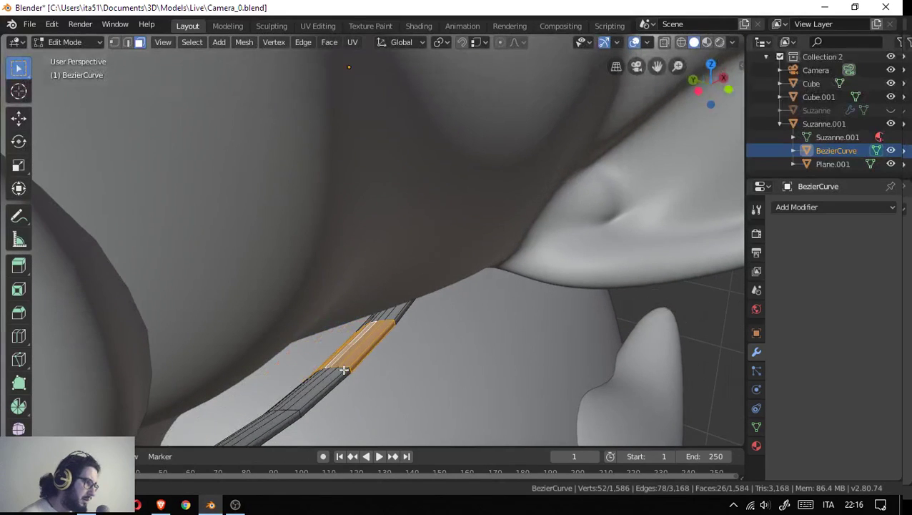
{"action": "left_click", "coordinate": [326, 368]}
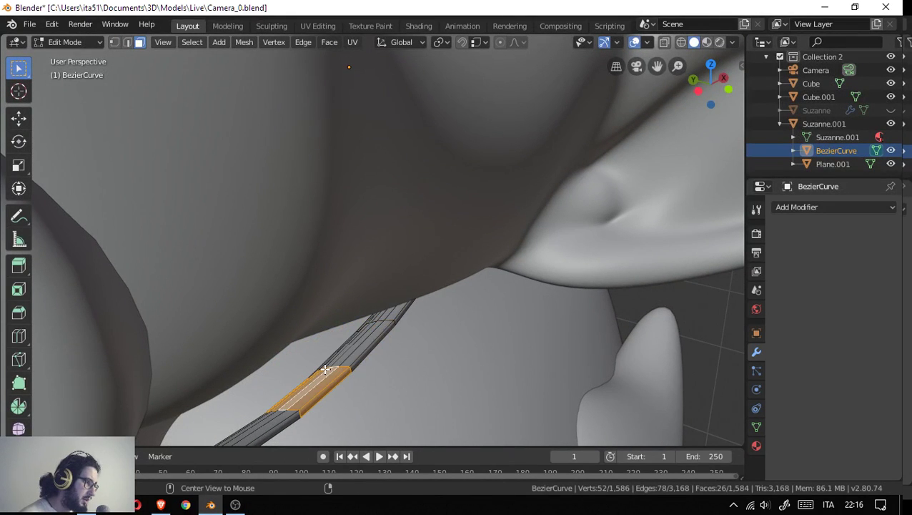
{"action": "left_click", "coordinate": [325, 366]}
{"action": "left_click", "coordinate": [325, 369]}
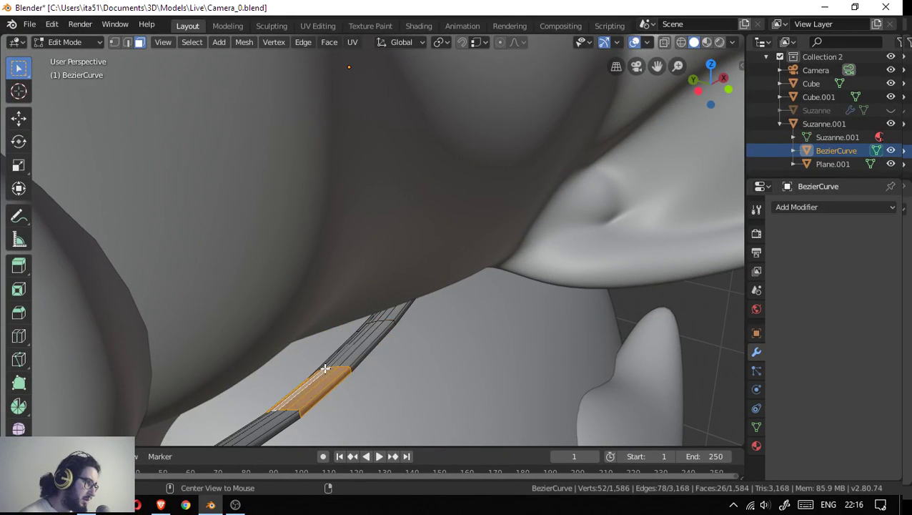
{"action": "left_click", "coordinate": [324, 366]}
{"action": "left_click", "coordinate": [323, 368]}
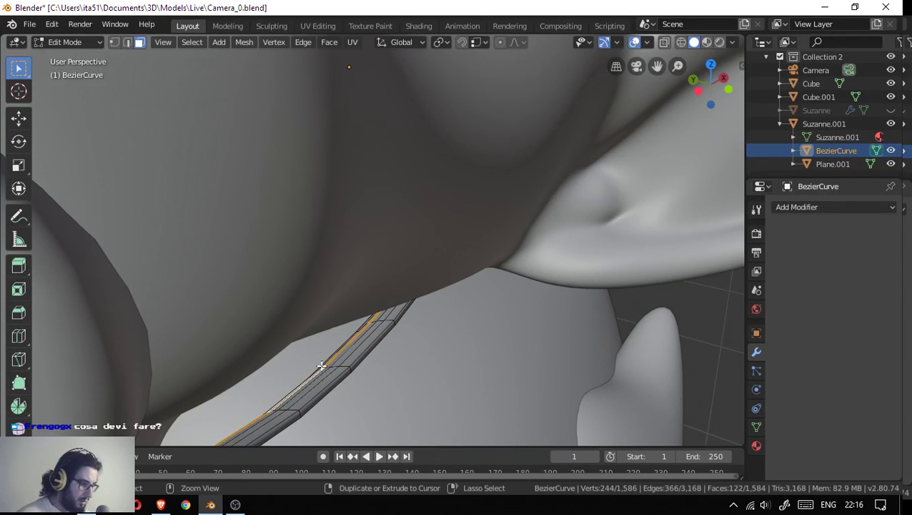
{"action": "key", "text": "ctrl+KP_Add"}
{"action": "key", "text": "ctrl+KP_Add"}
{"action": "key", "text": "ctrl+KP_Add"}
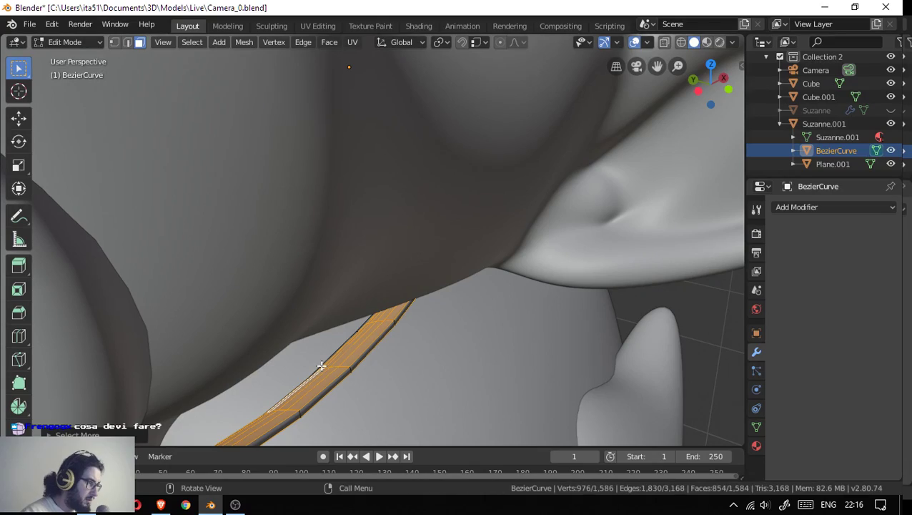
{"action": "left_click_drag", "start_coordinate": [347, 416], "coordinate": [382, 322]}
{"action": "scroll", "scroll_direction": "down", "scroll_amount": 3}
- Hide the Suzanne.001 monkey head and select the strap curve
{"action": "key", "text": "Tab"}
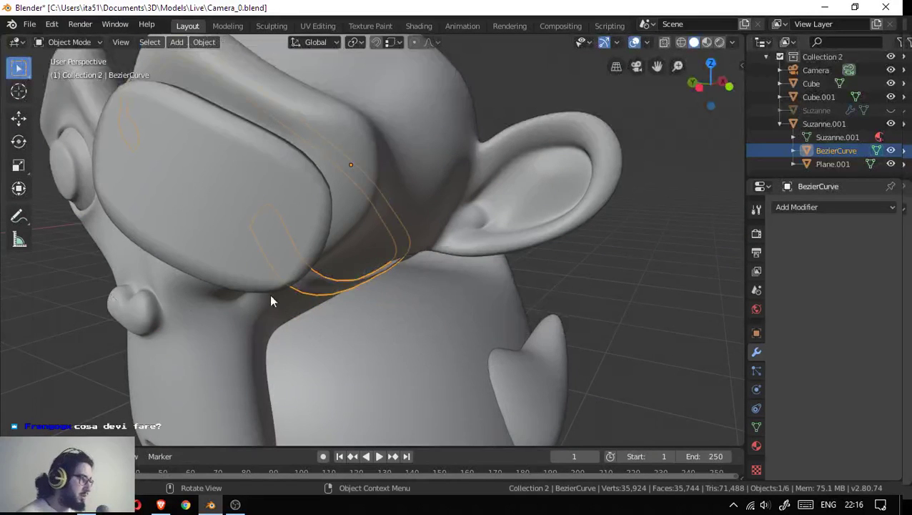
{"action": "left_click", "coordinate": [457, 123]}
{"action": "key", "text": "h"}
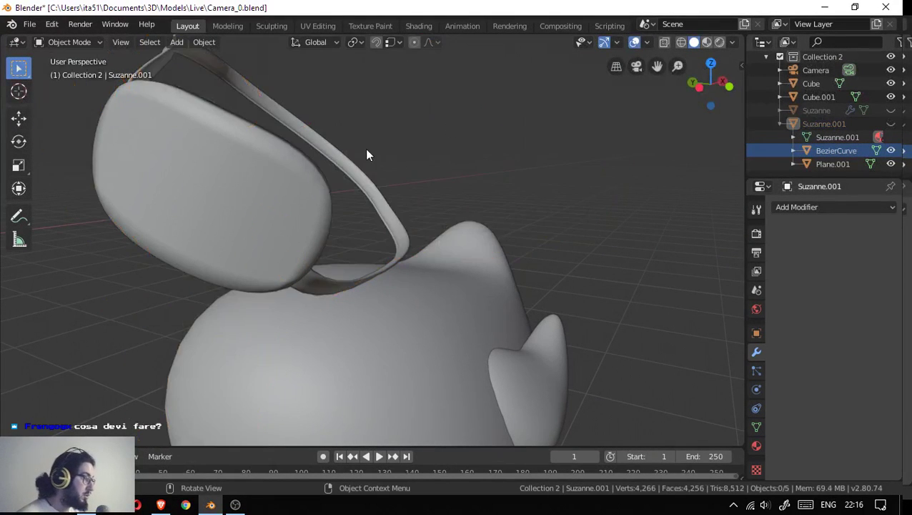
{"action": "left_click_drag", "start_coordinate": [367, 153], "coordinate": [355, 288]}
{"action": "left_click", "coordinate": [398, 254]}
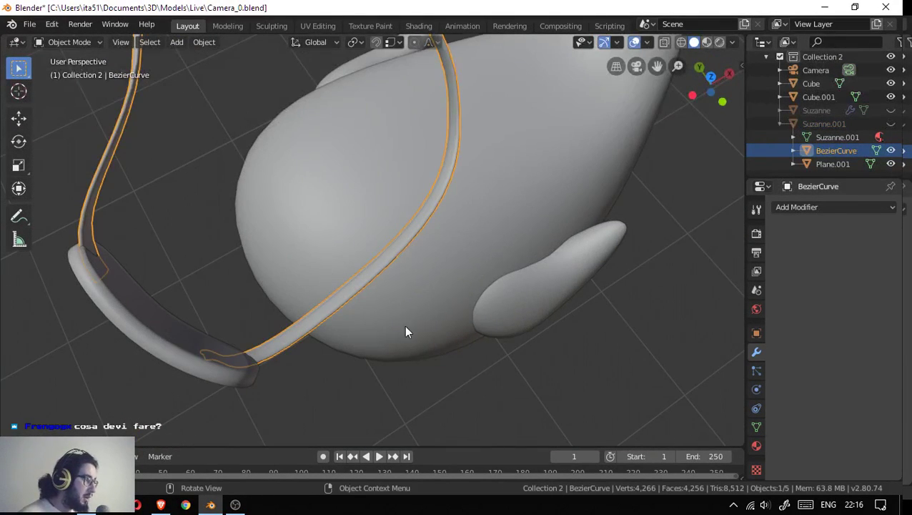
{"action": "left_click_drag", "start_coordinate": [406, 332], "coordinate": [449, 223]}
- Inspect the strap's tube face rings in Edit Mode, then return to Object Mode
{"action": "key", "text": "ctrl+Tab"}
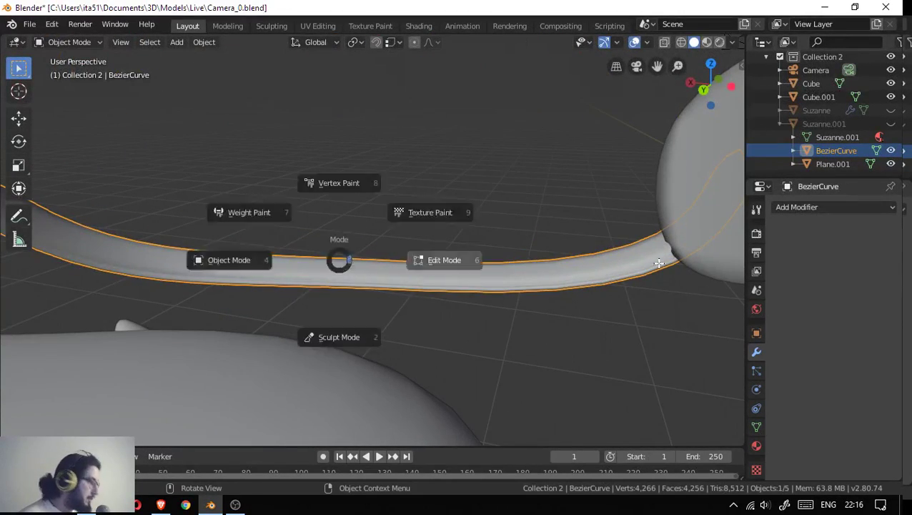
{"action": "left_click", "coordinate": [439, 258]}
{"action": "left_click_drag", "start_coordinate": [462, 263], "coordinate": [338, 269]}
{"action": "left_click", "coordinate": [334, 278]}
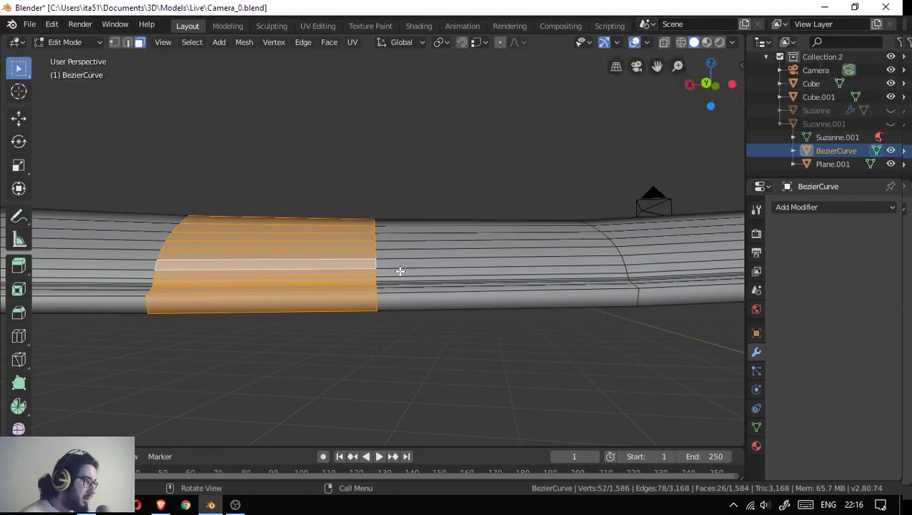
{"action": "left_click", "coordinate": [371, 263]}
{"action": "left_click_drag", "start_coordinate": [372, 263], "coordinate": [386, 125]}
{"action": "left_click_drag", "start_coordinate": [409, 161], "coordinate": [448, 227]}
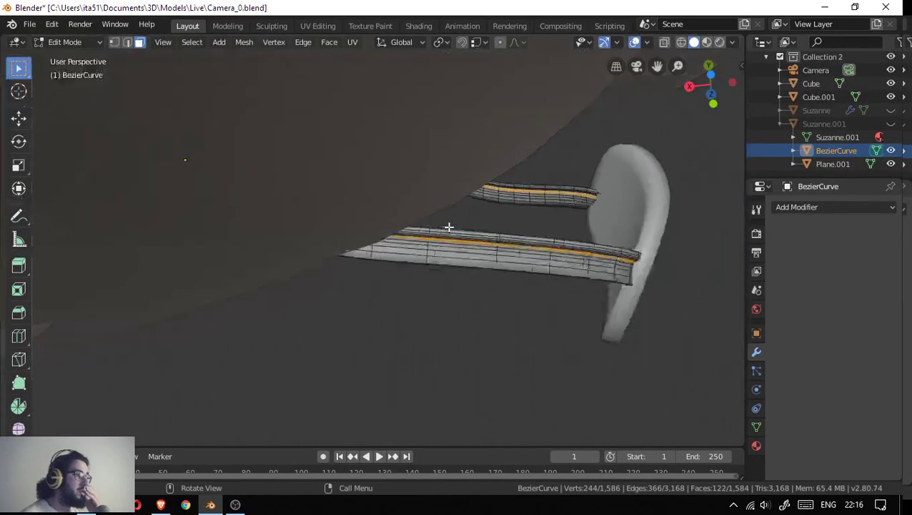
{"action": "left_click_drag", "start_coordinate": [585, 258], "coordinate": [440, 125]}
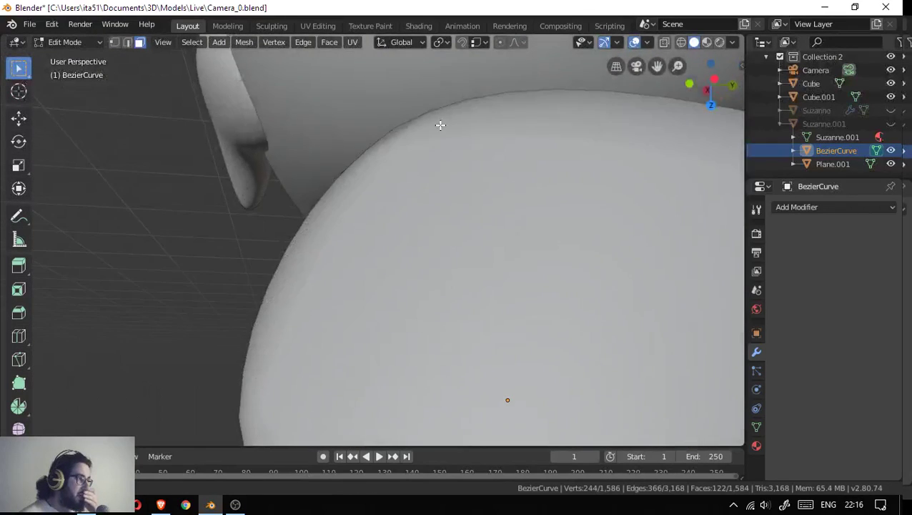
{"action": "scroll", "scroll_direction": "down", "scroll_amount": 3}
{"action": "key", "text": "Tab"}
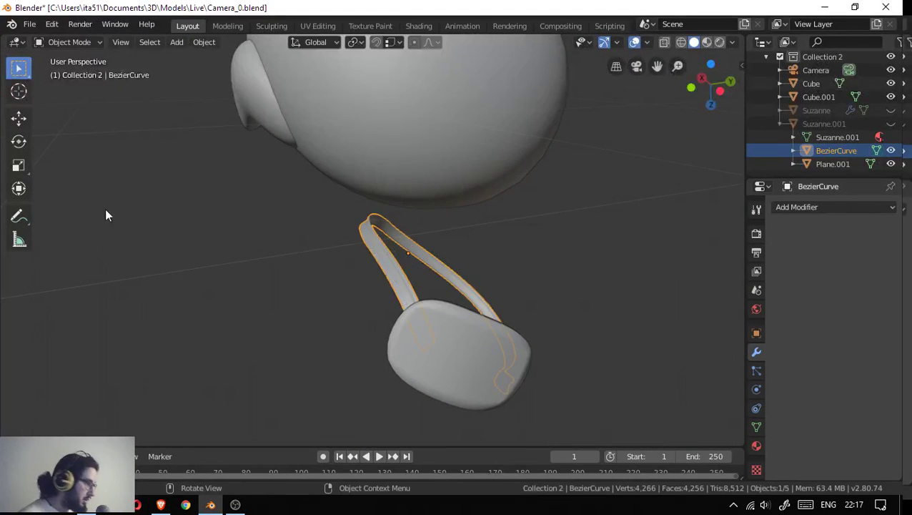
- Hide the bag object, then unhide all hidden objects
{"action": "left_click", "coordinate": [484, 367]}
{"action": "key", "text": "h"}
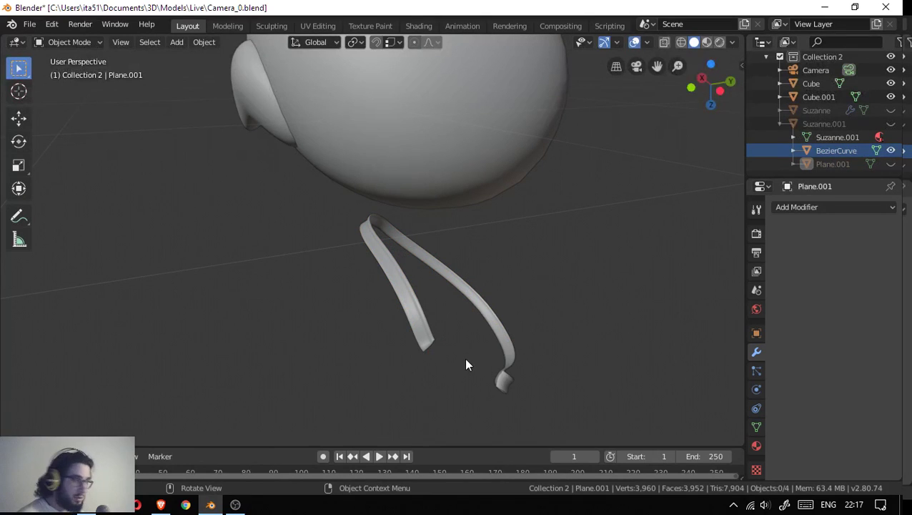
{"action": "left_click", "coordinate": [405, 292]}
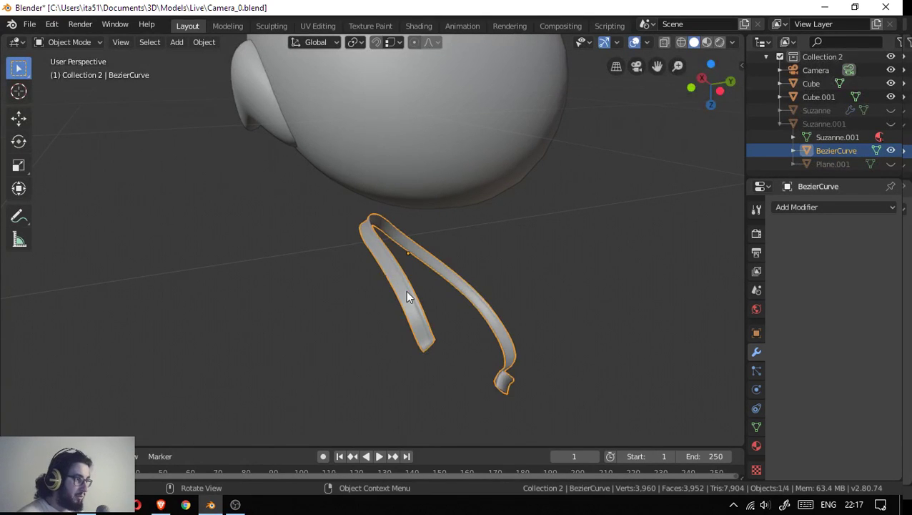
{"action": "left_click_drag", "start_coordinate": [405, 291], "coordinate": [434, 242]}
{"action": "key", "text": "alt+h"}
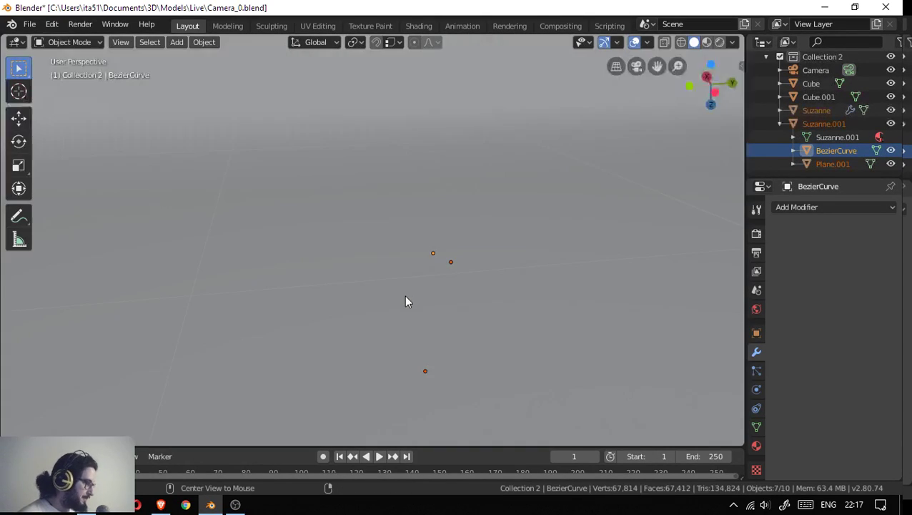
{"action": "scroll", "scroll_direction": "down", "scroll_amount": 3}
{"action": "scroll", "scroll_direction": "down", "scroll_amount": 3}
{"action": "scroll", "scroll_direction": "down", "scroll_amount": 3}
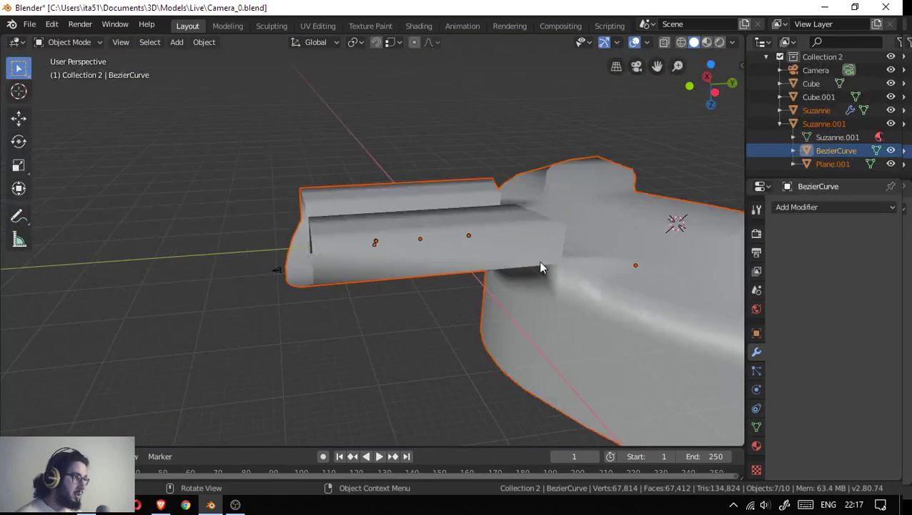
- Hide the bag together with the original Suzanne and orbit to a front view
{"action": "left_click", "coordinate": [480, 307]}
{"action": "left_click_drag", "start_coordinate": [480, 306], "coordinate": [560, 136]}
{"action": "left_click_drag", "start_coordinate": [328, 296], "coordinate": [357, 273]}
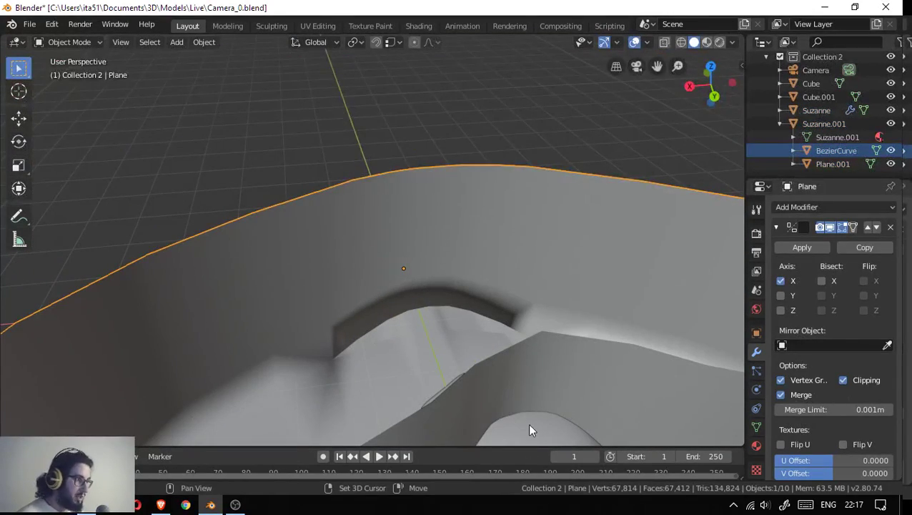
{"action": "left_click", "coordinate": [528, 423]}
{"action": "key", "text": "h"}
{"action": "scroll", "scroll_direction": "up", "scroll_amount": 3}
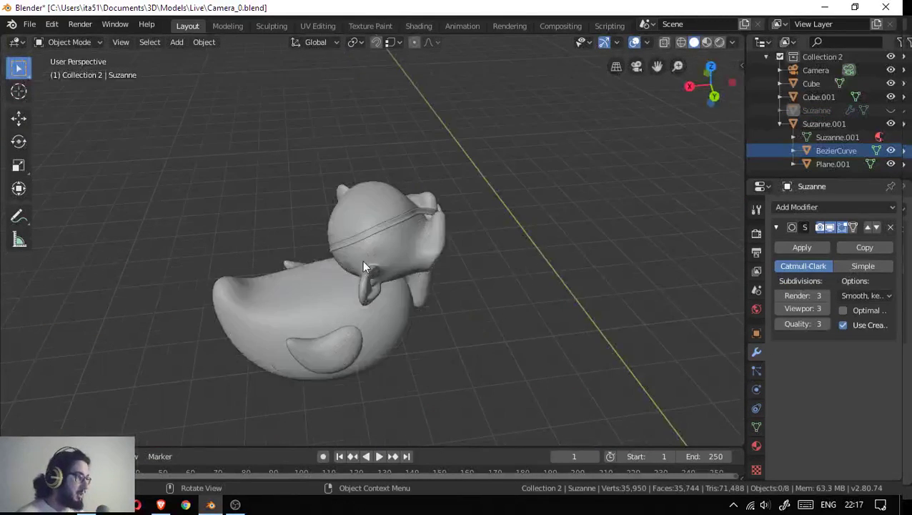
{"action": "scroll", "scroll_direction": "up", "scroll_amount": 3}
{"action": "left_click_drag", "start_coordinate": [435, 240], "coordinate": [278, 177]}
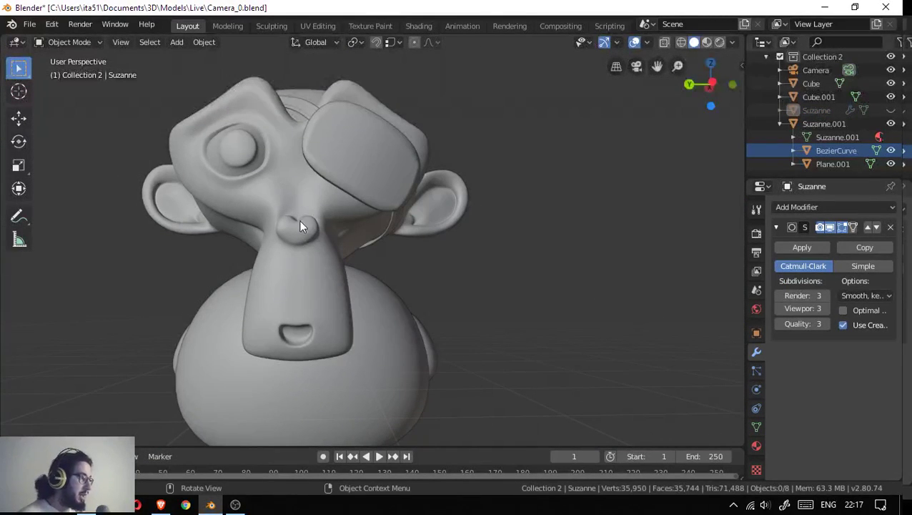
{"action": "left_click_drag", "start_coordinate": [246, 230], "coordinate": [312, 271]}
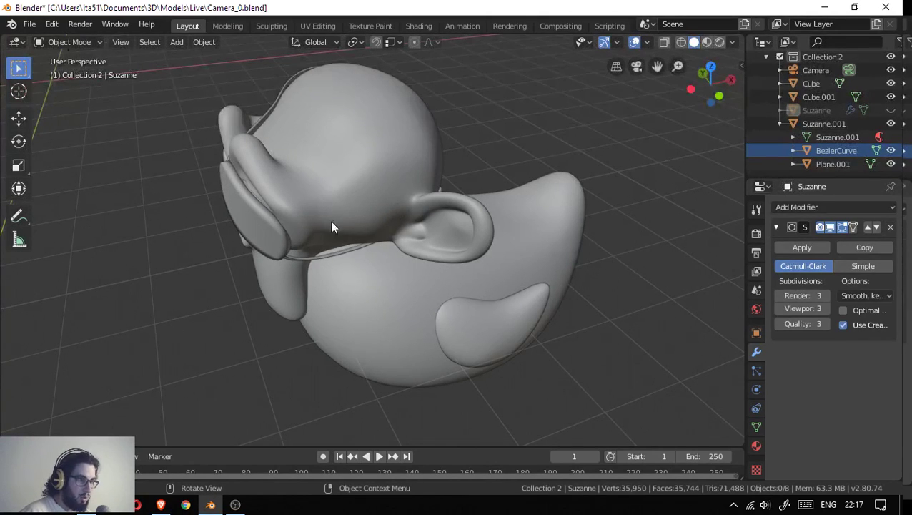
- Select the goggle lens, monkey head, Cube and strap in turn to identify them
{"action": "left_click", "coordinate": [258, 205]}
{"action": "left_click", "coordinate": [320, 247]}
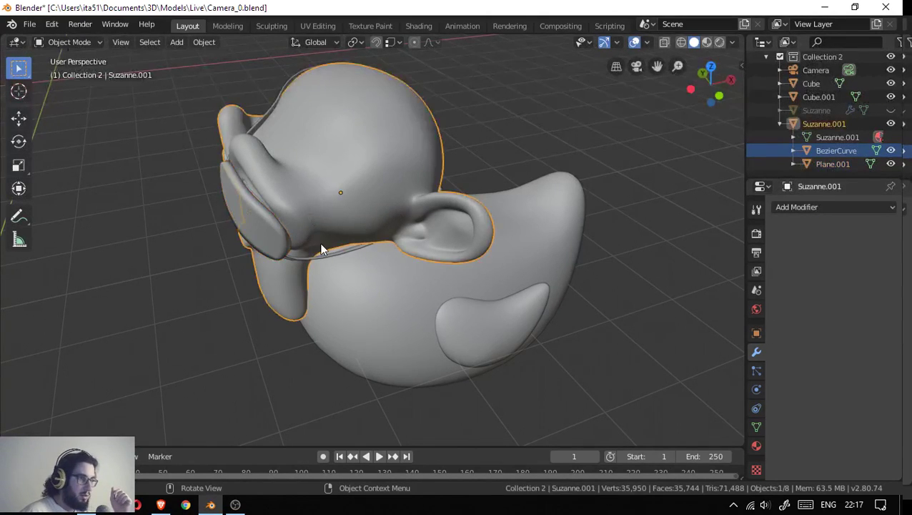
{"action": "left_click", "coordinate": [332, 261]}
{"action": "left_click", "coordinate": [332, 261]}
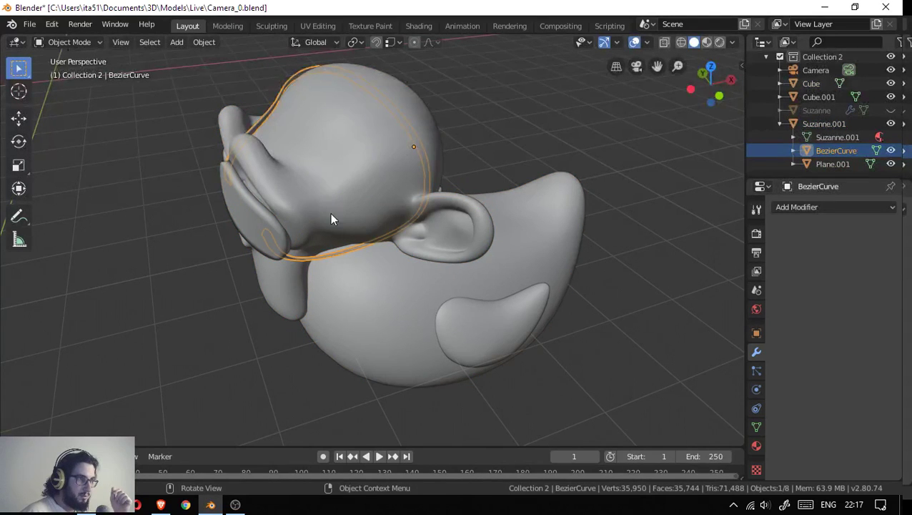
{"action": "left_click", "coordinate": [347, 211]}
{"action": "left_click", "coordinate": [343, 257]}
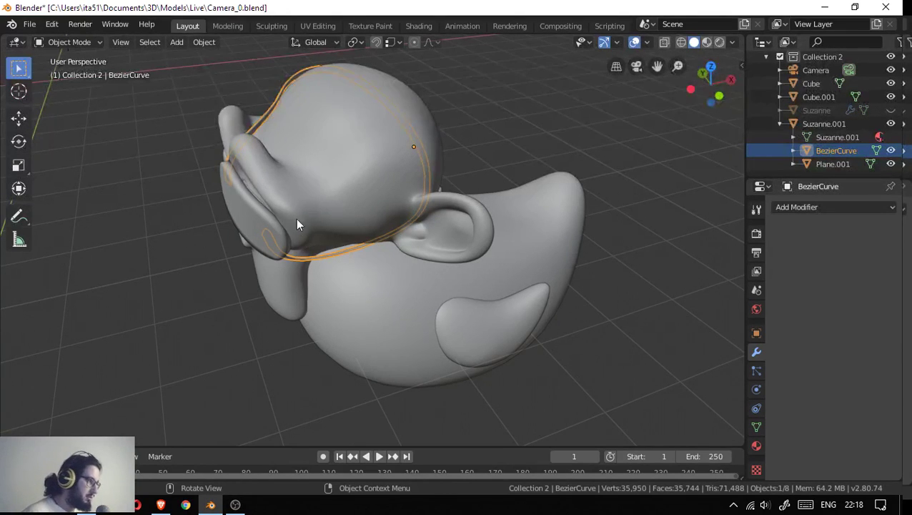
- Hide the Suzanne.001 monkey head and the Plane.001 goggle lens
{"action": "left_click", "coordinate": [316, 165]}
{"action": "key", "text": "h"}
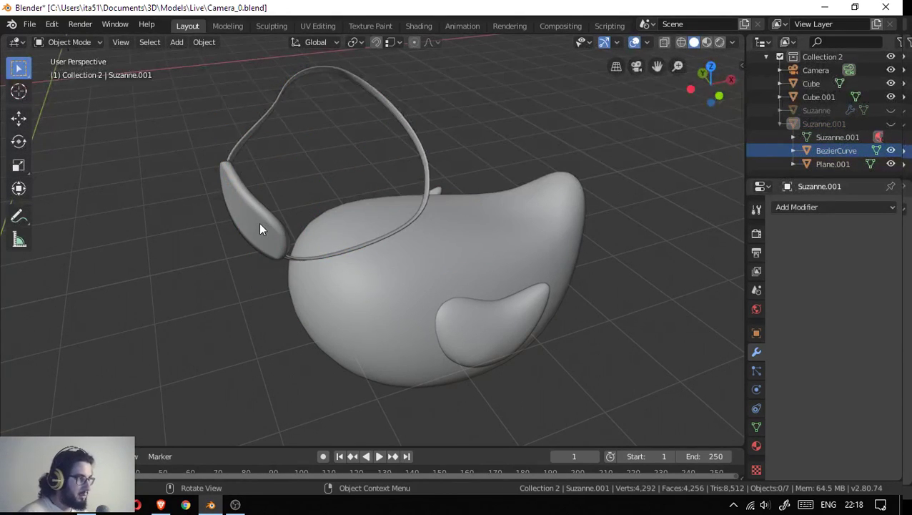
{"action": "left_click", "coordinate": [259, 222]}
{"action": "key", "text": "g"}
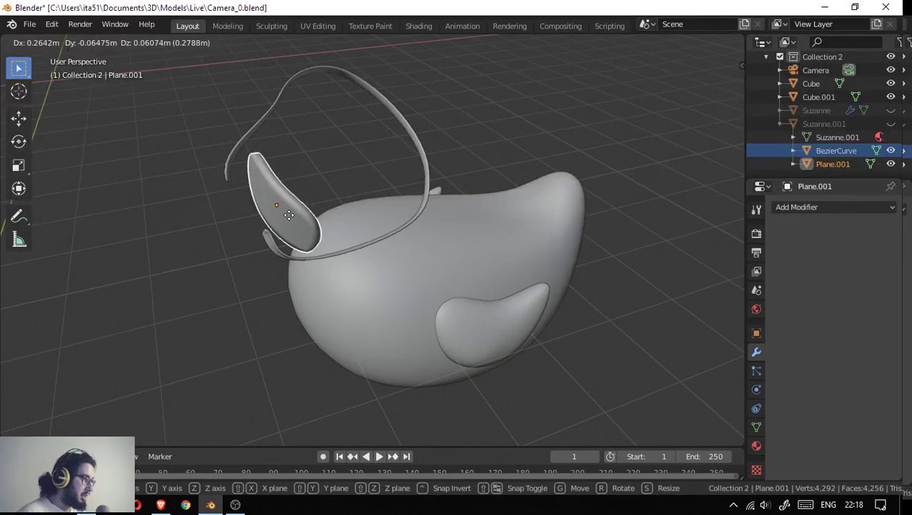
{"action": "right_click", "coordinate": [288, 215]}
{"action": "key", "text": "h"}
- Put the BezierCurve goggle strap into Edit Mode to show its mesh
{"action": "left_click_drag", "start_coordinate": [288, 215], "coordinate": [378, 273]}
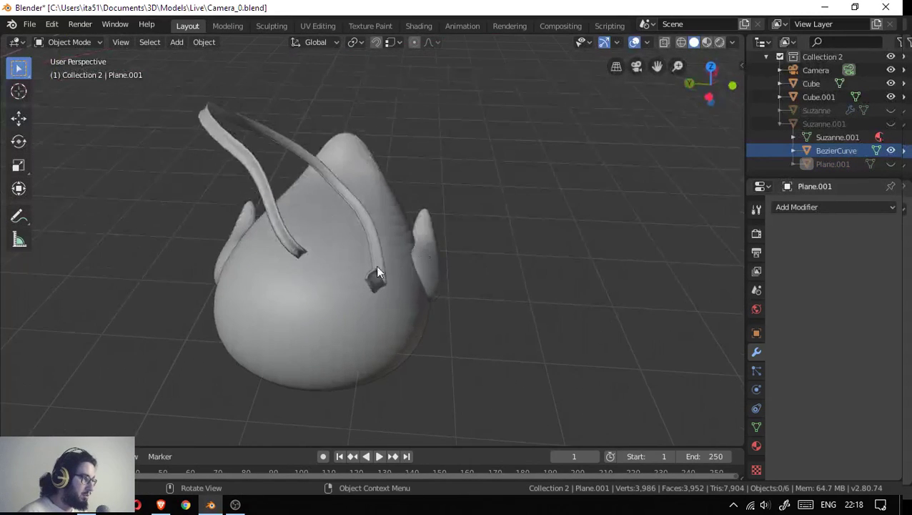
{"action": "left_click", "coordinate": [377, 276]}
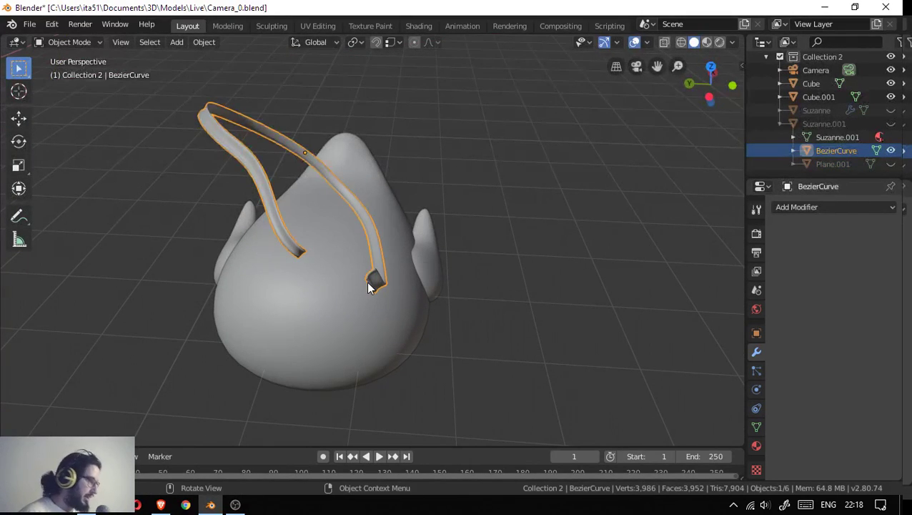
{"action": "key", "text": "Tab"}
{"action": "scroll", "scroll_direction": "up", "scroll_amount": 3}
{"action": "scroll", "scroll_direction": "up", "scroll_amount": 3}
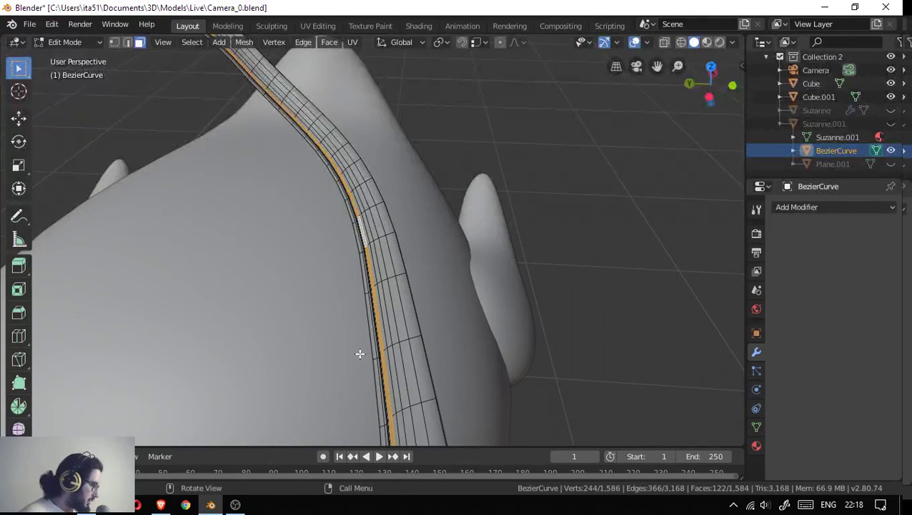
- Dissolve a grown edge-loop selection along the strap, then undo the dissolve
{"action": "left_click_drag", "start_coordinate": [358, 354], "coordinate": [508, 292]}
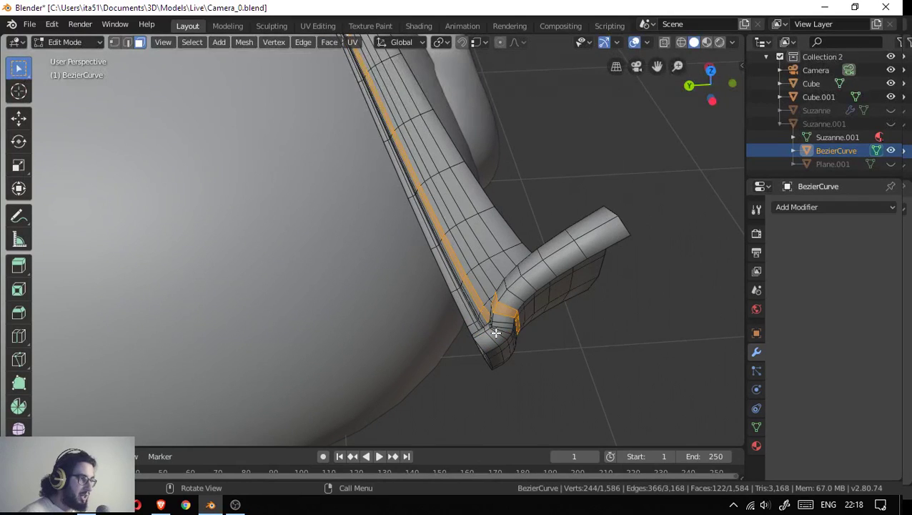
{"action": "scroll", "scroll_direction": "up", "scroll_amount": 3}
{"action": "scroll", "scroll_direction": "down", "scroll_amount": 3}
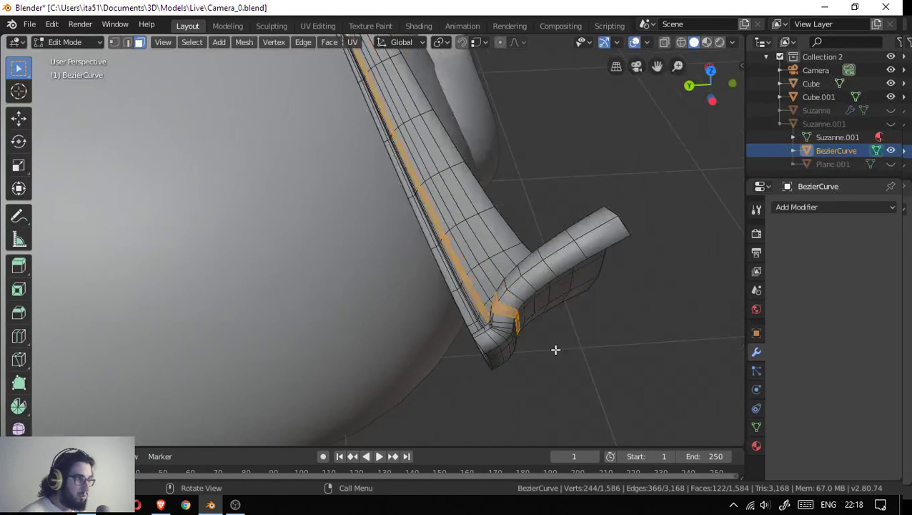
{"action": "scroll", "scroll_direction": "up", "scroll_amount": 3}
{"action": "scroll", "scroll_direction": "up", "scroll_amount": 3}
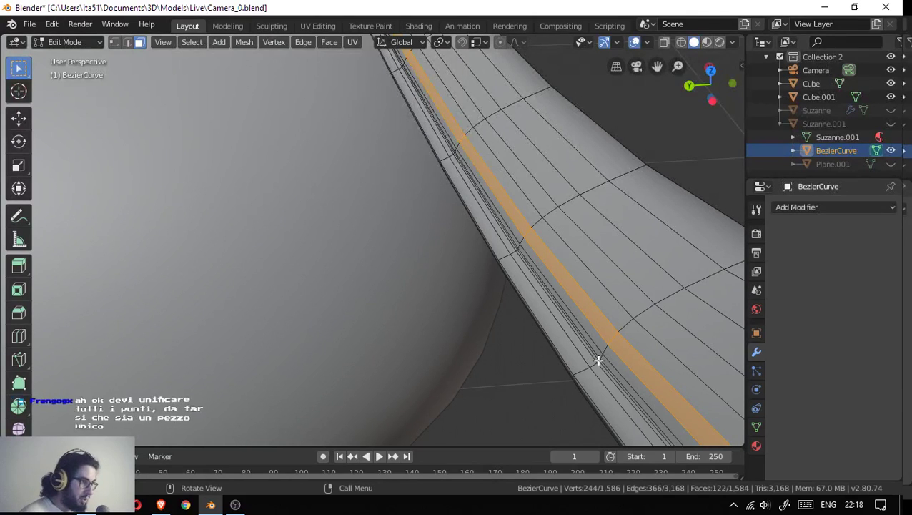
{"action": "key", "text": "2"}
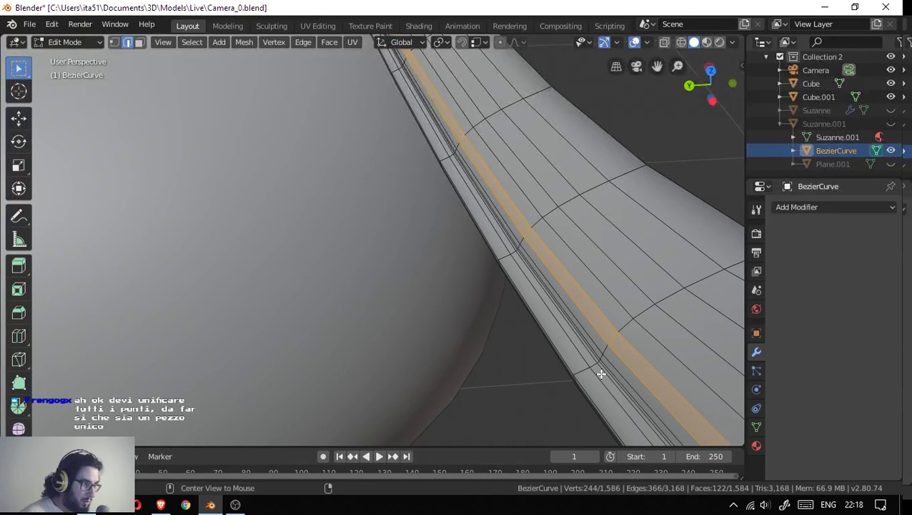
{"action": "left_click", "coordinate": [605, 375]}
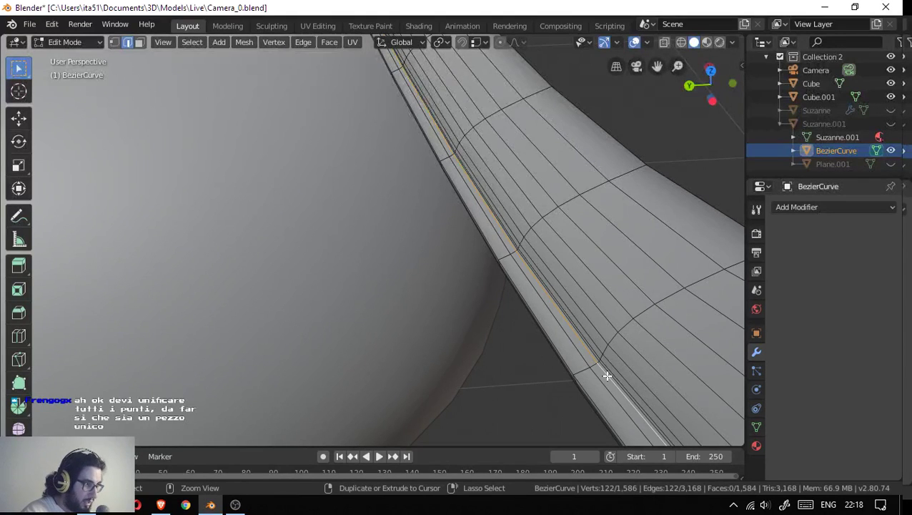
{"action": "key", "text": "ctrl+KP_Add"}
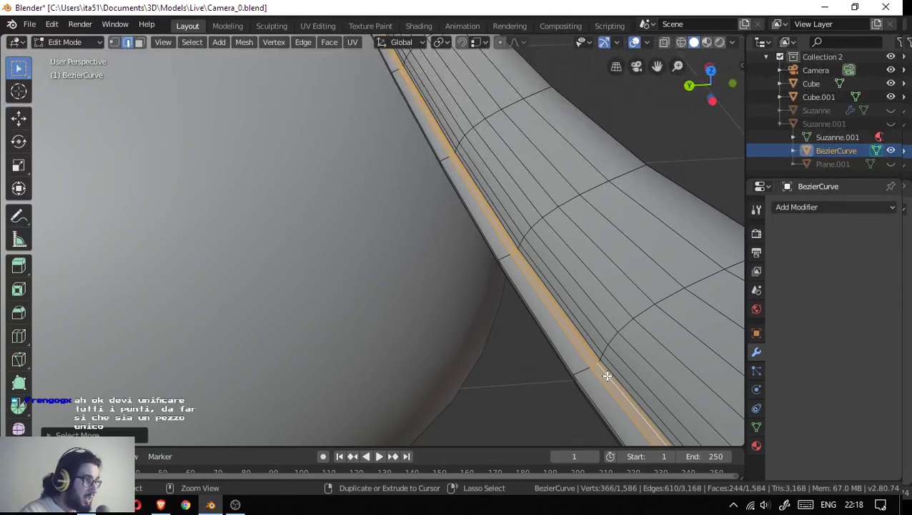
{"action": "key", "text": "x"}
{"action": "left_click", "coordinate": [605, 374]}
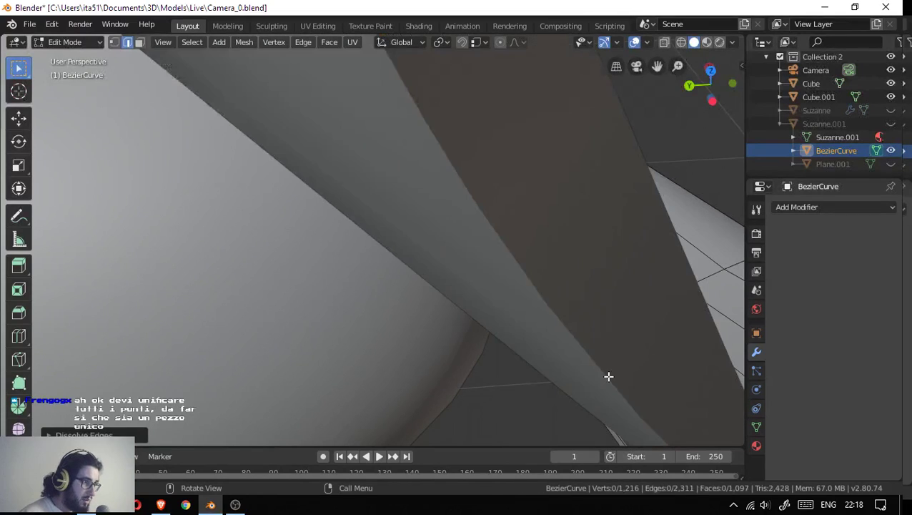
{"action": "scroll", "scroll_direction": "down", "scroll_amount": 3}
{"action": "left_click_drag", "start_coordinate": [545, 372], "coordinate": [358, 291]}
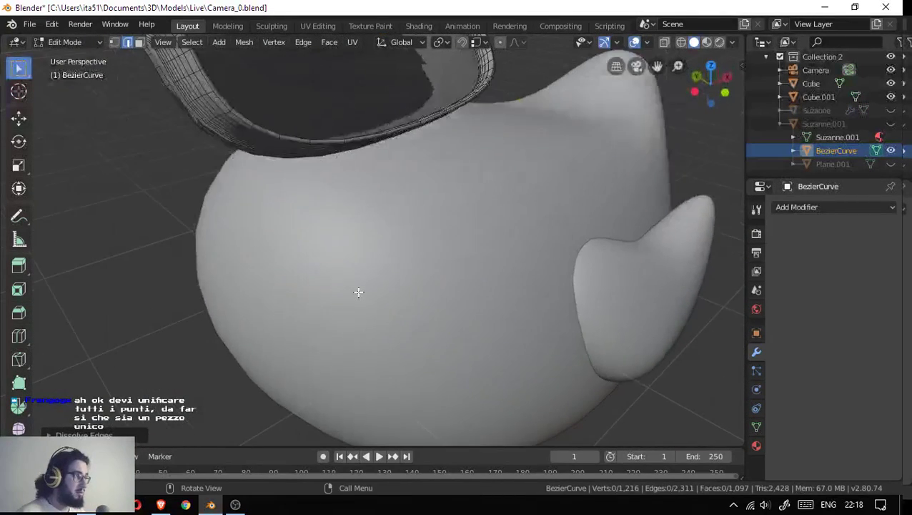
{"action": "scroll", "scroll_direction": "down", "scroll_amount": 3}
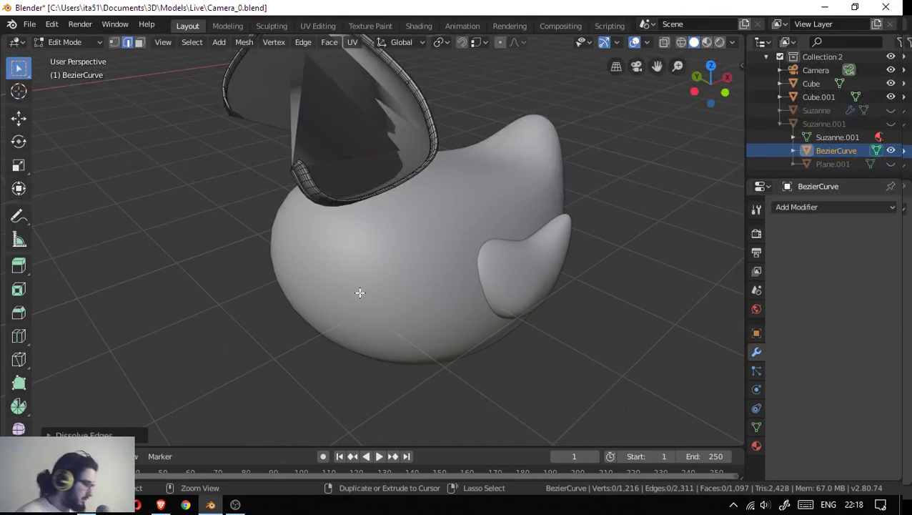
{"action": "key", "text": "ctrl+z"}
- Dissolve a single lengthwise edge loop along the strap
{"action": "scroll", "scroll_direction": "up", "scroll_amount": 3}
{"action": "left_click_drag", "start_coordinate": [309, 167], "coordinate": [516, 186]}
{"action": "scroll", "scroll_direction": "up", "scroll_amount": 3}
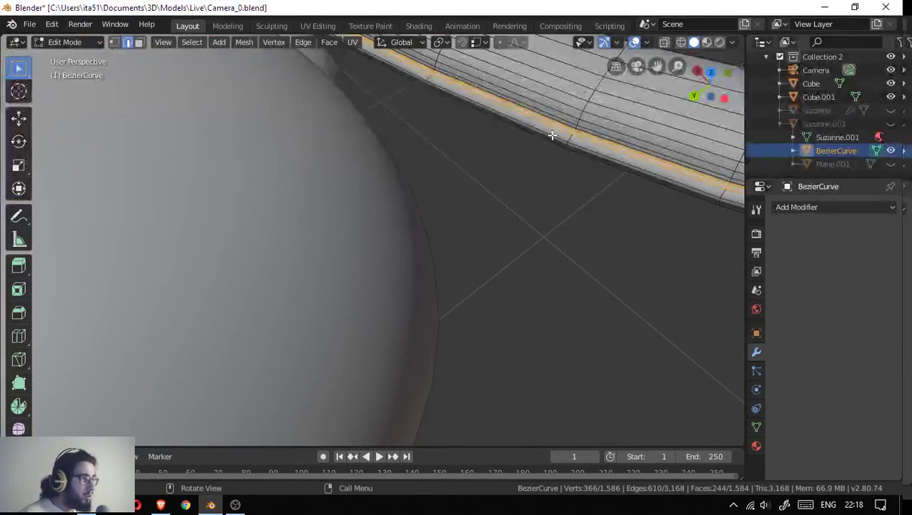
{"action": "left_click", "coordinate": [554, 127]}
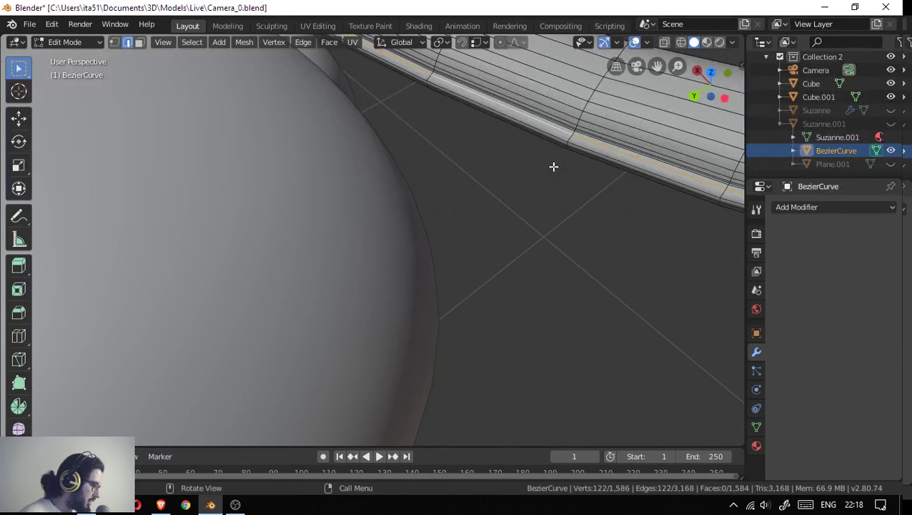
{"action": "key", "text": "x"}
{"action": "left_click", "coordinate": [553, 167]}
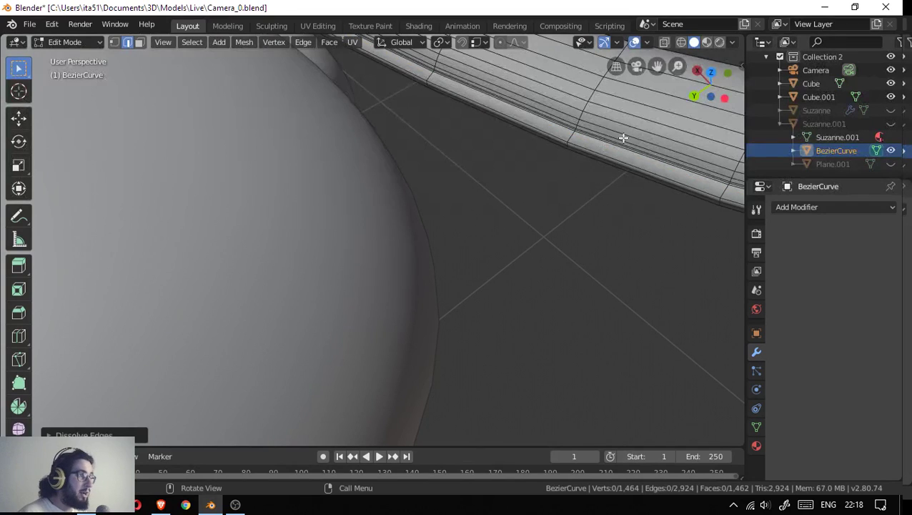
{"action": "scroll", "scroll_direction": "up", "scroll_amount": 3}
- Select three neighbouring lengthwise edge loops on the strap and dissolve them
{"action": "left_click_drag", "start_coordinate": [618, 143], "coordinate": [514, 223]}
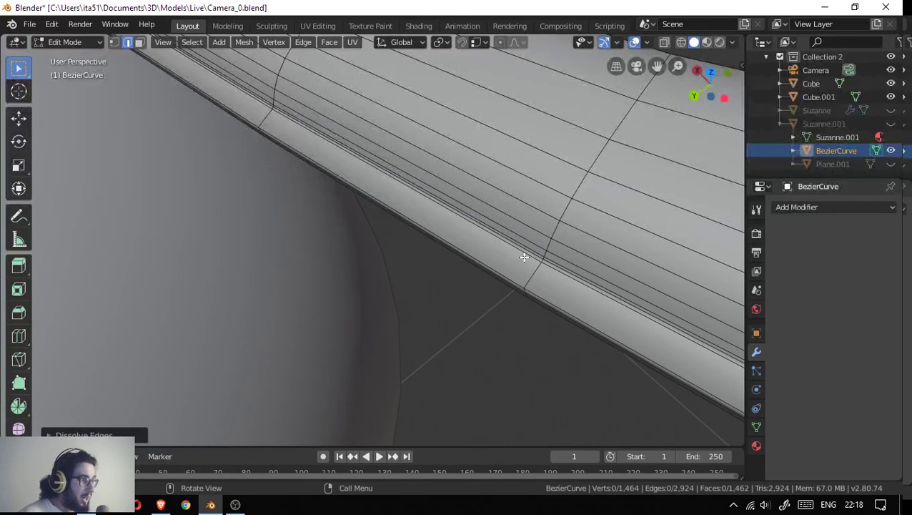
{"action": "left_click", "coordinate": [526, 255]}
{"action": "left_click", "coordinate": [529, 249]}
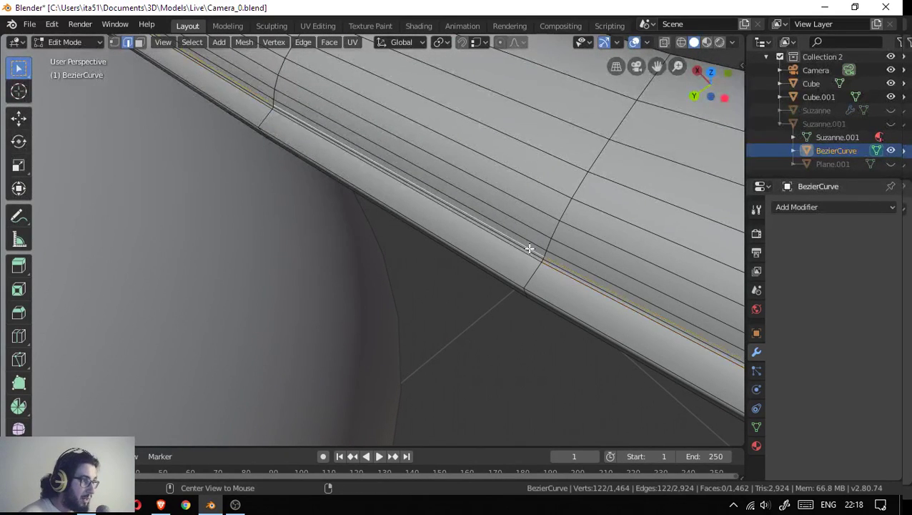
{"action": "key", "text": "alt+a"}
{"action": "left_click", "coordinate": [529, 250]}
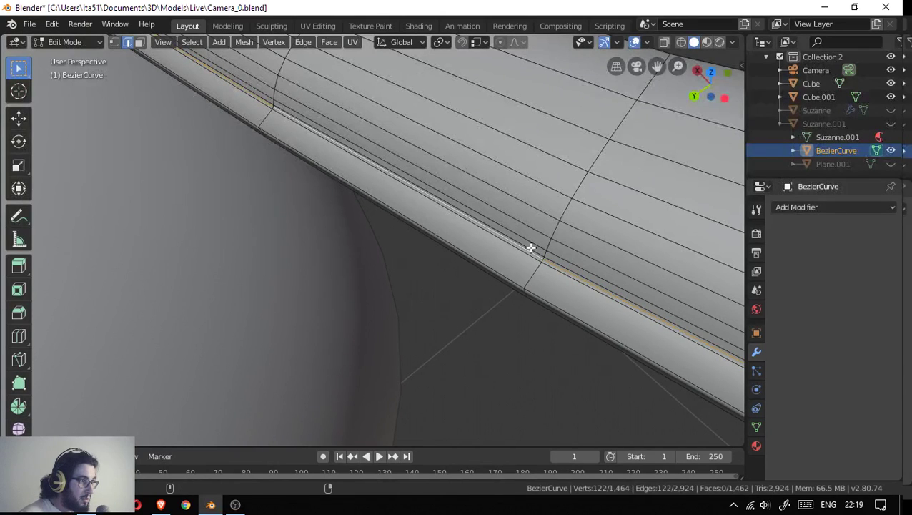
{"action": "left_click", "coordinate": [530, 246]}
{"action": "scroll", "scroll_direction": "up", "scroll_amount": 3}
{"action": "scroll", "scroll_direction": "down", "scroll_amount": 3}
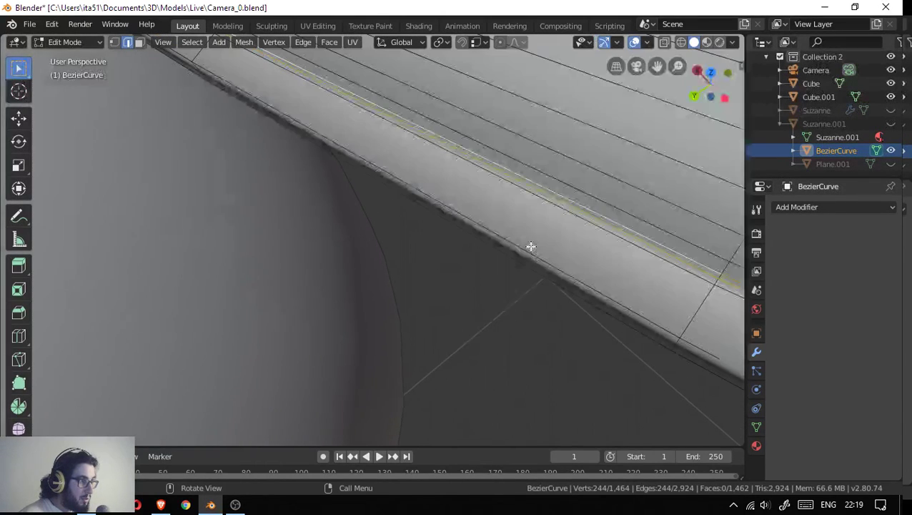
{"action": "left_click", "coordinate": [587, 223]}
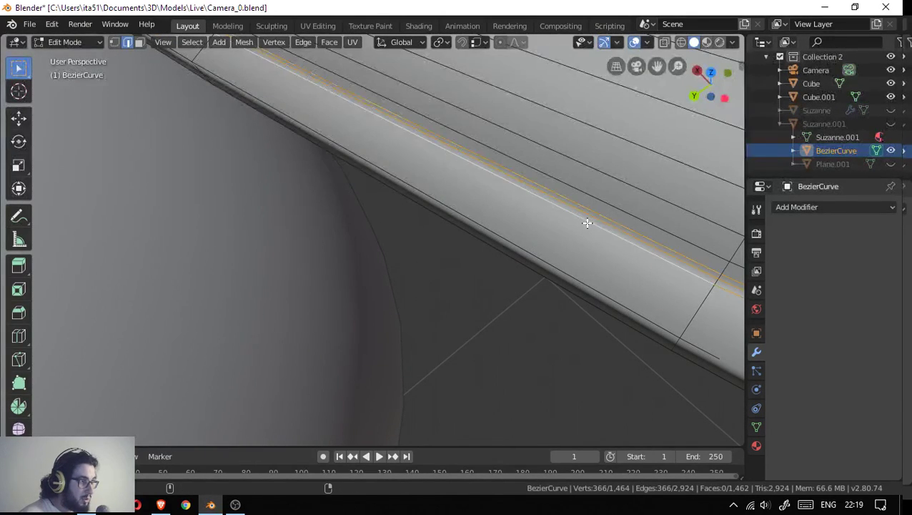
{"action": "left_click_drag", "start_coordinate": [587, 220], "coordinate": [584, 216]}
{"action": "key", "text": "x"}
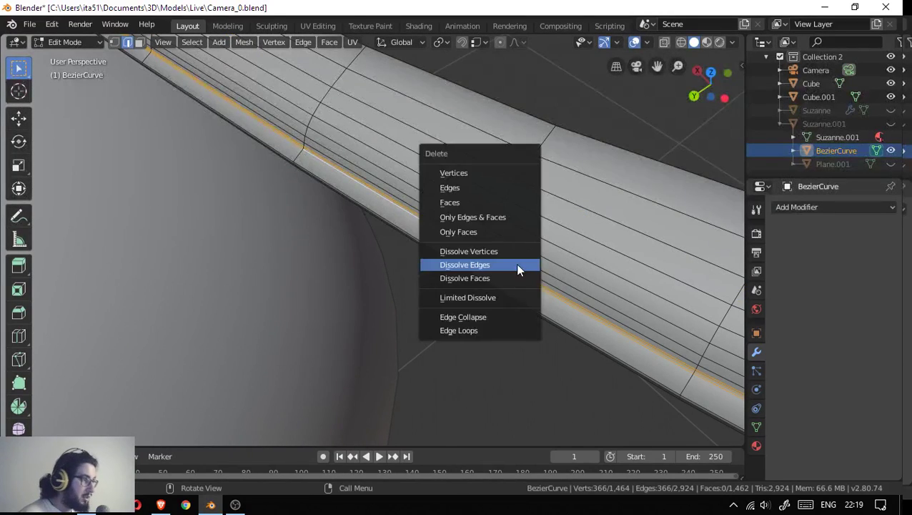
{"action": "left_click", "coordinate": [516, 266]}
- Dissolve another lengthwise edge loop running along the strip
{"action": "left_click_drag", "start_coordinate": [517, 266], "coordinate": [488, 275]}
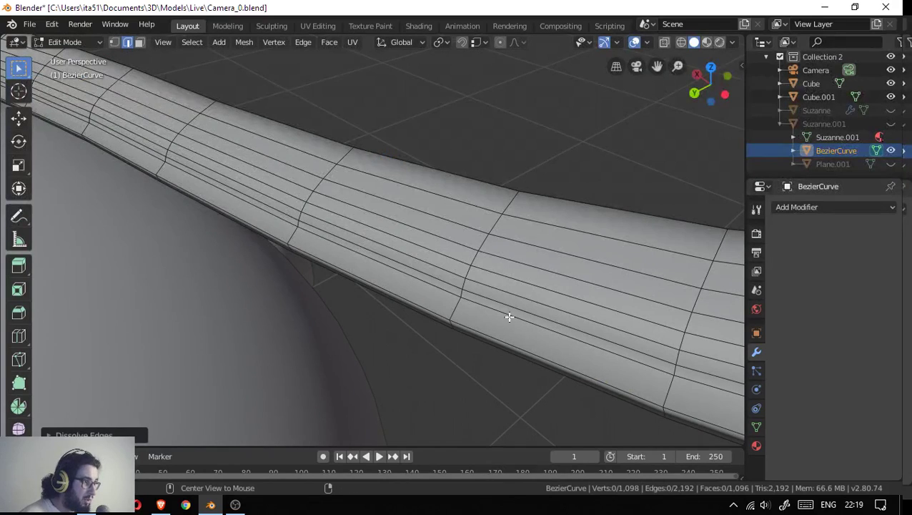
{"action": "left_click", "coordinate": [509, 311]}
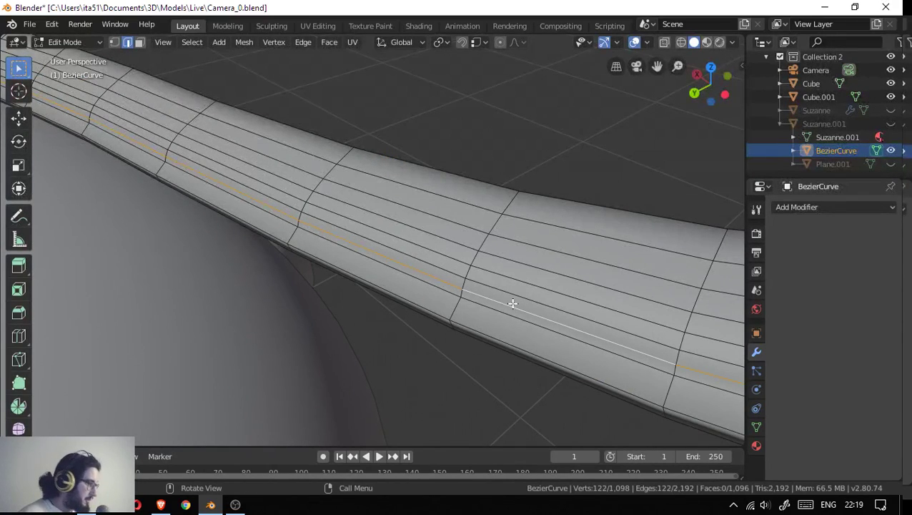
{"action": "key", "text": "x"}
{"action": "left_click", "coordinate": [511, 302]}
- Dissolve five more lengthwise edge loops at once, leaving the strip at 366 vertices
{"action": "left_click_drag", "start_coordinate": [513, 305], "coordinate": [529, 244]}
{"action": "left_click_drag", "start_coordinate": [471, 185], "coordinate": [558, 301]}
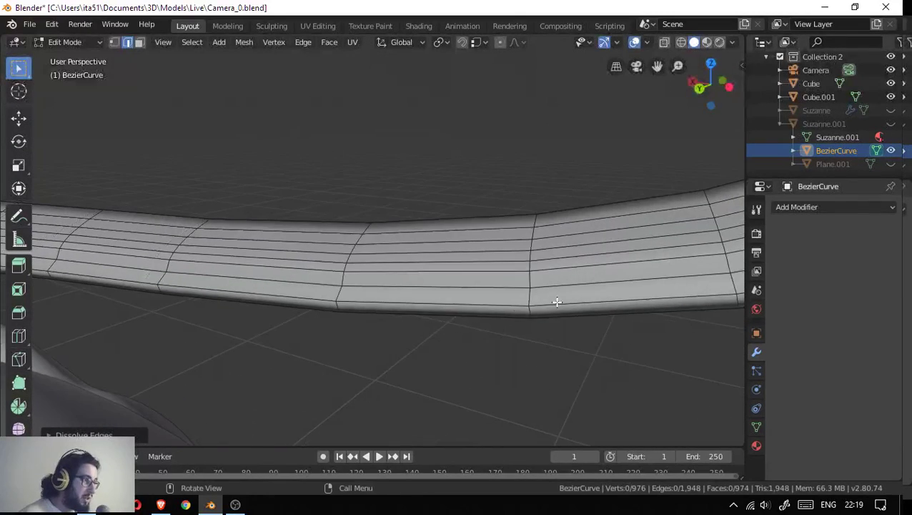
{"action": "left_click", "coordinate": [568, 285]}
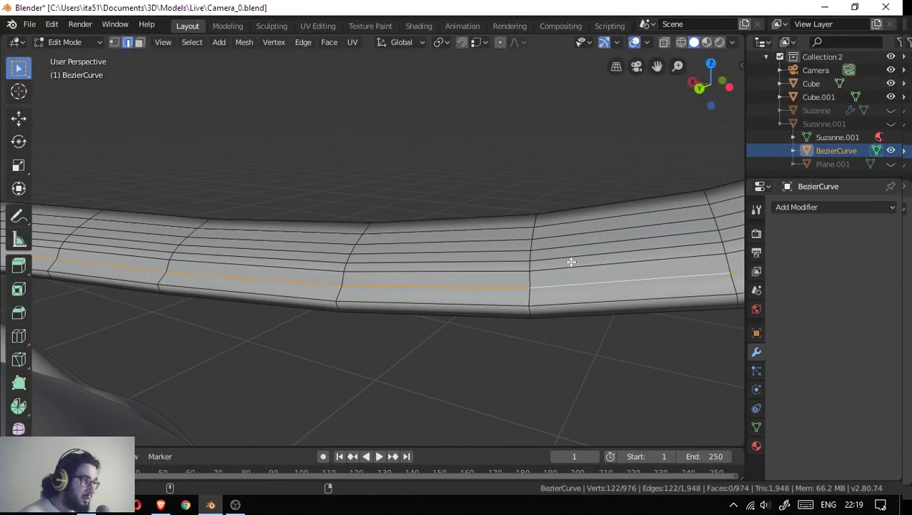
{"action": "left_click", "coordinate": [571, 259]}
{"action": "left_click", "coordinate": [574, 234]}
{"action": "left_click_drag", "start_coordinate": [574, 233], "coordinate": [502, 291]}
{"action": "left_click", "coordinate": [508, 341]}
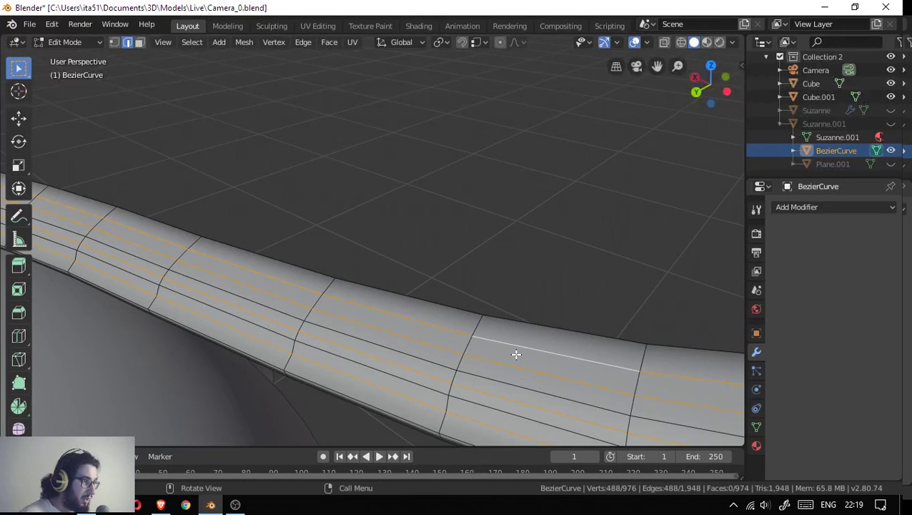
{"action": "left_click", "coordinate": [500, 407]}
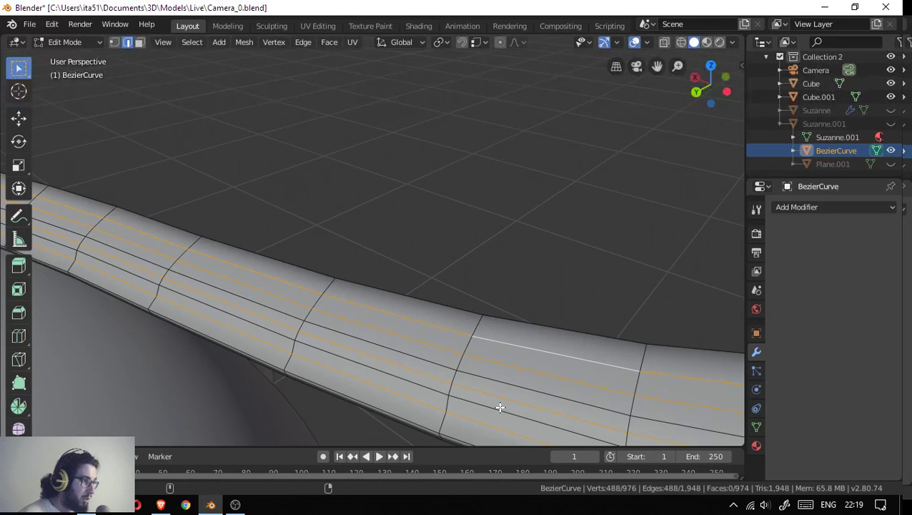
{"action": "left_click_drag", "start_coordinate": [500, 407], "coordinate": [443, 314]}
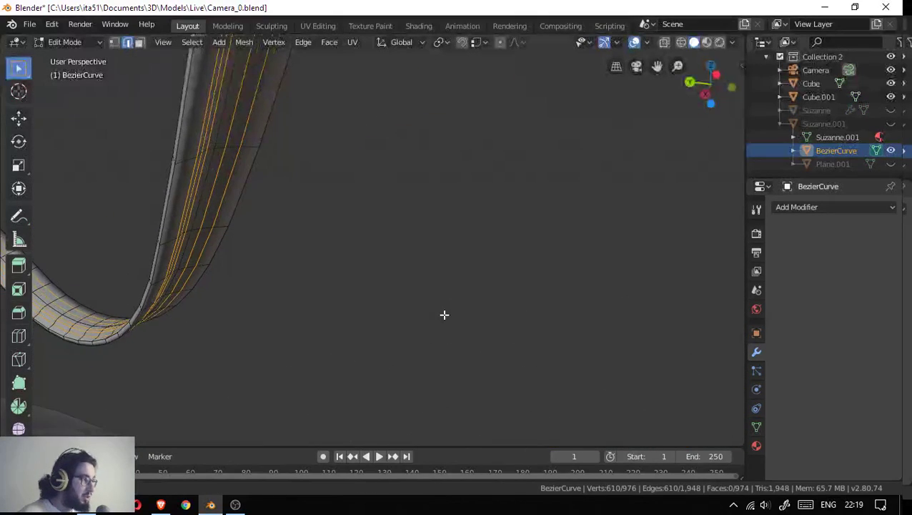
{"action": "key", "text": "x"}
{"action": "left_click", "coordinate": [443, 314]}
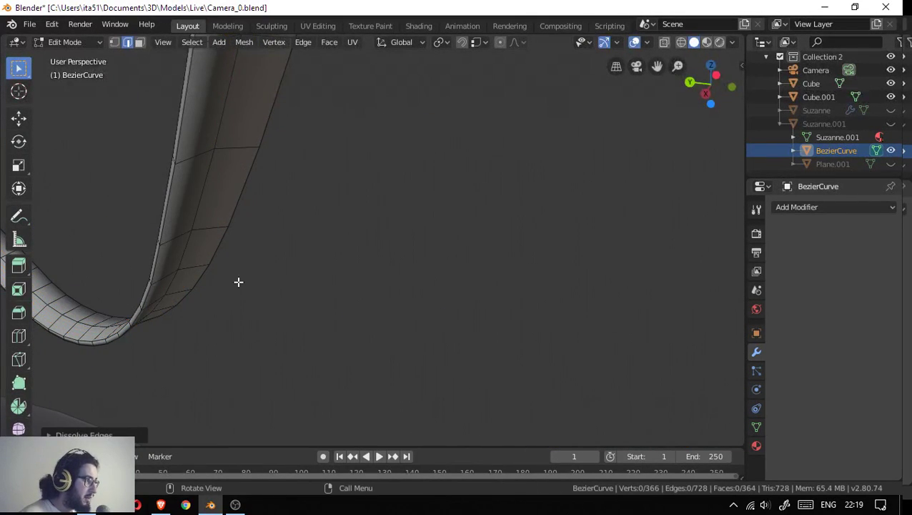
{"action": "left_click_drag", "start_coordinate": [238, 281], "coordinate": [346, 322]}
{"action": "scroll", "scroll_direction": "up", "scroll_amount": 3}
- In face select mode, delete the two end-cap faces at the strip's near end
{"action": "left_click", "coordinate": [352, 334]}
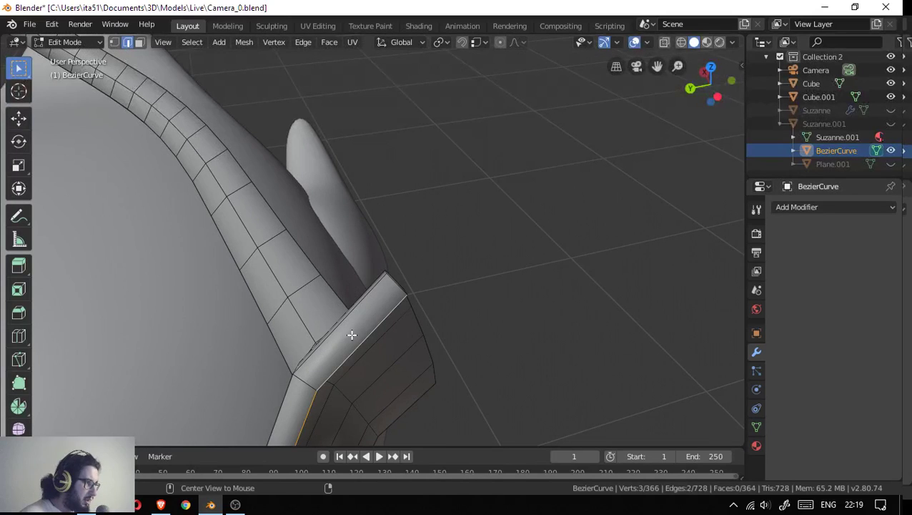
{"action": "key", "text": "3"}
{"action": "left_click", "coordinate": [320, 352]}
{"action": "left_click", "coordinate": [287, 406]}
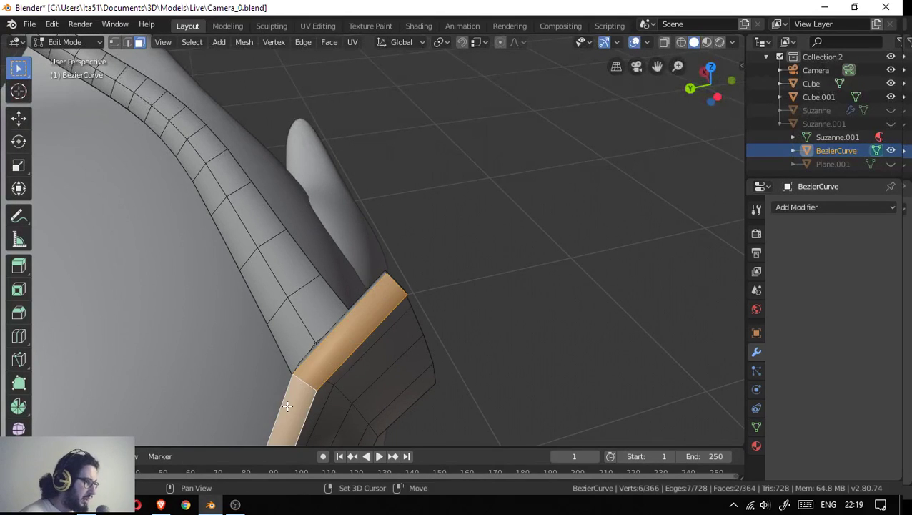
{"action": "key", "text": "x"}
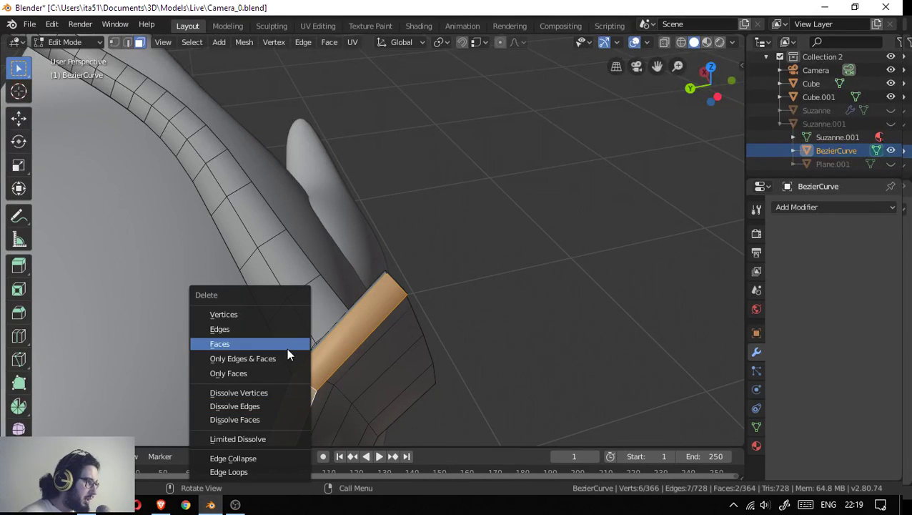
{"action": "left_click", "coordinate": [287, 344]}
- Delete the two tip faces at the strip's other end
{"action": "left_click_drag", "start_coordinate": [286, 346], "coordinate": [171, 179]}
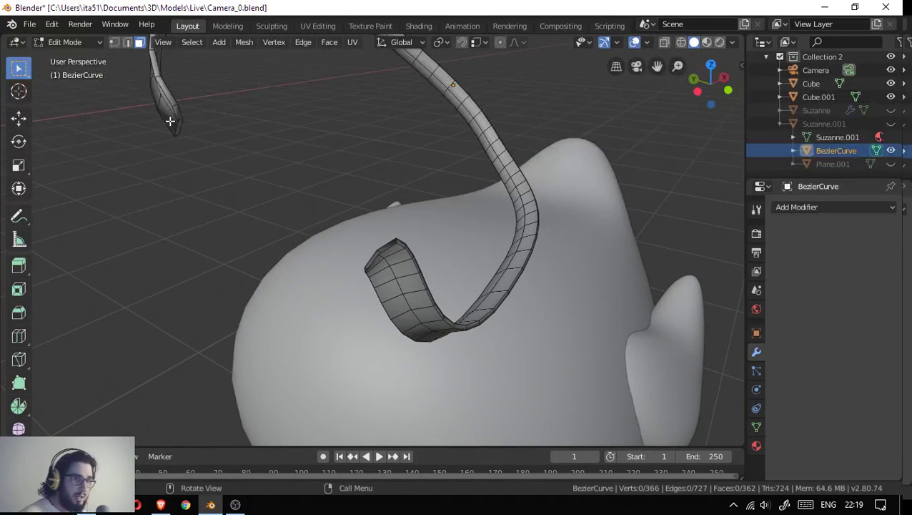
{"action": "left_click_drag", "start_coordinate": [170, 121], "coordinate": [289, 260]}
{"action": "left_click_drag", "start_coordinate": [379, 322], "coordinate": [162, 184]}
{"action": "left_click", "coordinate": [213, 166]}
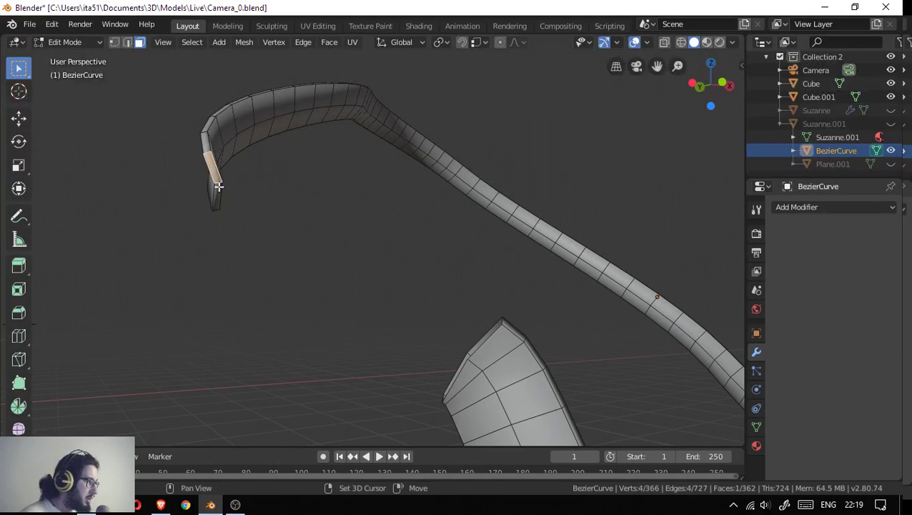
{"action": "left_click", "coordinate": [218, 187]}
{"action": "key", "text": "x"}
{"action": "left_click", "coordinate": [220, 188]}
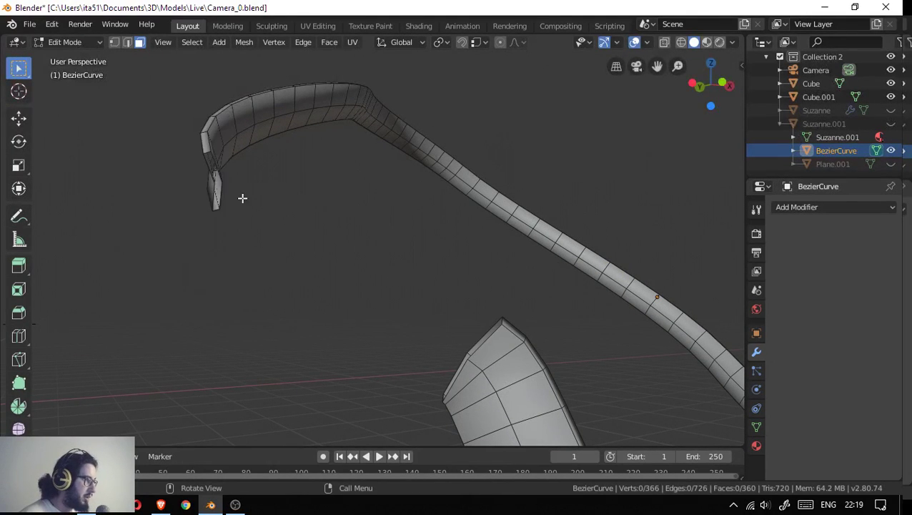
- Select the face loops along the strip and try an extrusion, then undo it
{"action": "left_click_drag", "start_coordinate": [242, 197], "coordinate": [325, 170]}
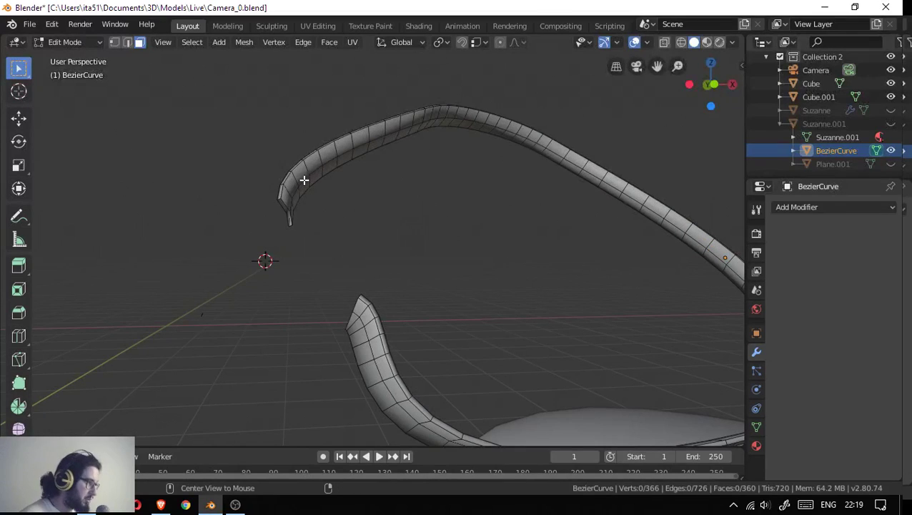
{"action": "left_click", "coordinate": [302, 177]}
{"action": "left_click", "coordinate": [296, 183]}
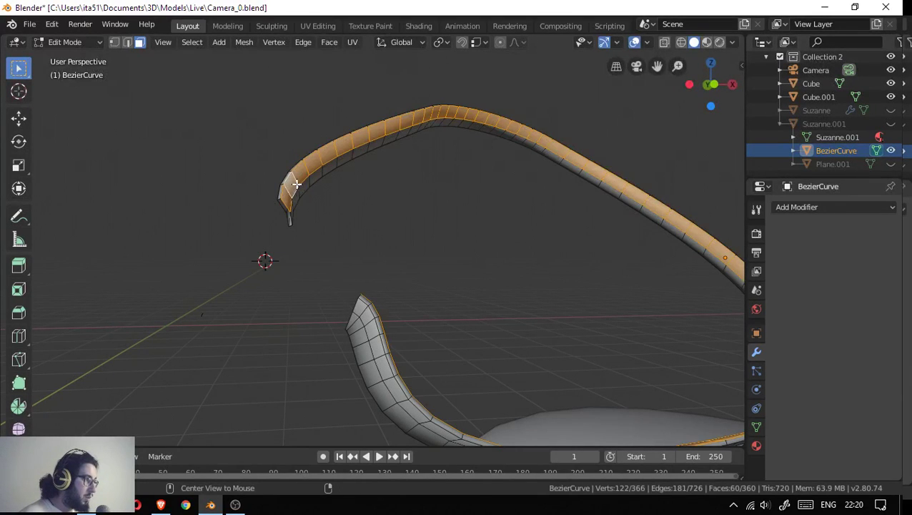
{"action": "left_click", "coordinate": [304, 191]}
{"action": "left_click", "coordinate": [294, 198]}
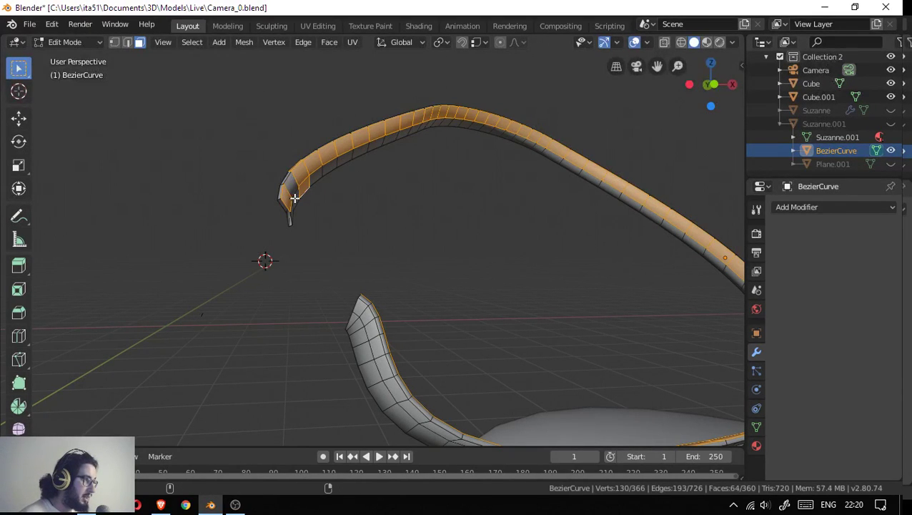
{"action": "left_click", "coordinate": [297, 201]}
{"action": "left_click_drag", "start_coordinate": [296, 199], "coordinate": [439, 236]}
{"action": "left_click", "coordinate": [380, 156]}
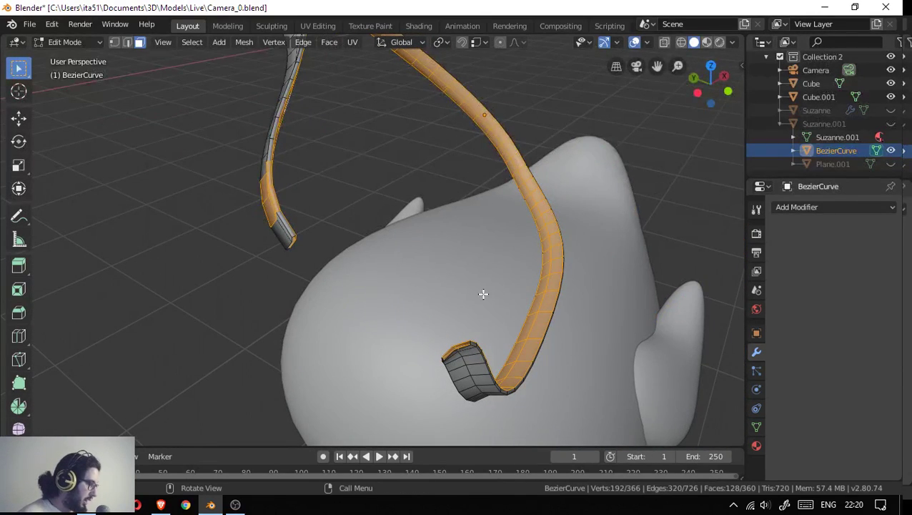
{"action": "key", "text": "e"}
{"action": "right_click", "coordinate": [501, 305]}
{"action": "key", "text": "s"}
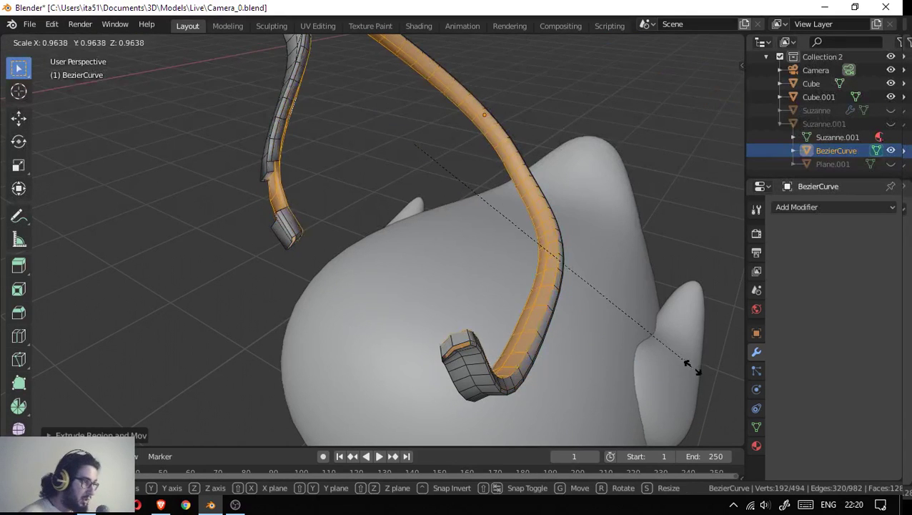
{"action": "right_click", "coordinate": [623, 356]}
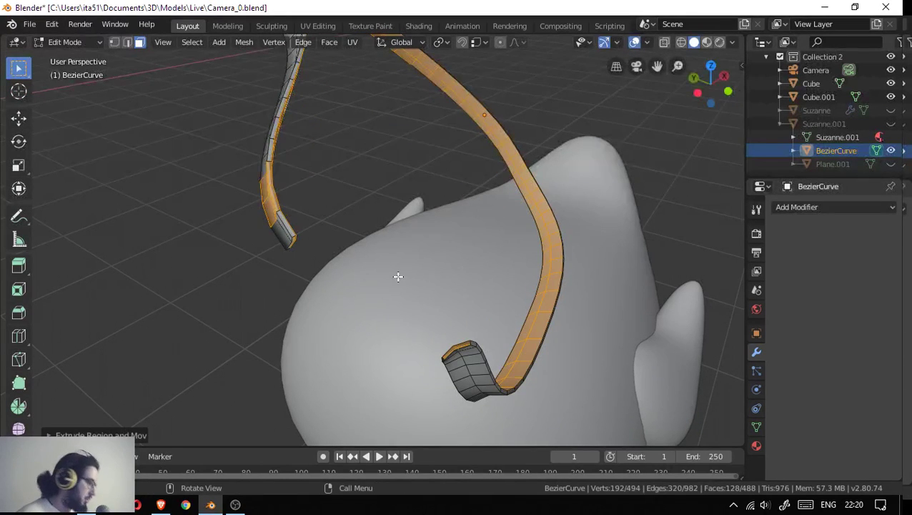
{"action": "key", "text": "ctrl+z"}
{"action": "key", "text": "ctrl+z"}
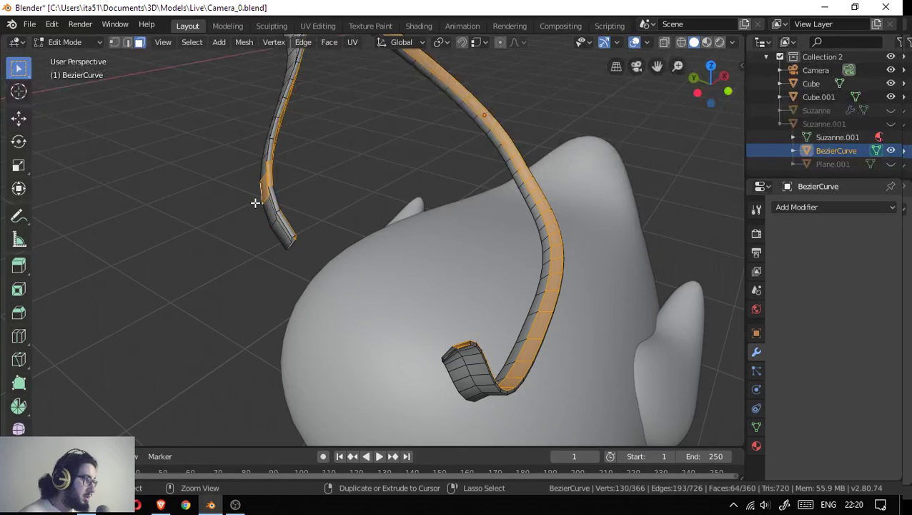
- Adjust the strip face selection, extrude it in place and scale it to about 0.8
{"action": "left_click", "coordinate": [256, 203]}
{"action": "left_click", "coordinate": [255, 203]}
{"action": "left_click_drag", "start_coordinate": [298, 191], "coordinate": [194, 144]}
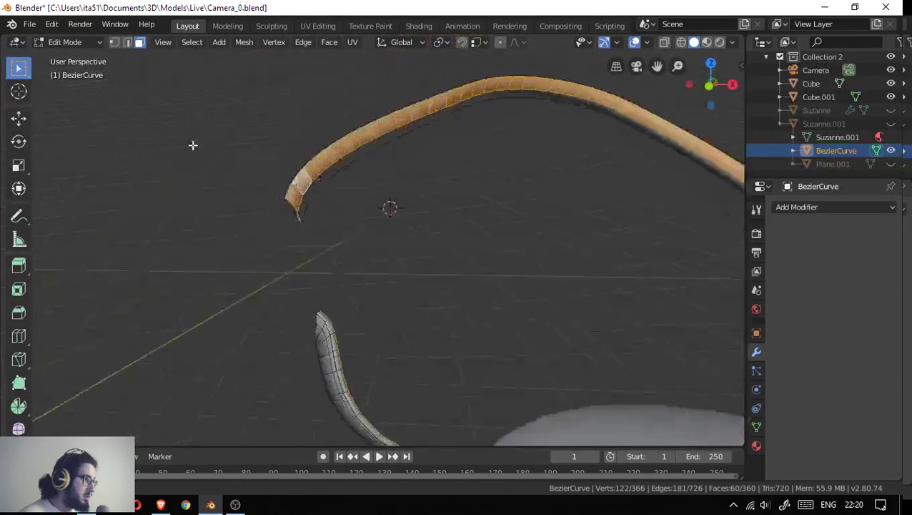
{"action": "left_click", "coordinate": [340, 182]}
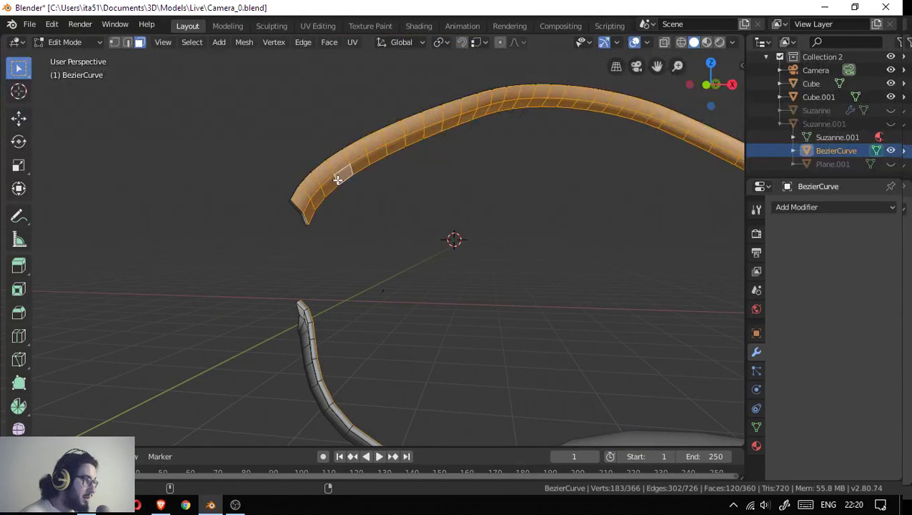
{"action": "left_click_drag", "start_coordinate": [339, 177], "coordinate": [475, 230]}
{"action": "key", "text": "e"}
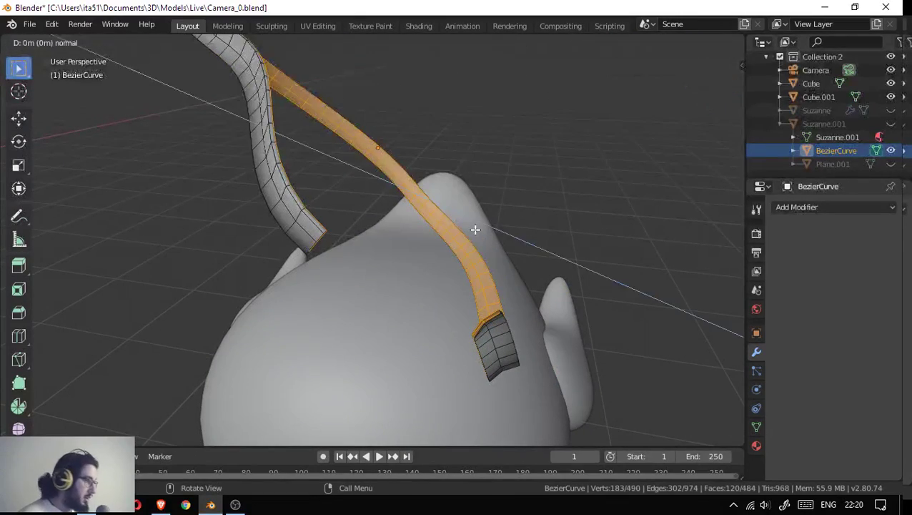
{"action": "right_click", "coordinate": [476, 229]}
{"action": "key", "text": "s"}
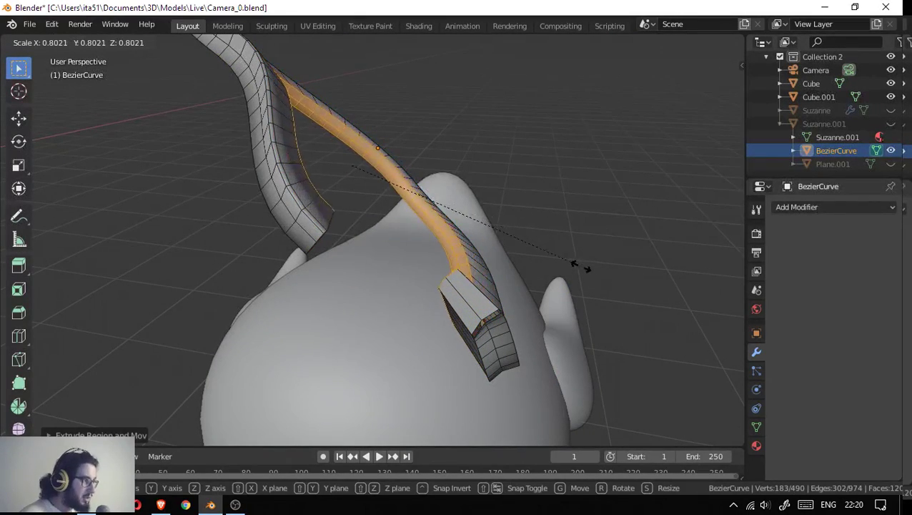
{"action": "left_click", "coordinate": [522, 255]}
{"action": "key", "text": "KP_Decimal"}
{"action": "left_click_drag", "start_coordinate": [381, 244], "coordinate": [216, 215]}
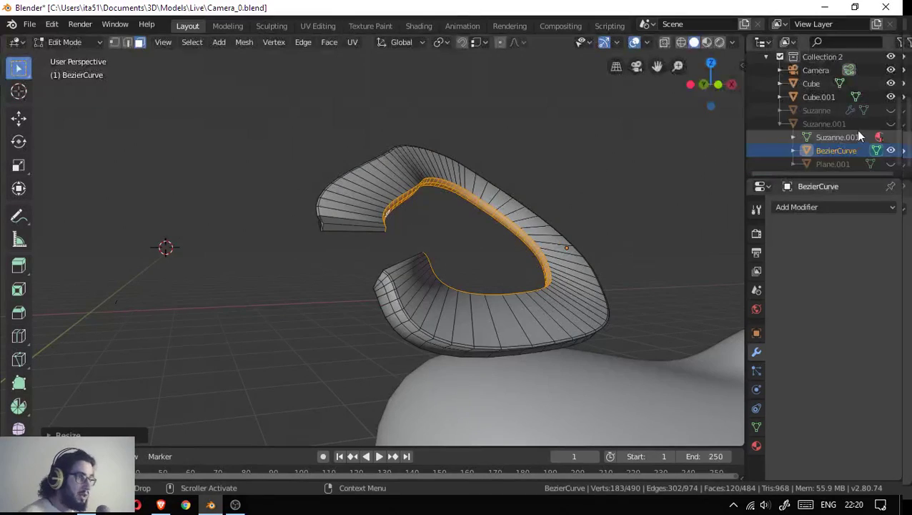
- Unhide the Suzanne.001 monkey head and the Plane.001 ear pads
{"action": "left_click", "coordinate": [891, 123]}
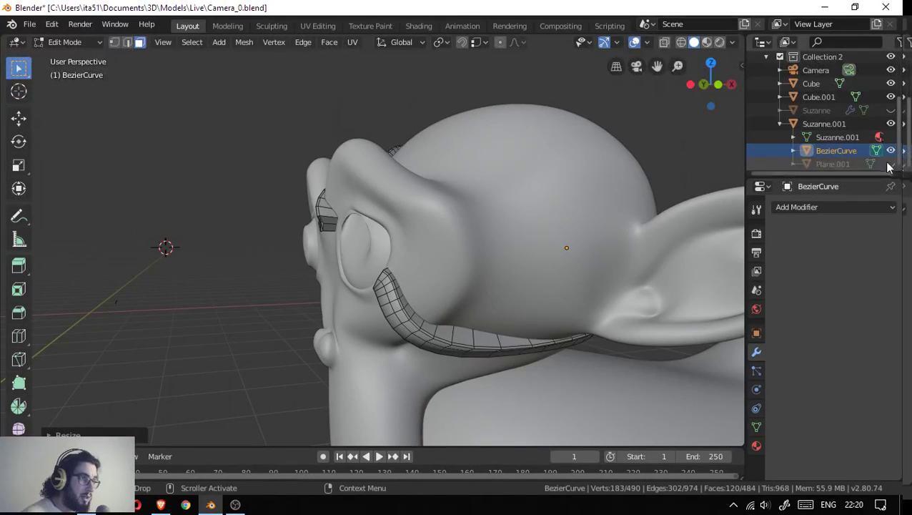
{"action": "left_click", "coordinate": [890, 163]}
{"action": "left_click_drag", "start_coordinate": [600, 272], "coordinate": [635, 283]}
{"action": "left_click", "coordinate": [412, 220]}
{"action": "scroll", "scroll_direction": "up", "scroll_amount": 3}
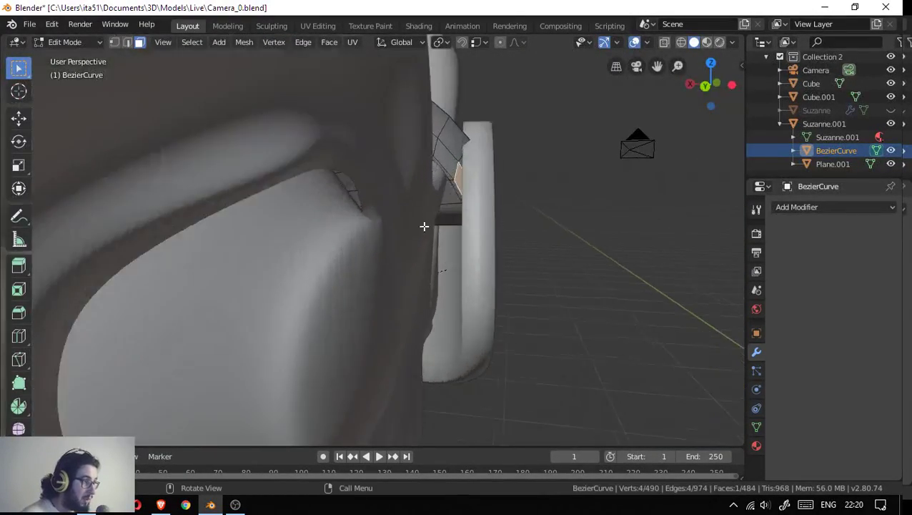
{"action": "left_click_drag", "start_coordinate": [472, 214], "coordinate": [466, 185]}
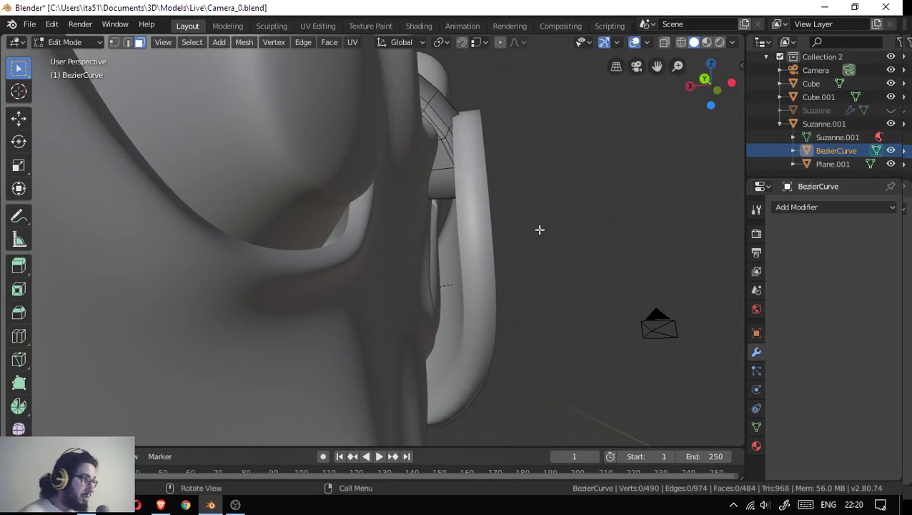
- Leave the band's Edit Mode, then briefly enter and exit Edit Mode on Plane.001
{"action": "key", "text": "Tab"}
{"action": "left_click", "coordinate": [488, 224]}
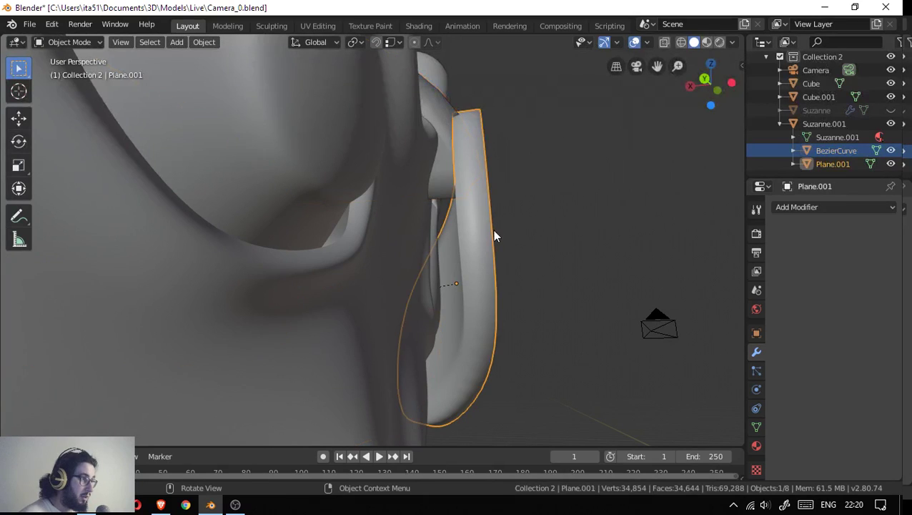
{"action": "key", "text": "ctrl+Tab"}
{"action": "left_click", "coordinate": [639, 244]}
{"action": "left_click_drag", "start_coordinate": [438, 257], "coordinate": [271, 293]}
{"action": "scroll", "scroll_direction": "down", "scroll_amount": 3}
{"action": "key", "text": "Tab"}
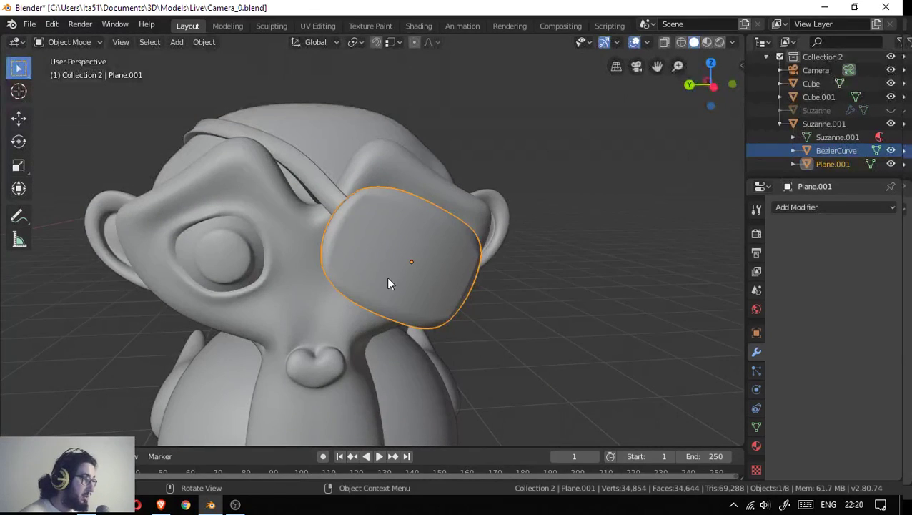
- Hide the monkey head and open Plane.001 in Edit Mode with a face loop selected
{"action": "left_click", "coordinate": [263, 243]}
{"action": "key", "text": "h"}
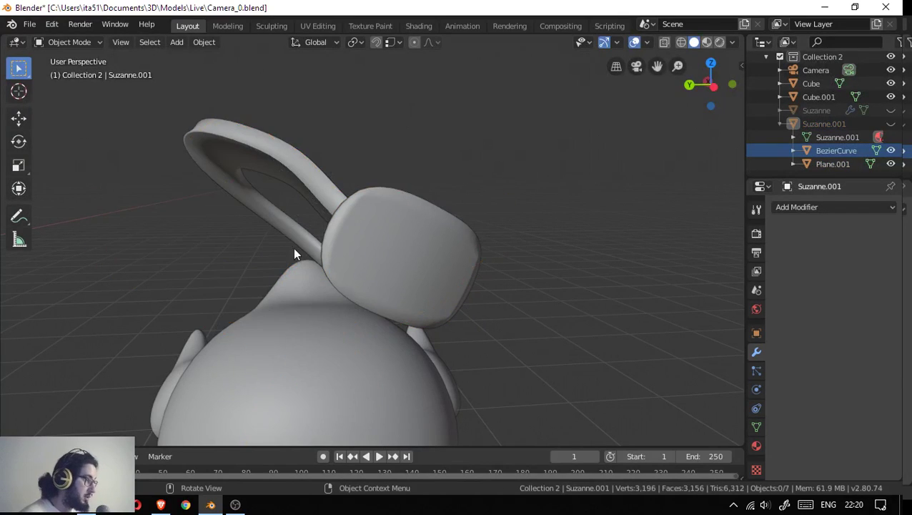
{"action": "left_click", "coordinate": [366, 271]}
{"action": "left_click_drag", "start_coordinate": [368, 275], "coordinate": [396, 227]}
{"action": "key", "text": "Tab"}
{"action": "scroll", "scroll_direction": "up", "scroll_amount": 3}
{"action": "left_click", "coordinate": [312, 195]}
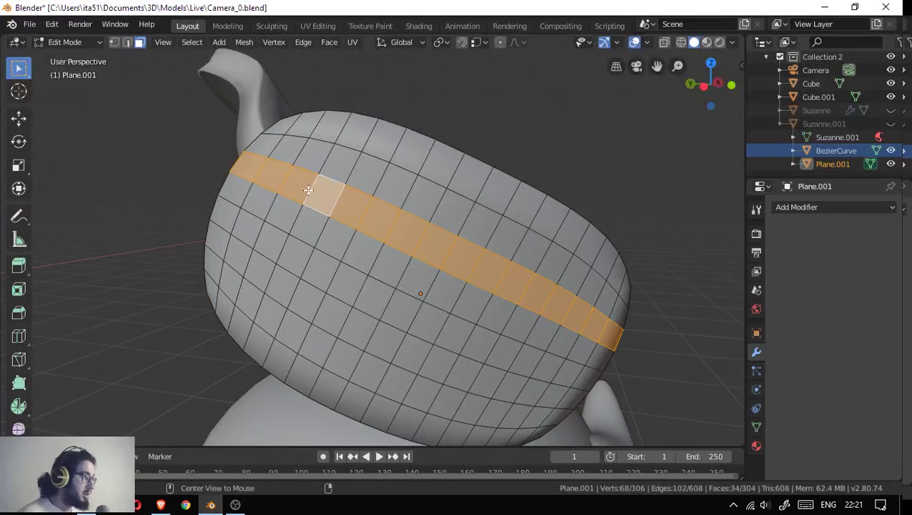
- In edge select mode, dissolve two edge loops across Plane.001
{"action": "key", "text": "2"}
{"action": "left_click", "coordinate": [315, 191]}
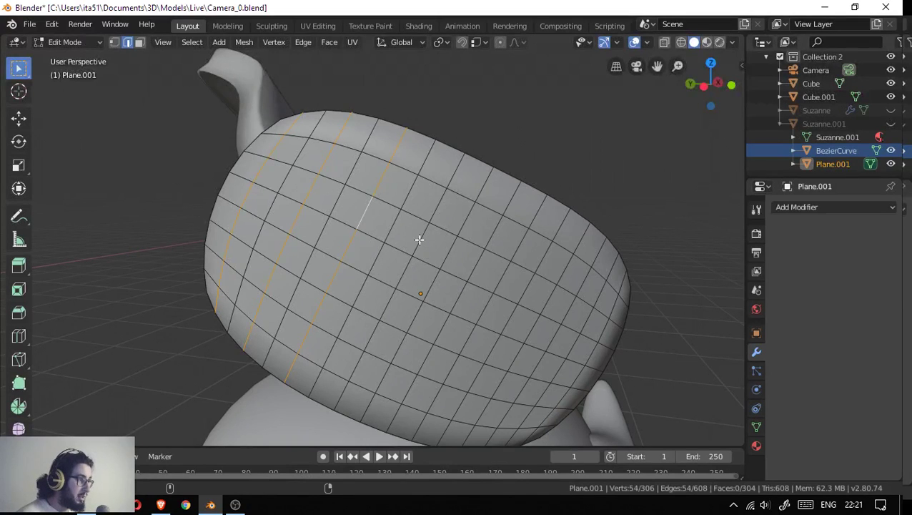
{"action": "left_click", "coordinate": [524, 294]}
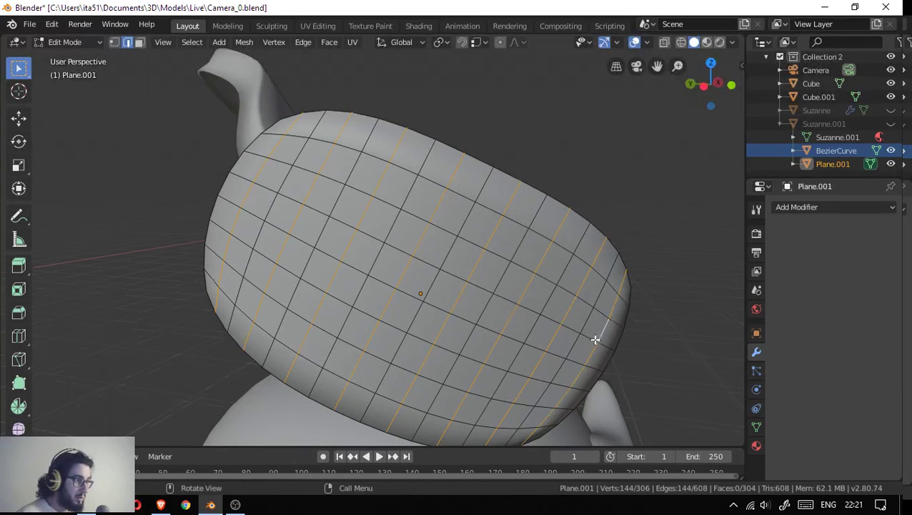
{"action": "left_click_drag", "start_coordinate": [596, 339], "coordinate": [539, 301]}
{"action": "key", "text": "x"}
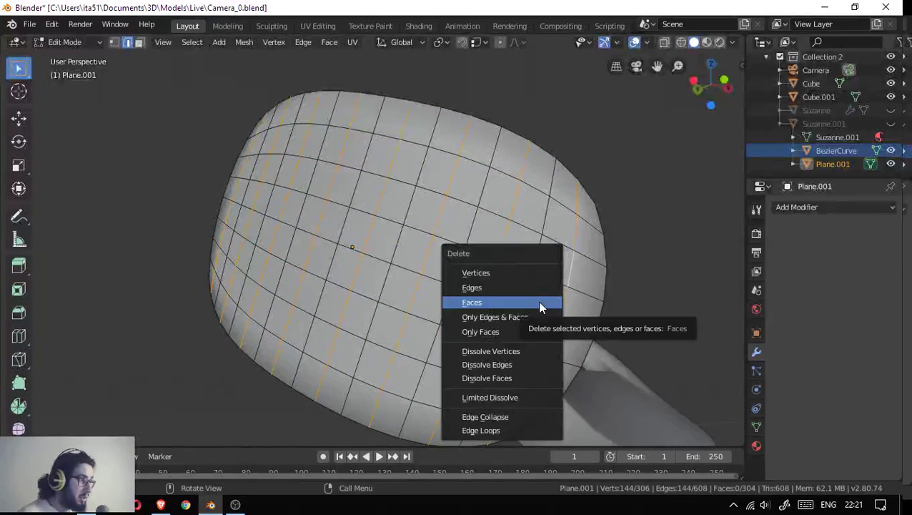
{"action": "key", "text": "Escape"}
{"action": "key", "text": "x"}
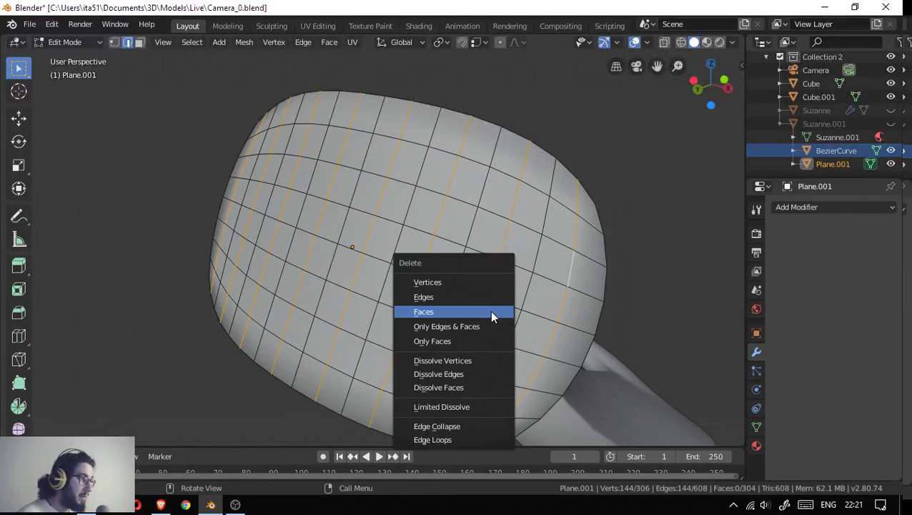
{"action": "left_click", "coordinate": [481, 373]}
- Select four more edge loops across the thinned Plane.001 mesh
{"action": "left_click_drag", "start_coordinate": [483, 335], "coordinate": [485, 208]}
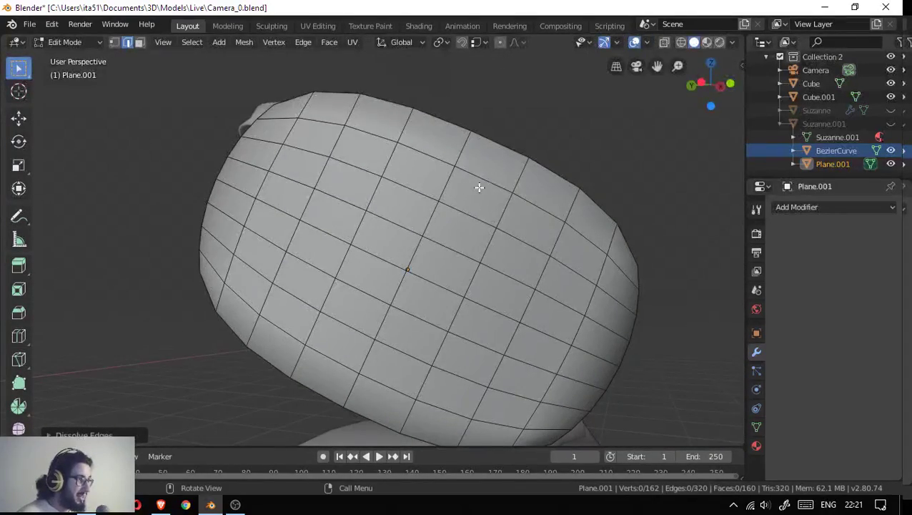
{"action": "left_click", "coordinate": [483, 181]}
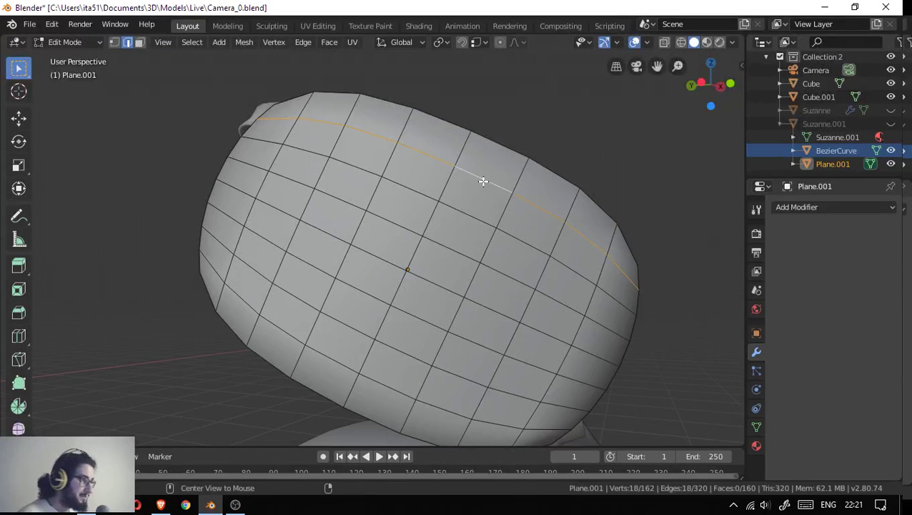
{"action": "left_click", "coordinate": [446, 248]}
{"action": "left_click", "coordinate": [422, 322]}
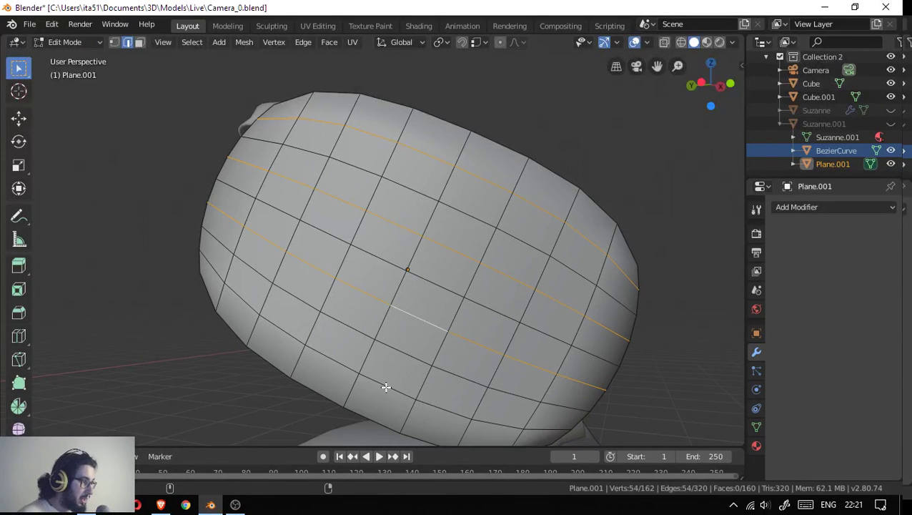
{"action": "left_click", "coordinate": [387, 382]}
{"action": "left_click_drag", "start_coordinate": [386, 385], "coordinate": [591, 299]}
- Dissolve the selected edge loops, then two more loops across Plane.001
{"action": "key", "text": "x"}
{"action": "left_click", "coordinate": [520, 359]}
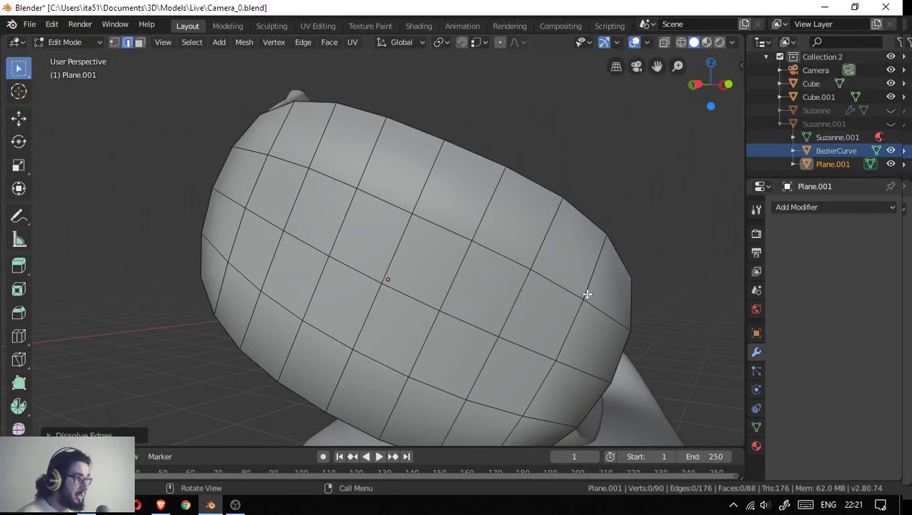
{"action": "left_click", "coordinate": [561, 289]}
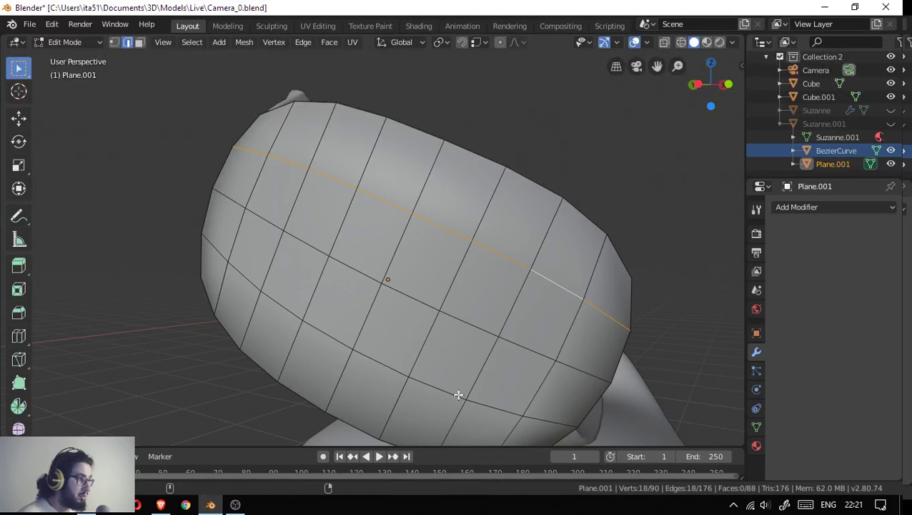
{"action": "left_click", "coordinate": [451, 397]}
{"action": "key", "text": "x"}
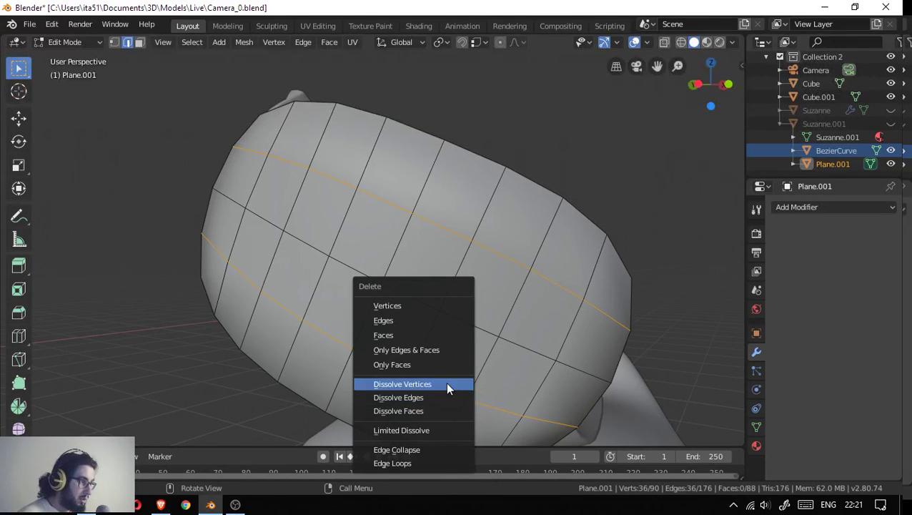
{"action": "left_click", "coordinate": [444, 397]}
- Dissolve three vertical edge loops on the Plane.001 mesh
{"action": "left_click_drag", "start_coordinate": [465, 355], "coordinate": [488, 317]}
{"action": "left_click", "coordinate": [543, 245]}
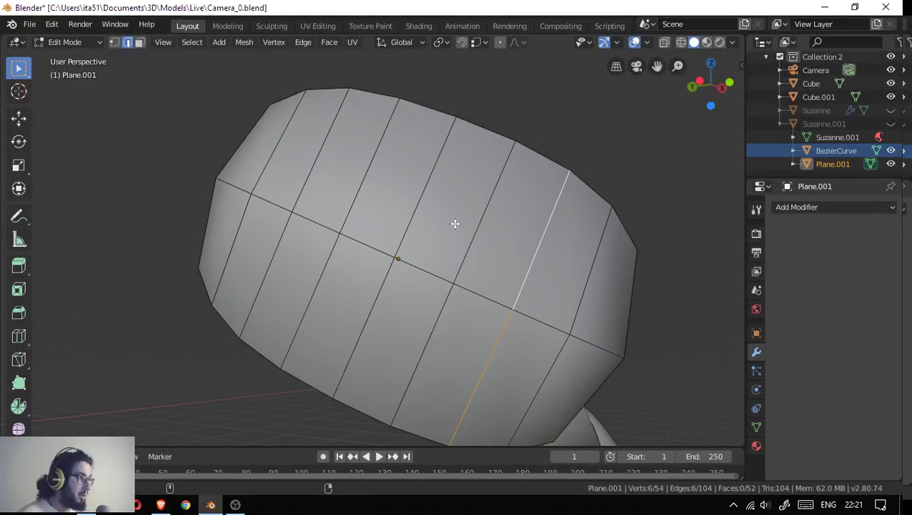
{"action": "left_click", "coordinate": [422, 199]}
{"action": "left_click", "coordinate": [309, 168]}
{"action": "left_click_drag", "start_coordinate": [309, 167], "coordinate": [320, 259]}
{"action": "key", "text": "x"}
{"action": "left_click", "coordinate": [329, 195]}
- Dissolve two single diagonal edges of the mesh
{"action": "left_click", "coordinate": [331, 258]}
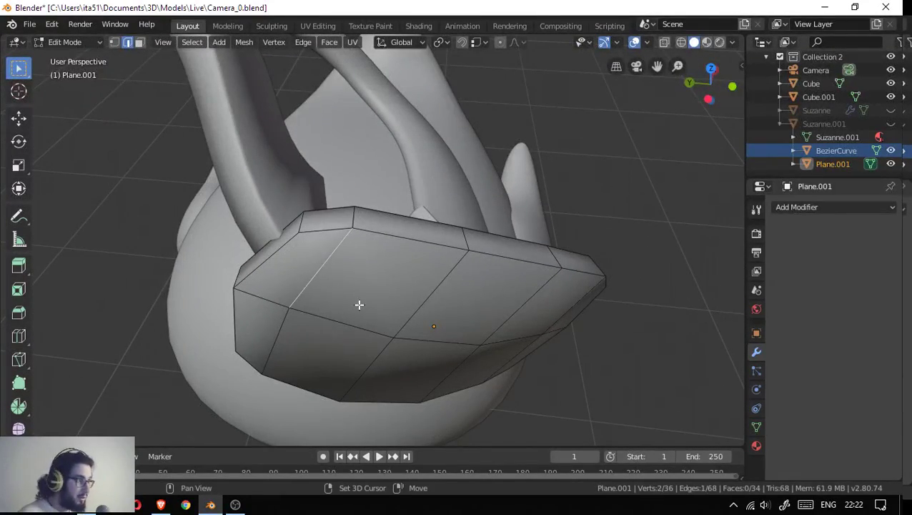
{"action": "left_click_drag", "start_coordinate": [369, 310], "coordinate": [509, 309]}
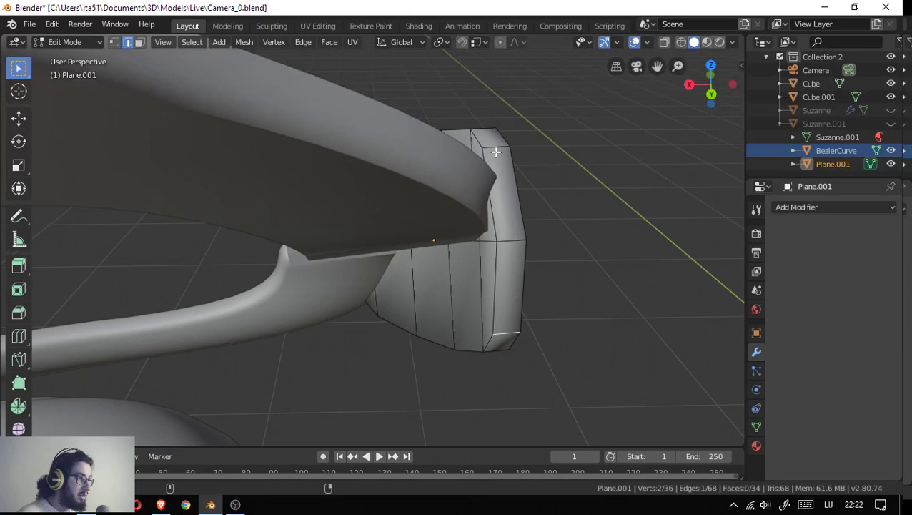
{"action": "left_click", "coordinate": [497, 148]}
{"action": "left_click_drag", "start_coordinate": [497, 148], "coordinate": [364, 191]}
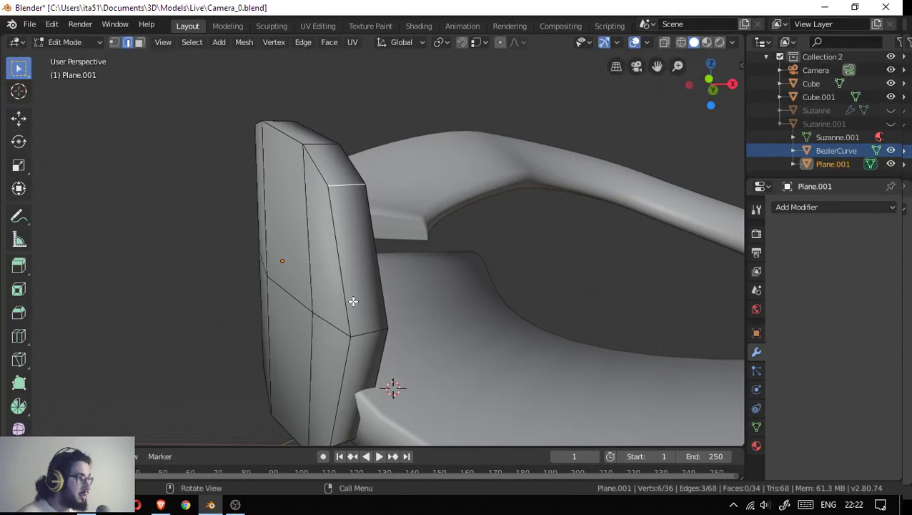
{"action": "left_click_drag", "start_coordinate": [376, 318], "coordinate": [187, 250]}
{"action": "key", "text": "x"}
{"action": "left_click", "coordinate": [314, 212]}
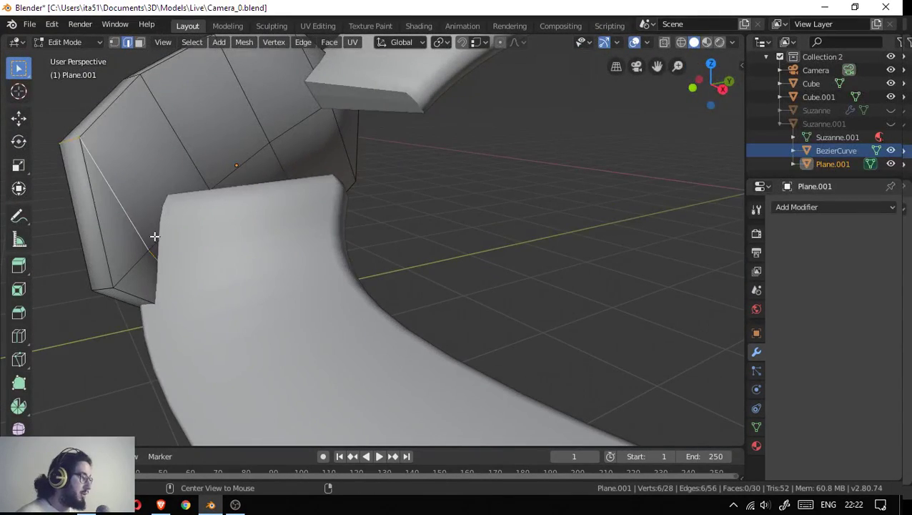
- Dissolve an edge loop on the left side, then undo that dissolve
{"action": "middle_click", "coordinate": [154, 236]}
{"action": "scroll", "scroll_direction": "up", "scroll_amount": 3}
{"action": "scroll", "scroll_direction": "up", "scroll_amount": 3}
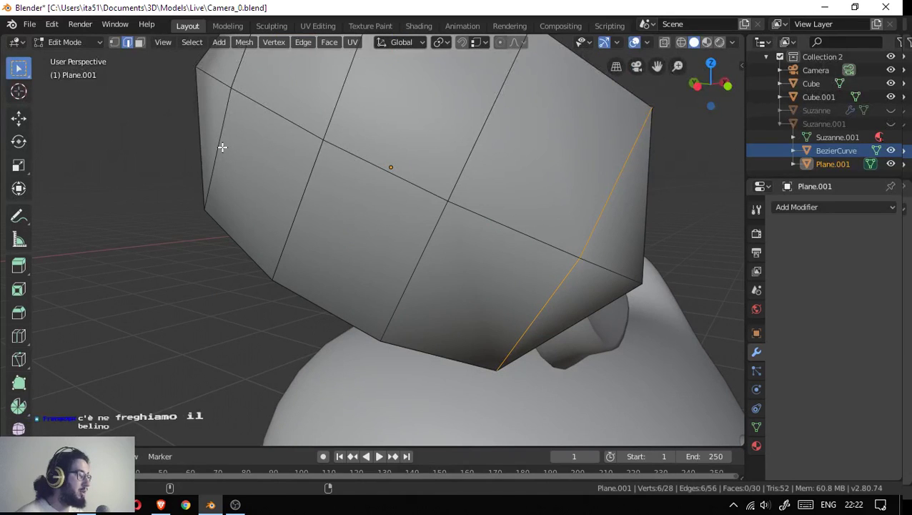
{"action": "left_click", "coordinate": [220, 147]}
{"action": "key", "text": "x"}
{"action": "left_click", "coordinate": [221, 147]}
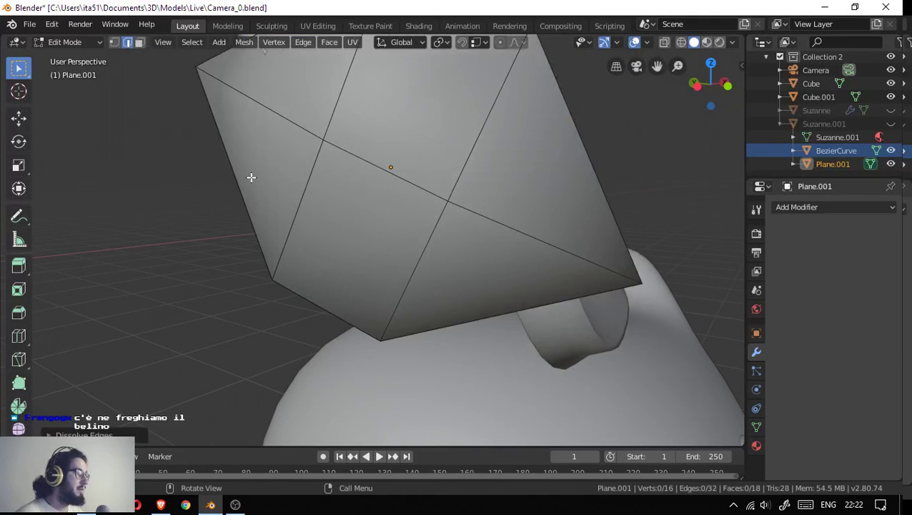
{"action": "left_click_drag", "start_coordinate": [250, 177], "coordinate": [374, 182]}
{"action": "key", "text": "ctrl+z"}
{"action": "left_click_drag", "start_coordinate": [308, 200], "coordinate": [236, 167]}
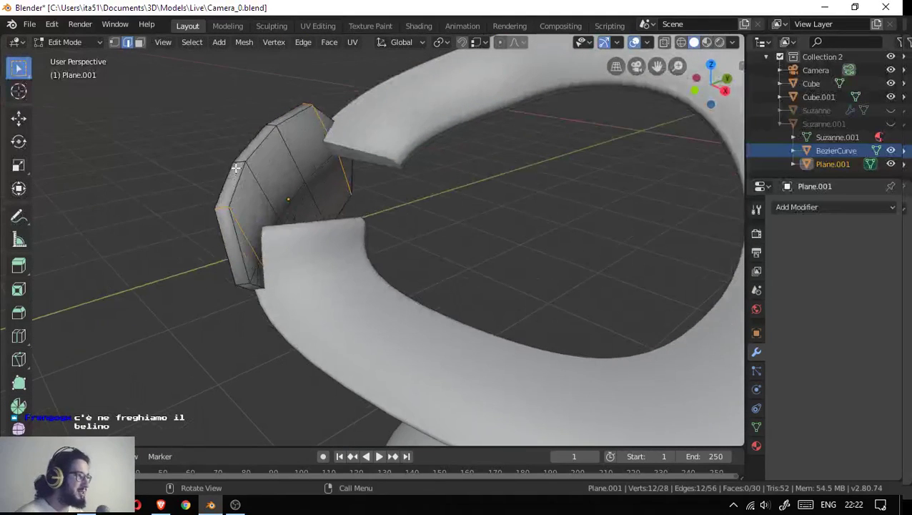
- In face select mode, select the seven inner side faces of Plane.001
{"action": "key", "text": "3"}
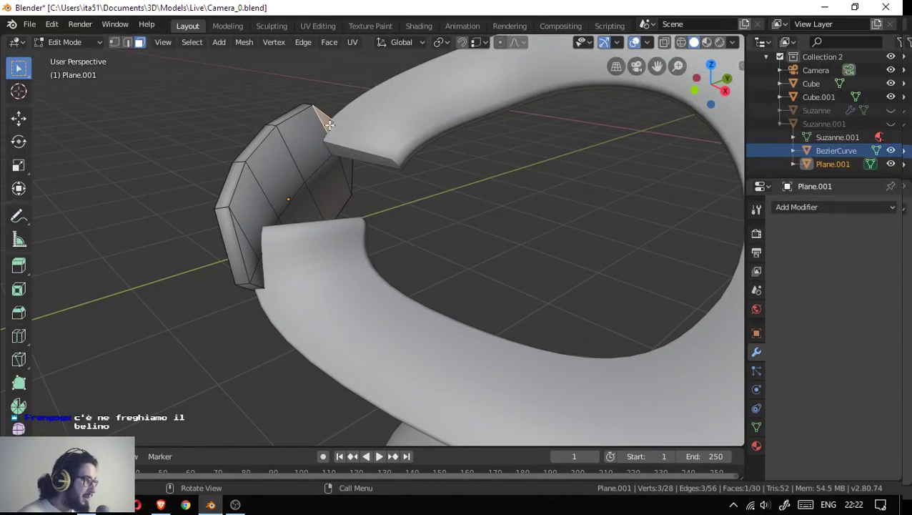
{"action": "left_click", "coordinate": [338, 184]}
{"action": "left_click", "coordinate": [315, 154]}
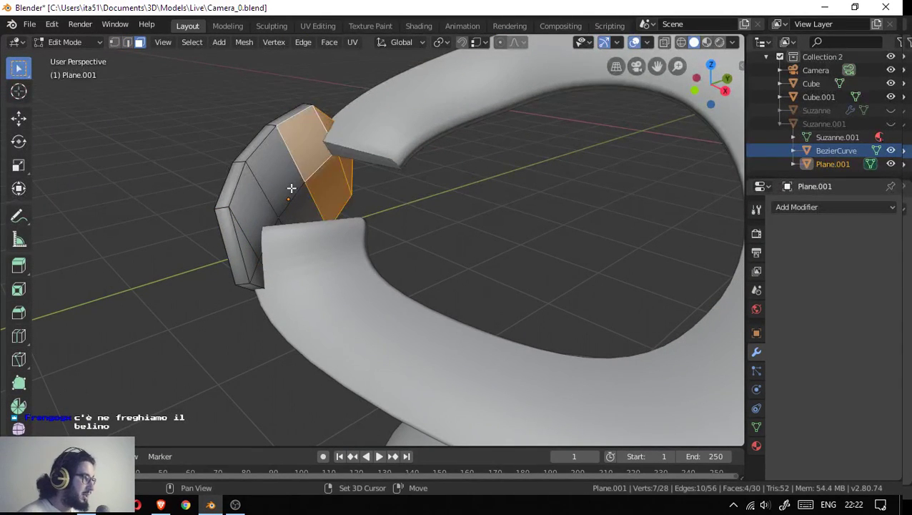
{"action": "left_click", "coordinate": [291, 187]}
{"action": "left_click", "coordinate": [254, 232]}
{"action": "left_click", "coordinate": [250, 254]}
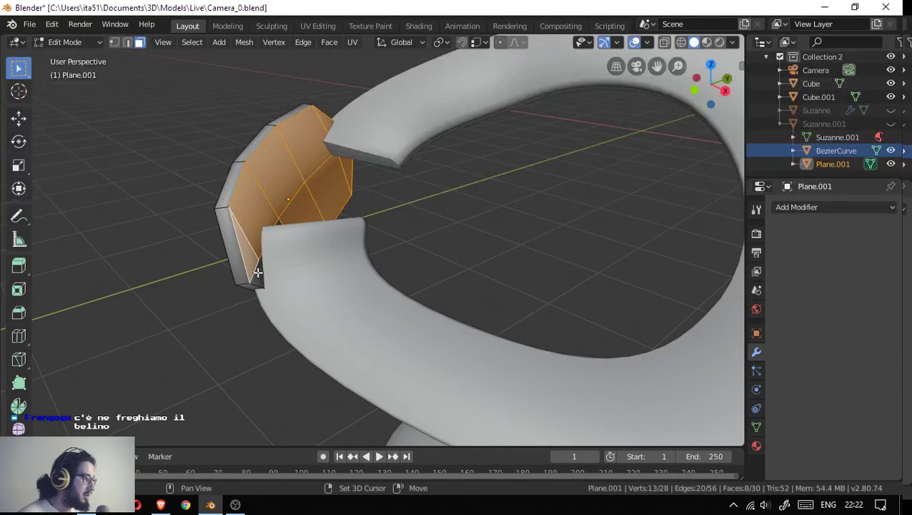
{"action": "left_click", "coordinate": [272, 260]}
{"action": "left_click", "coordinate": [259, 271]}
{"action": "left_click_drag", "start_coordinate": [258, 270], "coordinate": [324, 238]}
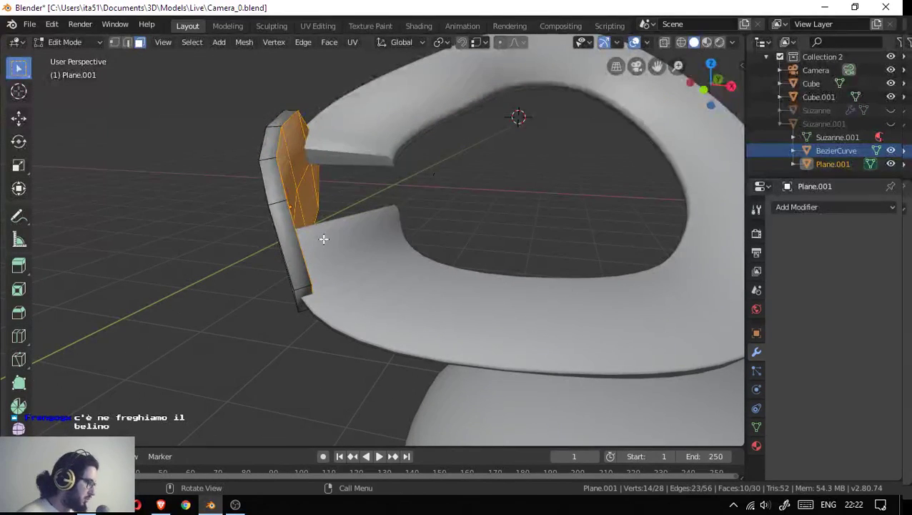
- Extrude the selected faces along local Y, then extrude them once more
{"action": "key", "text": "e"}
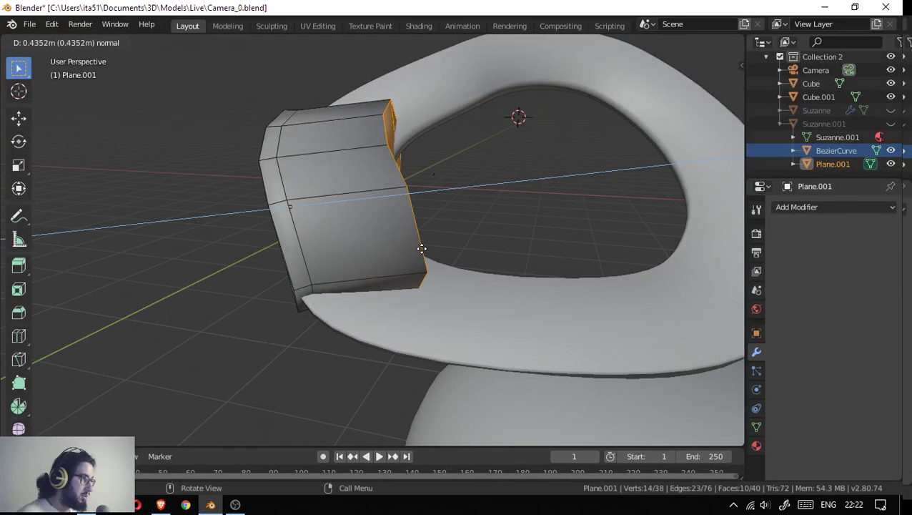
{"action": "key", "text": "y"}
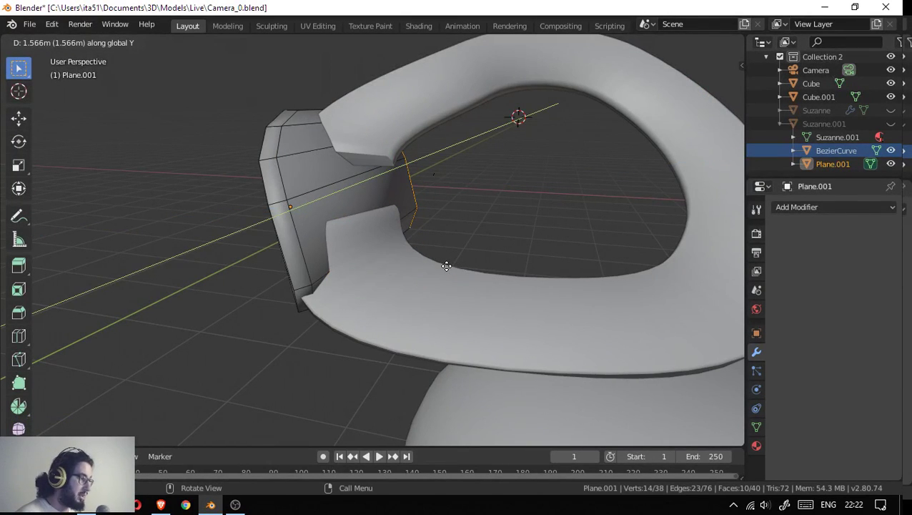
{"action": "key", "text": "y"}
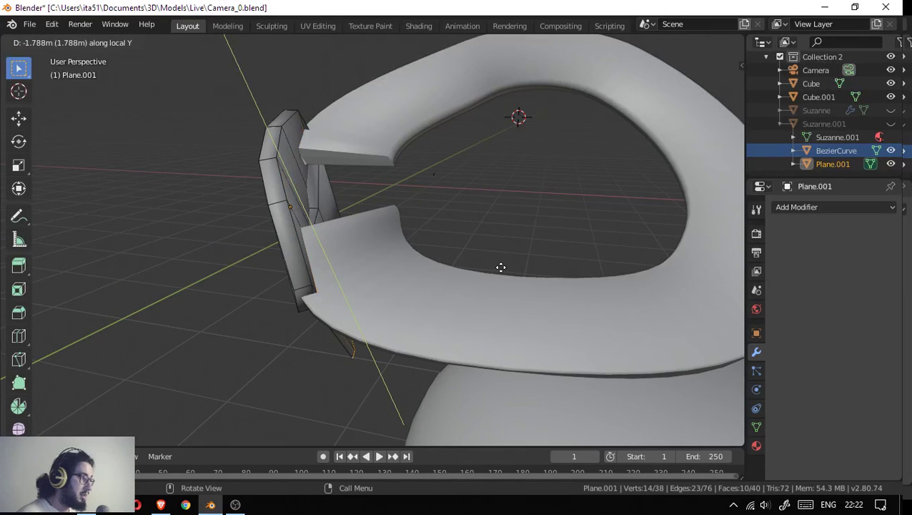
{"action": "left_click", "coordinate": [498, 267]}
{"action": "left_click_drag", "start_coordinate": [497, 266], "coordinate": [497, 179]}
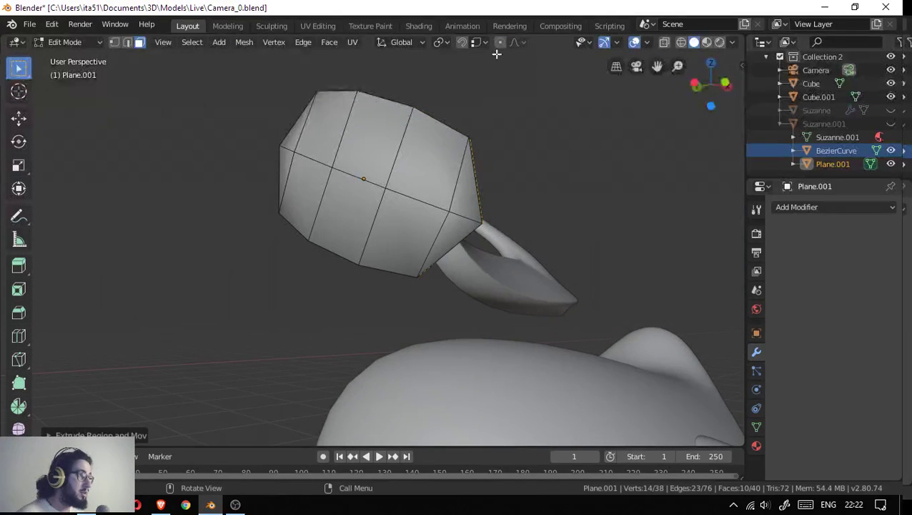
{"action": "left_click_drag", "start_coordinate": [344, 114], "coordinate": [378, 277]}
{"action": "scroll", "scroll_direction": "down", "scroll_amount": 3}
{"action": "key", "text": "e"}
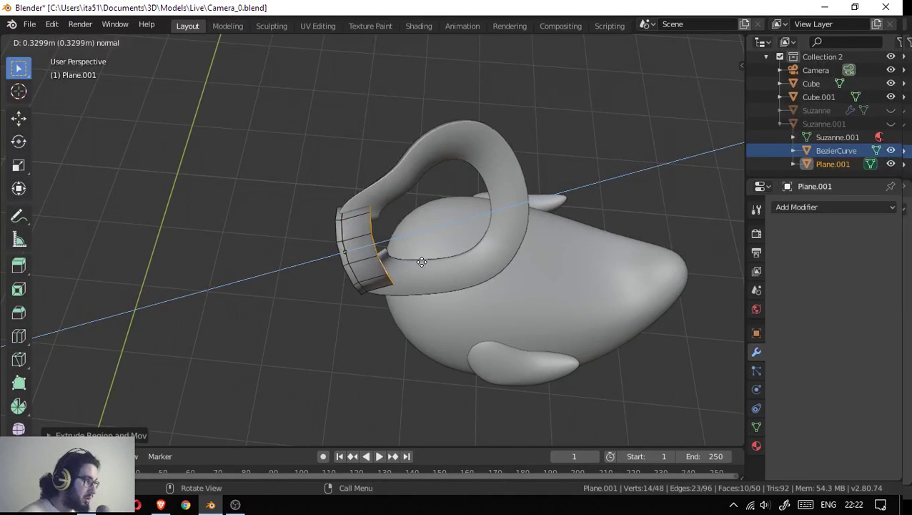
{"action": "left_click", "coordinate": [434, 259]}
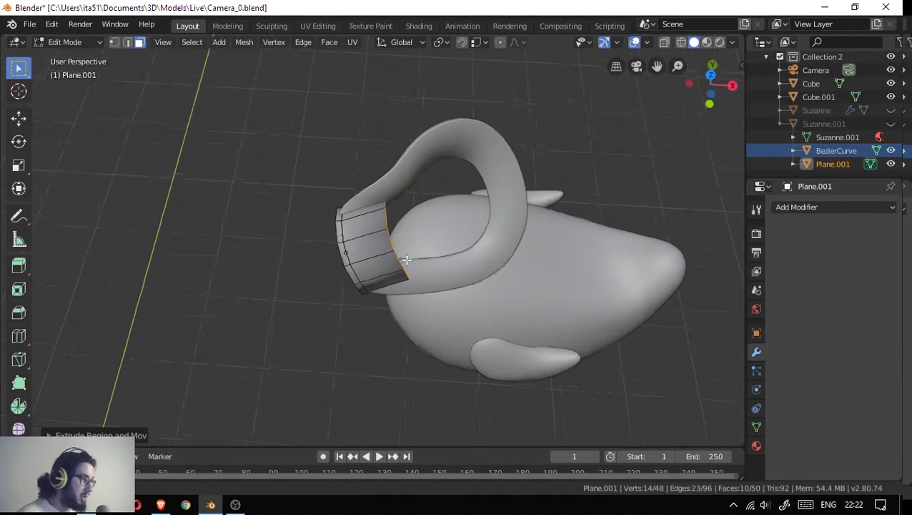
{"action": "left_click_drag", "start_coordinate": [433, 259], "coordinate": [350, 258]}
- Return to Object Mode and reveal the hidden Suzanne objects with Alt+H
{"action": "key", "text": "Tab"}
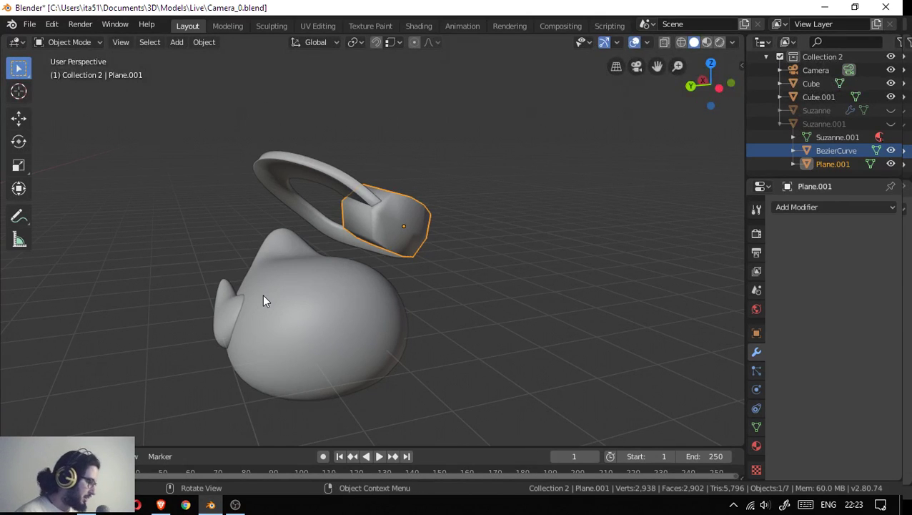
{"action": "key", "text": "alt+h"}
{"action": "left_click_drag", "start_coordinate": [473, 256], "coordinate": [488, 321]}
{"action": "scroll", "scroll_direction": "down", "scroll_amount": 3}
{"action": "scroll", "scroll_direction": "down", "scroll_amount": 3}
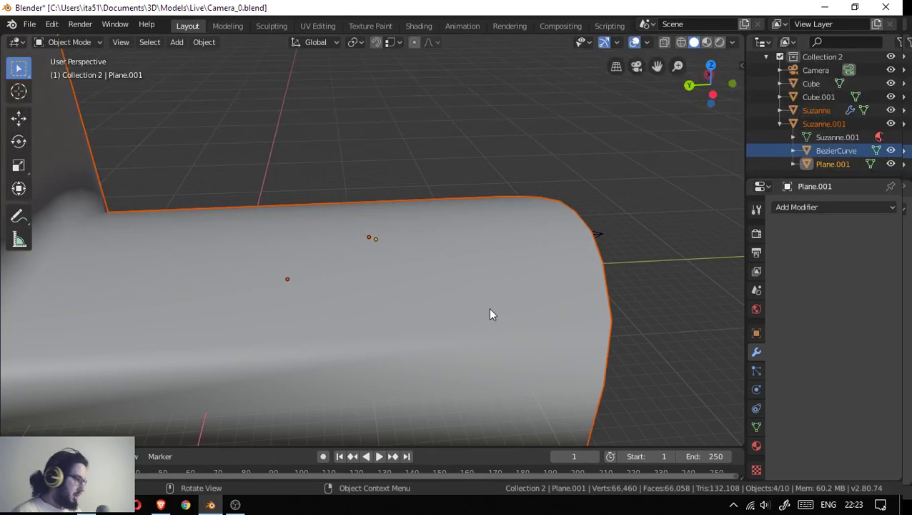
{"action": "left_click", "coordinate": [435, 323]}
{"action": "scroll", "scroll_direction": "down", "scroll_amount": 3}
{"action": "left_click_drag", "start_coordinate": [384, 325], "coordinate": [160, 205]}
- Hide the original Suzanne again, then select Suzanne.001 and the eye patch Plane.001
{"action": "left_click", "coordinate": [200, 187]}
{"action": "key", "text": "h"}
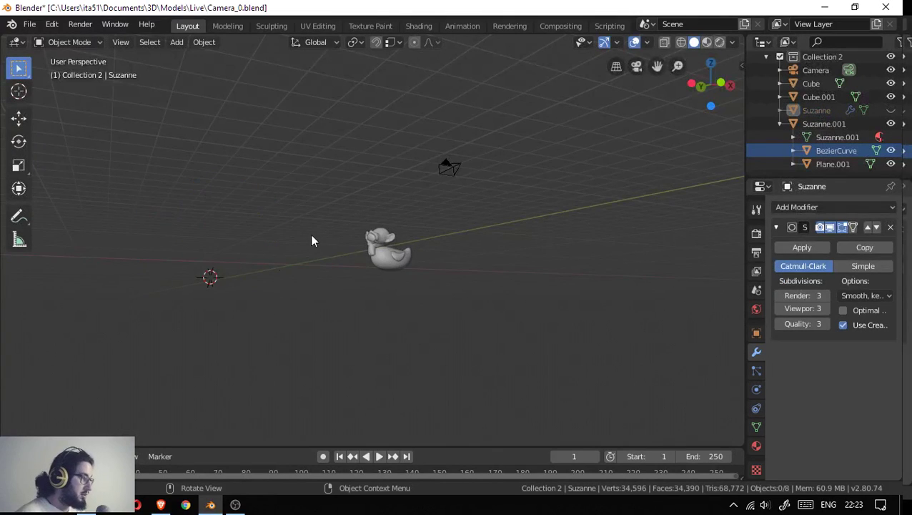
{"action": "scroll", "scroll_direction": "up", "scroll_amount": 3}
{"action": "scroll", "scroll_direction": "up", "scroll_amount": 3}
{"action": "left_click_drag", "start_coordinate": [369, 263], "coordinate": [489, 319]}
{"action": "left_click", "coordinate": [405, 280]}
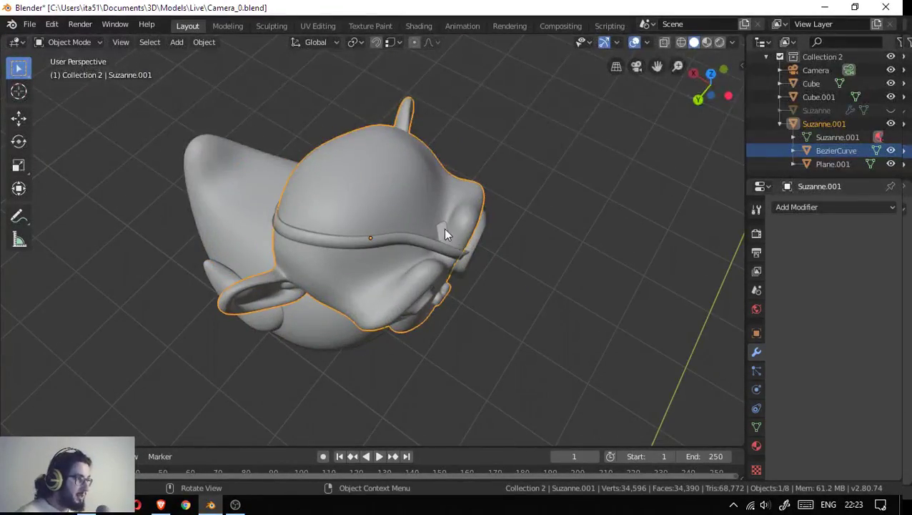
{"action": "left_click", "coordinate": [444, 233]}
- Put the eye patch Plane.001 into Edit Mode and select one of its faces
{"action": "key", "text": "ctrl+Tab"}
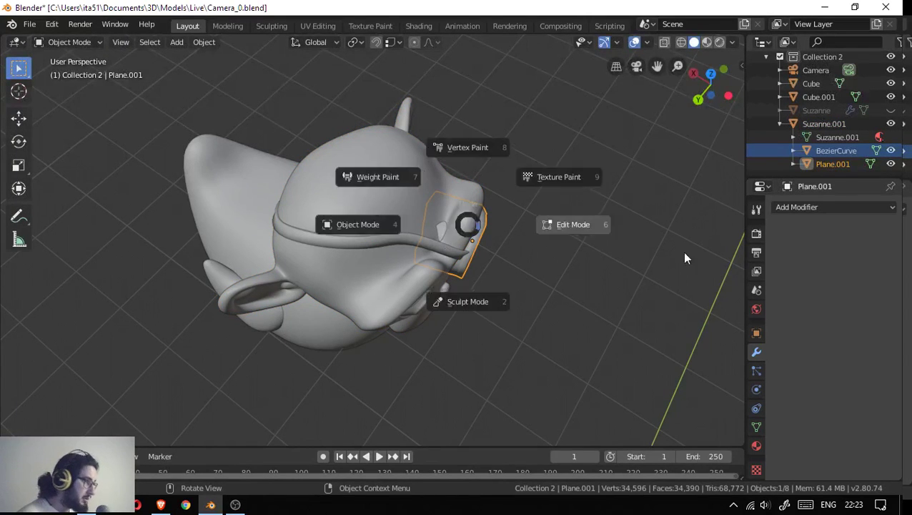
{"action": "left_click", "coordinate": [682, 251]}
{"action": "scroll", "scroll_direction": "up", "scroll_amount": 3}
{"action": "left_click", "coordinate": [514, 216]}
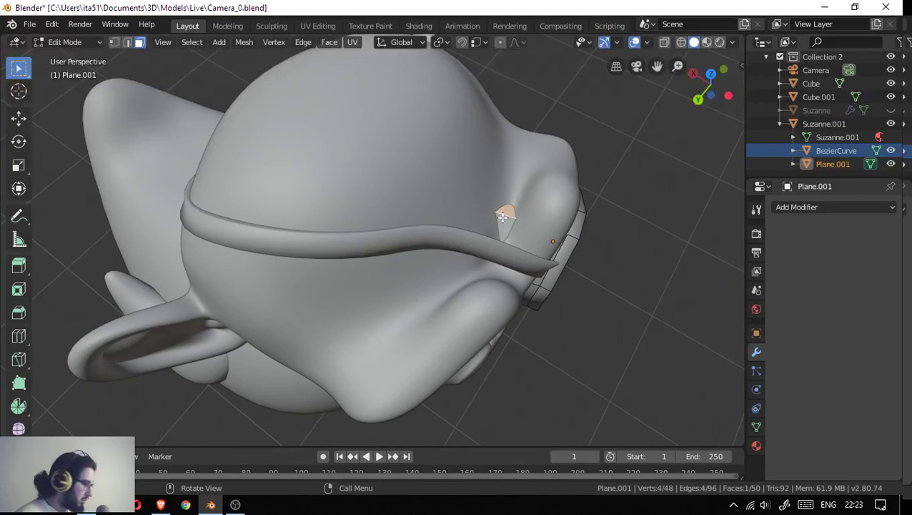
{"action": "left_click_drag", "start_coordinate": [551, 210], "coordinate": [510, 183]}
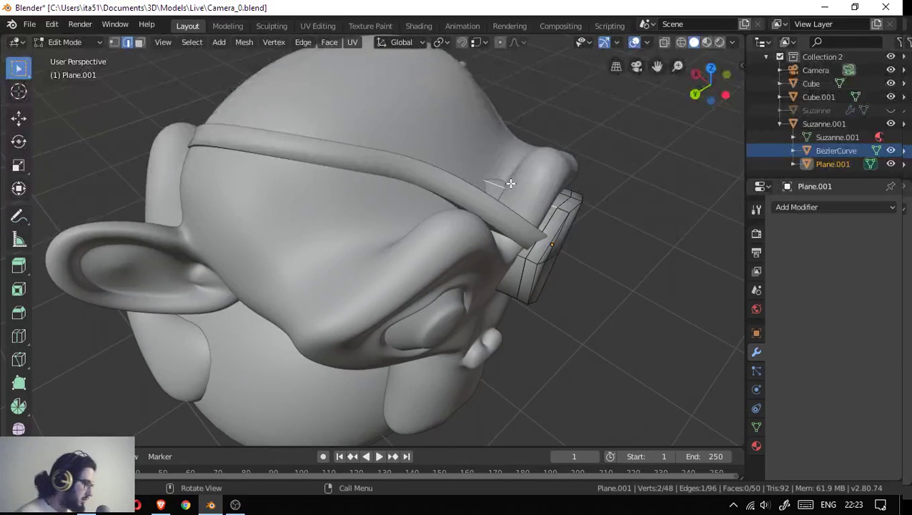
{"action": "key", "text": "g"}
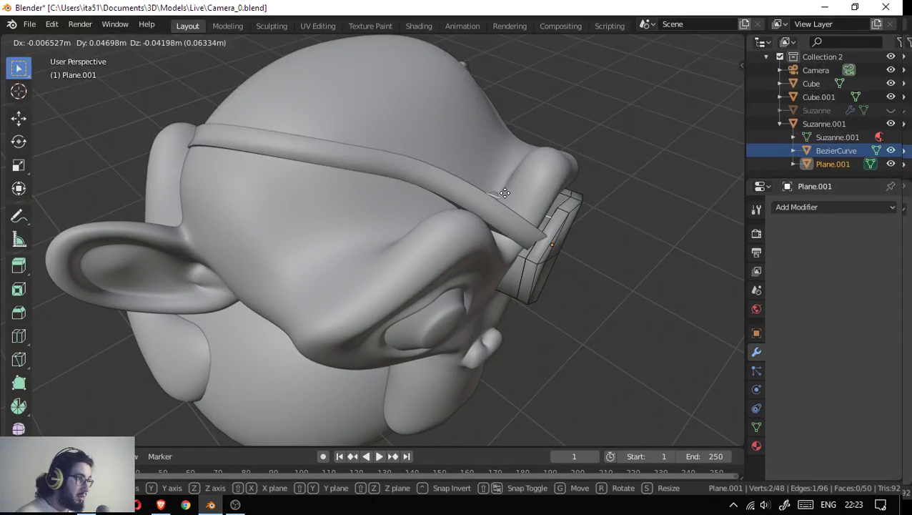
{"action": "right_click", "coordinate": [505, 193]}
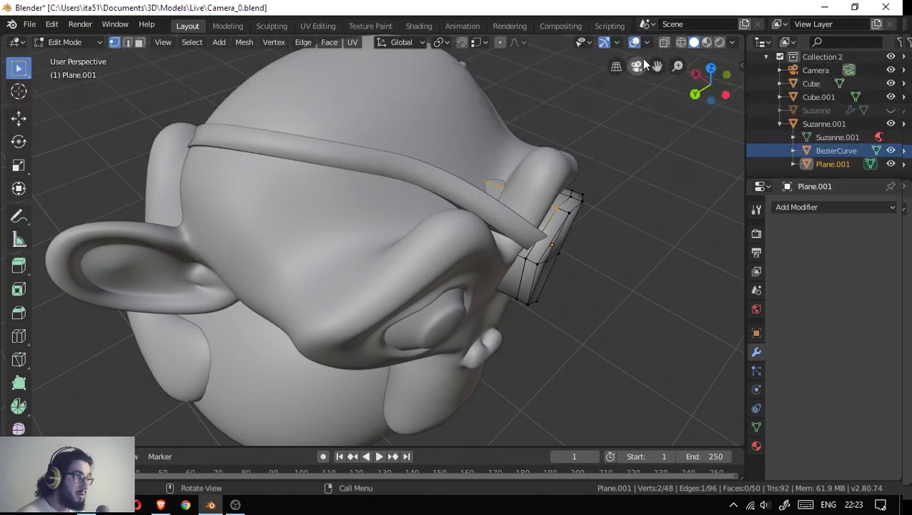
- Turn on X-ray and move several patch vertices toward the monkey's eye
{"action": "left_click", "coordinate": [664, 43]}
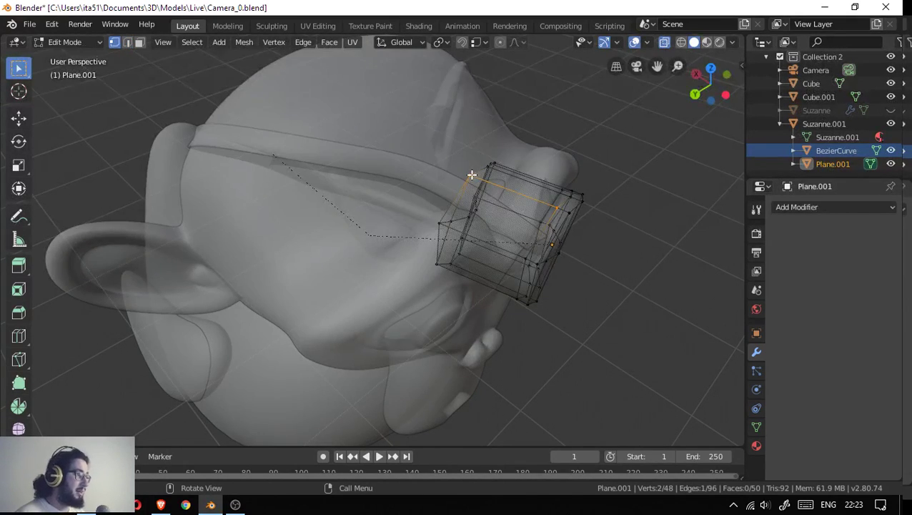
{"action": "left_click_drag", "start_coordinate": [472, 175], "coordinate": [359, 171]}
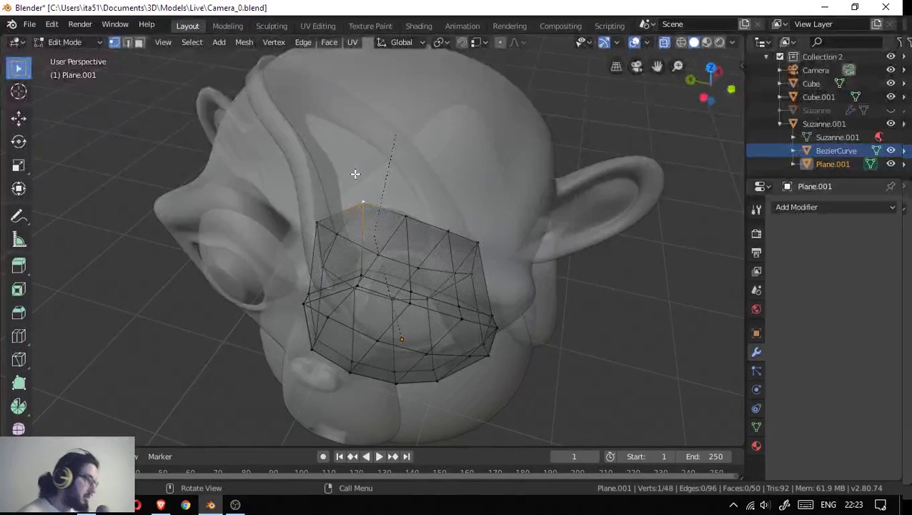
{"action": "key", "text": "g"}
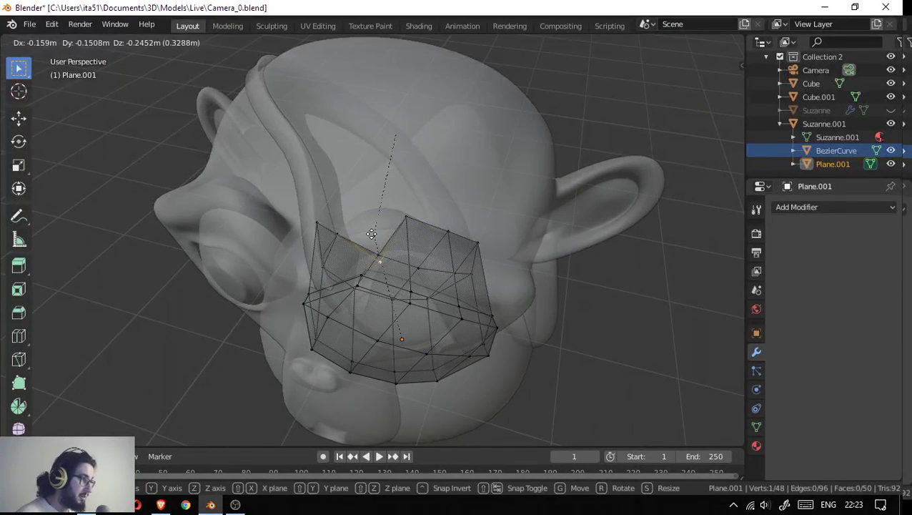
{"action": "left_click", "coordinate": [371, 233]}
{"action": "left_click_drag", "start_coordinate": [372, 234], "coordinate": [523, 220]}
{"action": "key", "text": "g"}
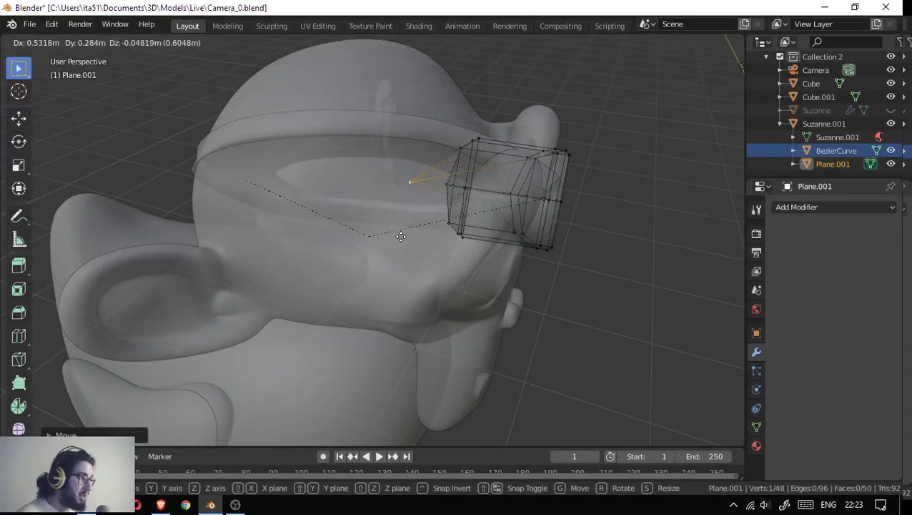
{"action": "left_click", "coordinate": [401, 237]}
{"action": "left_click_drag", "start_coordinate": [401, 236], "coordinate": [170, 149]}
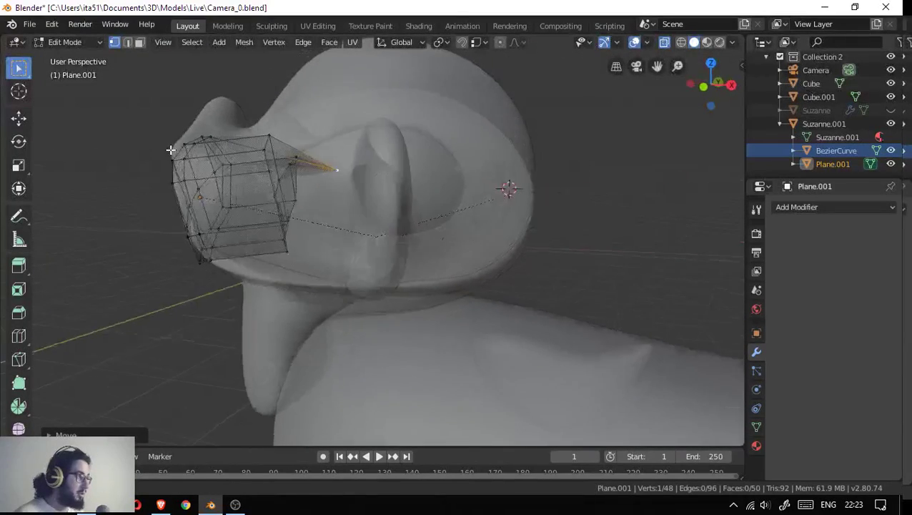
{"action": "left_click_drag", "start_coordinate": [281, 139], "coordinate": [285, 147]}
{"action": "key", "text": "g"}
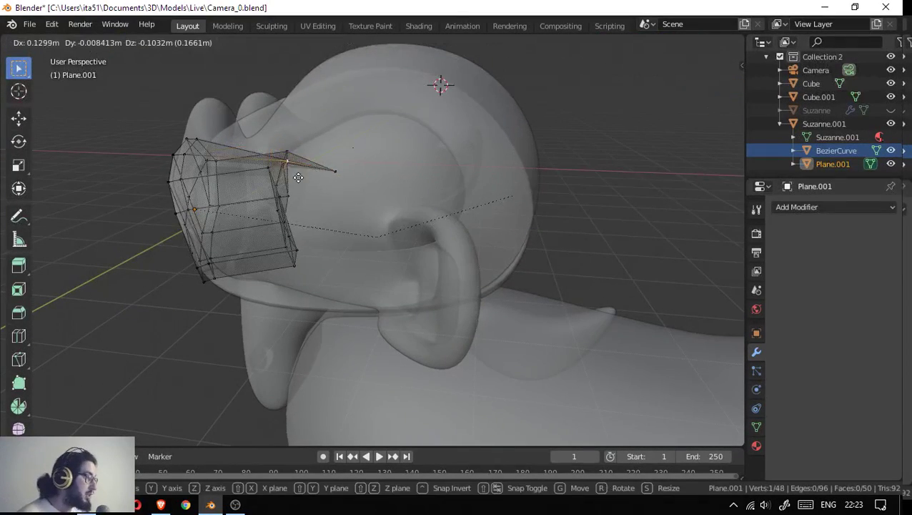
{"action": "left_click", "coordinate": [316, 183]}
- Keep moving patch vertices closer to the eye from different angles
{"action": "left_click_drag", "start_coordinate": [326, 180], "coordinate": [285, 179]}
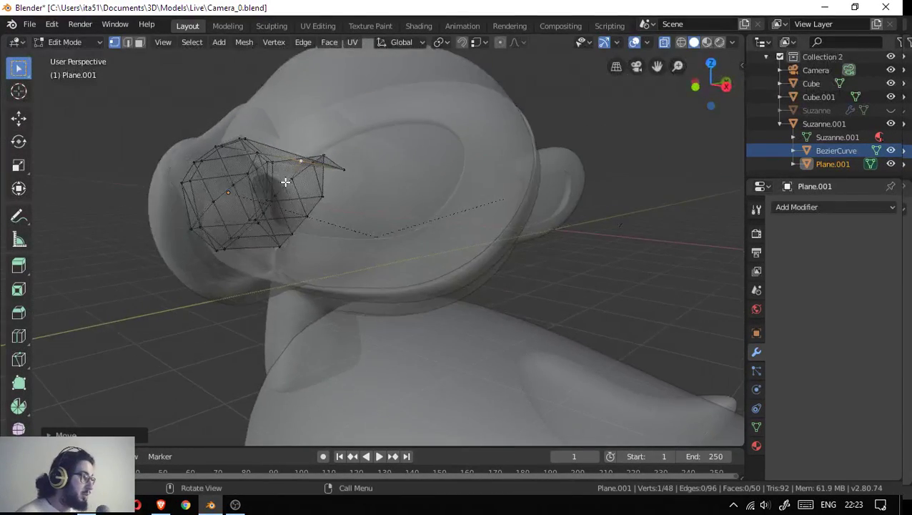
{"action": "key", "text": "g"}
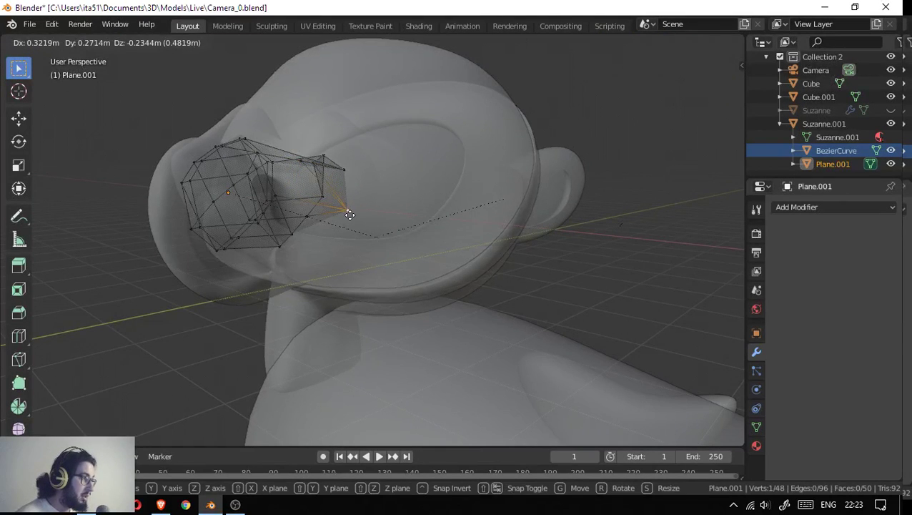
{"action": "left_click", "coordinate": [349, 215]}
{"action": "left_click_drag", "start_coordinate": [350, 215], "coordinate": [364, 184]}
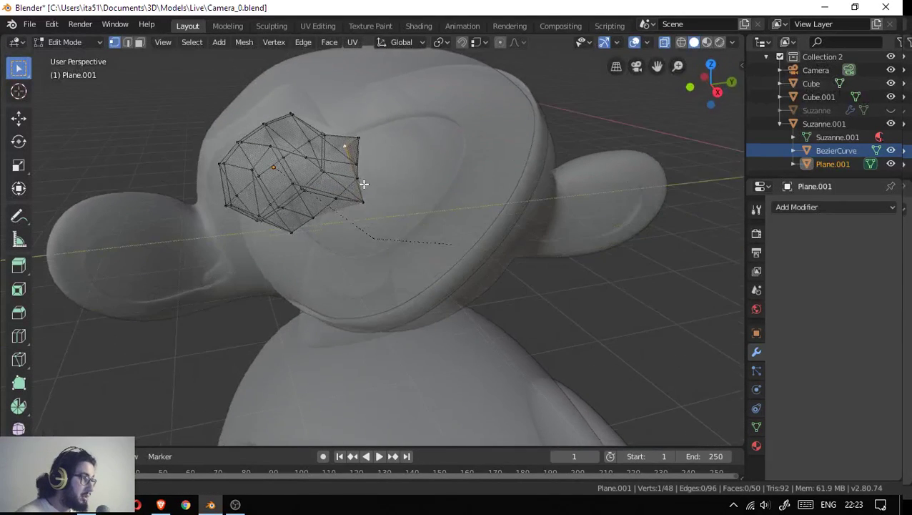
{"action": "key", "text": "g"}
{"action": "left_click", "coordinate": [401, 209]}
{"action": "left_click_drag", "start_coordinate": [401, 209], "coordinate": [273, 173]}
{"action": "key", "text": "g"}
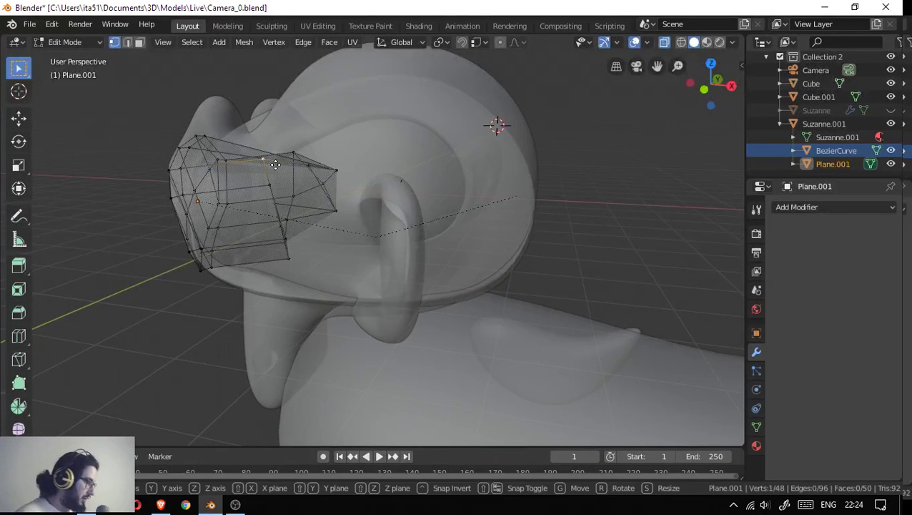
{"action": "left_click", "coordinate": [321, 184]}
- Move the remaining patch vertices snugly over the eye and turn X-ray off
{"action": "left_click", "coordinate": [275, 208]}
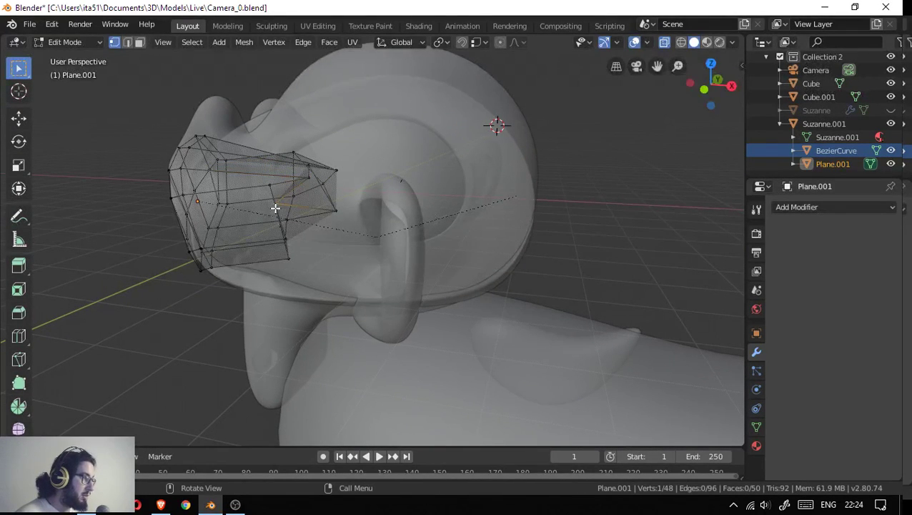
{"action": "key", "text": "g"}
{"action": "left_click", "coordinate": [317, 216]}
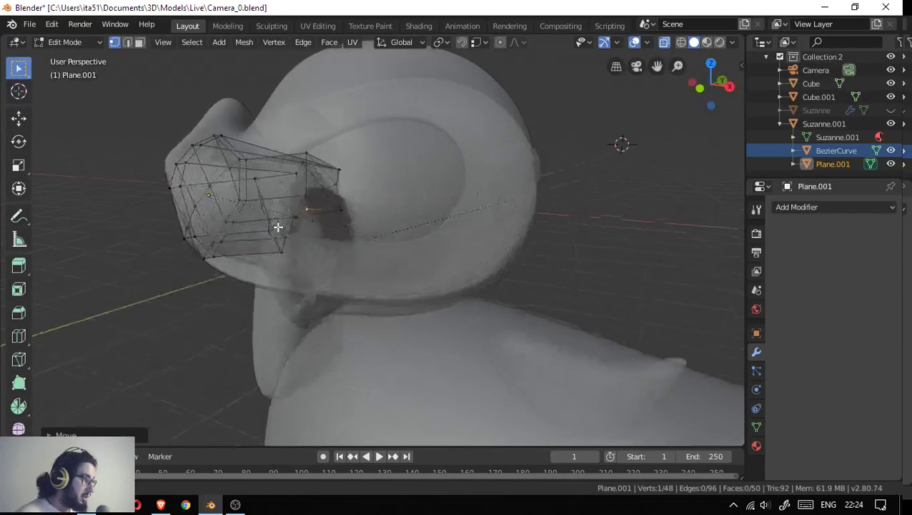
{"action": "left_click_drag", "start_coordinate": [317, 216], "coordinate": [248, 230]}
{"action": "key", "text": "g"}
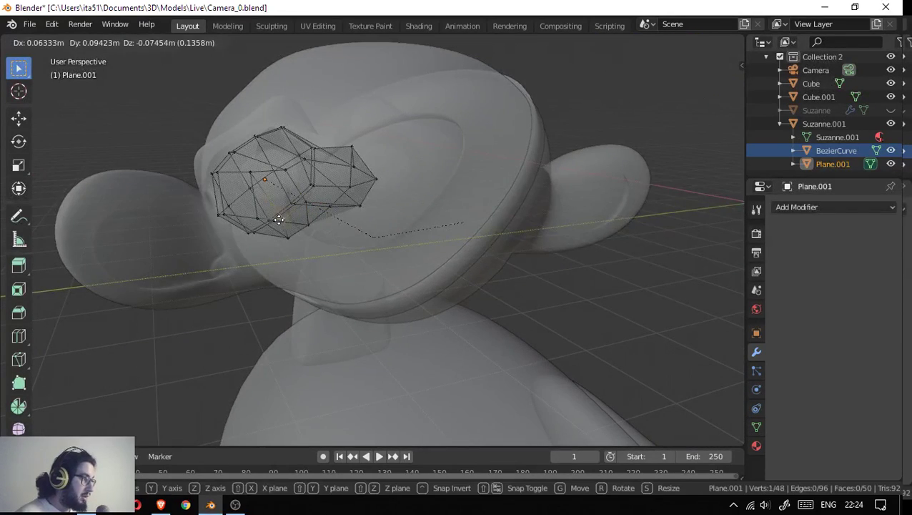
{"action": "left_click", "coordinate": [297, 218]}
{"action": "left_click_drag", "start_coordinate": [301, 218], "coordinate": [504, 277]}
{"action": "key", "text": "g"}
{"action": "left_click", "coordinate": [284, 218]}
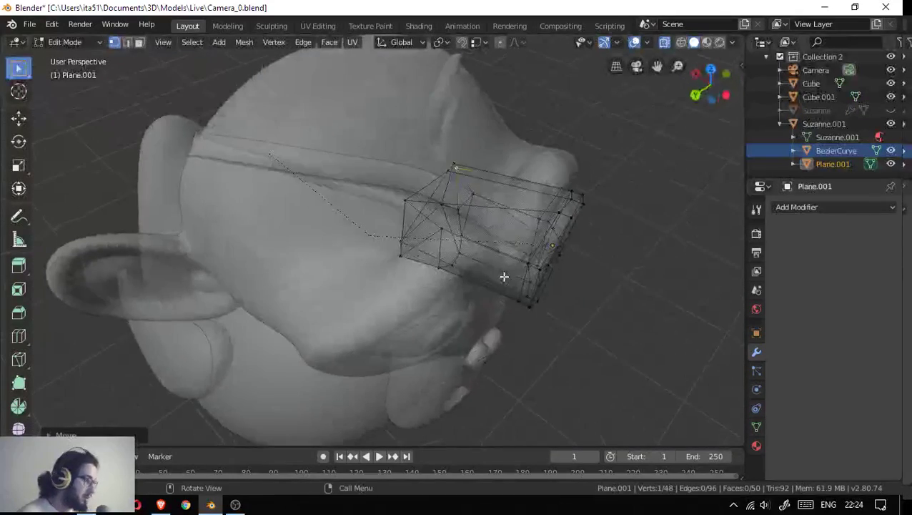
{"action": "left_click", "coordinate": [664, 46]}
{"action": "left_click_drag", "start_coordinate": [493, 179], "coordinate": [484, 174]}
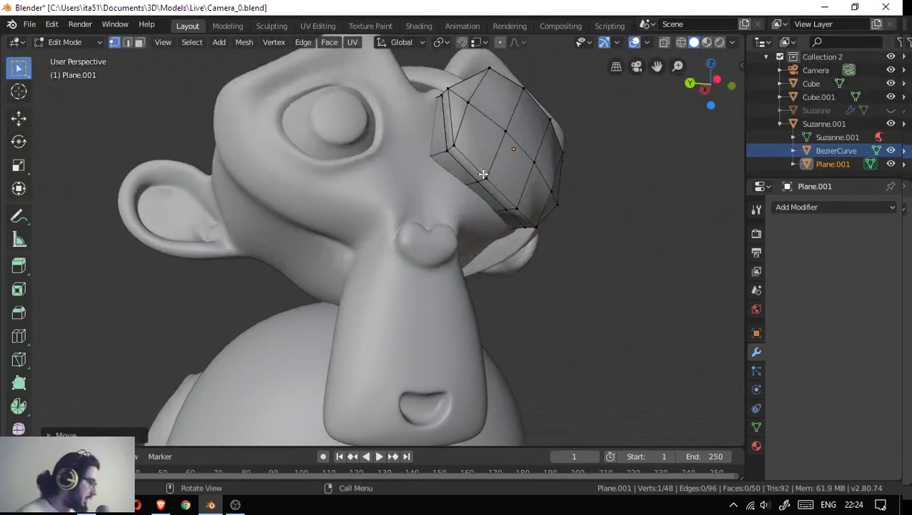
- Dissolve two edge loops of the eye patch to simplify it
{"action": "key", "text": "Tab"}
{"action": "key", "text": "Tab"}
{"action": "left_click_drag", "start_coordinate": [469, 156], "coordinate": [353, 193]}
{"action": "left_click_drag", "start_coordinate": [466, 190], "coordinate": [508, 264]}
{"action": "key", "text": "x"}
{"action": "left_click", "coordinate": [471, 250]}
{"action": "left_click", "coordinate": [513, 276]}
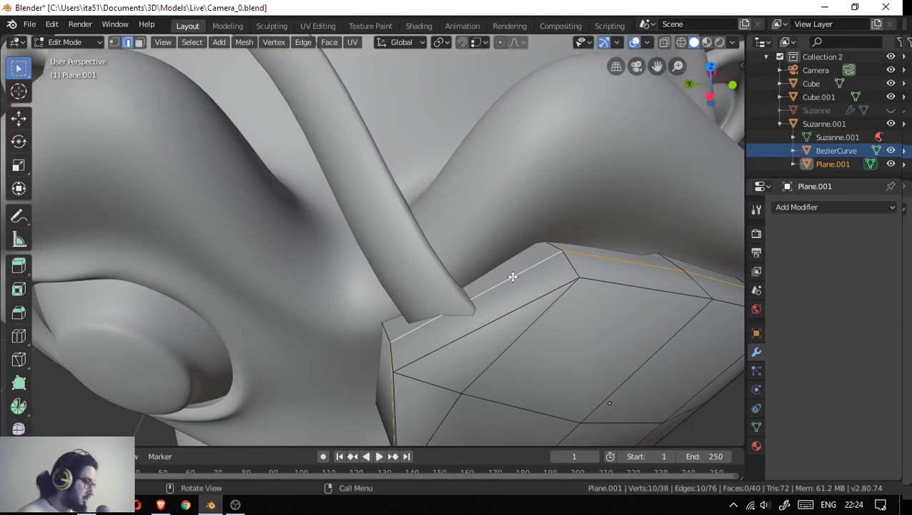
{"action": "key", "text": "x"}
{"action": "left_click", "coordinate": [511, 276]}
{"action": "left_click_drag", "start_coordinate": [515, 271], "coordinate": [439, 225]}
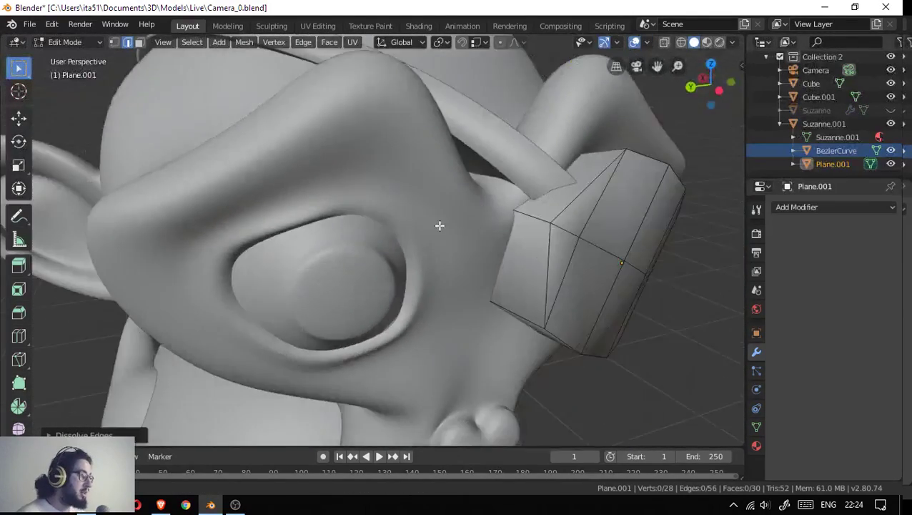
{"action": "scroll", "scroll_direction": "down", "scroll_amount": 3}
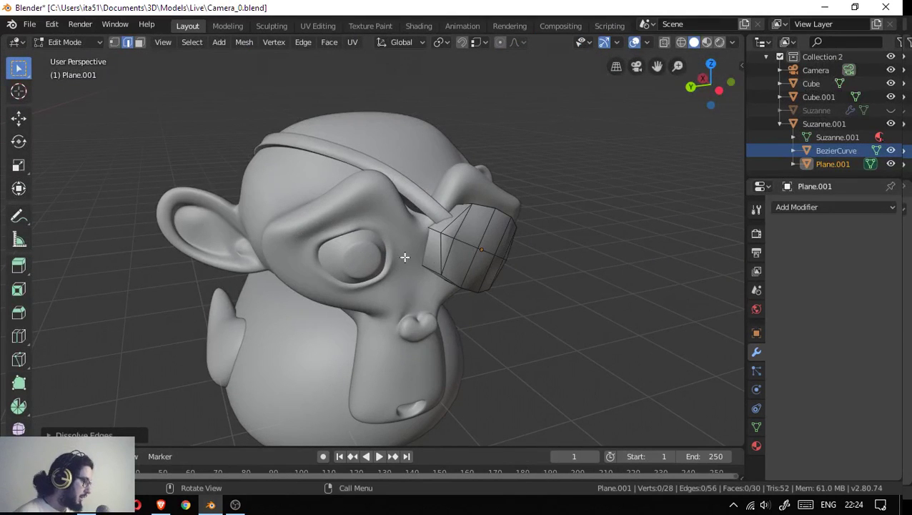
- Back in Object Mode, select Suzanne.001 and open the Add Modifier list
{"action": "key", "text": "Tab"}
{"action": "left_click", "coordinate": [300, 225]}
{"action": "left_click", "coordinate": [841, 207]}
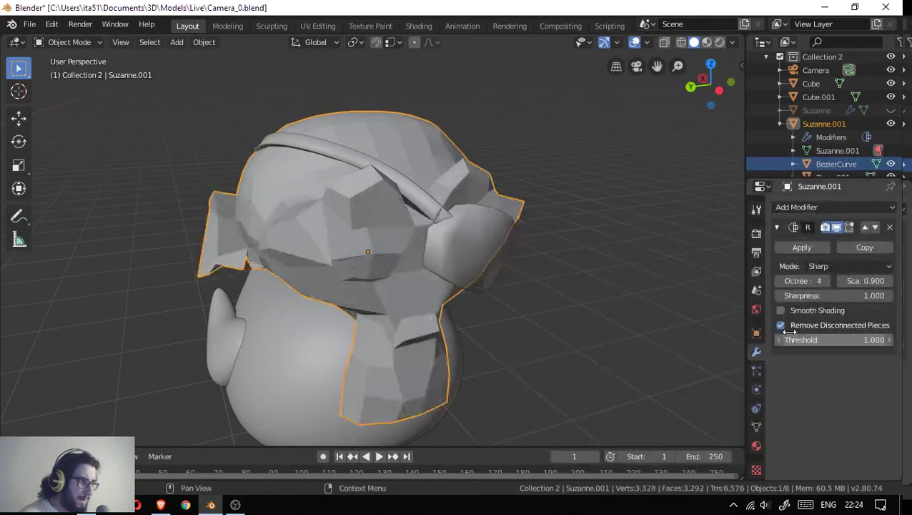
- Add a Remesh modifier to Suzanne.001, try octree depths 5–7 and sharpness, then delete it
{"action": "left_click", "coordinate": [625, 370]}
{"action": "left_click", "coordinate": [826, 281]}
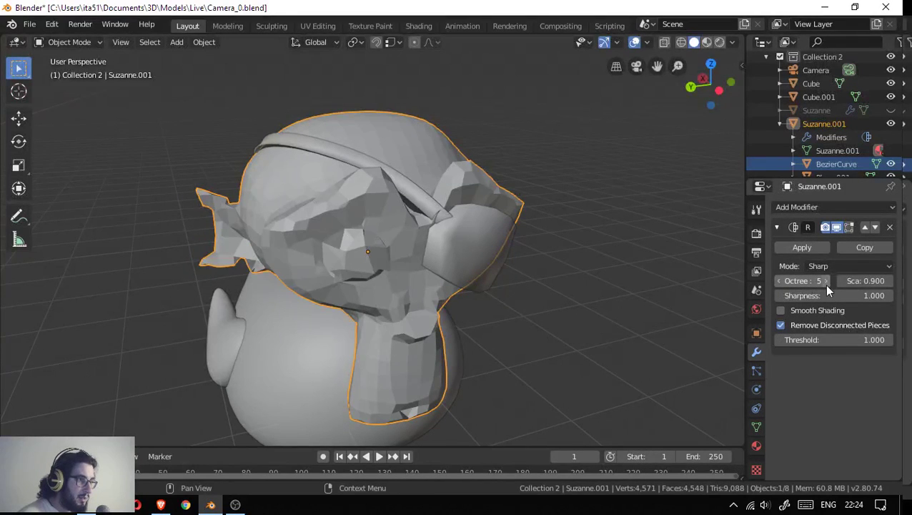
{"action": "left_click", "coordinate": [826, 282]}
{"action": "left_click", "coordinate": [826, 282]}
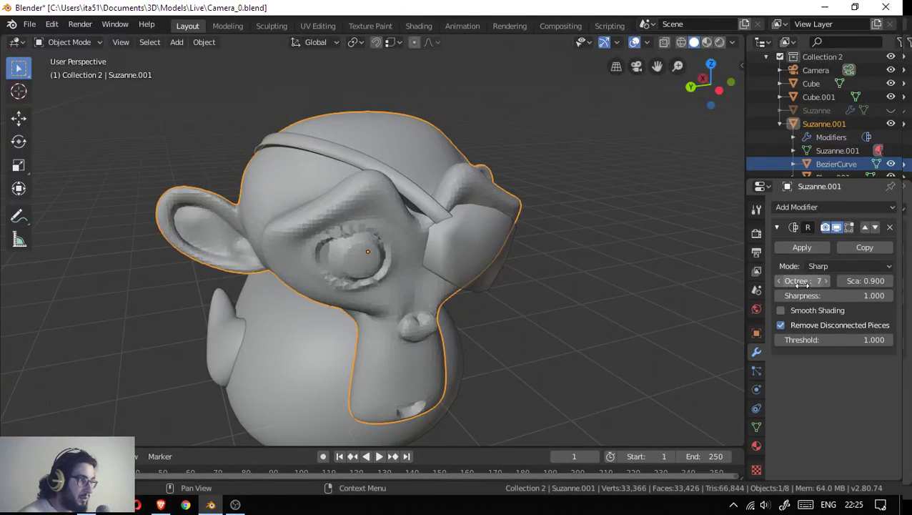
{"action": "left_click_drag", "start_coordinate": [801, 285], "coordinate": [770, 280]}
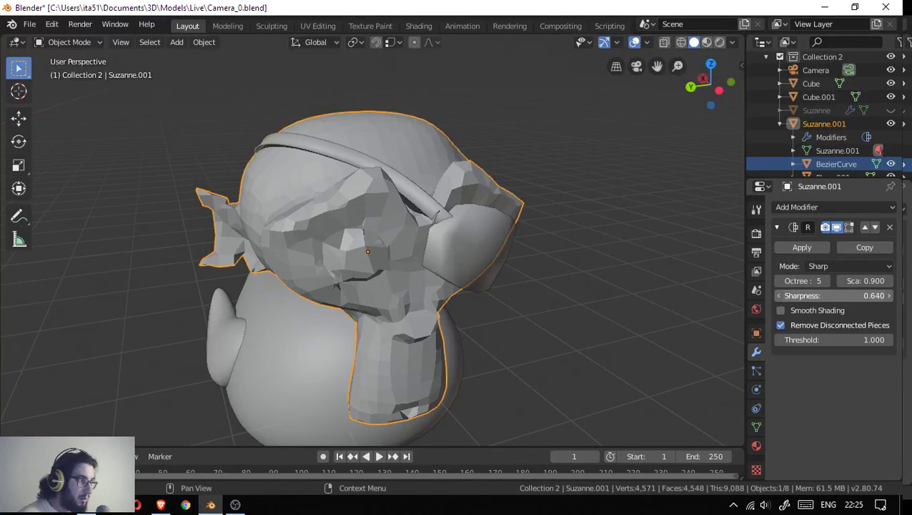
{"action": "left_click_drag", "start_coordinate": [833, 295], "coordinate": [858, 295]}
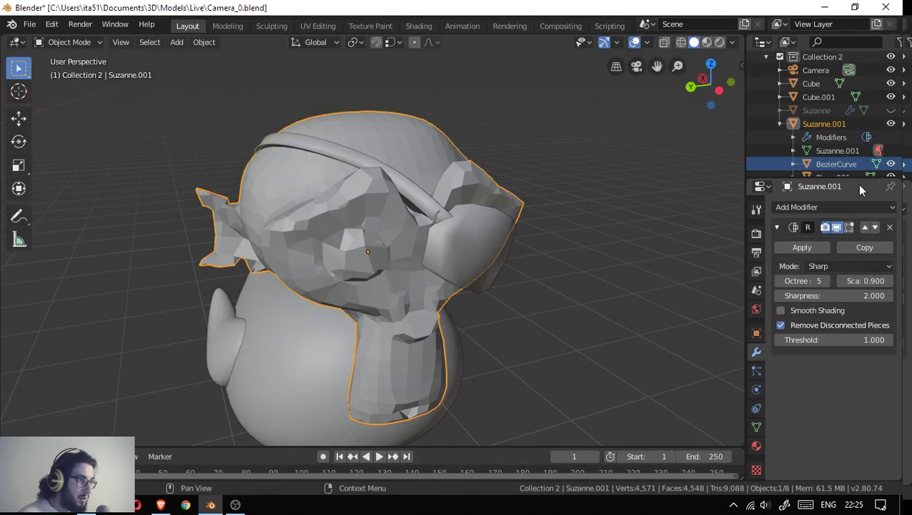
{"action": "left_click", "coordinate": [890, 228]}
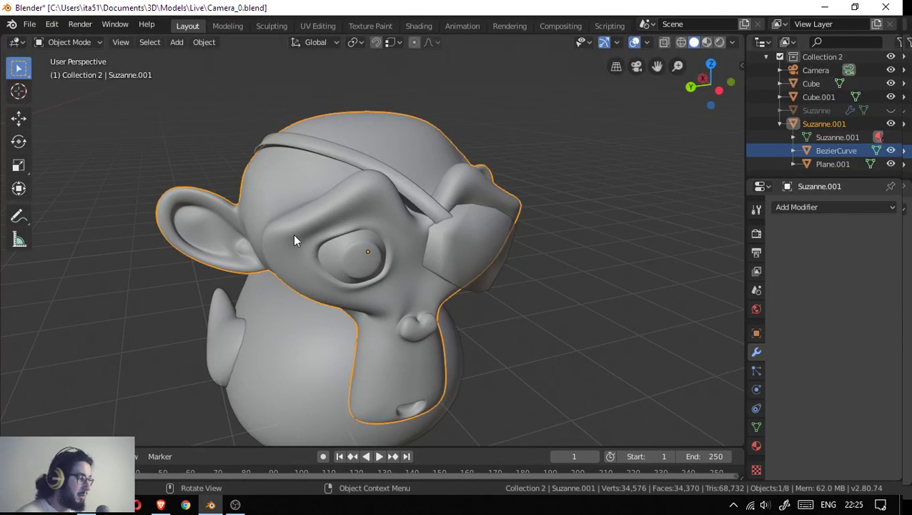
- Hide the Plane.001 mask and the BezierCurve strap
{"action": "left_click_drag", "start_coordinate": [334, 275], "coordinate": [377, 247]}
{"action": "left_click", "coordinate": [457, 168]}
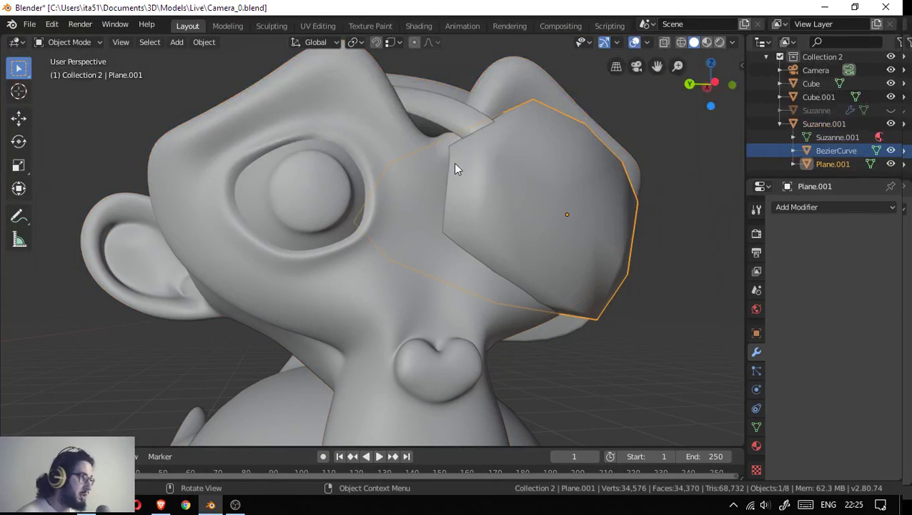
{"action": "key", "text": "h"}
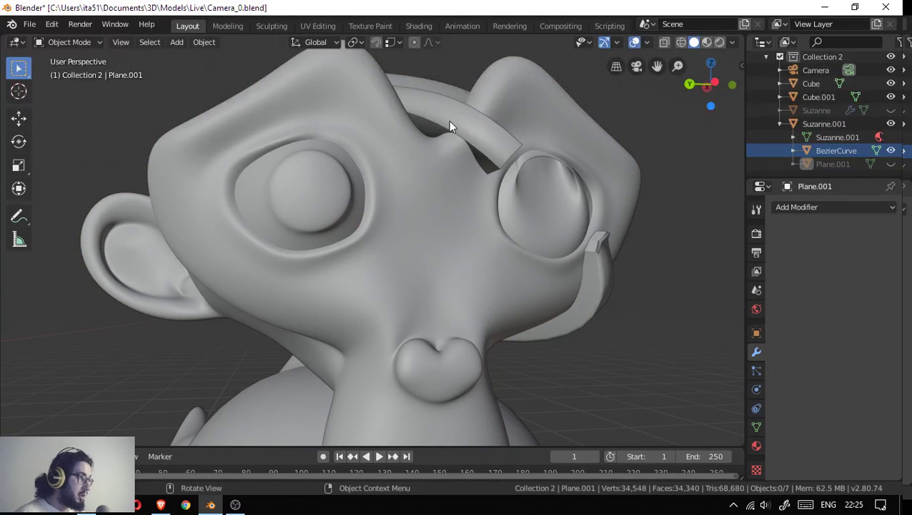
{"action": "left_click", "coordinate": [449, 126]}
{"action": "key", "text": "h"}
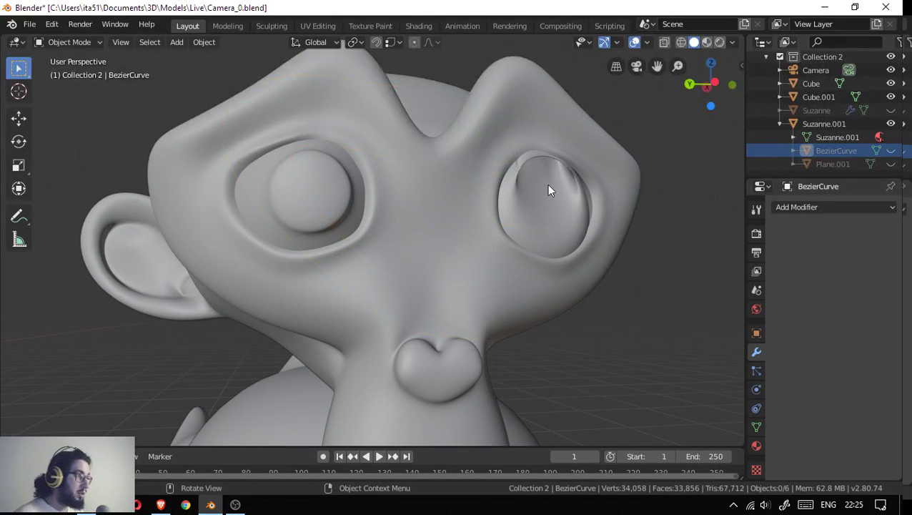
{"action": "left_click_drag", "start_coordinate": [547, 184], "coordinate": [403, 218]}
- Put Suzanne.001 into Edit Mode and select the linked eyeball mesh with L
{"action": "left_click", "coordinate": [397, 235]}
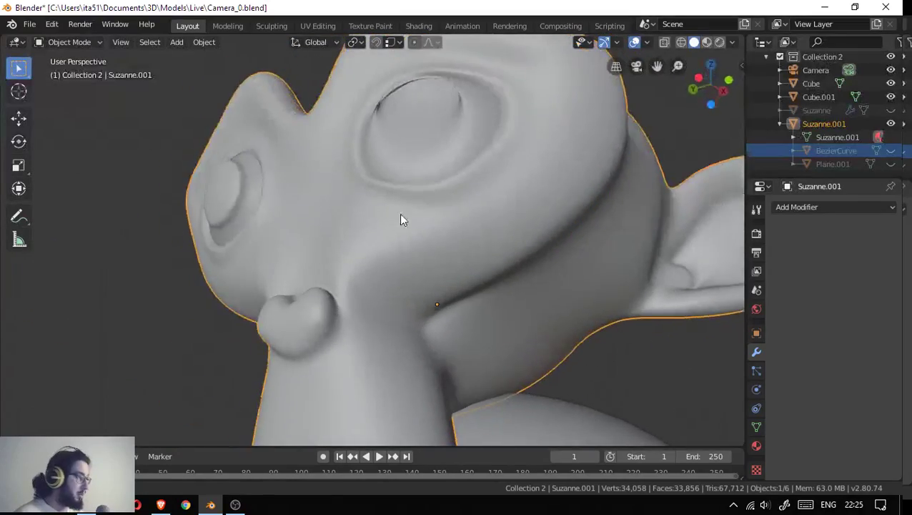
{"action": "key", "text": "ctrl+Tab"}
{"action": "left_click", "coordinate": [449, 228]}
{"action": "left_click_drag", "start_coordinate": [437, 115], "coordinate": [456, 163]}
{"action": "key", "text": "l"}
{"action": "left_click_drag", "start_coordinate": [482, 204], "coordinate": [500, 226]}
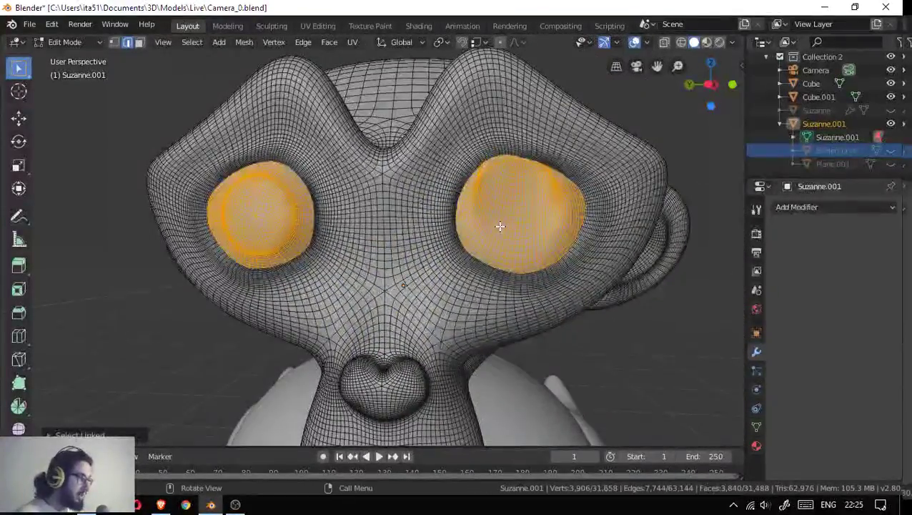
- Delete the right eyeball's vertices, leaving an empty eye socket
{"action": "key", "text": "alt+a"}
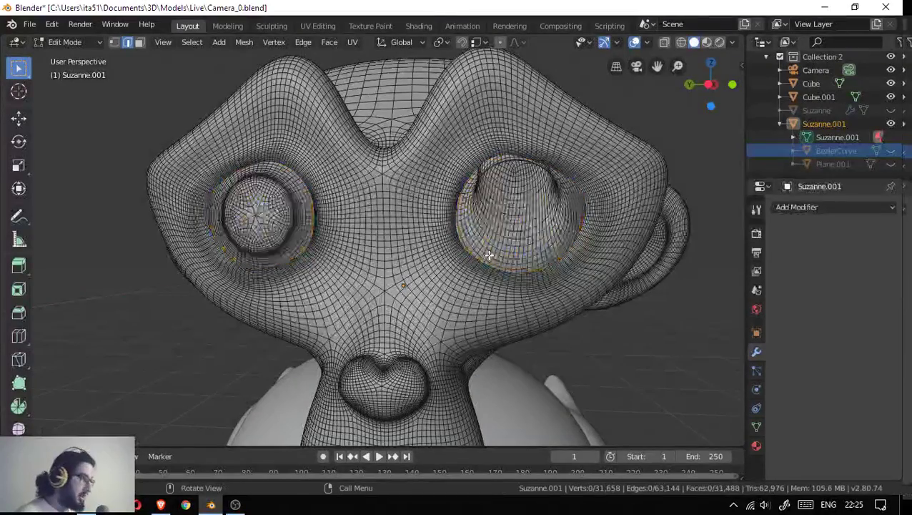
{"action": "key", "text": "l"}
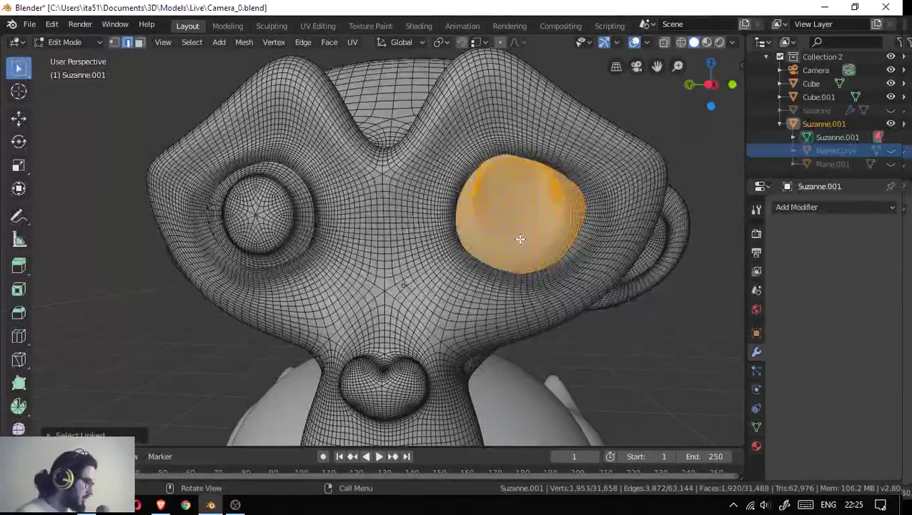
{"action": "key", "text": "x"}
{"action": "left_click", "coordinate": [509, 148]}
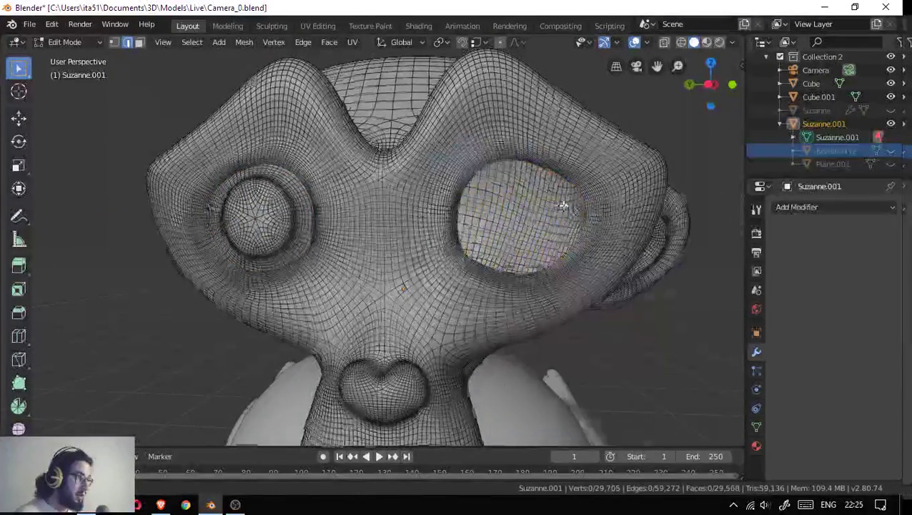
- Select the whole remaining eyeball and scale it up slightly
{"action": "left_click_drag", "start_coordinate": [564, 205], "coordinate": [442, 216]}
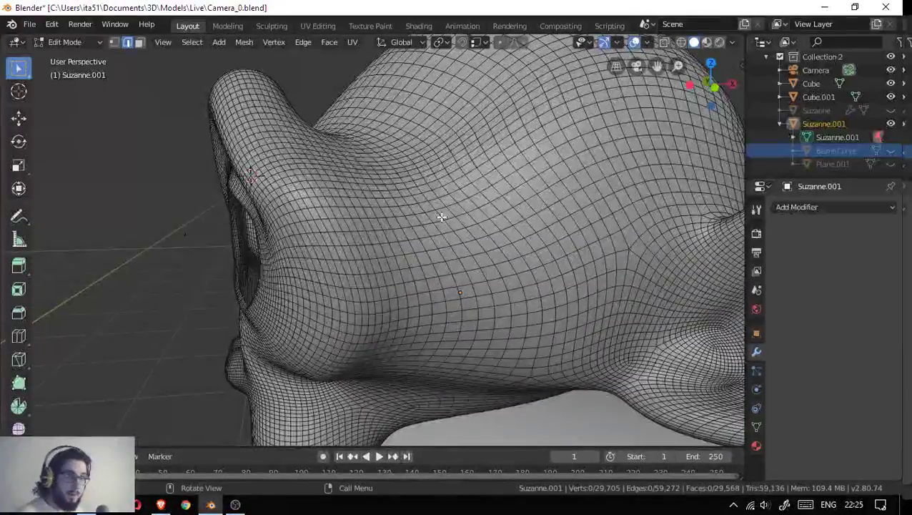
{"action": "left_click_drag", "start_coordinate": [446, 215], "coordinate": [323, 261]}
{"action": "scroll", "scroll_direction": "up", "scroll_amount": 3}
{"action": "scroll", "scroll_direction": "down", "scroll_amount": 3}
{"action": "scroll", "scroll_direction": "up", "scroll_amount": 3}
{"action": "left_click", "coordinate": [328, 255]}
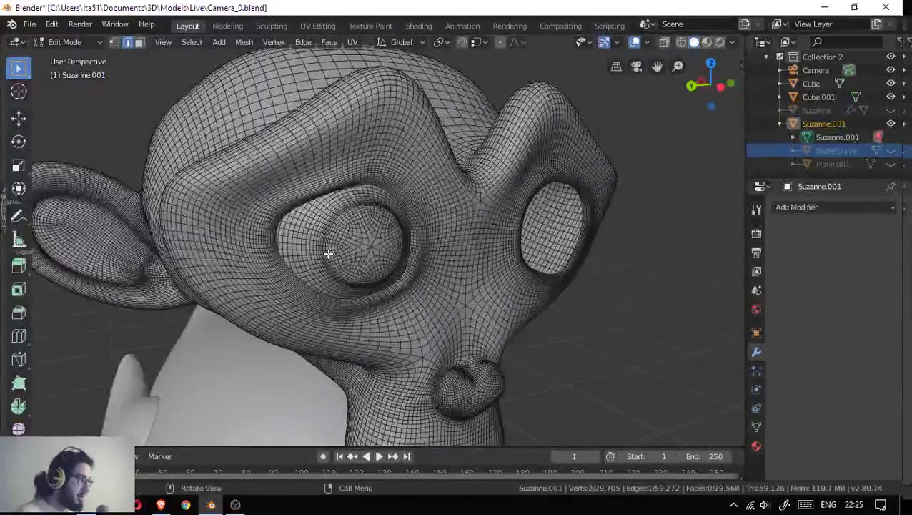
{"action": "key", "text": "ctrl+l"}
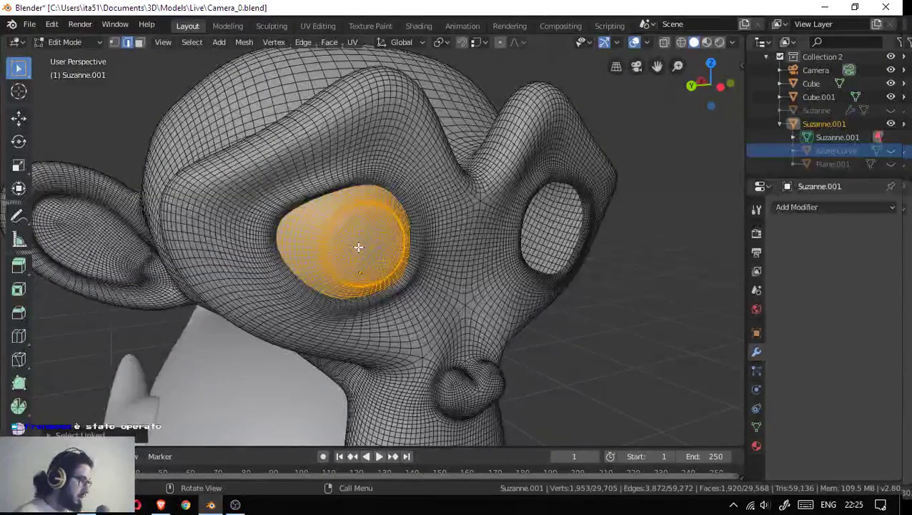
{"action": "left_click_drag", "start_coordinate": [362, 252], "coordinate": [330, 250]}
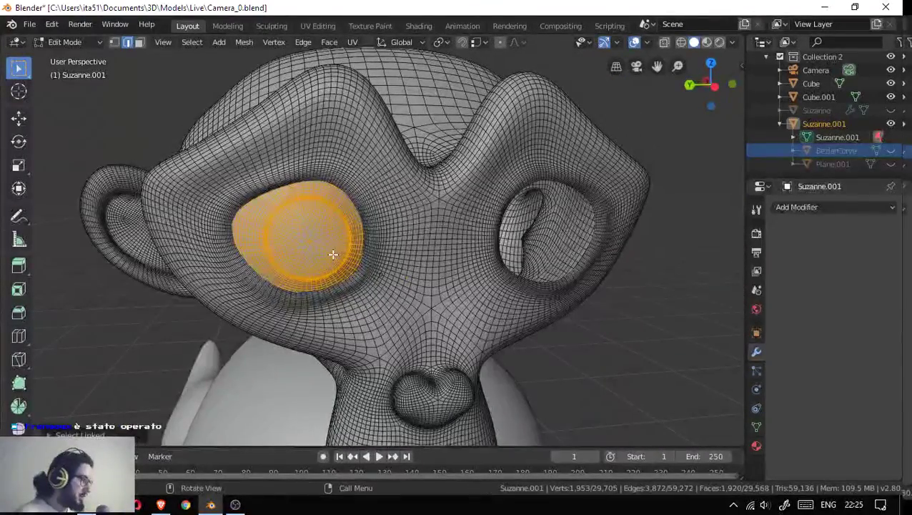
{"action": "key", "text": "s"}
{"action": "left_click", "coordinate": [346, 259]}
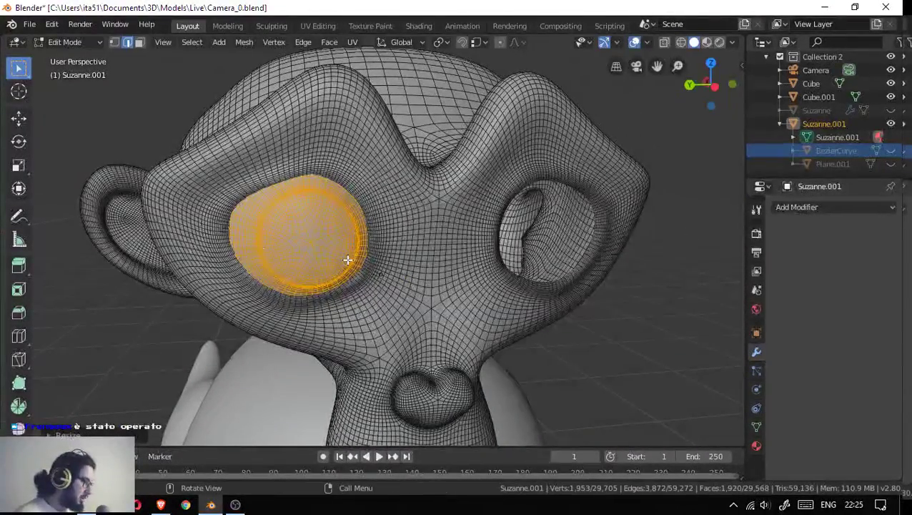
- Separate the enlarged eyeball into its own object and return to Object Mode
{"action": "key", "text": "p"}
{"action": "left_click", "coordinate": [348, 262]}
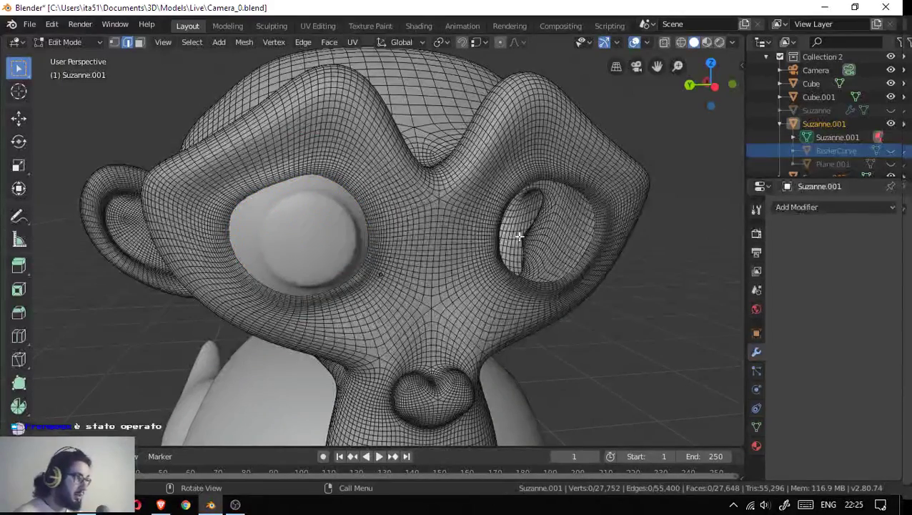
{"action": "key", "text": "Tab"}
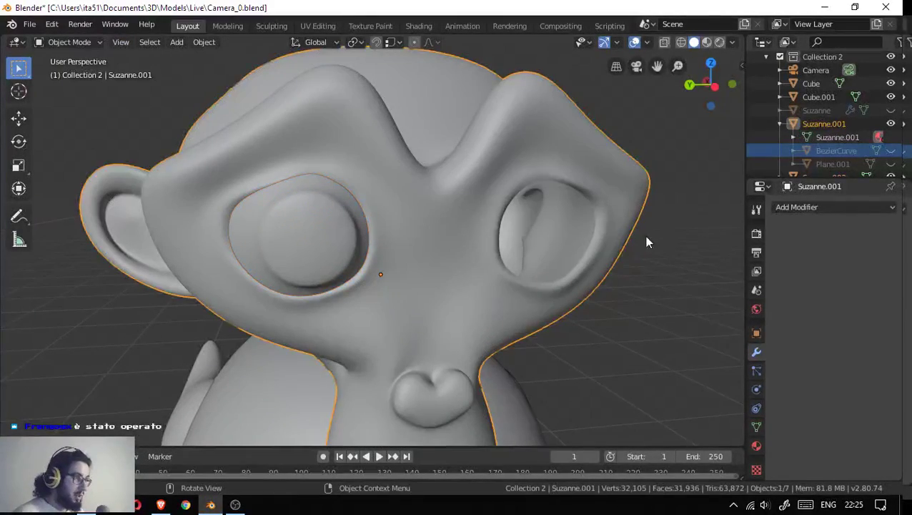
{"action": "left_click", "coordinate": [788, 208]}
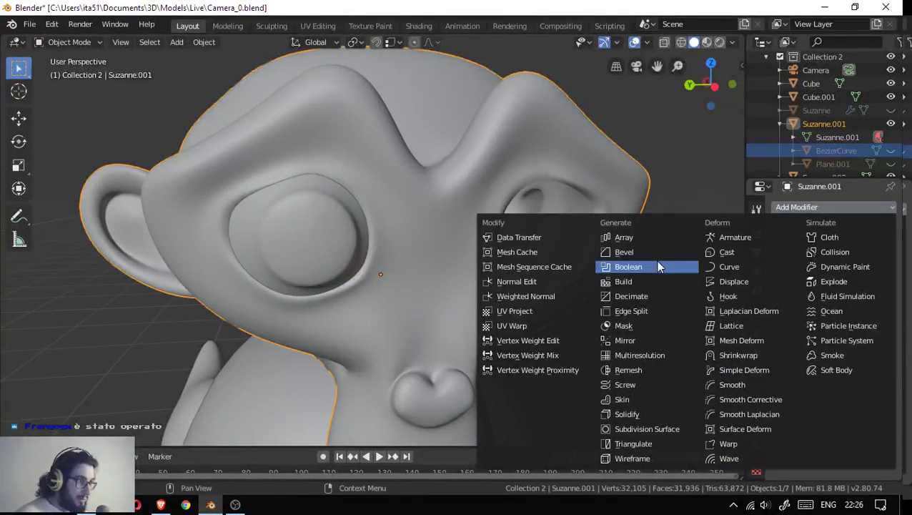
- Add a Decimate modifier to the monkey head and lower its ratio to about 0.11
{"action": "left_click", "coordinate": [647, 299]}
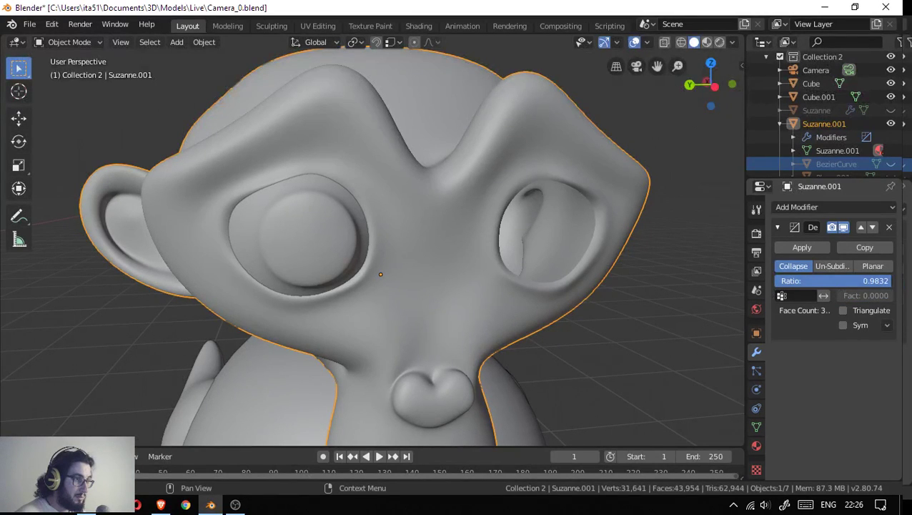
{"action": "left_click_drag", "start_coordinate": [886, 281], "coordinate": [792, 281]}
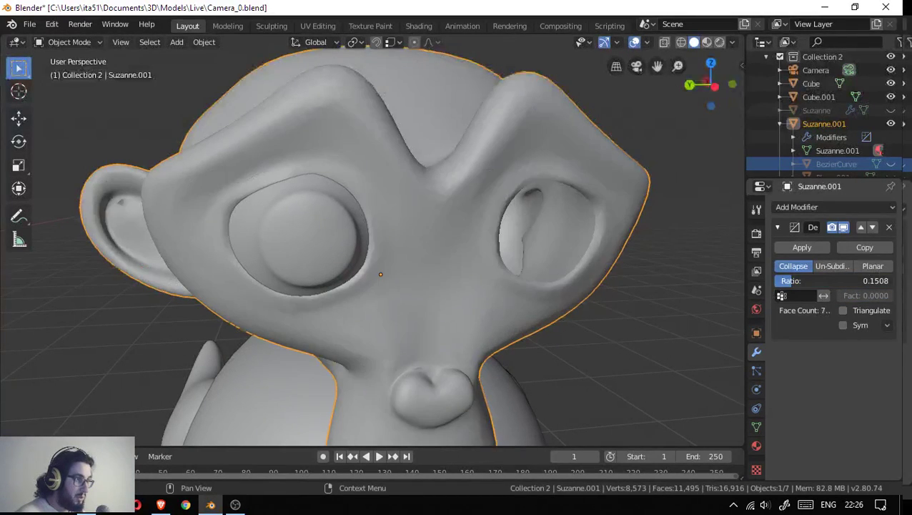
{"action": "left_click_drag", "start_coordinate": [792, 281], "coordinate": [788, 281]}
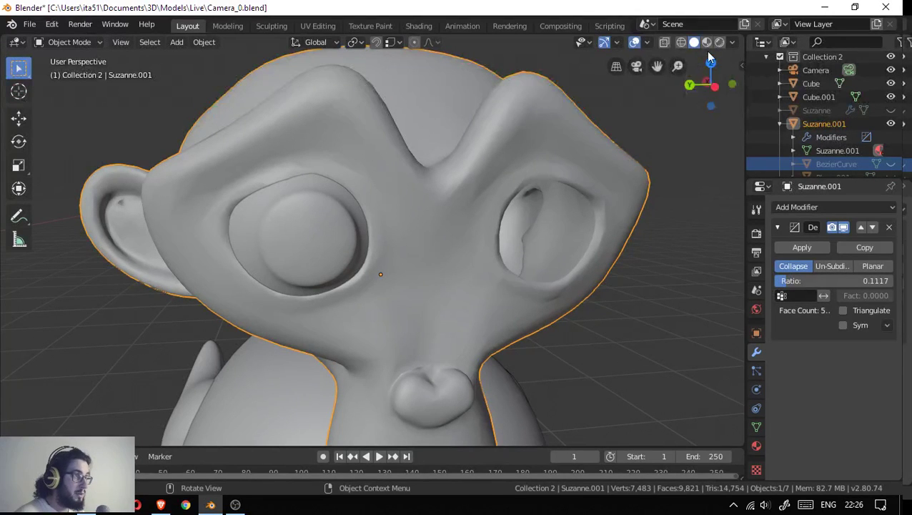
- Turn on a fully dense wireframe overlay in the viewport
{"action": "left_click", "coordinate": [732, 43]}
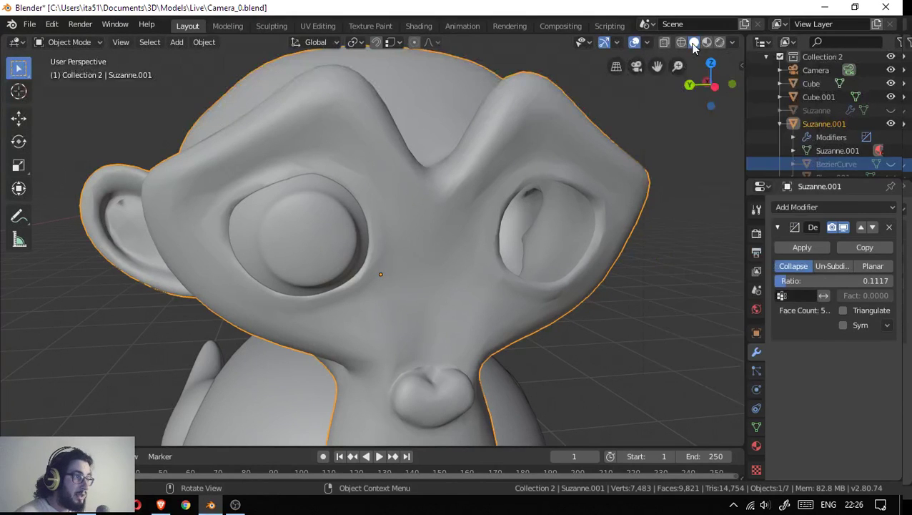
{"action": "left_click", "coordinate": [647, 43]}
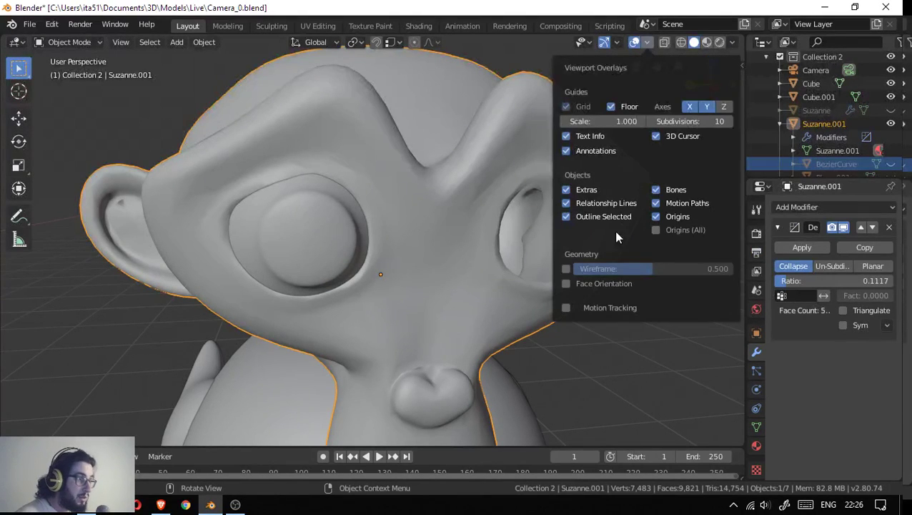
{"action": "left_click", "coordinate": [565, 268]}
{"action": "left_click_drag", "start_coordinate": [586, 268], "coordinate": [729, 268]}
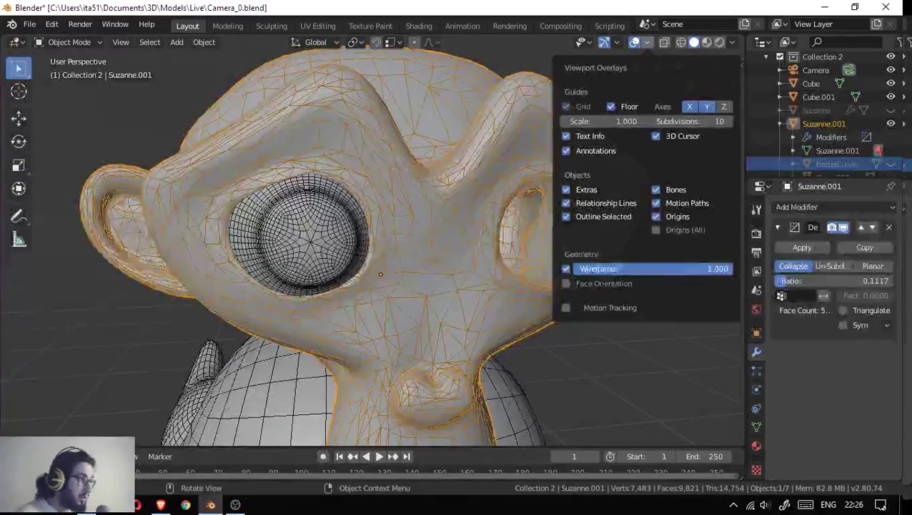
{"action": "left_click_drag", "start_coordinate": [401, 183], "coordinate": [626, 239]}
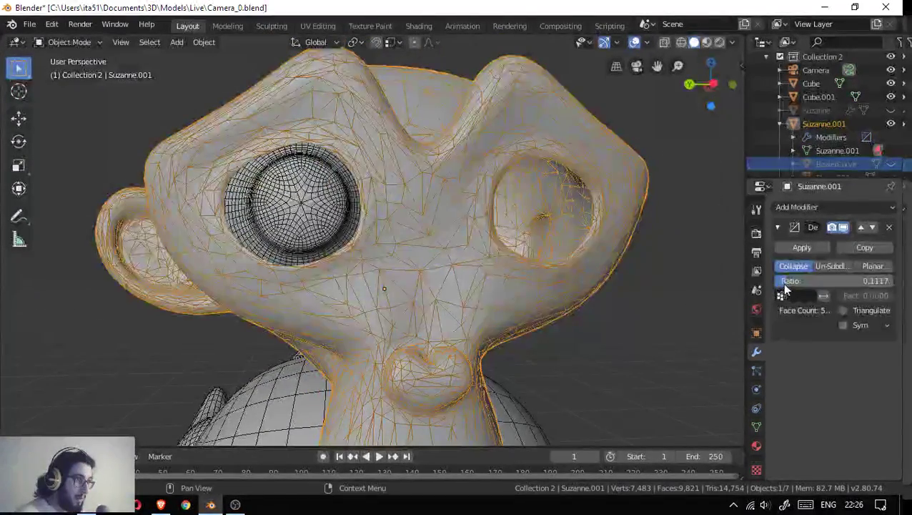
- Switch the head's decimation to Un-Subdivide with 6 iterations, giving 440 faces
{"action": "left_click_drag", "start_coordinate": [781, 284], "coordinate": [801, 284]}
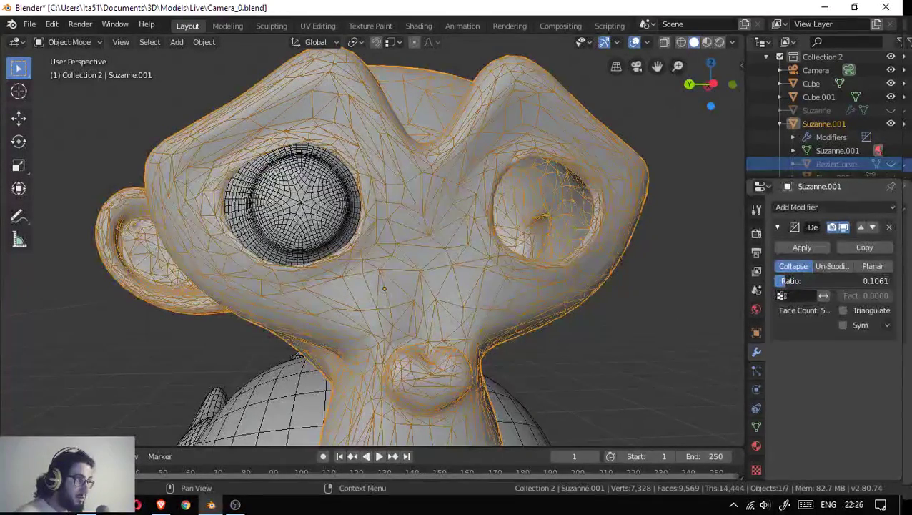
{"action": "left_click_drag", "start_coordinate": [431, 249], "coordinate": [610, 270]}
{"action": "scroll", "scroll_direction": "down", "scroll_amount": 3}
{"action": "scroll", "scroll_direction": "down", "scroll_amount": 3}
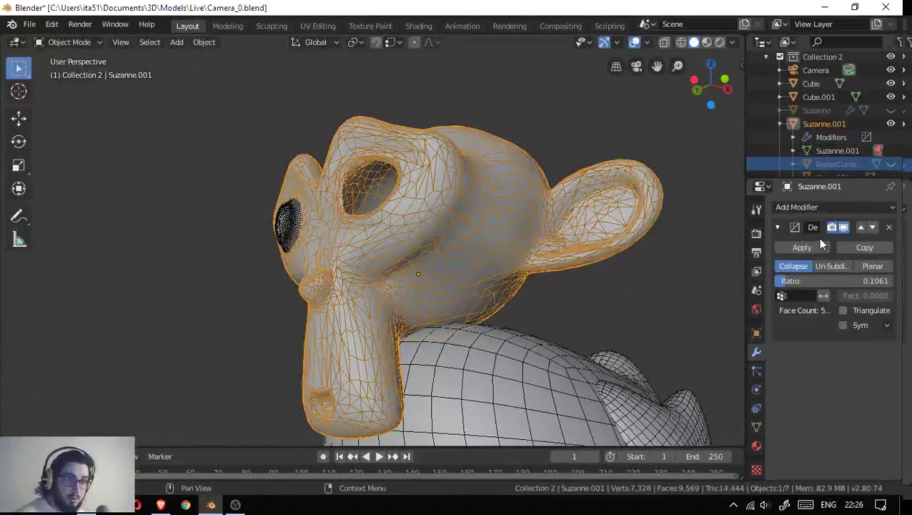
{"action": "left_click", "coordinate": [840, 266]}
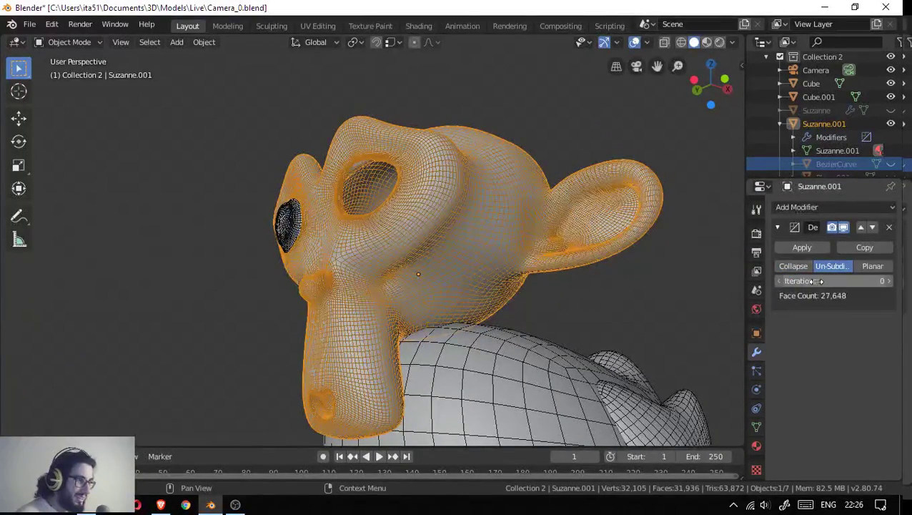
{"action": "left_click_drag", "start_coordinate": [833, 281], "coordinate": [861, 280]}
{"action": "left_click_drag", "start_coordinate": [444, 243], "coordinate": [570, 299]}
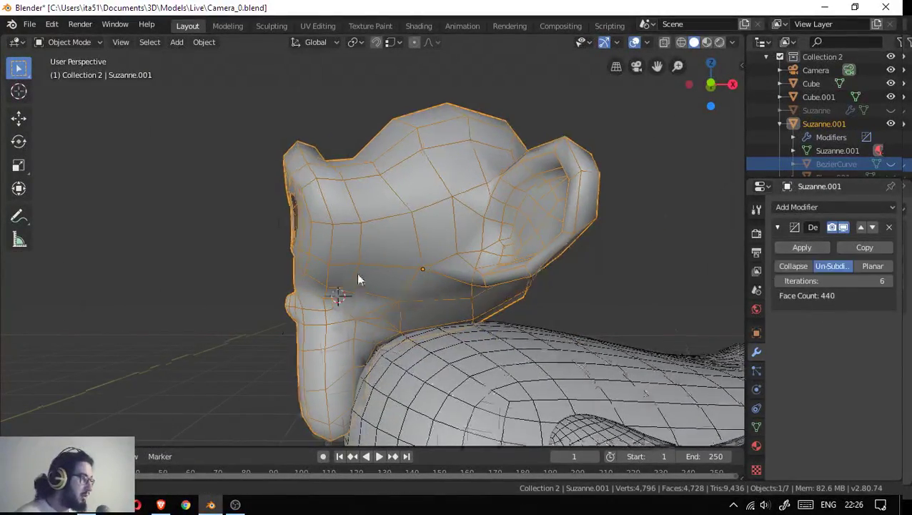
{"action": "left_click_drag", "start_coordinate": [356, 273], "coordinate": [322, 241]}
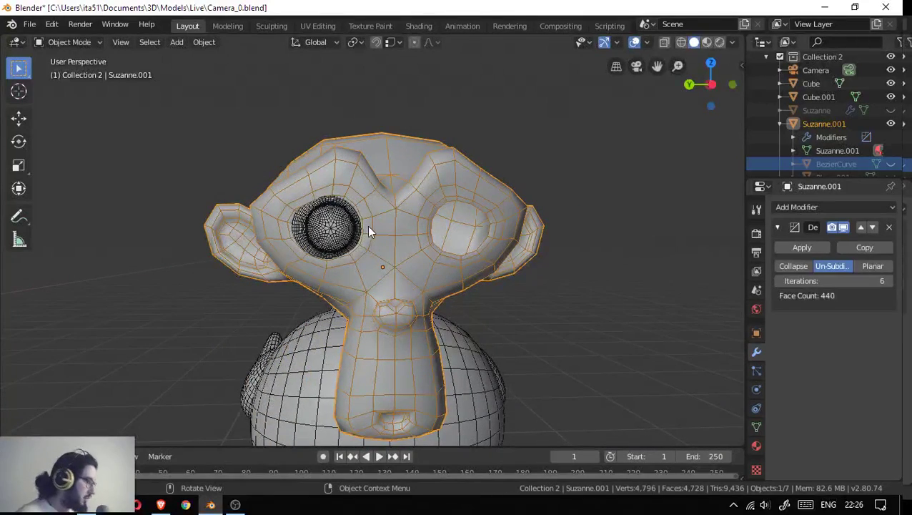
- Give the eye sphere Suzanne.002 a Decimate modifier in Un-Subdivide mode
{"action": "left_click", "coordinate": [321, 236]}
{"action": "left_click", "coordinate": [829, 208]}
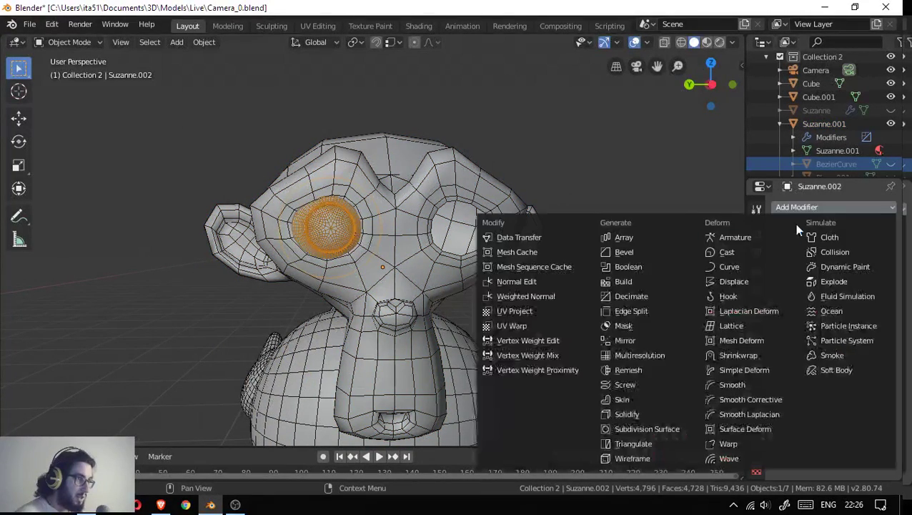
{"action": "left_click", "coordinate": [642, 296]}
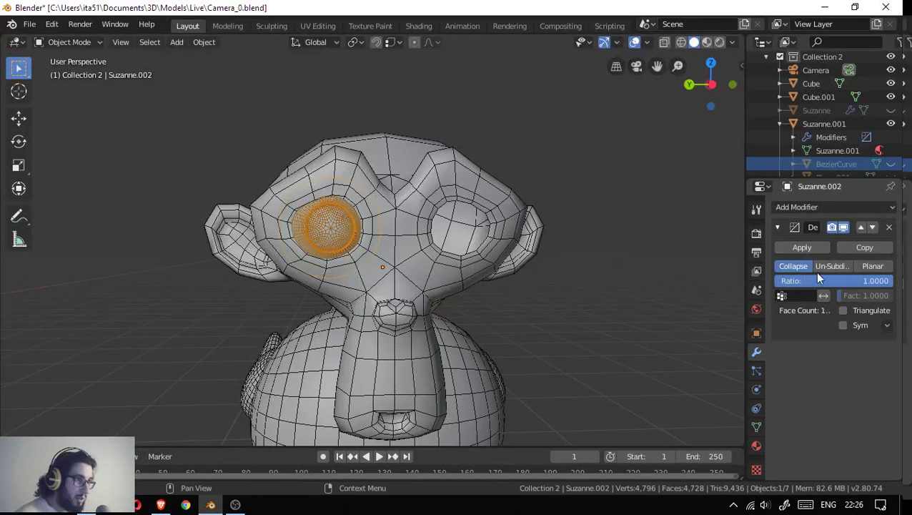
{"action": "left_click", "coordinate": [833, 266]}
{"action": "left_click_drag", "start_coordinate": [822, 281], "coordinate": [812, 281]}
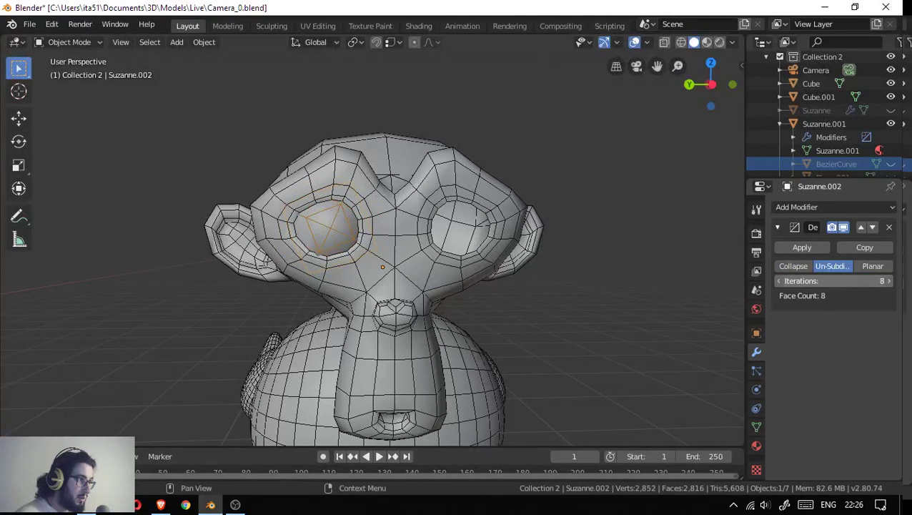
- Set the eye's un-subdivide iterations to 6, down to 32 faces
{"action": "left_click_drag", "start_coordinate": [336, 250], "coordinate": [394, 248]}
{"action": "scroll", "scroll_direction": "up", "scroll_amount": 3}
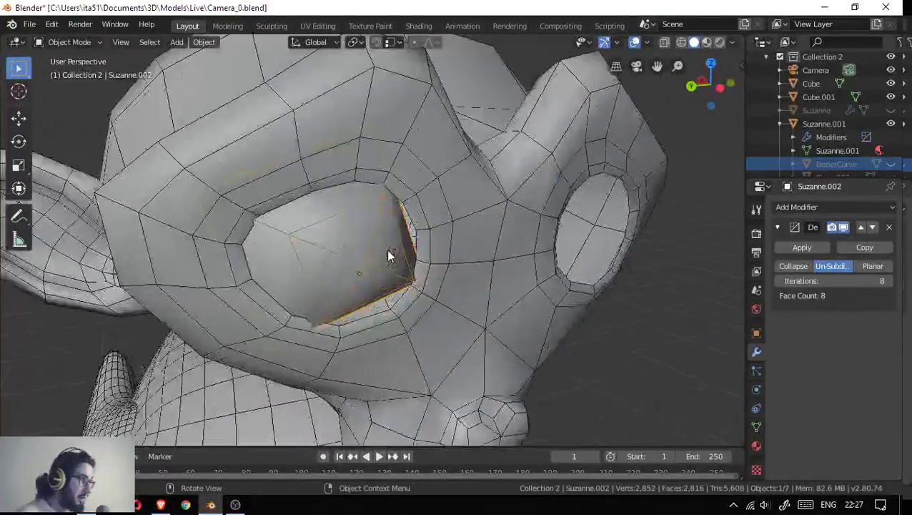
{"action": "scroll", "scroll_direction": "up", "scroll_amount": 3}
{"action": "scroll", "scroll_direction": "up", "scroll_amount": 3}
{"action": "scroll", "scroll_direction": "up", "scroll_amount": 3}
{"action": "scroll", "scroll_direction": "down", "scroll_amount": 3}
{"action": "left_click_drag", "start_coordinate": [456, 263], "coordinate": [399, 240]}
{"action": "scroll", "scroll_direction": "up", "scroll_amount": 3}
{"action": "scroll", "scroll_direction": "up", "scroll_amount": 3}
{"action": "scroll", "scroll_direction": "down", "scroll_amount": 3}
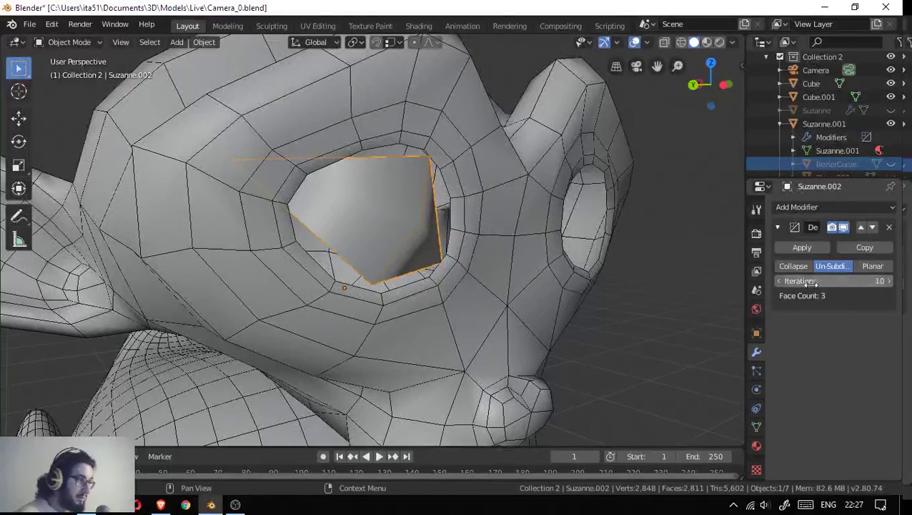
{"action": "left_click", "coordinate": [778, 281]}
{"action": "left_click", "coordinate": [778, 281]}
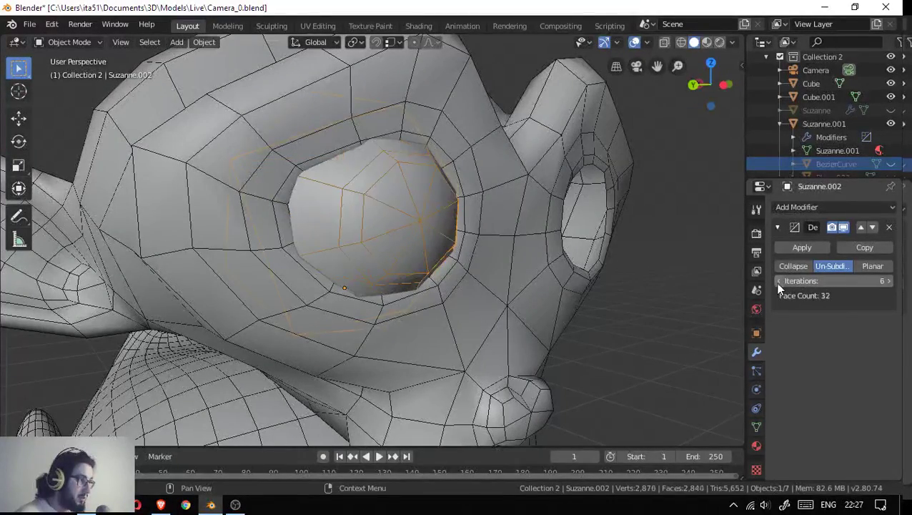
- Scale the eye sphere up slightly within its socket
{"action": "left_click_drag", "start_coordinate": [544, 258], "coordinate": [534, 243]}
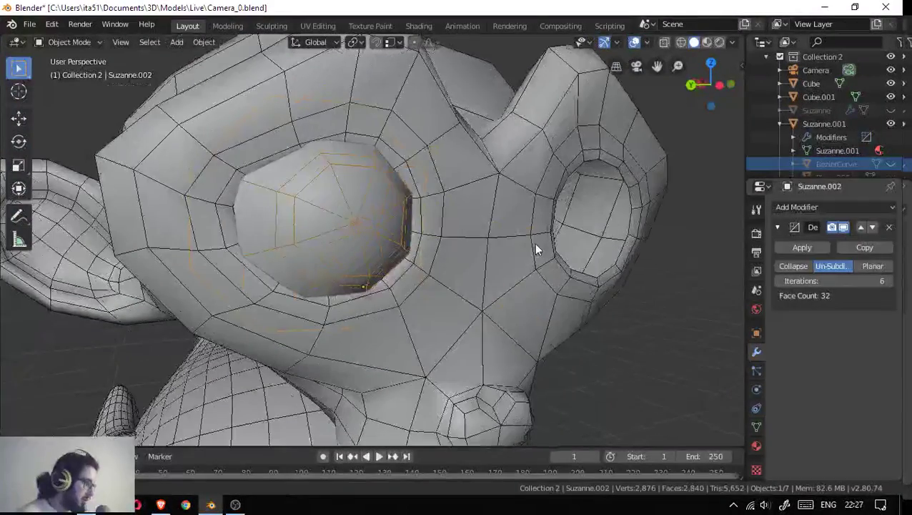
{"action": "key", "text": "s"}
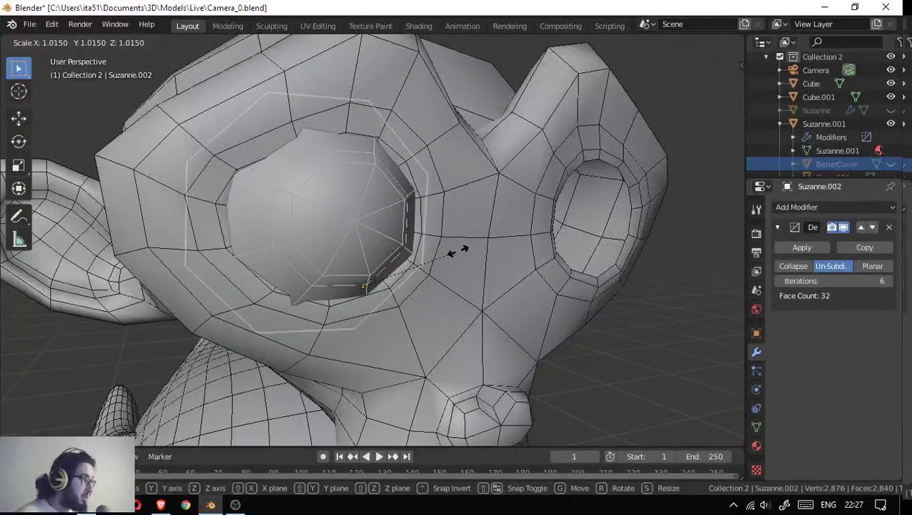
{"action": "left_click", "coordinate": [457, 250]}
{"action": "left_click_drag", "start_coordinate": [421, 253], "coordinate": [444, 236]}
{"action": "left_click_drag", "start_coordinate": [376, 243], "coordinate": [338, 251]}
{"action": "left_click_drag", "start_coordinate": [240, 291], "coordinate": [389, 217]}
{"action": "scroll", "scroll_direction": "down", "scroll_amount": 3}
{"action": "left_click_drag", "start_coordinate": [427, 178], "coordinate": [413, 238]}
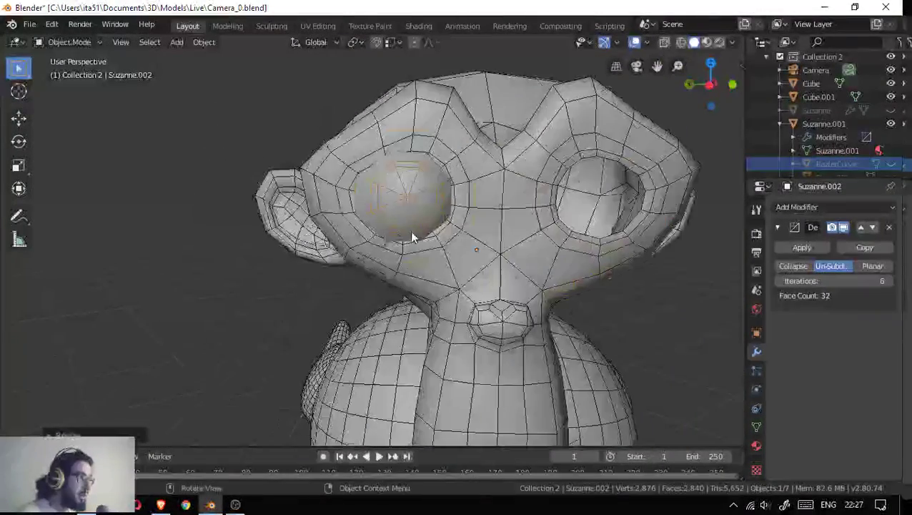
{"action": "left_click_drag", "start_coordinate": [589, 180], "coordinate": [590, 222]}
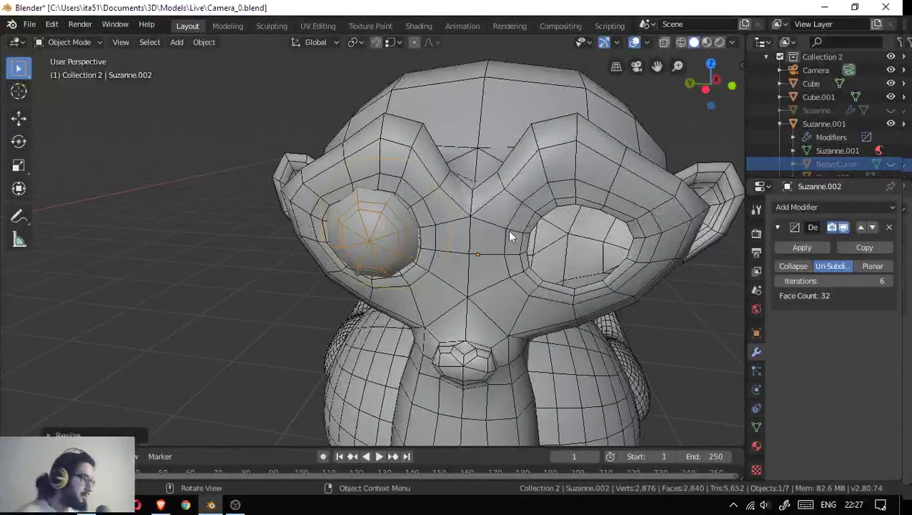
{"action": "scroll", "scroll_direction": "down", "scroll_amount": 3}
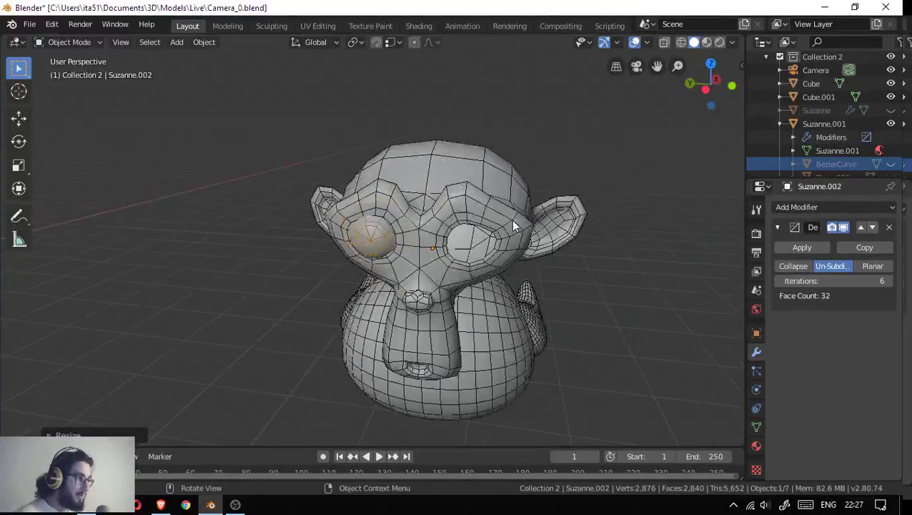
{"action": "left_click_drag", "start_coordinate": [511, 220], "coordinate": [325, 138]}
- Apply the Decimate modifiers on the eye sphere and the monkey head
{"action": "left_click", "coordinate": [544, 404]}
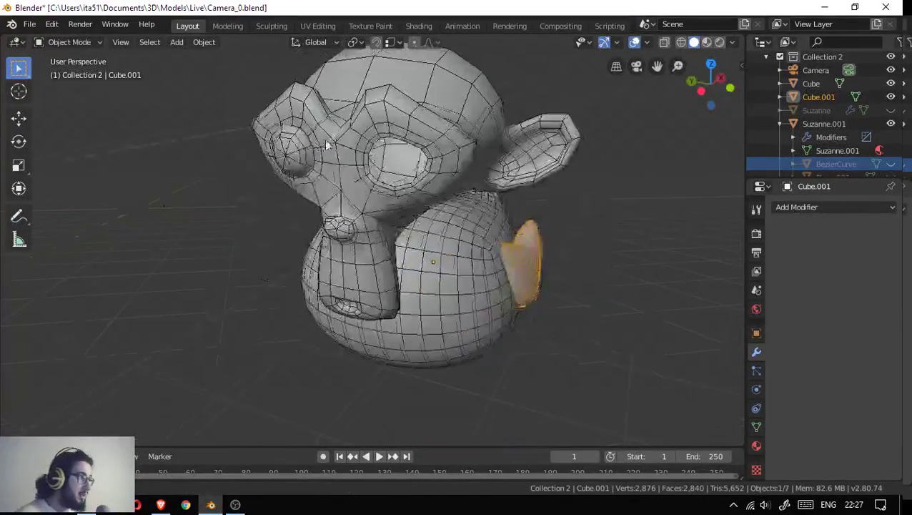
{"action": "left_click", "coordinate": [316, 154]}
{"action": "left_click", "coordinate": [799, 243]}
{"action": "left_click", "coordinate": [418, 124]}
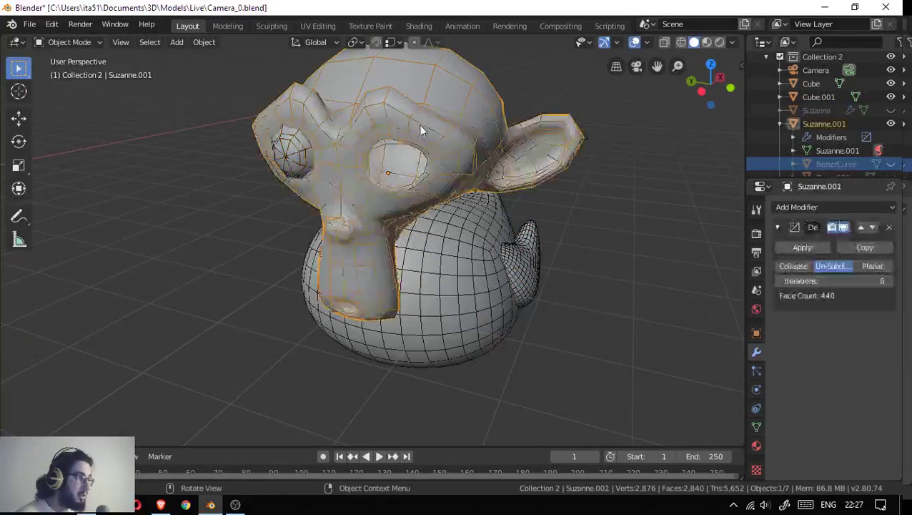
{"action": "left_click", "coordinate": [799, 246]}
- Select the body, then the wing, and close its modifier list without adding anything
{"action": "left_click_drag", "start_coordinate": [663, 233], "coordinate": [458, 263]}
{"action": "left_click", "coordinate": [457, 258]}
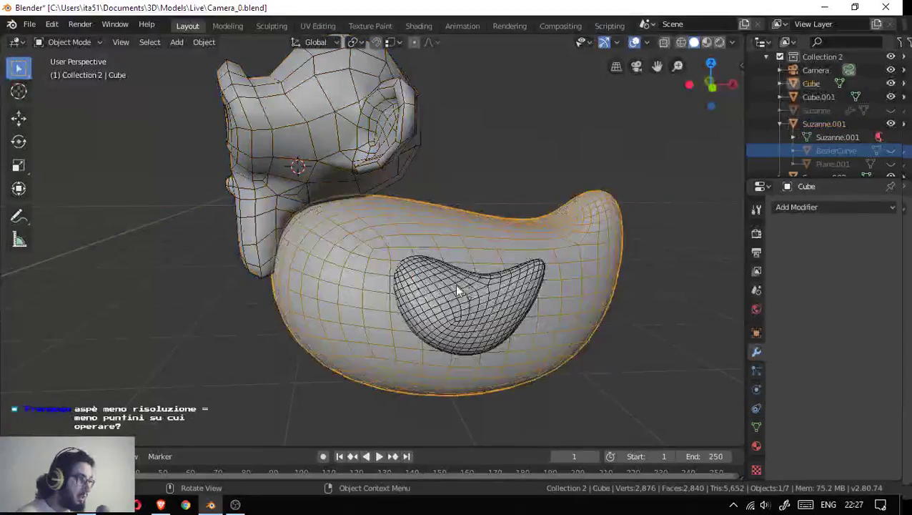
{"action": "left_click", "coordinate": [472, 293]}
{"action": "left_click_drag", "start_coordinate": [556, 330], "coordinate": [487, 235]}
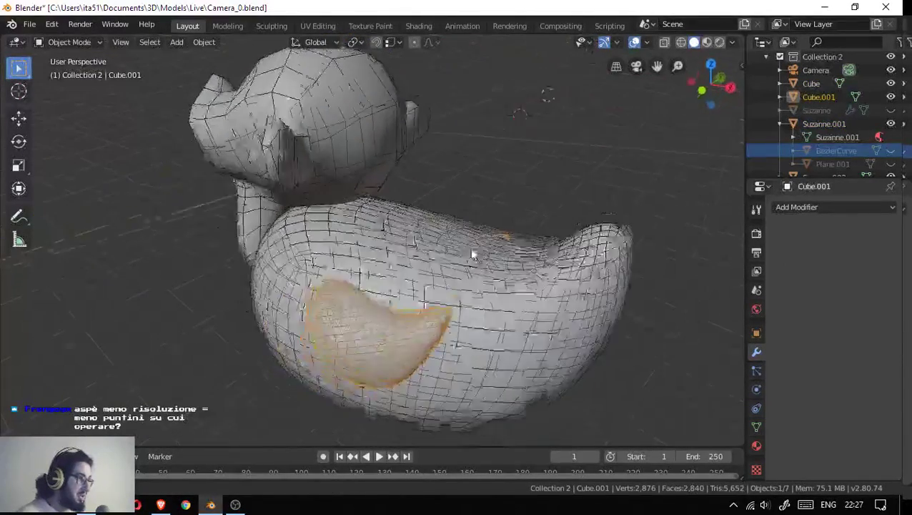
{"action": "left_click", "coordinate": [822, 207]}
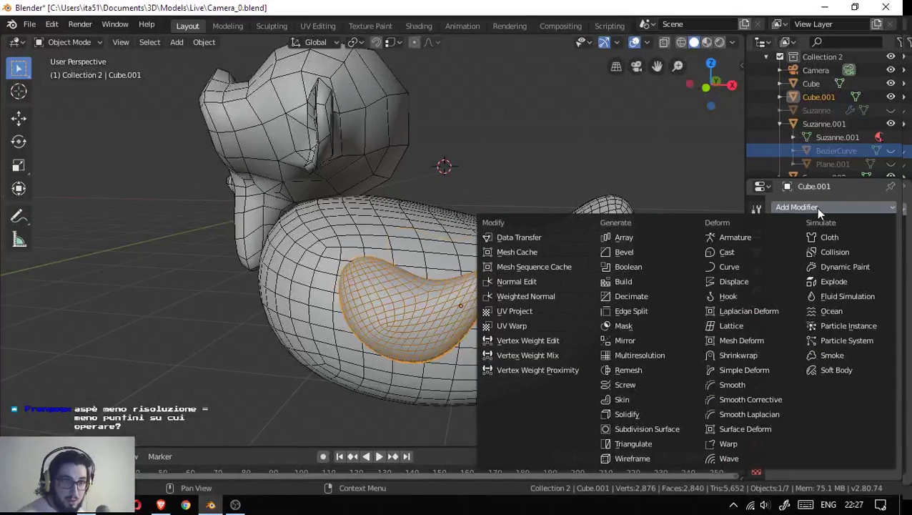
{"action": "left_click", "coordinate": [839, 205]}
- Enter Edit Mode on the monkey head in face select mode
{"action": "left_click_drag", "start_coordinate": [399, 218], "coordinate": [362, 176]}
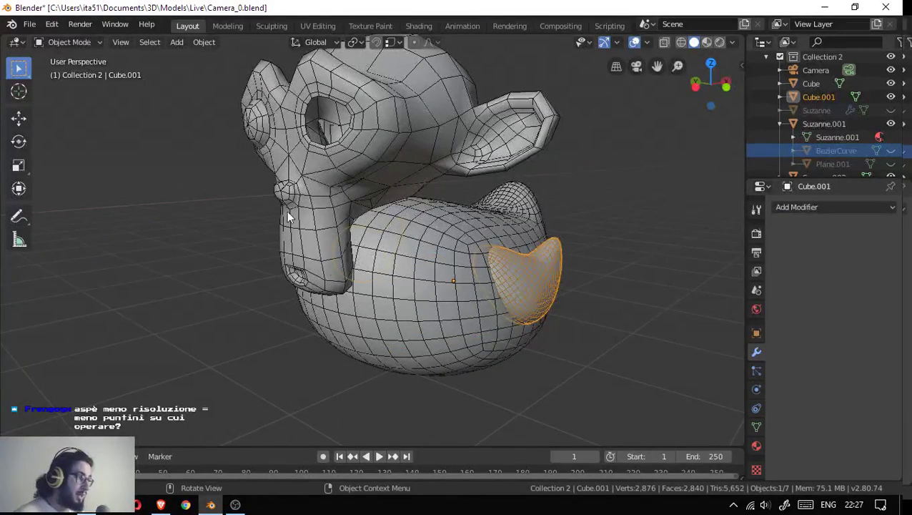
{"action": "left_click_drag", "start_coordinate": [294, 176], "coordinate": [380, 269]}
{"action": "left_click", "coordinate": [397, 116]}
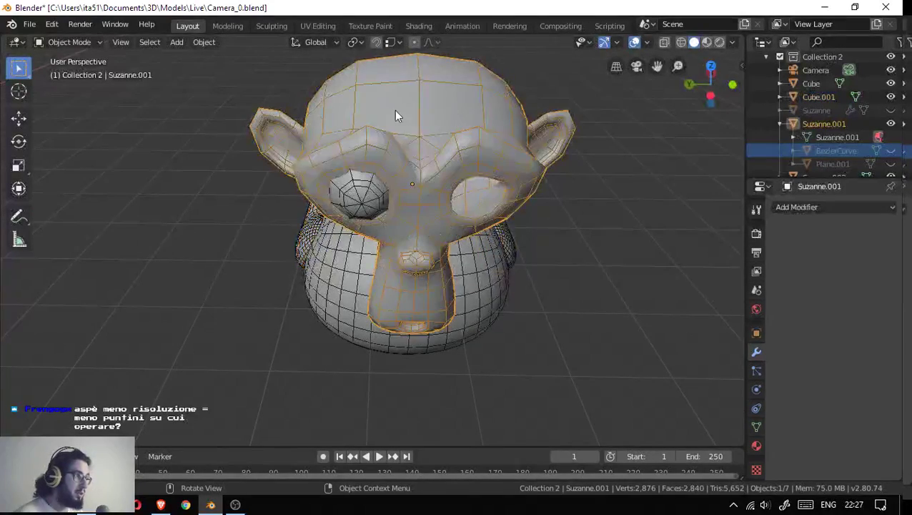
{"action": "key", "text": "Tab"}
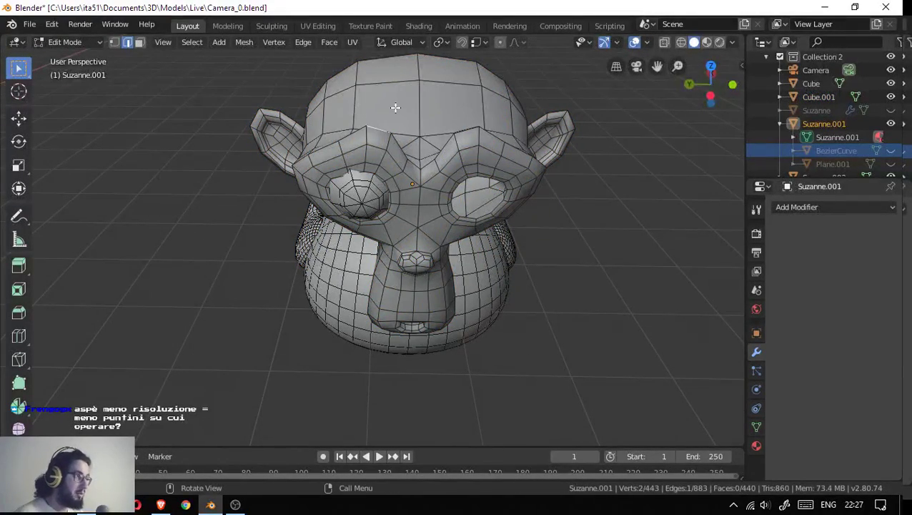
{"action": "key", "text": "3"}
- Select several forehead faces and a vertex to inspect the 443-vertex topology, then exit
{"action": "left_click", "coordinate": [395, 107]}
{"action": "left_click", "coordinate": [441, 74]}
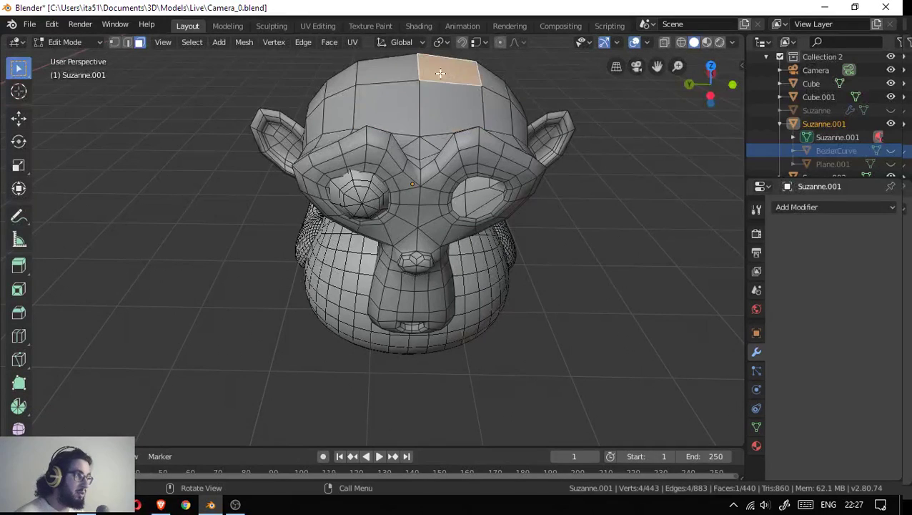
{"action": "left_click", "coordinate": [376, 78]}
{"action": "left_click", "coordinate": [375, 110]}
{"action": "left_click", "coordinate": [436, 107]}
{"action": "left_click", "coordinate": [411, 111]}
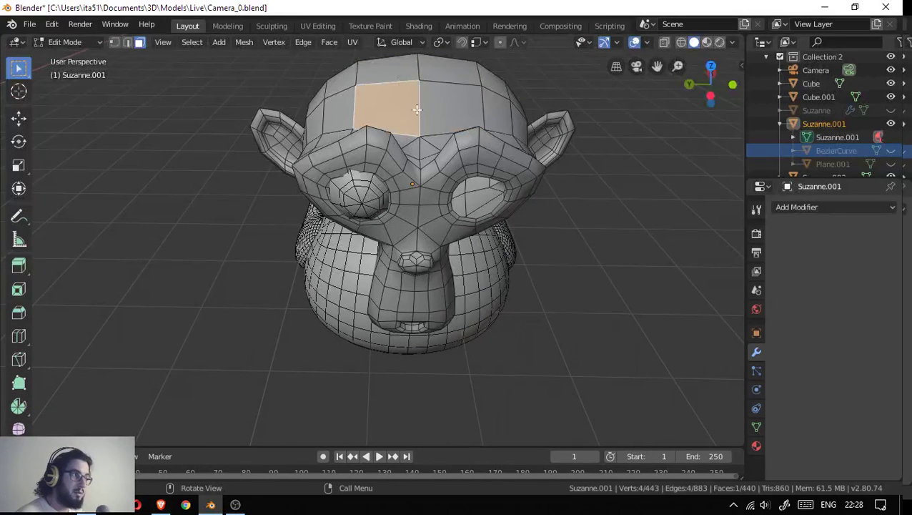
{"action": "key", "text": "1"}
{"action": "left_click", "coordinate": [425, 138]}
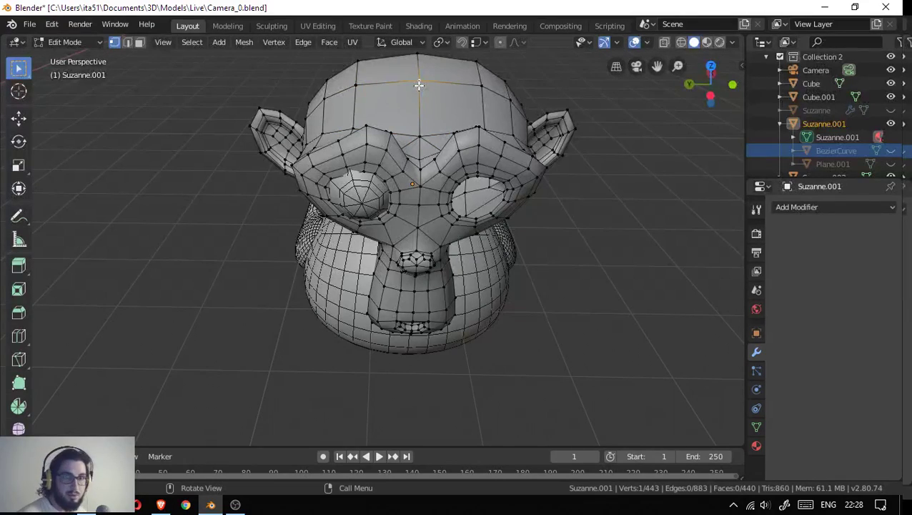
{"action": "key", "text": "Tab"}
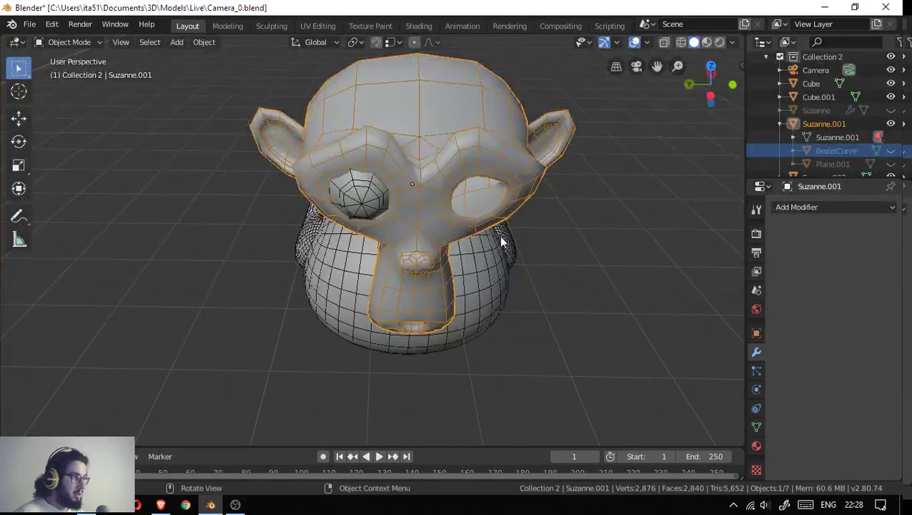
- Select the wing Cube.001 and open its Add Modifier list
{"action": "left_click_drag", "start_coordinate": [501, 243], "coordinate": [517, 191]}
{"action": "scroll", "scroll_direction": "up", "scroll_amount": 3}
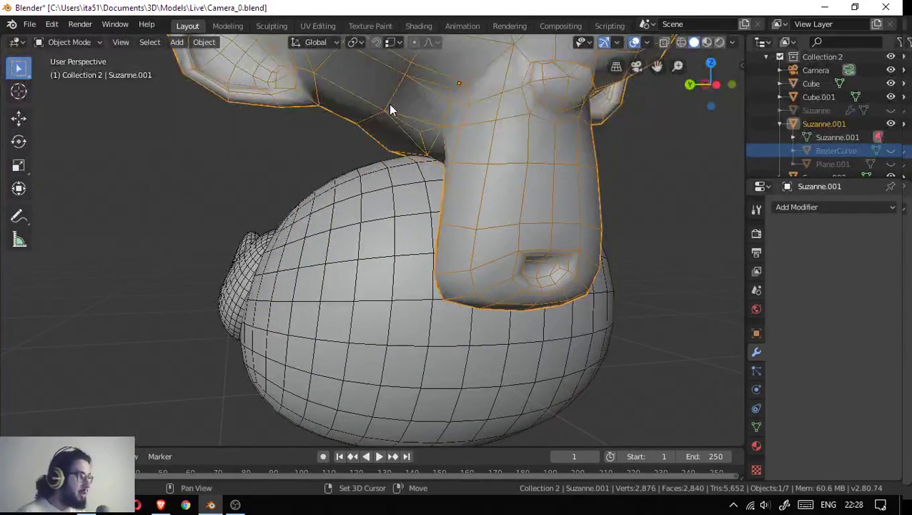
{"action": "left_click_drag", "start_coordinate": [388, 104], "coordinate": [158, 336]}
{"action": "left_click", "coordinate": [219, 381]}
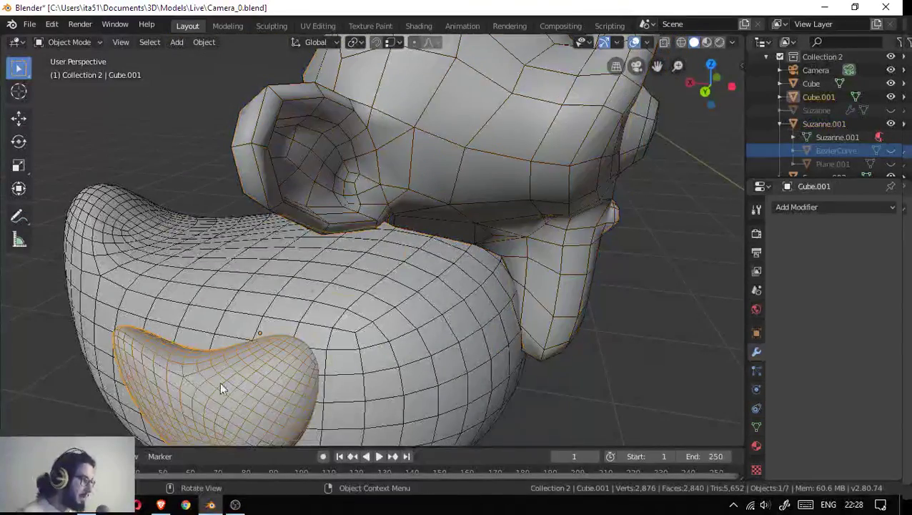
{"action": "left_click_drag", "start_coordinate": [629, 272], "coordinate": [615, 300]}
{"action": "scroll", "scroll_direction": "down", "scroll_amount": 3}
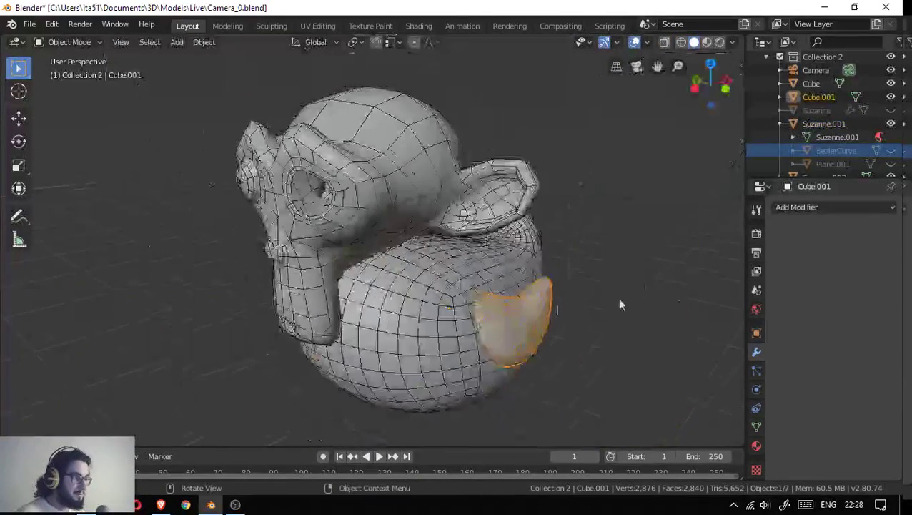
{"action": "left_click", "coordinate": [816, 207]}
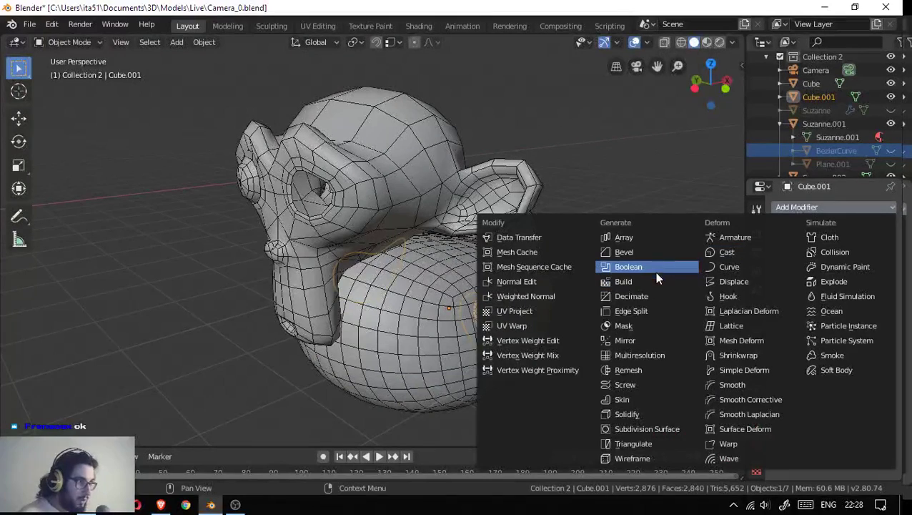
- Apply an Un-Subdivide Decimate with 4 iterations to the wing
{"action": "left_click", "coordinate": [654, 293]}
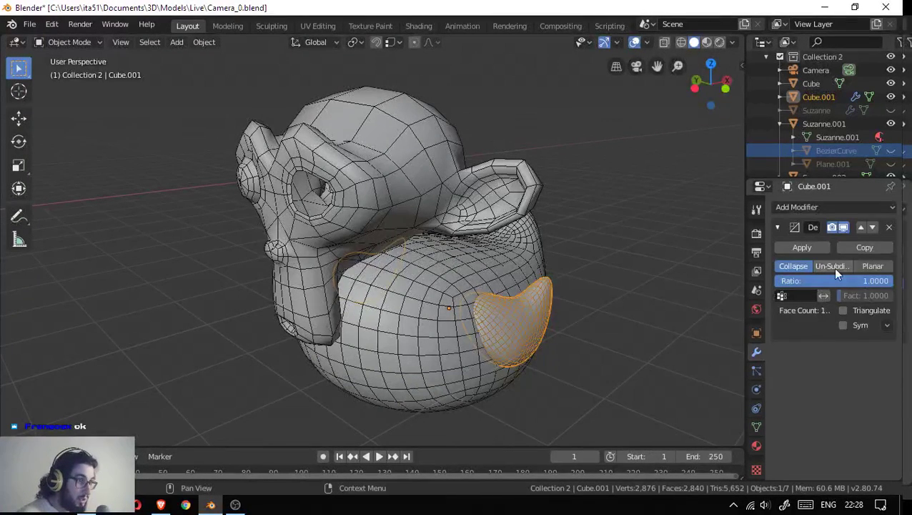
{"action": "left_click", "coordinate": [835, 270]}
{"action": "left_click_drag", "start_coordinate": [835, 281], "coordinate": [899, 286]}
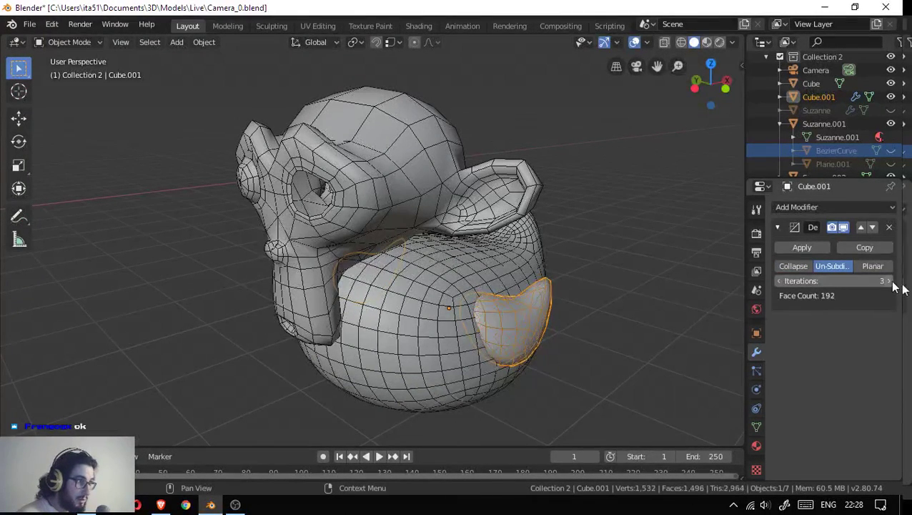
{"action": "left_click", "coordinate": [889, 281]}
{"action": "left_click_drag", "start_coordinate": [536, 329], "coordinate": [465, 293]}
{"action": "left_click", "coordinate": [802, 248]}
{"action": "left_click_drag", "start_coordinate": [586, 293], "coordinate": [496, 298]}
{"action": "left_click", "coordinate": [496, 297]}
- Replace a mistaken Build modifier on the body with an applied Un-Subdivide Decimate, 4 iterations
{"action": "left_click", "coordinate": [822, 207]}
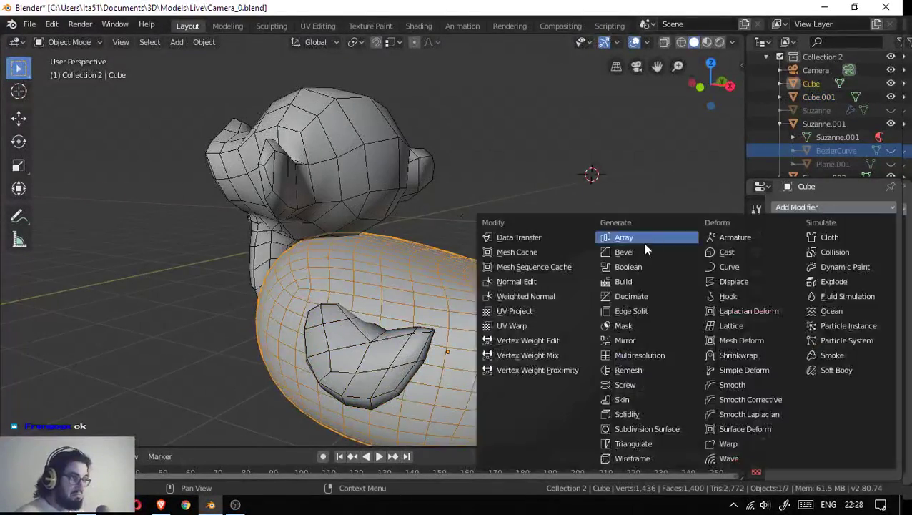
{"action": "left_click", "coordinate": [627, 279]}
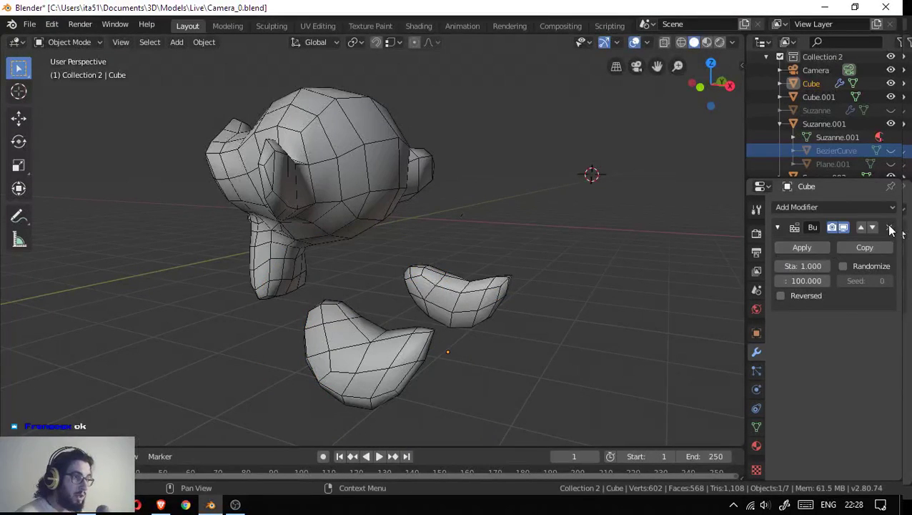
{"action": "left_click", "coordinate": [889, 227]}
{"action": "left_click", "coordinate": [836, 207]}
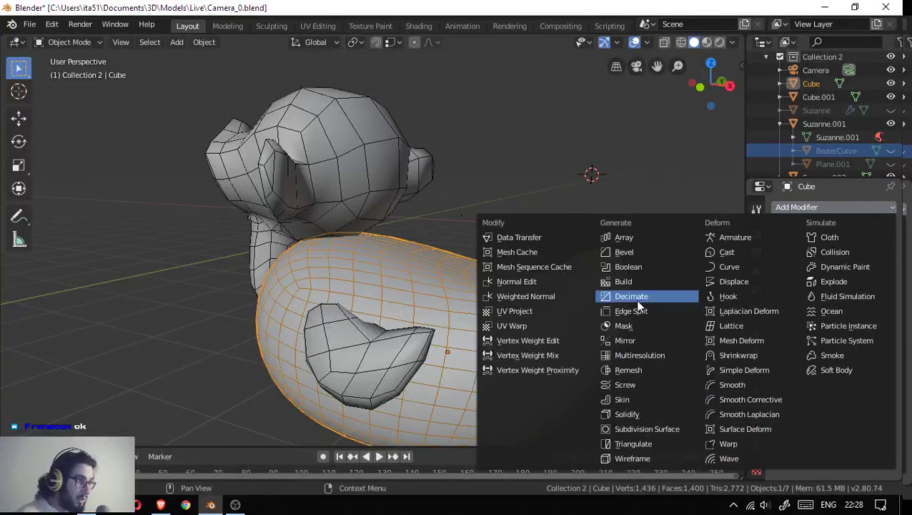
{"action": "left_click", "coordinate": [631, 296]}
{"action": "left_click", "coordinate": [832, 266]}
{"action": "left_click", "coordinate": [887, 282]}
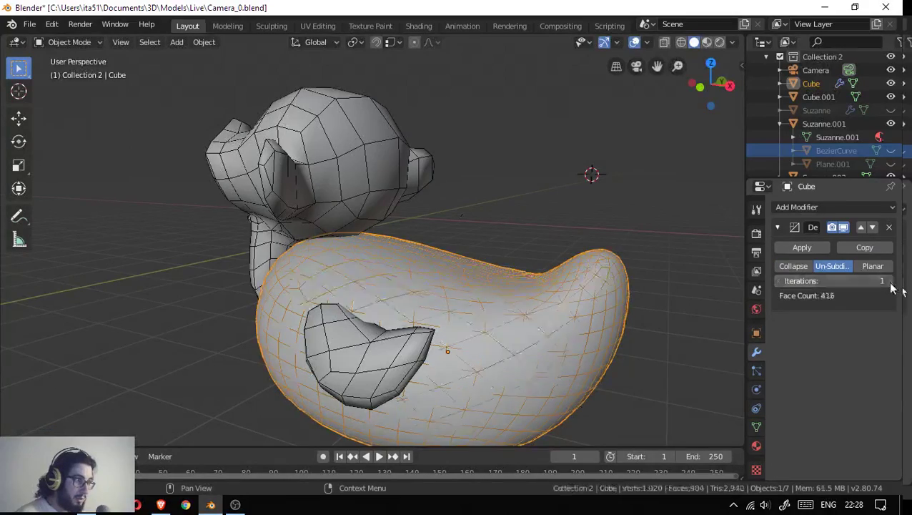
{"action": "left_click", "coordinate": [888, 281]}
{"action": "left_click", "coordinate": [889, 281]}
{"action": "left_click", "coordinate": [889, 281]}
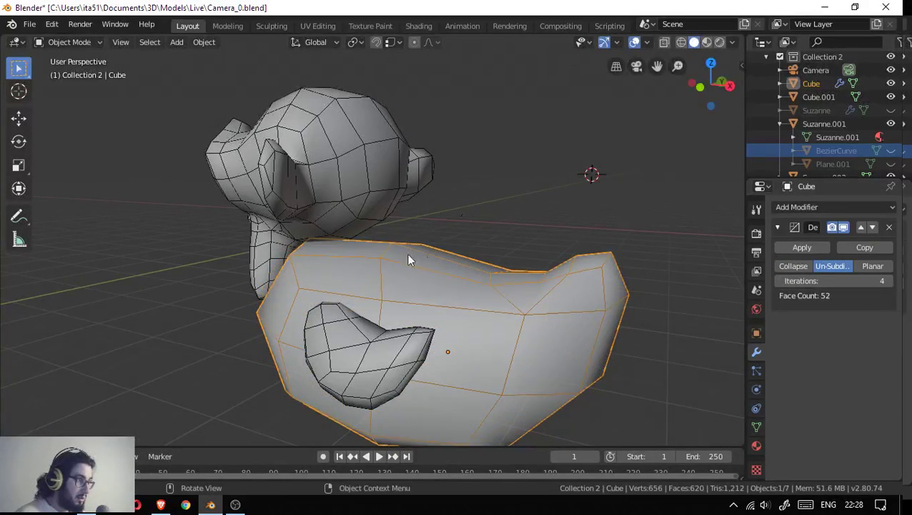
{"action": "left_click_drag", "start_coordinate": [406, 253], "coordinate": [466, 219]}
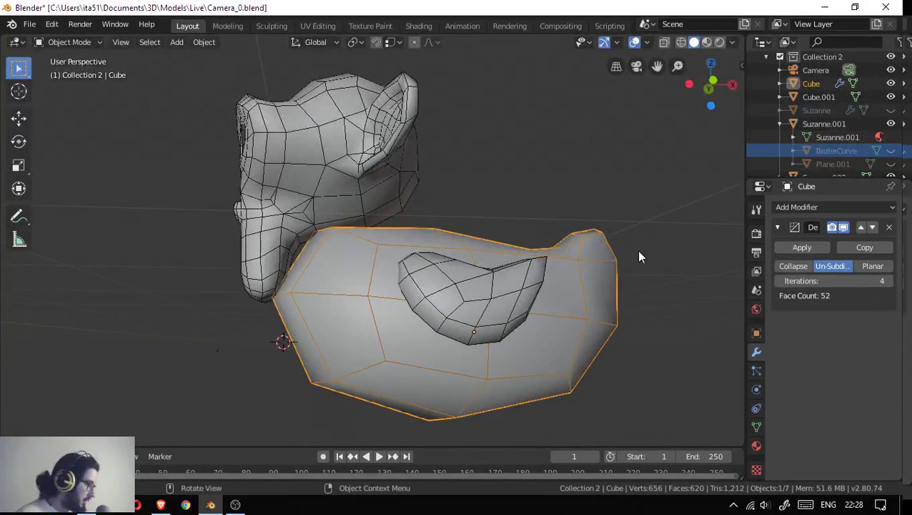
{"action": "left_click", "coordinate": [808, 246]}
- Scale the 52-face duck body up slightly
{"action": "key", "text": "s"}
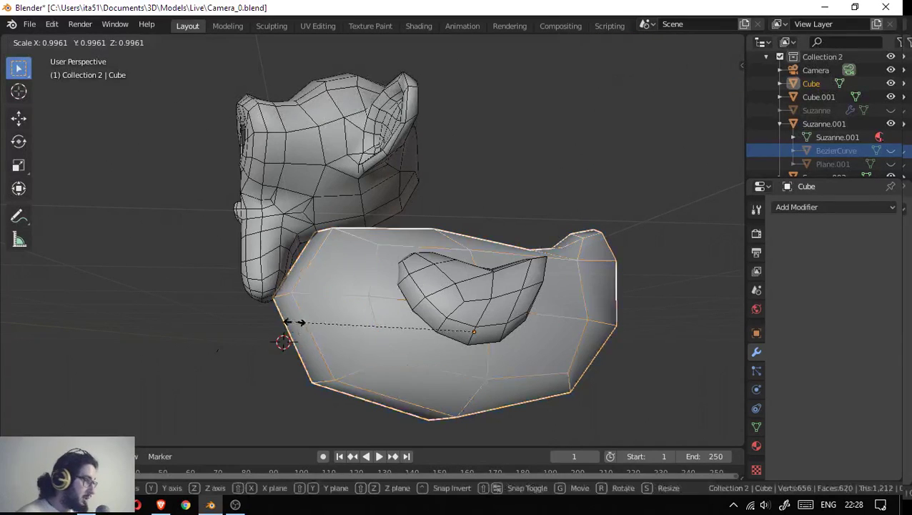
{"action": "left_click", "coordinate": [280, 322]}
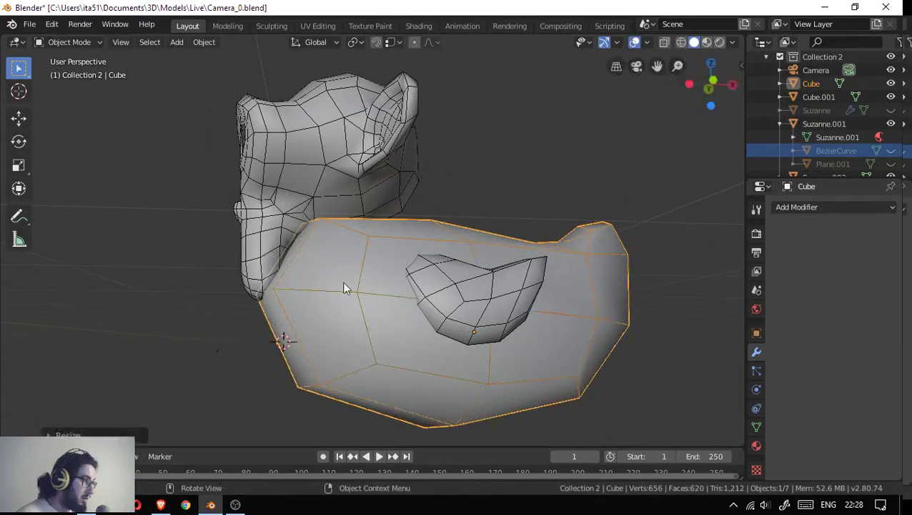
{"action": "left_click_drag", "start_coordinate": [346, 285], "coordinate": [368, 277]}
{"action": "left_click", "coordinate": [326, 200]}
{"action": "left_click_drag", "start_coordinate": [326, 200], "coordinate": [334, 238]}
{"action": "scroll", "scroll_direction": "down", "scroll_amount": 3}
{"action": "scroll", "scroll_direction": "down", "scroll_amount": 3}
{"action": "left_click_drag", "start_coordinate": [334, 276], "coordinate": [388, 280]}
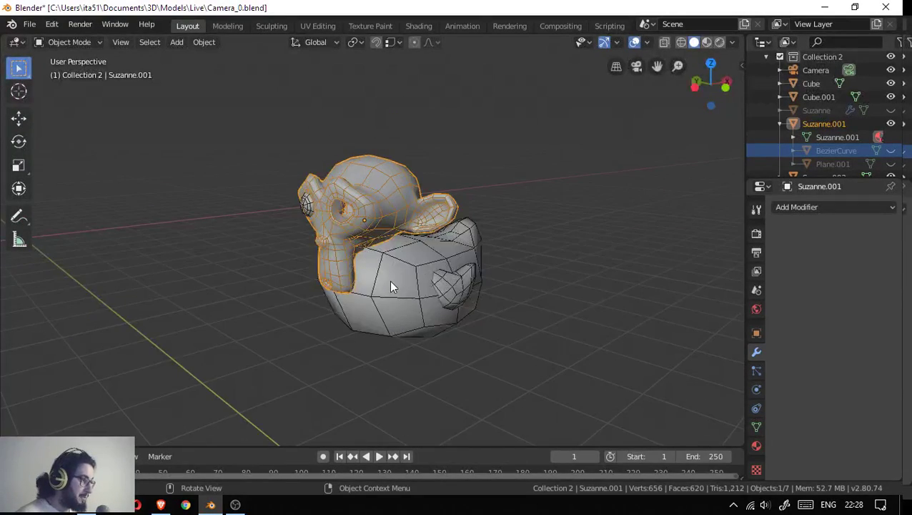
{"action": "left_click", "coordinate": [405, 301]}
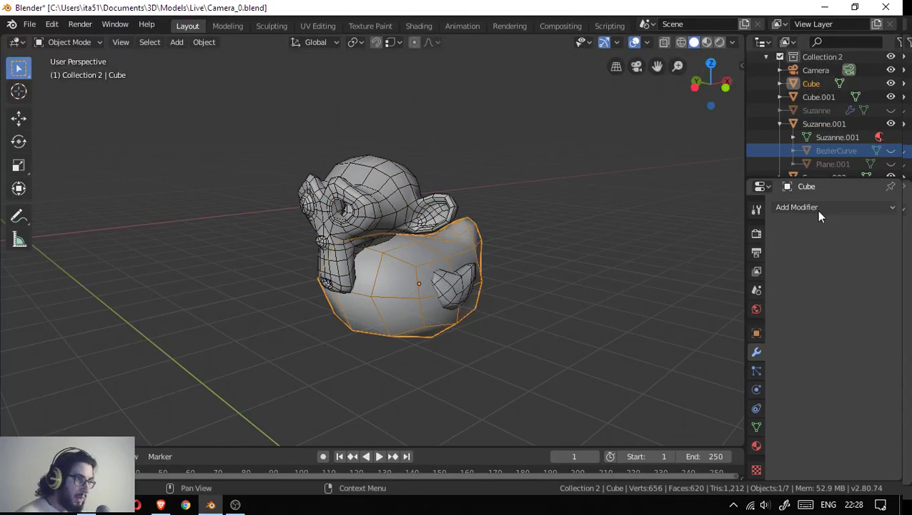
{"action": "left_click", "coordinate": [816, 208]}
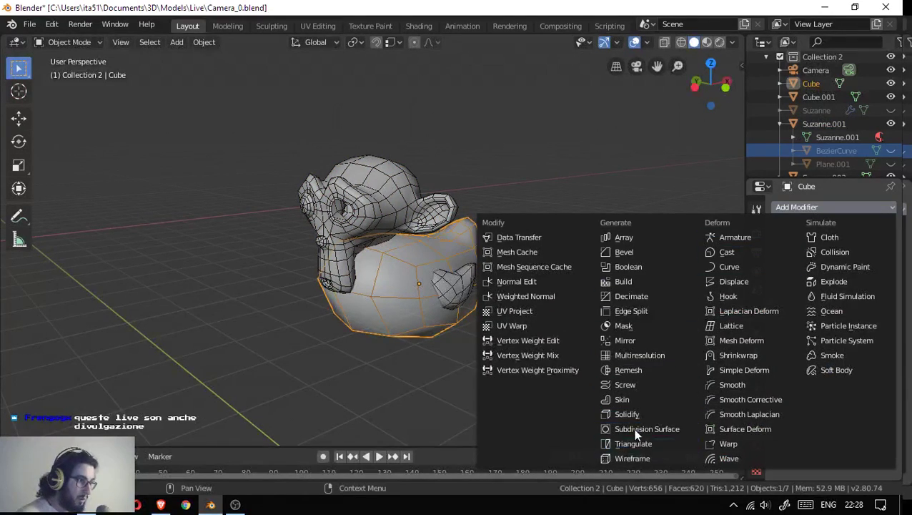
{"action": "left_click", "coordinate": [330, 200]}
{"action": "scroll", "scroll_direction": "up", "scroll_amount": 3}
{"action": "left_click_drag", "start_coordinate": [226, 189], "coordinate": [307, 198]}
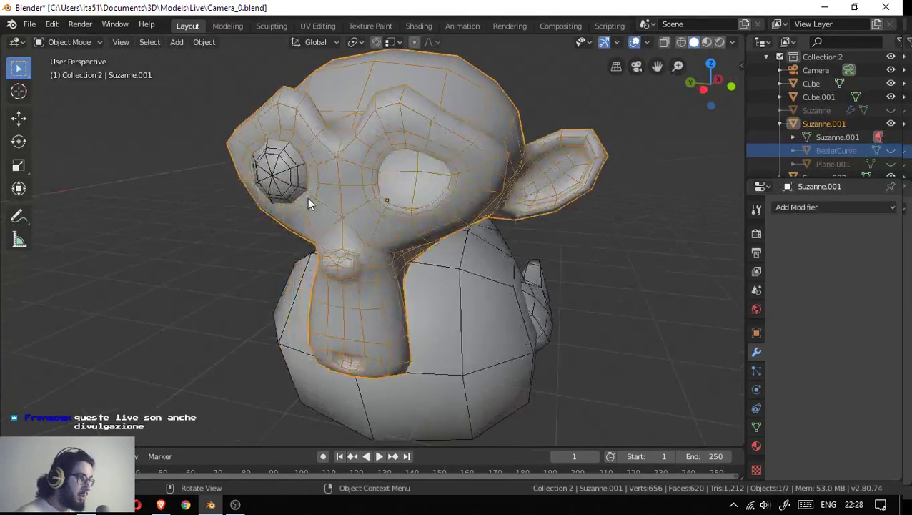
{"action": "left_click", "coordinate": [799, 209]}
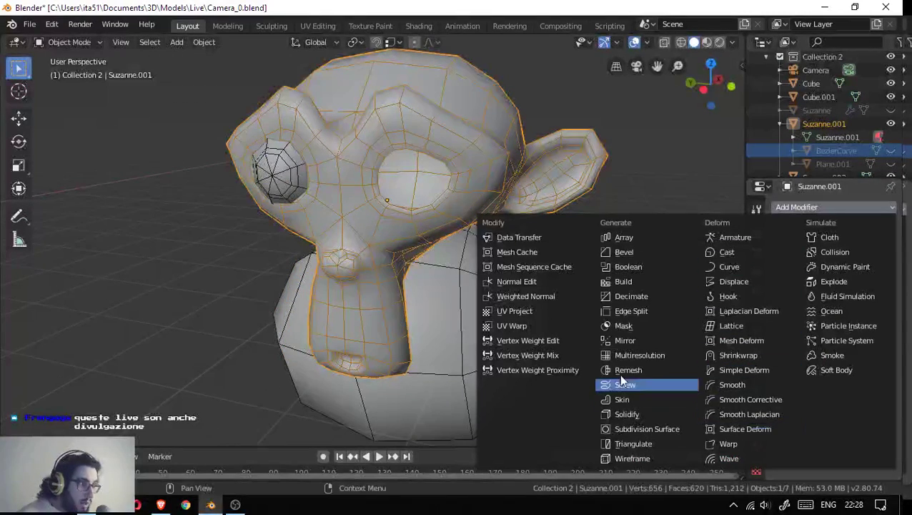
{"action": "left_click", "coordinate": [632, 267]}
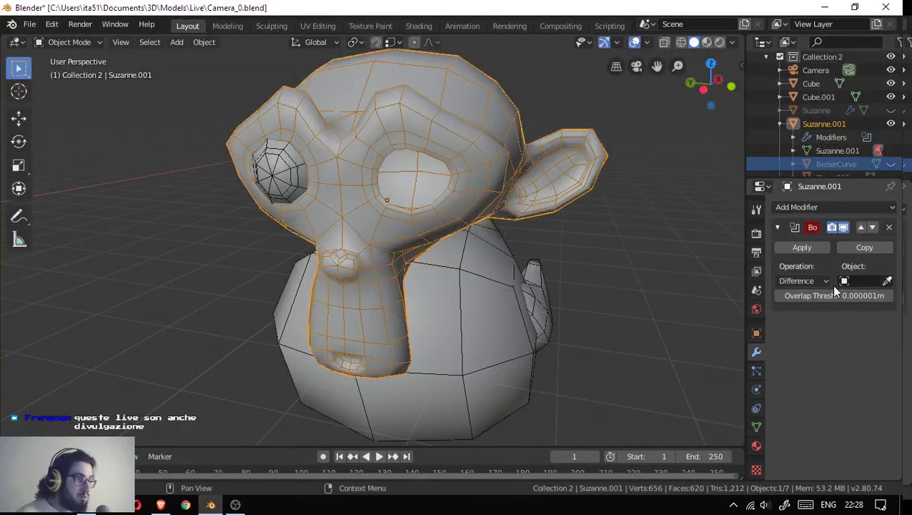
{"action": "left_click", "coordinate": [884, 280]}
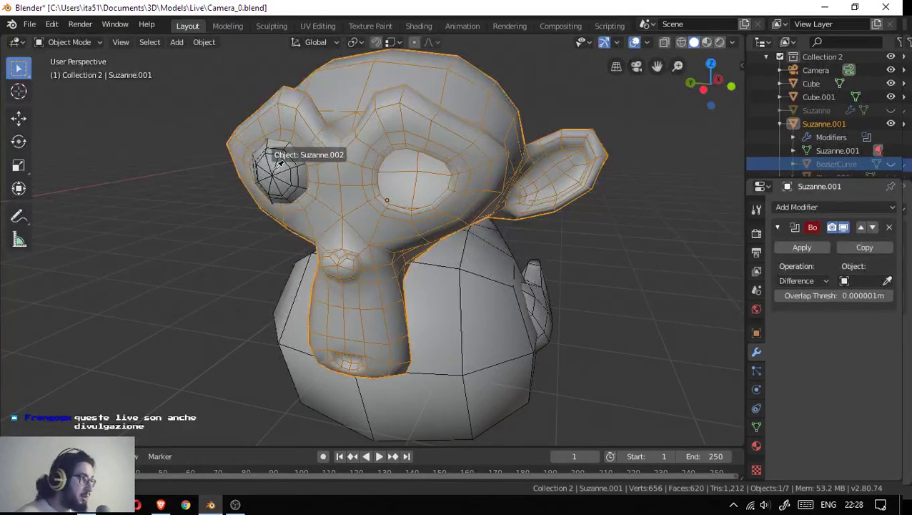
{"action": "left_click", "coordinate": [272, 156]}
{"action": "left_click_drag", "start_coordinate": [352, 207], "coordinate": [352, 190]}
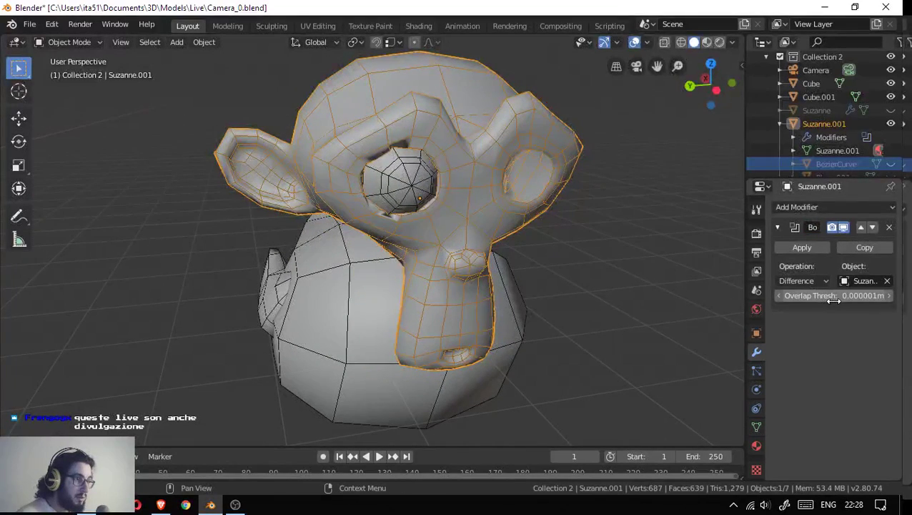
{"action": "left_click_drag", "start_coordinate": [833, 296], "coordinate": [836, 296]}
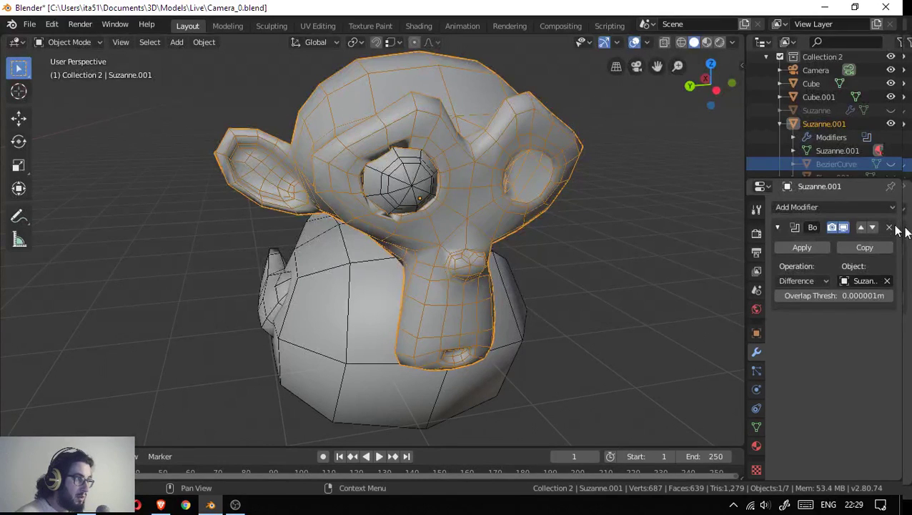
- Remove the Boolean modifier from the head and add the eye sphere to the selection
{"action": "left_click", "coordinate": [890, 228]}
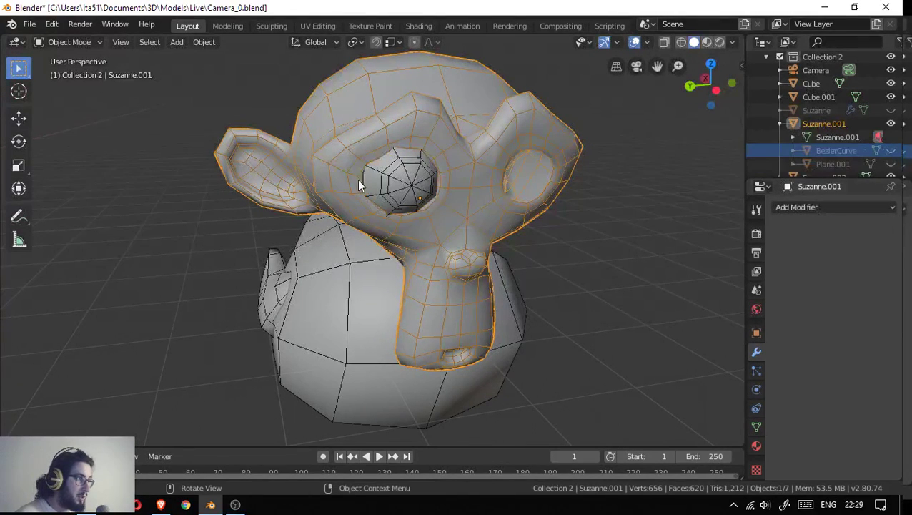
{"action": "key", "text": "shift+d"}
{"action": "key", "text": "Escape"}
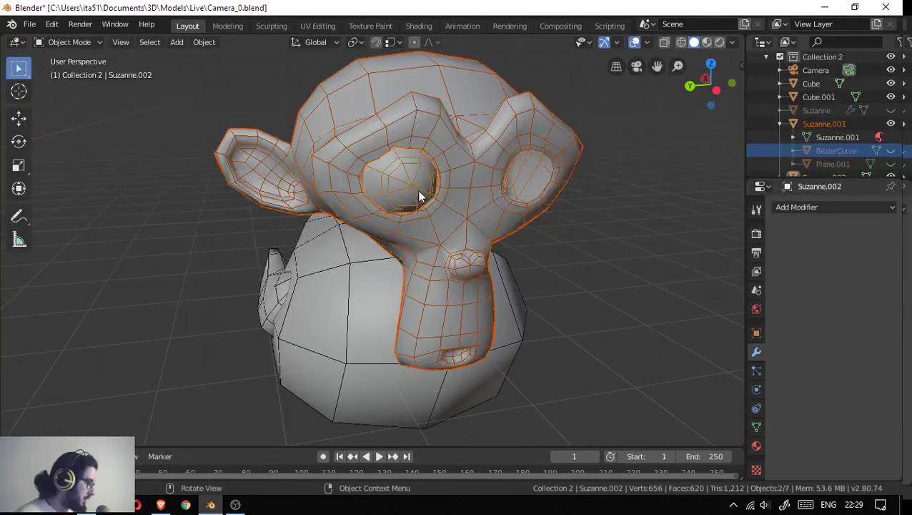
- Shift the head slightly upward along the Y axis
{"action": "key", "text": "g"}
{"action": "key", "text": "y"}
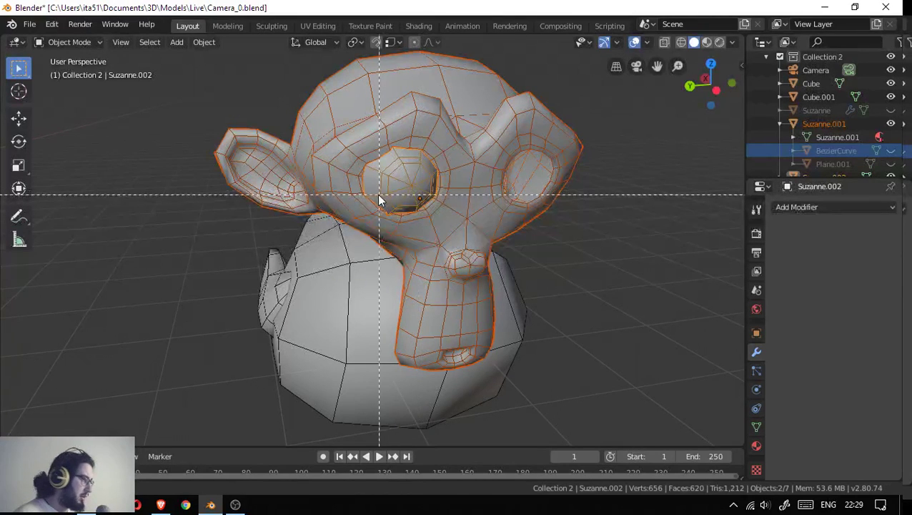
{"action": "key", "text": "Escape"}
{"action": "key", "text": "g"}
{"action": "key", "text": "y"}
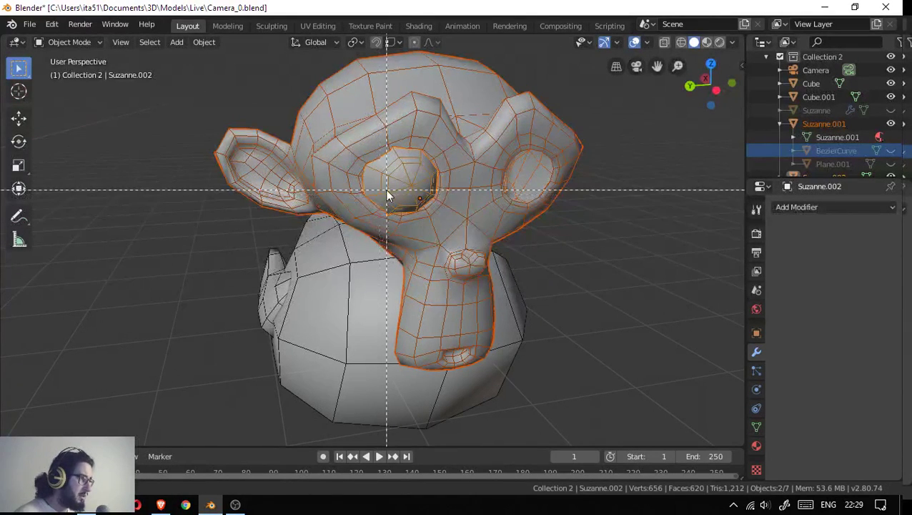
{"action": "left_click", "coordinate": [380, 188]}
- Browse the selection options and the right-click actions menu for the selected head and eye
{"action": "left_click", "coordinate": [149, 45]}
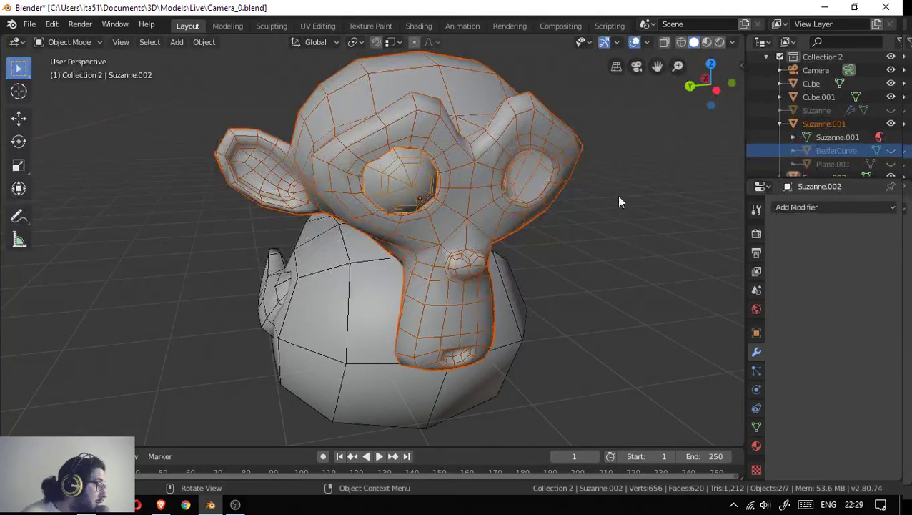
{"action": "right_click", "coordinate": [366, 187]}
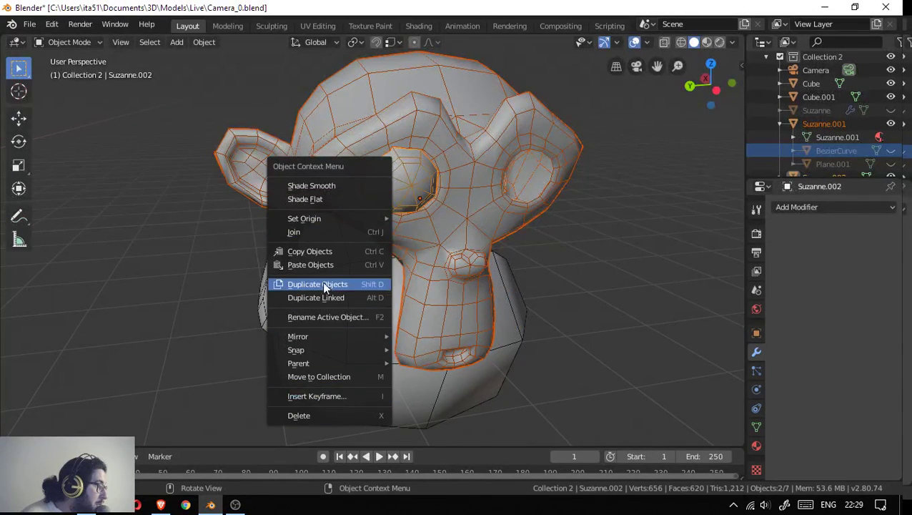
{"action": "key", "text": "b"}
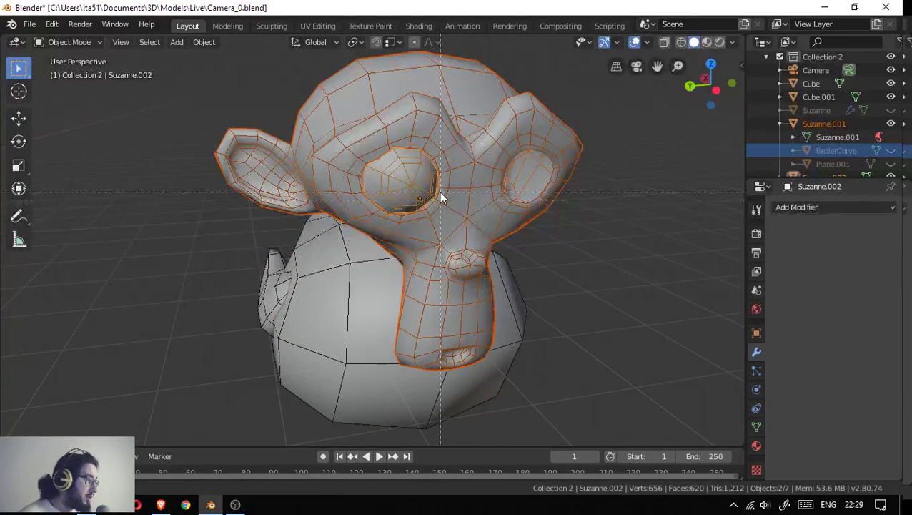
{"action": "key", "text": "Escape"}
- Box-zoom onto the monkey's eye area and face the head
{"action": "key", "text": "shift+b"}
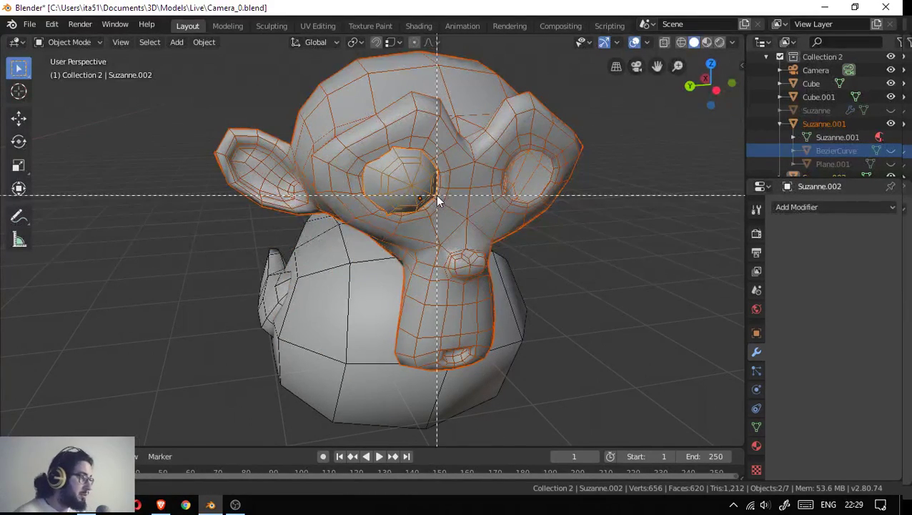
{"action": "left_click_drag", "start_coordinate": [243, 183], "coordinate": [556, 307]}
{"action": "scroll", "scroll_direction": "down", "scroll_amount": 3}
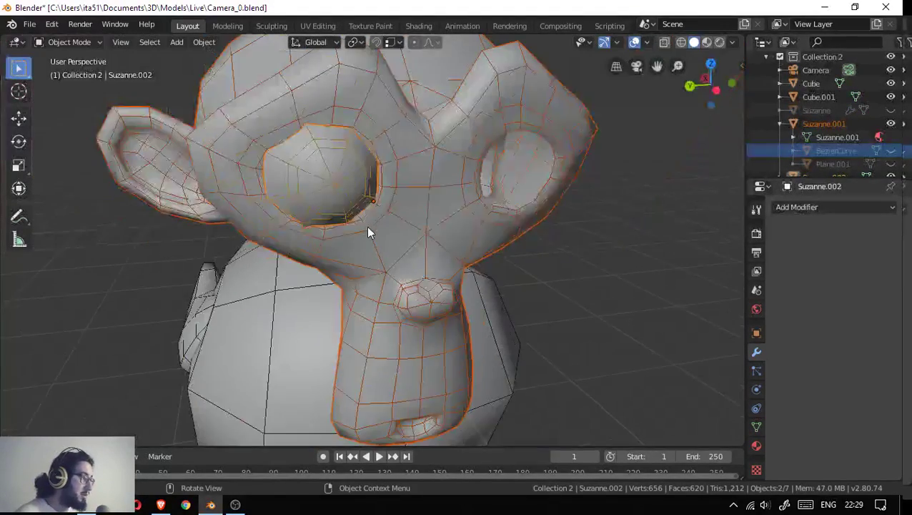
{"action": "left_click_drag", "start_coordinate": [369, 230], "coordinate": [183, 152]}
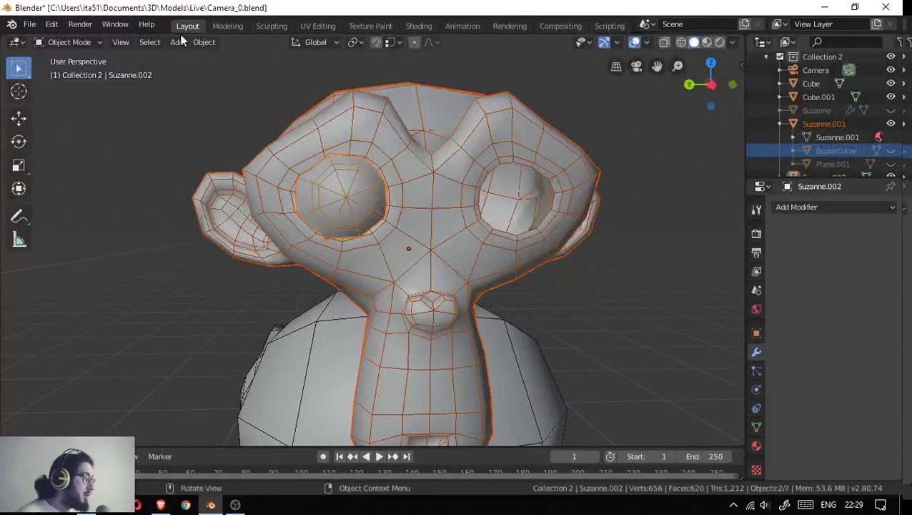
{"action": "left_click", "coordinate": [206, 47]}
{"action": "mouse_move", "coordinate": [217, 125]}
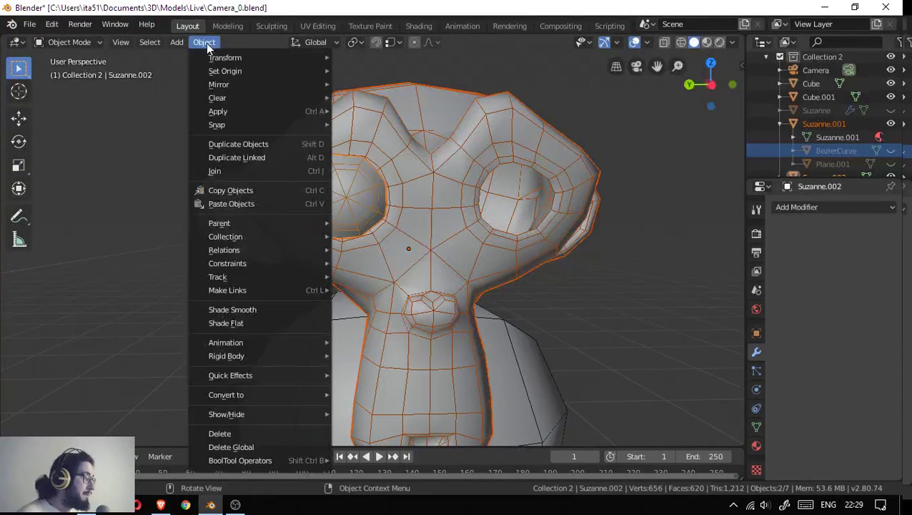
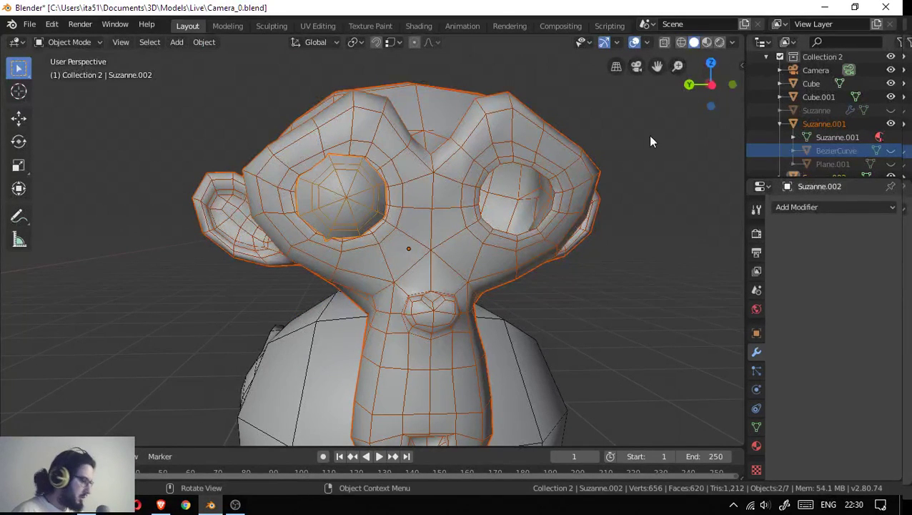
- Show the sidebar's Bool Tool panel and Auto Boolean Union the eyeball with the monkey head
{"action": "key", "text": "n"}
{"action": "left_click", "coordinate": [737, 169]}
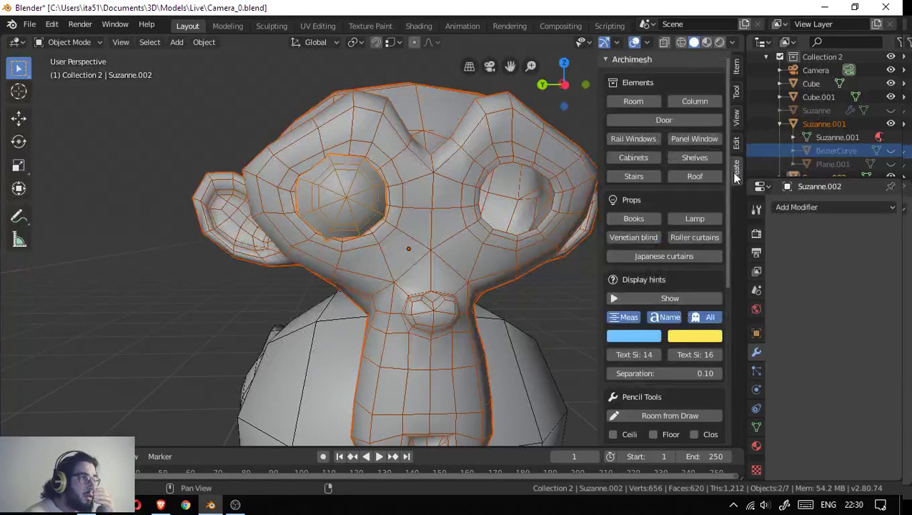
{"action": "left_click", "coordinate": [737, 146]}
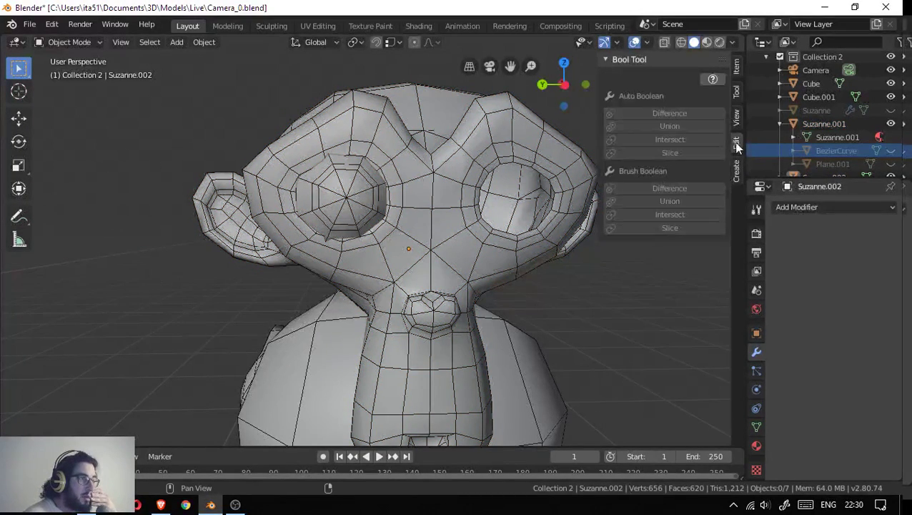
{"action": "left_click", "coordinate": [737, 122]}
{"action": "left_click", "coordinate": [736, 144]}
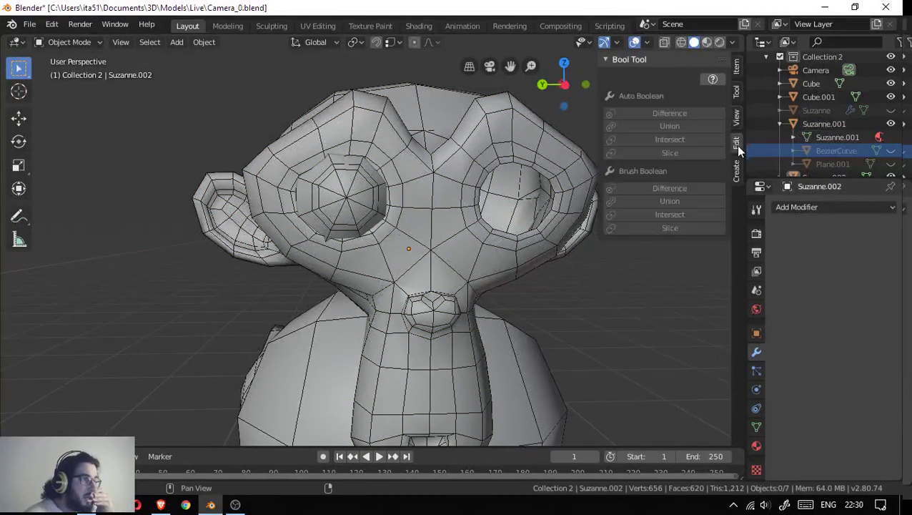
{"action": "left_click", "coordinate": [347, 170]}
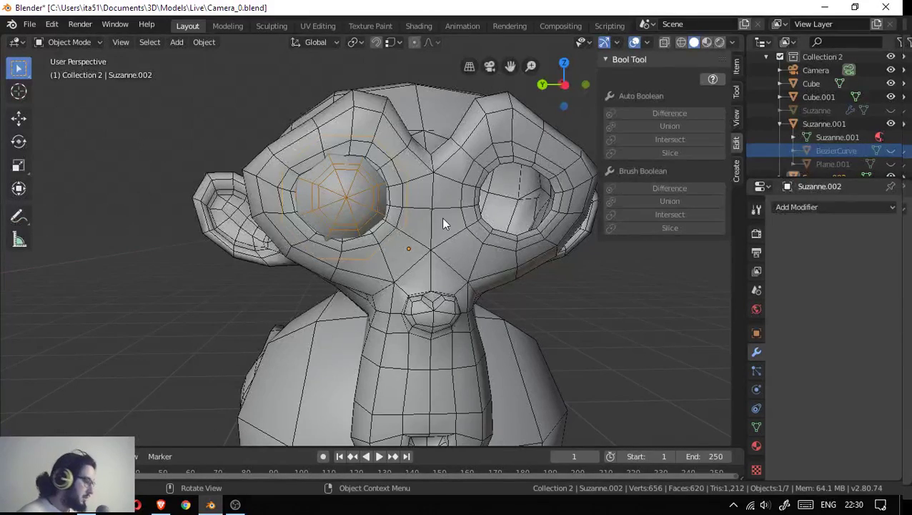
{"action": "left_click", "coordinate": [444, 224]}
{"action": "left_click", "coordinate": [670, 126]}
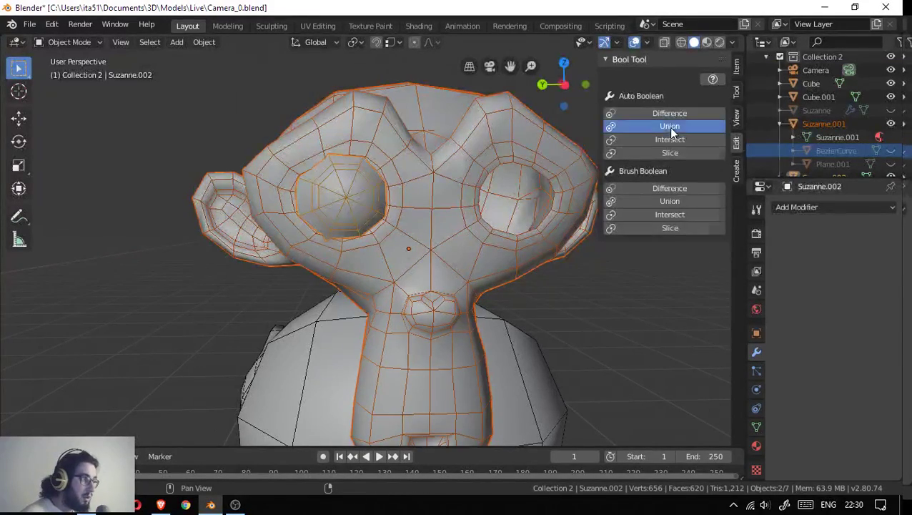
- Toggle Plane.001 and Suzanne visibility in the outliner, then undo back to before the union
{"action": "left_click_drag", "start_coordinate": [402, 188], "coordinate": [438, 188]}
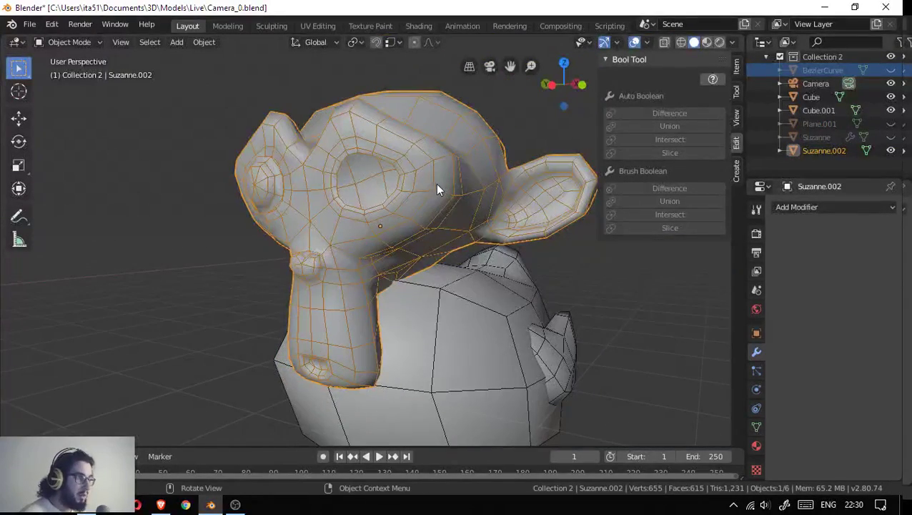
{"action": "scroll", "scroll_direction": "up", "scroll_amount": 3}
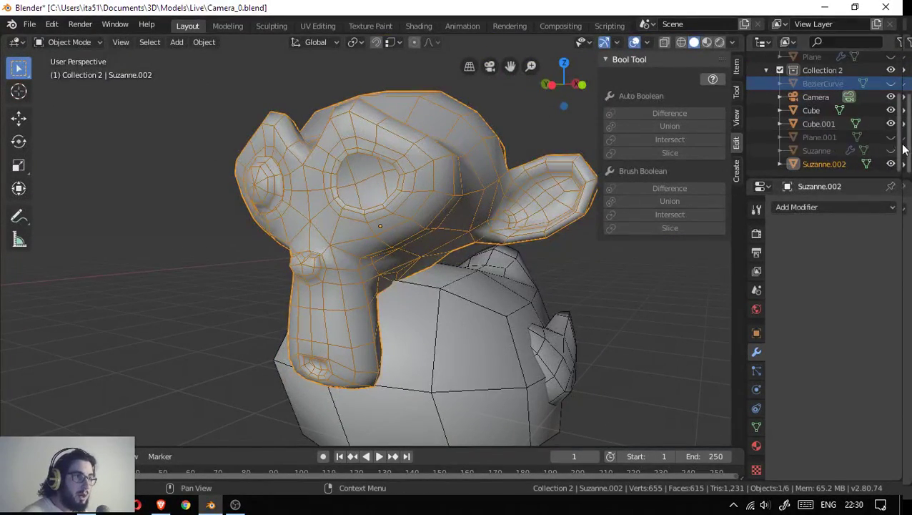
{"action": "left_click", "coordinate": [890, 138]}
{"action": "left_click", "coordinate": [890, 150]}
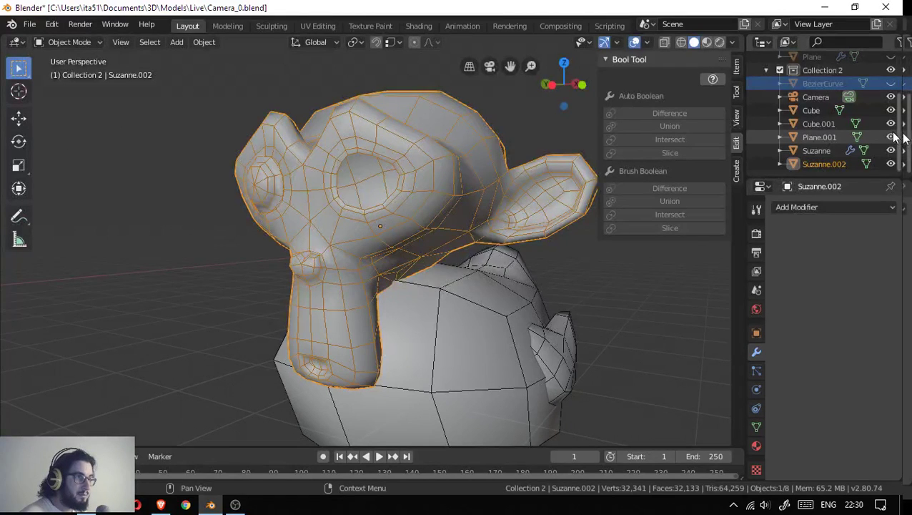
{"action": "scroll", "scroll_direction": "down", "scroll_amount": 3}
{"action": "scroll", "scroll_direction": "up", "scroll_amount": 3}
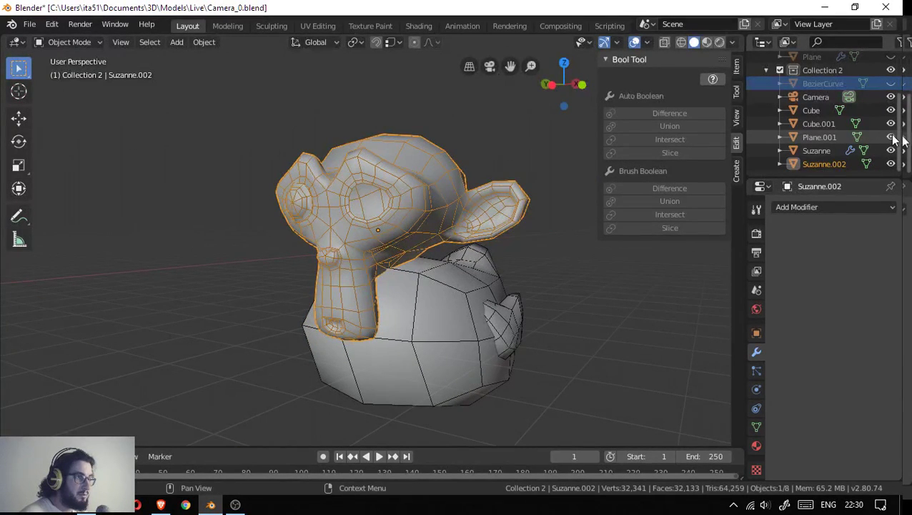
{"action": "left_click", "coordinate": [890, 150]}
{"action": "left_click", "coordinate": [891, 136]}
{"action": "left_click", "coordinate": [890, 150]}
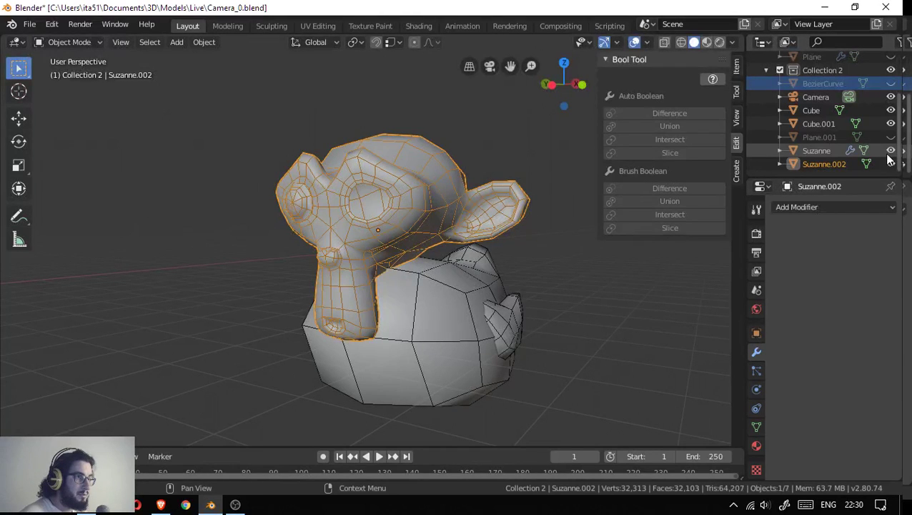
{"action": "left_click", "coordinate": [890, 152]}
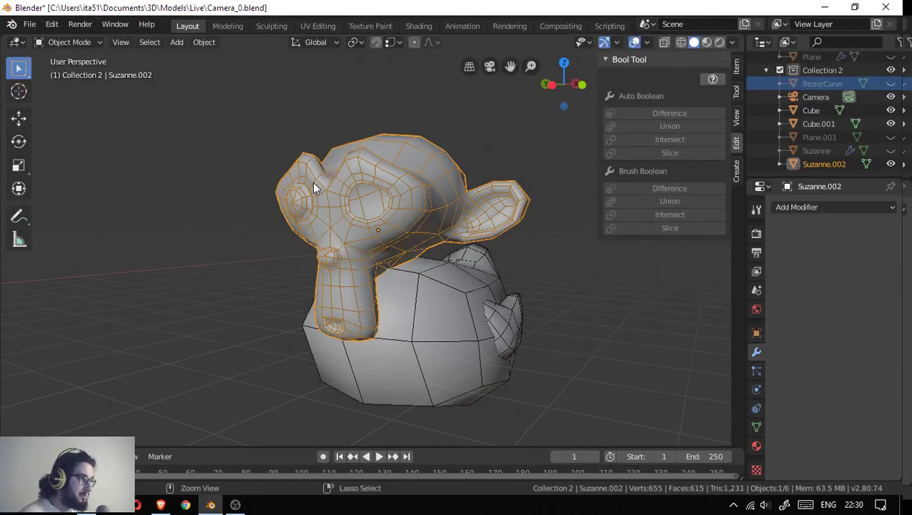
{"action": "key", "text": "alt+h"}
{"action": "key", "text": "ctrl+z"}
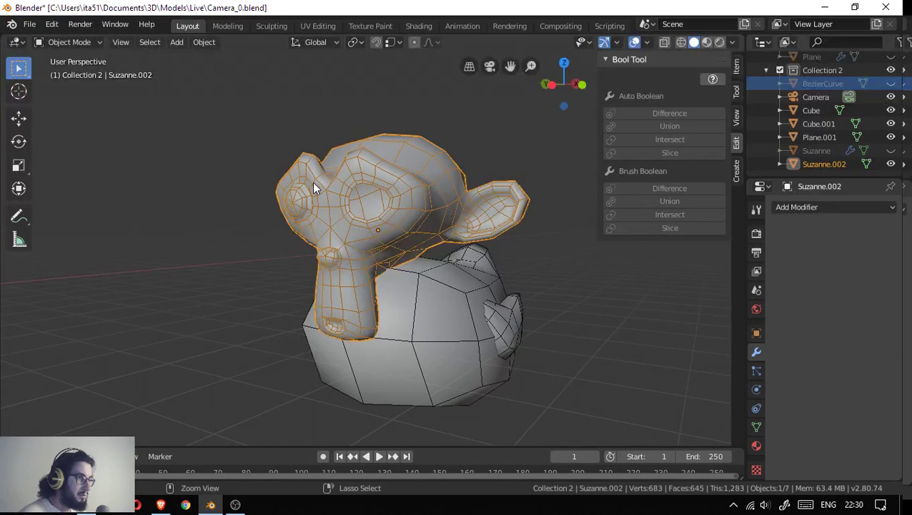
- Unhide Suzanne in the outliner and expand Suzanne.001 to show its parts
{"action": "scroll", "scroll_direction": "up", "scroll_amount": 3}
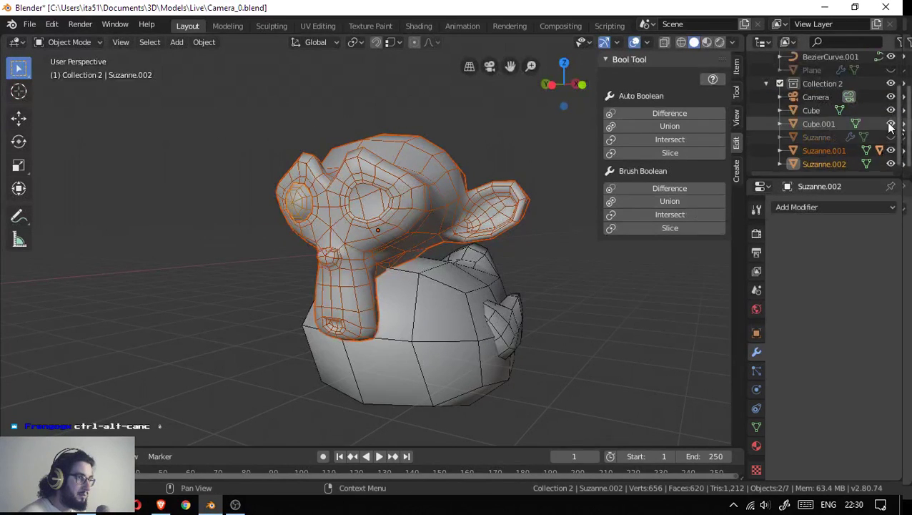
{"action": "left_click", "coordinate": [890, 136]}
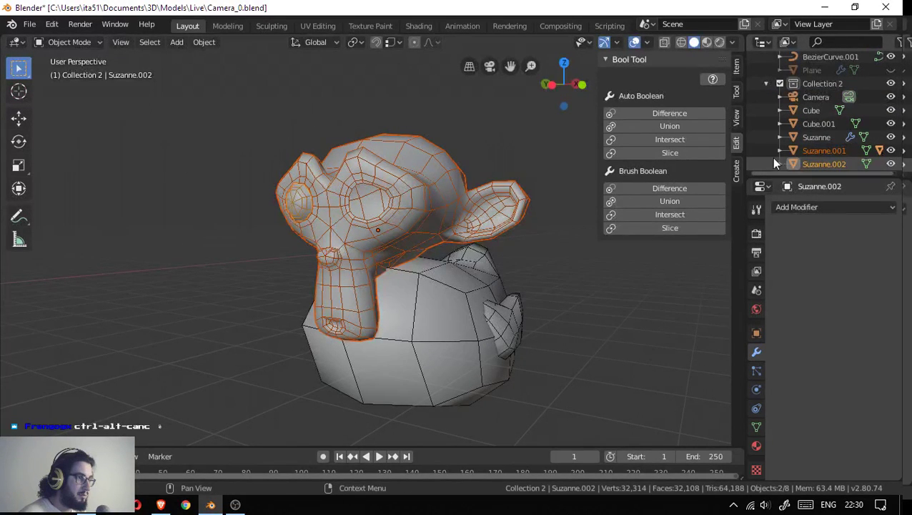
{"action": "left_click", "coordinate": [779, 151]}
{"action": "scroll", "scroll_direction": "down", "scroll_amount": 3}
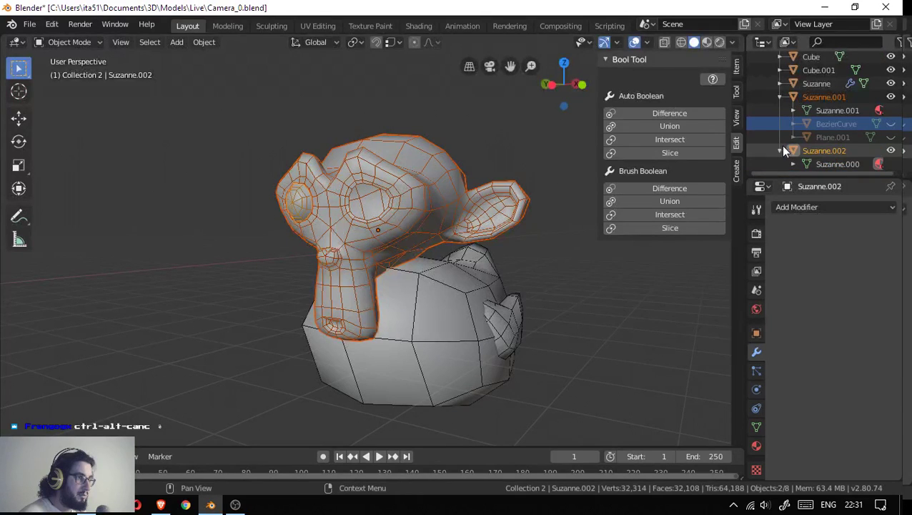
{"action": "left_click", "coordinate": [819, 162]}
{"action": "left_click", "coordinate": [891, 136]}
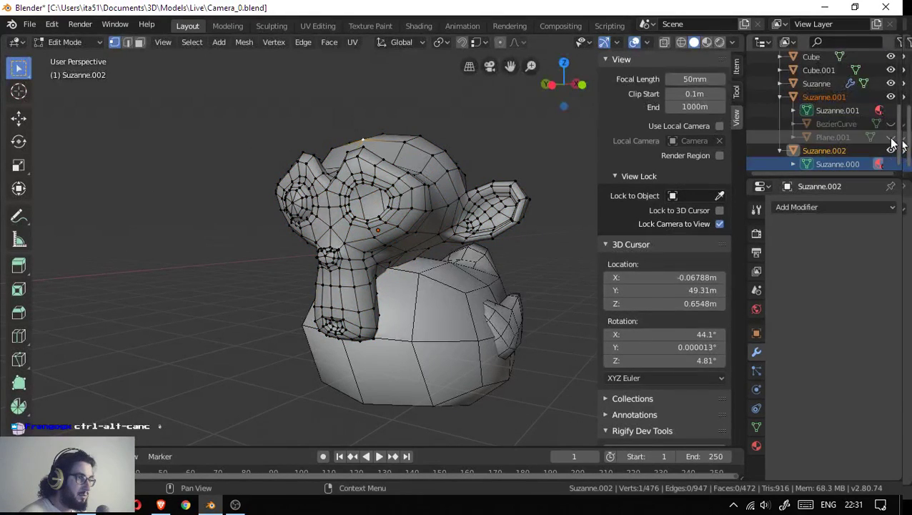
{"action": "left_click", "coordinate": [891, 123]}
{"action": "left_click_drag", "start_coordinate": [585, 193], "coordinate": [331, 246]}
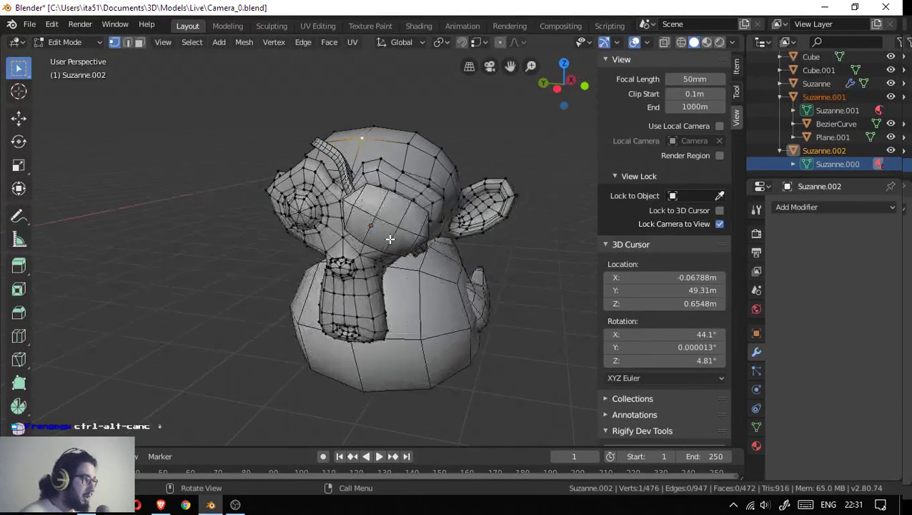
{"action": "left_click_drag", "start_coordinate": [415, 235], "coordinate": [413, 215]}
{"action": "left_click", "coordinate": [413, 215]}
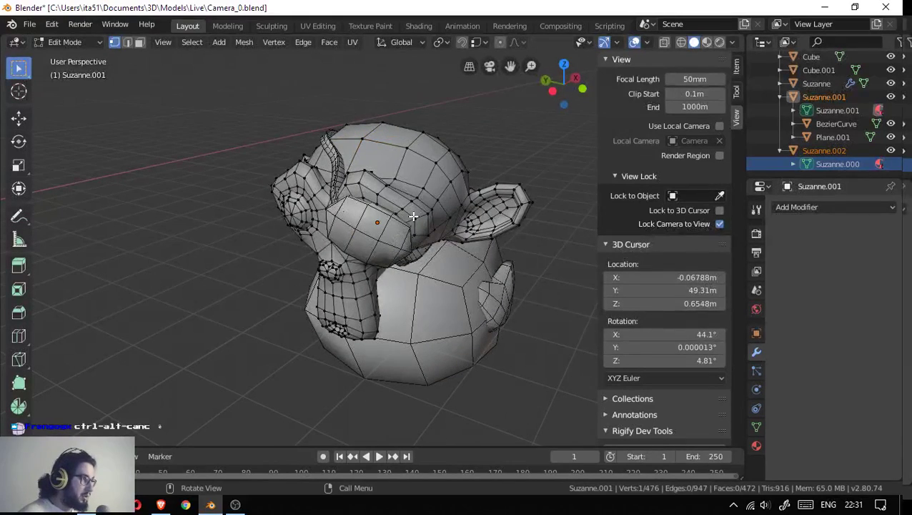
{"action": "key", "text": "Tab"}
{"action": "left_click", "coordinate": [381, 243]}
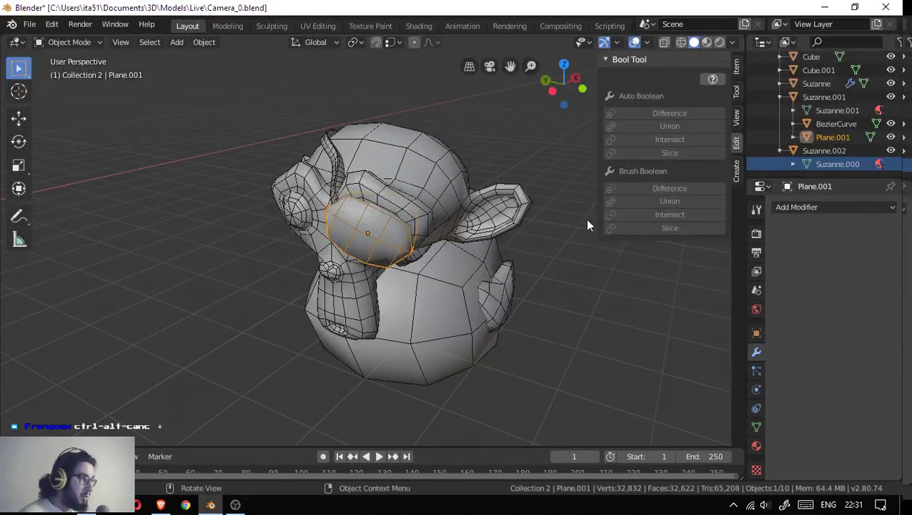
{"action": "left_click", "coordinate": [437, 178]}
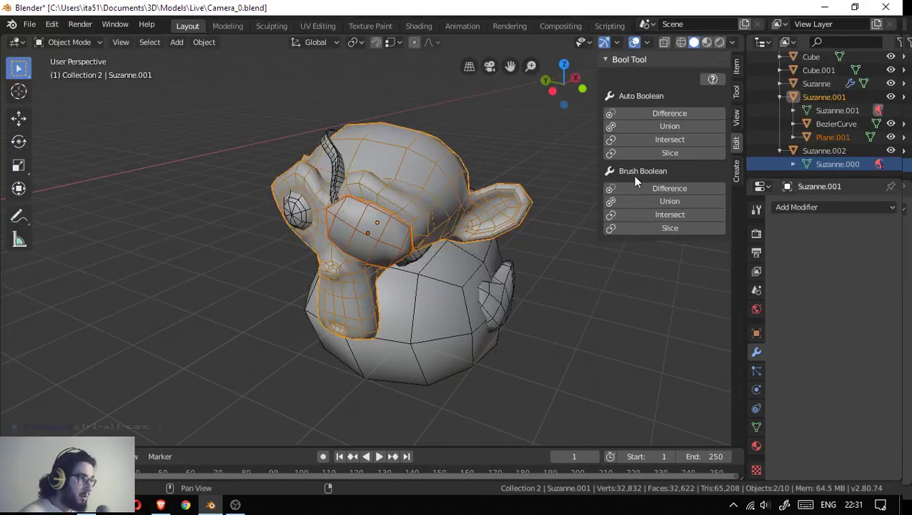
{"action": "left_click", "coordinate": [669, 125]}
{"action": "left_click_drag", "start_coordinate": [437, 205], "coordinate": [341, 199]}
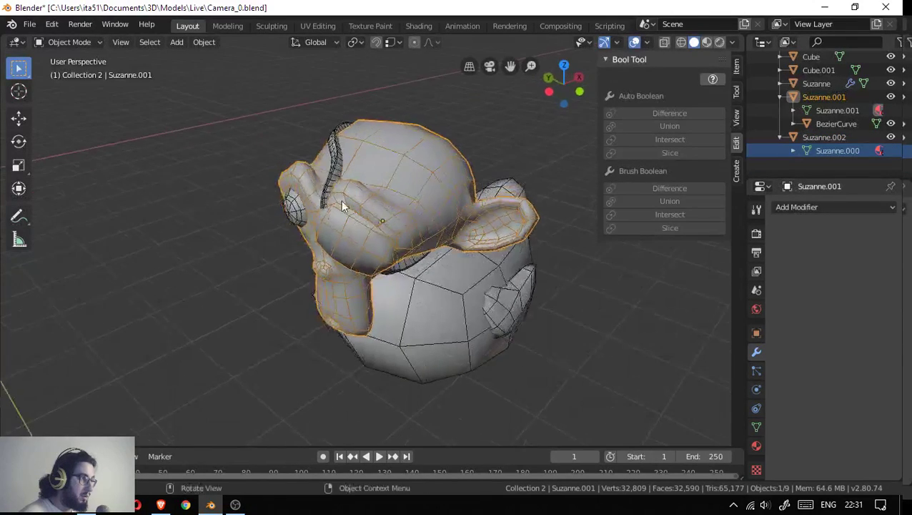
{"action": "left_click", "coordinate": [336, 169]}
{"action": "left_click", "coordinate": [376, 168]}
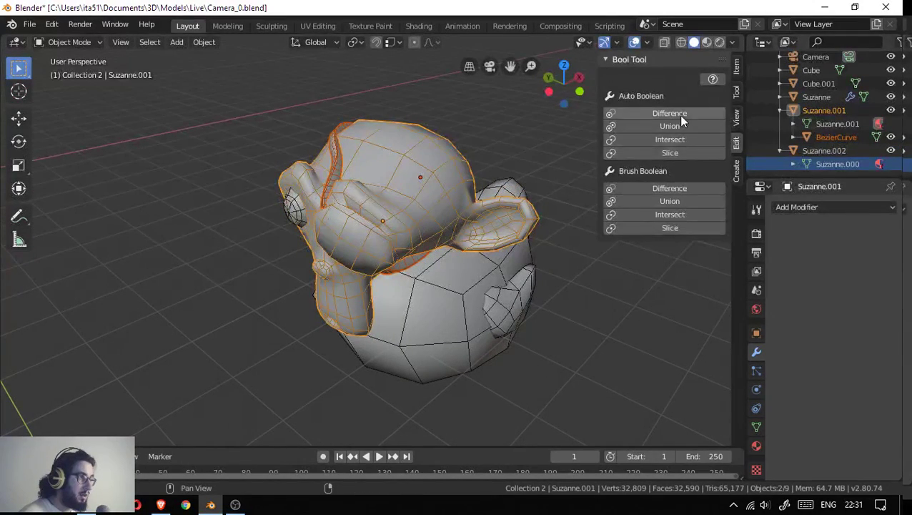
{"action": "left_click", "coordinate": [674, 125]}
{"action": "left_click_drag", "start_coordinate": [443, 211], "coordinate": [348, 213]}
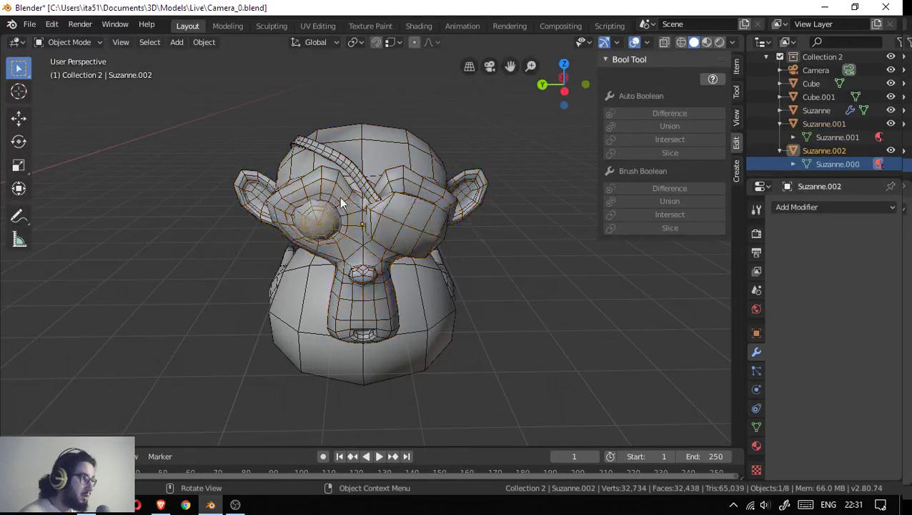
{"action": "left_click", "coordinate": [665, 125]}
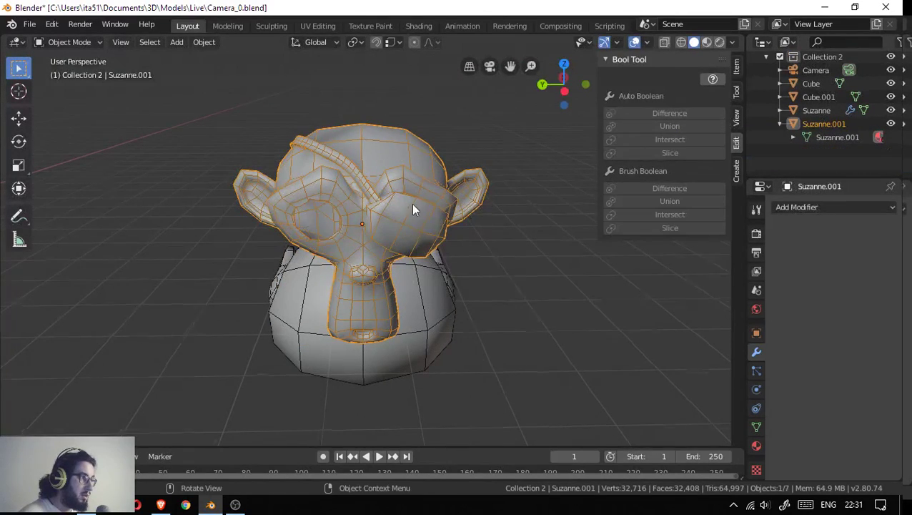
{"action": "left_click_drag", "start_coordinate": [411, 203], "coordinate": [369, 223]}
{"action": "left_click", "coordinate": [367, 219]}
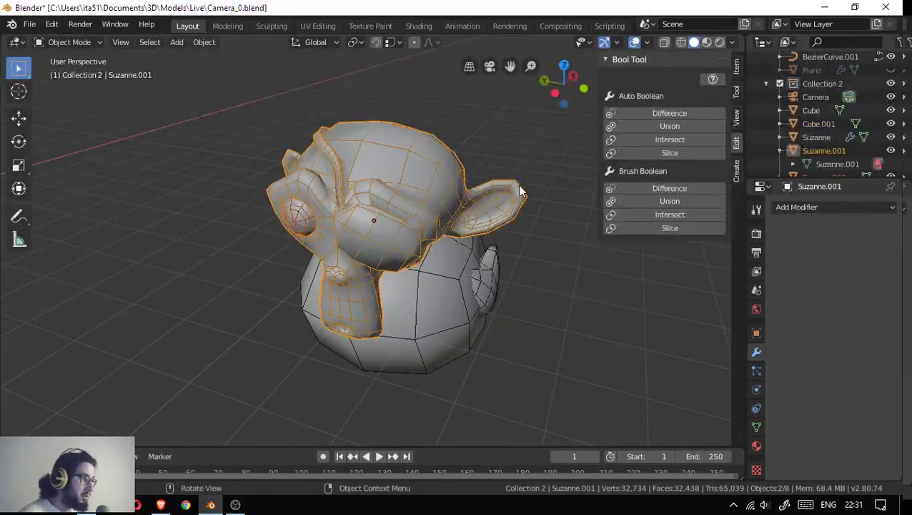
{"action": "left_click", "coordinate": [679, 128]}
{"action": "left_click_drag", "start_coordinate": [367, 191], "coordinate": [322, 223]}
{"action": "key", "text": "ctrl+z"}
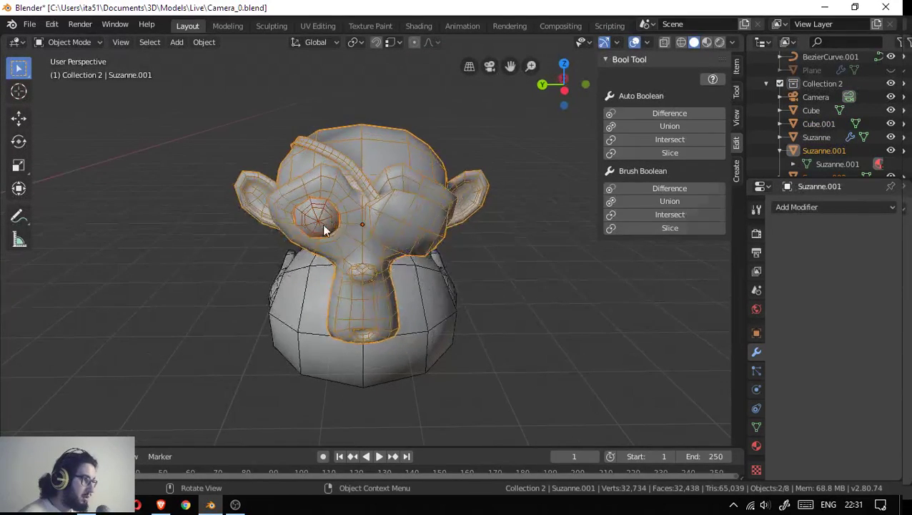
{"action": "left_click", "coordinate": [323, 223]}
{"action": "left_click", "coordinate": [364, 196]}
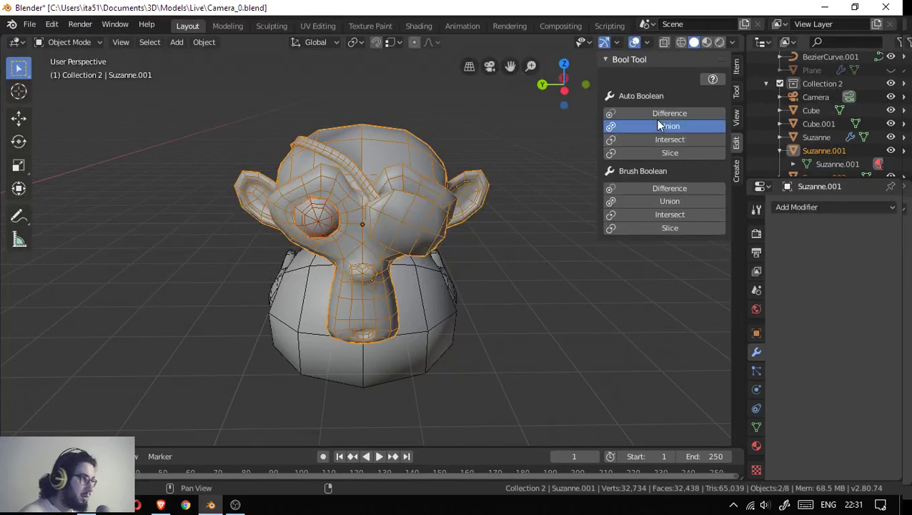
{"action": "left_click", "coordinate": [670, 126]}
{"action": "left_click_drag", "start_coordinate": [444, 164], "coordinate": [510, 206]}
{"action": "key", "text": "ctrl+z"}
{"action": "left_click", "coordinate": [664, 126]}
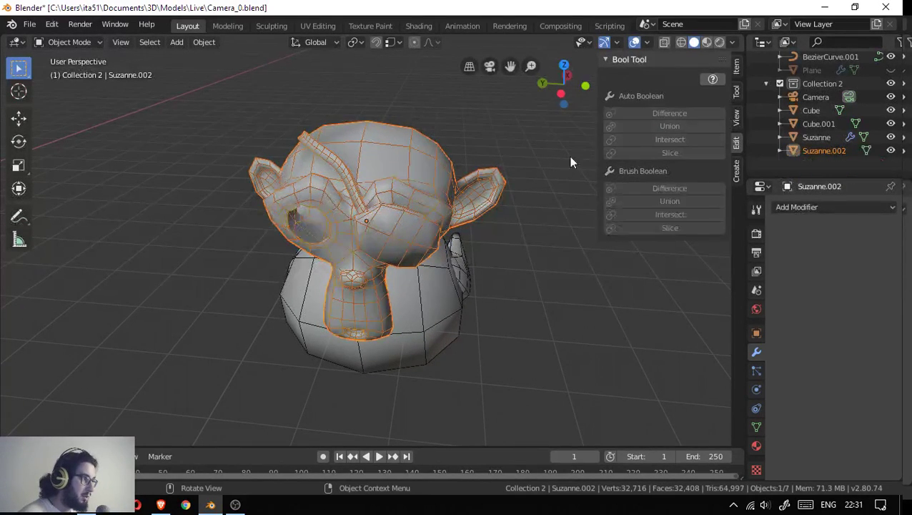
{"action": "key", "text": "ctrl+z"}
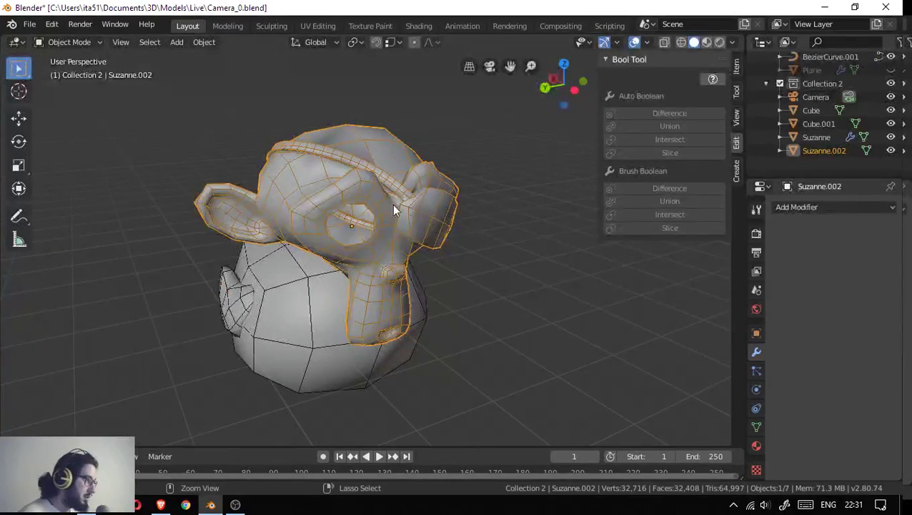
{"action": "scroll", "scroll_direction": "up", "scroll_amount": 3}
{"action": "scroll", "scroll_direction": "down", "scroll_amount": 3}
{"action": "left_click_drag", "start_coordinate": [372, 214], "coordinate": [397, 204]}
{"action": "scroll", "scroll_direction": "down", "scroll_amount": 3}
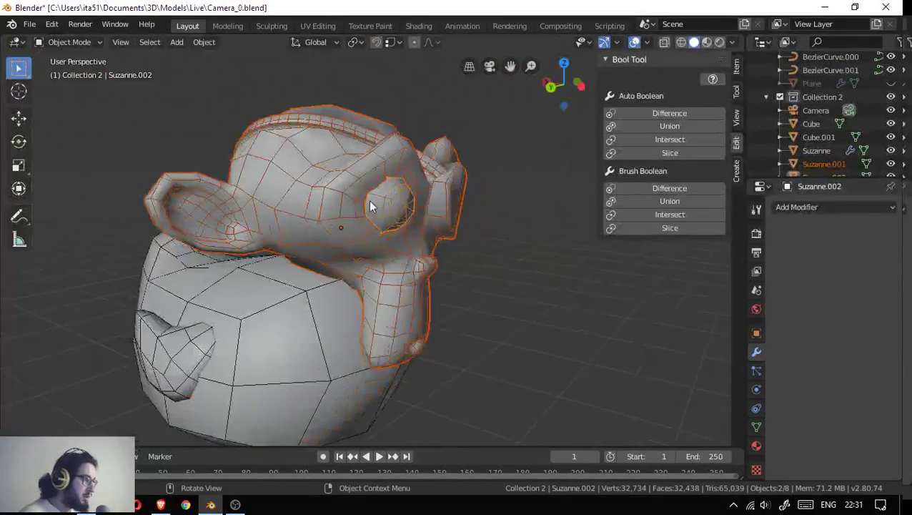
{"action": "left_click", "coordinate": [345, 240]}
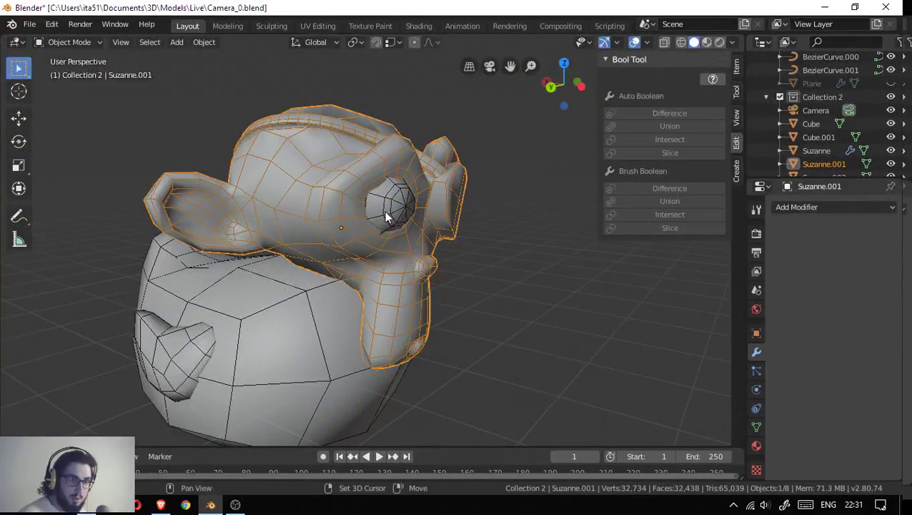
{"action": "left_click", "coordinate": [384, 210]}
{"action": "left_click_drag", "start_coordinate": [393, 206], "coordinate": [279, 220]}
{"action": "scroll", "scroll_direction": "up", "scroll_amount": 3}
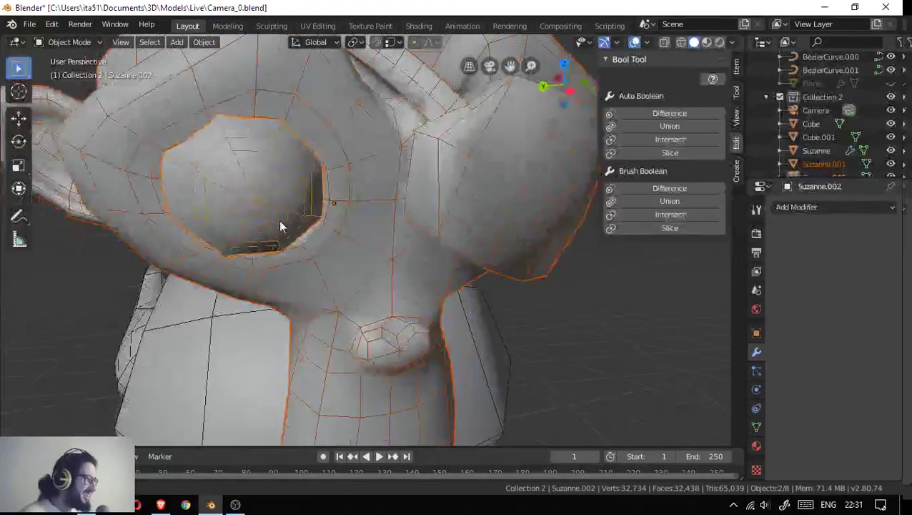
{"action": "left_click", "coordinate": [667, 127]}
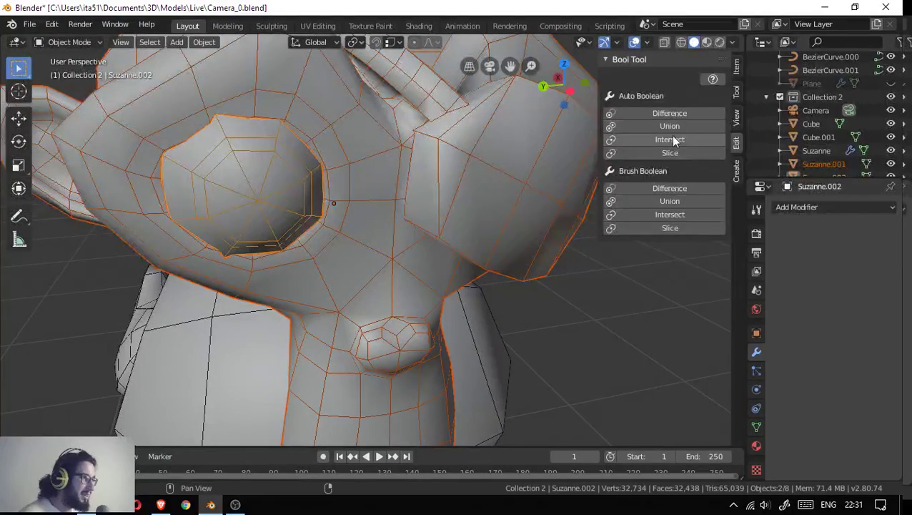
{"action": "left_click_drag", "start_coordinate": [390, 168], "coordinate": [240, 179]}
{"action": "key", "text": "ctrl+z"}
{"action": "left_click", "coordinate": [667, 127]}
{"action": "key", "text": "ctrl+z"}
{"action": "scroll", "scroll_direction": "up", "scroll_amount": 3}
{"action": "left_click_drag", "start_coordinate": [305, 184], "coordinate": [229, 157]}
{"action": "scroll", "scroll_direction": "up", "scroll_amount": 3}
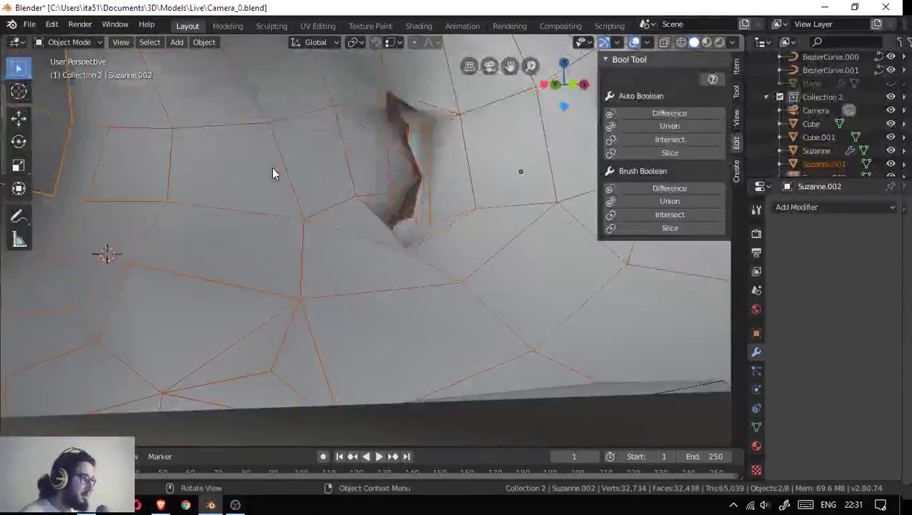
{"action": "left_click_drag", "start_coordinate": [242, 195], "coordinate": [236, 175]}
{"action": "scroll", "scroll_direction": "down", "scroll_amount": 3}
{"action": "scroll", "scroll_direction": "up", "scroll_amount": 3}
- Scale the eye sphere up slightly to about 1.06
{"action": "key", "text": "s"}
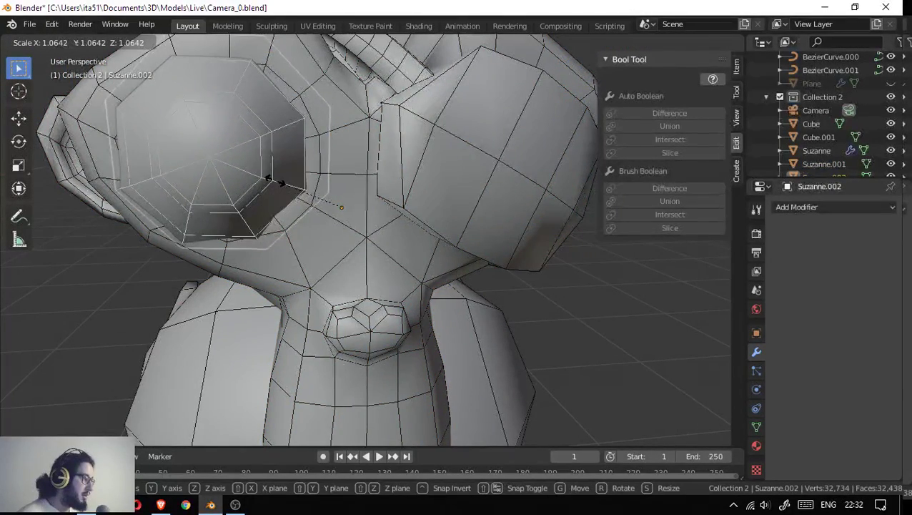
{"action": "left_click", "coordinate": [286, 184]}
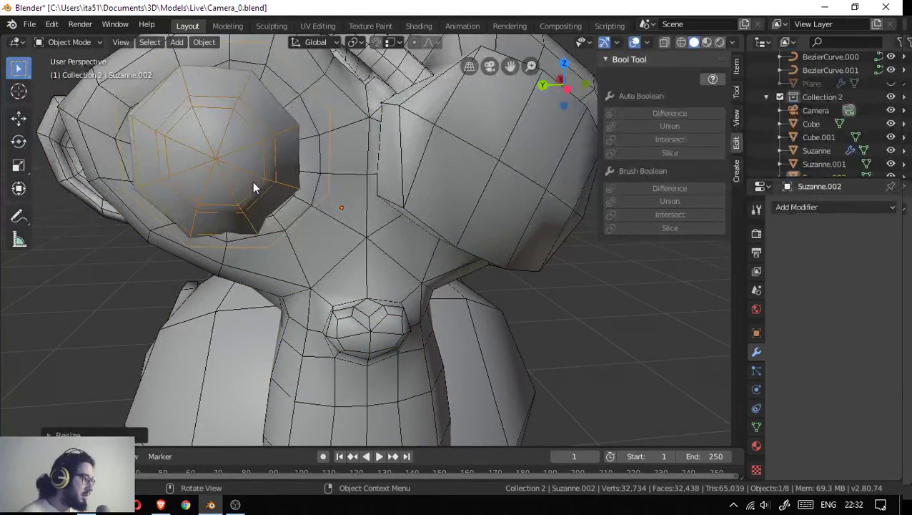
{"action": "left_click_drag", "start_coordinate": [253, 181], "coordinate": [251, 159]}
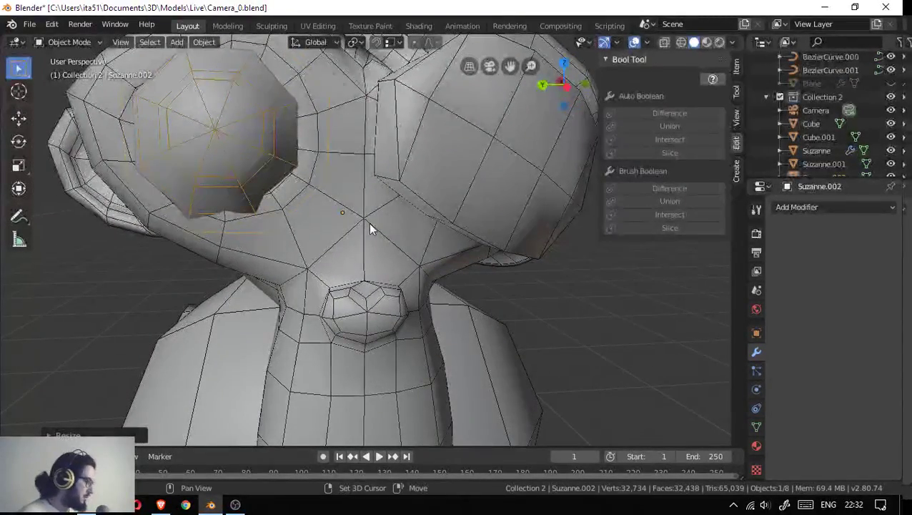
- Try Bool Tool Brush and Auto Union of the eye with the head, undoing both
{"action": "left_click", "coordinate": [369, 223]}
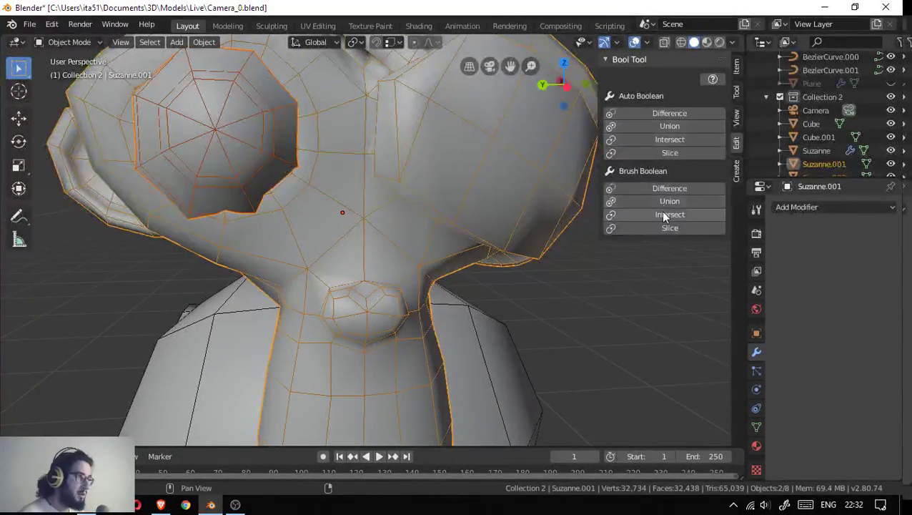
{"action": "left_click", "coordinate": [664, 202]}
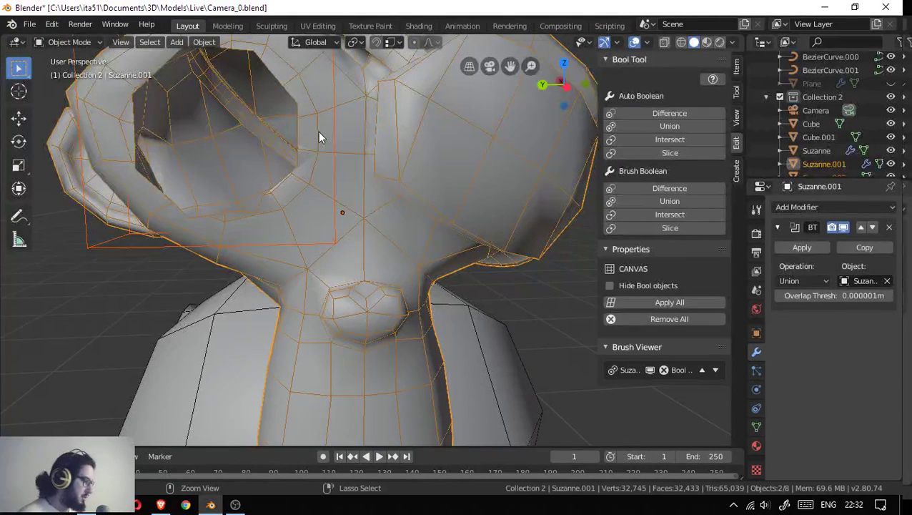
{"action": "key", "text": "ctrl+z"}
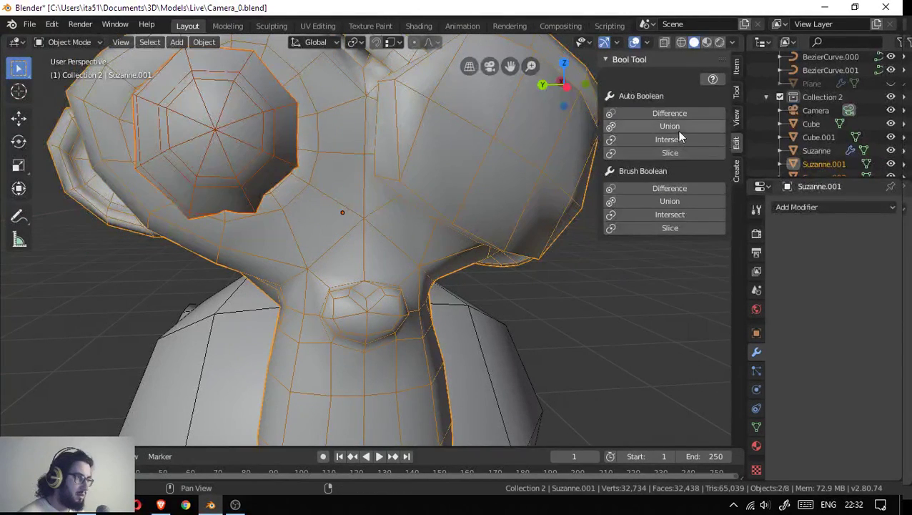
{"action": "left_click", "coordinate": [677, 128]}
{"action": "left_click_drag", "start_coordinate": [310, 113], "coordinate": [249, 101]}
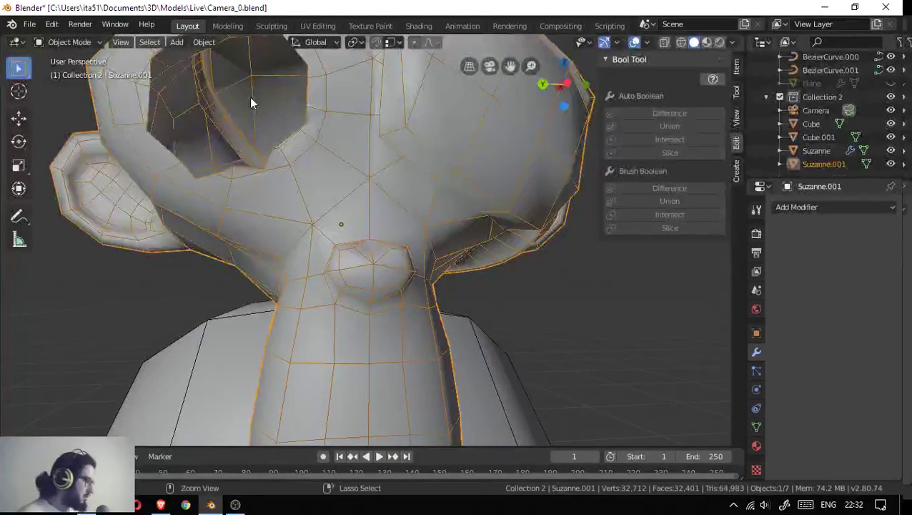
{"action": "key", "text": "ctrl+z"}
{"action": "scroll", "scroll_direction": "down", "scroll_amount": 3}
{"action": "key", "text": "ctrl+shift+z"}
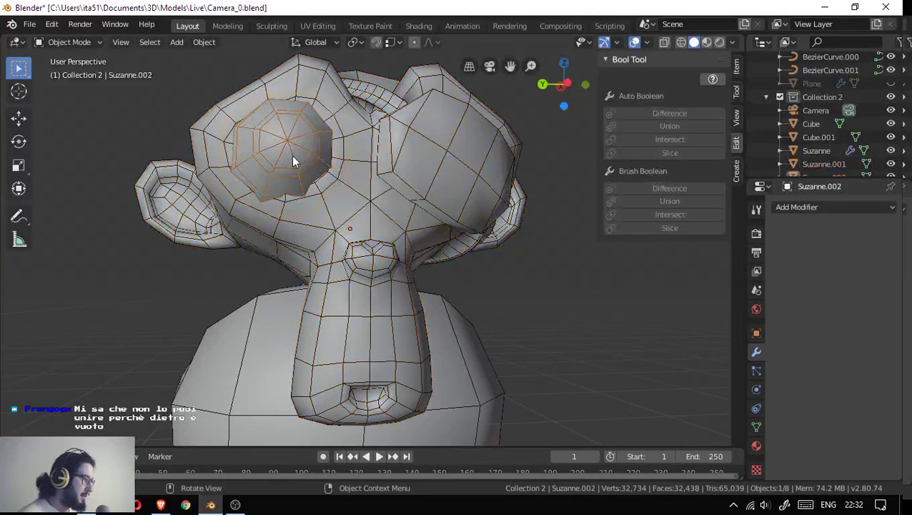
{"action": "key", "text": "shift+s"}
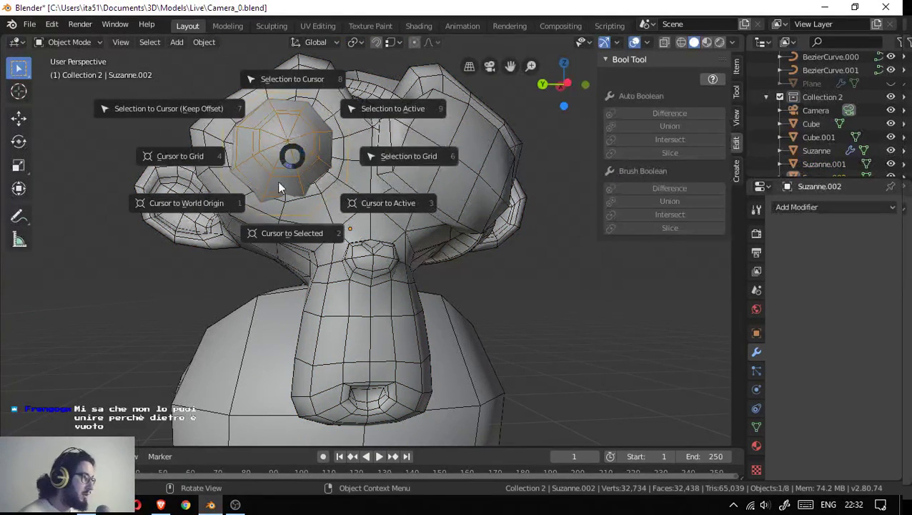
- Cancel the snap menu, undo an Alt+S scale reset on the eye, and show Object > Set Origin
{"action": "left_click", "coordinate": [303, 157]}
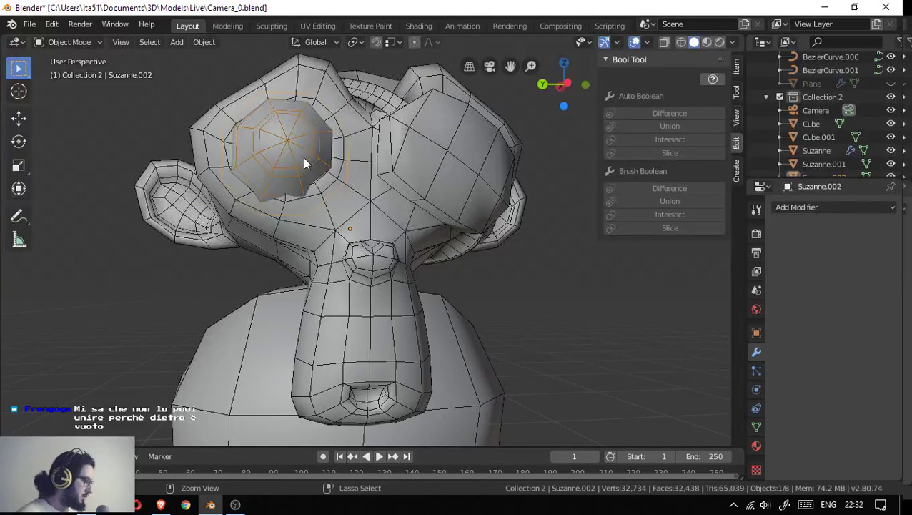
{"action": "key", "text": "alt+s"}
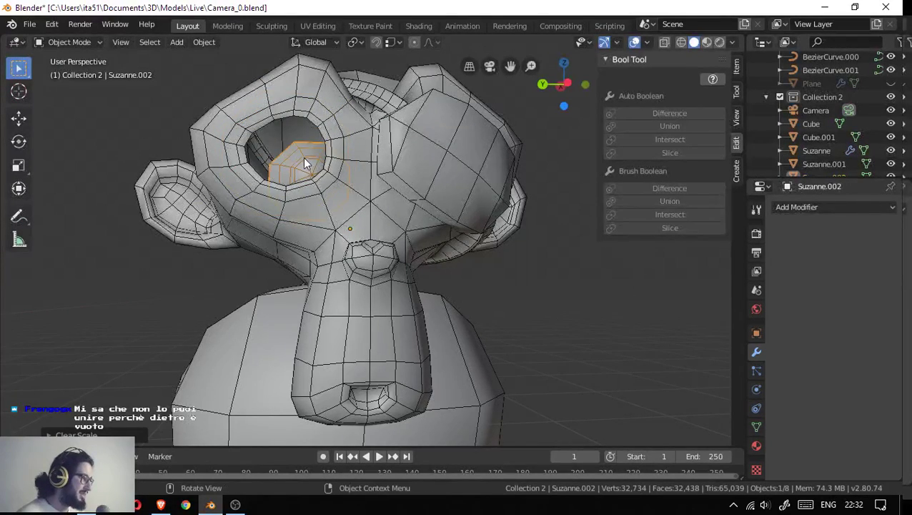
{"action": "left_click_drag", "start_coordinate": [303, 156], "coordinate": [297, 226]}
{"action": "key", "text": "ctrl+z"}
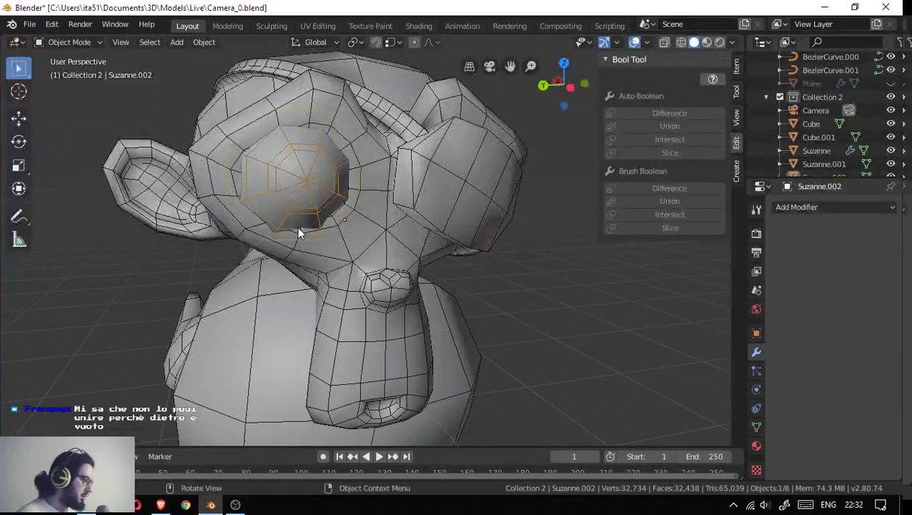
{"action": "left_click", "coordinate": [174, 48]}
{"action": "mouse_move", "coordinate": [225, 71]}
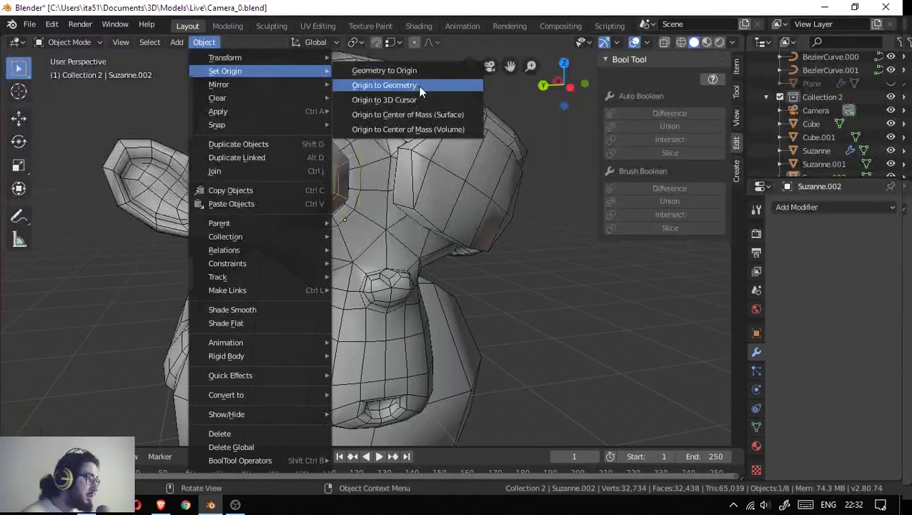
- Set the eye's origin to geometry, hide the eye sphere, and select the monkey head
{"action": "left_click", "coordinate": [419, 86]}
{"action": "left_click_drag", "start_coordinate": [324, 198], "coordinate": [353, 153]}
{"action": "key", "text": "Delete"}
{"action": "left_click", "coordinate": [334, 203]}
{"action": "scroll", "scroll_direction": "up", "scroll_amount": 3}
- In Edit Mode, extrude the inner eye-rim loop and merge it At Center into one vertex
{"action": "key", "text": "Tab"}
{"action": "left_click_drag", "start_coordinate": [405, 98], "coordinate": [307, 175]}
{"action": "left_click", "coordinate": [396, 130]}
{"action": "left_click", "coordinate": [396, 141]}
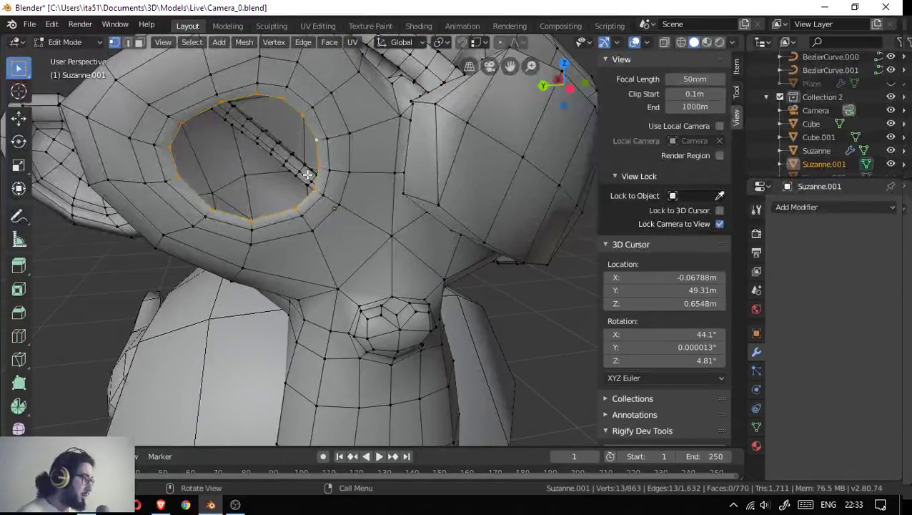
{"action": "key", "text": "e"}
{"action": "right_click", "coordinate": [308, 174]}
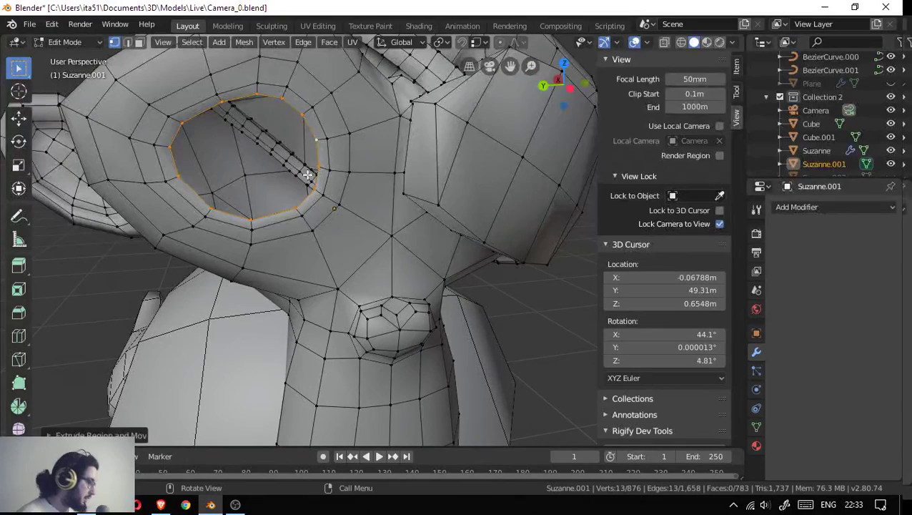
{"action": "key", "text": "m"}
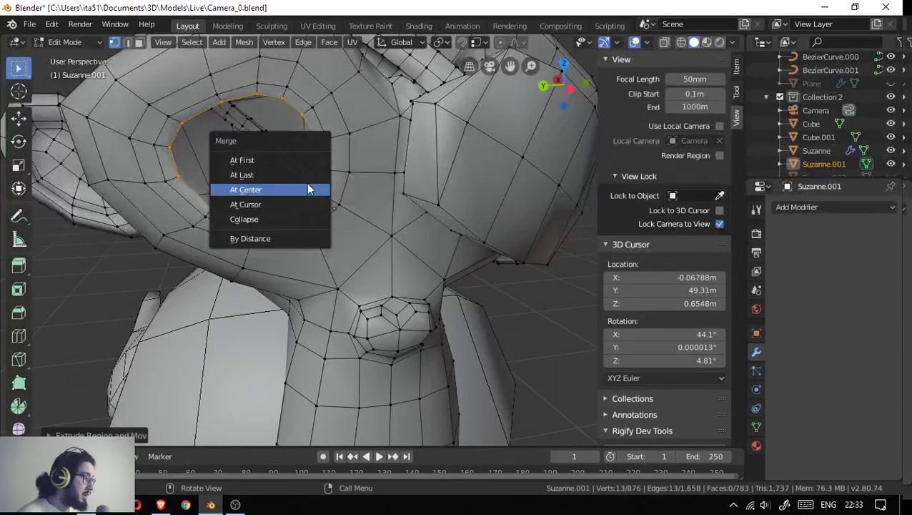
{"action": "left_click", "coordinate": [307, 183]}
- Unhide Suzanne.002 and Auto Boolean Union the eye sphere into the monkey head
{"action": "key", "text": "Tab"}
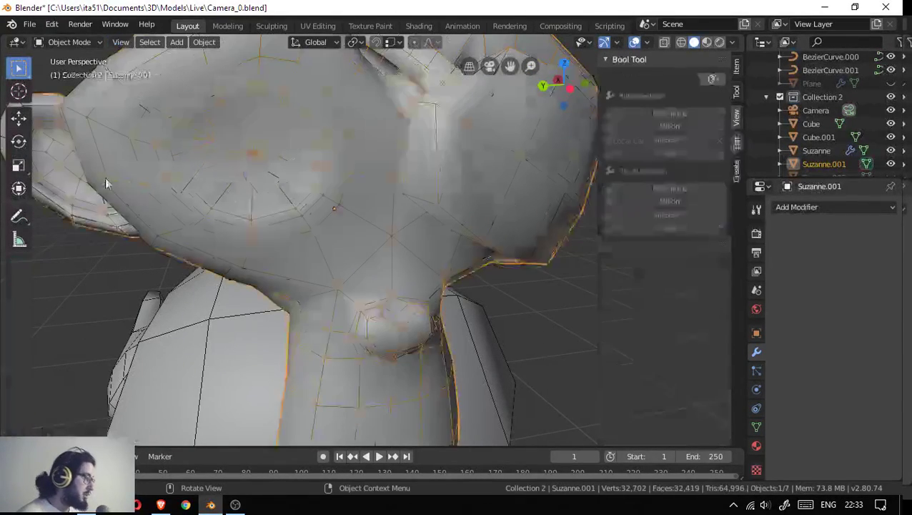
{"action": "scroll", "scroll_direction": "down", "scroll_amount": 3}
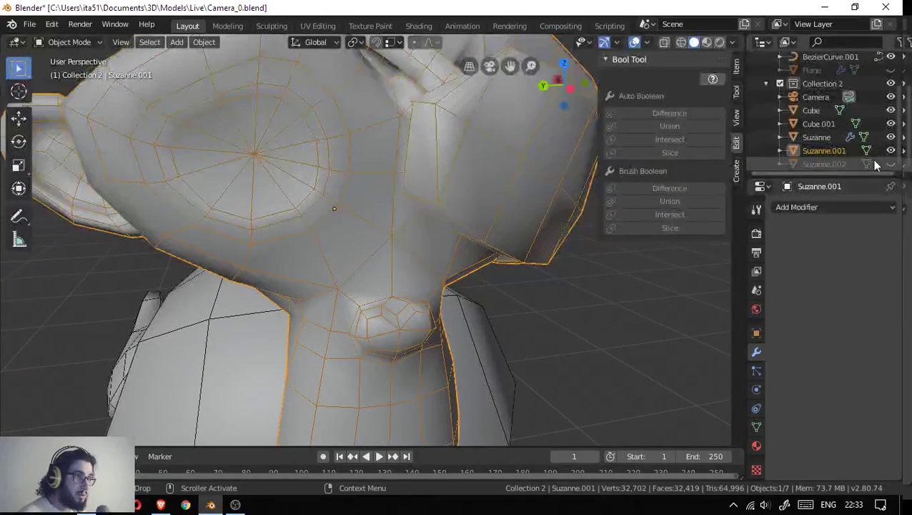
{"action": "left_click", "coordinate": [891, 163]}
{"action": "left_click", "coordinate": [297, 161]}
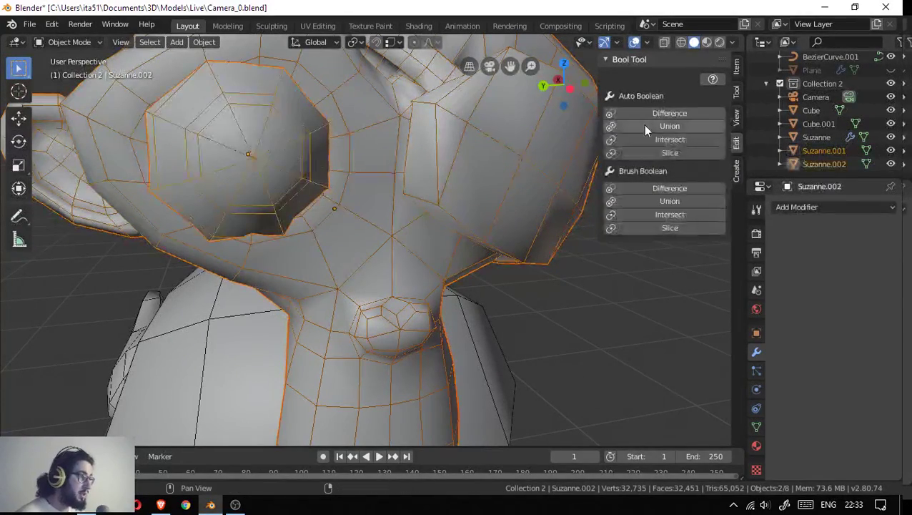
{"action": "left_click", "coordinate": [682, 126]}
{"action": "left_click_drag", "start_coordinate": [301, 147], "coordinate": [365, 126]}
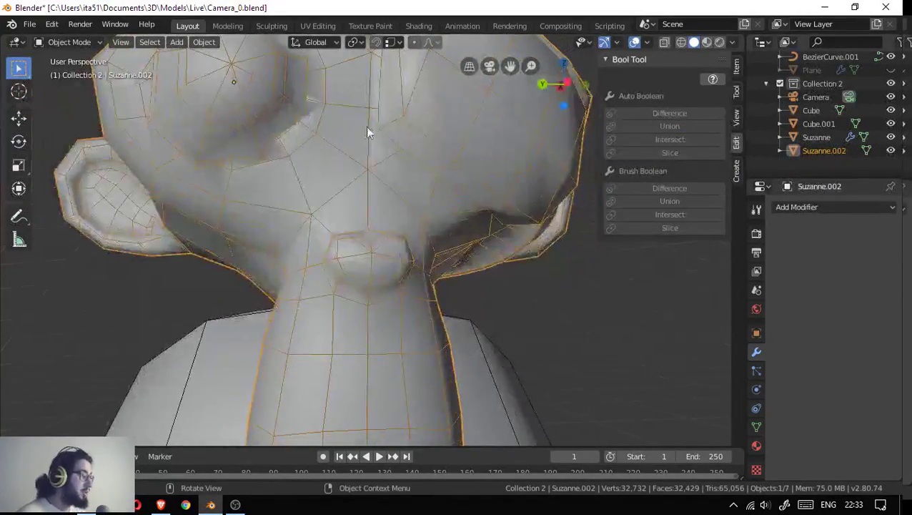
{"action": "scroll", "scroll_direction": "up", "scroll_amount": 3}
{"action": "scroll", "scroll_direction": "down", "scroll_amount": 3}
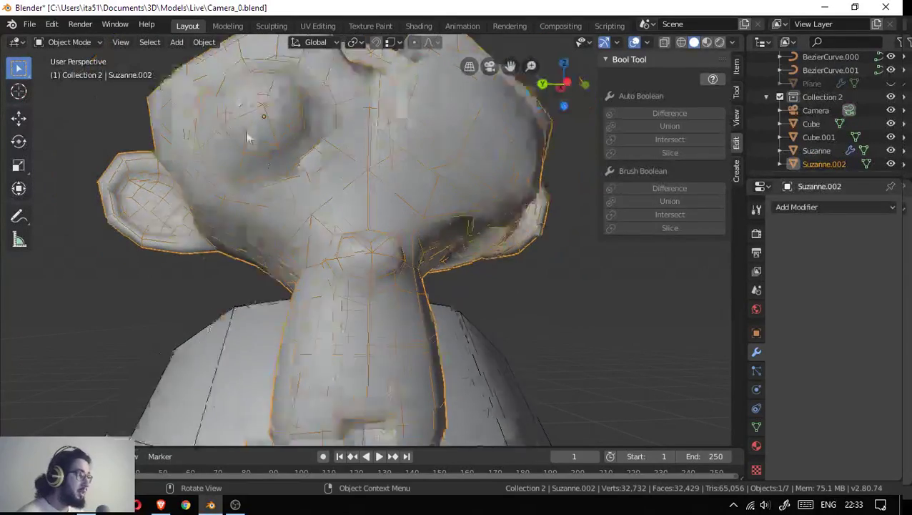
- Attempt a union of head and cube body, then select only the Cube and open its context menu
{"action": "left_click_drag", "start_coordinate": [249, 139], "coordinate": [359, 301]}
{"action": "left_click", "coordinate": [363, 313]}
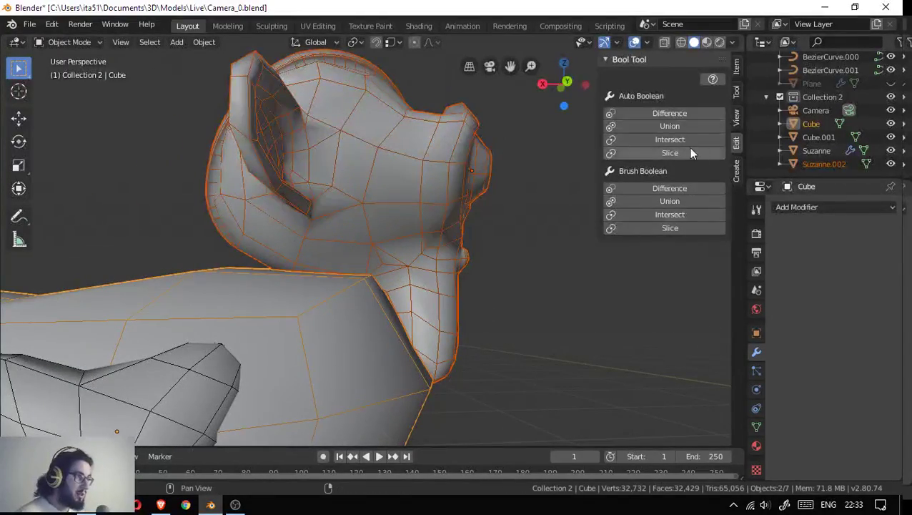
{"action": "left_click", "coordinate": [678, 123]}
{"action": "left_click_drag", "start_coordinate": [400, 214], "coordinate": [476, 283]}
{"action": "scroll", "scroll_direction": "down", "scroll_amount": 3}
{"action": "left_click", "coordinate": [506, 261]}
{"action": "right_click", "coordinate": [475, 284]}
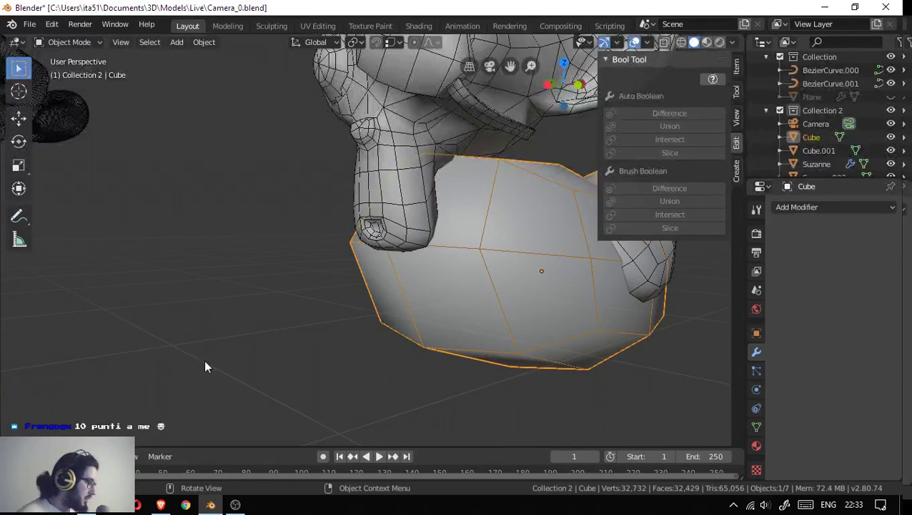
- Subdivide the whole cube body mesh with 2 cuts, raising it to 470 vertices
{"action": "key", "text": "Tab"}
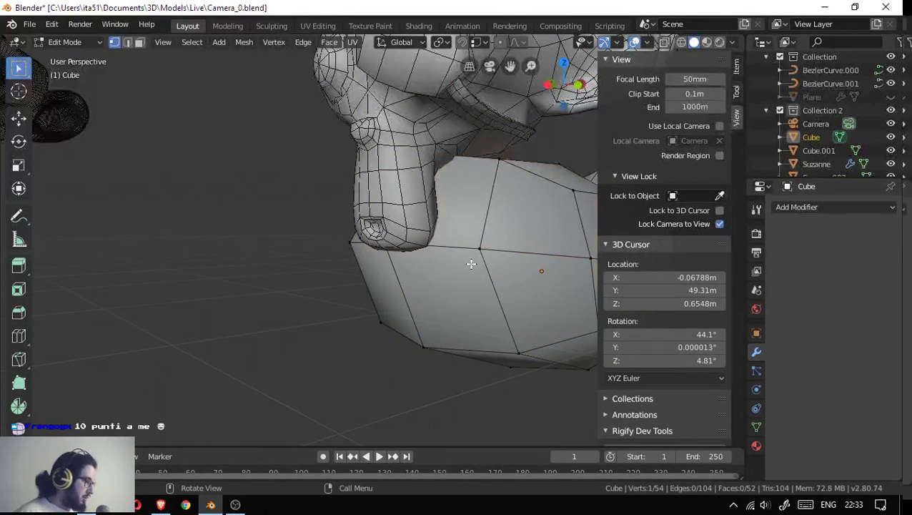
{"action": "key", "text": "a"}
{"action": "right_click", "coordinate": [471, 268]}
{"action": "left_click", "coordinate": [455, 158]}
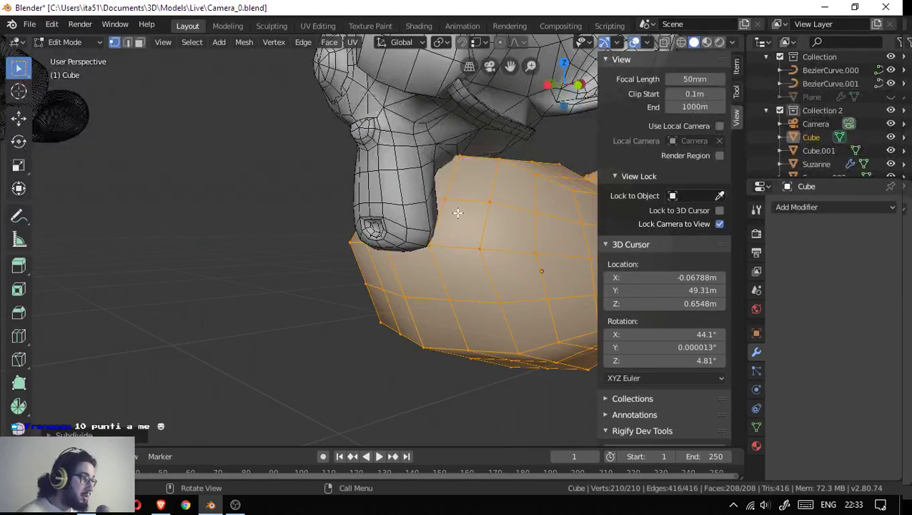
{"action": "left_click_drag", "start_coordinate": [234, 360], "coordinate": [489, 320]}
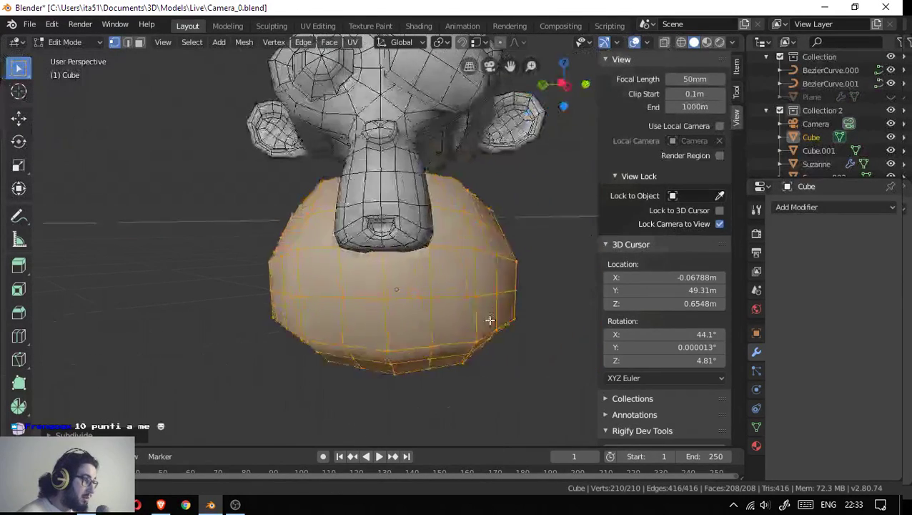
{"action": "left_click", "coordinate": [51, 435]}
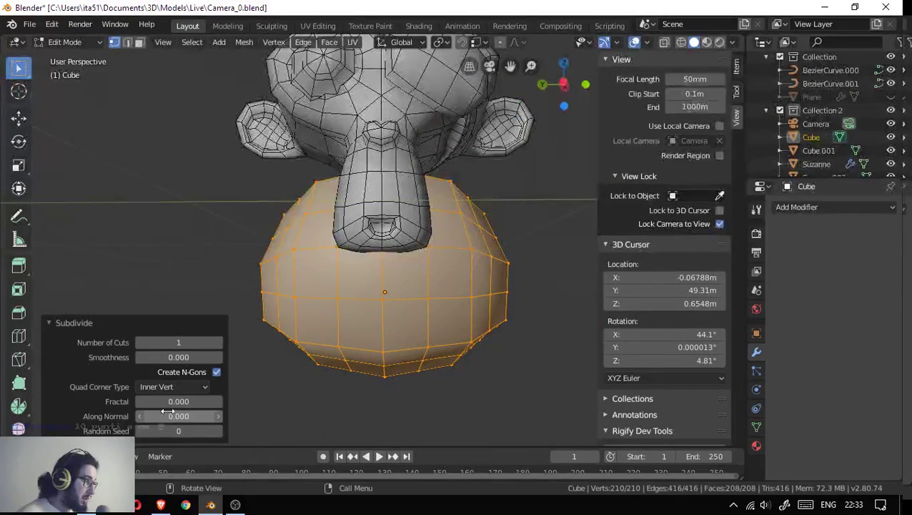
{"action": "left_click", "coordinate": [218, 343]}
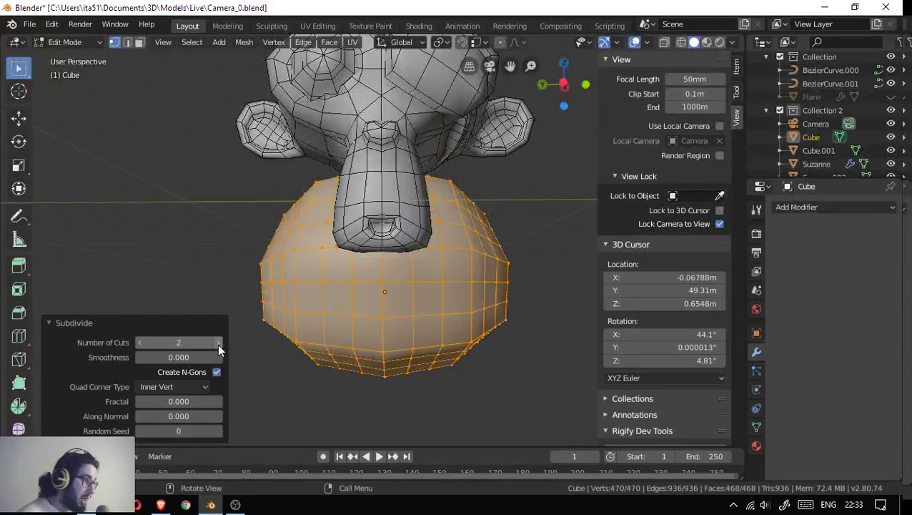
{"action": "left_click_drag", "start_coordinate": [469, 269], "coordinate": [498, 245]}
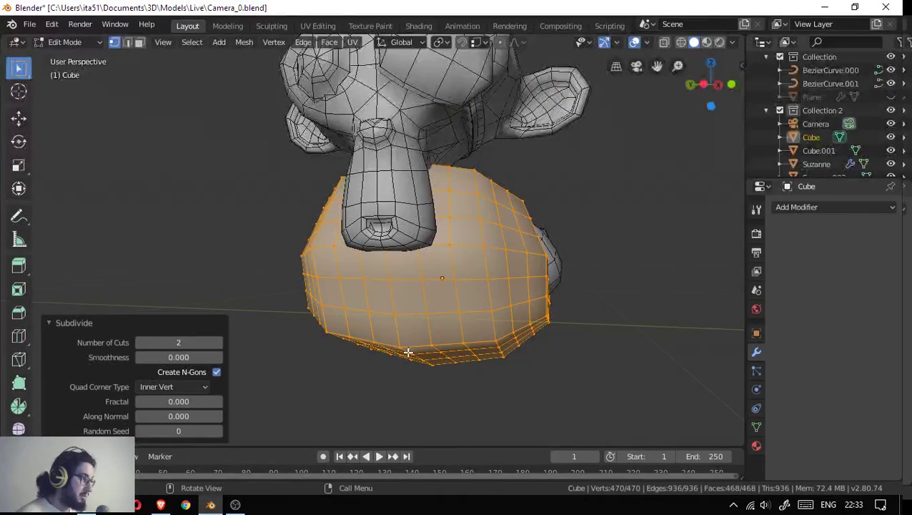
{"action": "left_click", "coordinate": [47, 322]}
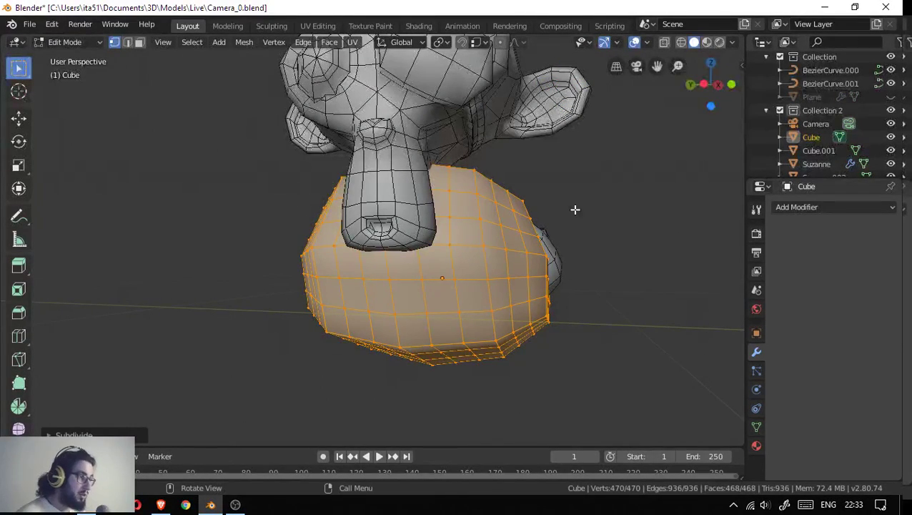
- Show the sidebar properties and return to Object Mode
{"action": "key", "text": "n"}
{"action": "key", "text": "Tab"}
{"action": "left_click_drag", "start_coordinate": [283, 250], "coordinate": [653, 153]}
- Select the Suzanne head and duck body and Auto Boolean Union them into one object
{"action": "left_click", "coordinate": [415, 156]}
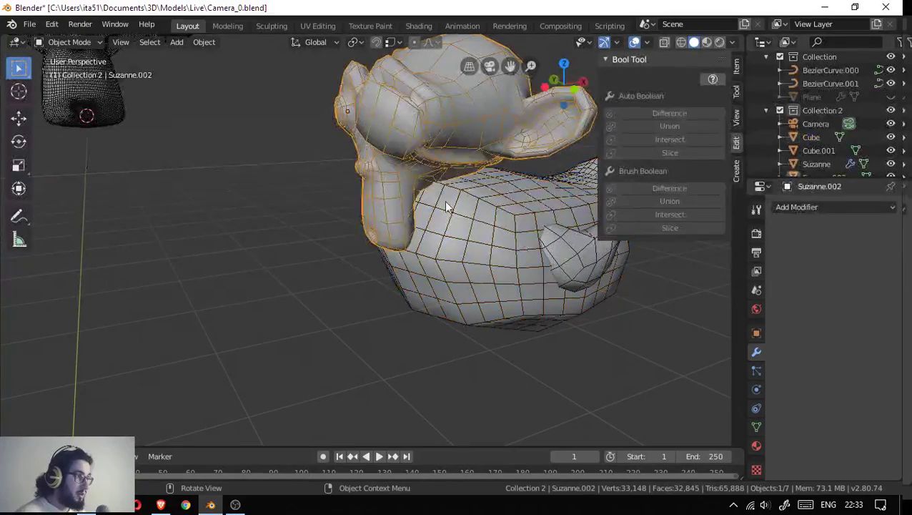
{"action": "left_click", "coordinate": [449, 206]}
{"action": "left_click", "coordinate": [670, 125]}
{"action": "left_click_drag", "start_coordinate": [625, 158], "coordinate": [508, 217]}
{"action": "scroll", "scroll_direction": "up", "scroll_amount": 3}
{"action": "scroll", "scroll_direction": "up", "scroll_amount": 3}
{"action": "left_click_drag", "start_coordinate": [340, 247], "coordinate": [256, 280]}
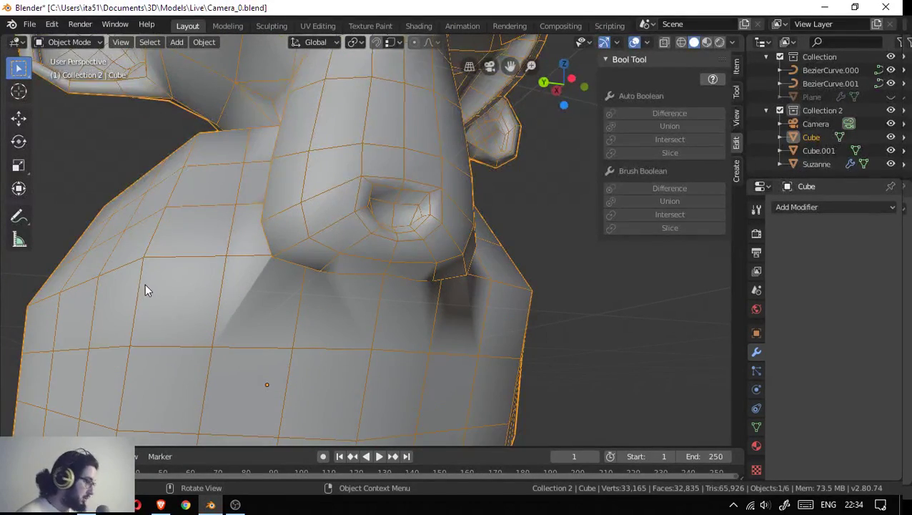
- In Edit Mode, select all vertices of the joined mesh and Merge By Distance
{"action": "key", "text": "Tab"}
{"action": "left_click", "coordinate": [222, 255]}
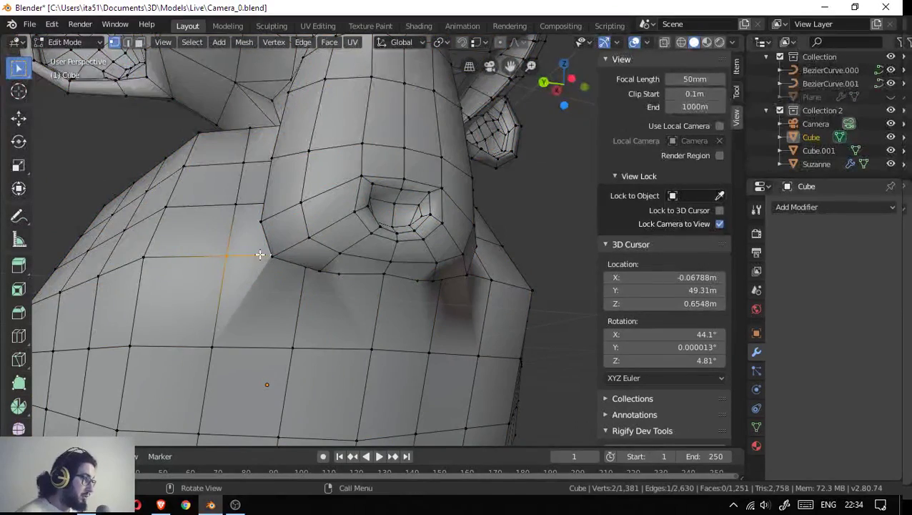
{"action": "left_click_drag", "start_coordinate": [282, 261], "coordinate": [283, 262]}
{"action": "left_click_drag", "start_coordinate": [302, 290], "coordinate": [330, 303]}
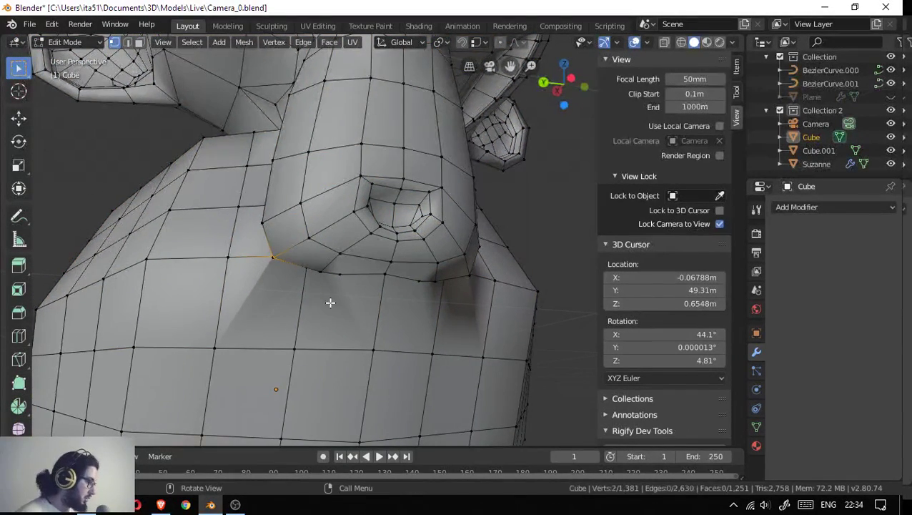
{"action": "key", "text": "a"}
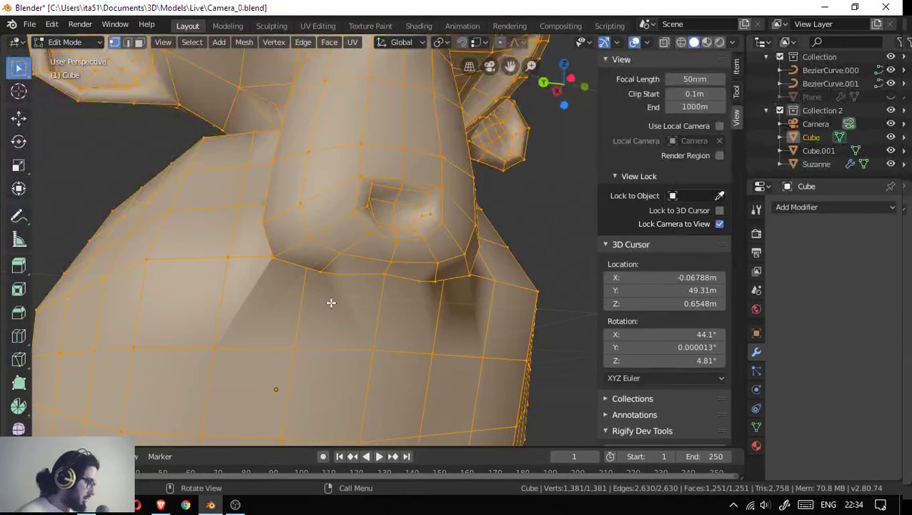
{"action": "key", "text": "m"}
{"action": "left_click", "coordinate": [333, 352]}
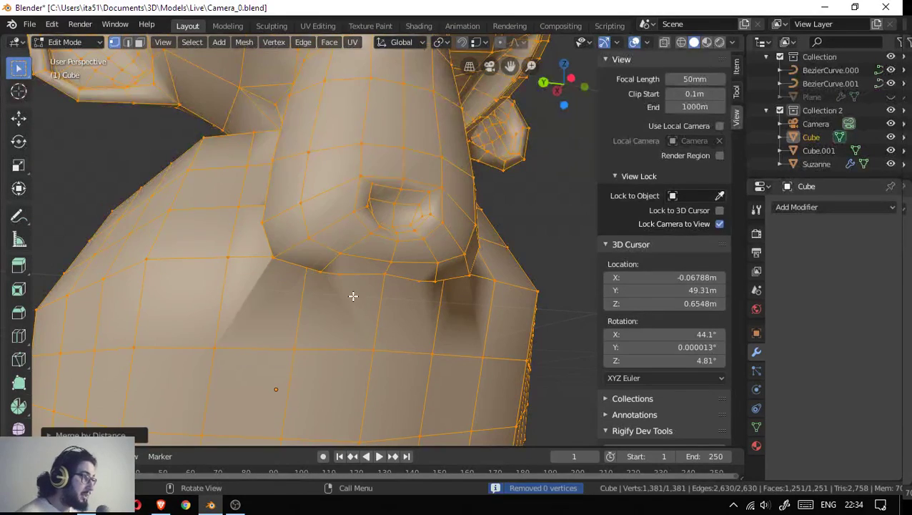
- Try Merge Distance values from 0.0101m up to 0.0501m, settling on 0.0401m
{"action": "scroll", "scroll_direction": "down", "scroll_amount": 3}
{"action": "scroll", "scroll_direction": "down", "scroll_amount": 3}
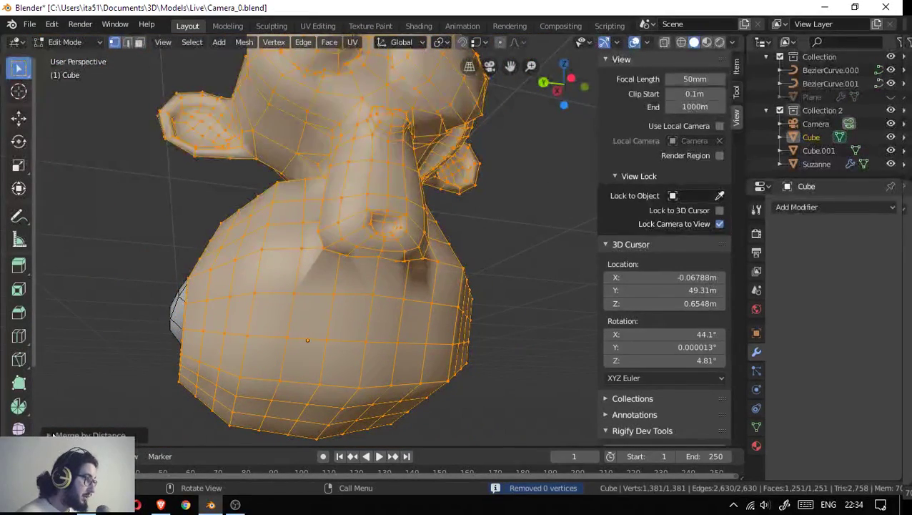
{"action": "left_click", "coordinate": [53, 435]}
{"action": "left_click", "coordinate": [218, 415]}
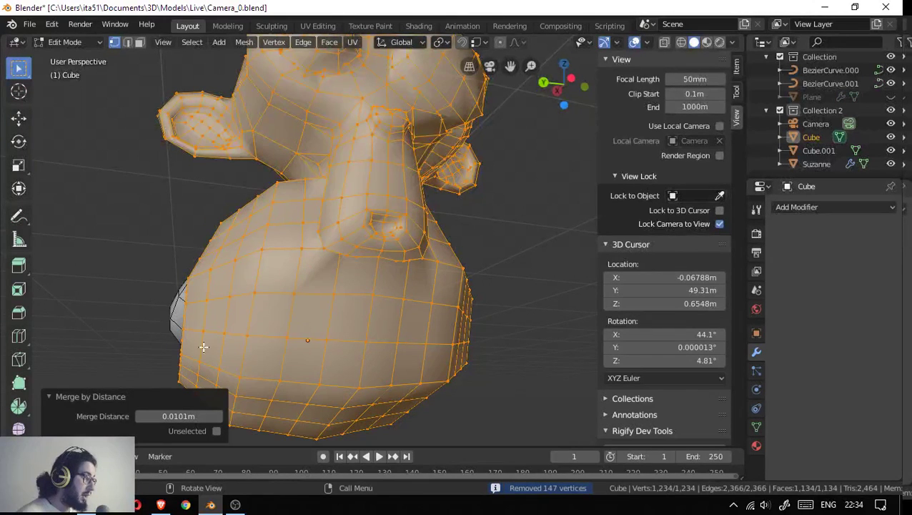
{"action": "left_click", "coordinate": [218, 416]}
{"action": "left_click", "coordinate": [218, 416]}
{"action": "left_click", "coordinate": [218, 415]}
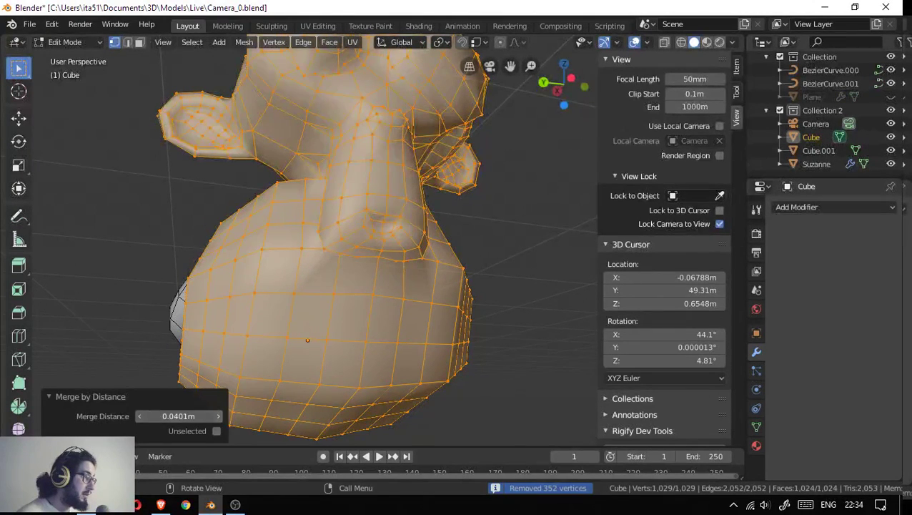
{"action": "left_click", "coordinate": [218, 416]}
{"action": "left_click", "coordinate": [140, 415]}
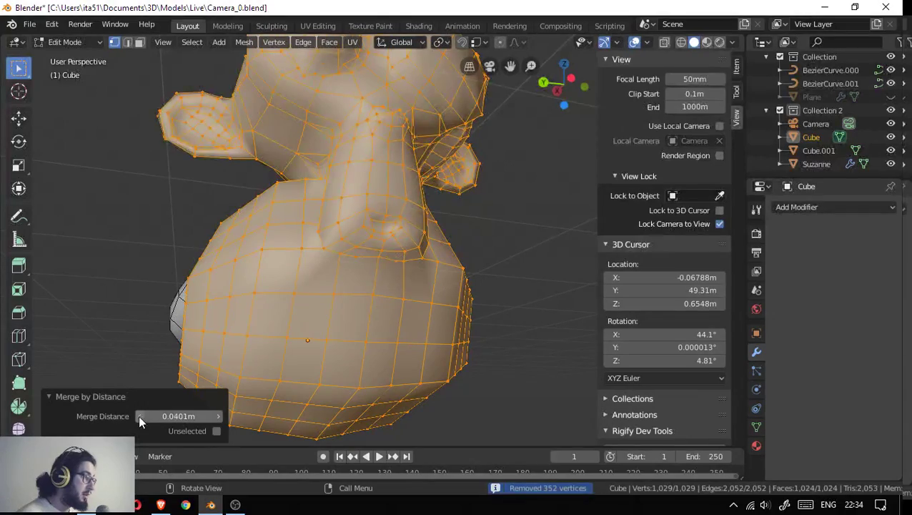
{"action": "scroll", "scroll_direction": "up", "scroll_amount": 3}
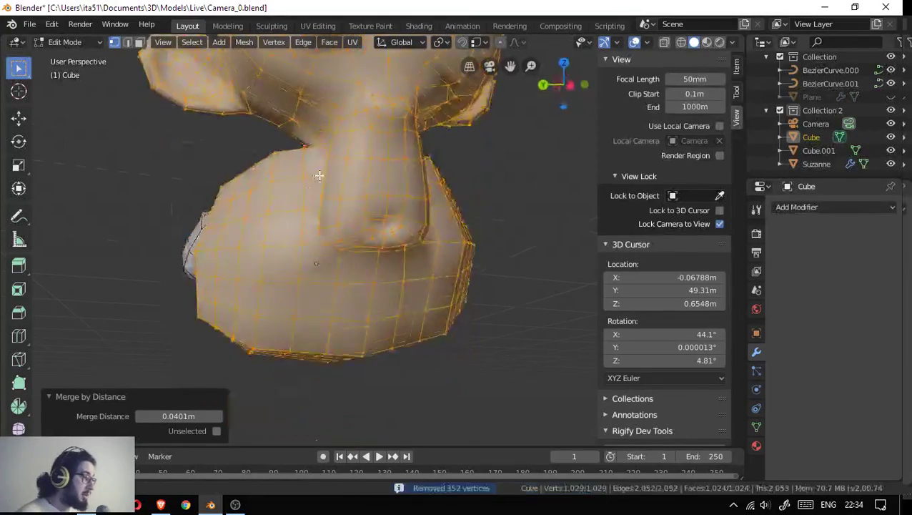
{"action": "scroll", "scroll_direction": "down", "scroll_amount": 3}
{"action": "left_click_drag", "start_coordinate": [289, 163], "coordinate": [210, 432]}
{"action": "scroll", "scroll_direction": "up", "scroll_amount": 3}
{"action": "scroll", "scroll_direction": "down", "scroll_amount": 3}
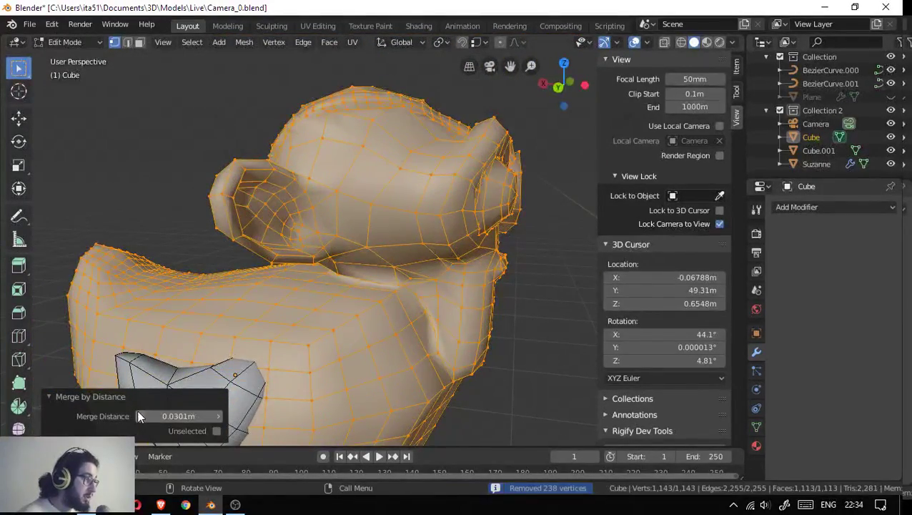
- Set merge distance to 0.0301m, then merge the stray vertices below the nose at center
{"action": "left_click", "coordinate": [138, 415]}
{"action": "left_click_drag", "start_coordinate": [137, 409], "coordinate": [446, 358]}
{"action": "left_click", "coordinate": [319, 343]}
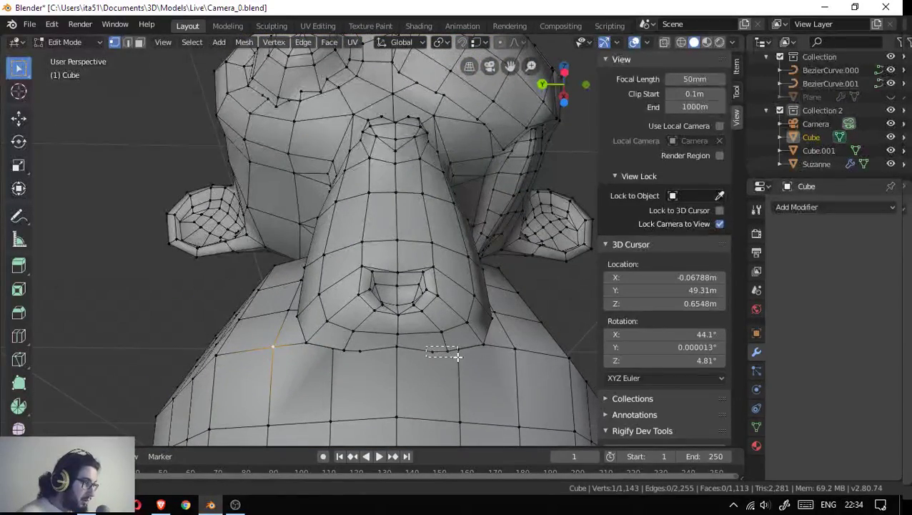
{"action": "left_click_drag", "start_coordinate": [466, 360], "coordinate": [466, 361]}
{"action": "key", "text": "m"}
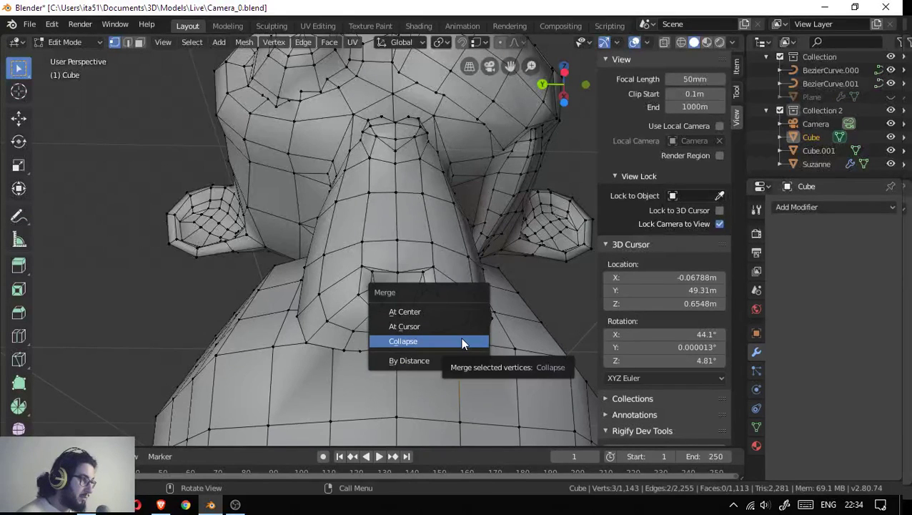
{"action": "left_click", "coordinate": [467, 313]}
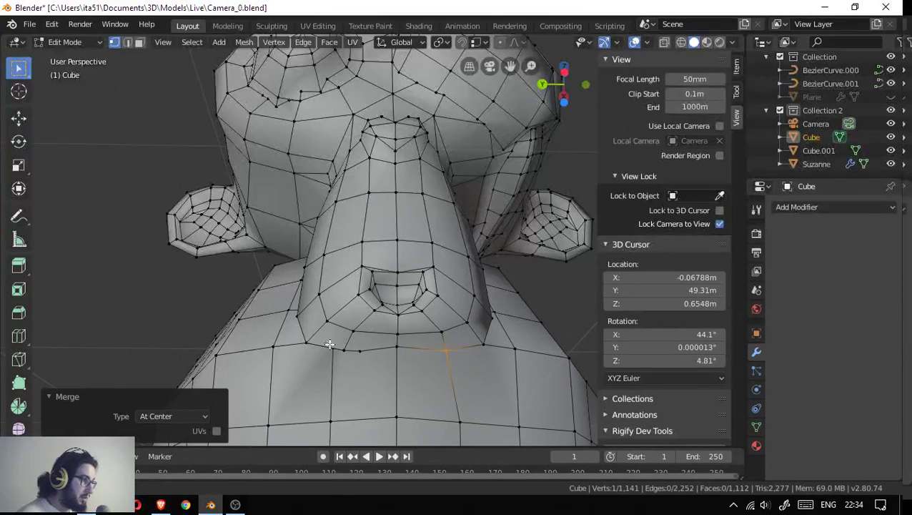
- Merge three more close vertex pairs along the neck seam At Center
{"action": "left_click", "coordinate": [347, 351]}
{"action": "key", "text": "m"}
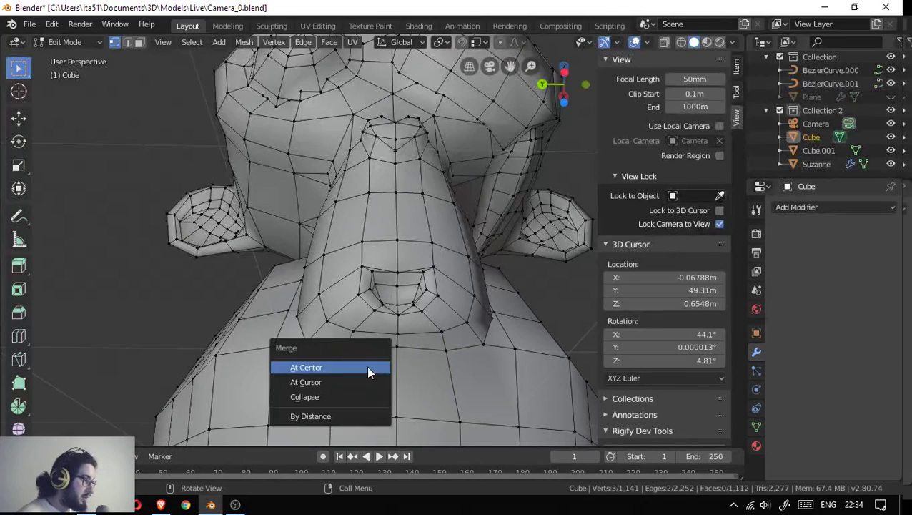
{"action": "left_click", "coordinate": [368, 367]}
{"action": "left_click_drag", "start_coordinate": [301, 351], "coordinate": [319, 365]}
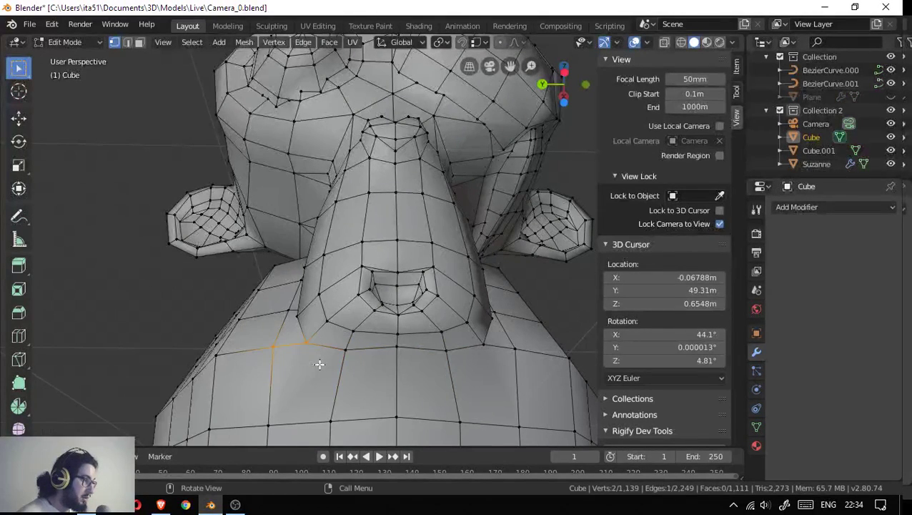
{"action": "key", "text": "m"}
{"action": "left_click", "coordinate": [389, 366]}
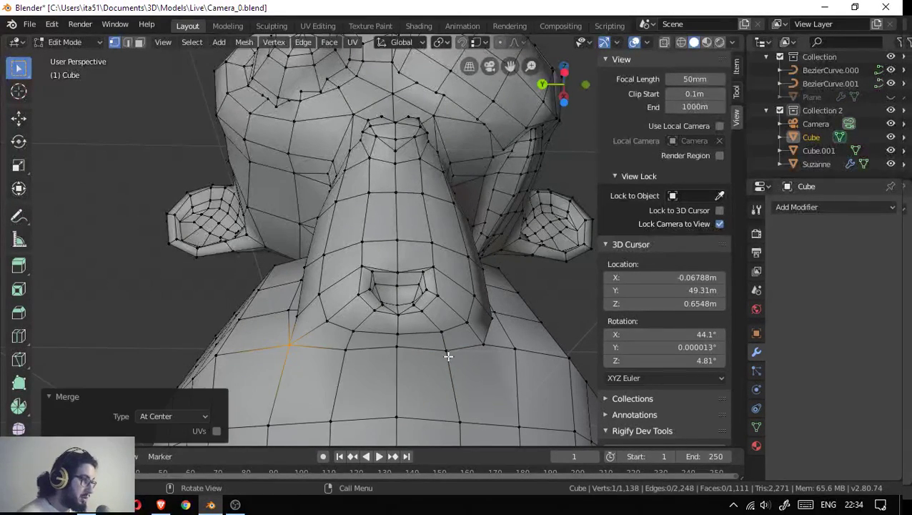
{"action": "left_click_drag", "start_coordinate": [472, 361], "coordinate": [471, 371]}
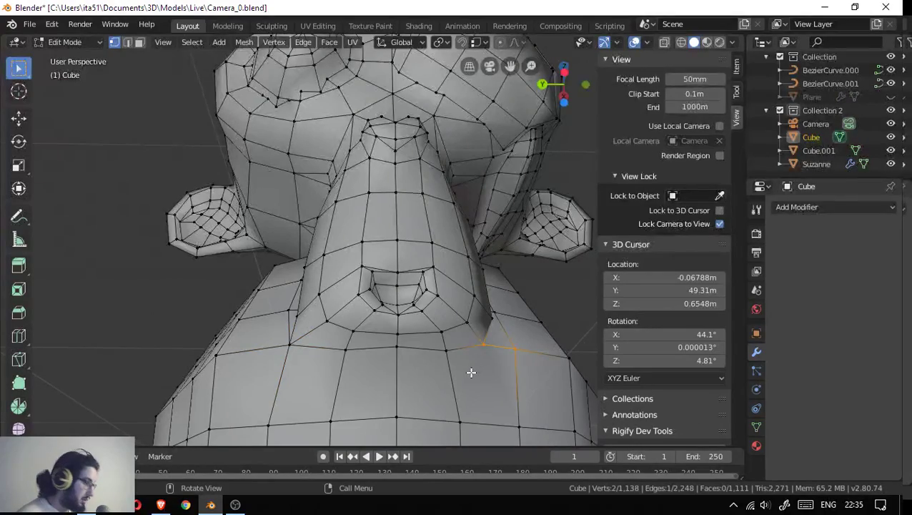
{"action": "key", "text": "m"}
{"action": "left_click", "coordinate": [465, 376]}
- Inspect the joined mesh's neck seam and surface up close, then return to Object Mode
{"action": "left_click_drag", "start_coordinate": [465, 376], "coordinate": [344, 291]}
{"action": "scroll", "scroll_direction": "up", "scroll_amount": 3}
{"action": "scroll", "scroll_direction": "down", "scroll_amount": 3}
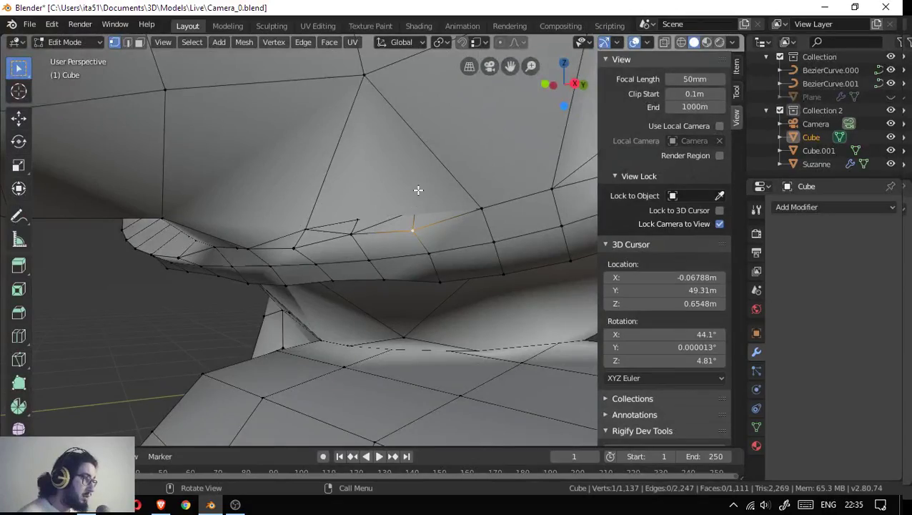
{"action": "left_click_drag", "start_coordinate": [418, 190], "coordinate": [410, 187]}
{"action": "scroll", "scroll_direction": "up", "scroll_amount": 3}
{"action": "scroll", "scroll_direction": "down", "scroll_amount": 3}
{"action": "left_click_drag", "start_coordinate": [410, 236], "coordinate": [443, 250]}
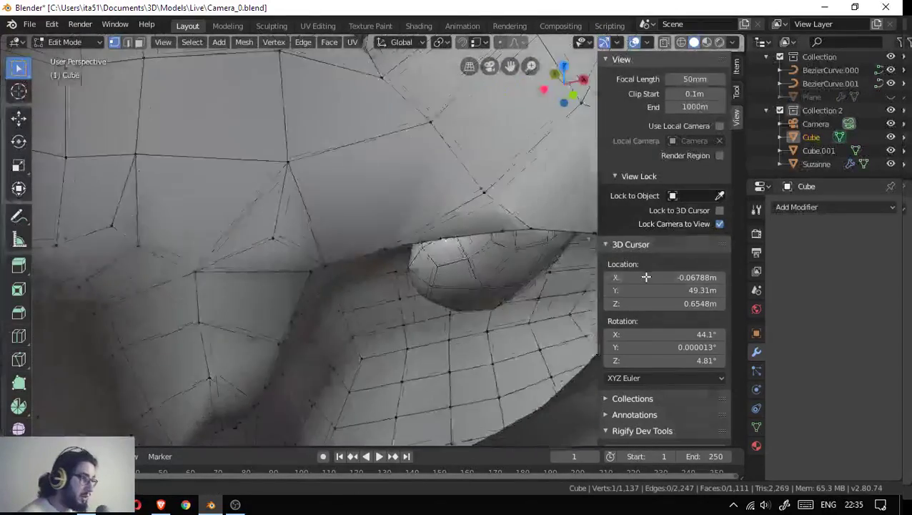
{"action": "left_click_drag", "start_coordinate": [501, 258], "coordinate": [351, 138]}
{"action": "scroll", "scroll_direction": "up", "scroll_amount": 3}
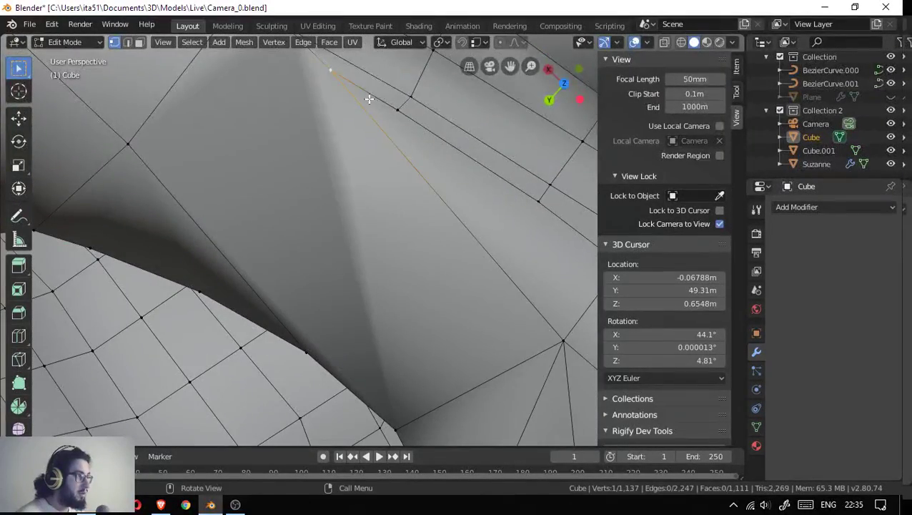
{"action": "left_click_drag", "start_coordinate": [369, 98], "coordinate": [395, 135]}
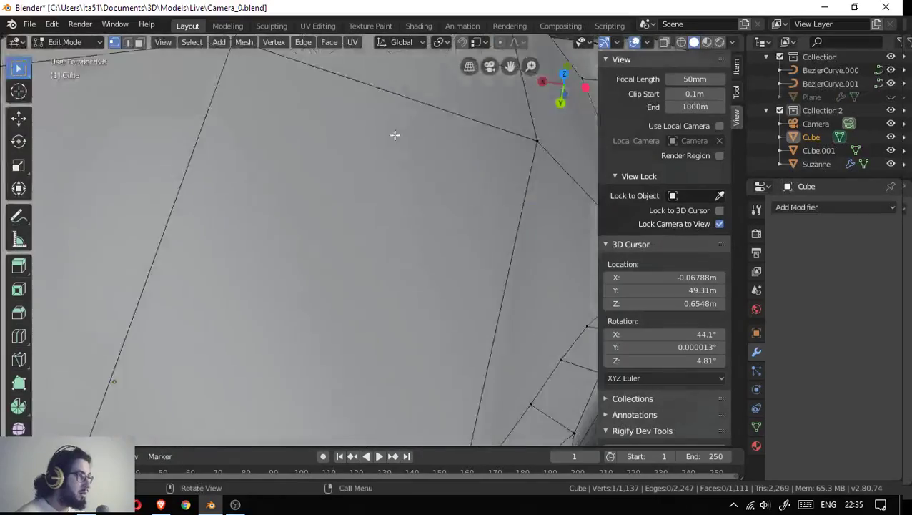
{"action": "scroll", "scroll_direction": "down", "scroll_amount": 3}
{"action": "scroll", "scroll_direction": "down", "scroll_amount": 3}
{"action": "left_click_drag", "start_coordinate": [368, 236], "coordinate": [320, 183]}
{"action": "scroll", "scroll_direction": "up", "scroll_amount": 3}
{"action": "scroll", "scroll_direction": "down", "scroll_amount": 3}
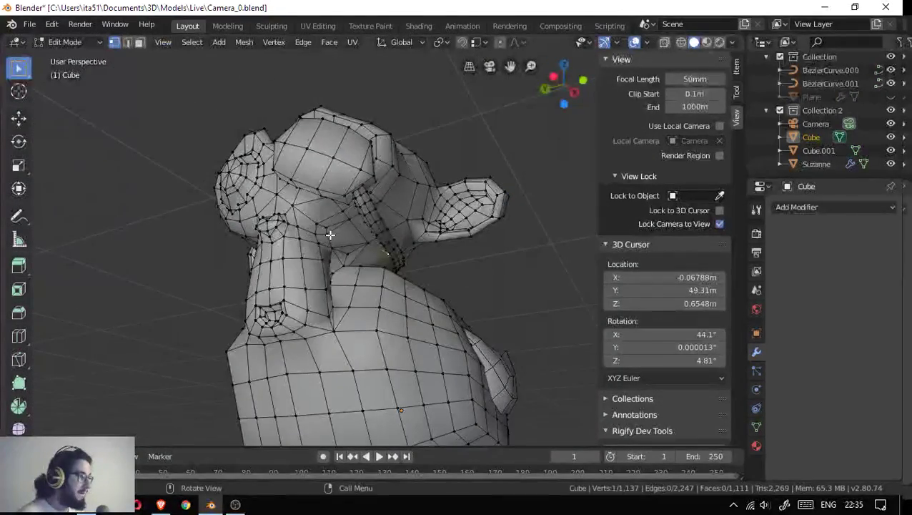
{"action": "key", "text": "Tab"}
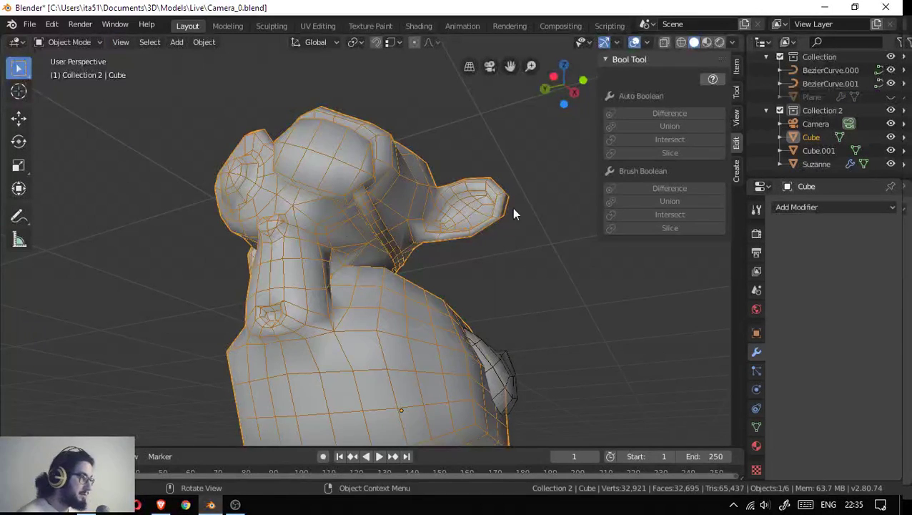
- Add a Remesh modifier to the Cube at Octree Depth 7 with Smooth Shading off and scale slightly lowered
{"action": "left_click", "coordinate": [849, 209]}
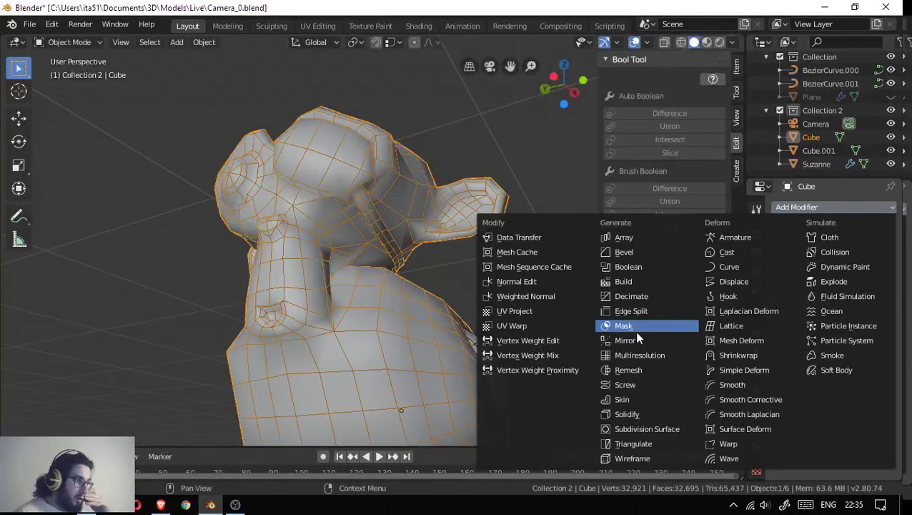
{"action": "left_click", "coordinate": [633, 371]}
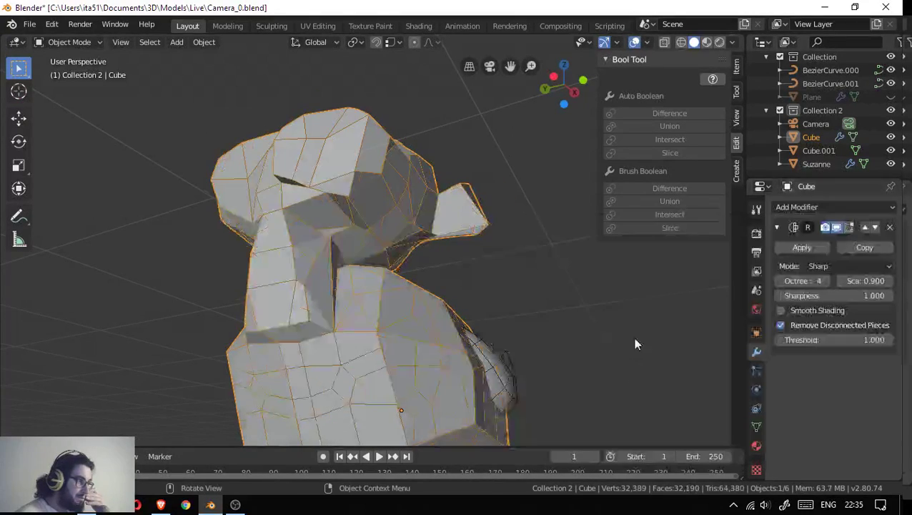
{"action": "left_click", "coordinate": [826, 282]}
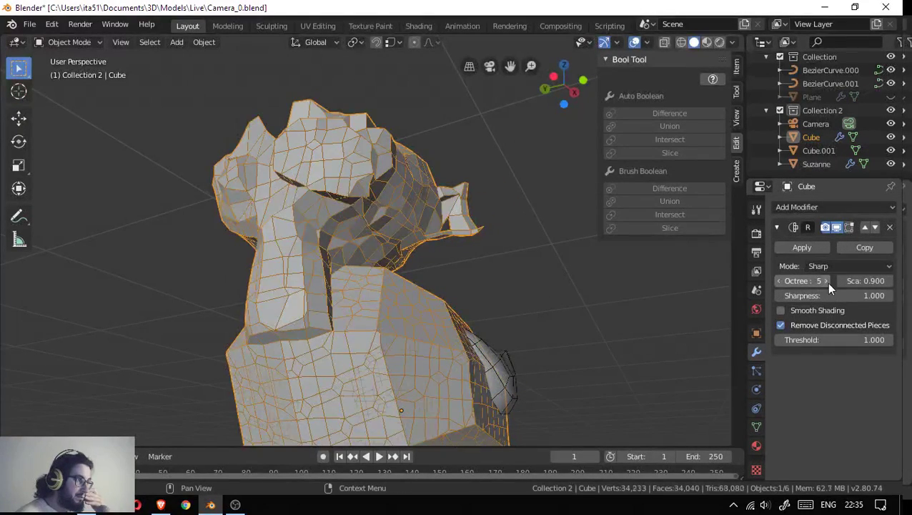
{"action": "left_click", "coordinate": [825, 282]}
{"action": "left_click", "coordinate": [826, 282]}
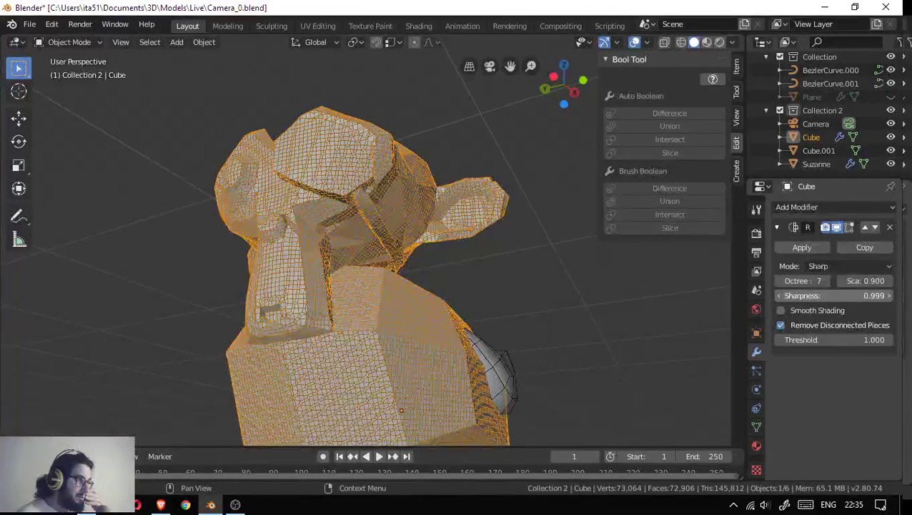
{"action": "left_click", "coordinate": [781, 311]}
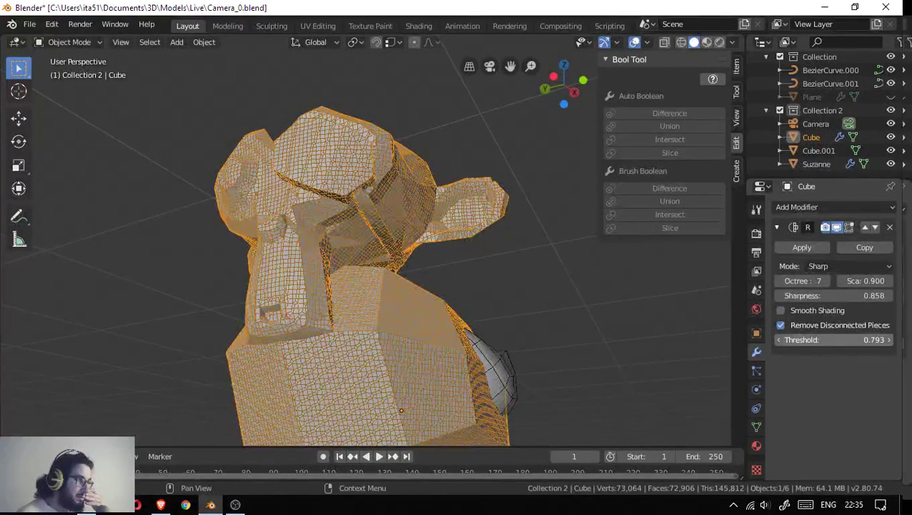
{"action": "left_click_drag", "start_coordinate": [865, 281], "coordinate": [861, 281]}
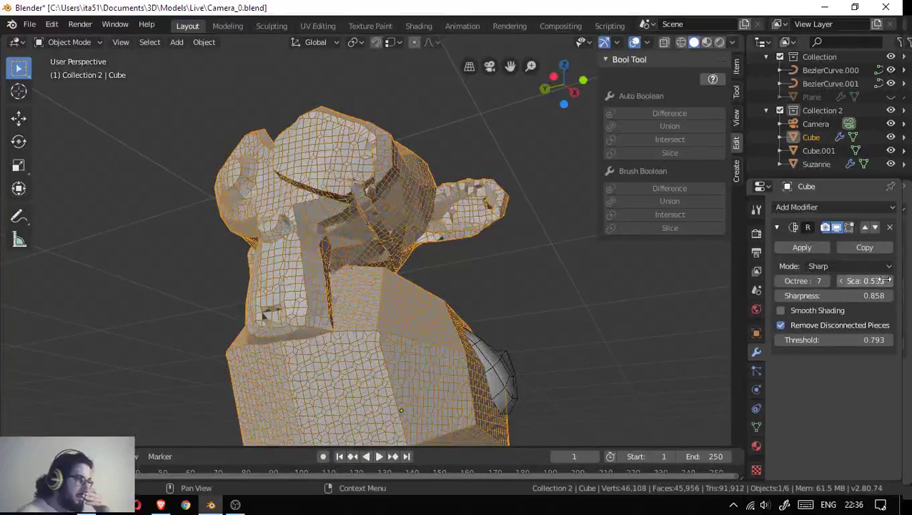
- Switch the Remesh to Smooth mode, lower its scale and turn Smooth Shading back on
{"action": "left_click", "coordinate": [867, 270]}
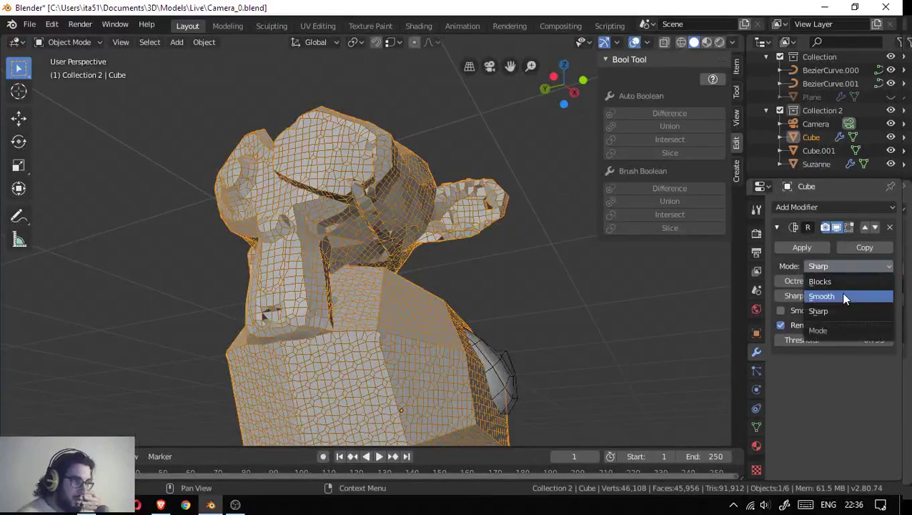
{"action": "left_click", "coordinate": [845, 296]}
{"action": "left_click_drag", "start_coordinate": [861, 280], "coordinate": [833, 285]}
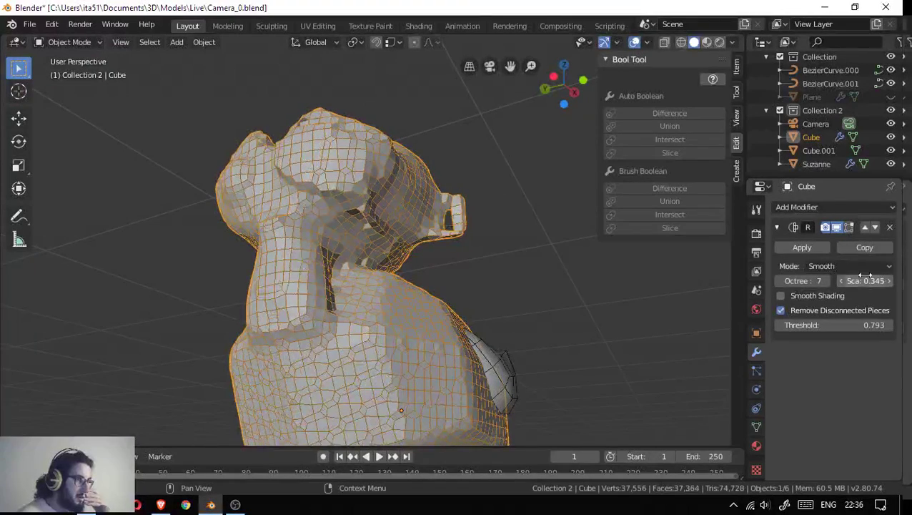
{"action": "left_click", "coordinate": [793, 297]}
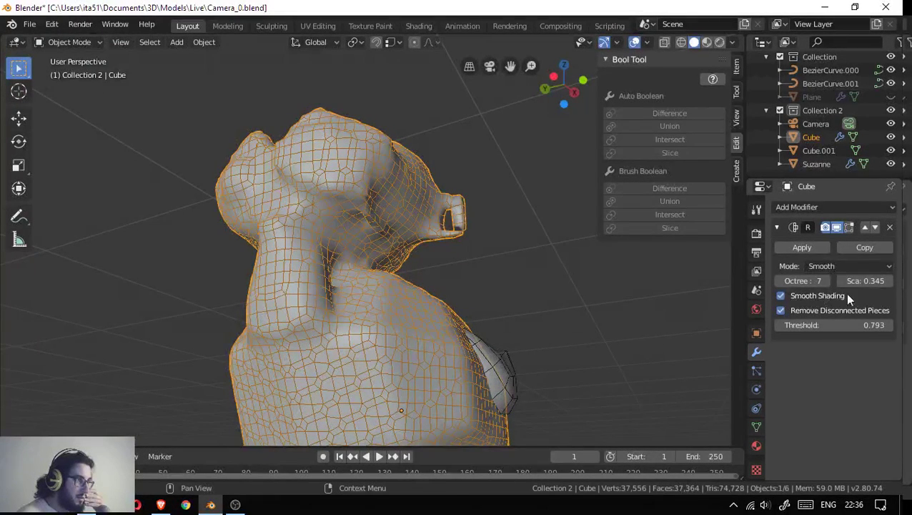
{"action": "left_click", "coordinate": [854, 268]}
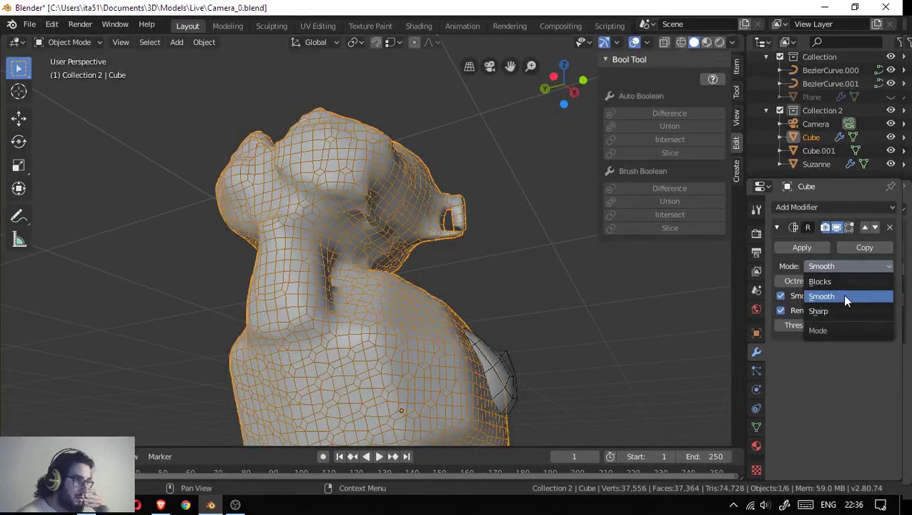
{"action": "left_click", "coordinate": [841, 294]}
- Set Octree Depth to 8 and try remesh scale values, ending near 0.246
{"action": "left_click", "coordinate": [825, 281]}
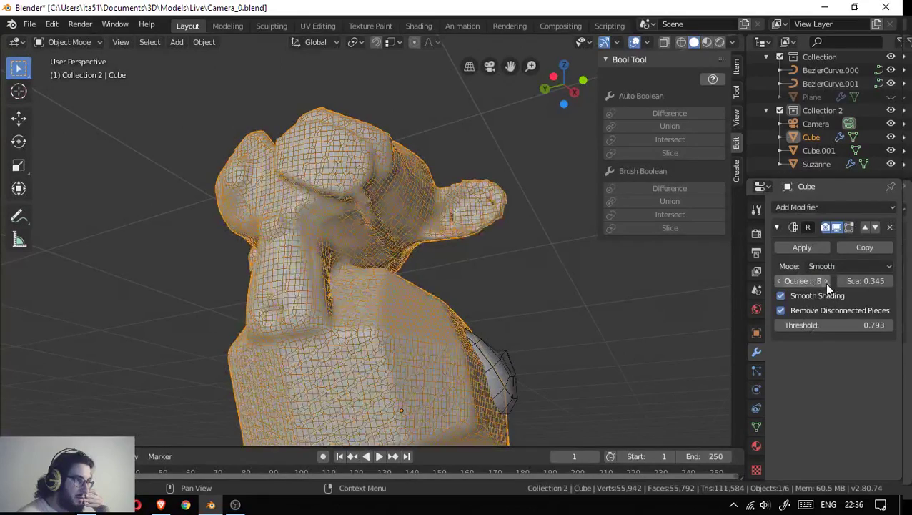
{"action": "left_click", "coordinate": [779, 282]}
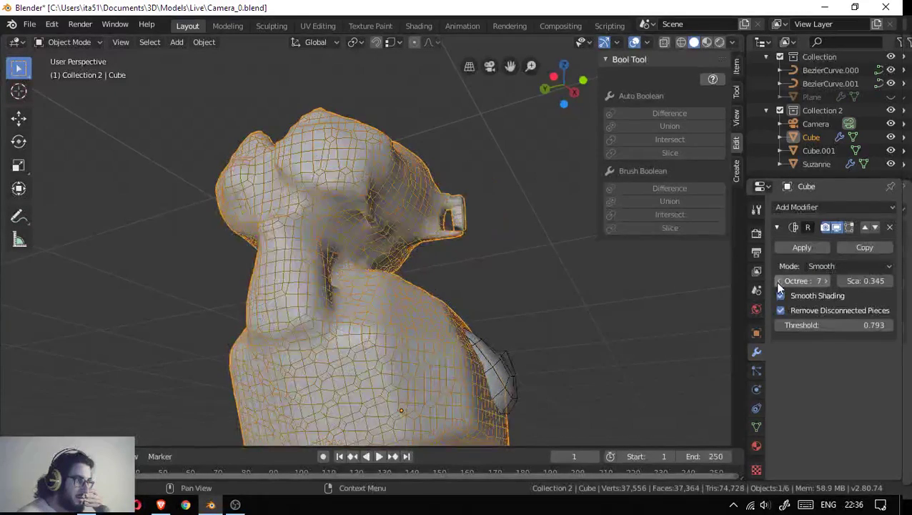
{"action": "left_click", "coordinate": [824, 281]}
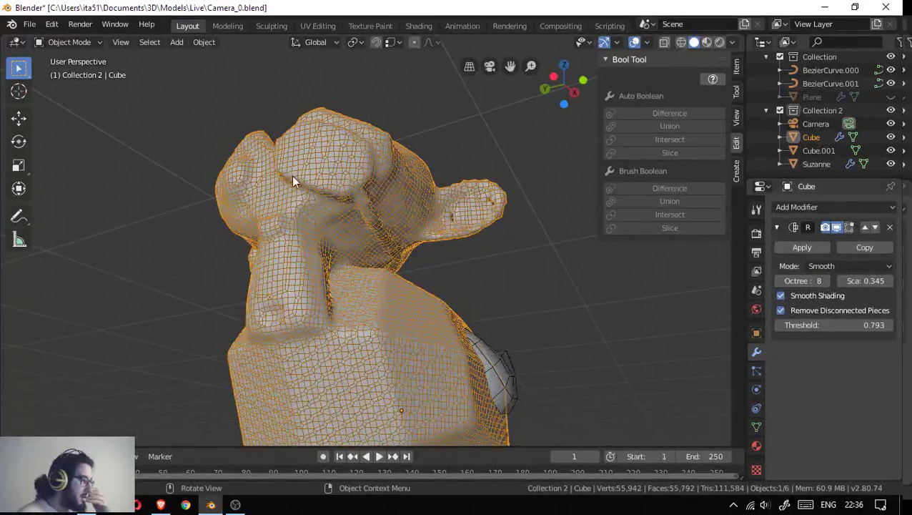
{"action": "left_click_drag", "start_coordinate": [292, 175], "coordinate": [406, 221]}
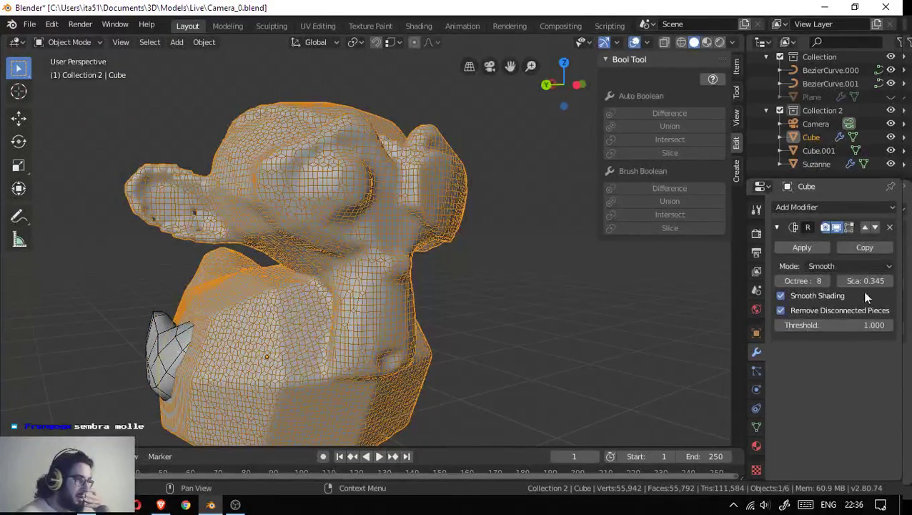
{"action": "left_click", "coordinate": [889, 280]}
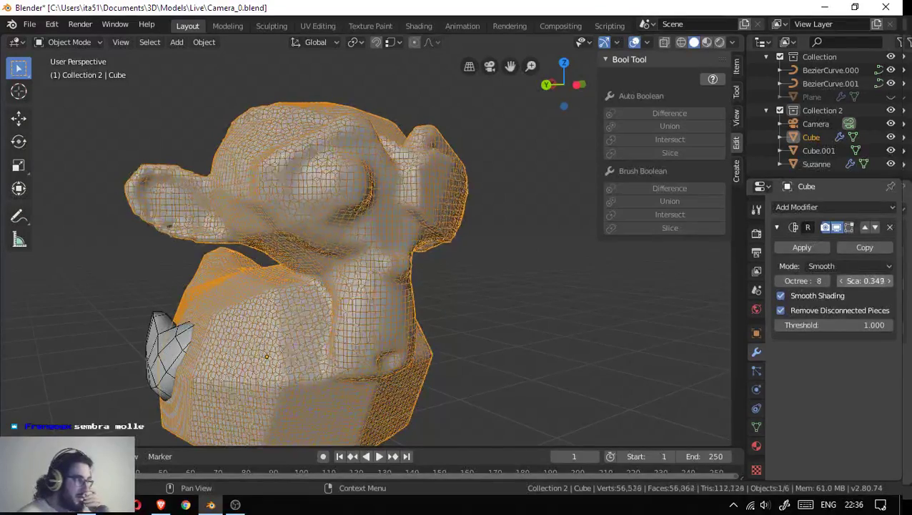
{"action": "left_click_drag", "start_coordinate": [865, 281], "coordinate": [886, 280]}
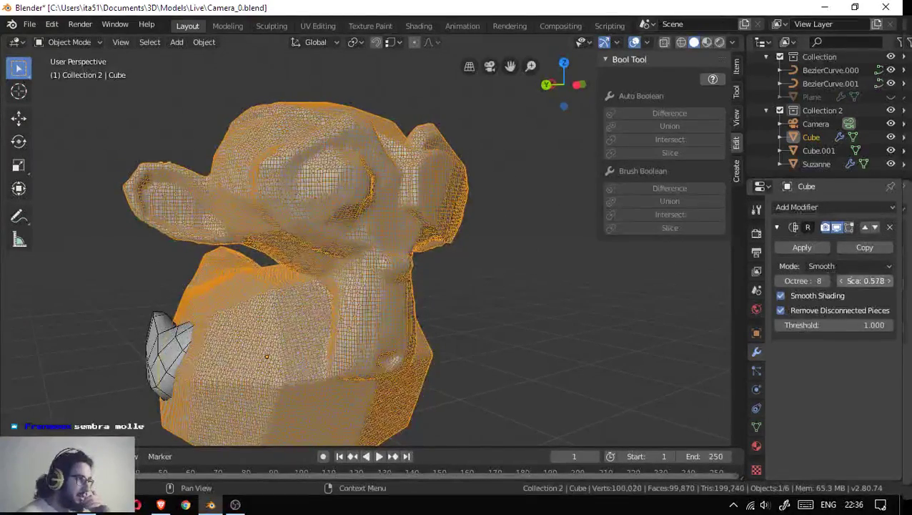
{"action": "key", "text": "Escape"}
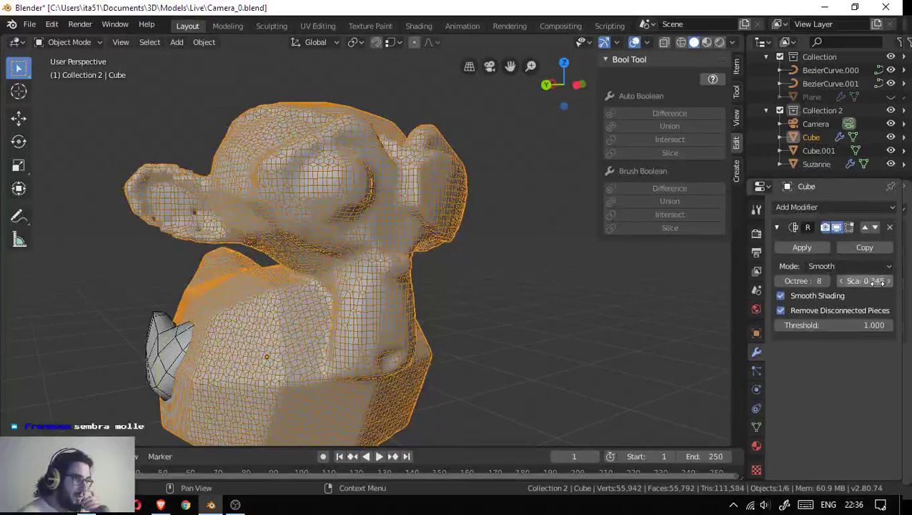
{"action": "left_click_drag", "start_coordinate": [865, 281], "coordinate": [887, 280]}
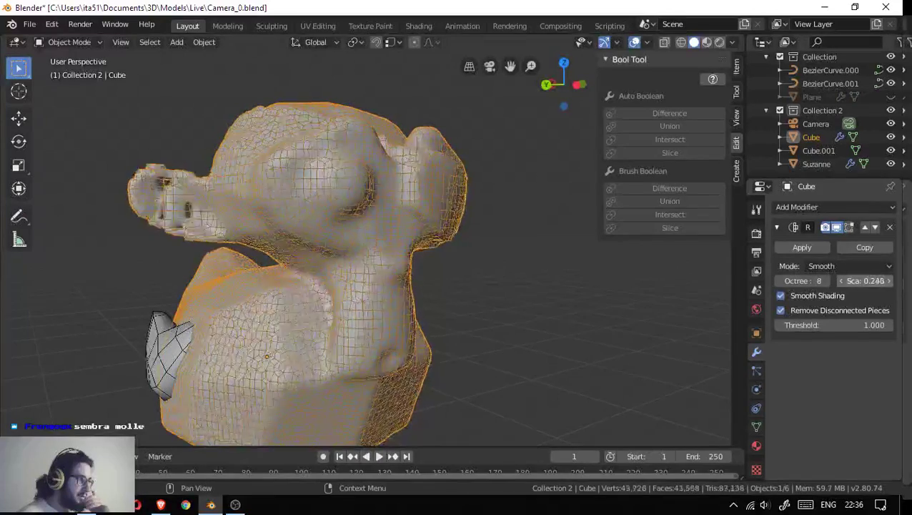
- Delete the Remesh modifier and Bool Tool union the Cube into the wing Cube.001
{"action": "left_click", "coordinate": [890, 228]}
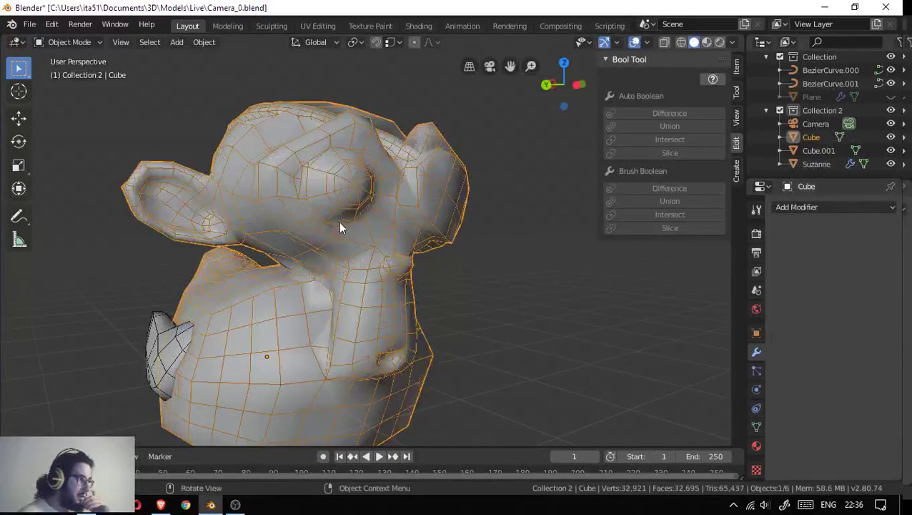
{"action": "left_click_drag", "start_coordinate": [338, 221], "coordinate": [448, 288]}
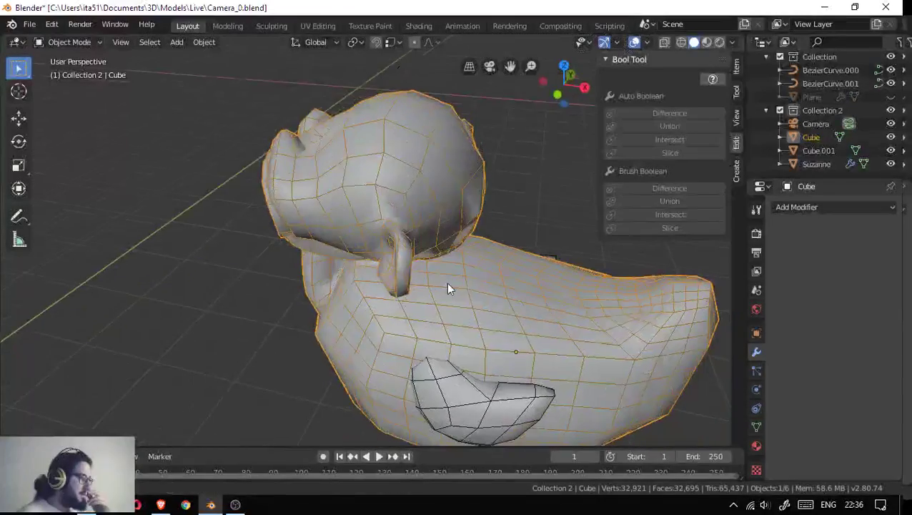
{"action": "left_click", "coordinate": [540, 419]}
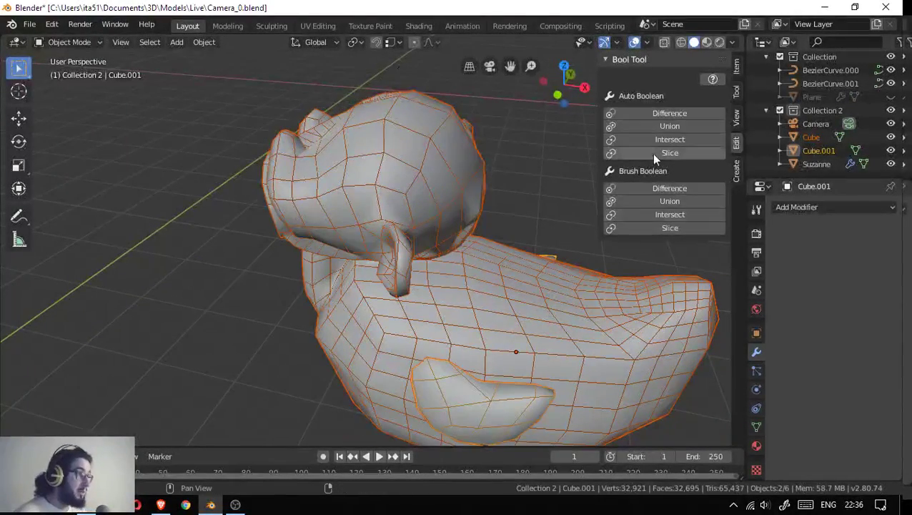
{"action": "left_click", "coordinate": [664, 125]}
{"action": "left_click_drag", "start_coordinate": [500, 222], "coordinate": [351, 198]}
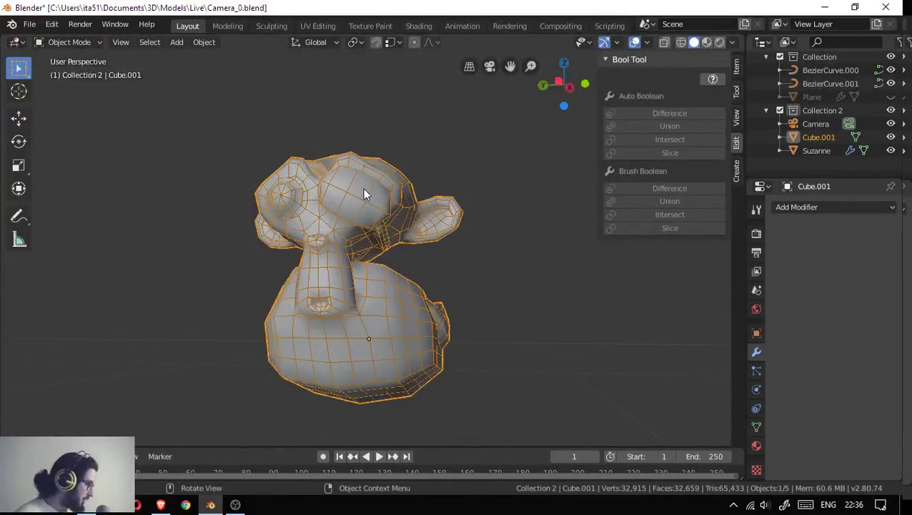
- Save the scene under the incremented name Camera_1.blend
{"action": "key", "text": "ctrl+shift+s"}
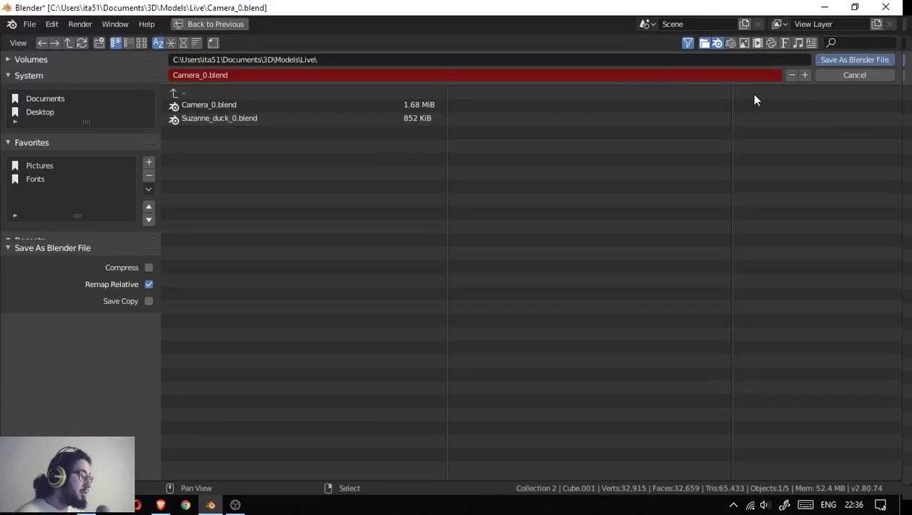
{"action": "left_click", "coordinate": [803, 75]}
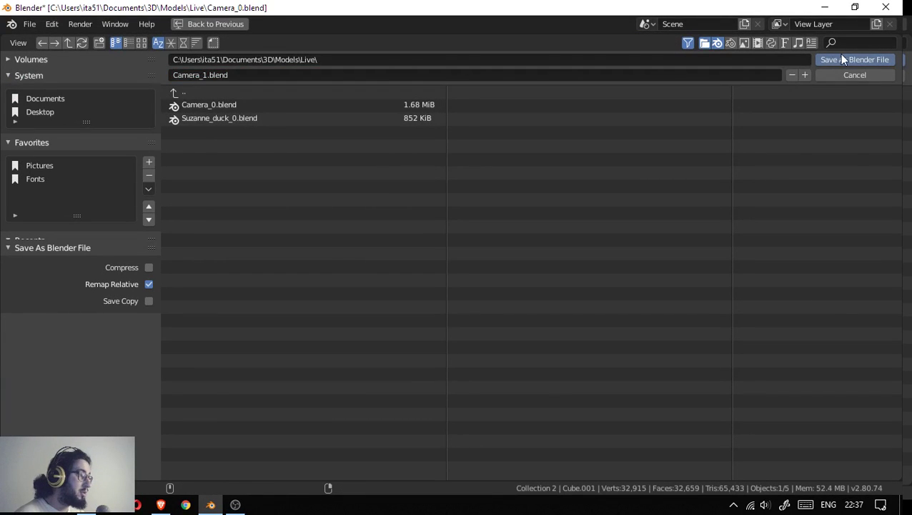
{"action": "left_click", "coordinate": [848, 60]}
{"action": "left_click_drag", "start_coordinate": [374, 209], "coordinate": [372, 182]}
{"action": "scroll", "scroll_direction": "up", "scroll_amount": 3}
{"action": "scroll", "scroll_direction": "down", "scroll_amount": 3}
{"action": "scroll", "scroll_direction": "down", "scroll_amount": 3}
{"action": "left_click_drag", "start_coordinate": [426, 130], "coordinate": [401, 240]}
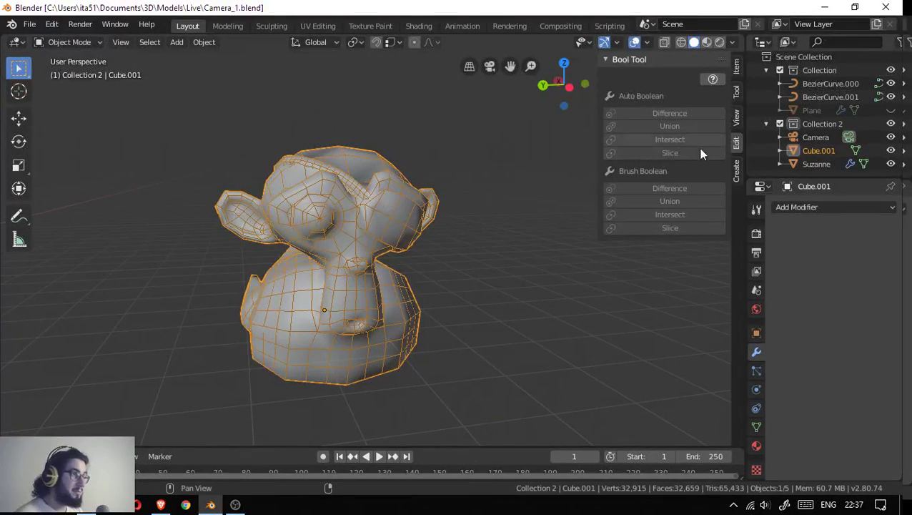
- Hide the sidebar and switch the viewport to Material Preview shading
{"action": "key", "text": "n"}
{"action": "left_click_drag", "start_coordinate": [512, 178], "coordinate": [289, 217]}
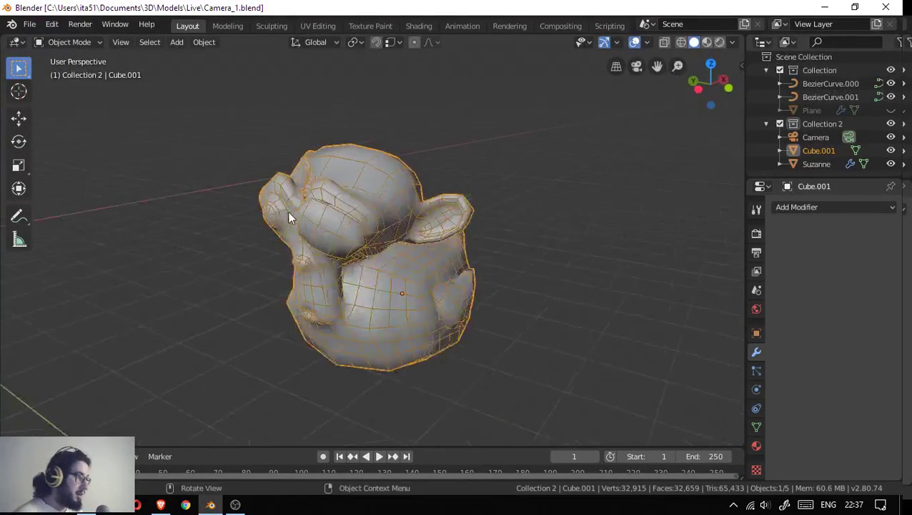
{"action": "left_click", "coordinate": [707, 42]}
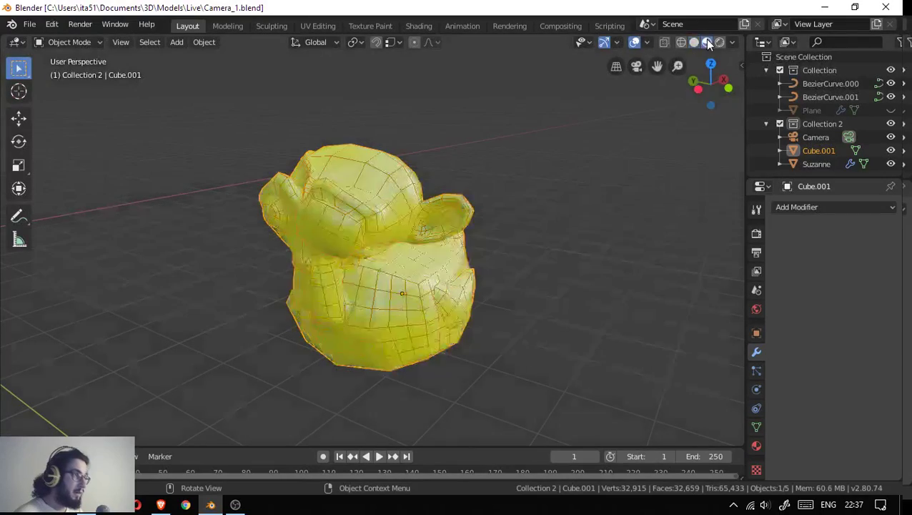
{"action": "left_click_drag", "start_coordinate": [459, 188], "coordinate": [458, 164]}
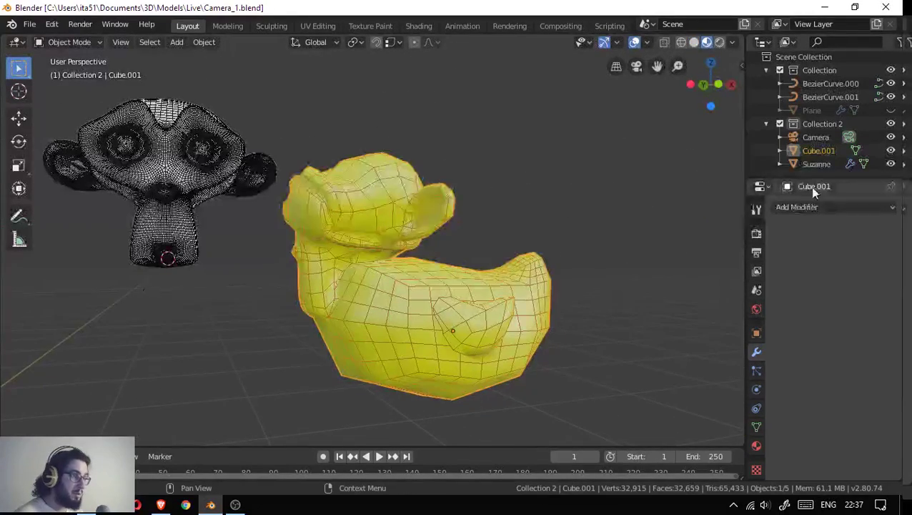
- Replace Cube.001's yellow material with a new material and darken its base colour to grey
{"action": "left_click", "coordinate": [756, 446]}
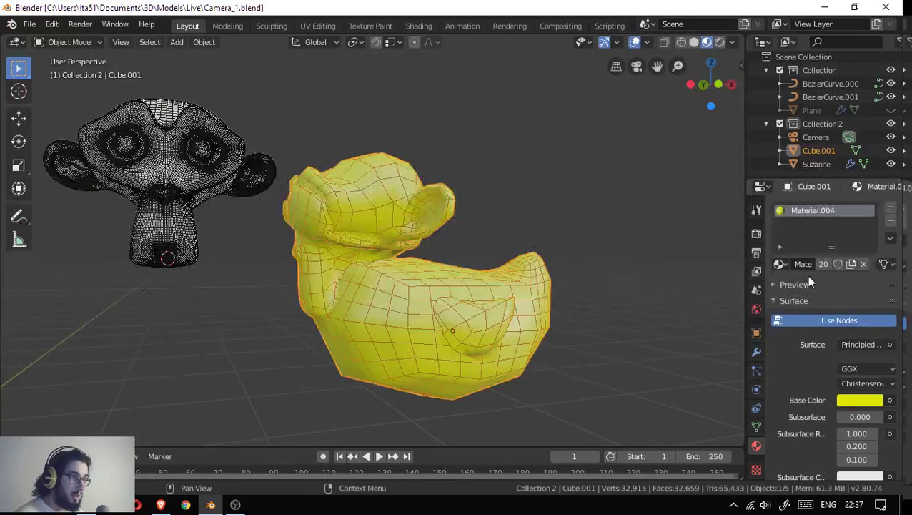
{"action": "left_click", "coordinate": [780, 264]}
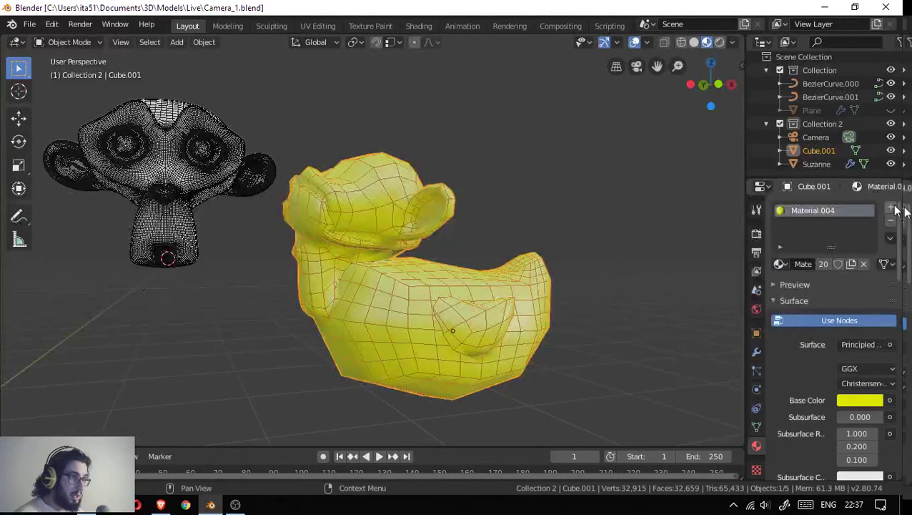
{"action": "left_click", "coordinate": [890, 207]}
{"action": "left_click", "coordinate": [891, 220]}
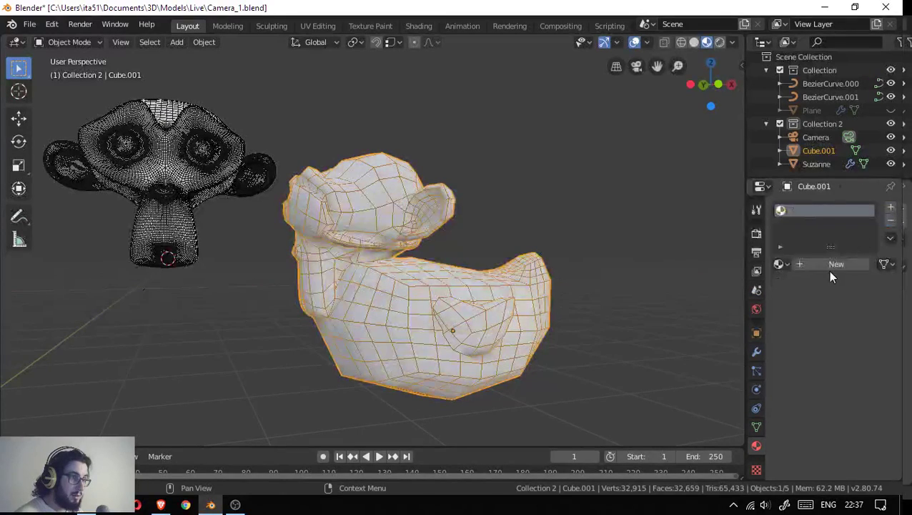
{"action": "left_click", "coordinate": [827, 264]}
{"action": "left_click", "coordinate": [842, 400]}
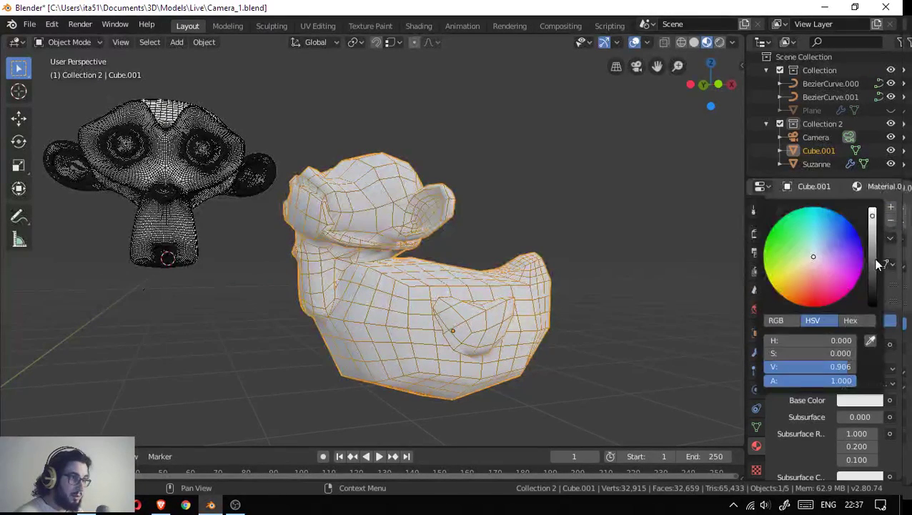
{"action": "left_click_drag", "start_coordinate": [822, 366], "coordinate": [793, 366]}
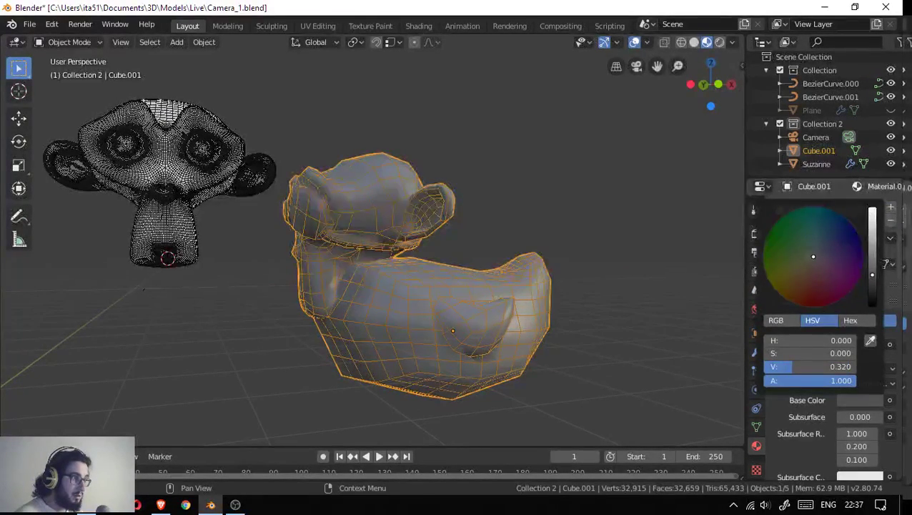
{"action": "left_click_drag", "start_coordinate": [810, 366], "coordinate": [794, 366]}
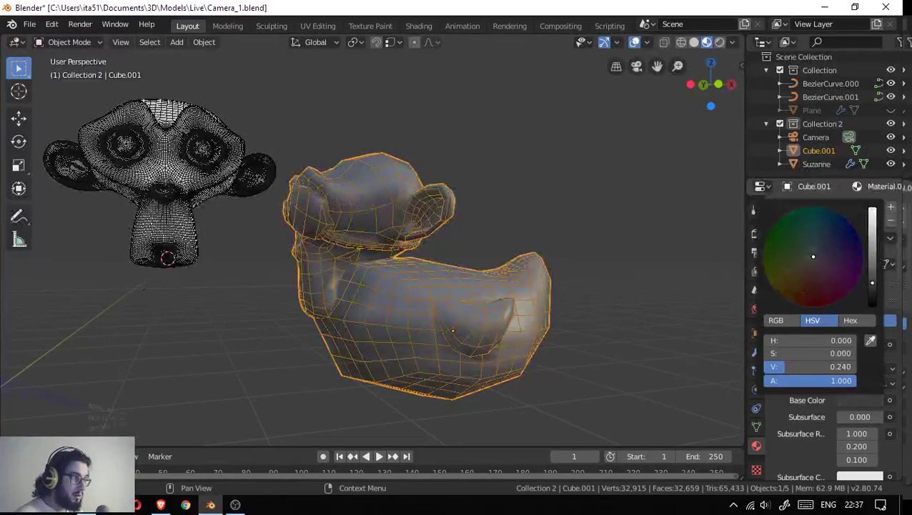
- Hide the wireframe overlay and zero the material's Specular, leaving Roughness at 0.641
{"action": "left_click_drag", "start_coordinate": [500, 186], "coordinate": [578, 221]}
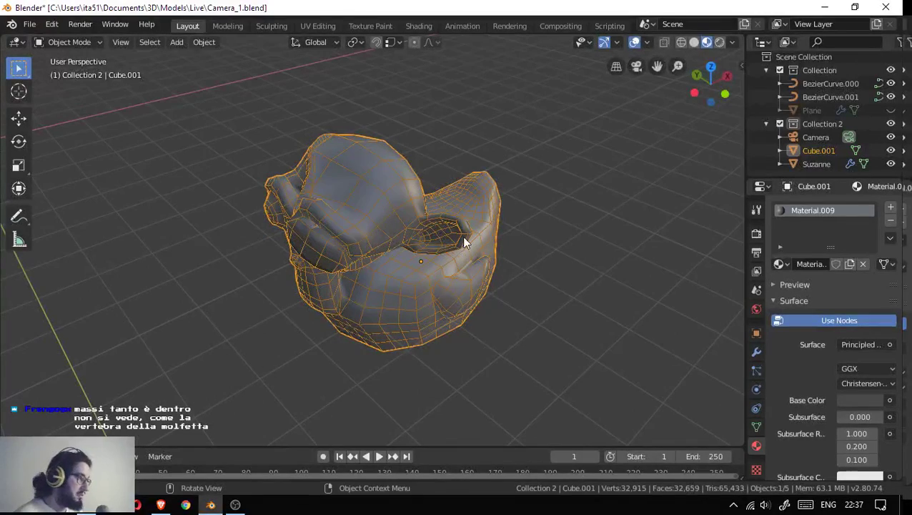
{"action": "left_click", "coordinate": [646, 43]}
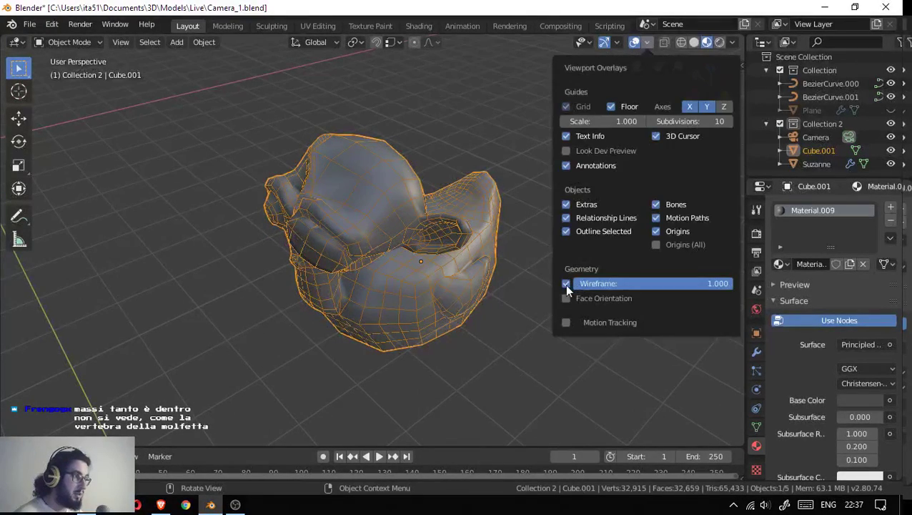
{"action": "left_click", "coordinate": [566, 285]}
{"action": "left_click_drag", "start_coordinate": [375, 262], "coordinate": [434, 218]}
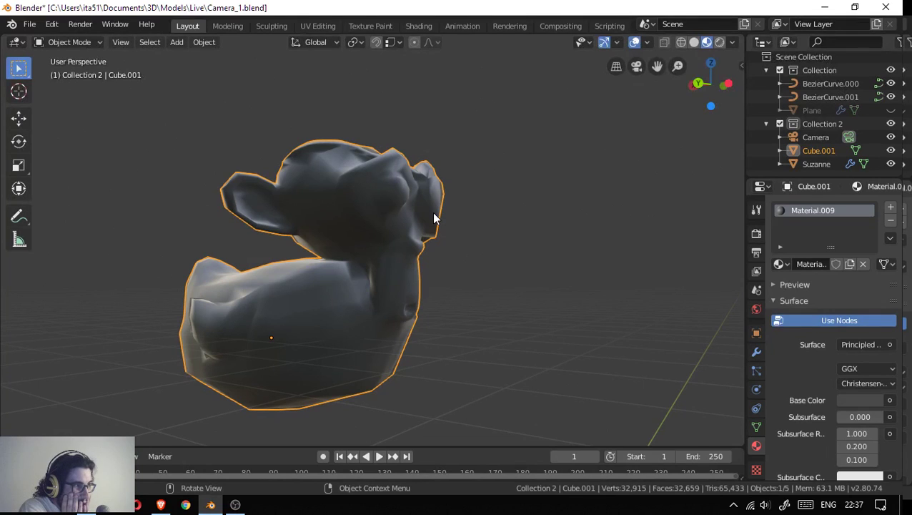
{"action": "left_click_drag", "start_coordinate": [433, 216], "coordinate": [379, 236]}
{"action": "scroll", "scroll_direction": "down", "scroll_amount": 3}
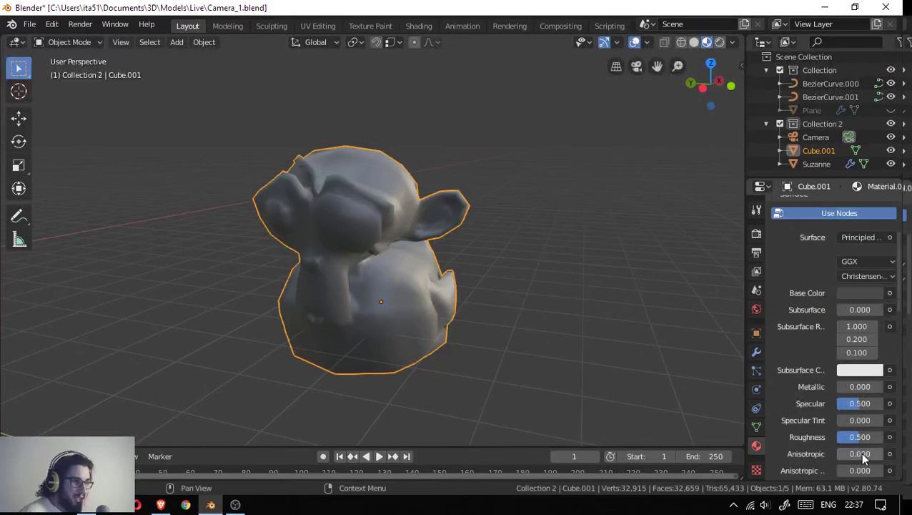
{"action": "key", "text": "BackSpace"}
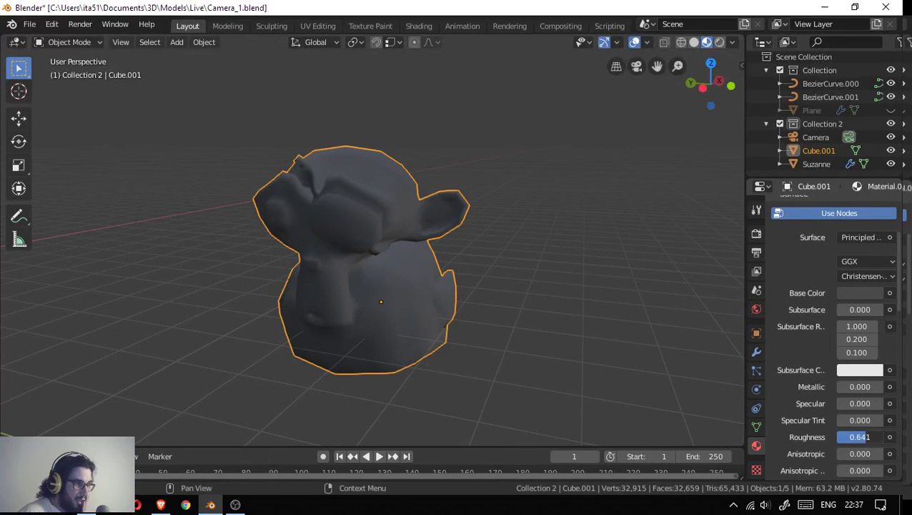
- Orbit around the duck to inspect its sides and back with Specular 0.113, Roughness 0.768
{"action": "scroll", "scroll_direction": "down", "scroll_amount": 3}
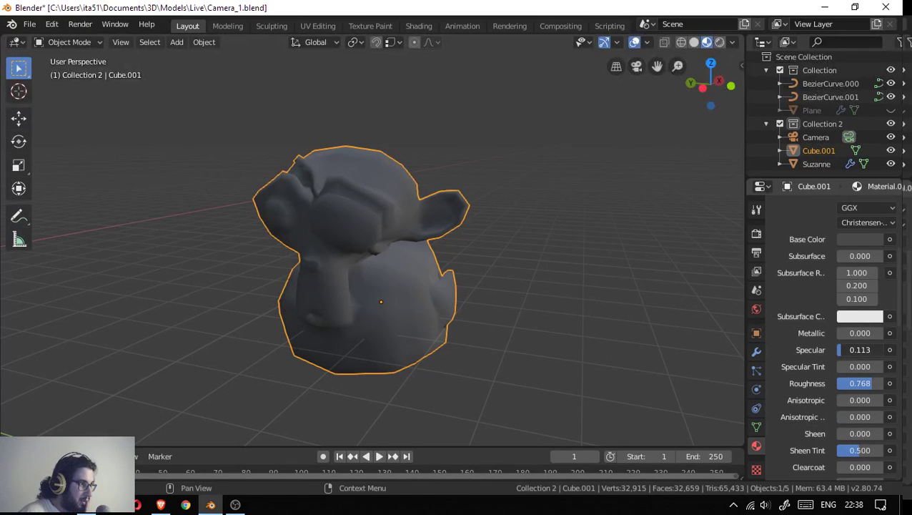
{"action": "left_click_drag", "start_coordinate": [525, 362], "coordinate": [722, 405]}
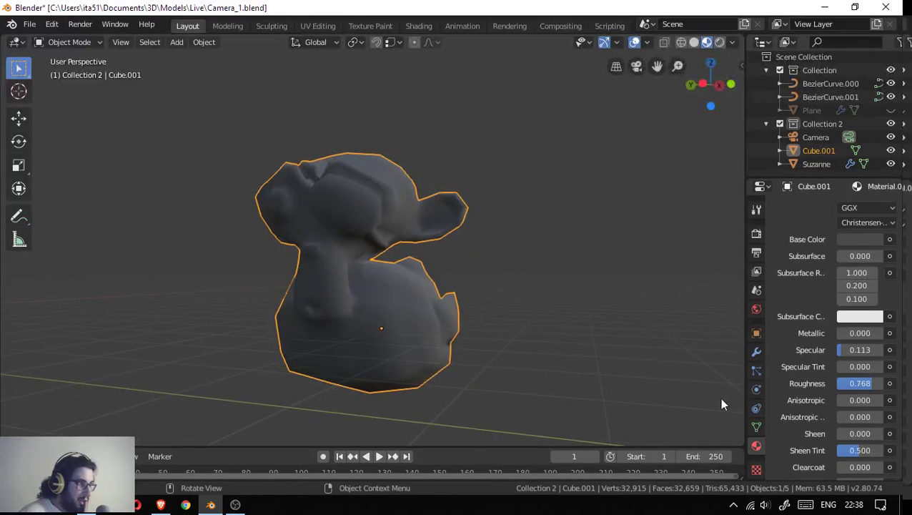
{"action": "left_click_drag", "start_coordinate": [368, 238], "coordinate": [325, 259]}
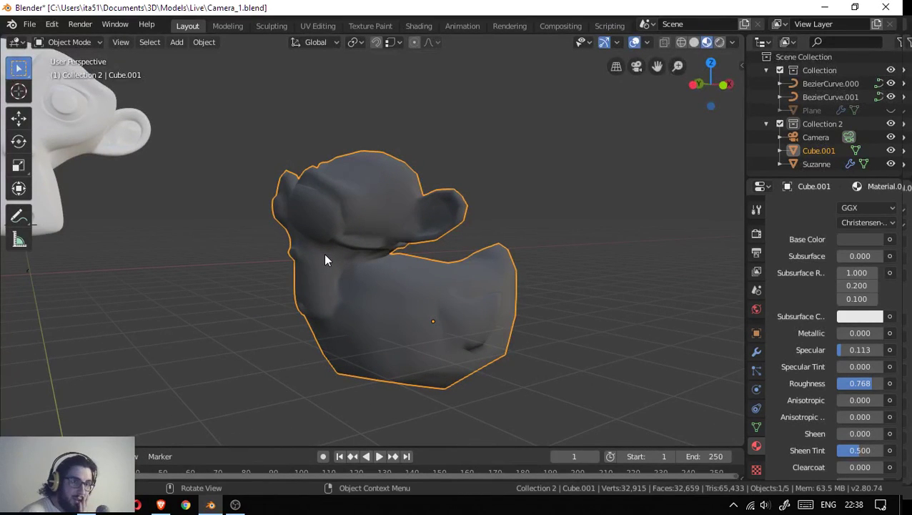
{"action": "left_click_drag", "start_coordinate": [324, 253], "coordinate": [132, 218]}
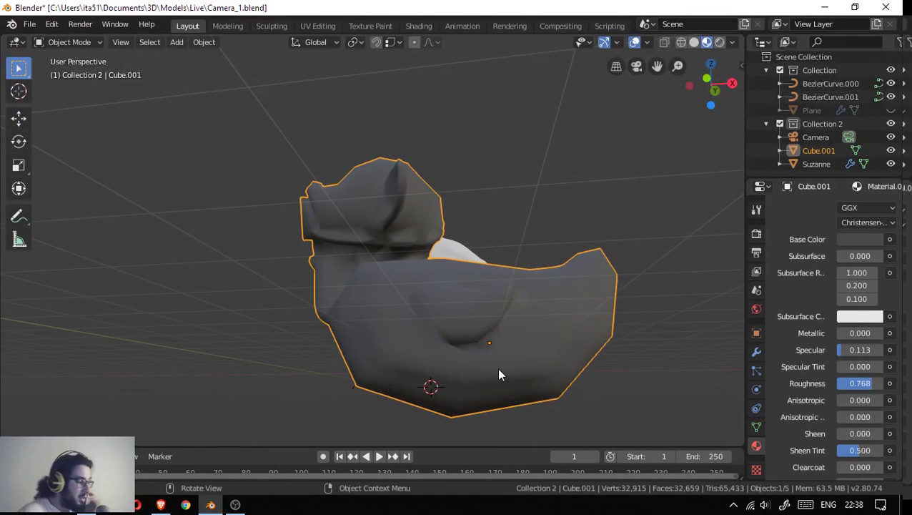
- In Edit Mode, merge a pair of stray vertices on the duck body At Last
{"action": "key", "text": "Tab"}
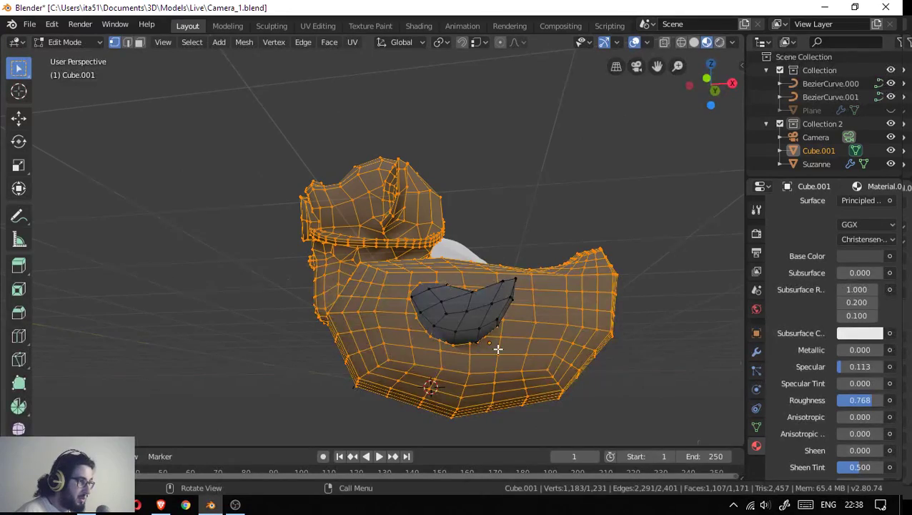
{"action": "scroll", "scroll_direction": "up", "scroll_amount": 3}
{"action": "left_click", "coordinate": [519, 384]}
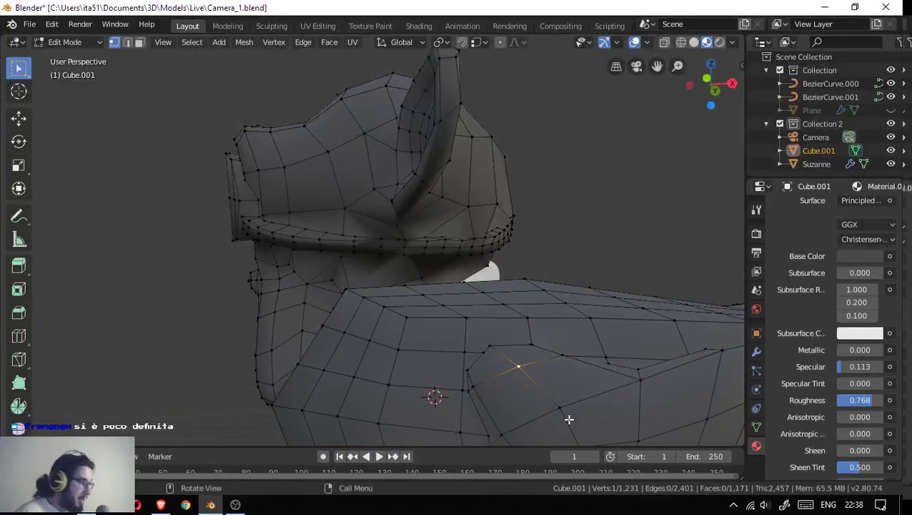
{"action": "left_click_drag", "start_coordinate": [572, 420], "coordinate": [420, 212]}
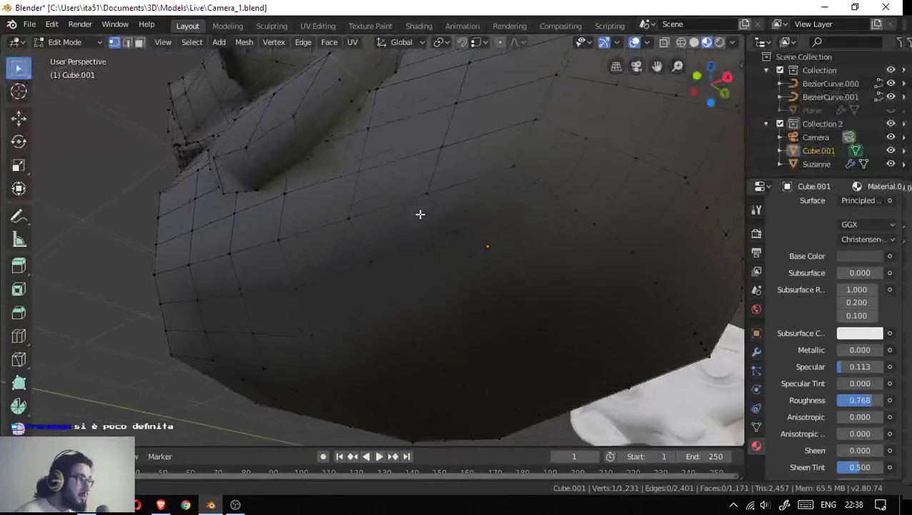
{"action": "scroll", "scroll_direction": "up", "scroll_amount": 3}
{"action": "scroll", "scroll_direction": "down", "scroll_amount": 3}
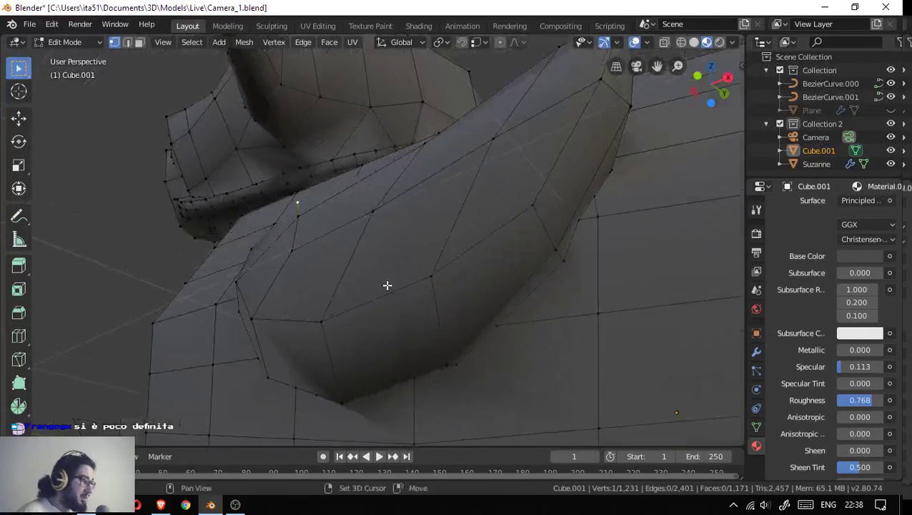
{"action": "scroll", "scroll_direction": "down", "scroll_amount": 3}
{"action": "scroll", "scroll_direction": "down", "scroll_amount": 3}
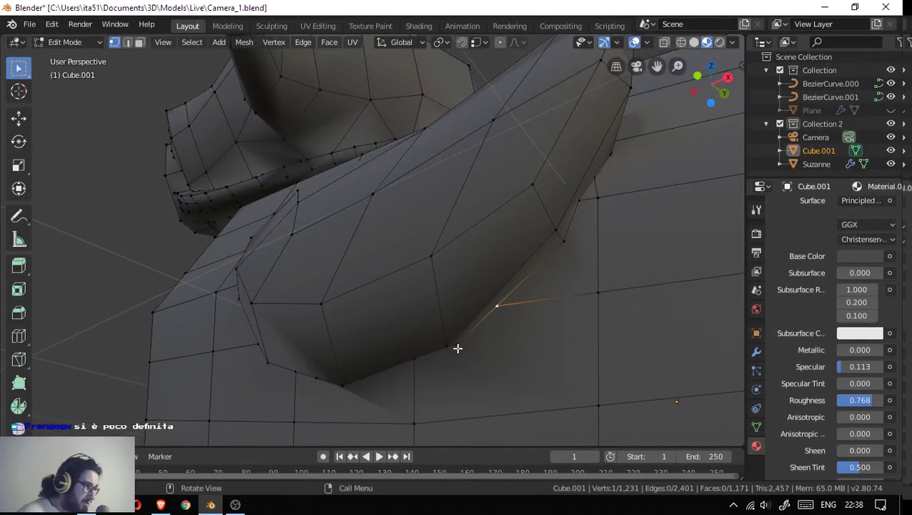
{"action": "left_click", "coordinate": [497, 307]}
{"action": "key", "text": "m"}
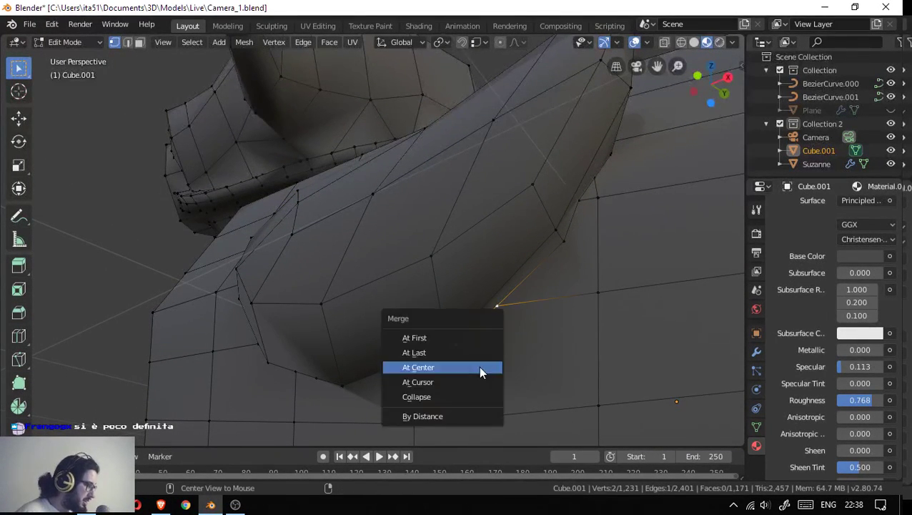
{"action": "left_click", "coordinate": [474, 351]}
- Merge the whole mesh By Distance, removing 23 duplicate vertices
{"action": "left_click_drag", "start_coordinate": [452, 340], "coordinate": [548, 237]}
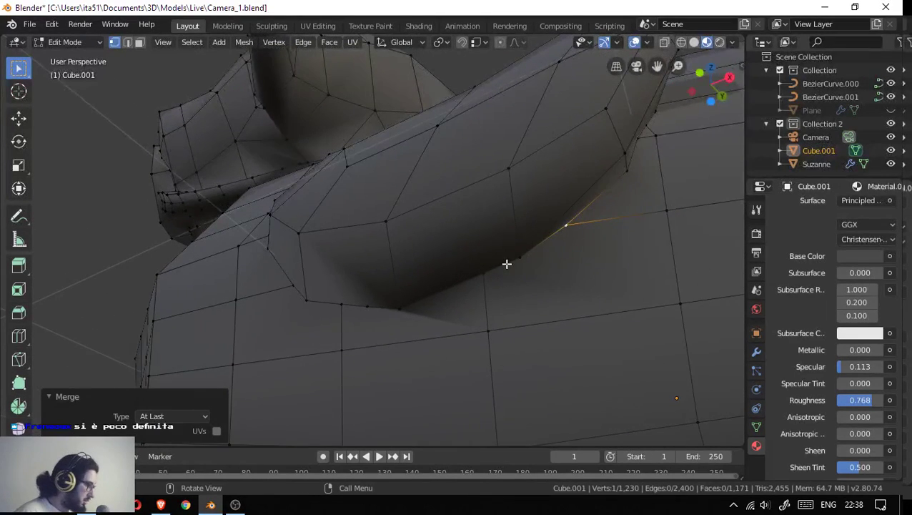
{"action": "key", "text": "a"}
{"action": "key", "text": "m"}
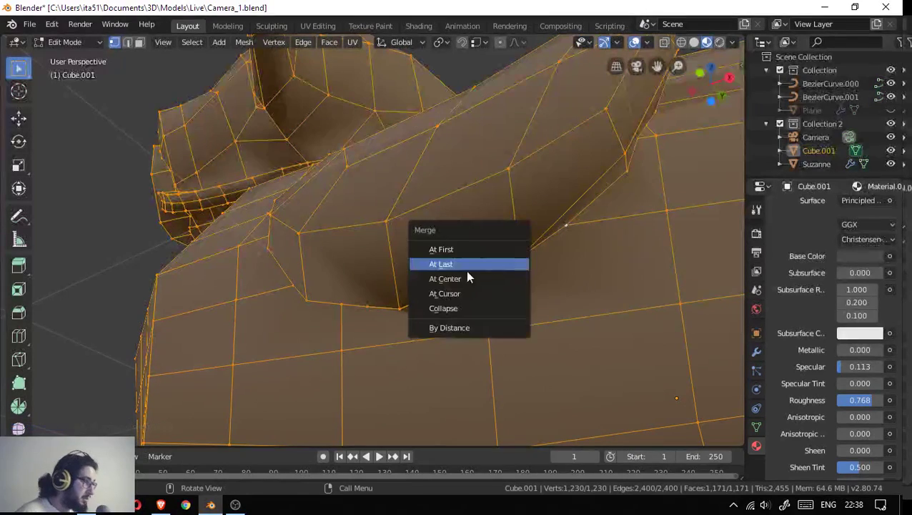
{"action": "left_click", "coordinate": [467, 329]}
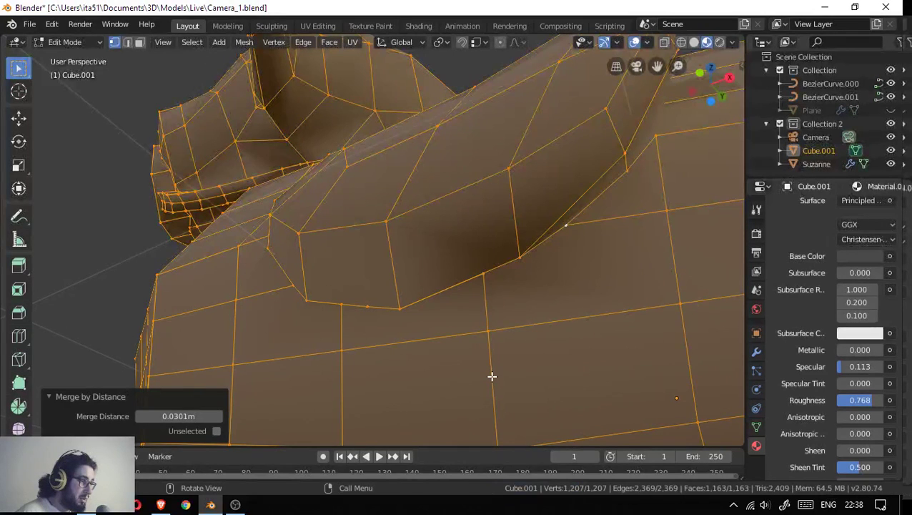
- Merge a vertex pair near the joint At Last and a three-vertex path At Center
{"action": "left_click", "coordinate": [488, 331]}
{"action": "left_click", "coordinate": [530, 249]}
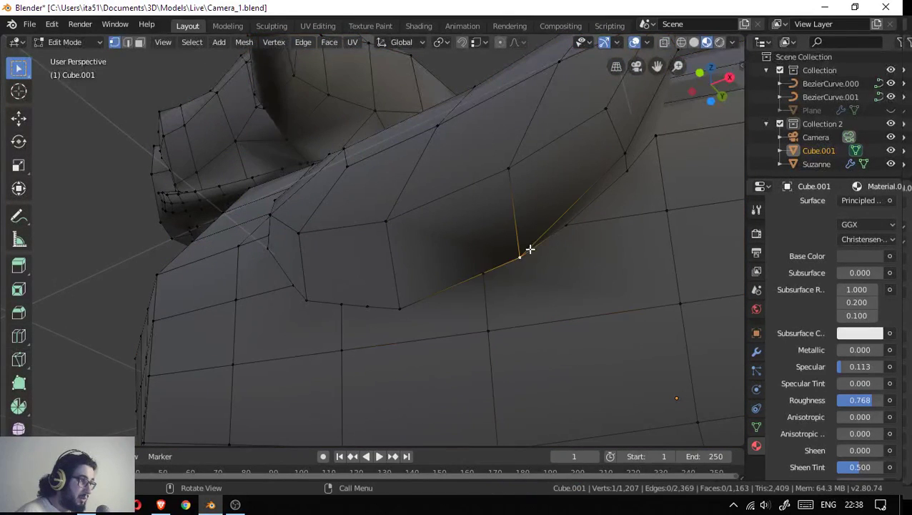
{"action": "left_click", "coordinate": [487, 273]}
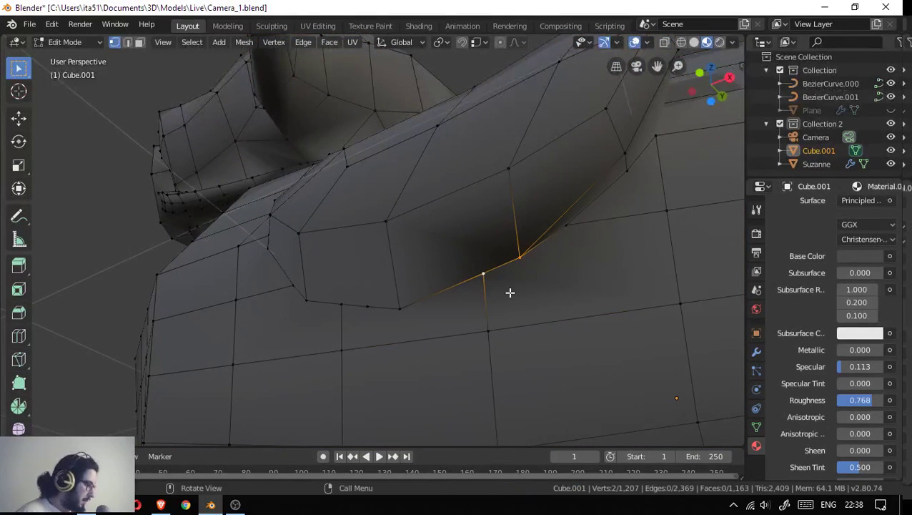
{"action": "key", "text": "m"}
{"action": "left_click", "coordinate": [525, 235]}
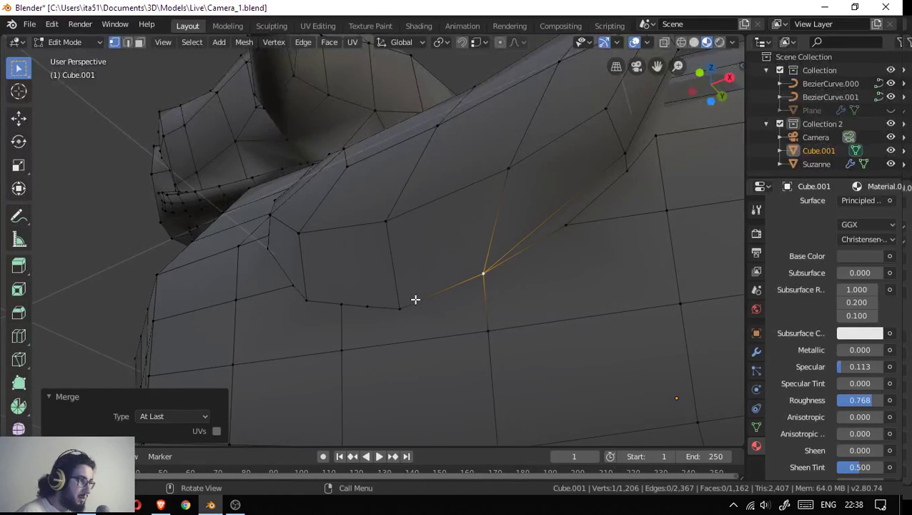
{"action": "left_click", "coordinate": [397, 310]}
{"action": "left_click", "coordinate": [344, 298]}
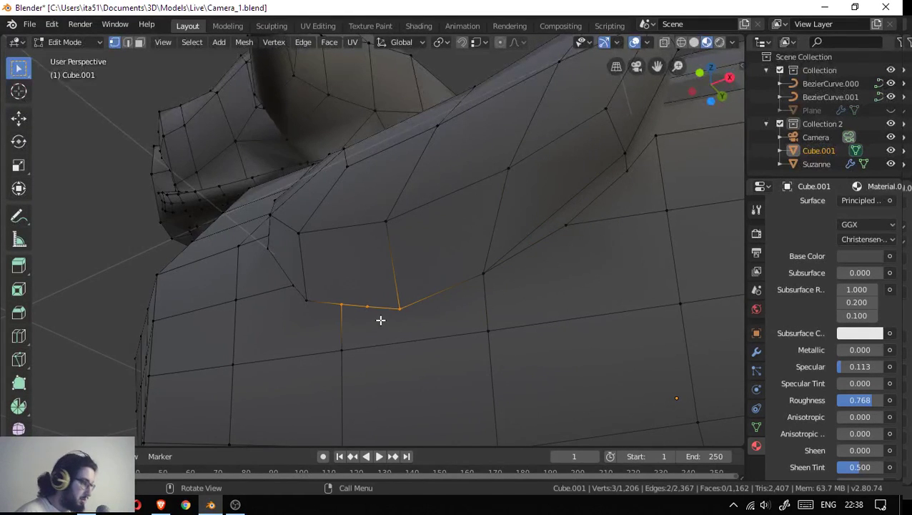
{"action": "key", "text": "m"}
{"action": "left_click", "coordinate": [381, 323]}
- Select the next pair of close stray vertices on the body
{"action": "left_click_drag", "start_coordinate": [348, 321], "coordinate": [386, 286]}
{"action": "left_click", "coordinate": [395, 293]}
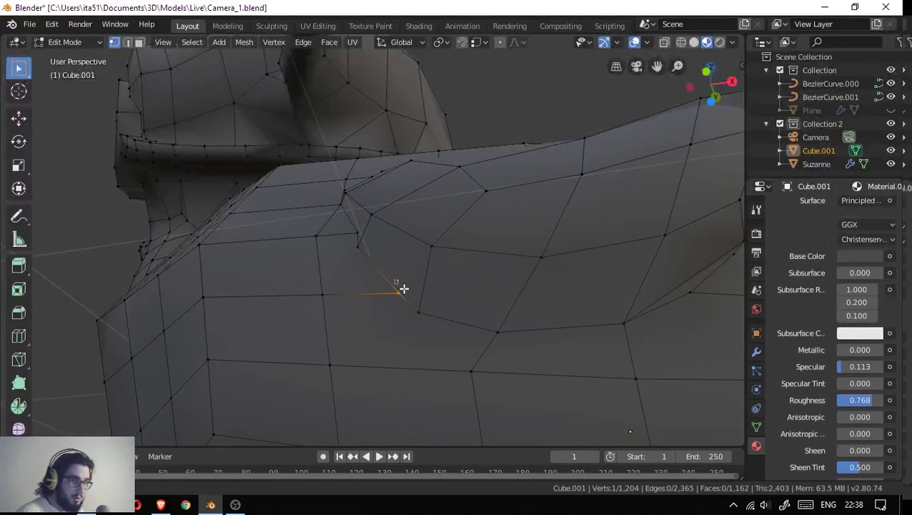
{"action": "left_click_drag", "start_coordinate": [394, 280], "coordinate": [427, 328]}
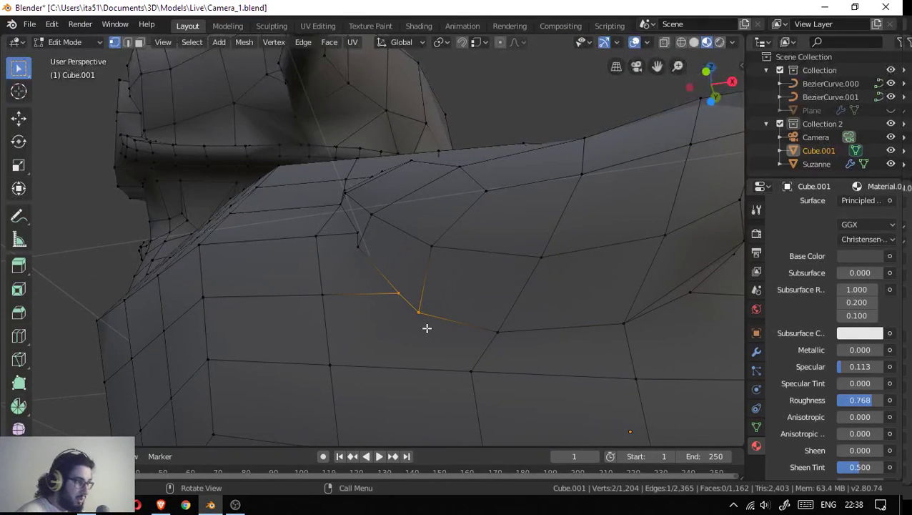
{"action": "left_click_drag", "start_coordinate": [297, 231], "coordinate": [269, 224]}
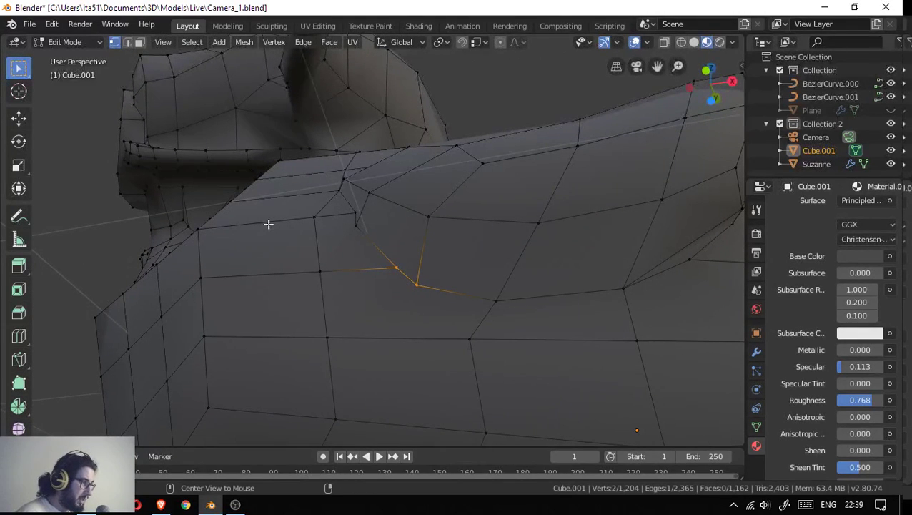
- Merge three close vertex pairs on the duck body At Center
{"action": "key", "text": "m"}
{"action": "left_click", "coordinate": [267, 223]}
{"action": "left_click_drag", "start_coordinate": [267, 223], "coordinate": [427, 299]}
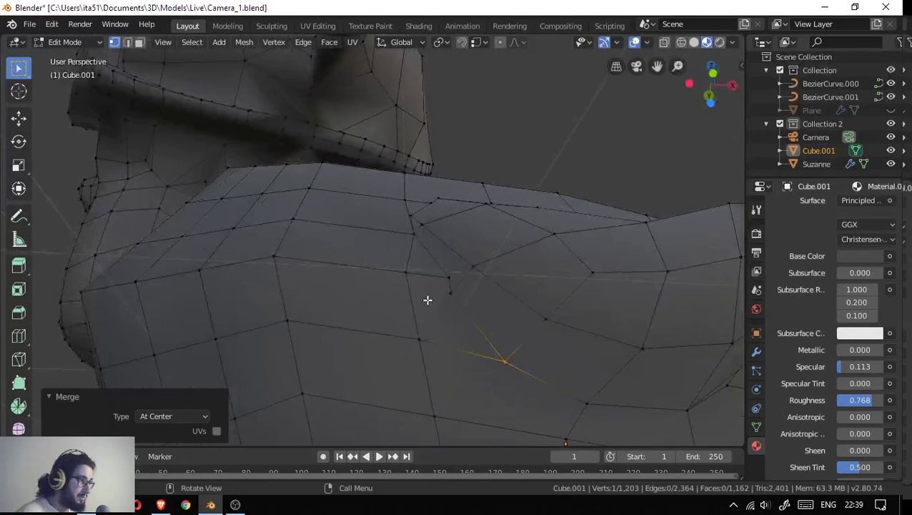
{"action": "left_click_drag", "start_coordinate": [439, 272], "coordinate": [461, 301]}
{"action": "key", "text": "m"}
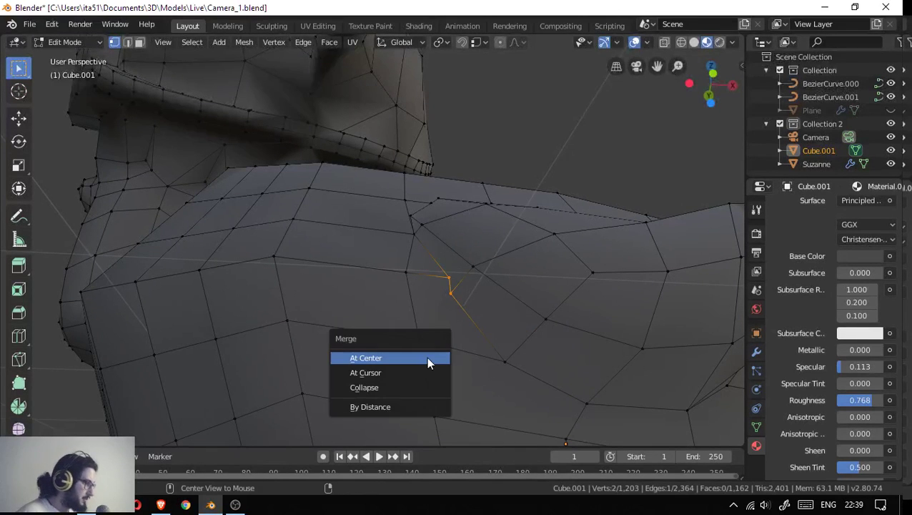
{"action": "left_click", "coordinate": [422, 355]}
{"action": "left_click_drag", "start_coordinate": [423, 354], "coordinate": [407, 343]}
{"action": "left_click_drag", "start_coordinate": [477, 261], "coordinate": [445, 300]}
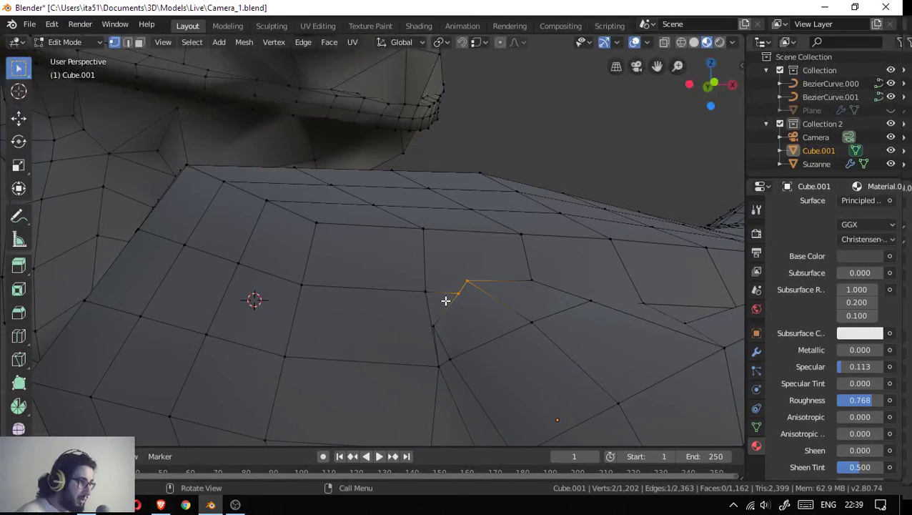
{"action": "key", "text": "m"}
{"action": "left_click", "coordinate": [444, 300]}
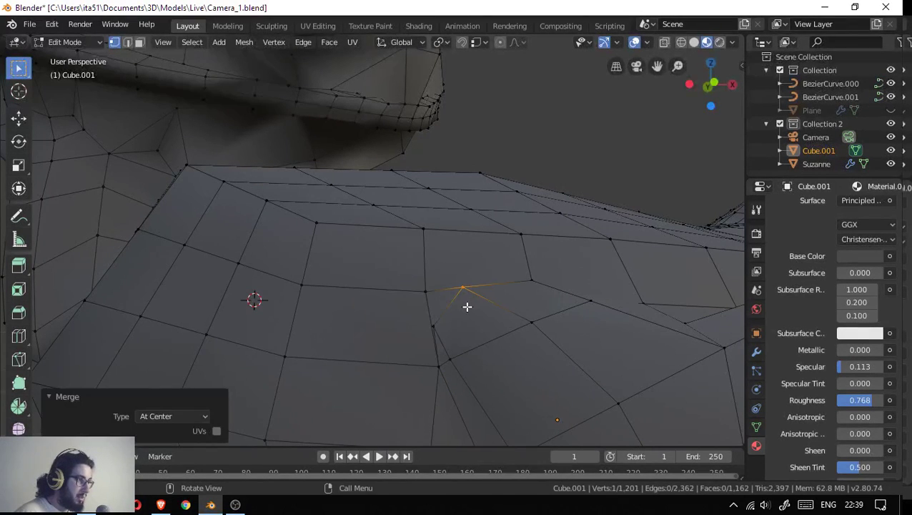
- Merge a three-vertex cluster and a short lower edge At Center, then deselect
{"action": "left_click_drag", "start_coordinate": [430, 321], "coordinate": [451, 382]}
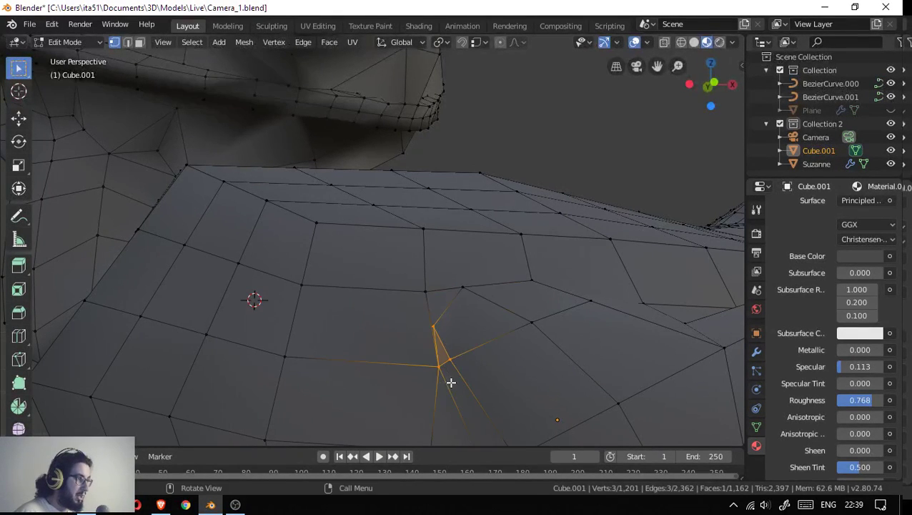
{"action": "key", "text": "m"}
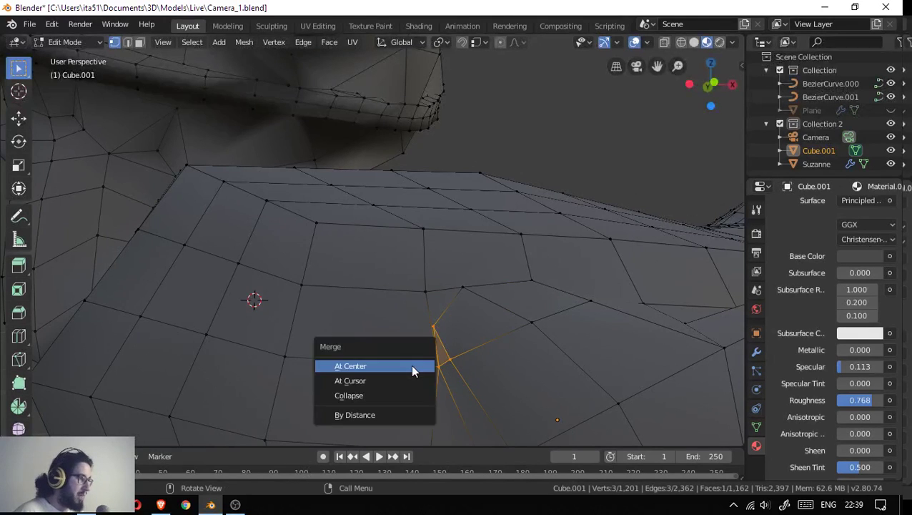
{"action": "left_click", "coordinate": [412, 365]}
{"action": "left_click_drag", "start_coordinate": [417, 366], "coordinate": [420, 372]}
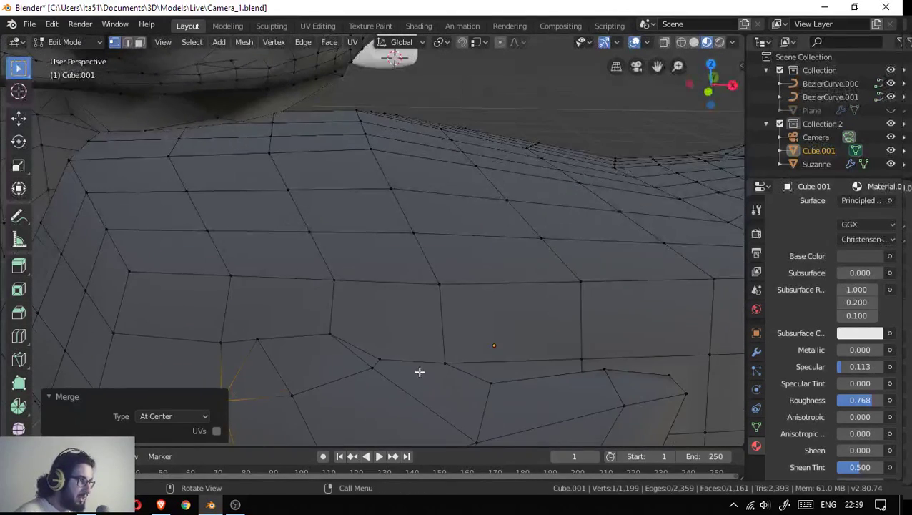
{"action": "left_click", "coordinate": [362, 374]}
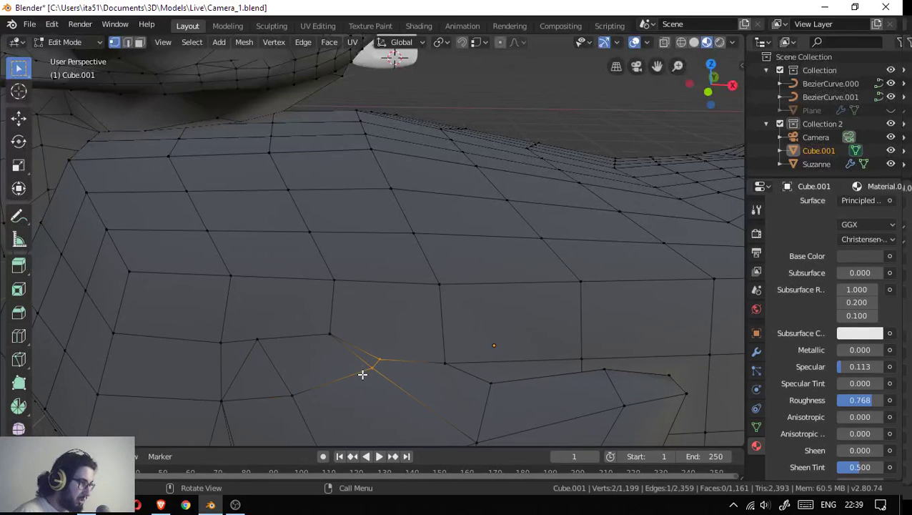
{"action": "key", "text": "m"}
{"action": "left_click", "coordinate": [362, 372]}
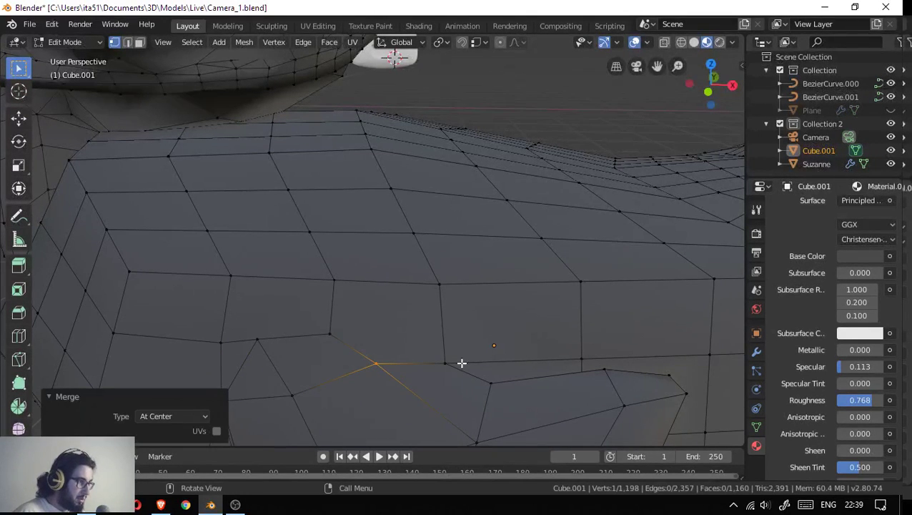
{"action": "left_click_drag", "start_coordinate": [441, 356], "coordinate": [480, 360]}
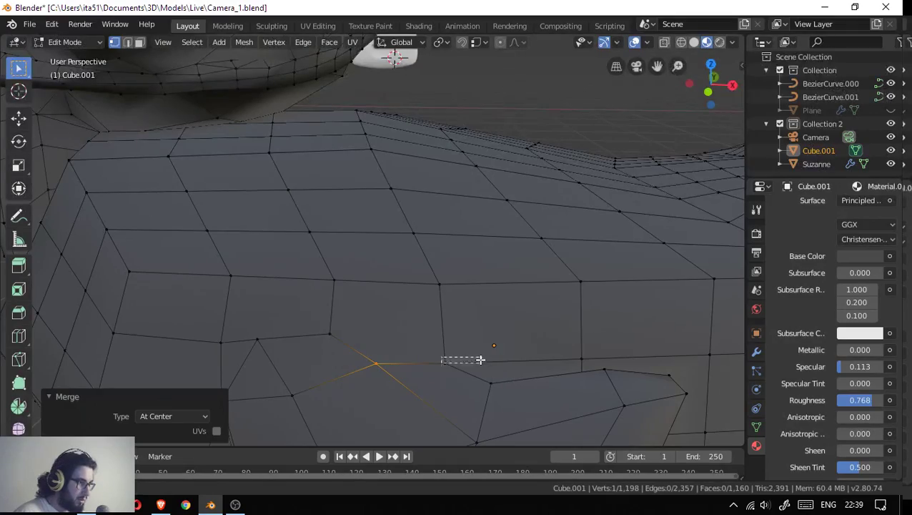
{"action": "left_click_drag", "start_coordinate": [480, 361], "coordinate": [238, 220]}
- Merge the two stray vertices near the ear at the last selected vertex
{"action": "left_click", "coordinate": [237, 208]}
{"action": "left_click", "coordinate": [250, 187]}
{"action": "left_click_drag", "start_coordinate": [250, 188], "coordinate": [250, 223]}
{"action": "key", "text": "m"}
{"action": "left_click", "coordinate": [236, 223]}
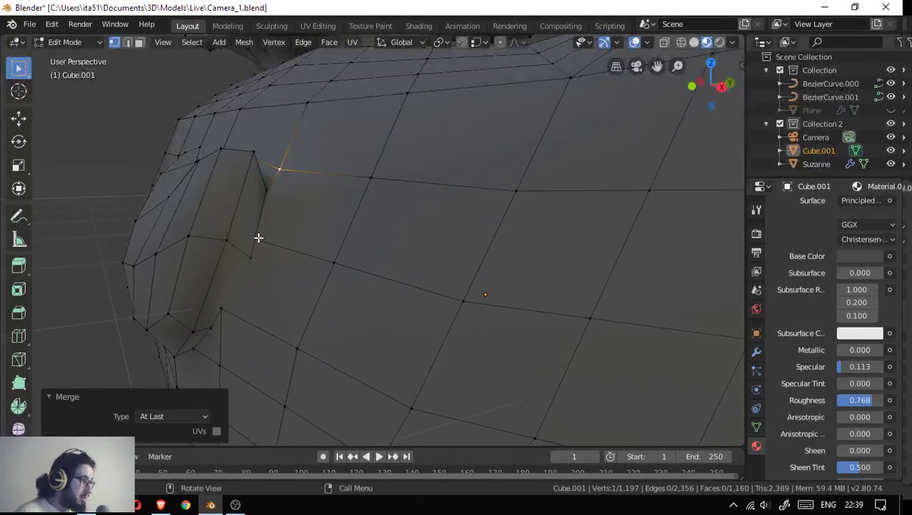
- Merge two pairs of stray seam vertices, each at their center
{"action": "left_click_drag", "start_coordinate": [246, 258], "coordinate": [253, 267]}
{"action": "key", "text": "m"}
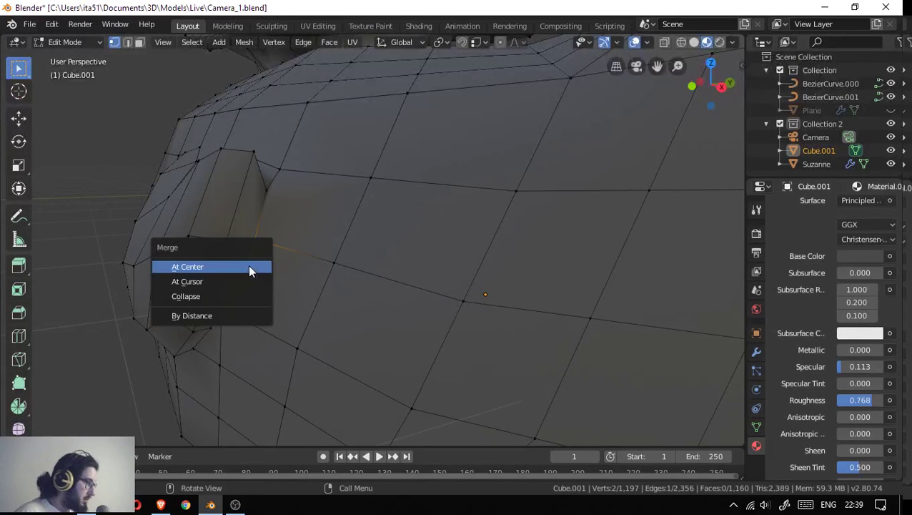
{"action": "left_click", "coordinate": [249, 265]}
{"action": "left_click_drag", "start_coordinate": [281, 258], "coordinate": [269, 236]}
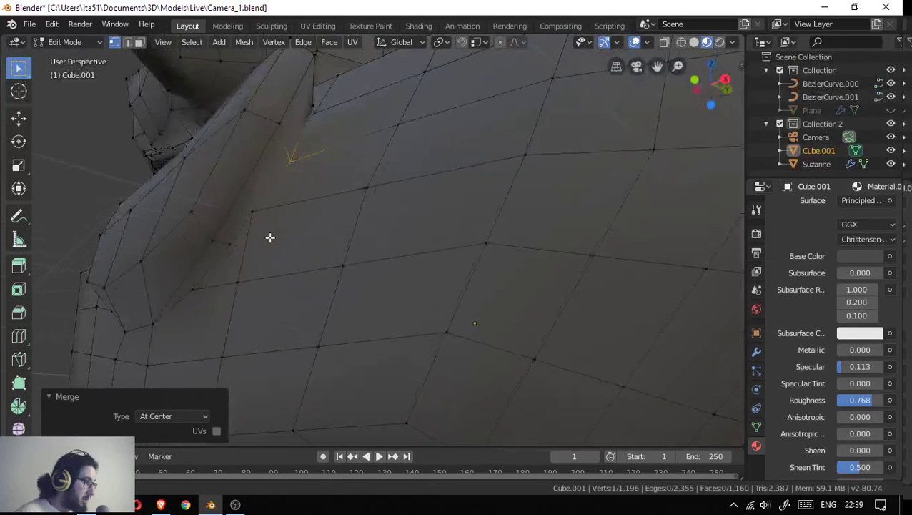
{"action": "left_click_drag", "start_coordinate": [253, 206], "coordinate": [225, 258]}
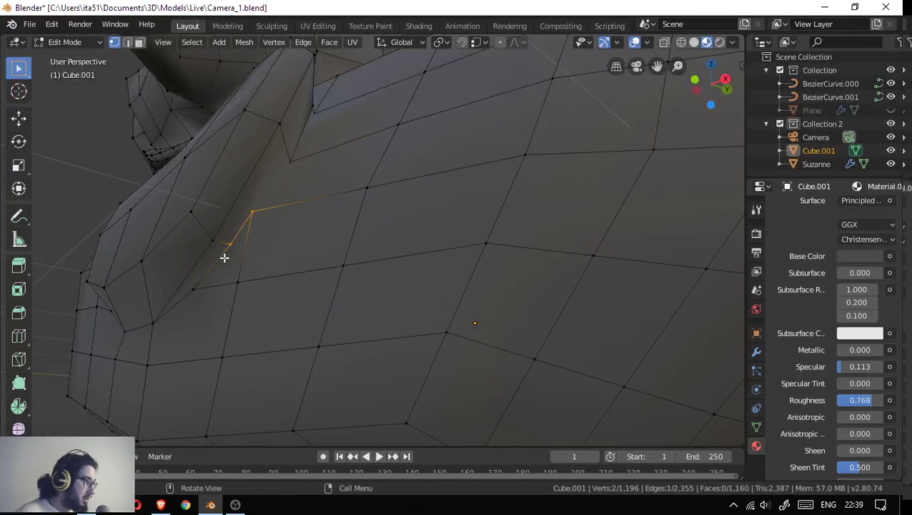
{"action": "key", "text": "m"}
{"action": "left_click", "coordinate": [244, 263]}
- Merge a selected vertex with its neighbour at their center, abandoning an accidental move
{"action": "left_click_drag", "start_coordinate": [243, 262], "coordinate": [277, 224]}
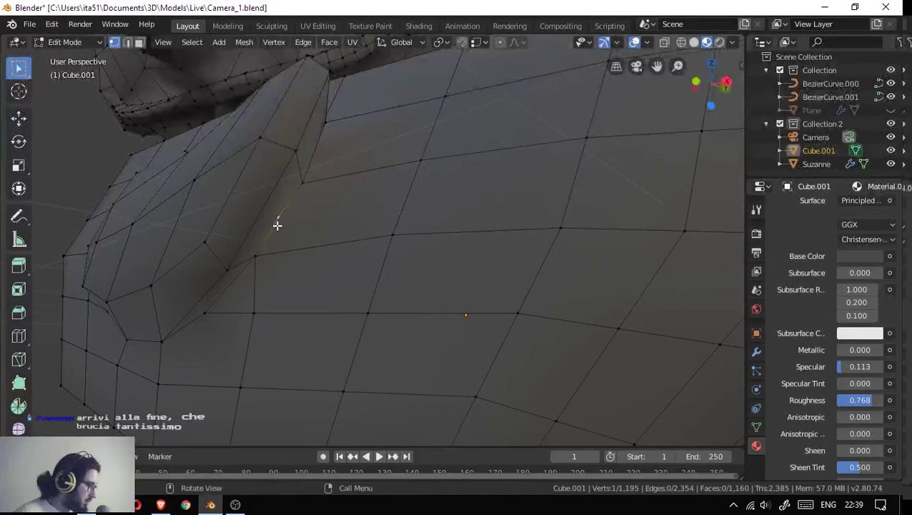
{"action": "key", "text": "g"}
{"action": "right_click", "coordinate": [313, 221]}
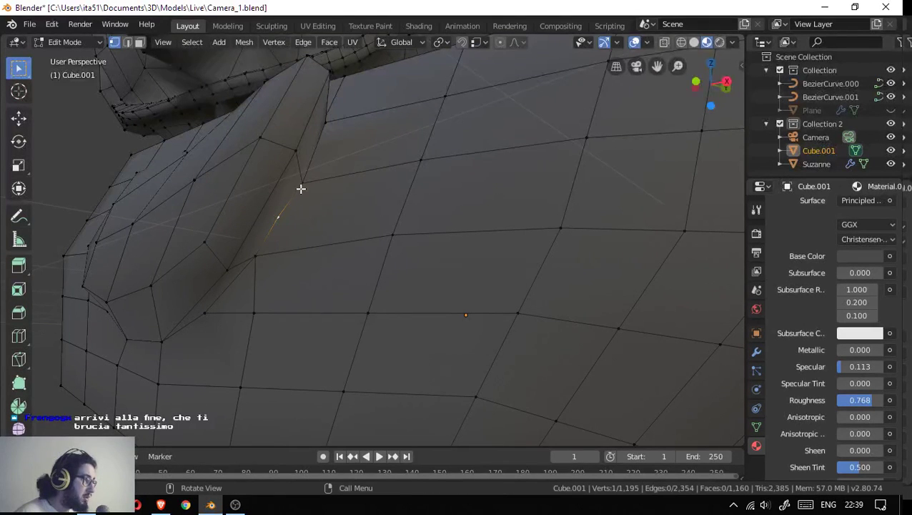
{"action": "left_click", "coordinate": [302, 185]}
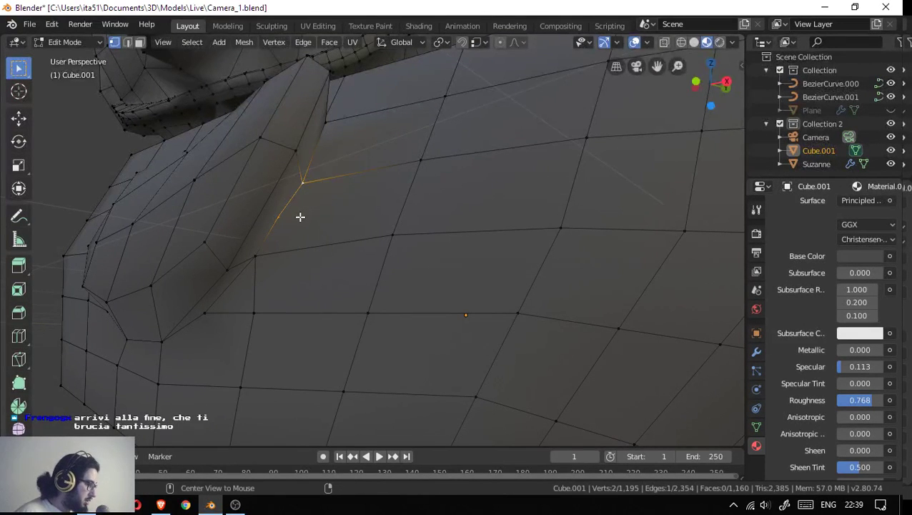
{"action": "key", "text": "m"}
{"action": "left_click", "coordinate": [301, 216]}
- Merge two more stray pairs: one at center, one onto the last selected vertex
{"action": "left_click_drag", "start_coordinate": [295, 214], "coordinate": [261, 220]}
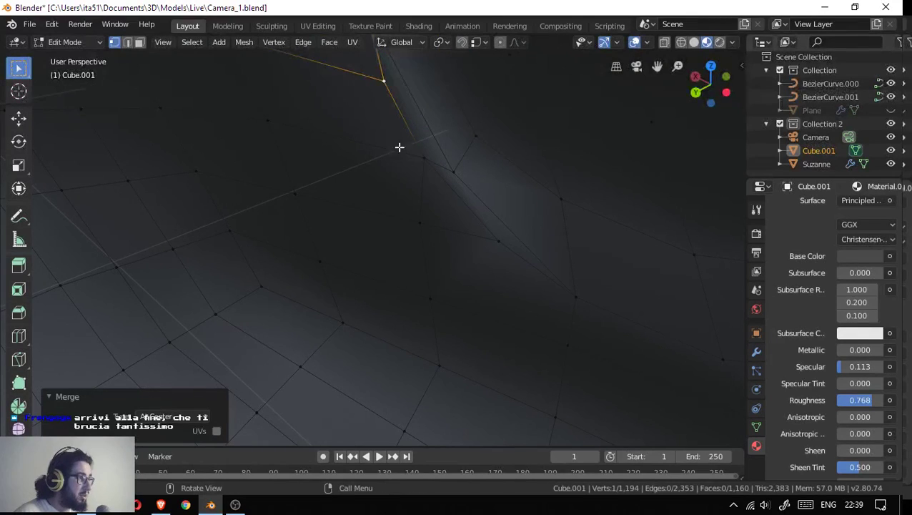
{"action": "left_click_drag", "start_coordinate": [399, 147], "coordinate": [472, 187]}
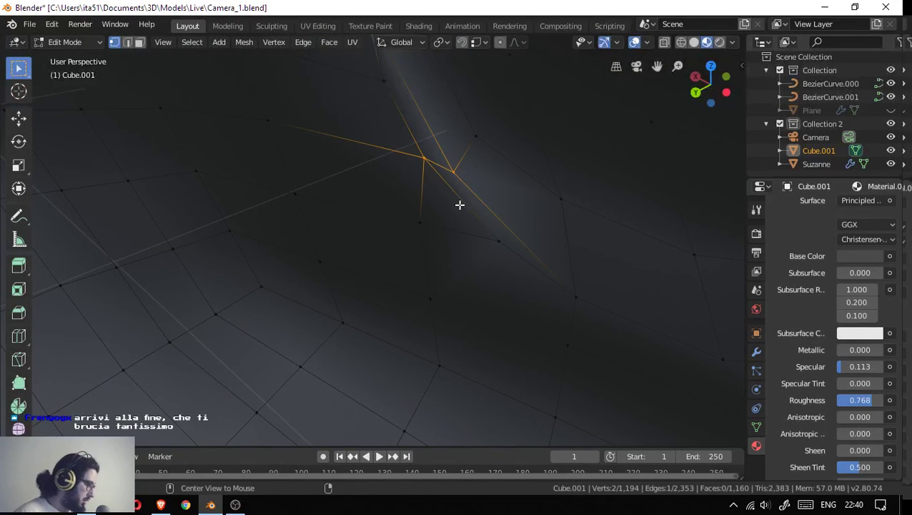
{"action": "key", "text": "m"}
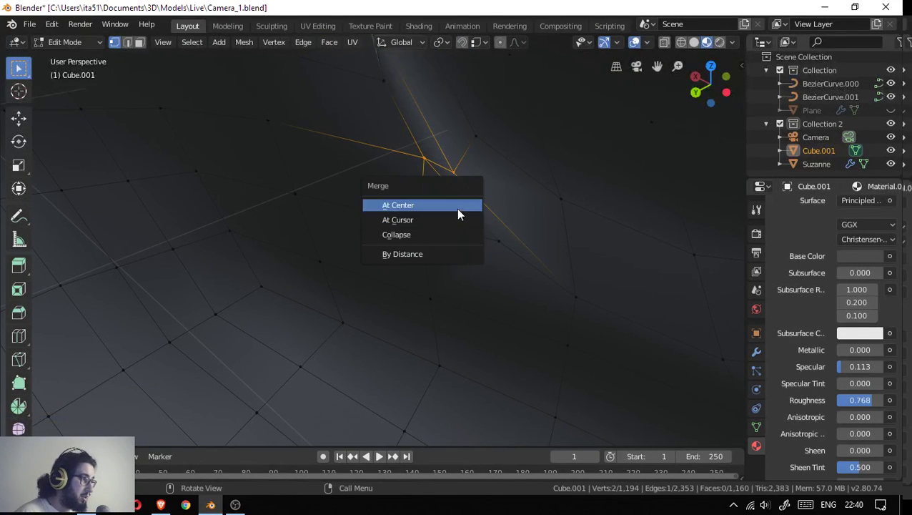
{"action": "left_click", "coordinate": [458, 205]}
{"action": "left_click_drag", "start_coordinate": [542, 221], "coordinate": [514, 308]}
{"action": "left_click_drag", "start_coordinate": [645, 364], "coordinate": [458, 295]}
{"action": "left_click", "coordinate": [610, 370]}
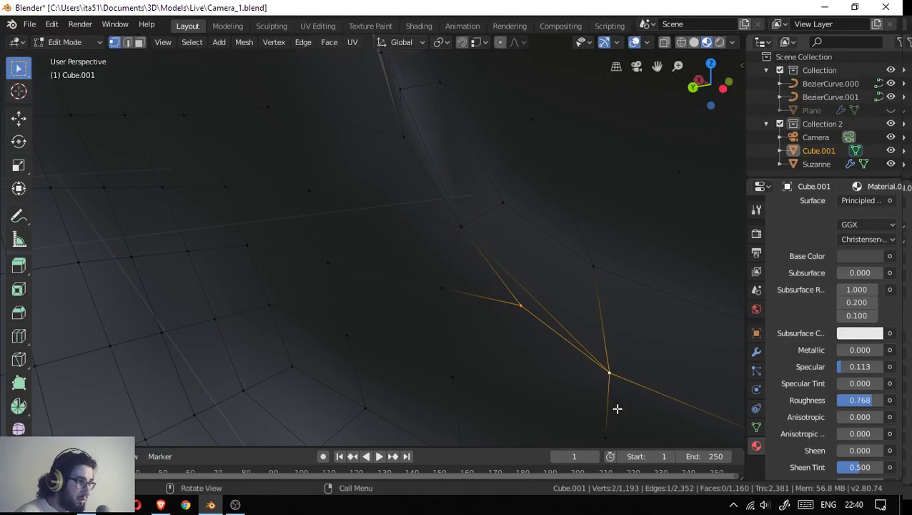
{"action": "key", "text": "m"}
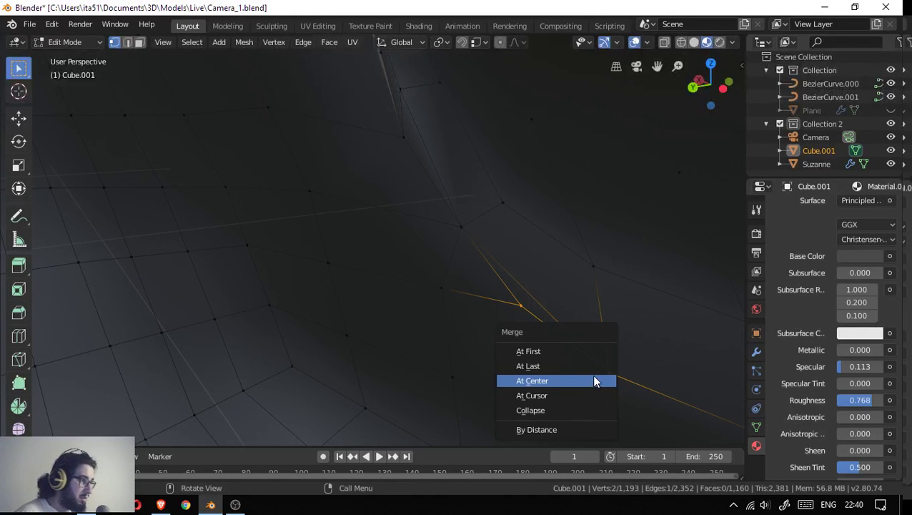
{"action": "left_click", "coordinate": [593, 364]}
- Inspect the merged mesh from several angles and select the edge ring around the neck
{"action": "left_click_drag", "start_coordinate": [594, 361], "coordinate": [532, 306]}
{"action": "scroll", "scroll_direction": "down", "scroll_amount": 3}
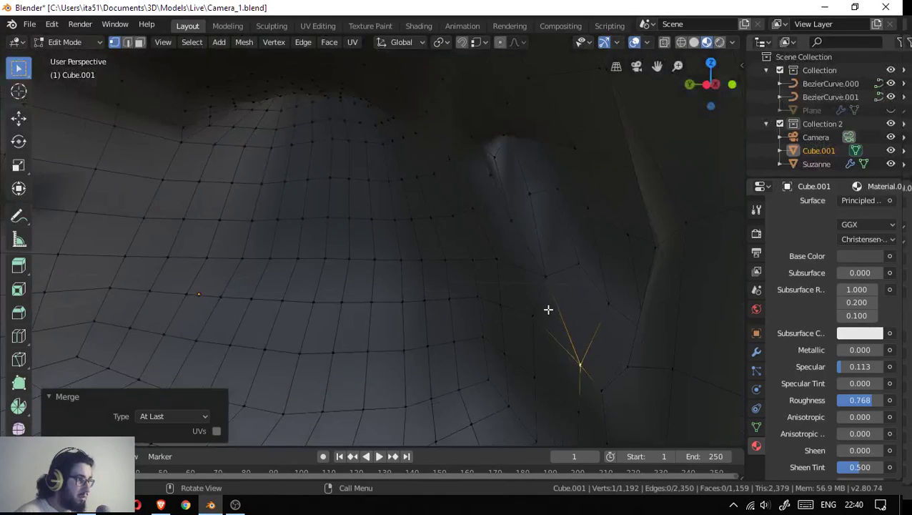
{"action": "scroll", "scroll_direction": "down", "scroll_amount": 3}
{"action": "scroll", "scroll_direction": "down", "scroll_amount": 3}
{"action": "left_click_drag", "start_coordinate": [418, 293], "coordinate": [417, 309]}
{"action": "left_click", "coordinate": [440, 300]}
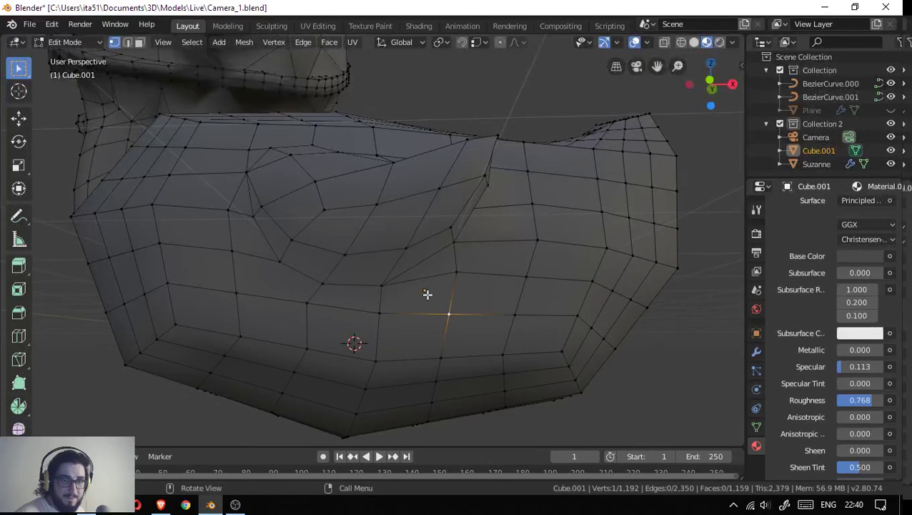
{"action": "left_click_drag", "start_coordinate": [366, 274], "coordinate": [257, 247]}
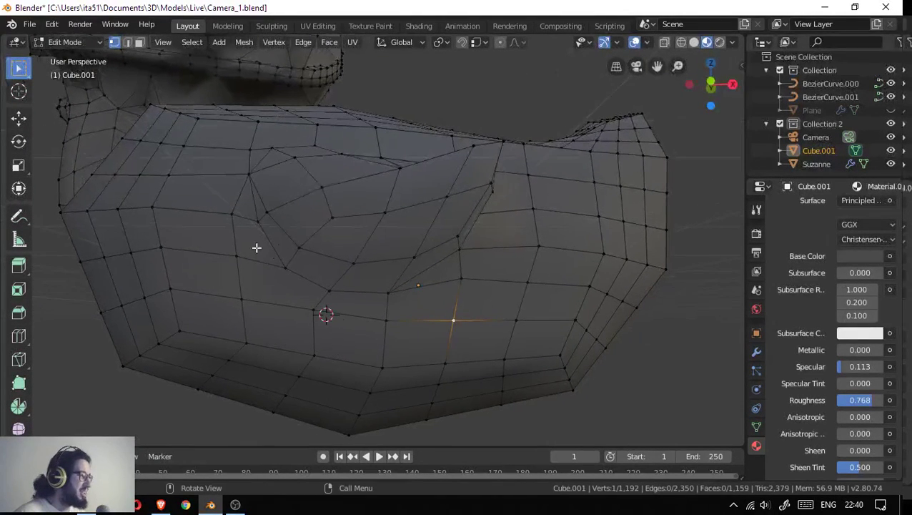
{"action": "left_click_drag", "start_coordinate": [333, 253], "coordinate": [390, 137]}
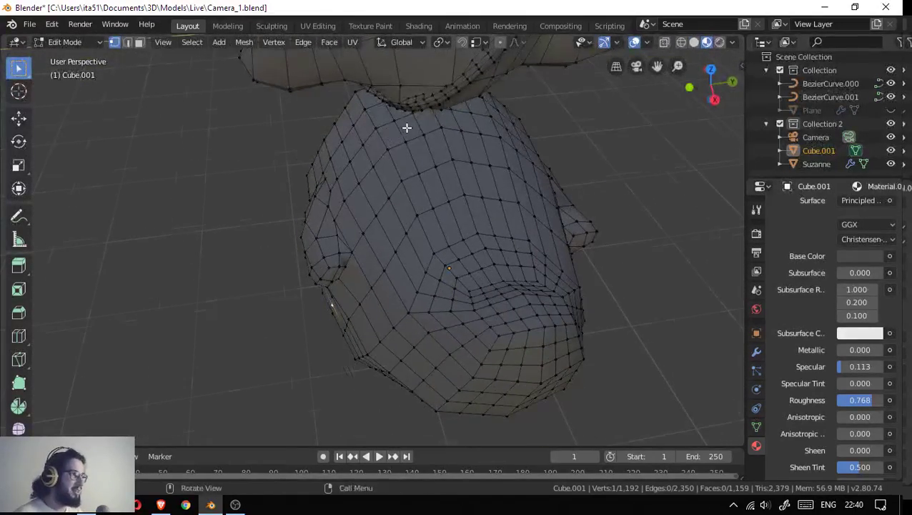
{"action": "scroll", "scroll_direction": "up", "scroll_amount": 3}
{"action": "left_click_drag", "start_coordinate": [411, 101], "coordinate": [362, 221]}
{"action": "left_click", "coordinate": [411, 178]}
{"action": "left_click_drag", "start_coordinate": [411, 177], "coordinate": [161, 95]}
- Dissolve the selected edge ring around the neck
{"action": "left_click_drag", "start_coordinate": [149, 97], "coordinate": [151, 103]}
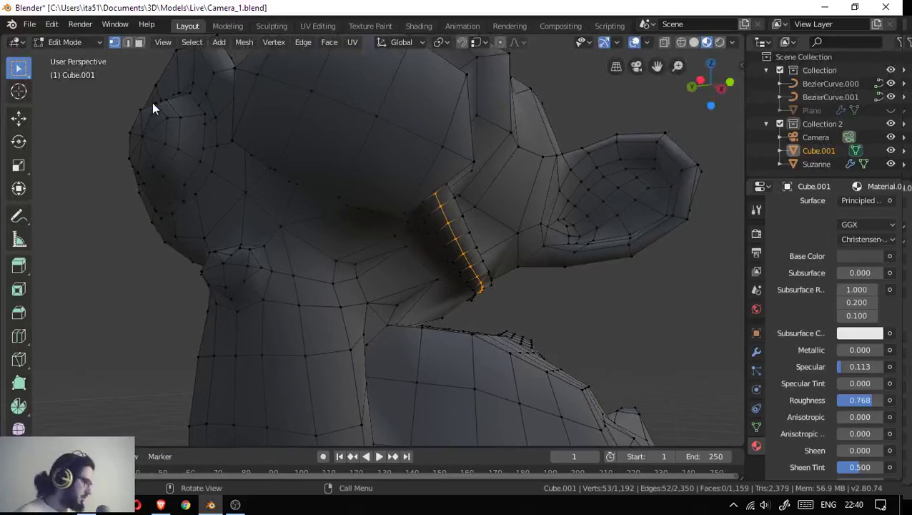
{"action": "key", "text": "x"}
{"action": "left_click", "coordinate": [109, 195]}
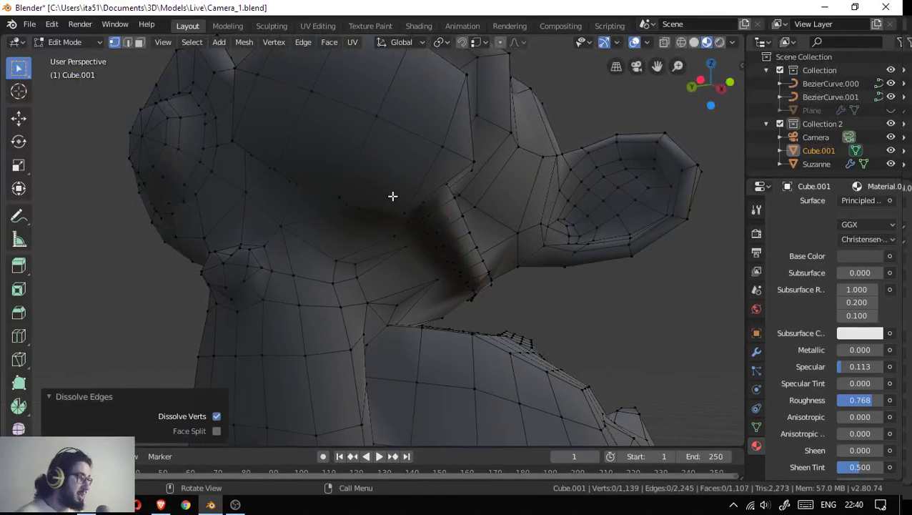
{"action": "left_click_drag", "start_coordinate": [393, 198], "coordinate": [301, 204]}
{"action": "scroll", "scroll_direction": "up", "scroll_amount": 3}
{"action": "left_click_drag", "start_coordinate": [330, 258], "coordinate": [357, 257]}
{"action": "scroll", "scroll_direction": "up", "scroll_amount": 3}
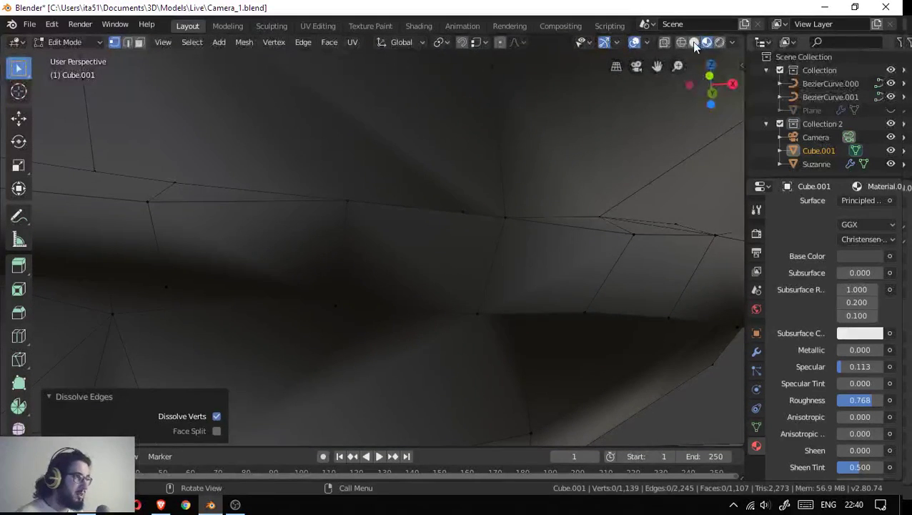
- Switch to solid shading and reposition a couple of seam vertices
{"action": "left_click", "coordinate": [693, 42]}
{"action": "left_click", "coordinate": [444, 207]}
{"action": "left_click_drag", "start_coordinate": [444, 207], "coordinate": [425, 220]}
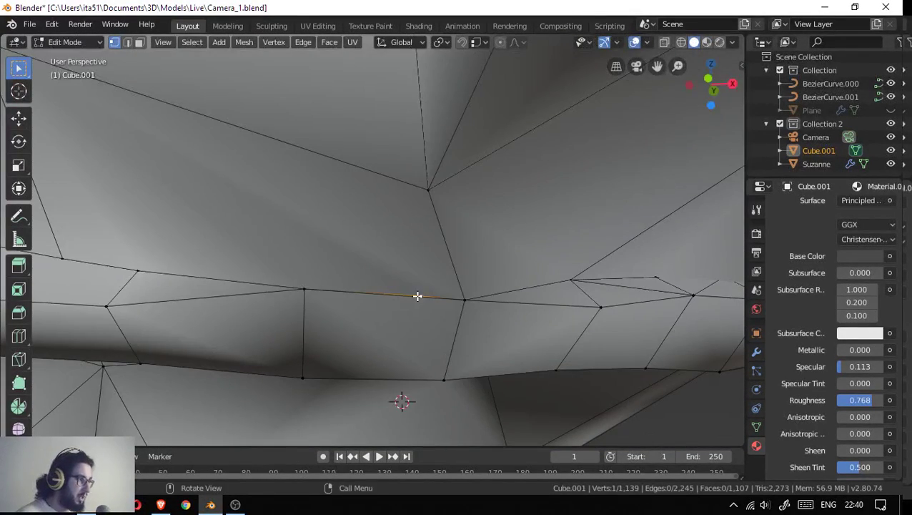
{"action": "left_click_drag", "start_coordinate": [418, 295], "coordinate": [383, 269]}
{"action": "left_click", "coordinate": [464, 299]}
{"action": "left_click_drag", "start_coordinate": [474, 317], "coordinate": [429, 309]}
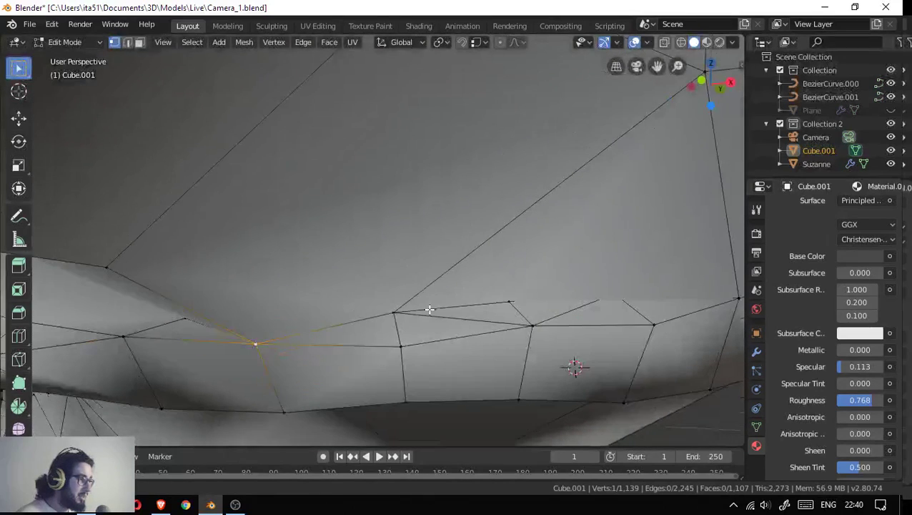
{"action": "left_click_drag", "start_coordinate": [355, 309], "coordinate": [302, 319]}
{"action": "key", "text": "g"}
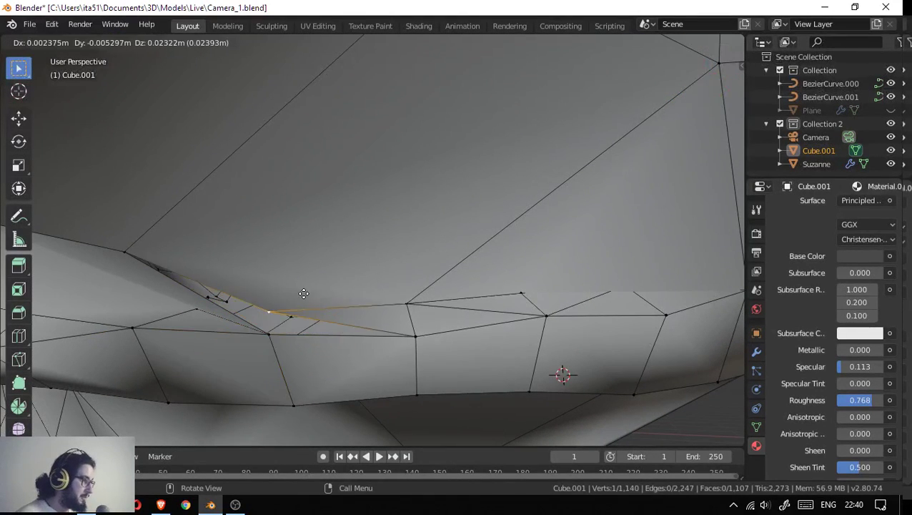
{"action": "left_click", "coordinate": [305, 289]}
{"action": "left_click_drag", "start_coordinate": [305, 288], "coordinate": [362, 293]}
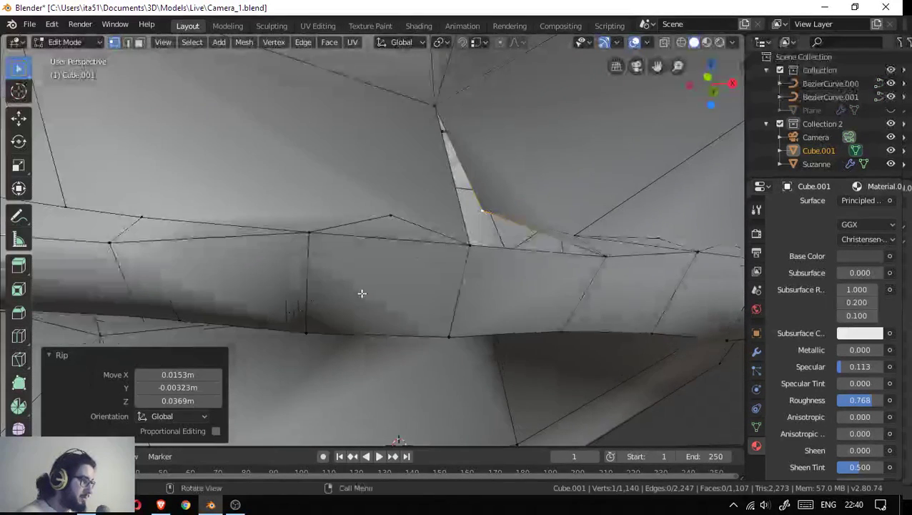
- Rip the corner vertex free, move it up, and merge it with the corner vertex at center
{"action": "left_click", "coordinate": [466, 238]}
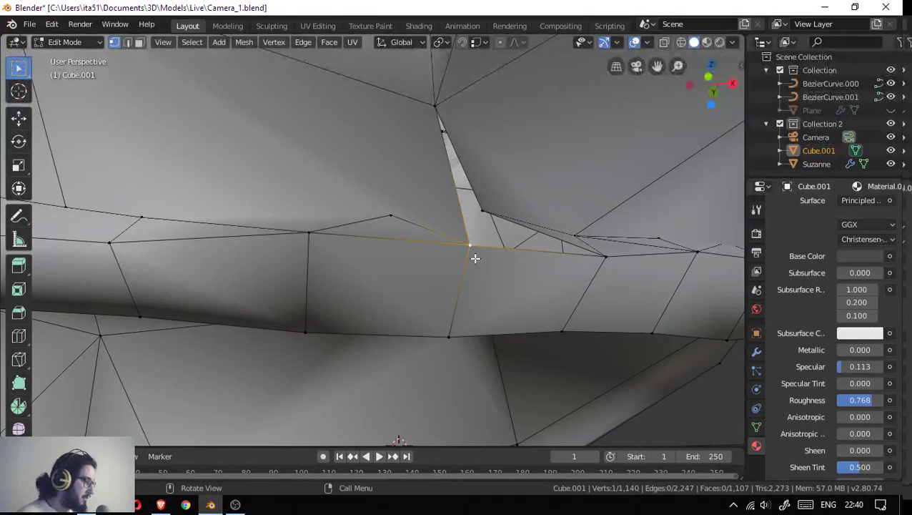
{"action": "key", "text": "v"}
{"action": "right_click", "coordinate": [474, 272]}
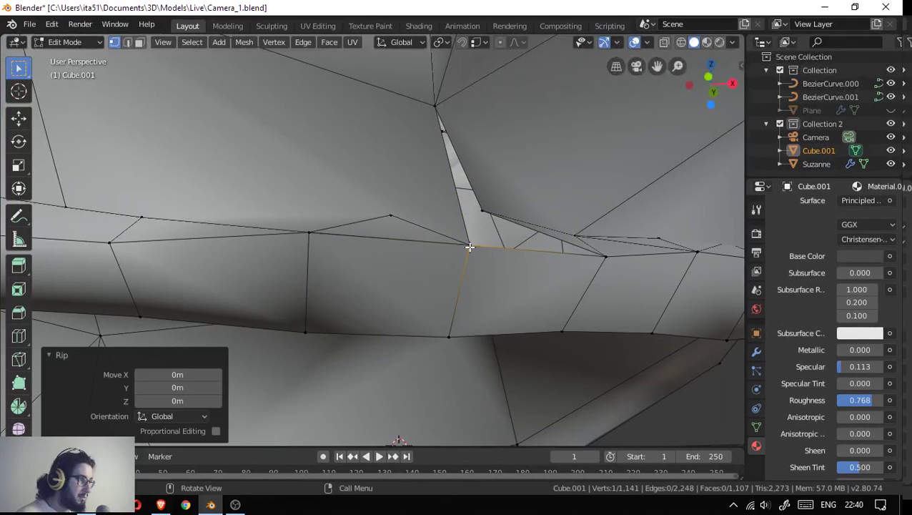
{"action": "left_click", "coordinate": [469, 247]}
{"action": "key", "text": "g"}
{"action": "left_click", "coordinate": [486, 214]}
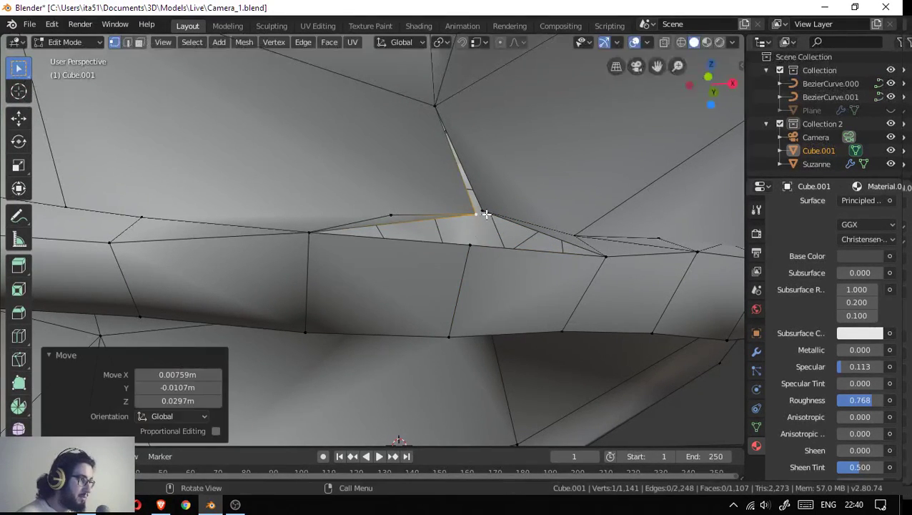
{"action": "left_click", "coordinate": [483, 212]}
{"action": "key", "text": "m"}
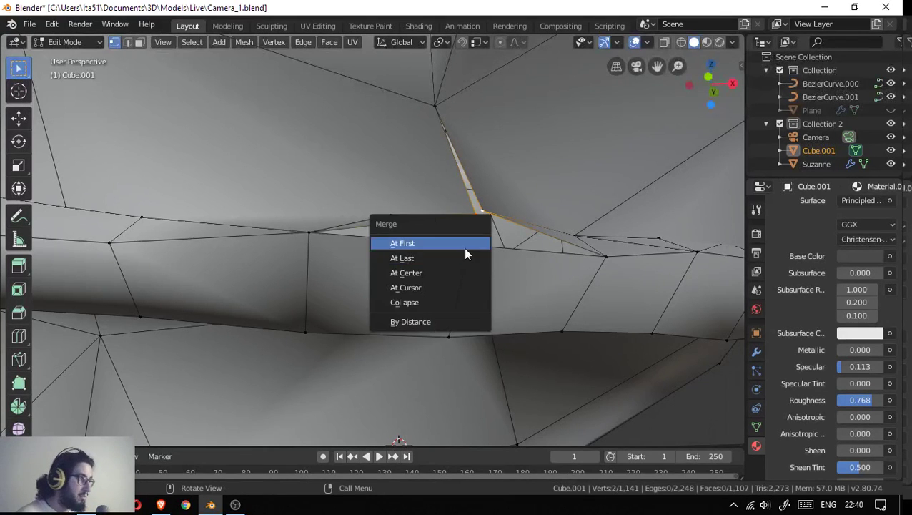
{"action": "left_click", "coordinate": [458, 270]}
{"action": "left_click_drag", "start_coordinate": [460, 230], "coordinate": [459, 229]}
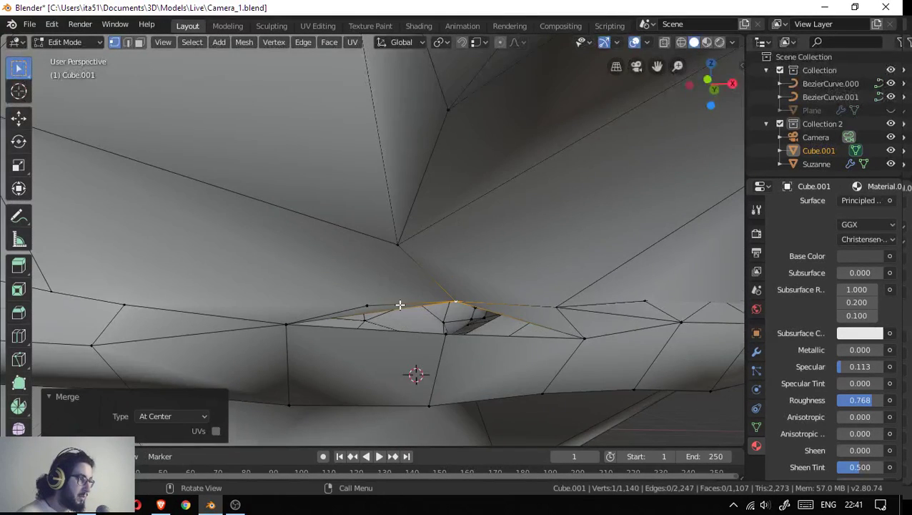
{"action": "left_click_drag", "start_coordinate": [401, 305], "coordinate": [439, 205]}
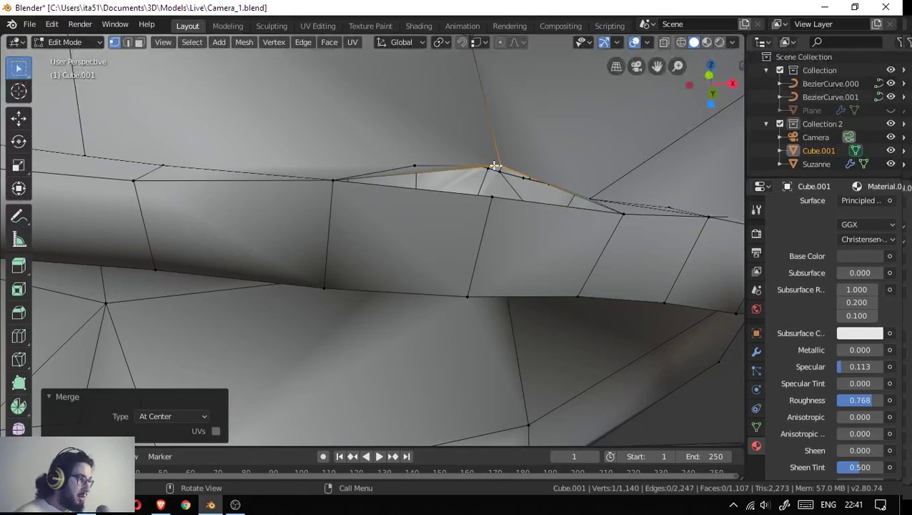
- Lower a vertex along Z and move another vertex to a new position
{"action": "key", "text": "g"}
{"action": "key", "text": "z"}
{"action": "left_click", "coordinate": [487, 190]}
{"action": "left_click_drag", "start_coordinate": [486, 190], "coordinate": [461, 197]}
{"action": "key", "text": "g"}
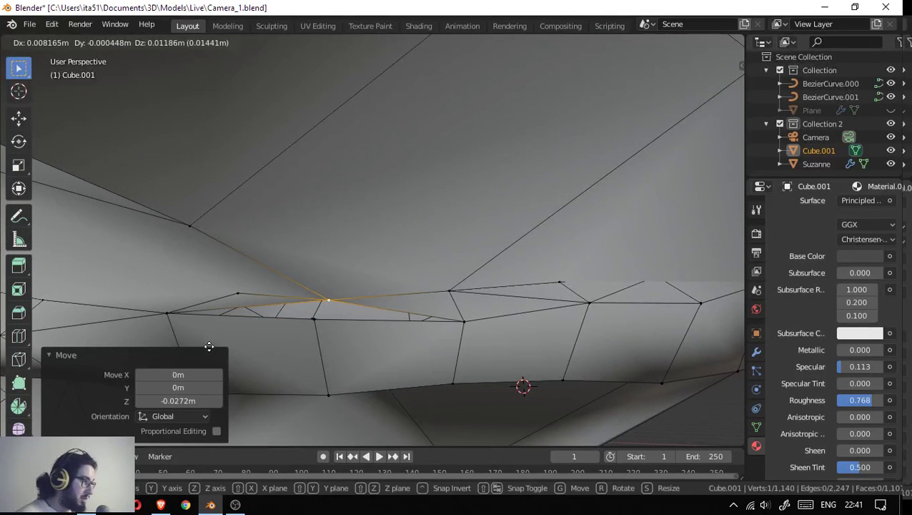
{"action": "left_click", "coordinate": [208, 346]}
{"action": "left_click_drag", "start_coordinate": [249, 300], "coordinate": [292, 300]}
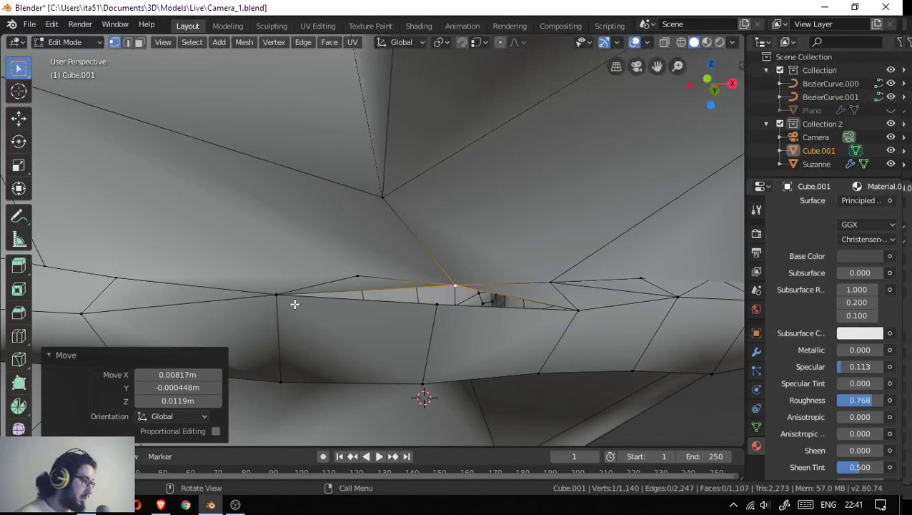
- Undo the last two vertex edits and dissolve the selected edge loop
{"action": "key", "text": "ctrl+z"}
{"action": "key", "text": "ctrl+z"}
{"action": "key", "text": "ctrl+z"}
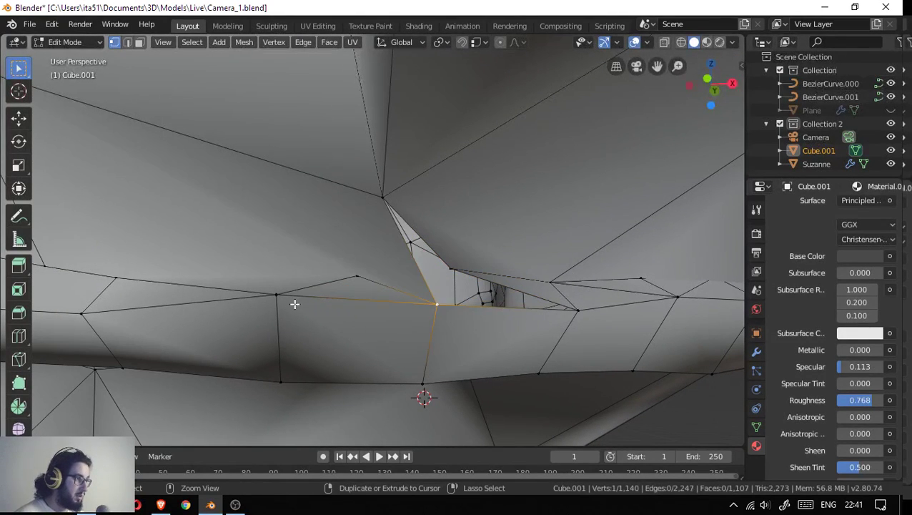
{"action": "key", "text": "ctrl+z"}
{"action": "key", "text": "ctrl+z"}
{"action": "key", "text": "ctrl+z"}
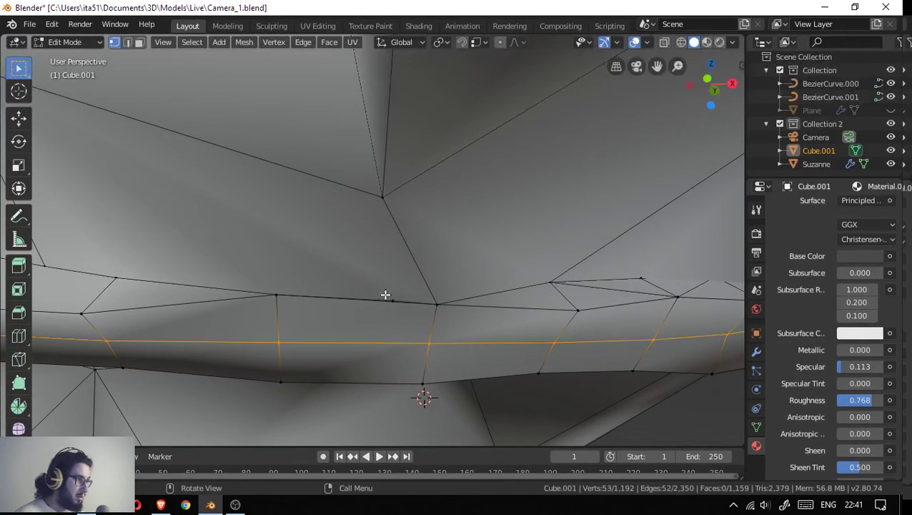
{"action": "key", "text": "x"}
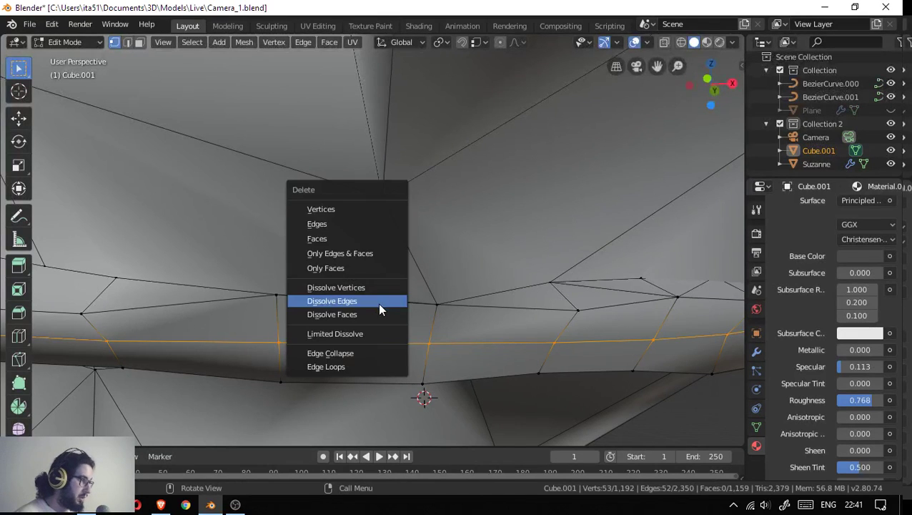
{"action": "left_click", "coordinate": [377, 303]}
{"action": "left_click_drag", "start_coordinate": [401, 300], "coordinate": [451, 293]}
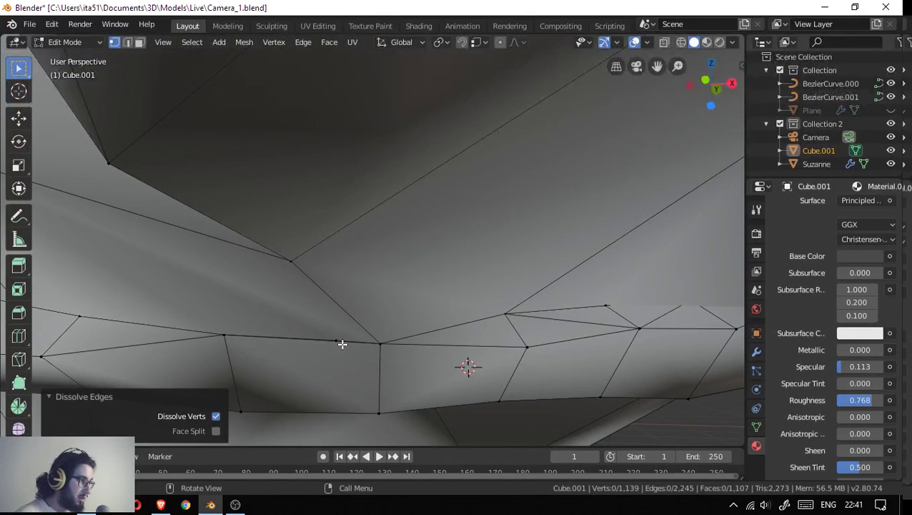
- Merge two neighbouring stray vertices at their centre
{"action": "left_click", "coordinate": [336, 341]}
{"action": "left_click", "coordinate": [380, 344]}
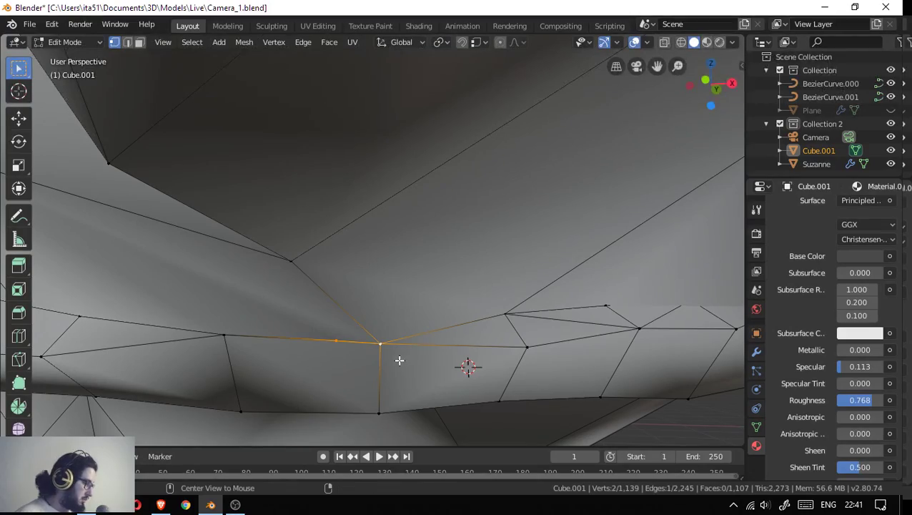
{"action": "key", "text": "m"}
{"action": "left_click", "coordinate": [397, 358]}
{"action": "left_click_drag", "start_coordinate": [386, 354], "coordinate": [357, 344]}
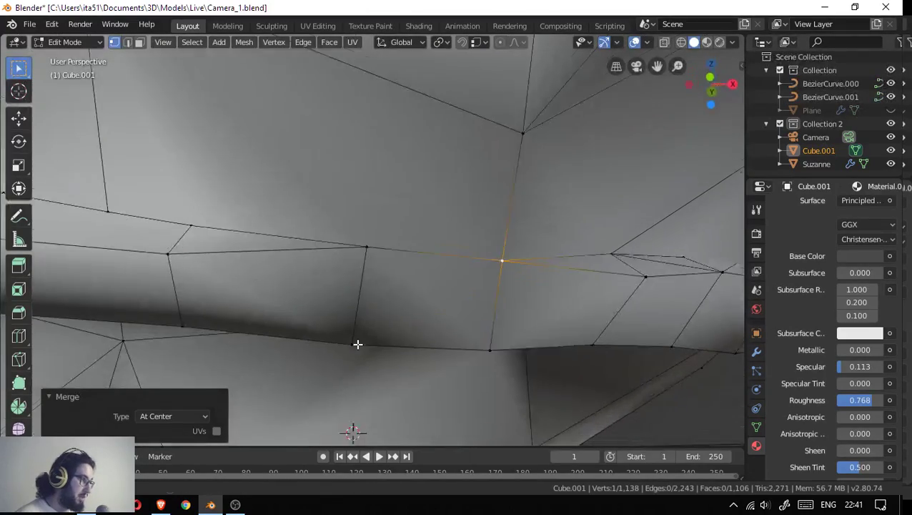
{"action": "left_click_drag", "start_coordinate": [254, 254], "coordinate": [261, 243]}
{"action": "scroll", "scroll_direction": "down", "scroll_amount": 3}
- Merge the first stray vertex pair under the head onto the last selected vertex
{"action": "scroll", "scroll_direction": "down", "scroll_amount": 3}
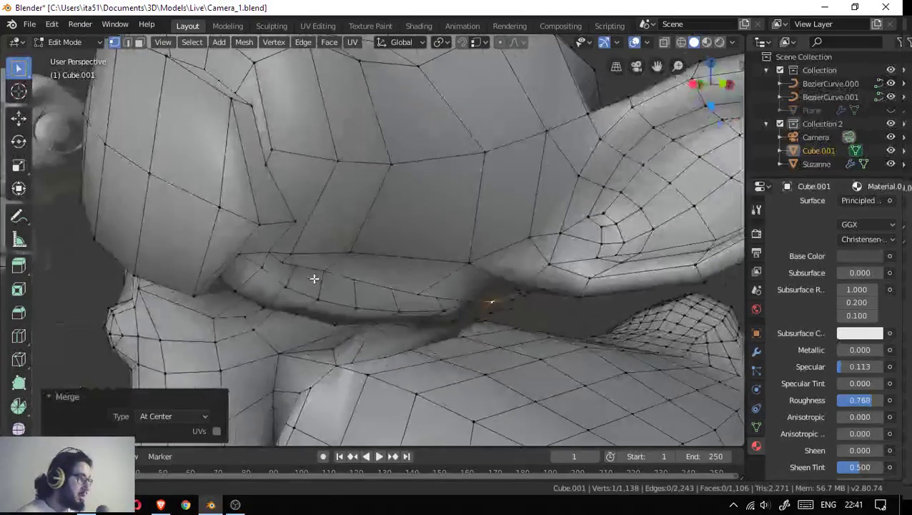
{"action": "left_click_drag", "start_coordinate": [314, 278], "coordinate": [317, 319]}
{"action": "left_click_drag", "start_coordinate": [292, 288], "coordinate": [319, 289]}
{"action": "left_click", "coordinate": [345, 290]}
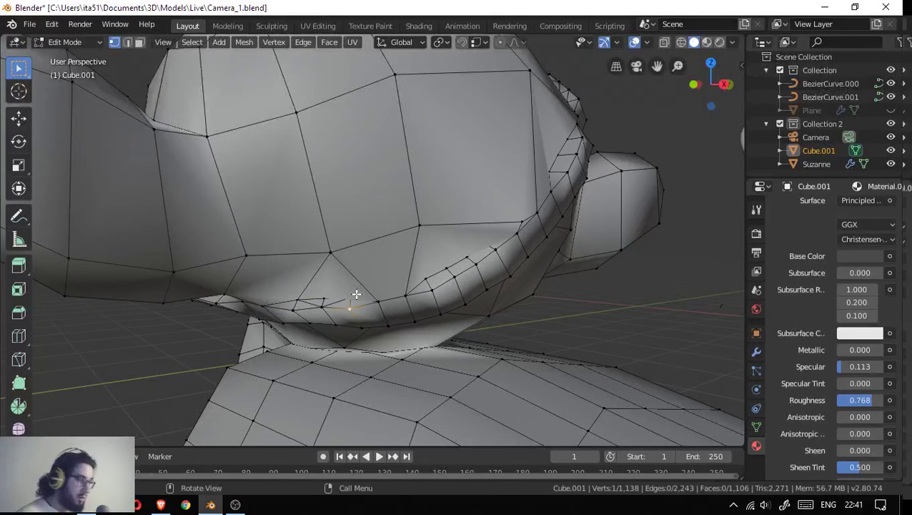
{"action": "scroll", "scroll_direction": "up", "scroll_amount": 3}
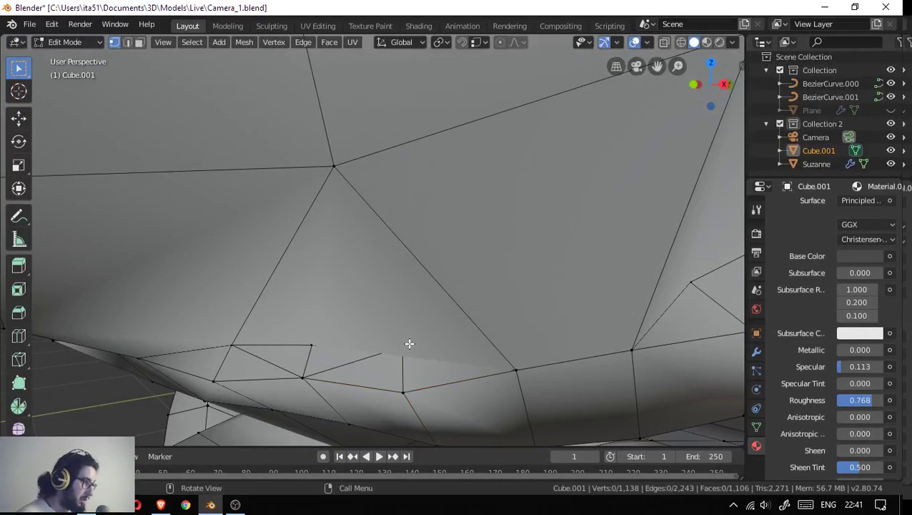
{"action": "scroll", "scroll_direction": "down", "scroll_amount": 3}
{"action": "left_click_drag", "start_coordinate": [407, 346], "coordinate": [358, 271]}
{"action": "left_click_drag", "start_coordinate": [172, 251], "coordinate": [230, 226]}
{"action": "left_click", "coordinate": [521, 136]}
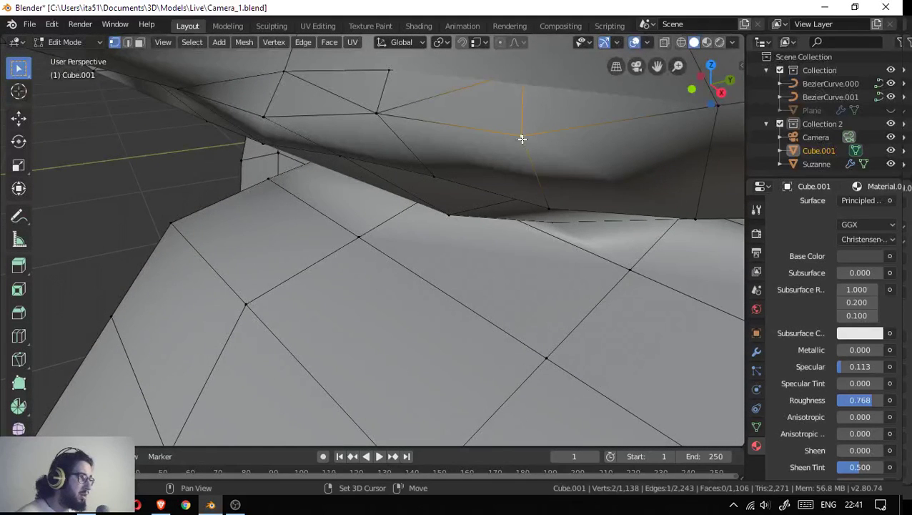
{"action": "key", "text": "m"}
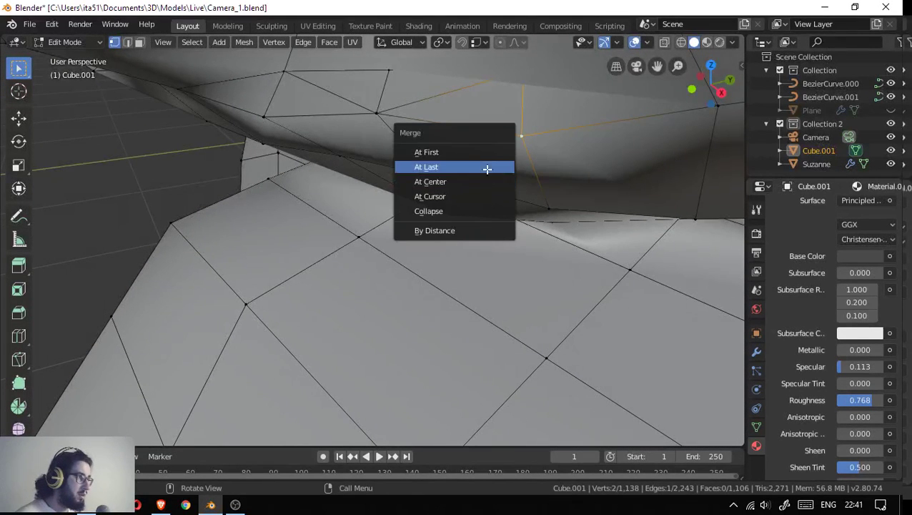
{"action": "left_click", "coordinate": [495, 166]}
- Merge the next two stray pairs along the seam onto their last selected vertices
{"action": "left_click", "coordinate": [384, 77]}
{"action": "left_click", "coordinate": [380, 112]}
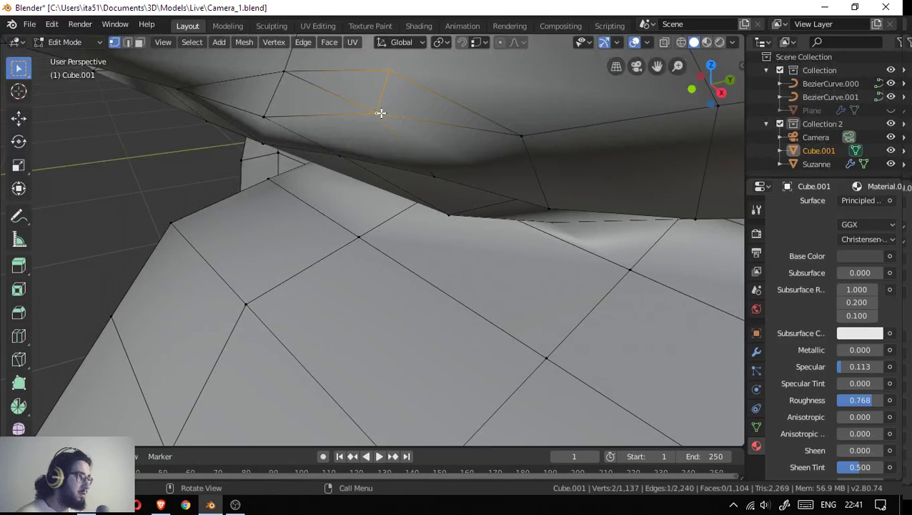
{"action": "key", "text": "m"}
{"action": "left_click", "coordinate": [378, 111]}
{"action": "left_click_drag", "start_coordinate": [378, 111], "coordinate": [336, 189]}
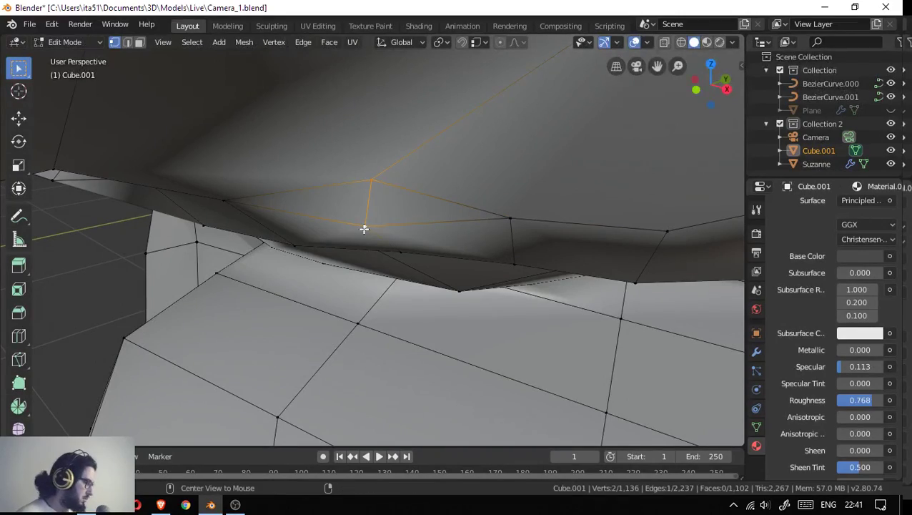
{"action": "key", "text": "m"}
{"action": "left_click", "coordinate": [363, 230]}
{"action": "left_click_drag", "start_coordinate": [368, 176], "coordinate": [481, 240]}
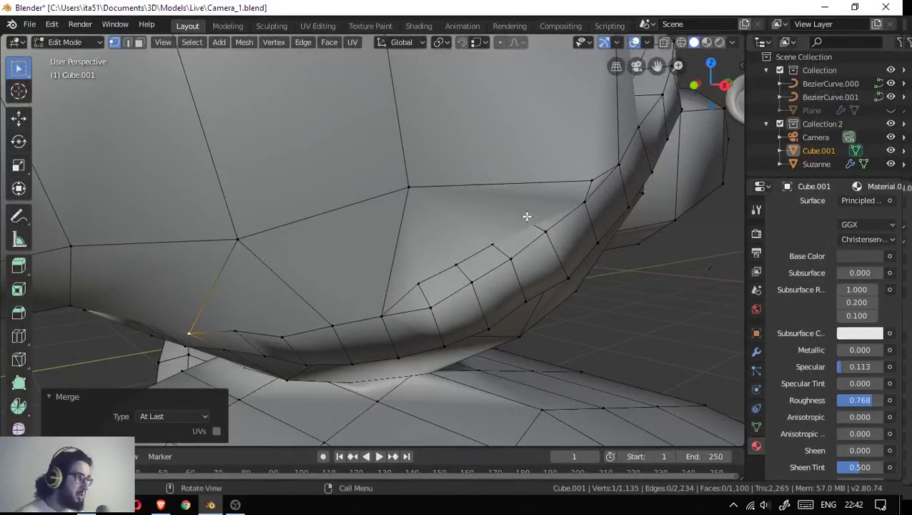
- Dissolve the extra edge loop along the seam
{"action": "left_click", "coordinate": [479, 249]}
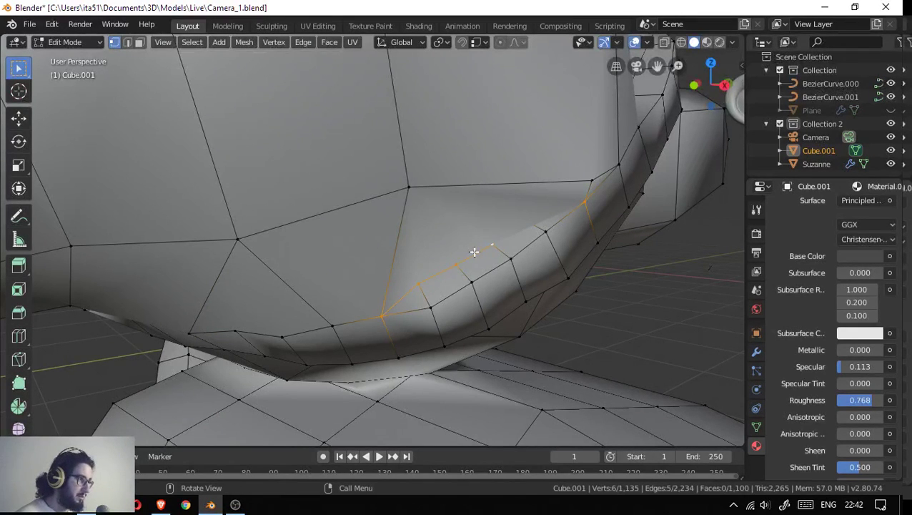
{"action": "key", "text": "x"}
{"action": "left_click", "coordinate": [474, 253]}
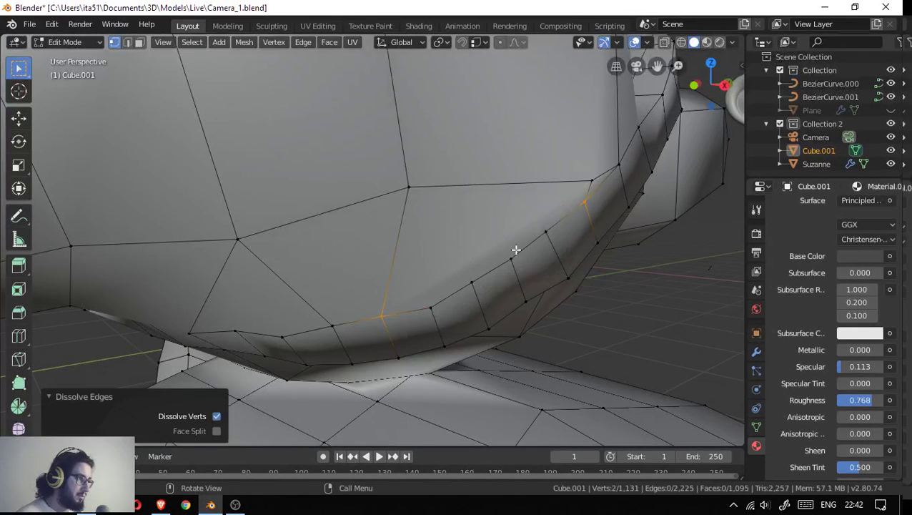
{"action": "left_click_drag", "start_coordinate": [515, 250], "coordinate": [401, 234]}
{"action": "left_click_drag", "start_coordinate": [507, 205], "coordinate": [507, 216]}
- Switch to edge select mode and dissolve the short edge crossing the rim
{"action": "left_click", "coordinate": [517, 201]}
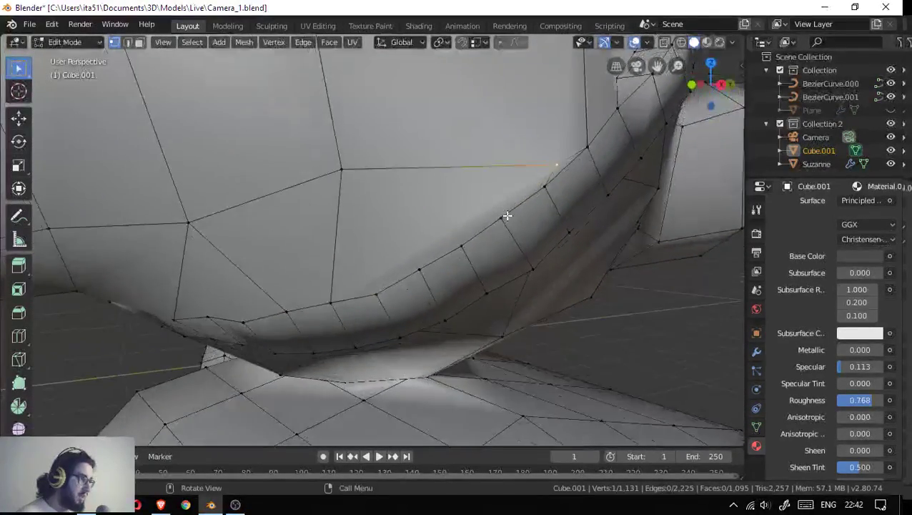
{"action": "left_click", "coordinate": [383, 311]}
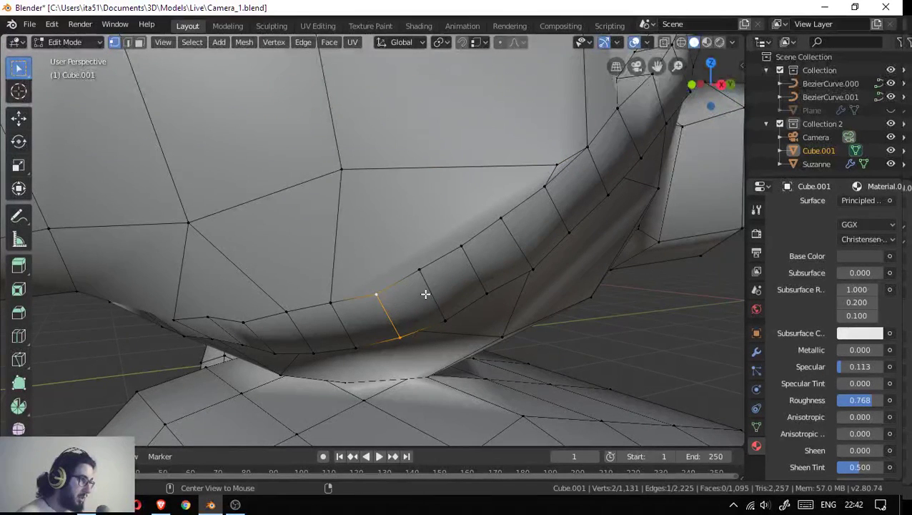
{"action": "key", "text": "2"}
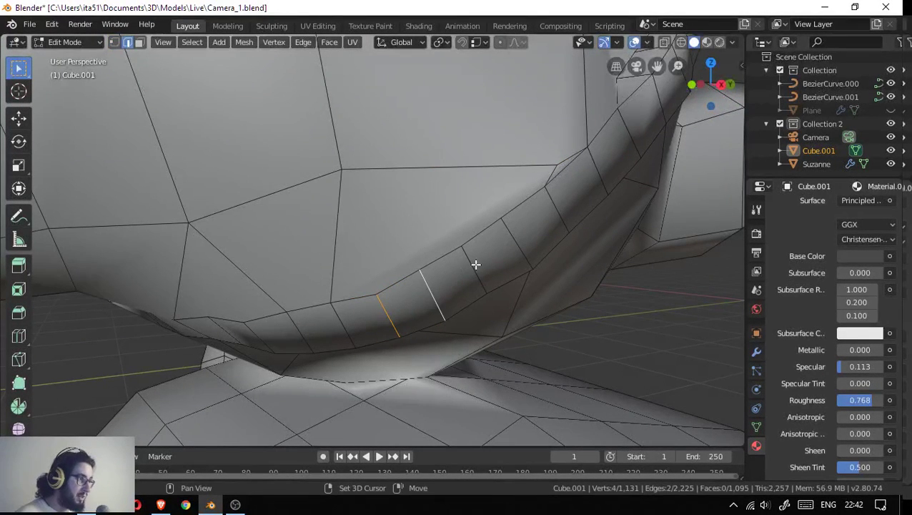
{"action": "key", "text": "x"}
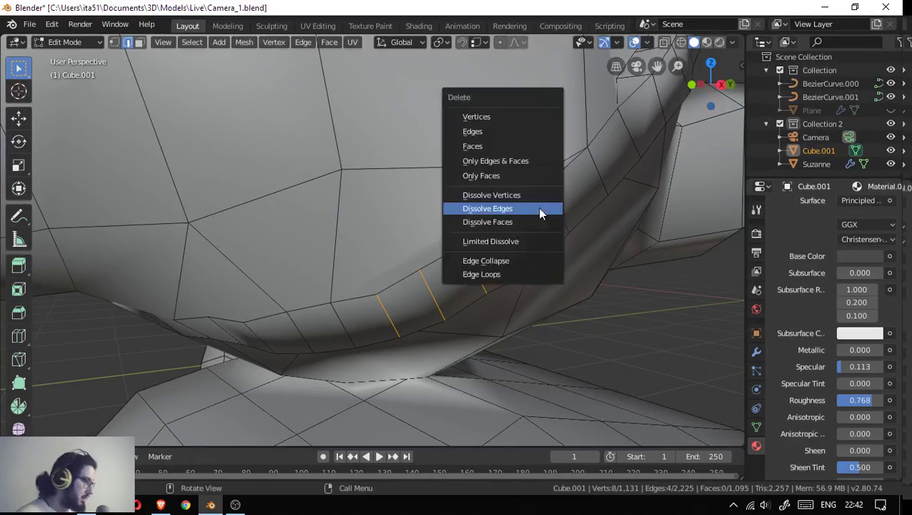
{"action": "left_click", "coordinate": [527, 210]}
{"action": "left_click_drag", "start_coordinate": [464, 272], "coordinate": [318, 235]}
{"action": "left_click_drag", "start_coordinate": [206, 251], "coordinate": [255, 201]}
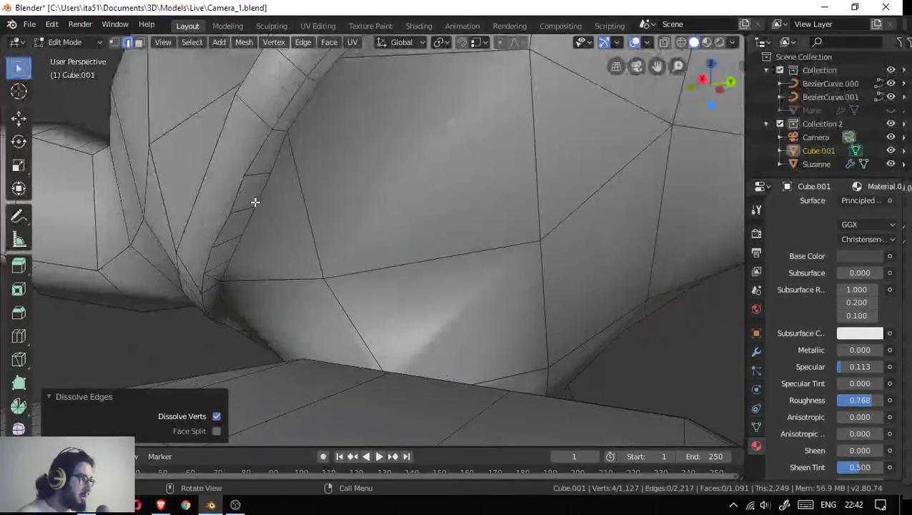
- Dissolve three extra edges along the rim
{"action": "left_click", "coordinate": [256, 162]}
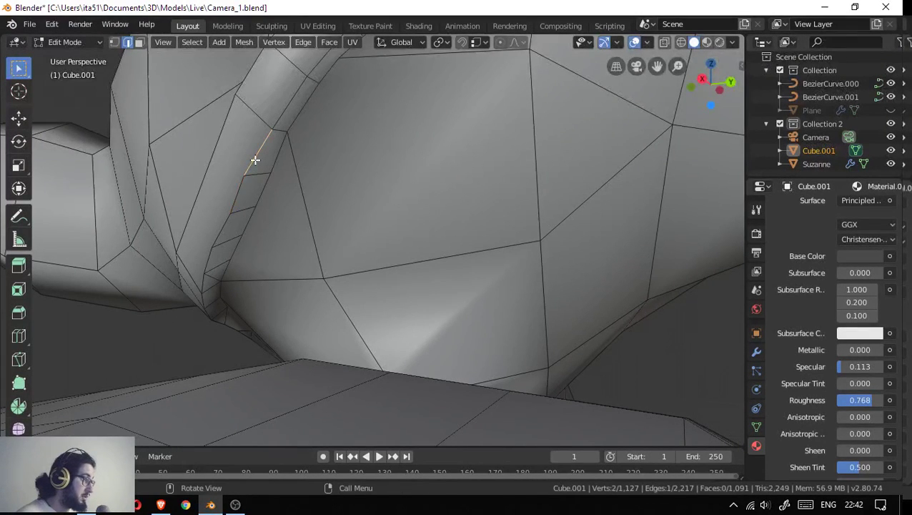
{"action": "left_click", "coordinate": [236, 219]}
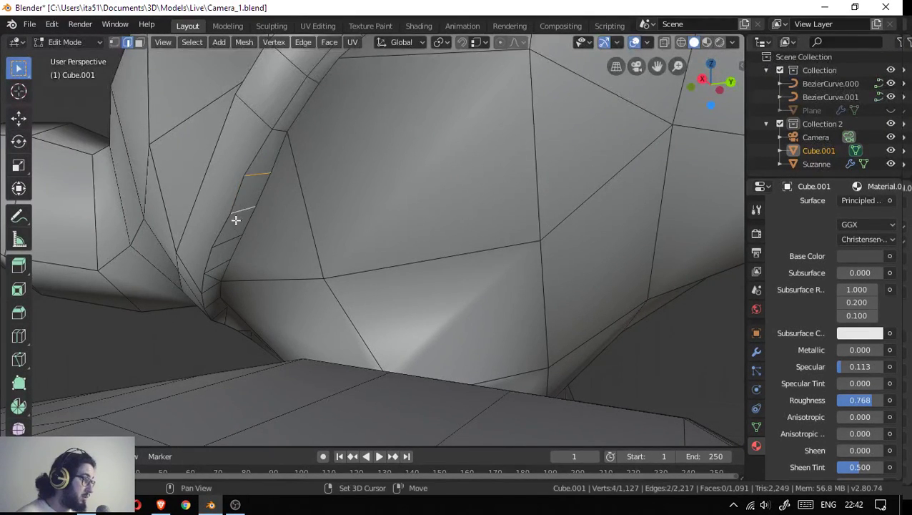
{"action": "scroll", "scroll_direction": "down", "scroll_amount": 3}
{"action": "scroll", "scroll_direction": "up", "scroll_amount": 3}
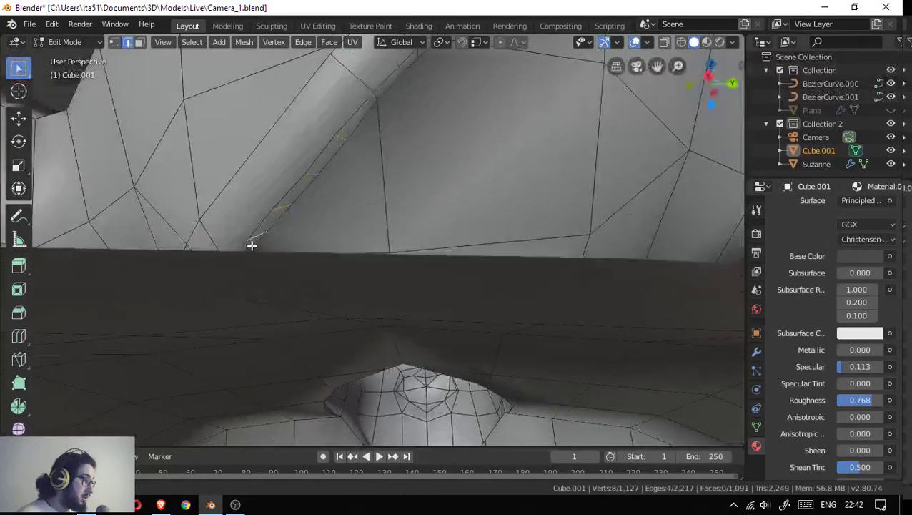
{"action": "left_click", "coordinate": [254, 258]}
{"action": "scroll", "scroll_direction": "down", "scroll_amount": 3}
{"action": "scroll", "scroll_direction": "up", "scroll_amount": 3}
{"action": "scroll", "scroll_direction": "up", "scroll_amount": 3}
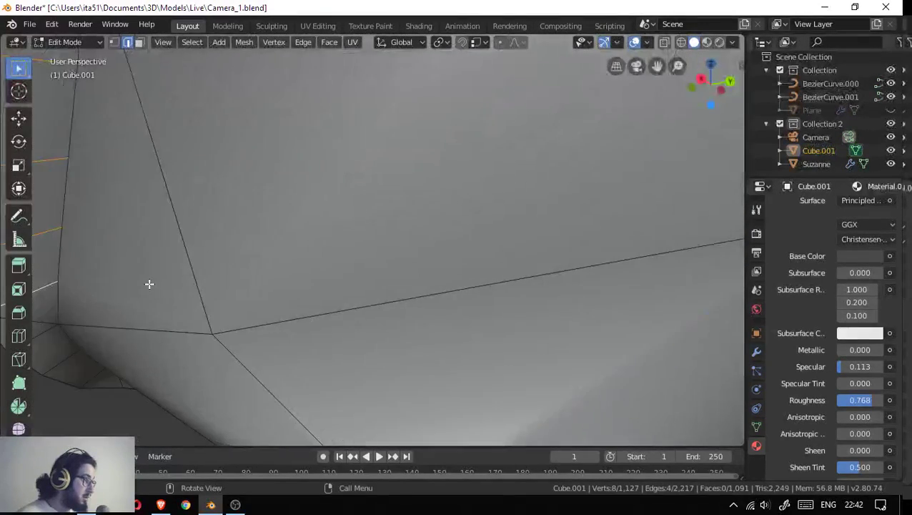
{"action": "scroll", "scroll_direction": "down", "scroll_amount": 3}
{"action": "key", "text": "x"}
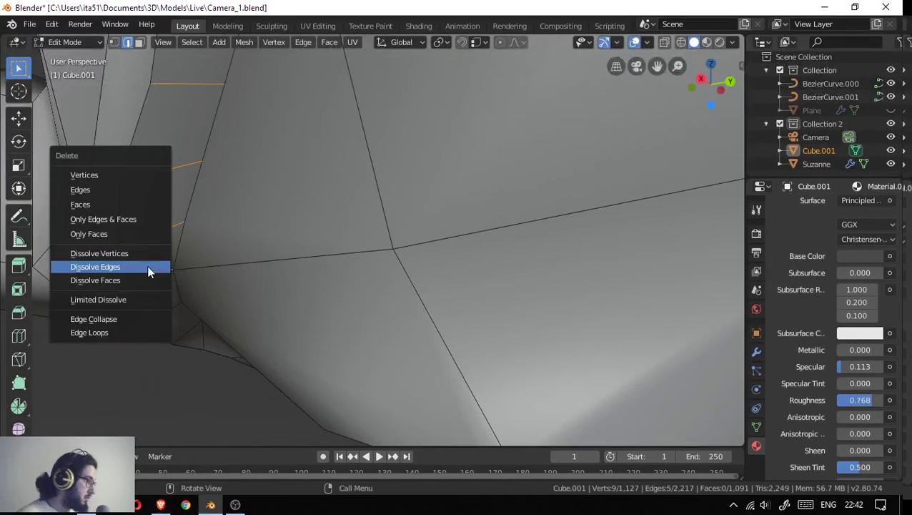
{"action": "left_click", "coordinate": [147, 266]}
- Dissolve two leftover edges across the head
{"action": "left_click_drag", "start_coordinate": [196, 139], "coordinate": [584, 288]}
{"action": "scroll", "scroll_direction": "down", "scroll_amount": 3}
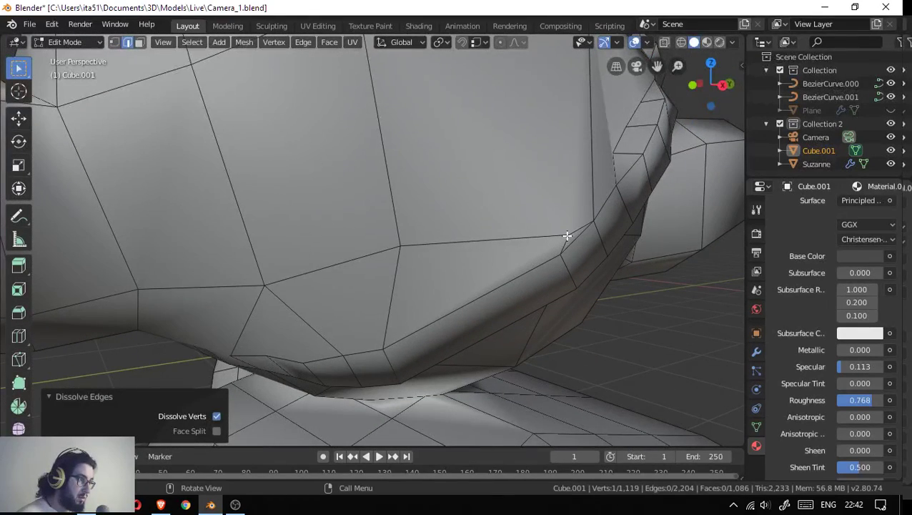
{"action": "left_click", "coordinate": [567, 236]}
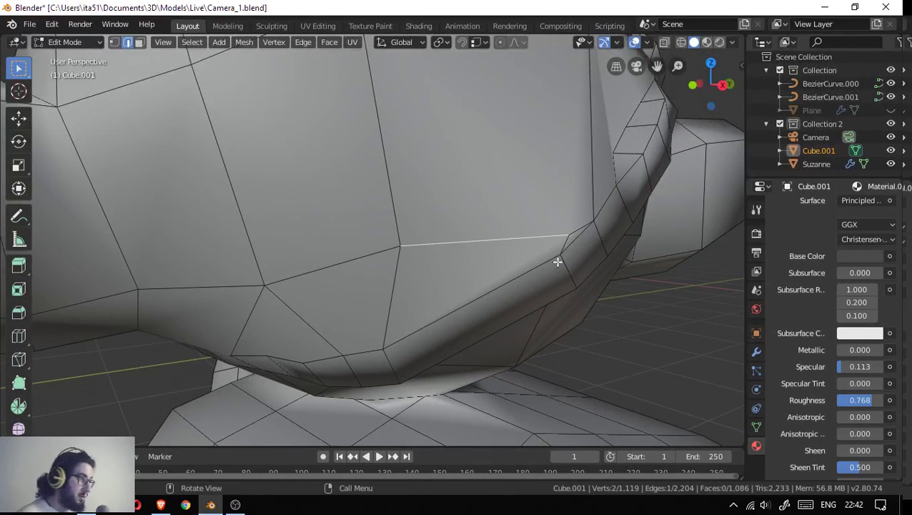
{"action": "scroll", "scroll_direction": "up", "scroll_amount": 3}
{"action": "scroll", "scroll_direction": "up", "scroll_amount": 3}
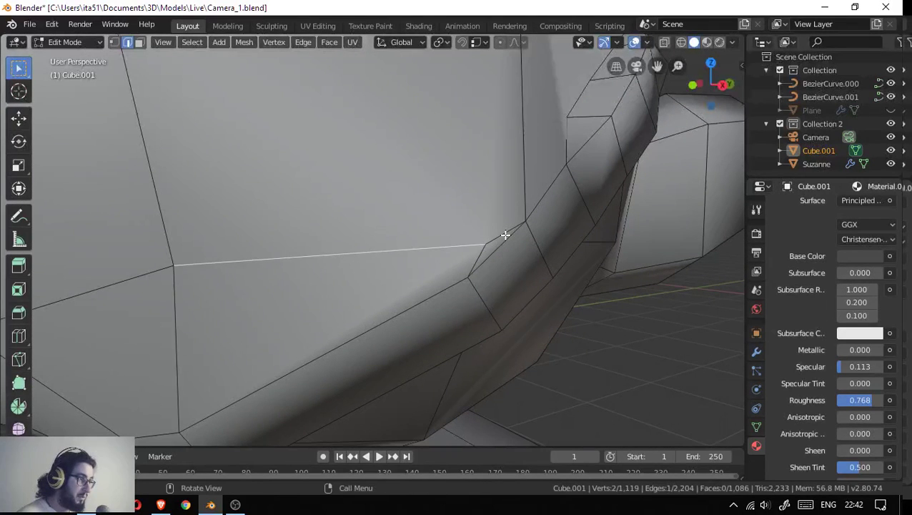
{"action": "left_click", "coordinate": [481, 253]}
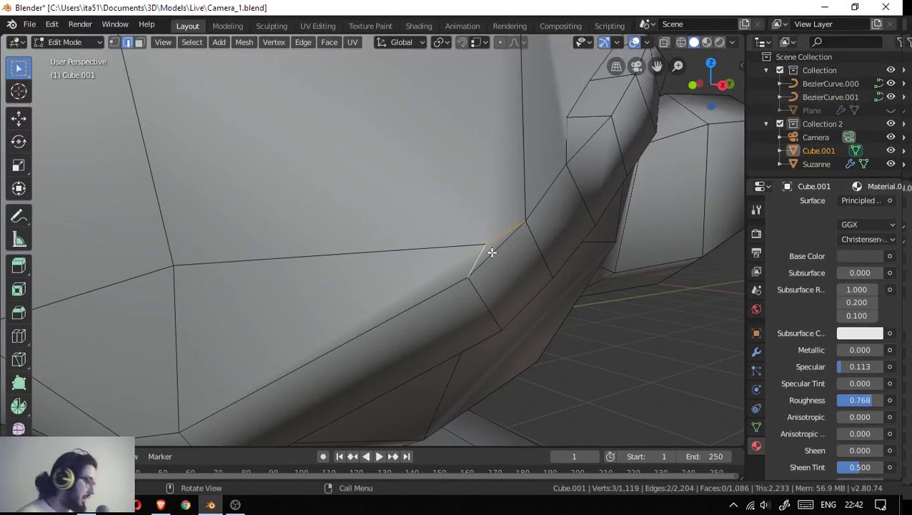
{"action": "key", "text": "x"}
{"action": "left_click", "coordinate": [490, 251]}
{"action": "left_click_drag", "start_coordinate": [344, 238], "coordinate": [364, 210]}
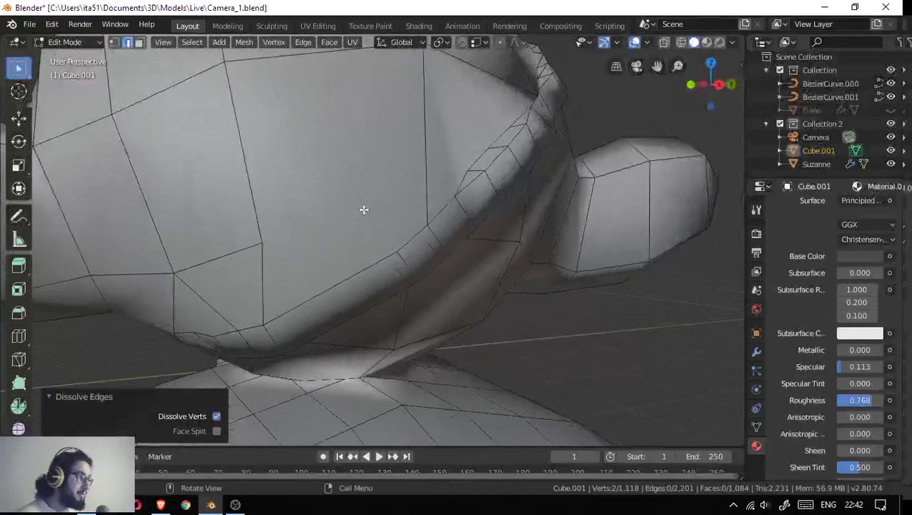
- Knife-cut a new edge across the face near the head–body joint
{"action": "key", "text": "k"}
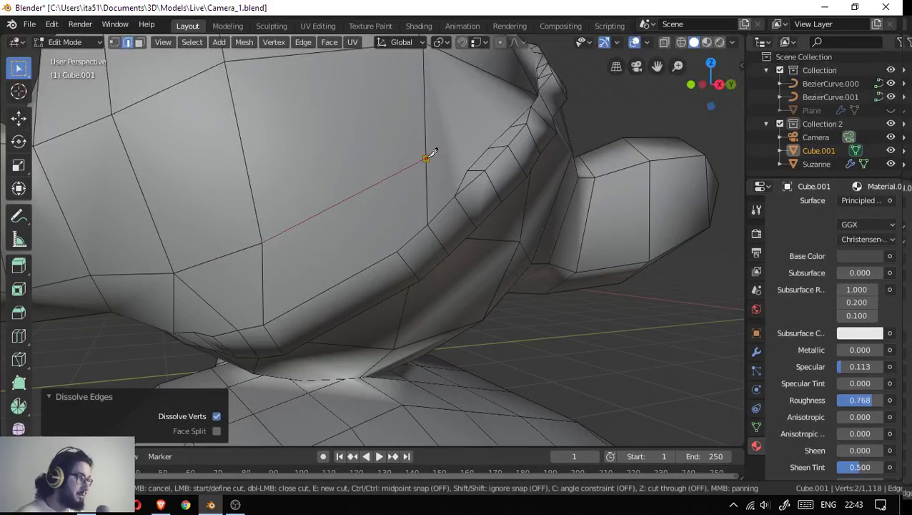
{"action": "left_click", "coordinate": [426, 158]}
{"action": "key", "text": "Return"}
{"action": "left_click_drag", "start_coordinate": [424, 157], "coordinate": [374, 201]}
- Dissolve three extra edges around the new cut
{"action": "left_click", "coordinate": [415, 227]}
{"action": "left_click_drag", "start_coordinate": [415, 228], "coordinate": [432, 244]}
{"action": "left_click", "coordinate": [484, 195]}
{"action": "left_click_drag", "start_coordinate": [484, 195], "coordinate": [516, 181]}
{"action": "left_click", "coordinate": [522, 180]}
{"action": "key", "text": "x"}
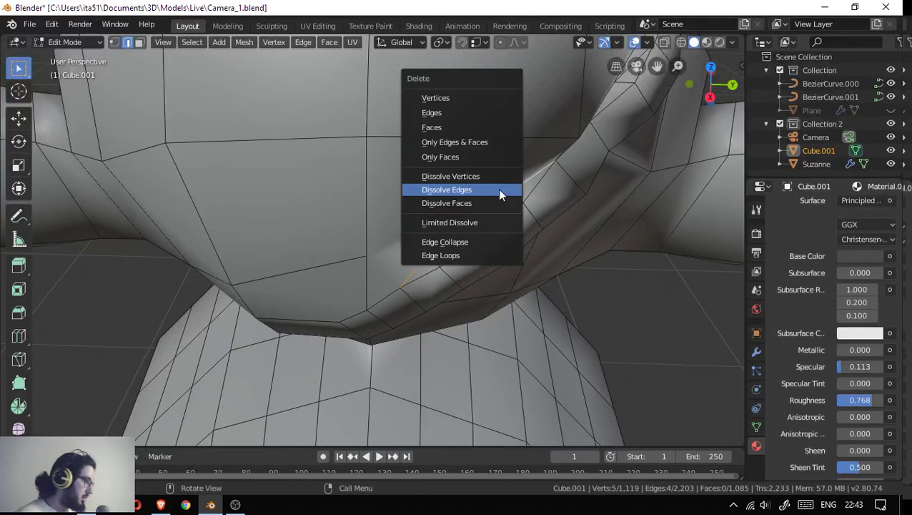
{"action": "left_click", "coordinate": [496, 188]}
- Dissolve two more edges, including the stray edge below the joint
{"action": "left_click_drag", "start_coordinate": [504, 187], "coordinate": [501, 173]}
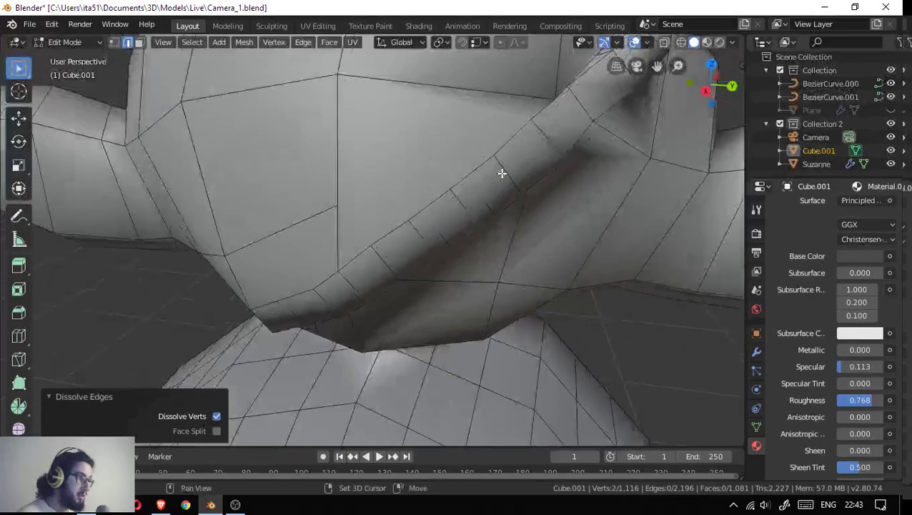
{"action": "left_click", "coordinate": [503, 173]}
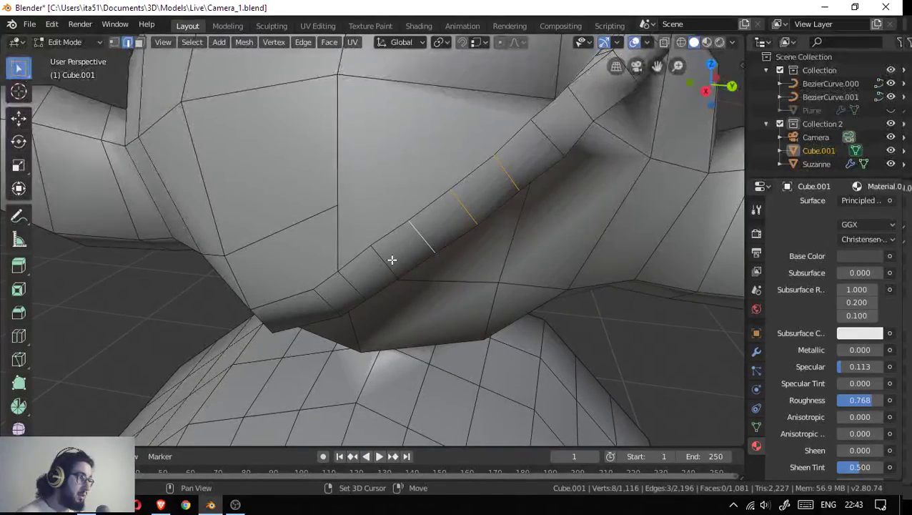
{"action": "left_click", "coordinate": [391, 259]}
{"action": "key", "text": "x"}
{"action": "left_click", "coordinate": [392, 258]}
- Merge the stray vertices at the head–body joint into one, at last selected
{"action": "left_click_drag", "start_coordinate": [393, 251], "coordinate": [531, 246]}
{"action": "left_click", "coordinate": [536, 254]}
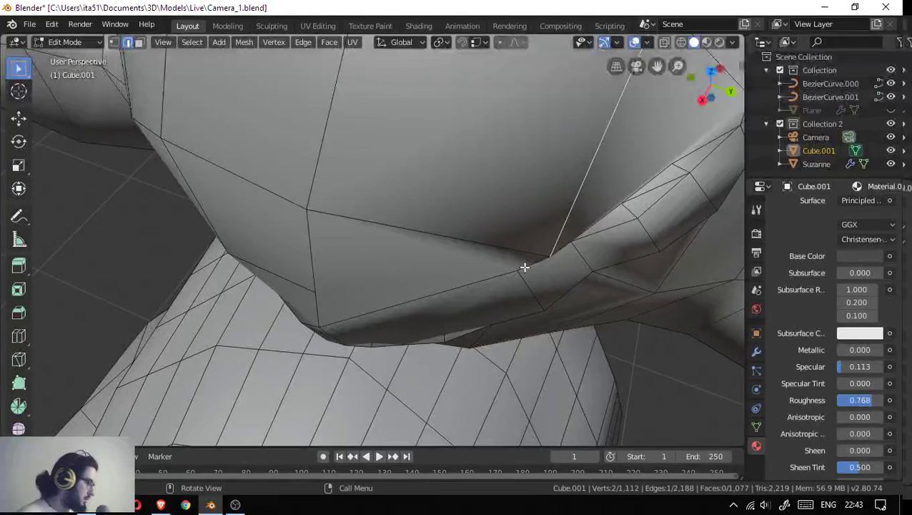
{"action": "key", "text": "1"}
{"action": "left_click", "coordinate": [526, 267]}
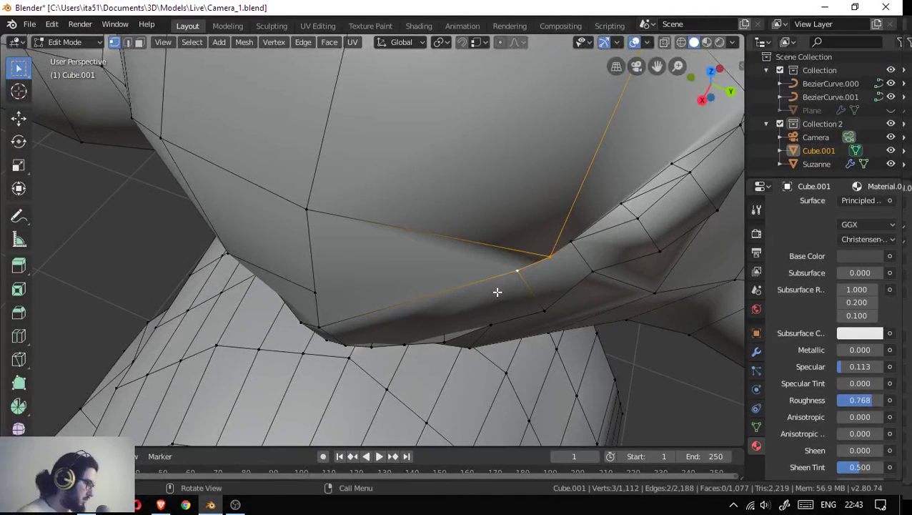
{"action": "key", "text": "m"}
{"action": "left_click", "coordinate": [485, 287]}
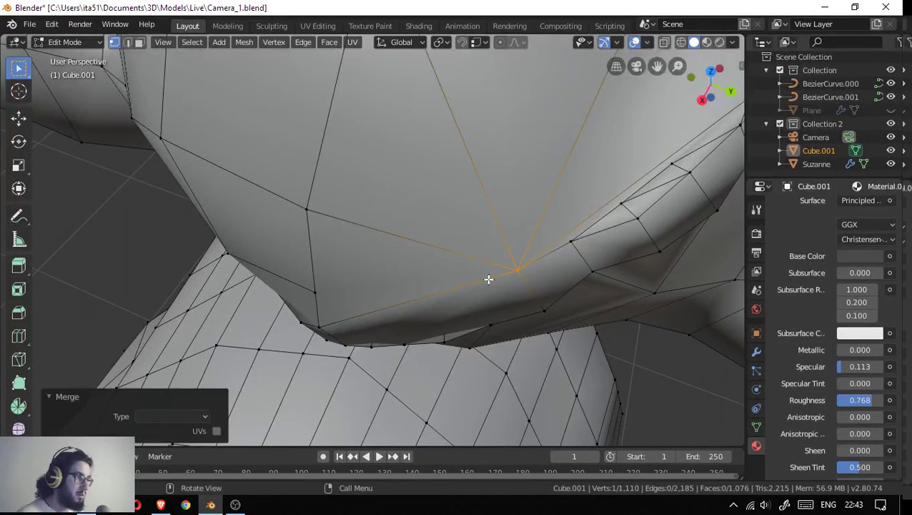
{"action": "left_click_drag", "start_coordinate": [488, 278], "coordinate": [513, 283]}
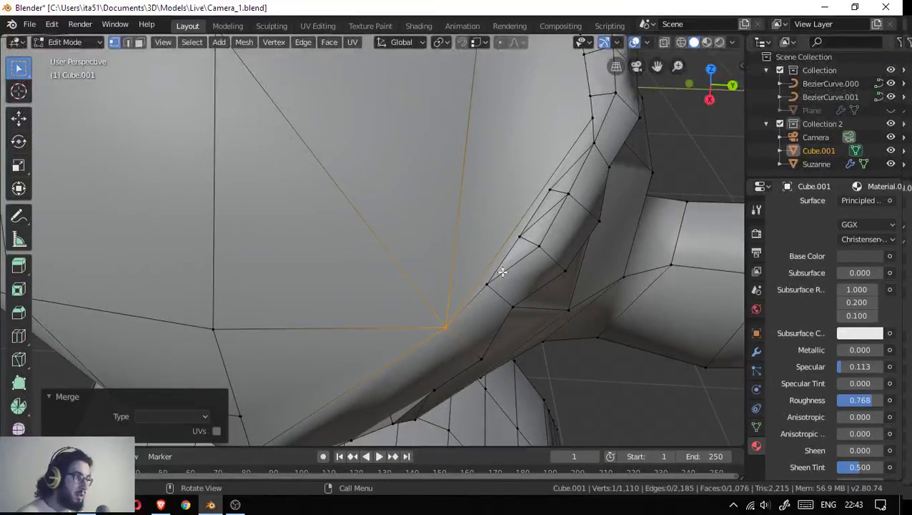
- Dissolve a stray edge along the head–body crease
{"action": "left_click", "coordinate": [498, 280]}
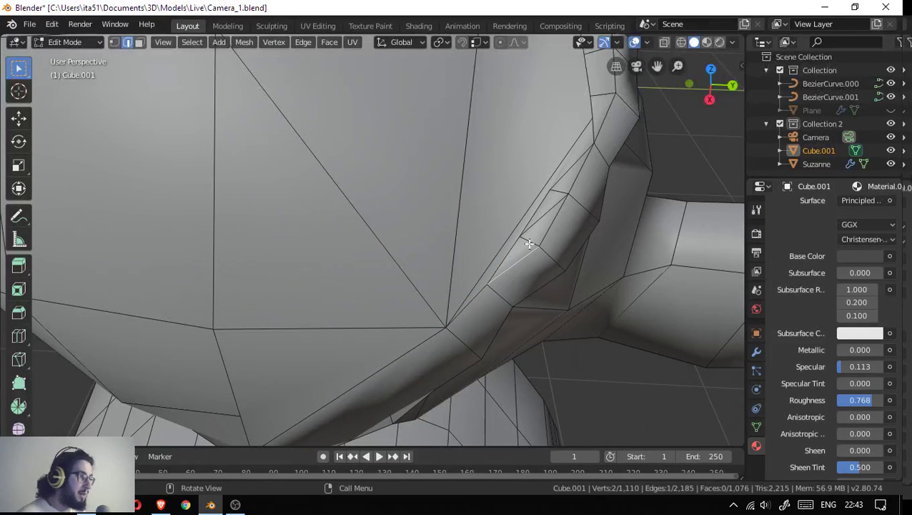
{"action": "left_click", "coordinate": [510, 250]}
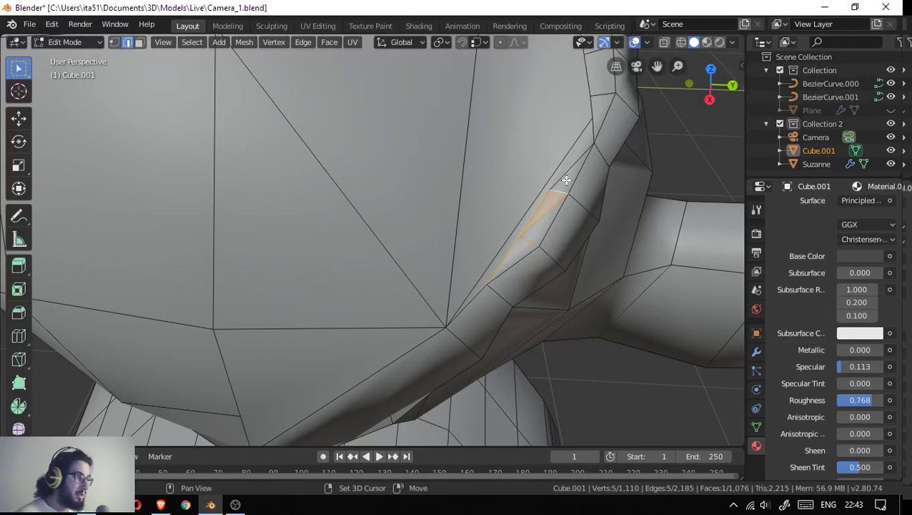
{"action": "key", "text": "x"}
{"action": "left_click", "coordinate": [514, 254]}
- Dissolve the next two extra edges along the crease, one at a time
{"action": "left_click", "coordinate": [536, 213]}
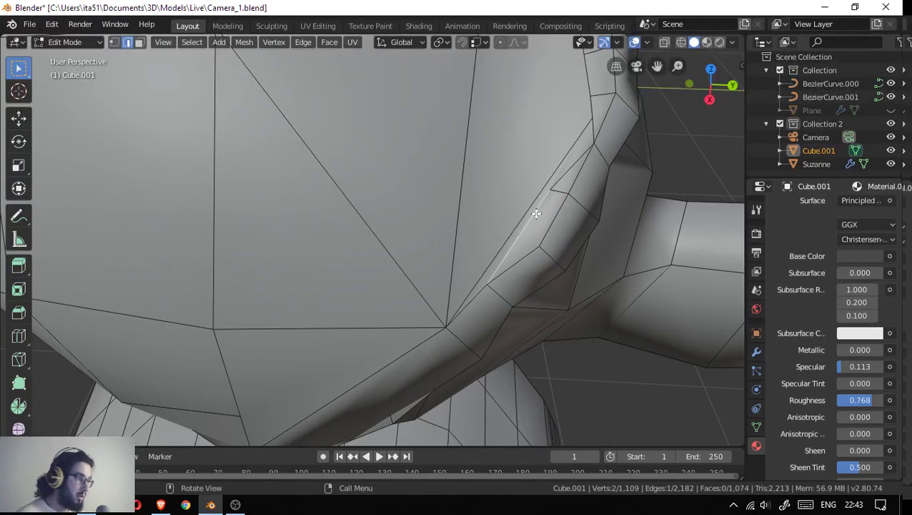
{"action": "key", "text": "x"}
{"action": "left_click", "coordinate": [534, 213]}
{"action": "left_click_drag", "start_coordinate": [536, 223], "coordinate": [514, 208]}
{"action": "left_click", "coordinate": [593, 154]}
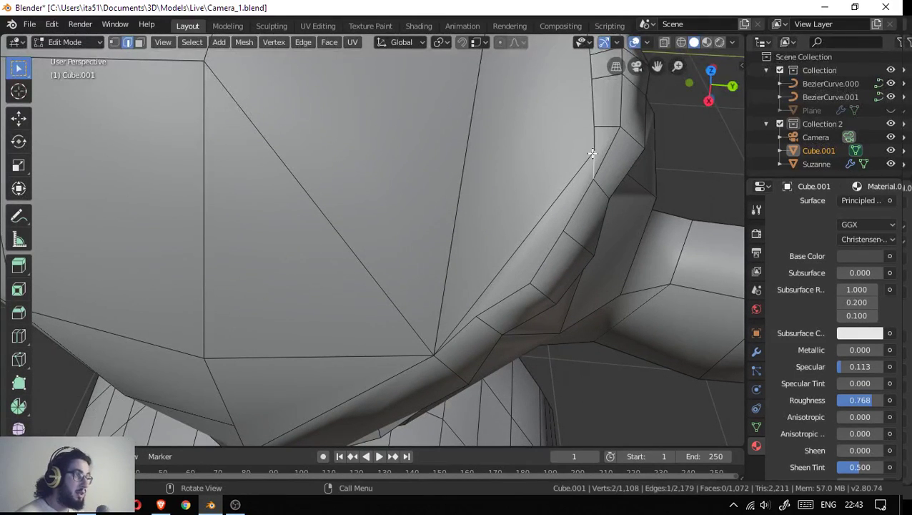
{"action": "key", "text": "x"}
{"action": "left_click", "coordinate": [588, 154]}
- Dissolve a short extra edge on the underside of the crease
{"action": "left_click_drag", "start_coordinate": [587, 154], "coordinate": [520, 156]}
{"action": "left_click", "coordinate": [514, 183]}
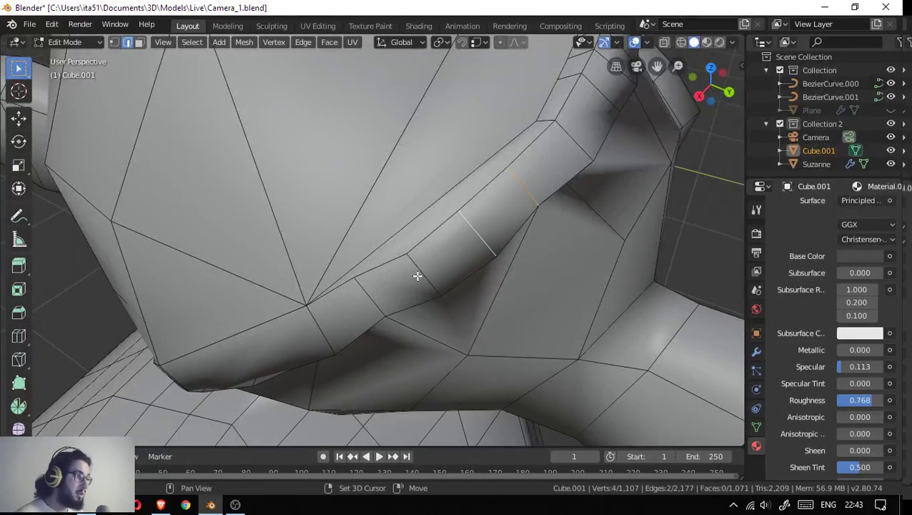
{"action": "left_click", "coordinate": [385, 299]}
{"action": "left_click_drag", "start_coordinate": [395, 285], "coordinate": [361, 237]}
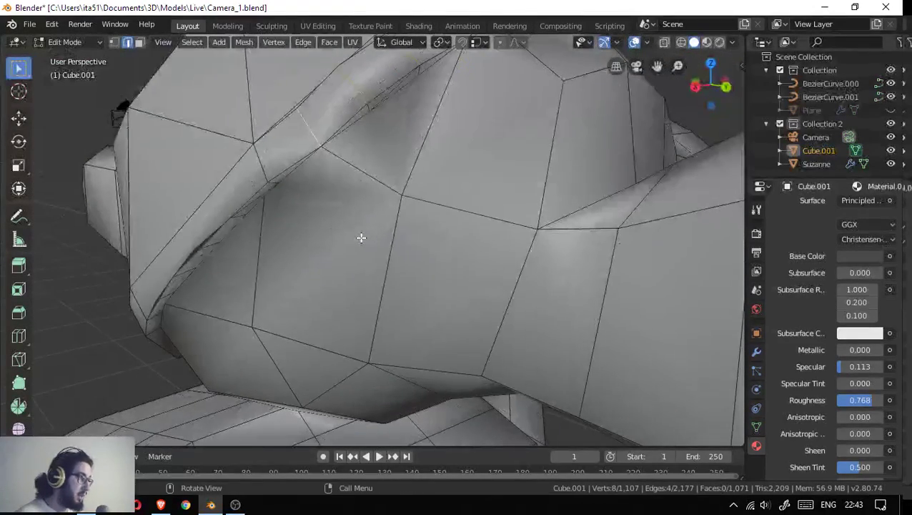
{"action": "left_click_drag", "start_coordinate": [263, 196], "coordinate": [299, 142]}
{"action": "scroll", "scroll_direction": "up", "scroll_amount": 3}
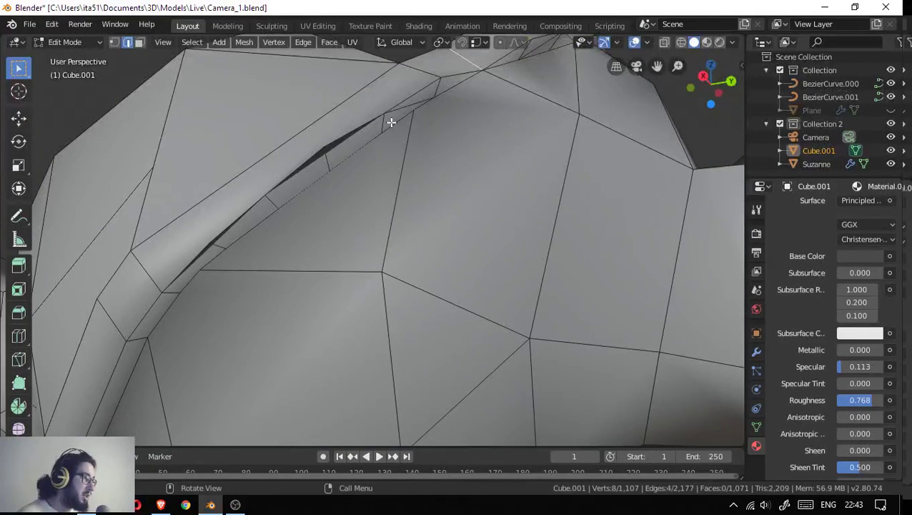
{"action": "left_click", "coordinate": [393, 120]}
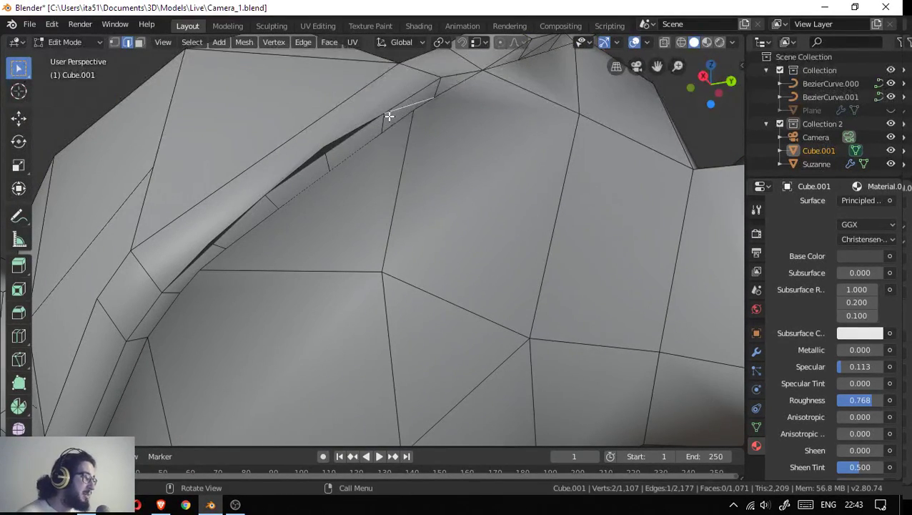
{"action": "key", "text": "x"}
{"action": "left_click", "coordinate": [362, 140]}
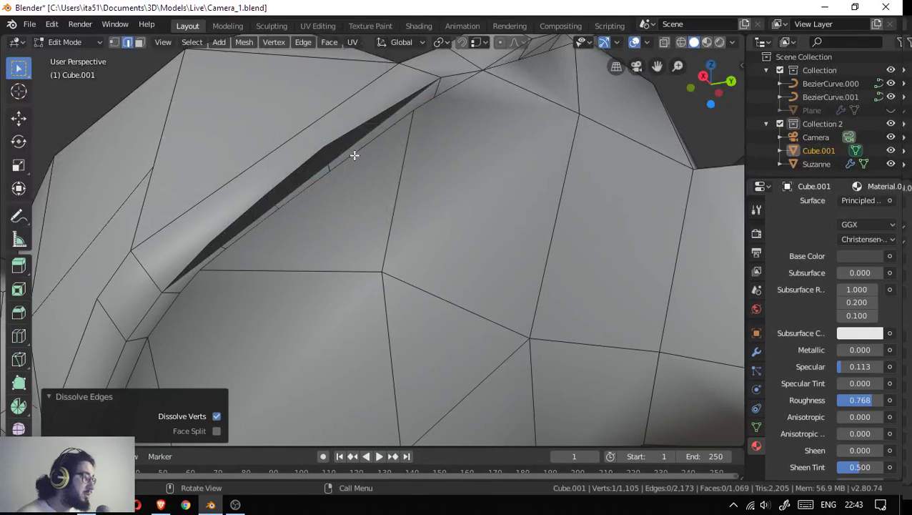
- Dissolve the two edges running along the gap in the crease
{"action": "left_click_drag", "start_coordinate": [355, 156], "coordinate": [229, 200]}
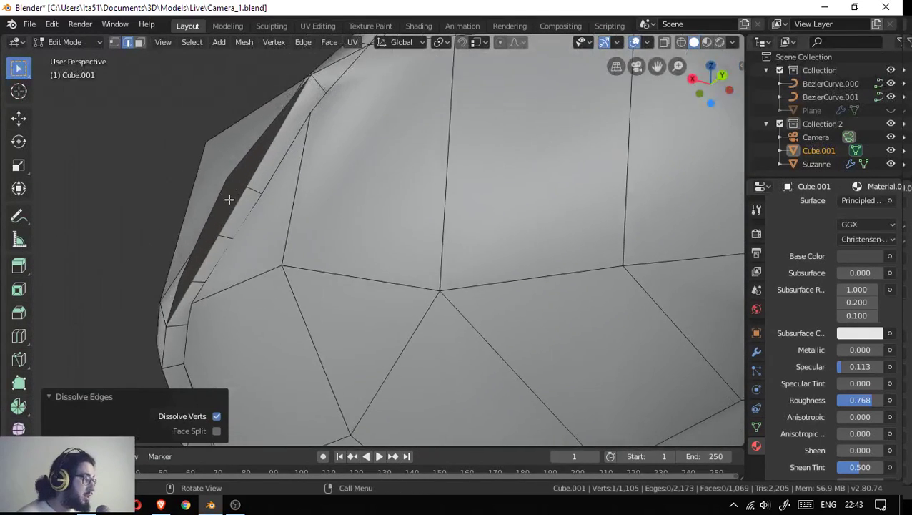
{"action": "scroll", "scroll_direction": "up", "scroll_amount": 3}
{"action": "left_click", "coordinate": [316, 200]}
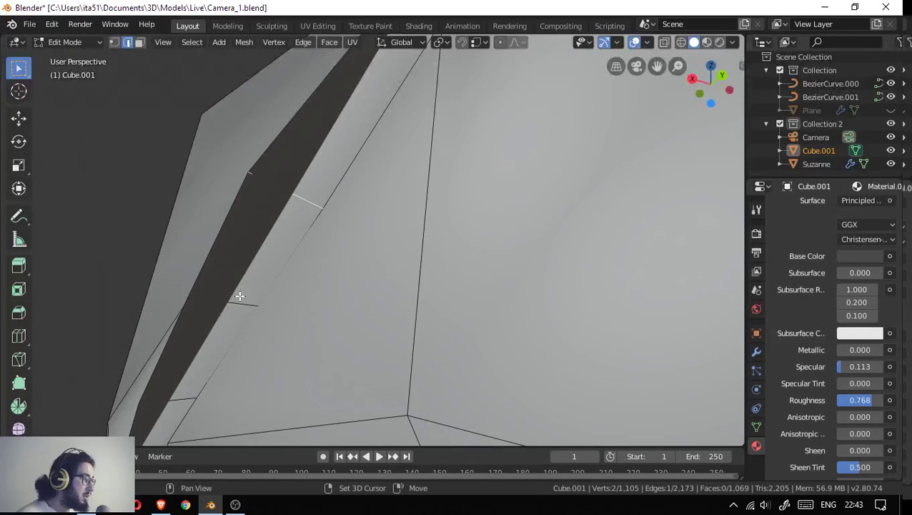
{"action": "left_click", "coordinate": [178, 397]}
{"action": "left_click_drag", "start_coordinate": [197, 366], "coordinate": [237, 332]}
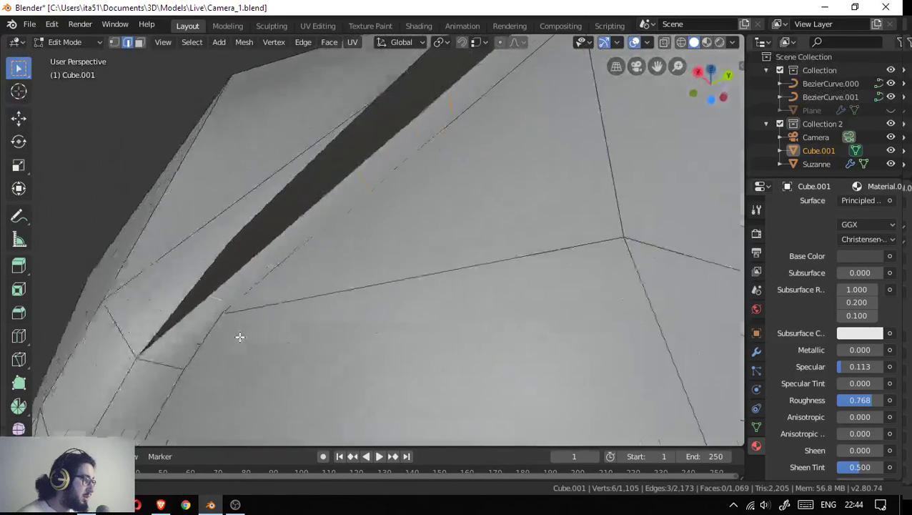
{"action": "key", "text": "x"}
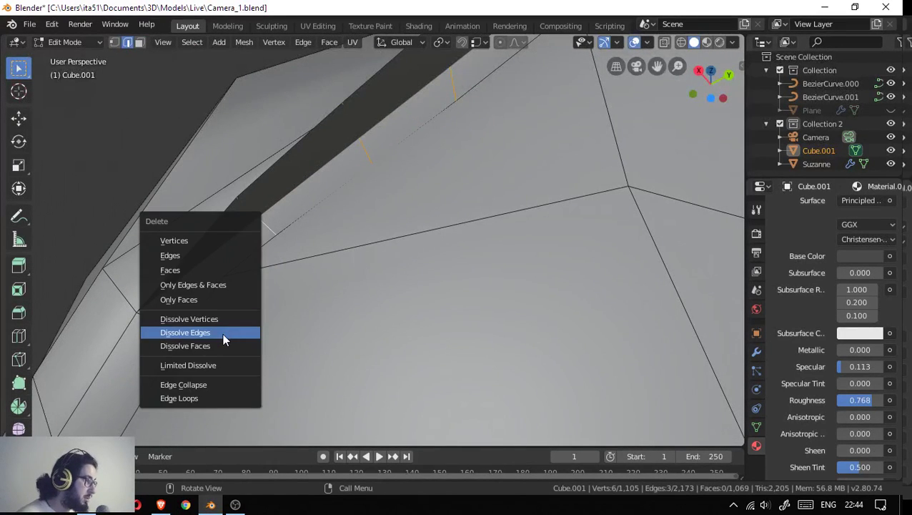
{"action": "left_click", "coordinate": [222, 333]}
- Dissolve the extra edge on the side of the head near the seam
{"action": "left_click_drag", "start_coordinate": [281, 230], "coordinate": [290, 261]}
{"action": "scroll", "scroll_direction": "down", "scroll_amount": 3}
{"action": "left_click_drag", "start_coordinate": [344, 301], "coordinate": [384, 183]}
{"action": "left_click", "coordinate": [386, 174]}
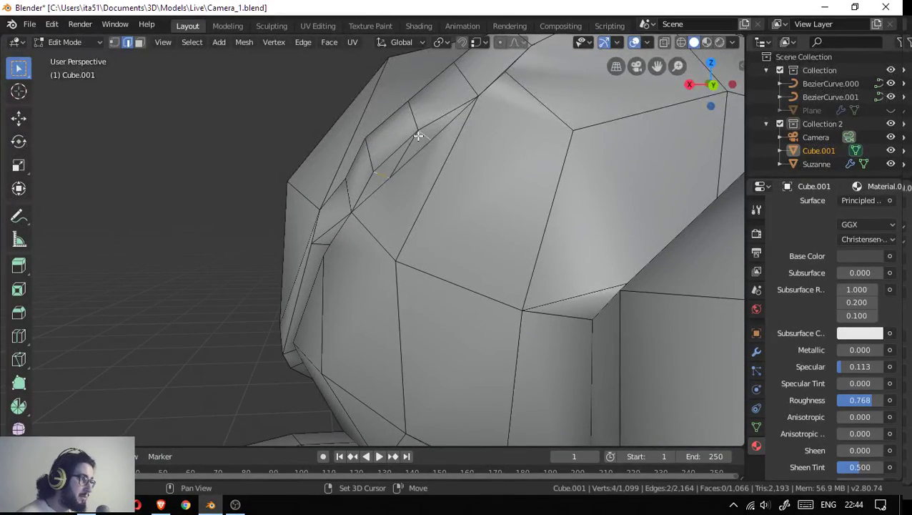
{"action": "key", "text": "x"}
{"action": "left_click", "coordinate": [404, 154]}
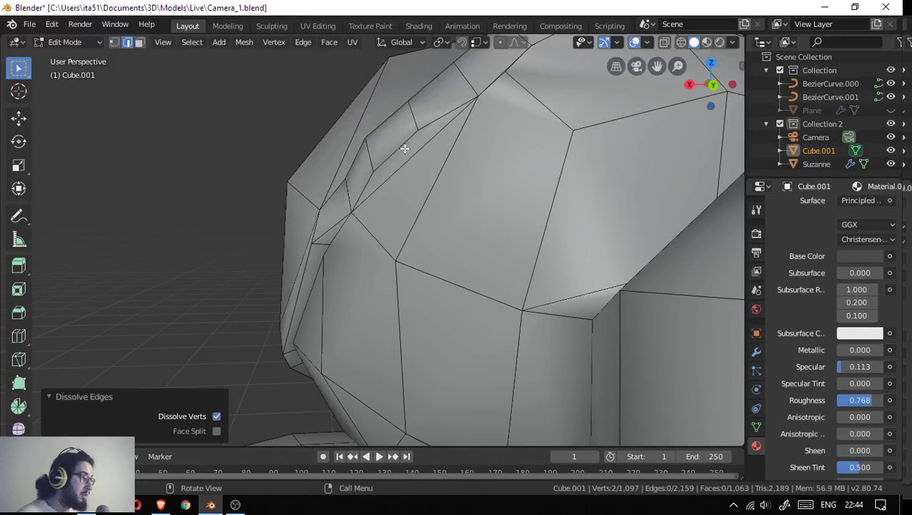
{"action": "left_click_drag", "start_coordinate": [407, 149], "coordinate": [397, 177]}
{"action": "left_click", "coordinate": [404, 173]}
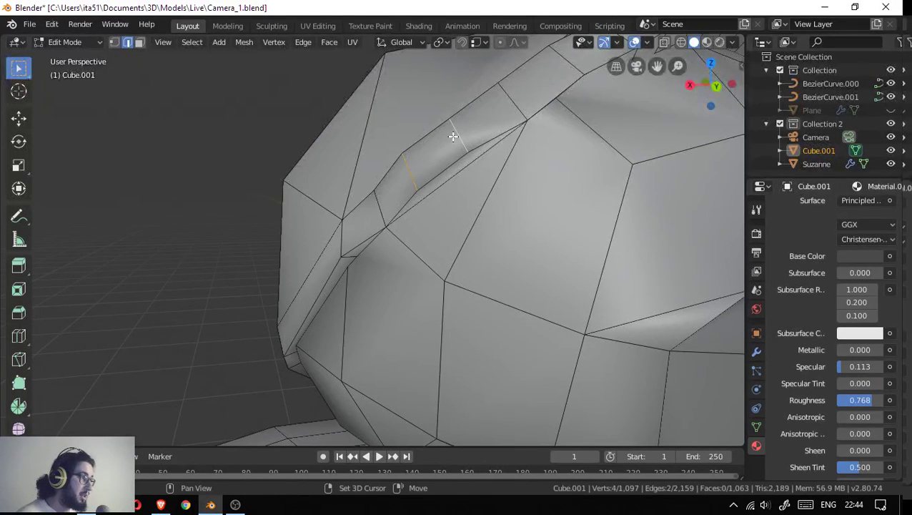
- Dissolve the leftover edge selected near the seam
{"action": "key", "text": "x"}
{"action": "left_click", "coordinate": [432, 152]}
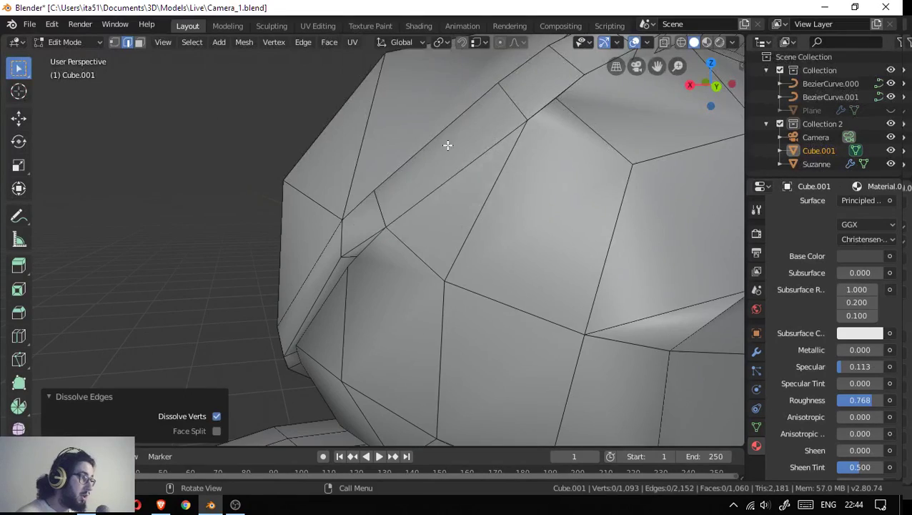
{"action": "left_click_drag", "start_coordinate": [447, 145], "coordinate": [408, 157]}
- Dissolve the long edge crossing the mesh's upper surface
{"action": "left_click_drag", "start_coordinate": [326, 239], "coordinate": [365, 240]}
{"action": "left_click_drag", "start_coordinate": [546, 222], "coordinate": [382, 163]}
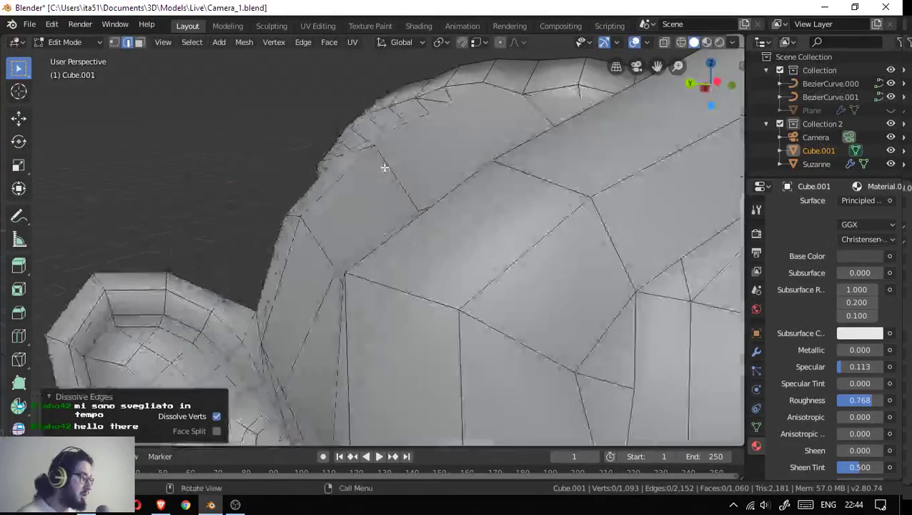
{"action": "left_click_drag", "start_coordinate": [468, 153], "coordinate": [513, 206]}
{"action": "left_click_drag", "start_coordinate": [661, 242], "coordinate": [521, 227]}
{"action": "left_click", "coordinate": [499, 206]}
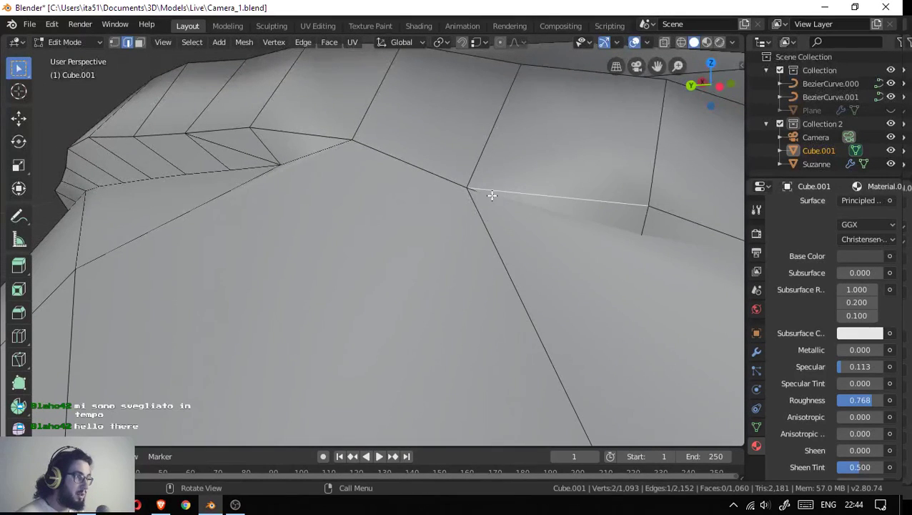
{"action": "left_click", "coordinate": [477, 193]}
{"action": "key", "text": "x"}
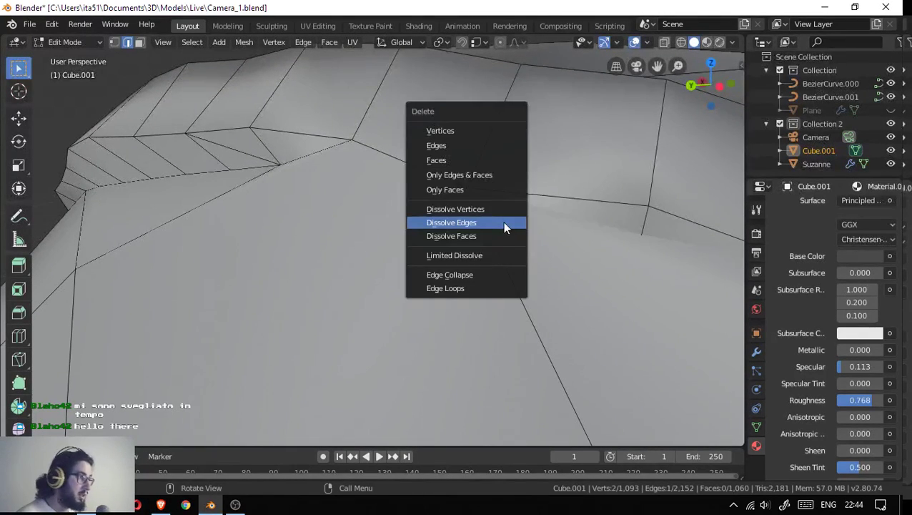
{"action": "left_click", "coordinate": [502, 221]}
- Dissolve the short stray edge along the top ridge
{"action": "scroll", "scroll_direction": "up", "scroll_amount": 3}
{"action": "left_click_drag", "start_coordinate": [580, 245], "coordinate": [531, 234]}
{"action": "left_click_drag", "start_coordinate": [387, 231], "coordinate": [409, 229]}
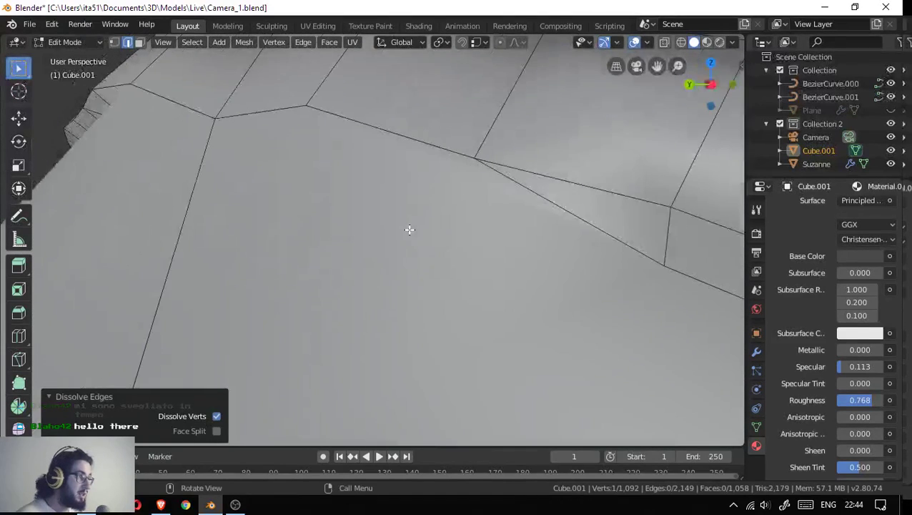
{"action": "scroll", "scroll_direction": "down", "scroll_amount": 3}
{"action": "left_click_drag", "start_coordinate": [509, 236], "coordinate": [448, 248]}
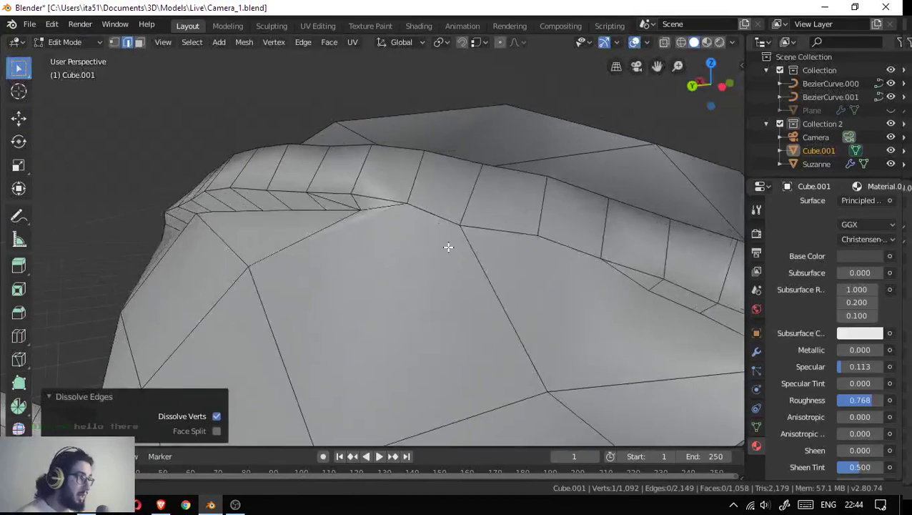
{"action": "left_click", "coordinate": [365, 211]}
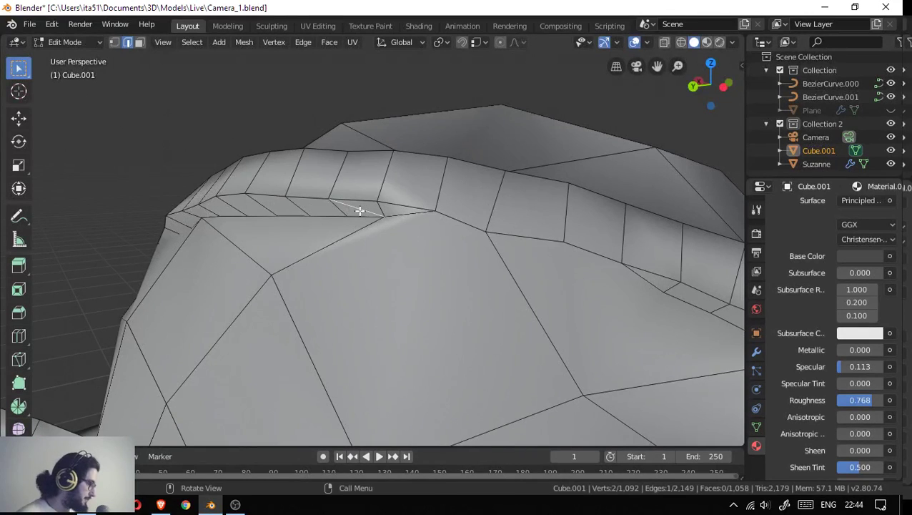
{"action": "key", "text": "x"}
{"action": "left_click", "coordinate": [358, 210]}
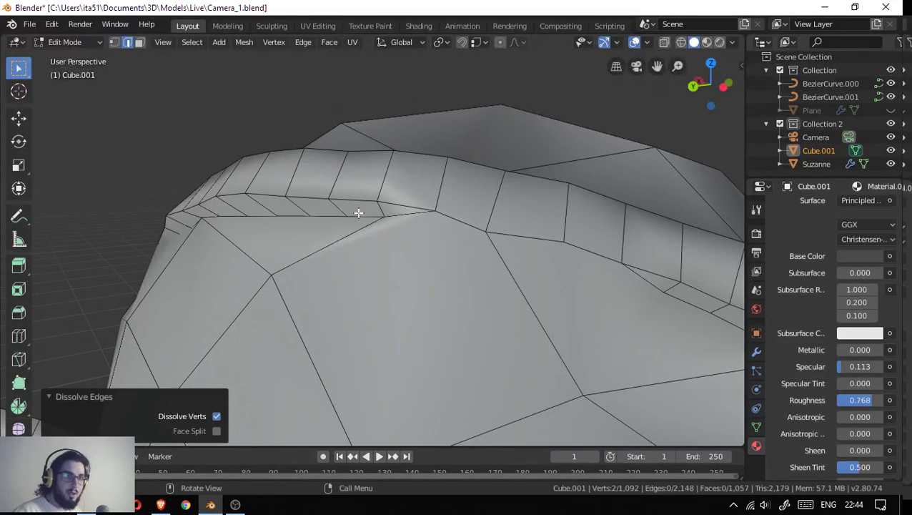
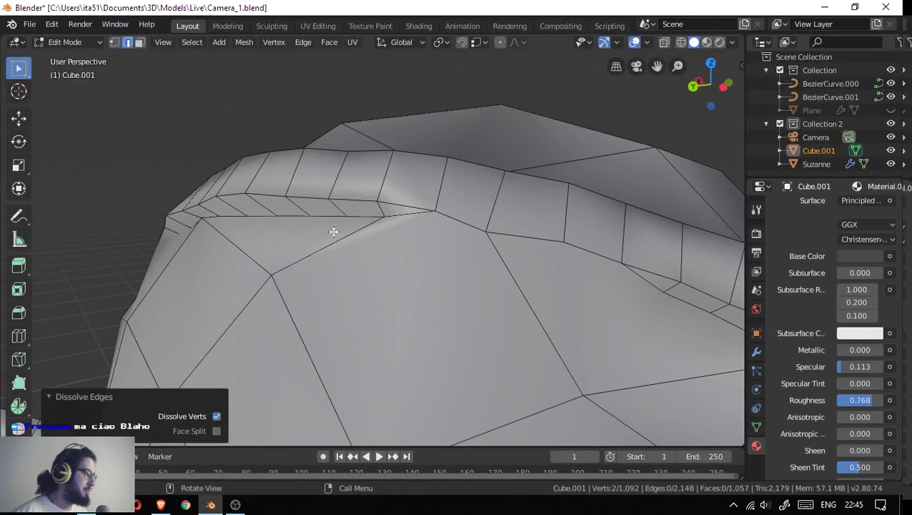
- With X-ray on, dissolve two stray edges on the head surface
{"action": "left_click_drag", "start_coordinate": [297, 196], "coordinate": [395, 201]}
{"action": "scroll", "scroll_direction": "up", "scroll_amount": 3}
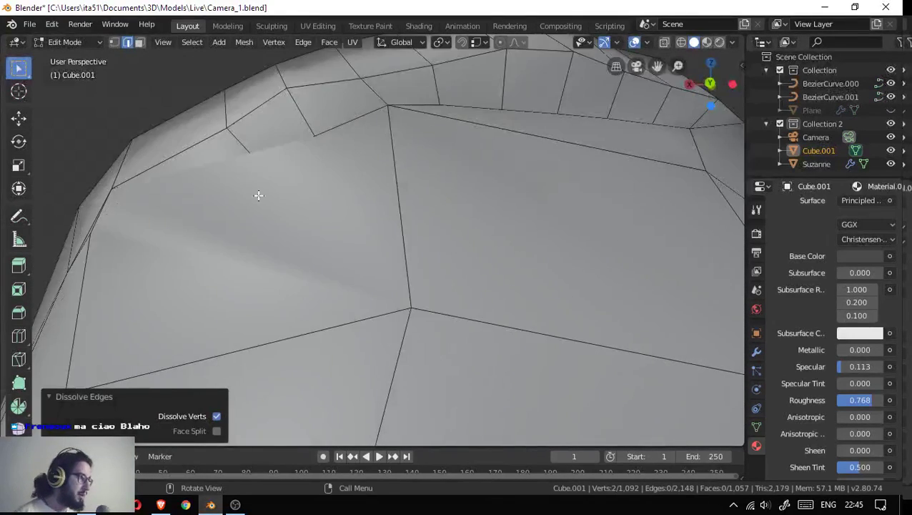
{"action": "left_click_drag", "start_coordinate": [259, 195], "coordinate": [212, 166]}
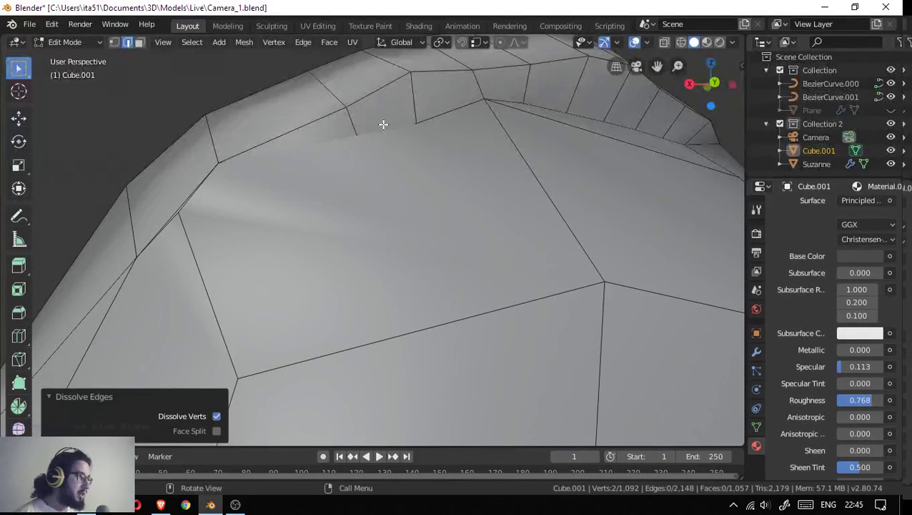
{"action": "left_click", "coordinate": [357, 131]}
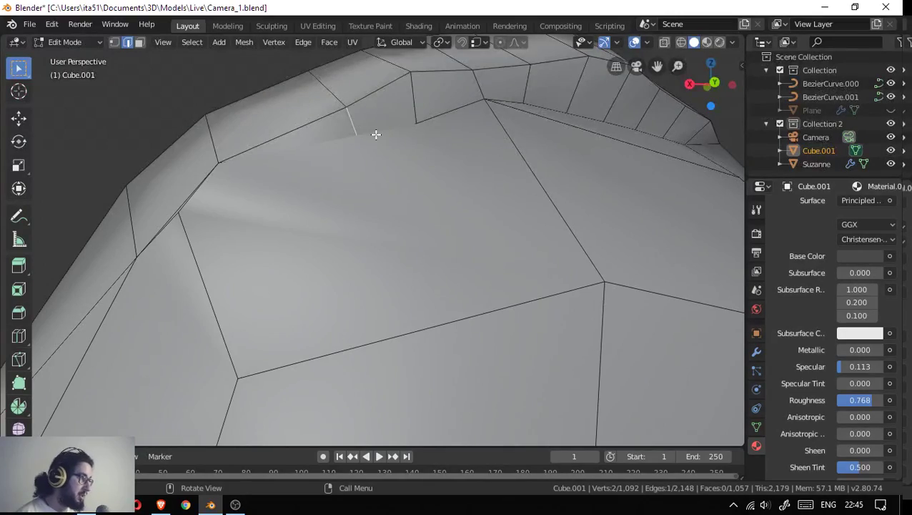
{"action": "left_click", "coordinate": [659, 42]}
{"action": "scroll", "scroll_direction": "down", "scroll_amount": 3}
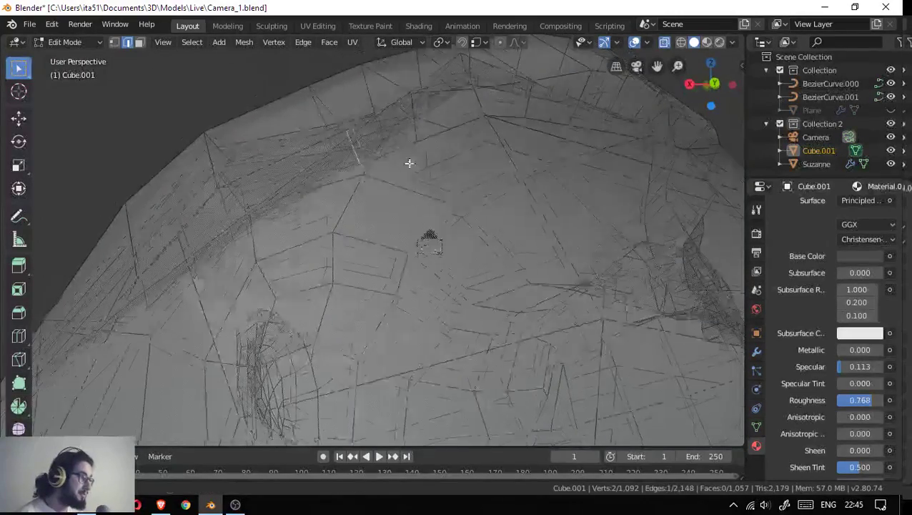
{"action": "left_click_drag", "start_coordinate": [407, 163], "coordinate": [427, 238]}
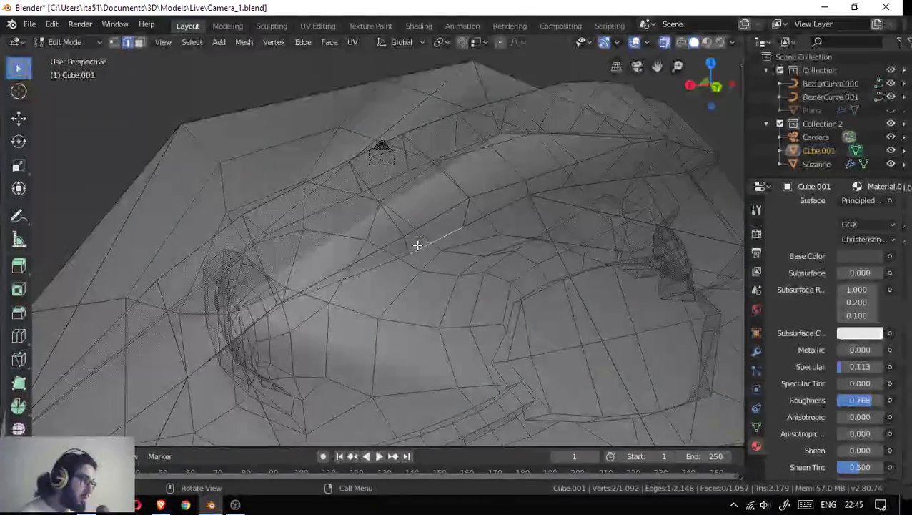
{"action": "left_click", "coordinate": [381, 259]}
{"action": "left_click_drag", "start_coordinate": [382, 258], "coordinate": [375, 241]}
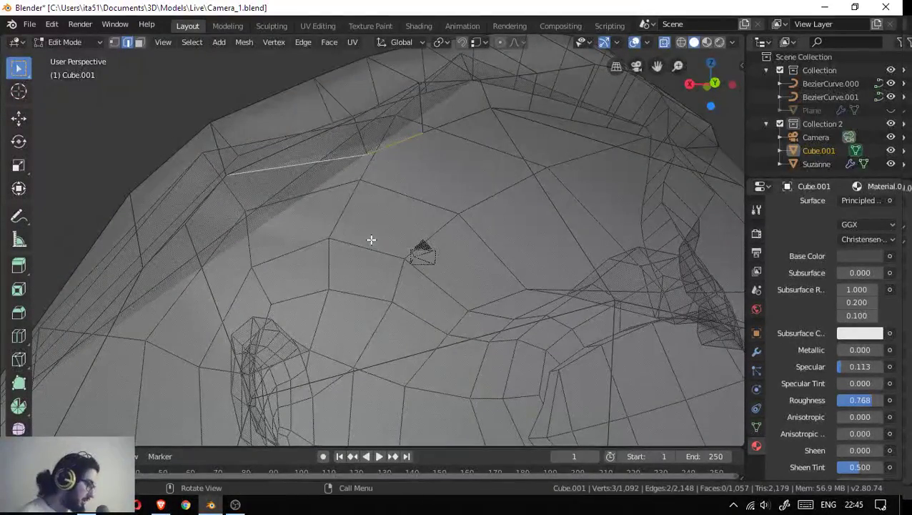
{"action": "key", "text": "x"}
{"action": "left_click", "coordinate": [369, 239]}
- Dissolve another stray edge near the ridge and return to solid shading
{"action": "left_click_drag", "start_coordinate": [398, 203], "coordinate": [406, 145]}
{"action": "left_click", "coordinate": [396, 113]}
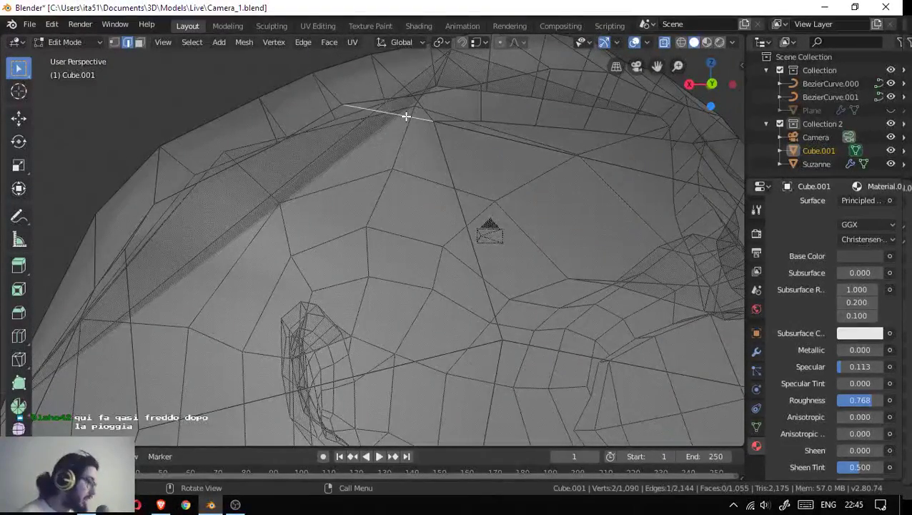
{"action": "key", "text": "x"}
{"action": "left_click", "coordinate": [381, 141]}
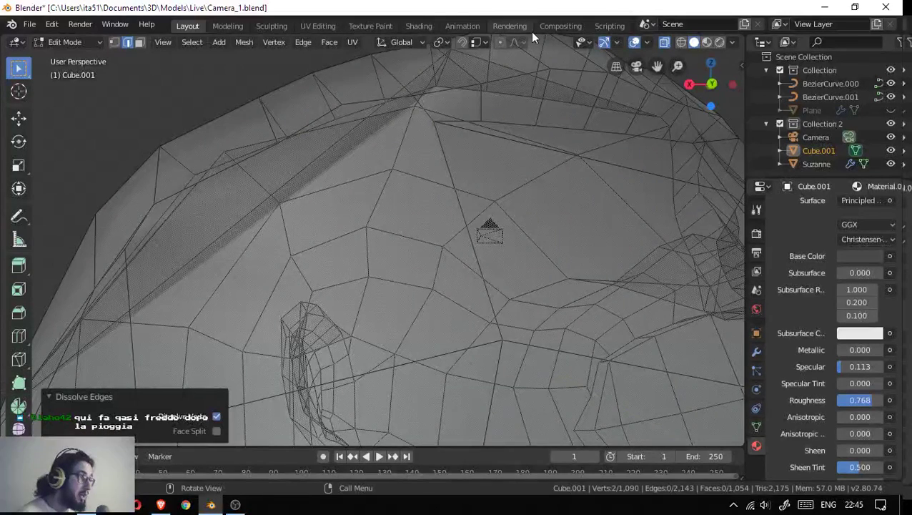
{"action": "left_click", "coordinate": [664, 42]}
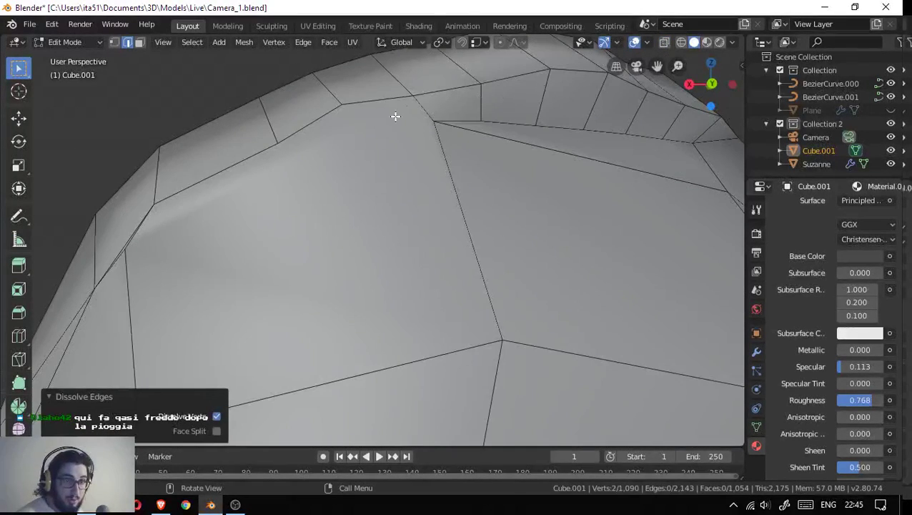
- Dissolve three edges across the ridge band
{"action": "left_click_drag", "start_coordinate": [382, 168], "coordinate": [293, 206]}
{"action": "left_click", "coordinate": [253, 189]}
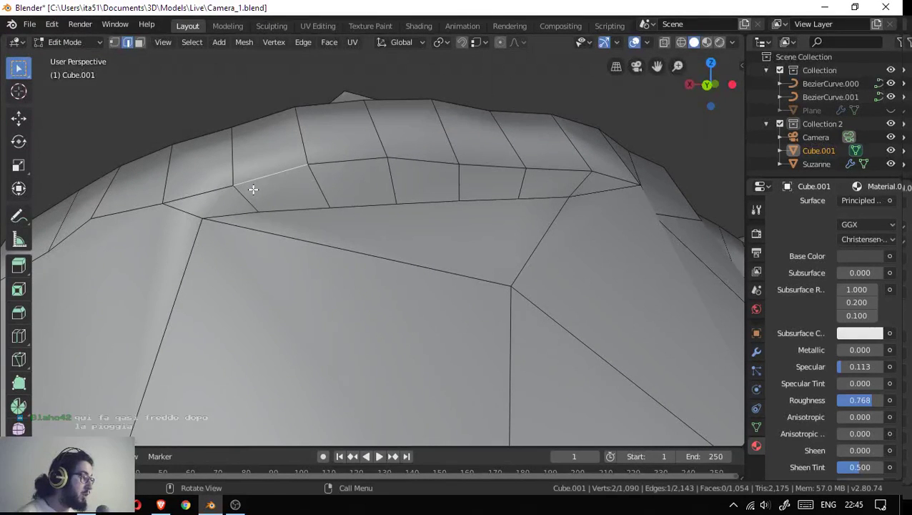
{"action": "left_click", "coordinate": [319, 186]}
{"action": "left_click", "coordinate": [392, 180]}
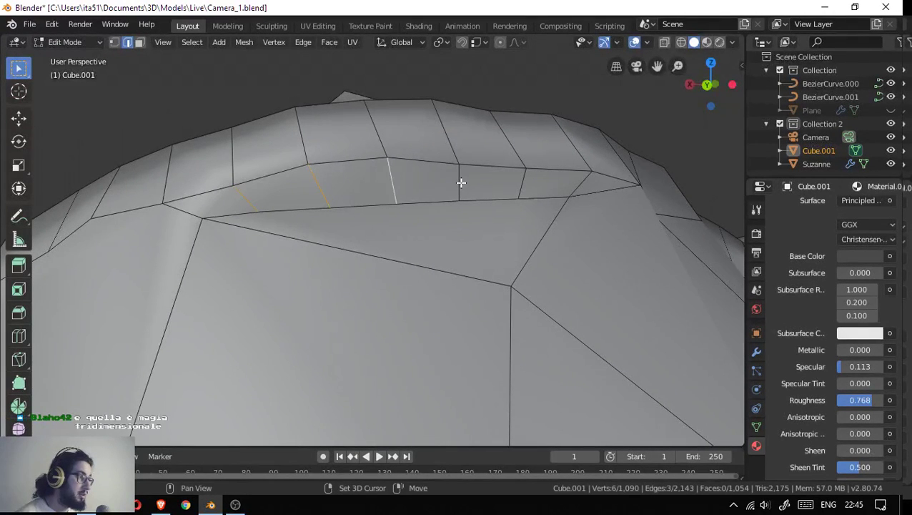
{"action": "key", "text": "x"}
{"action": "left_click", "coordinate": [526, 188]}
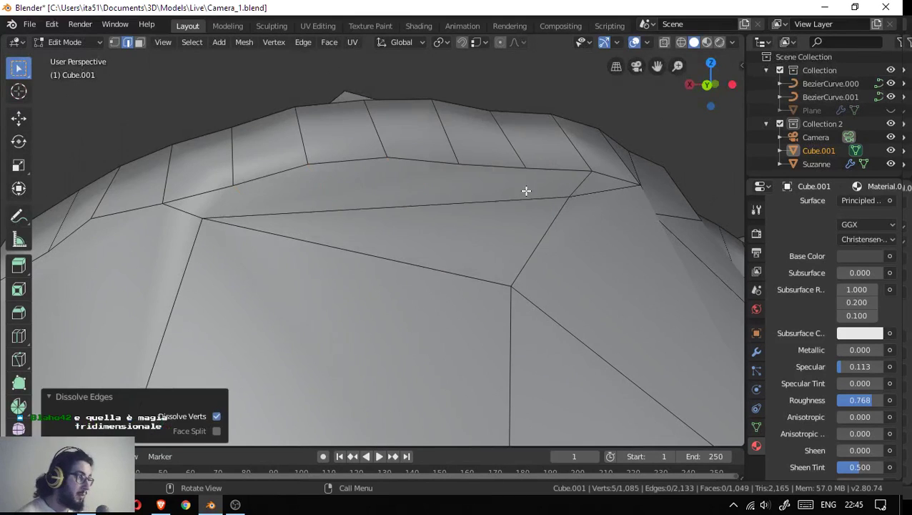
- Dissolve the long edge below the ridge and the remaining ridge cross edges
{"action": "left_click", "coordinate": [397, 207]}
{"action": "left_click_drag", "start_coordinate": [422, 176], "coordinate": [284, 192]}
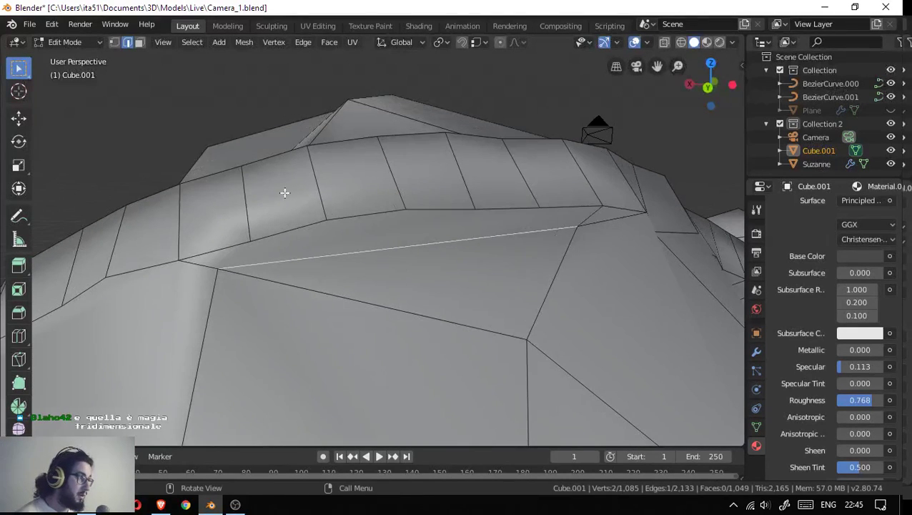
{"action": "left_click", "coordinate": [245, 214]}
{"action": "left_click", "coordinate": [319, 185]}
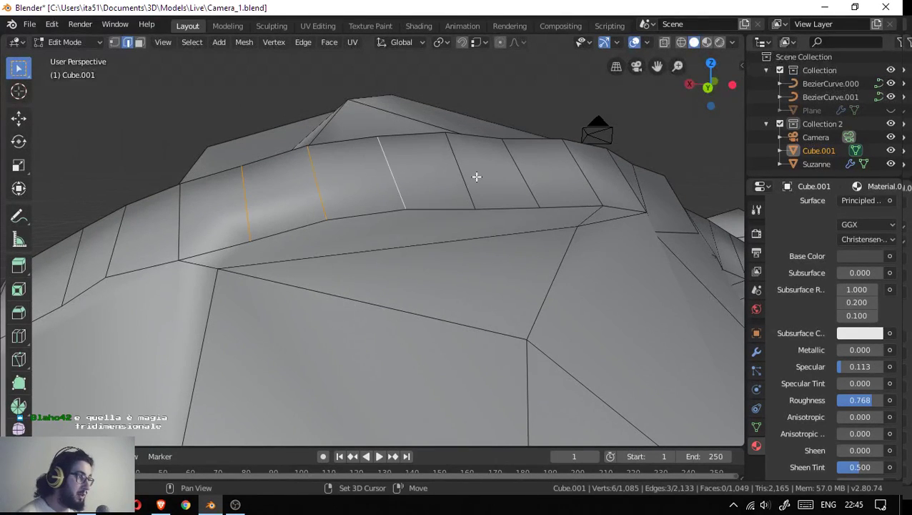
{"action": "left_click", "coordinate": [519, 173]}
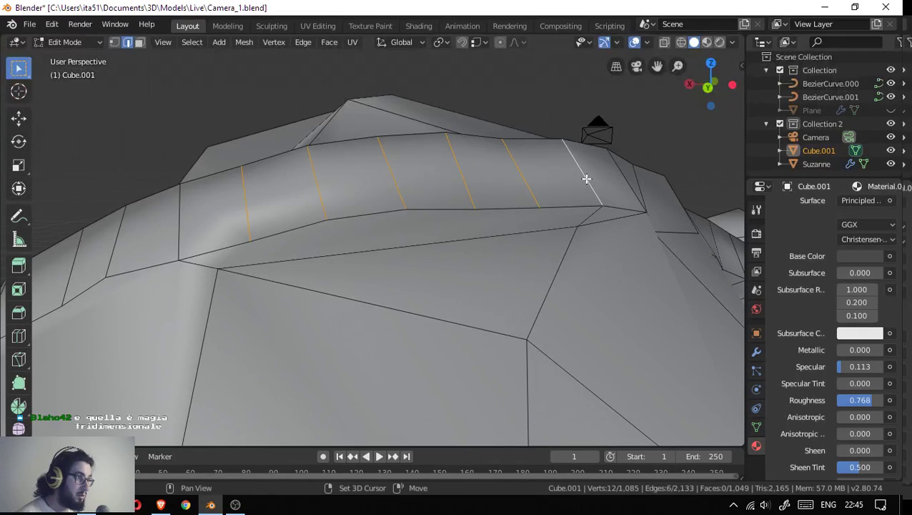
{"action": "key", "text": "x"}
{"action": "left_click", "coordinate": [481, 205]}
- Dissolve two edges along the rim, viewed from below
{"action": "left_click_drag", "start_coordinate": [289, 207], "coordinate": [574, 255]}
{"action": "left_click", "coordinate": [585, 247]}
{"action": "left_click", "coordinate": [557, 274]}
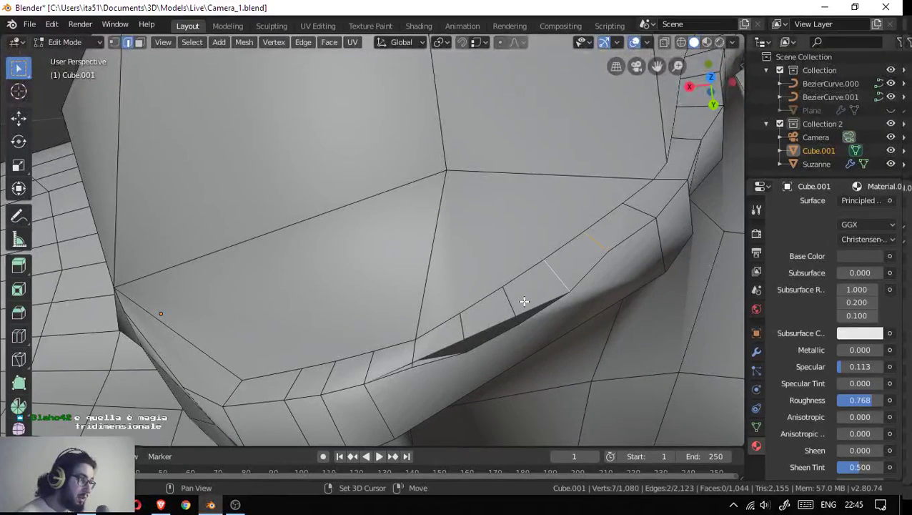
{"action": "key", "text": "x"}
{"action": "left_click", "coordinate": [464, 334]}
{"action": "left_click_drag", "start_coordinate": [513, 274], "coordinate": [486, 287]}
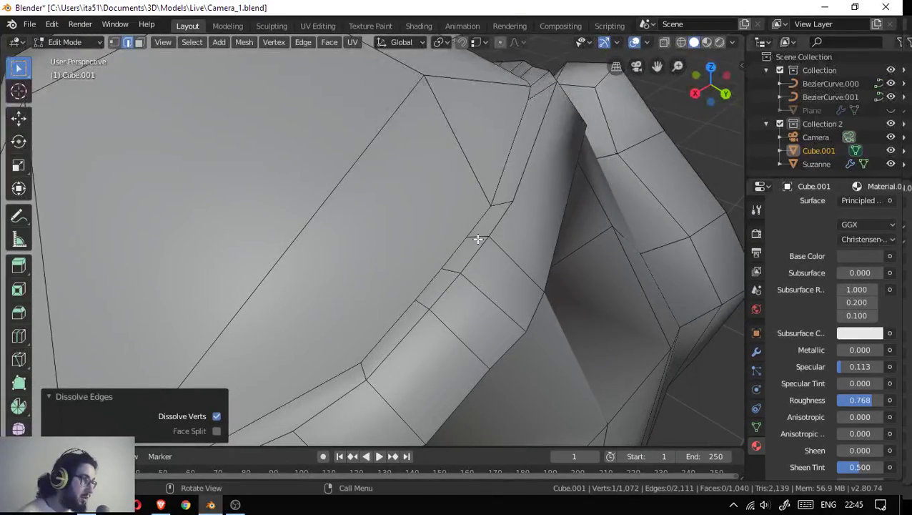
- Merge two neighbouring rim vertices into one at the last selected vertex
{"action": "key", "text": "1"}
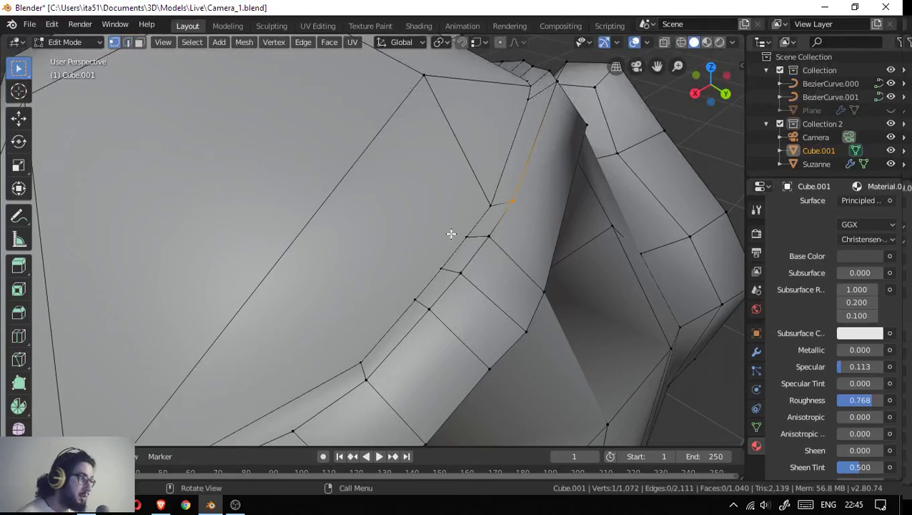
{"action": "left_click", "coordinate": [468, 234]}
{"action": "left_click", "coordinate": [490, 205]}
{"action": "key", "text": "m"}
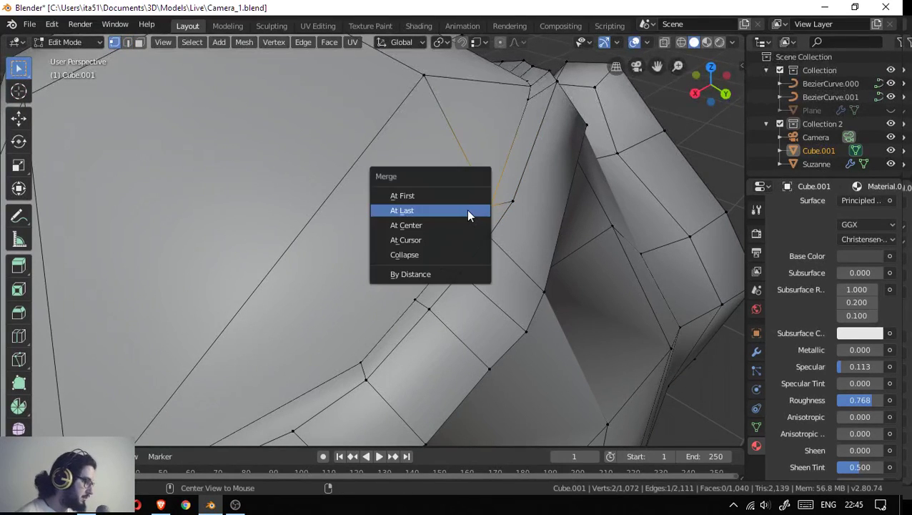
{"action": "left_click", "coordinate": [466, 209]}
- Dissolve a short edge on the rim
{"action": "left_click", "coordinate": [444, 269]}
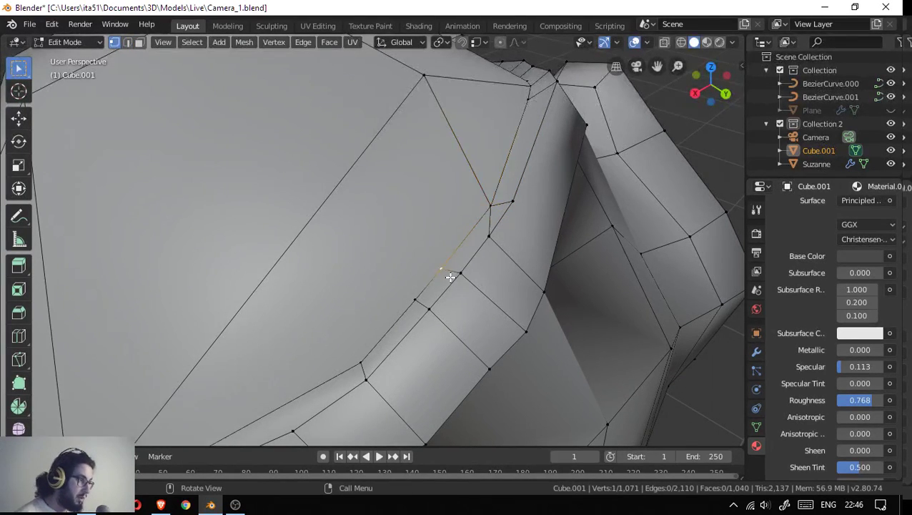
{"action": "key", "text": "2"}
{"action": "left_click", "coordinate": [452, 271]}
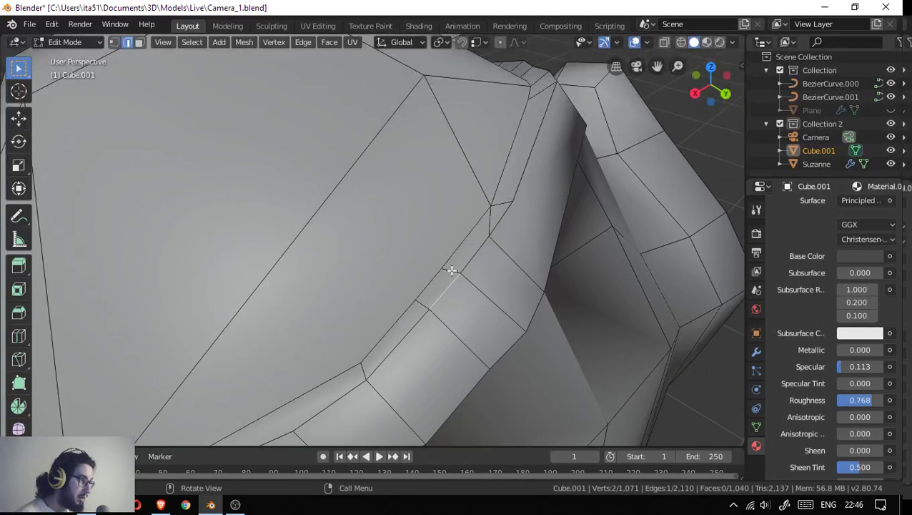
{"action": "left_click", "coordinate": [452, 270]}
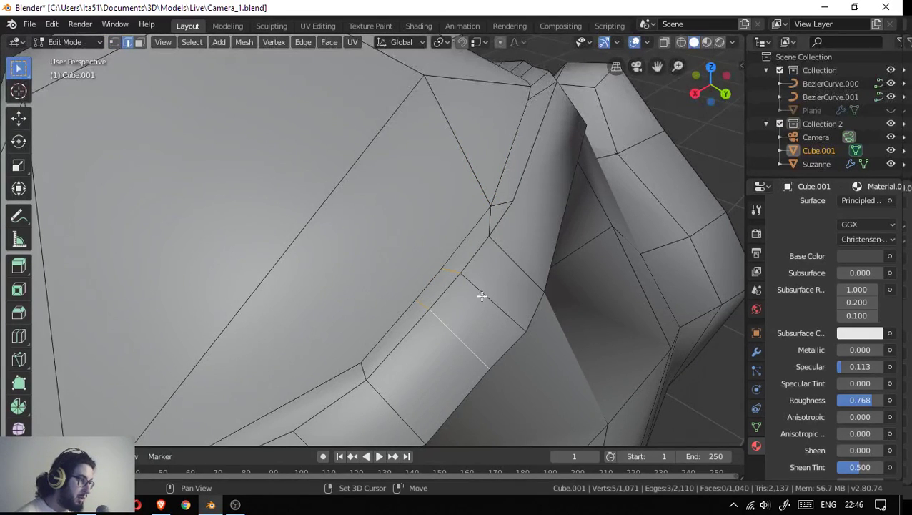
{"action": "key", "text": "x"}
{"action": "left_click", "coordinate": [478, 293]}
- Box-select the vertices bunched at a corner and merge them at center
{"action": "left_click_drag", "start_coordinate": [477, 293], "coordinate": [400, 255]}
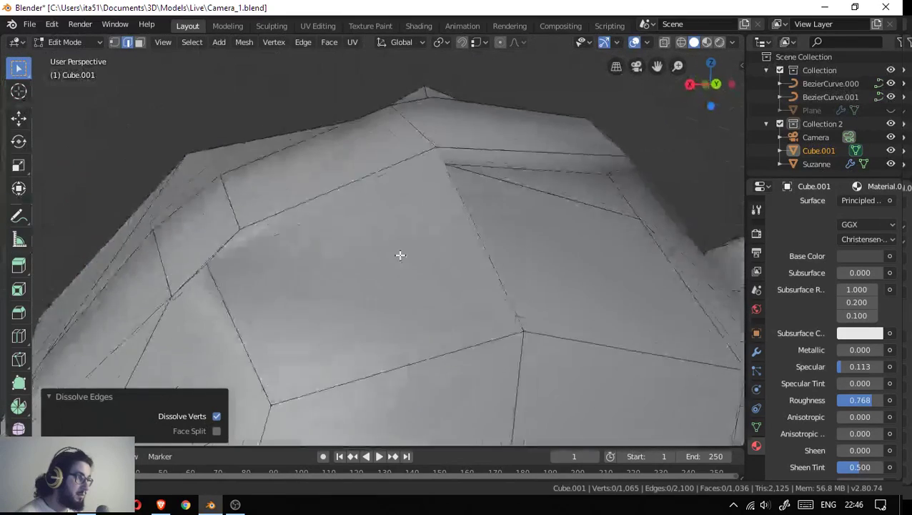
{"action": "scroll", "scroll_direction": "down", "scroll_amount": 3}
{"action": "left_click_drag", "start_coordinate": [426, 142], "coordinate": [342, 188]}
{"action": "left_click_drag", "start_coordinate": [316, 218], "coordinate": [330, 218]}
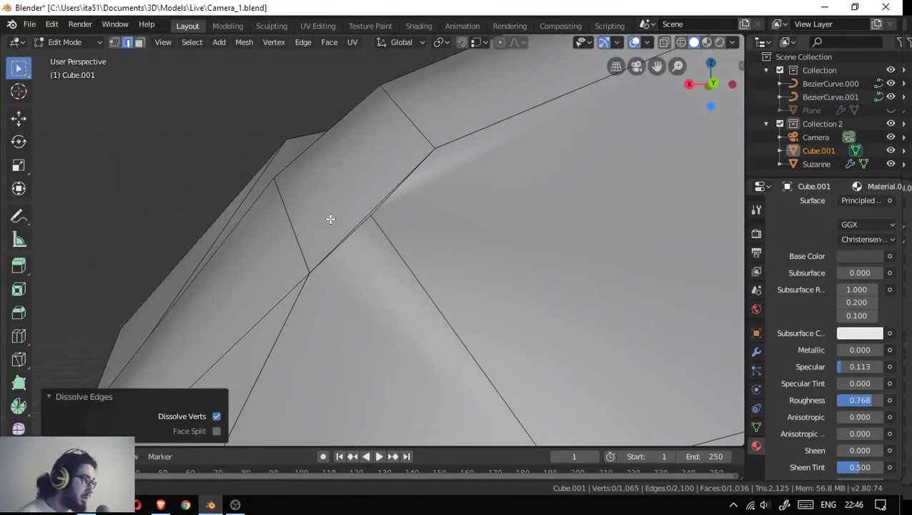
{"action": "key", "text": "1"}
{"action": "left_click_drag", "start_coordinate": [456, 136], "coordinate": [297, 306]}
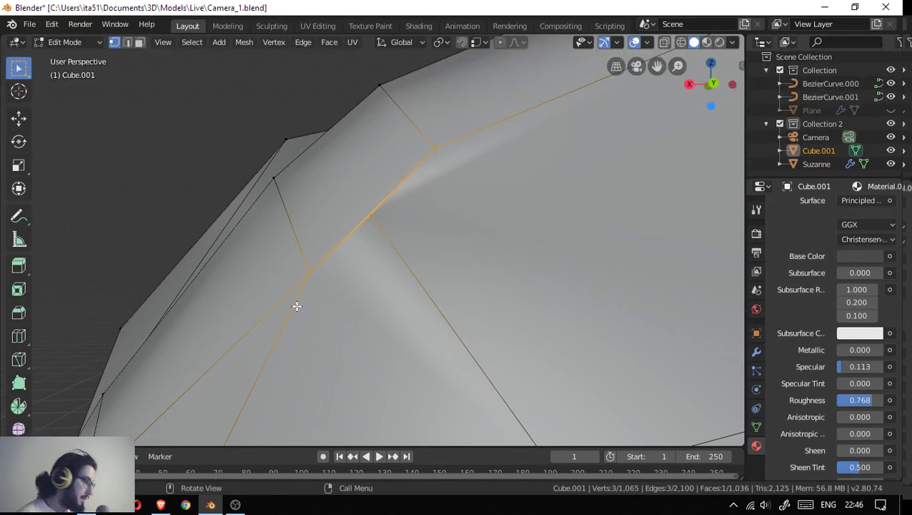
{"action": "key", "text": "m"}
{"action": "left_click", "coordinate": [299, 309]}
- Merge two more close vertex pairs at their center
{"action": "left_click_drag", "start_coordinate": [422, 177], "coordinate": [451, 230]}
{"action": "left_click_drag", "start_coordinate": [384, 241], "coordinate": [403, 218]}
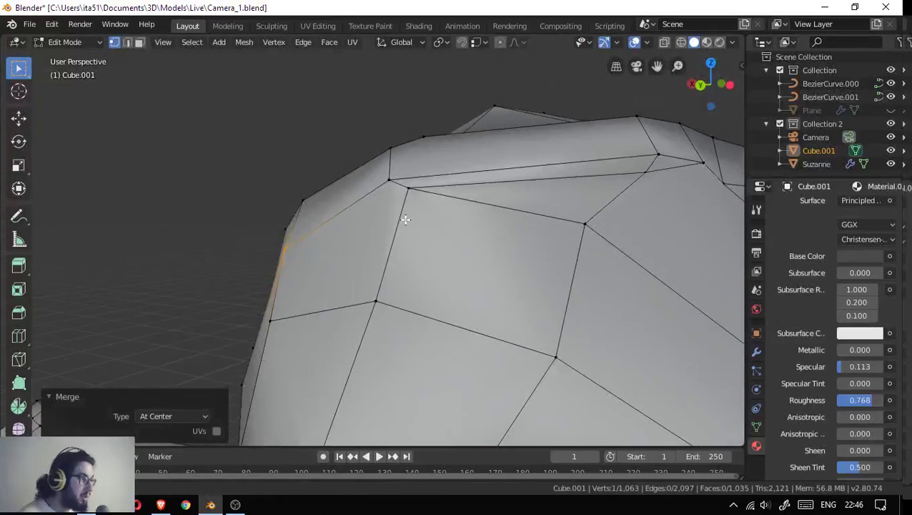
{"action": "left_click", "coordinate": [433, 212]}
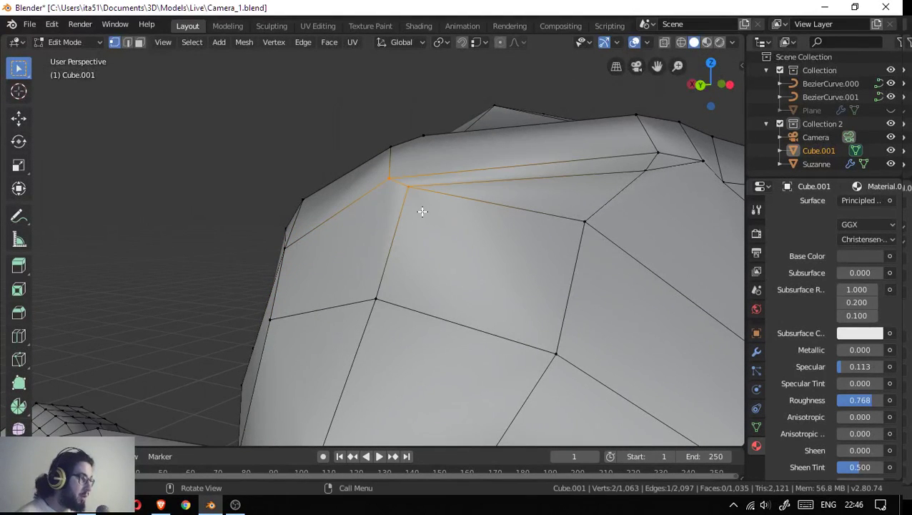
{"action": "key", "text": "m"}
{"action": "left_click", "coordinate": [420, 213]}
{"action": "left_click_drag", "start_coordinate": [420, 213], "coordinate": [542, 206]}
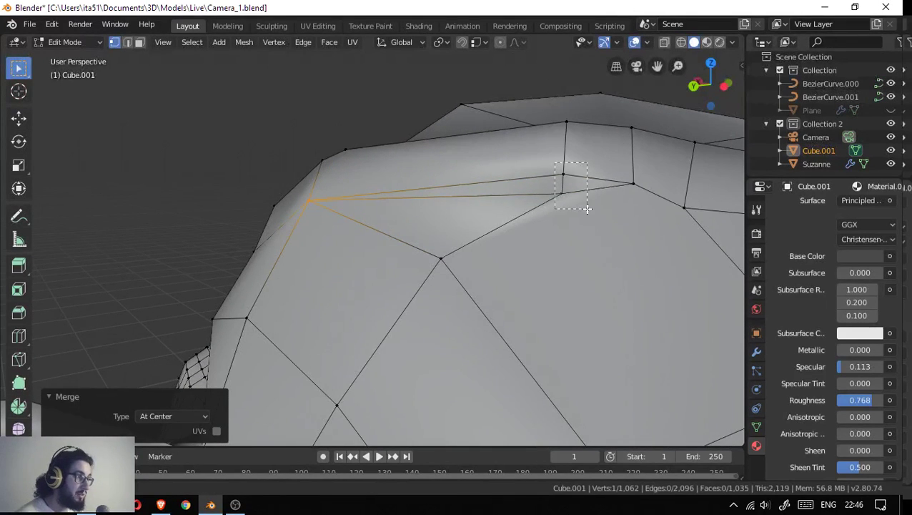
{"action": "left_click", "coordinate": [573, 211]}
{"action": "key", "text": "m"}
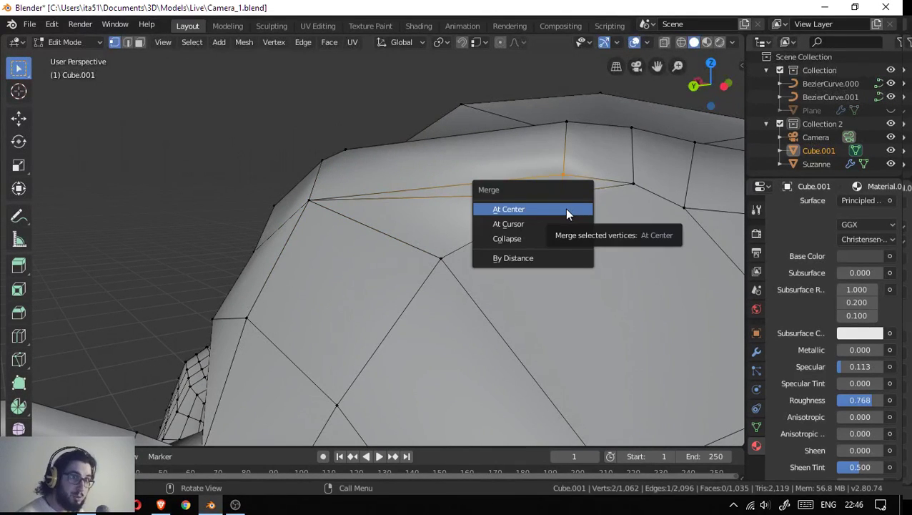
{"action": "left_click", "coordinate": [566, 210]}
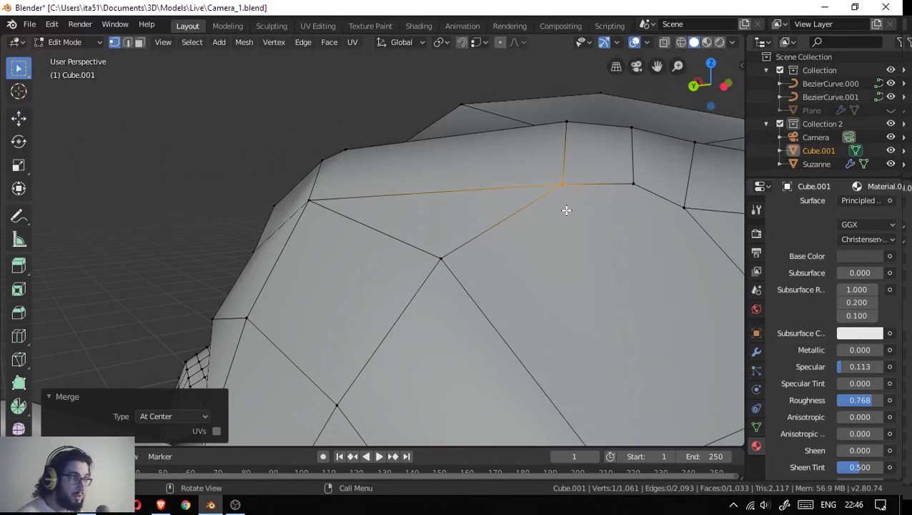
{"action": "left_click_drag", "start_coordinate": [566, 210], "coordinate": [411, 228]}
{"action": "left_click", "coordinate": [402, 203]}
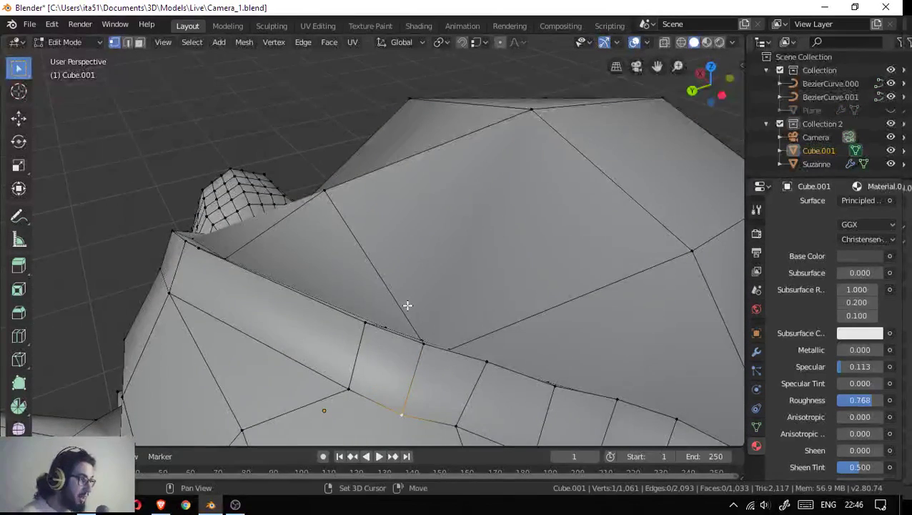
- Dissolve the stray edge in edge select mode
{"action": "left_click_drag", "start_coordinate": [407, 306], "coordinate": [170, 244]}
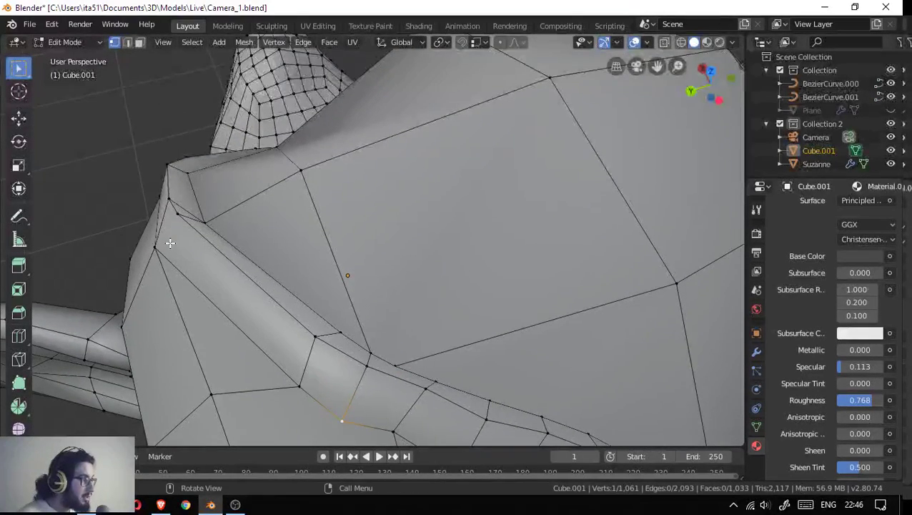
{"action": "key", "text": "2"}
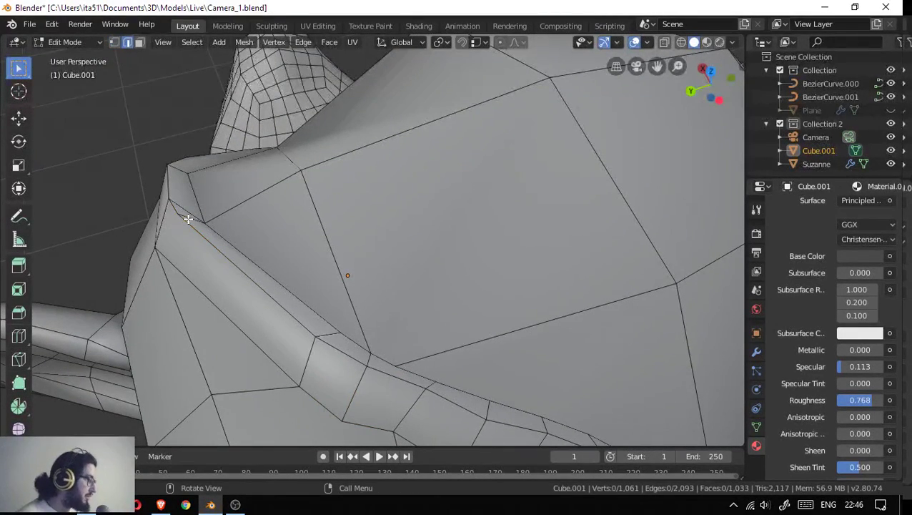
{"action": "key", "text": "x"}
{"action": "left_click", "coordinate": [205, 232]}
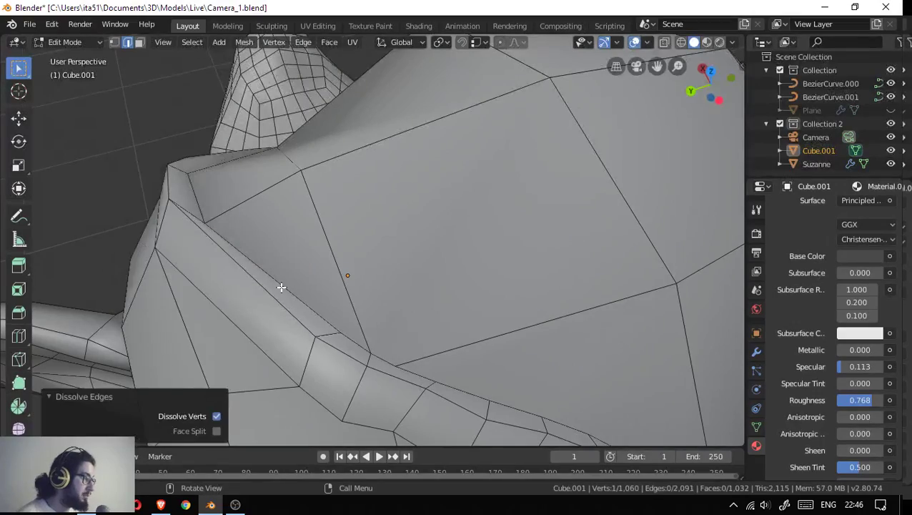
- Merge a close vertex pair and the vertices around a tiny face at center
{"action": "left_click_drag", "start_coordinate": [297, 312], "coordinate": [346, 342]}
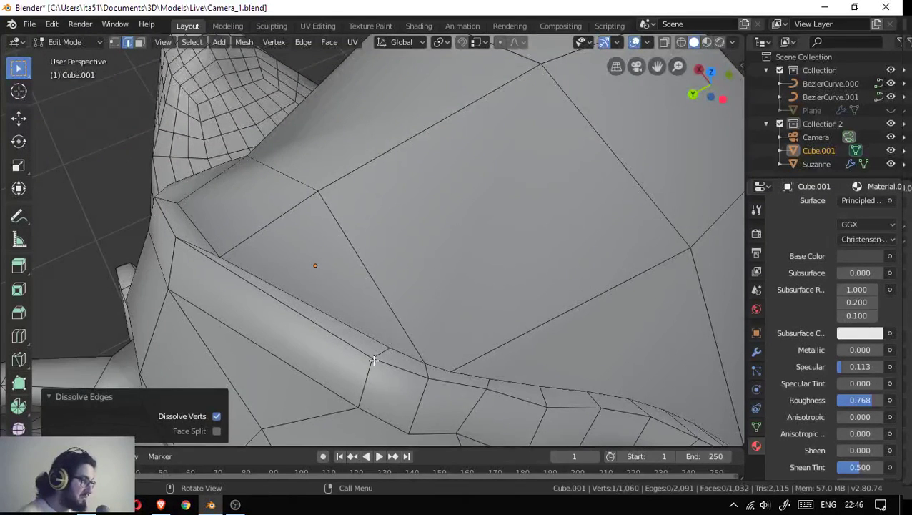
{"action": "key", "text": "1"}
{"action": "left_click", "coordinate": [373, 359]}
{"action": "left_click", "coordinate": [423, 376]}
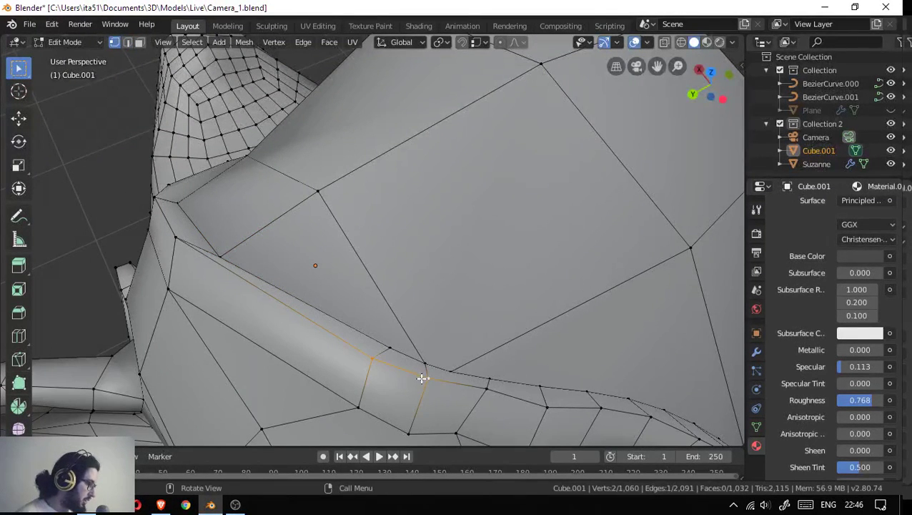
{"action": "key", "text": "m"}
{"action": "left_click", "coordinate": [419, 377]}
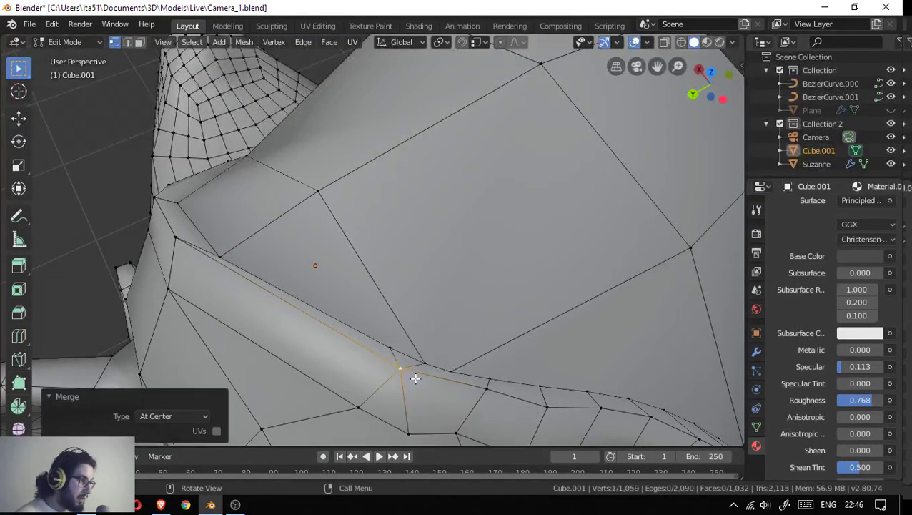
{"action": "left_click", "coordinate": [428, 369]}
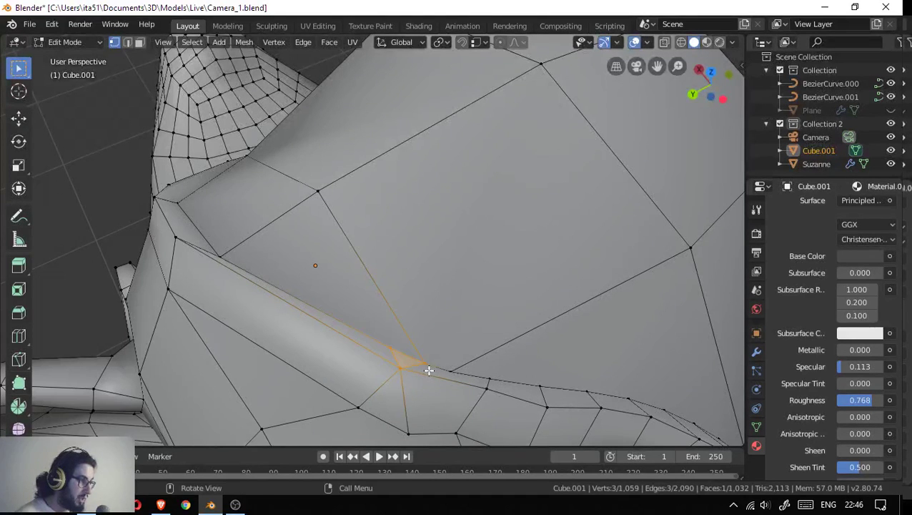
{"action": "left_click_drag", "start_coordinate": [387, 336], "coordinate": [428, 362]}
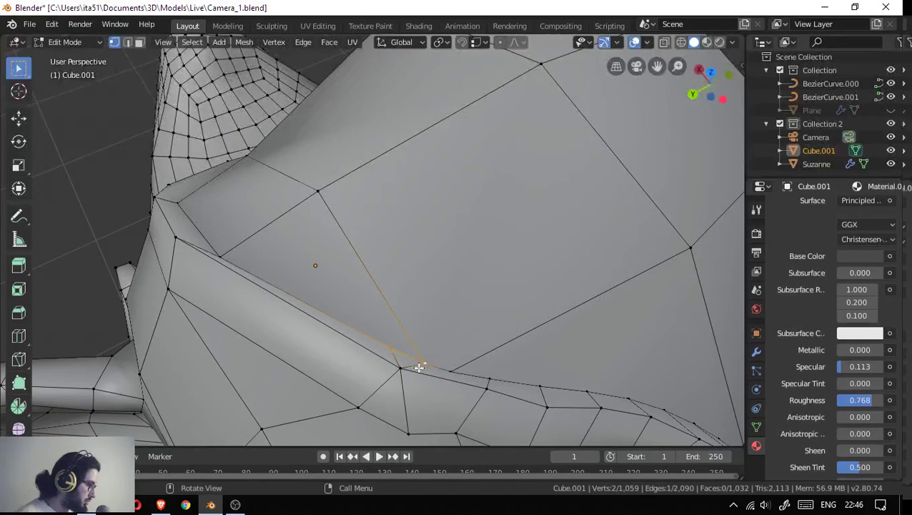
{"action": "key", "text": "m"}
{"action": "left_click", "coordinate": [418, 366]}
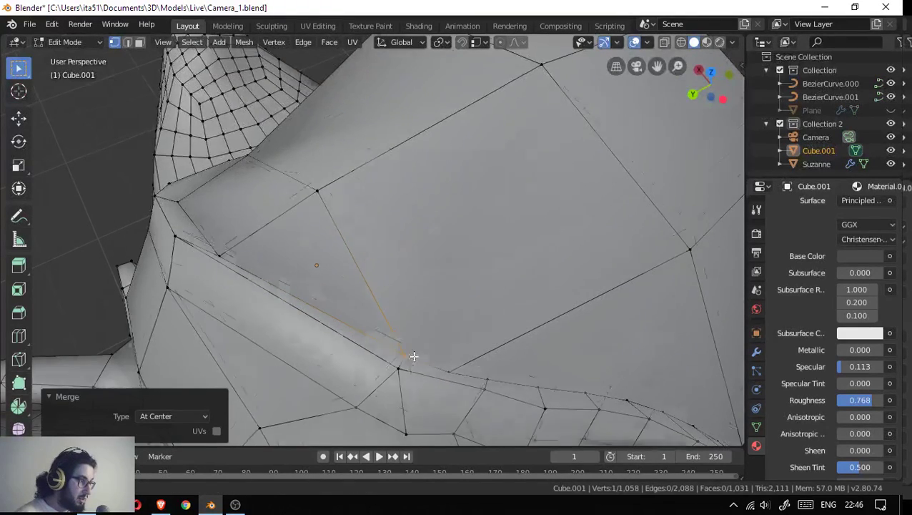
- Merge another vertex pair at center and reposition a vertex with G
{"action": "scroll", "scroll_direction": "down", "scroll_amount": 3}
{"action": "left_click", "coordinate": [450, 221]}
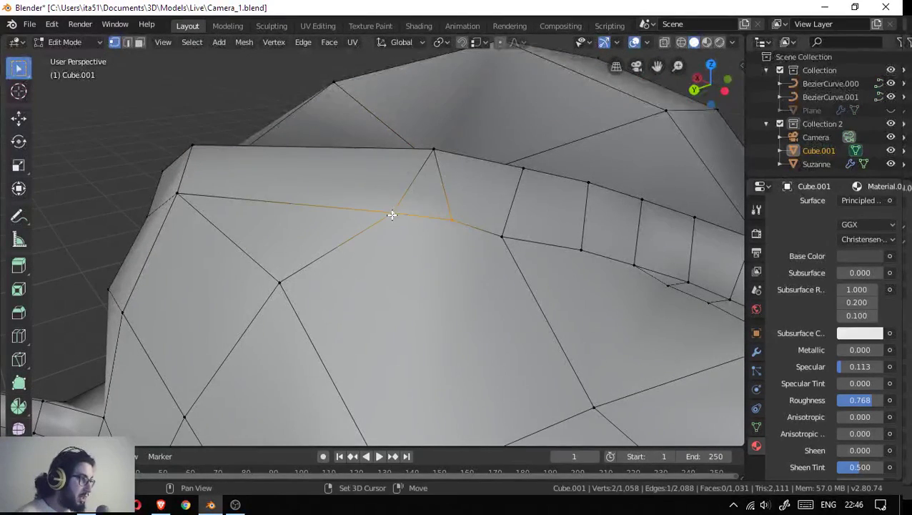
{"action": "key", "text": "m"}
{"action": "left_click", "coordinate": [395, 248]}
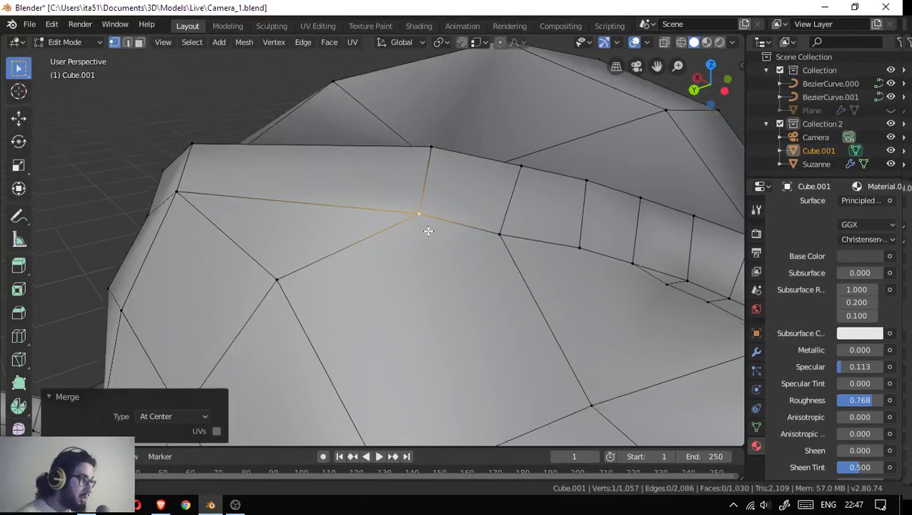
{"action": "left_click_drag", "start_coordinate": [428, 231], "coordinate": [527, 292]}
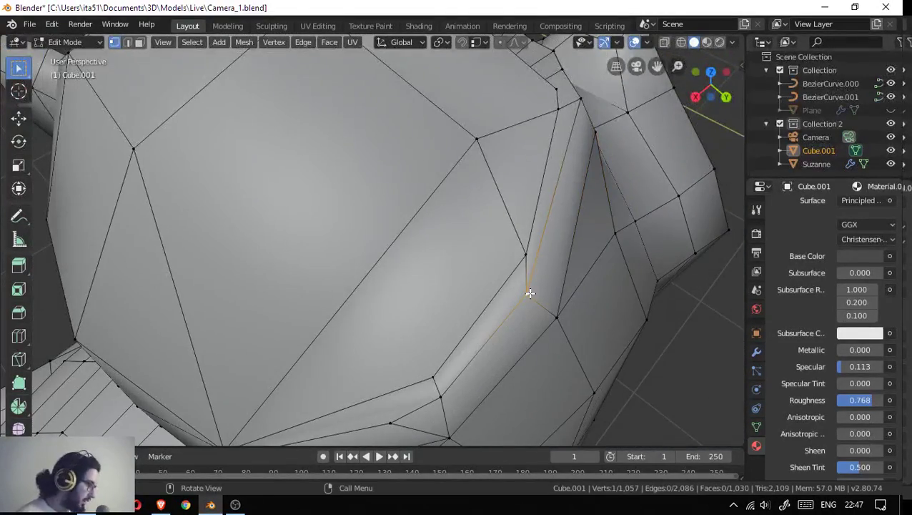
{"action": "key", "text": "g"}
{"action": "left_click", "coordinate": [541, 261]}
- Collapse a short edge by merging its ends at center, then move the merged vertex
{"action": "left_click_drag", "start_coordinate": [542, 261], "coordinate": [419, 283]}
{"action": "left_click", "coordinate": [488, 250]}
{"action": "left_click", "coordinate": [526, 211]}
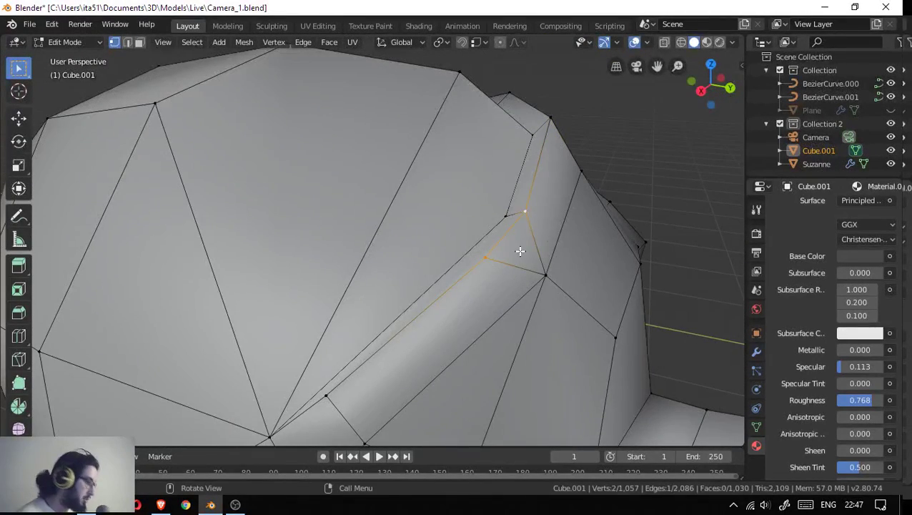
{"action": "key", "text": "m"}
{"action": "left_click", "coordinate": [518, 251]}
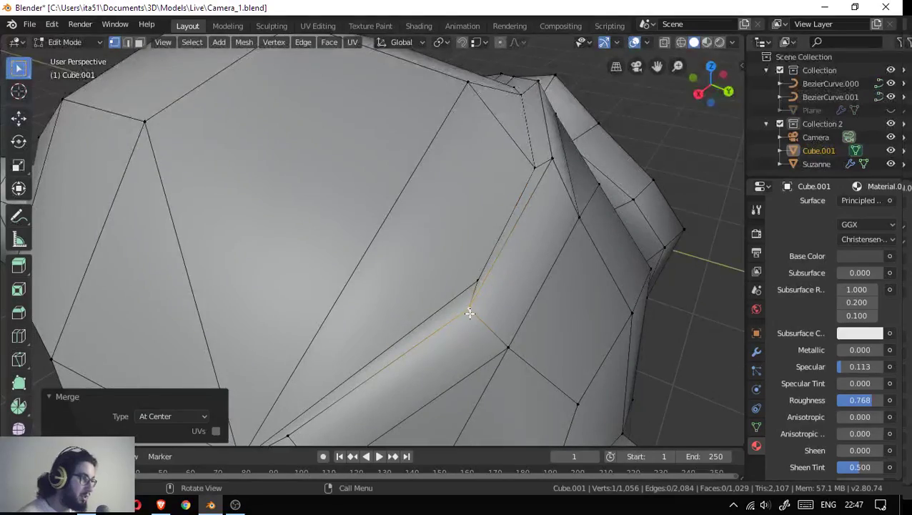
{"action": "left_click", "coordinate": [470, 306]}
{"action": "key", "text": "g"}
{"action": "left_click", "coordinate": [493, 297]}
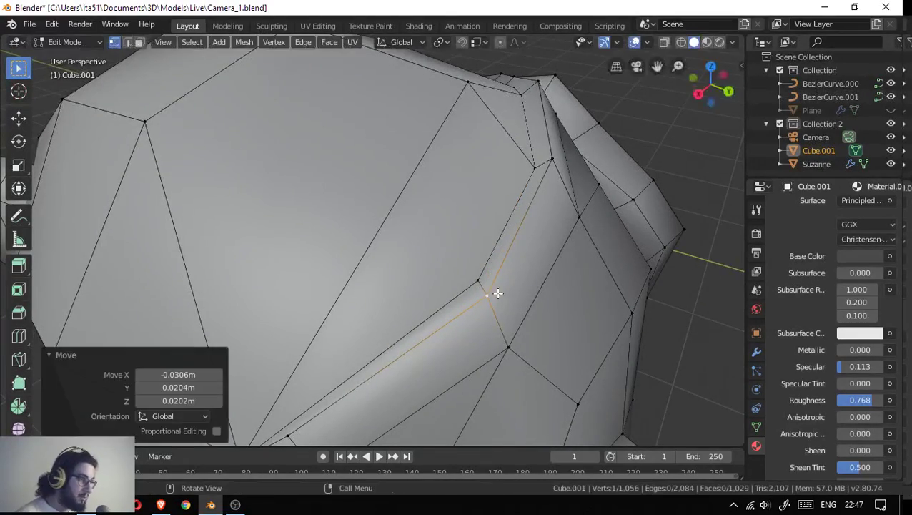
- Merge a vertex pair near the ridge onto the last selected vertex
{"action": "left_click_drag", "start_coordinate": [525, 235], "coordinate": [266, 300]}
{"action": "left_click", "coordinate": [265, 303]}
{"action": "left_click", "coordinate": [245, 317]}
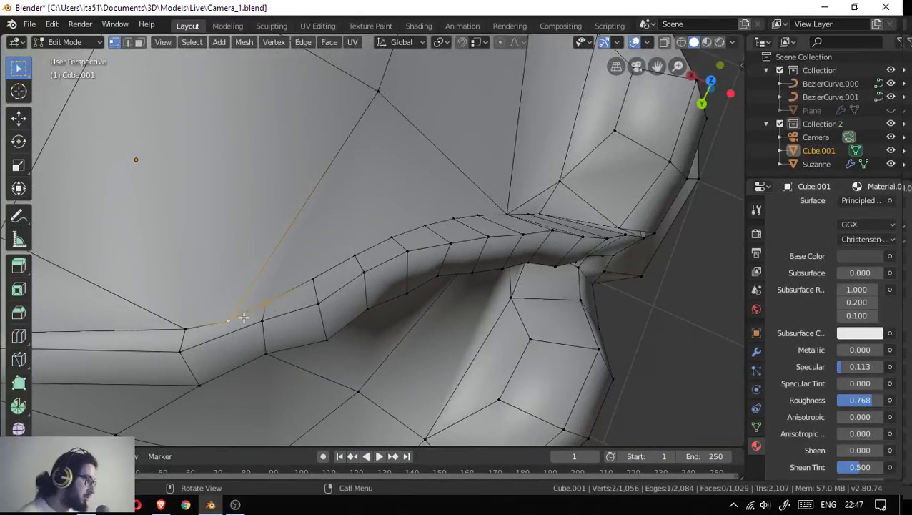
{"action": "key", "text": "m"}
{"action": "left_click", "coordinate": [244, 303]}
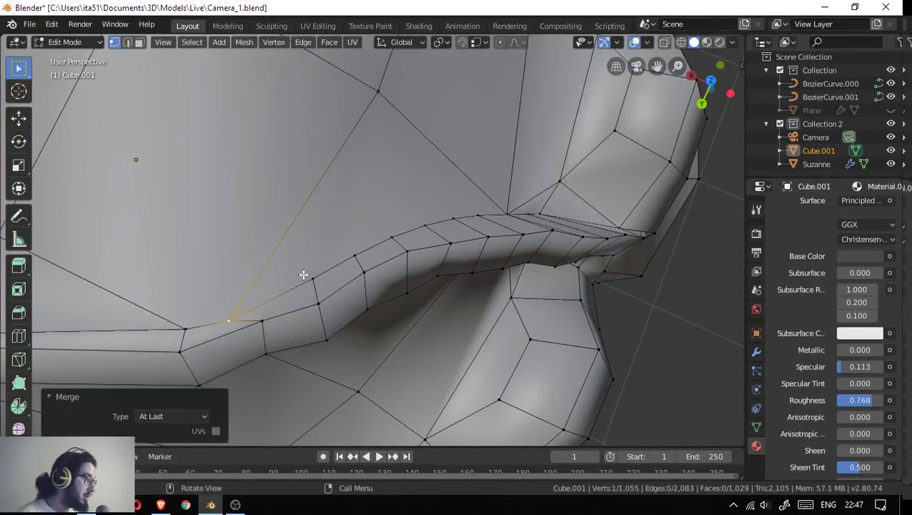
{"action": "left_click_drag", "start_coordinate": [301, 272], "coordinate": [308, 212]}
{"action": "left_click", "coordinate": [311, 132]}
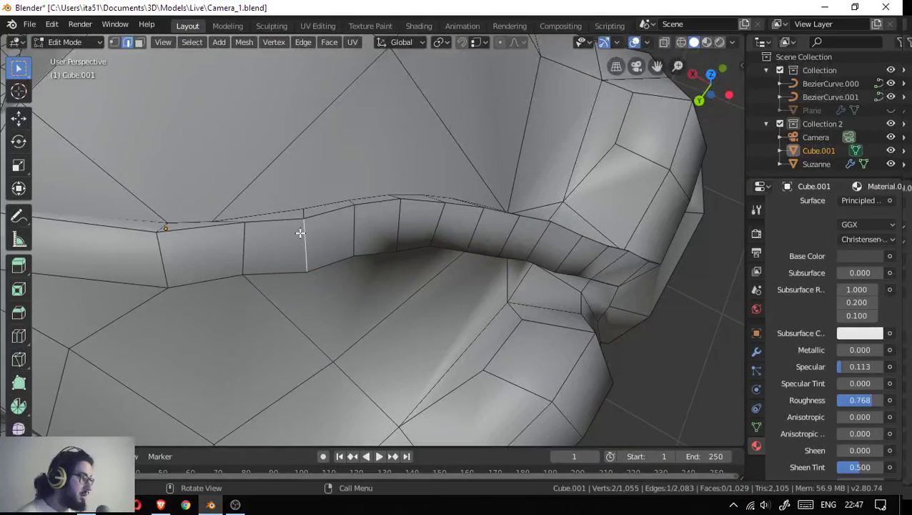
- Dissolve the selected ridge edges
{"action": "left_click", "coordinate": [304, 213]}
{"action": "key", "text": "z"}
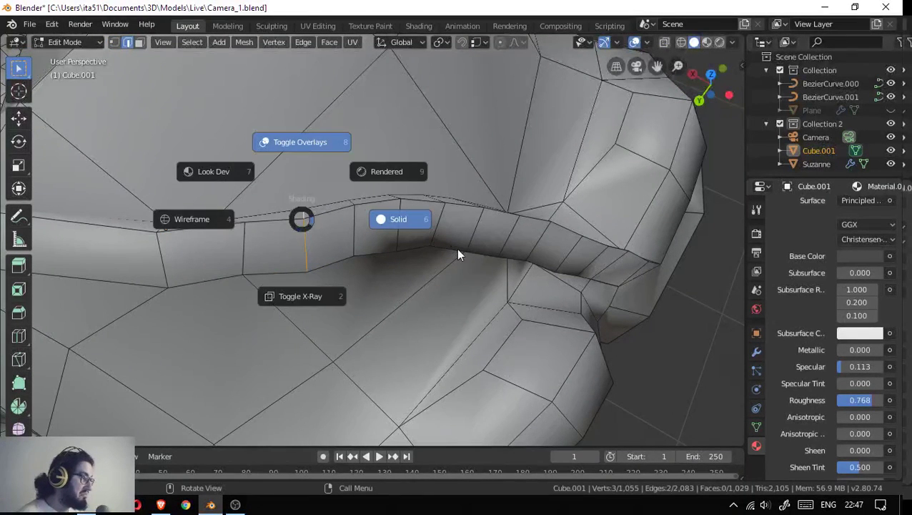
{"action": "key", "text": "Escape"}
{"action": "key", "text": "x"}
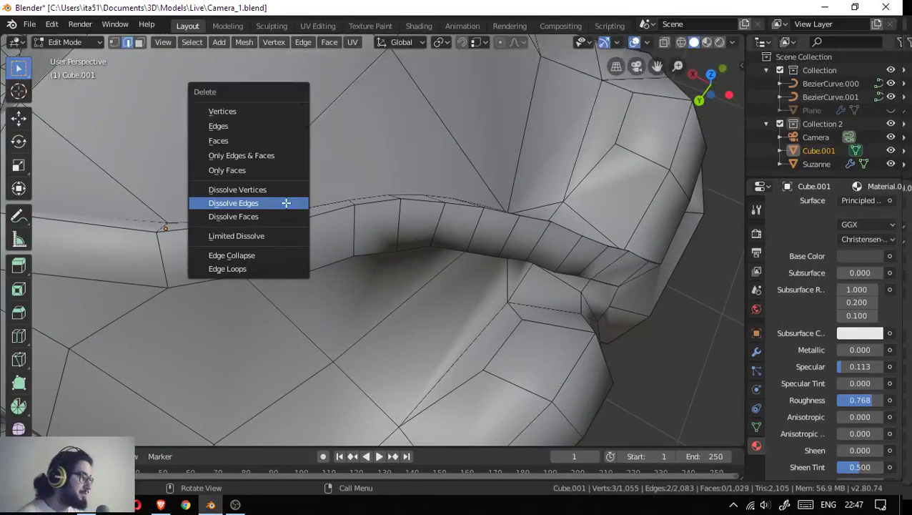
{"action": "left_click", "coordinate": [285, 202]}
- Dissolve the cross edges across the strip
{"action": "left_click_drag", "start_coordinate": [352, 228], "coordinate": [333, 234]}
{"action": "left_click", "coordinate": [341, 212]}
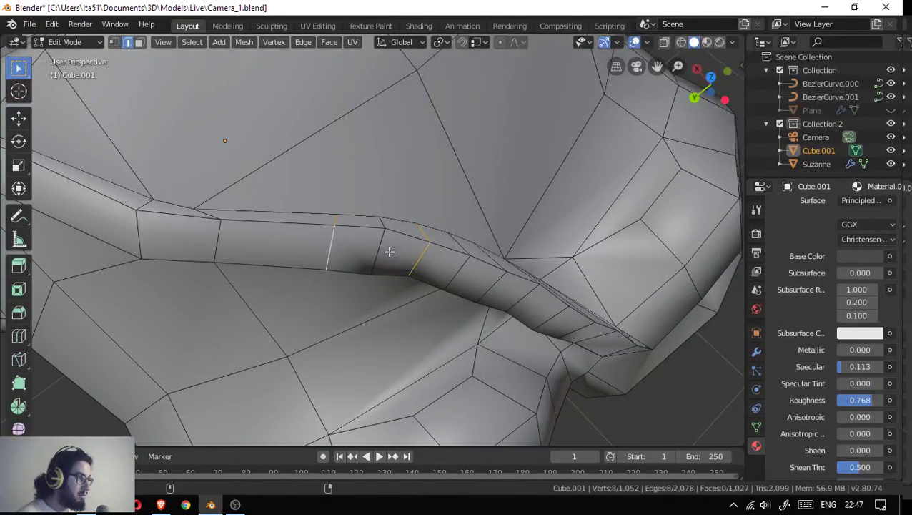
{"action": "left_click", "coordinate": [446, 281]}
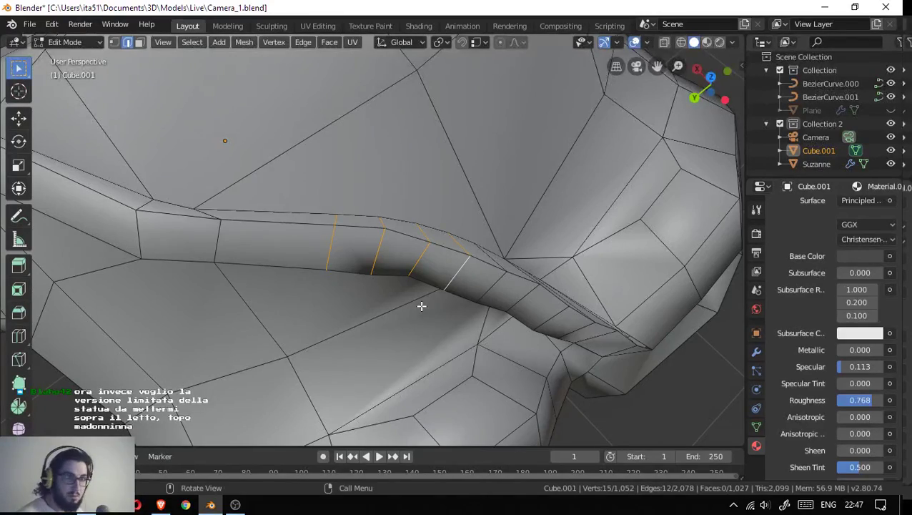
{"action": "left_click_drag", "start_coordinate": [422, 306], "coordinate": [386, 178]}
{"action": "key", "text": "x"}
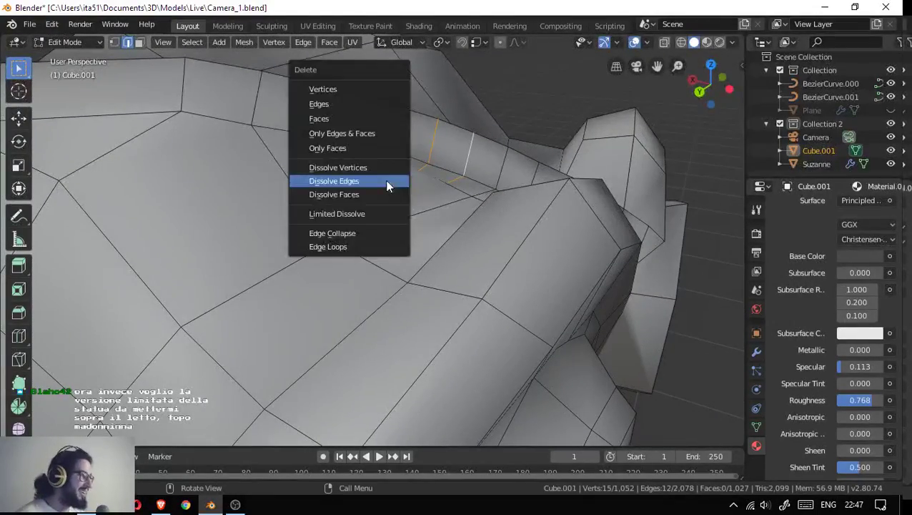
{"action": "left_click", "coordinate": [386, 181]}
- Dissolve an edge loop across the strip and fill the gap with a new face
{"action": "left_click_drag", "start_coordinate": [444, 154], "coordinate": [369, 124]}
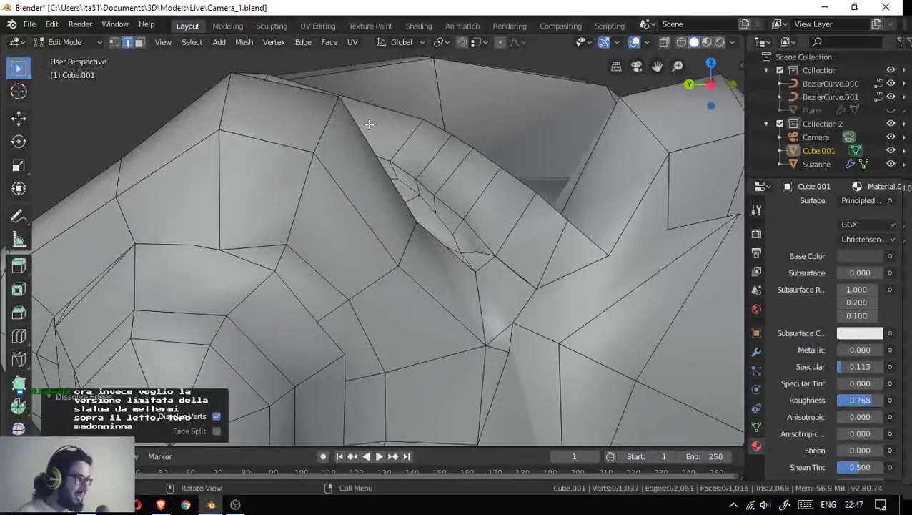
{"action": "left_click", "coordinate": [442, 181]}
{"action": "left_click_drag", "start_coordinate": [444, 180], "coordinate": [452, 179]}
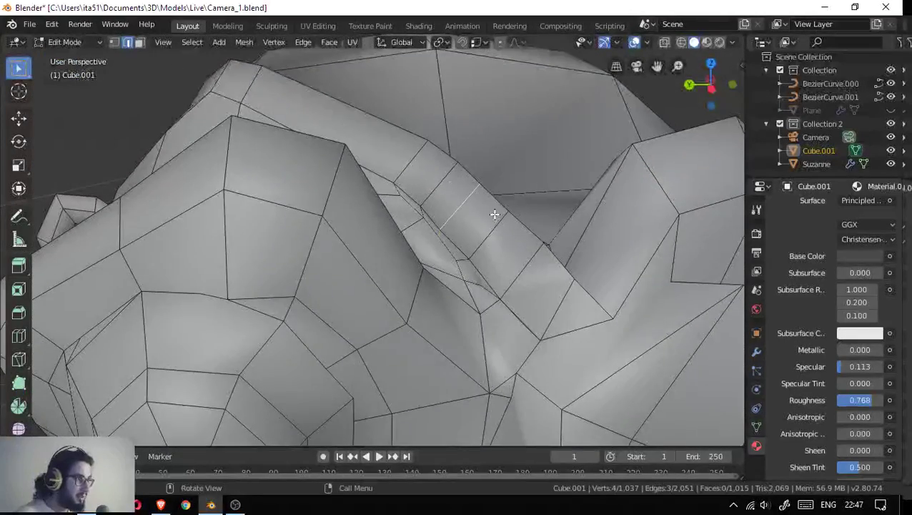
{"action": "left_click_drag", "start_coordinate": [495, 212], "coordinate": [394, 251]}
{"action": "key", "text": "x"}
{"action": "left_click", "coordinate": [395, 251]}
{"action": "left_click_drag", "start_coordinate": [399, 291], "coordinate": [443, 253]}
{"action": "left_click", "coordinate": [420, 280]}
{"action": "key", "text": "f"}
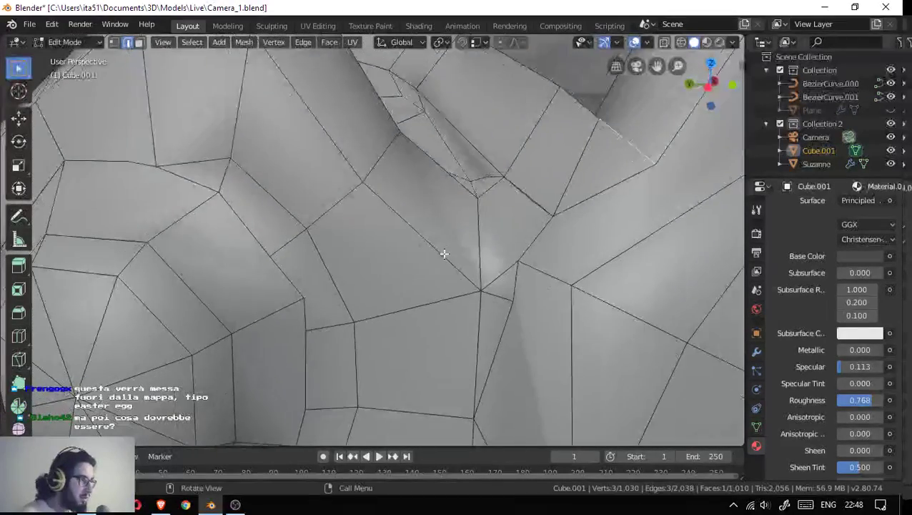
- Dissolve the single stray vertex among the faces in vertex select mode
{"action": "left_click_drag", "start_coordinate": [516, 213], "coordinate": [531, 199]}
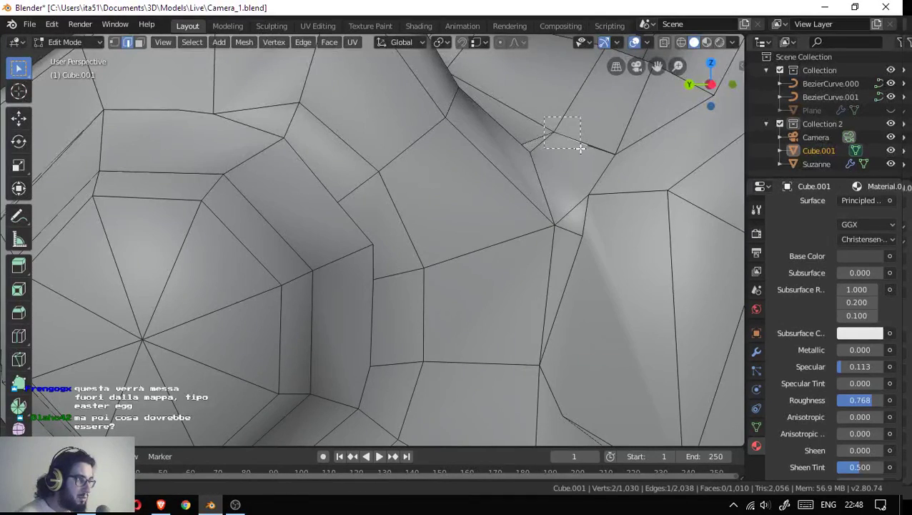
{"action": "left_click", "coordinate": [565, 143]}
{"action": "scroll", "scroll_direction": "up", "scroll_amount": 3}
{"action": "scroll", "scroll_direction": "down", "scroll_amount": 3}
{"action": "scroll", "scroll_direction": "up", "scroll_amount": 3}
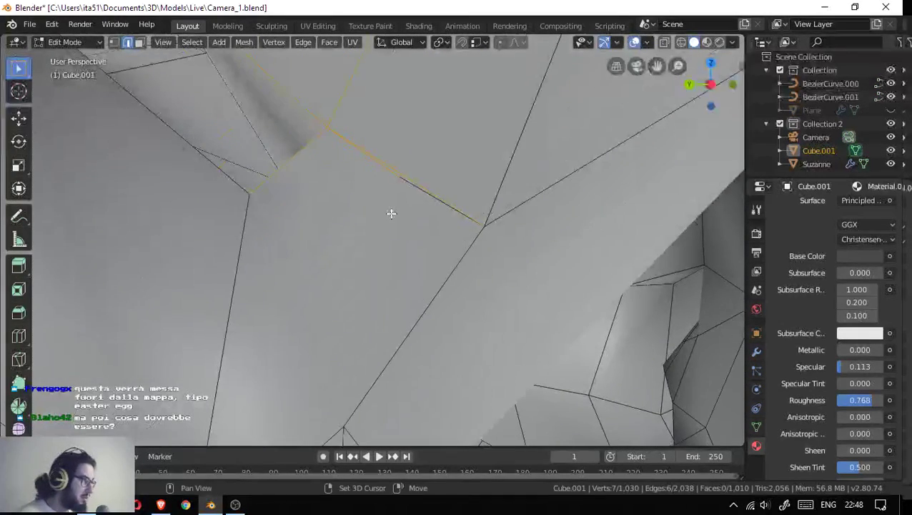
{"action": "key", "text": "1"}
{"action": "left_click_drag", "start_coordinate": [407, 211], "coordinate": [435, 179]}
{"action": "left_click", "coordinate": [431, 166]}
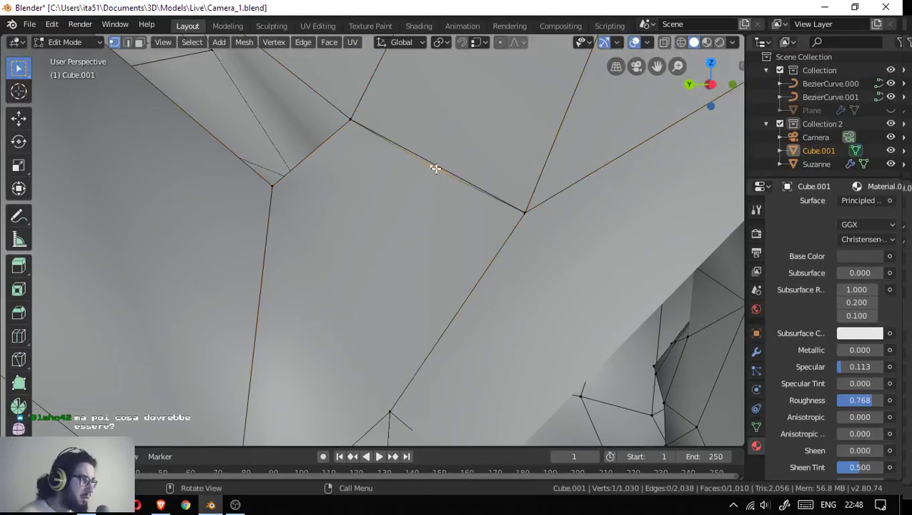
{"action": "key", "text": "x"}
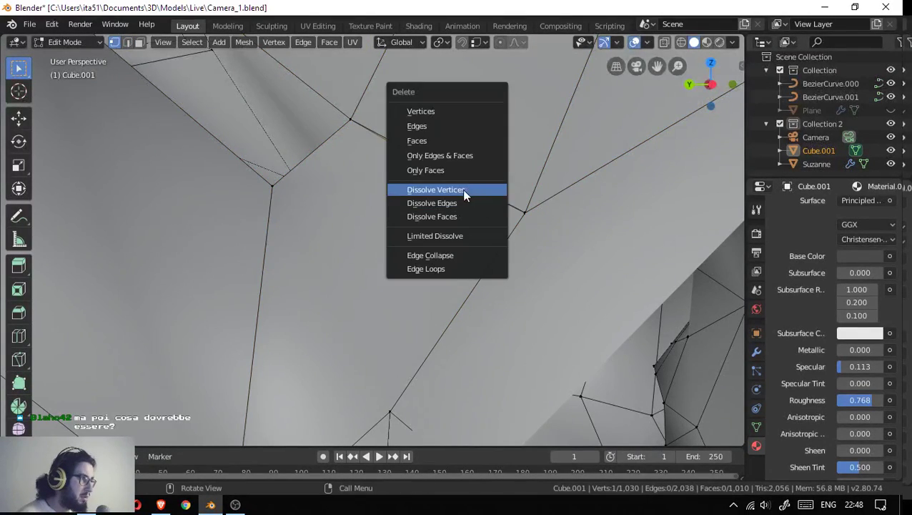
{"action": "left_click", "coordinate": [451, 190]}
{"action": "left_click_drag", "start_coordinate": [439, 192], "coordinate": [442, 208]}
{"action": "scroll", "scroll_direction": "down", "scroll_amount": 3}
{"action": "scroll", "scroll_direction": "up", "scroll_amount": 3}
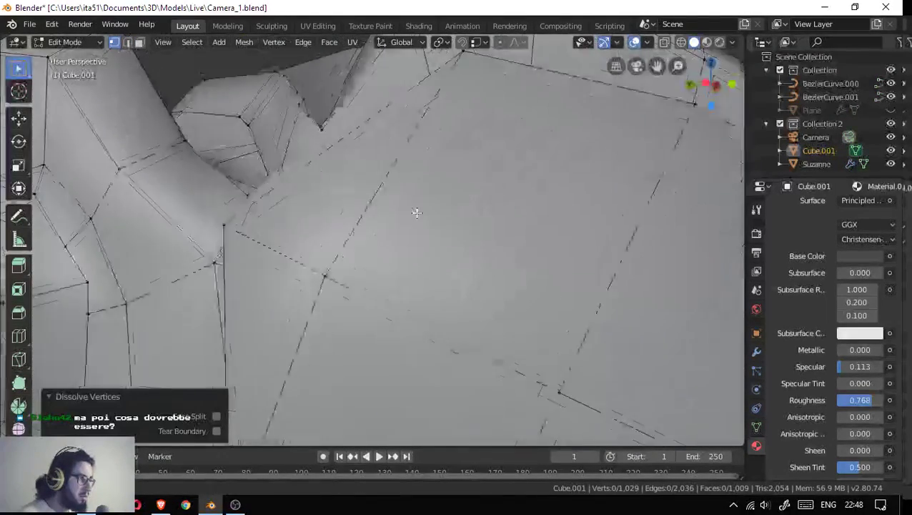
{"action": "scroll", "scroll_direction": "down", "scroll_amount": 3}
{"action": "left_click_drag", "start_coordinate": [372, 225], "coordinate": [442, 266]}
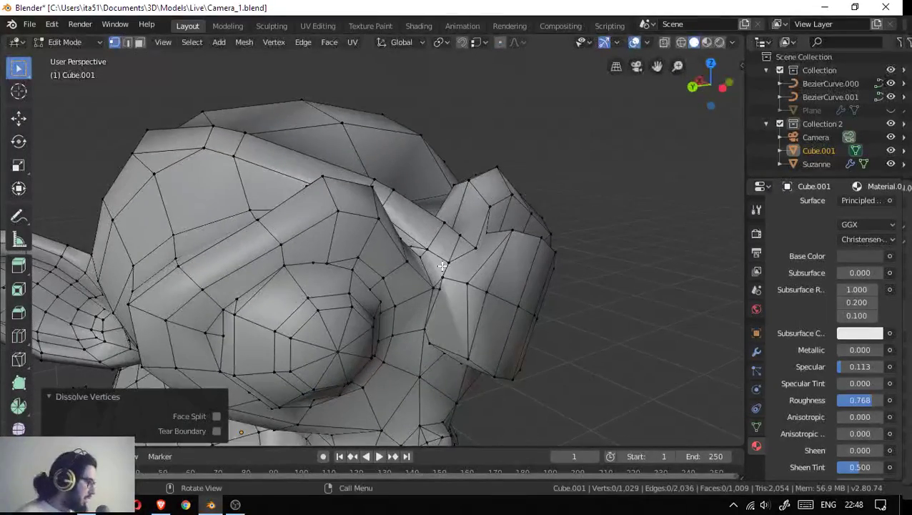
- Select all vertices and merge by distance with Merge Distance raised to 0.0401m
{"action": "key", "text": "a"}
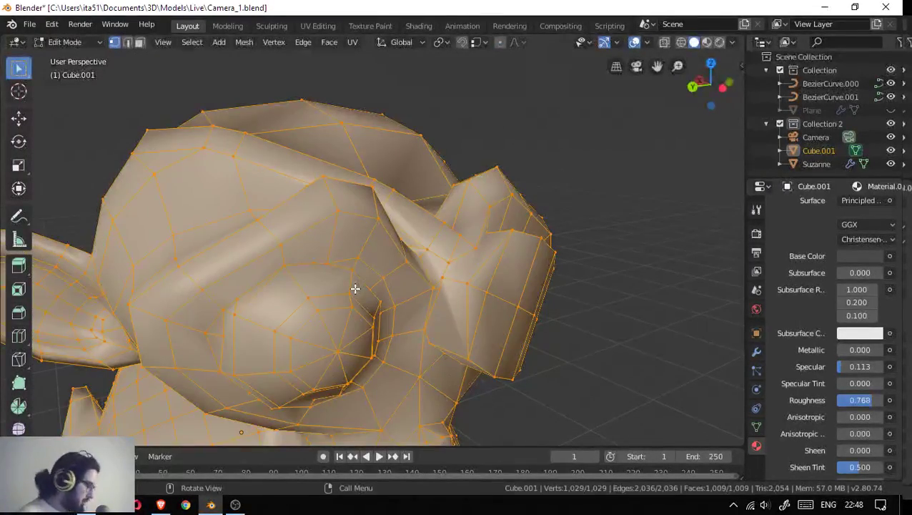
{"action": "key", "text": "m"}
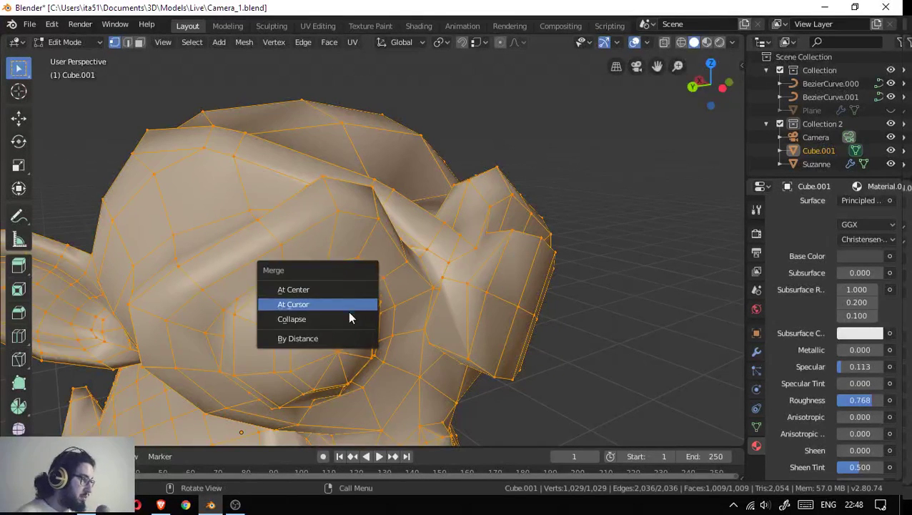
{"action": "left_click", "coordinate": [341, 339]}
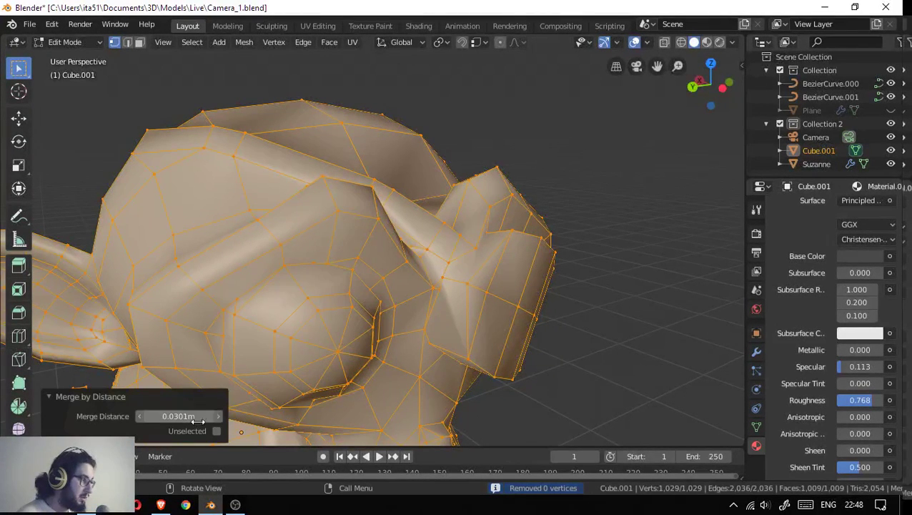
{"action": "left_click", "coordinate": [217, 416]}
{"action": "left_click", "coordinate": [217, 417]}
{"action": "left_click", "coordinate": [218, 417]}
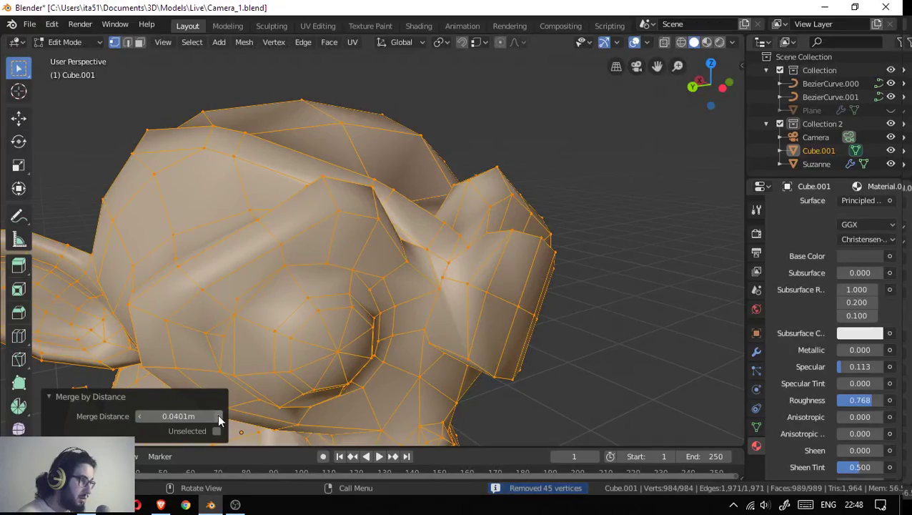
- View the head from the front and fine-tune the merge distance until 45 vertices merge
{"action": "left_click_drag", "start_coordinate": [243, 307], "coordinate": [401, 277]}
{"action": "scroll", "scroll_direction": "up", "scroll_amount": 3}
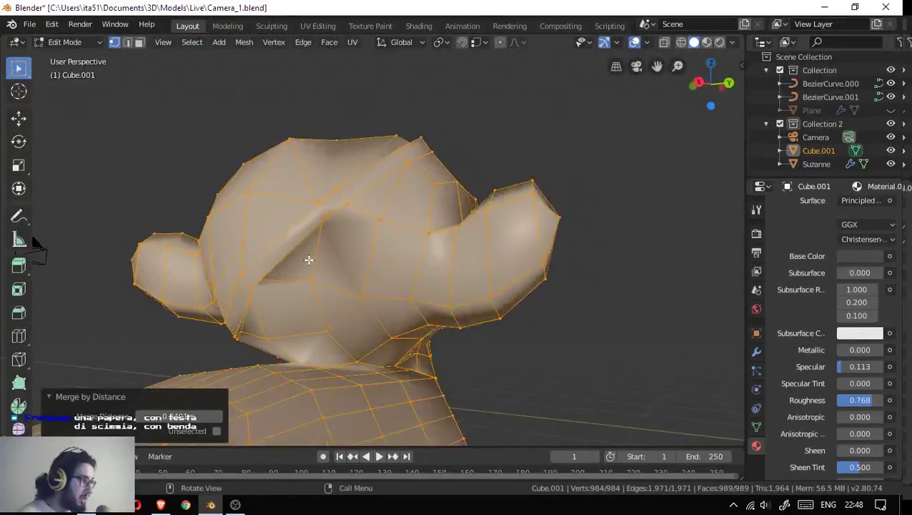
{"action": "scroll", "scroll_direction": "up", "scroll_amount": 3}
{"action": "left_click_drag", "start_coordinate": [137, 417], "coordinate": [163, 414]}
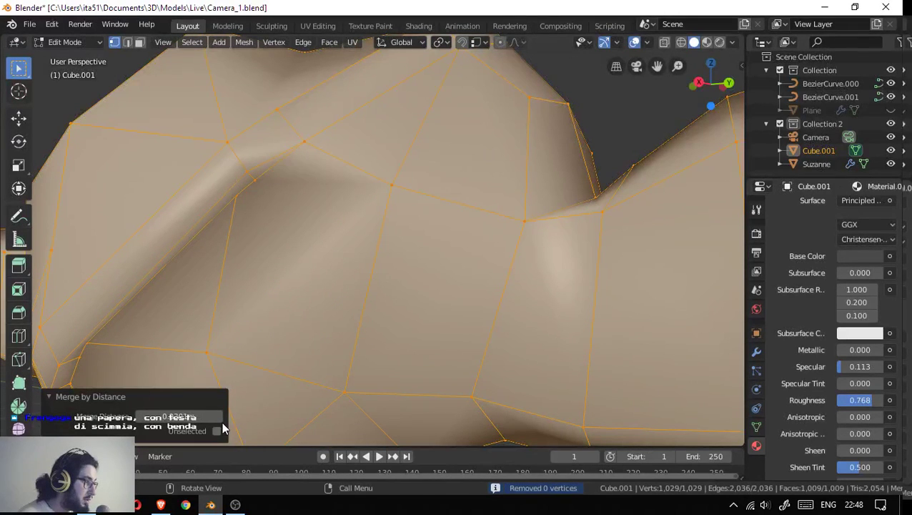
{"action": "left_click_drag", "start_coordinate": [220, 421], "coordinate": [236, 420]}
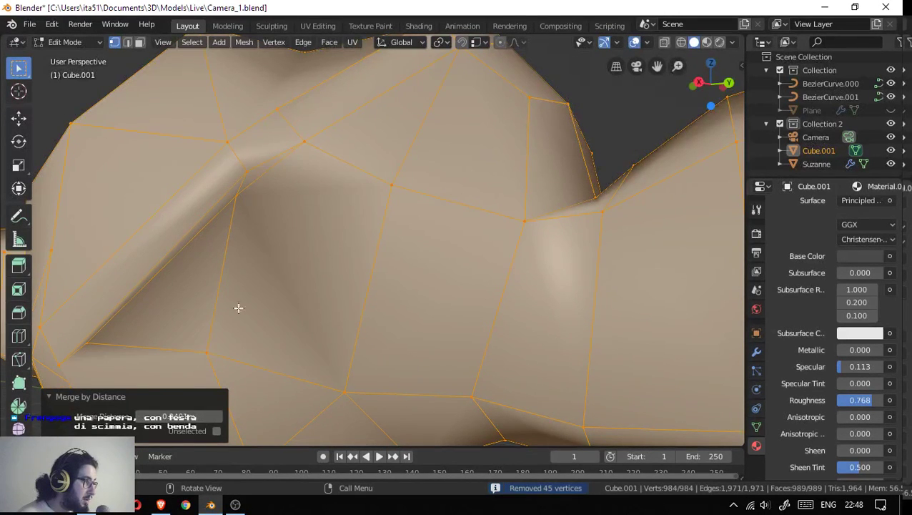
{"action": "scroll", "scroll_direction": "down", "scroll_amount": 3}
{"action": "scroll", "scroll_direction": "up", "scroll_amount": 3}
{"action": "scroll", "scroll_direction": "up", "scroll_amount": 3}
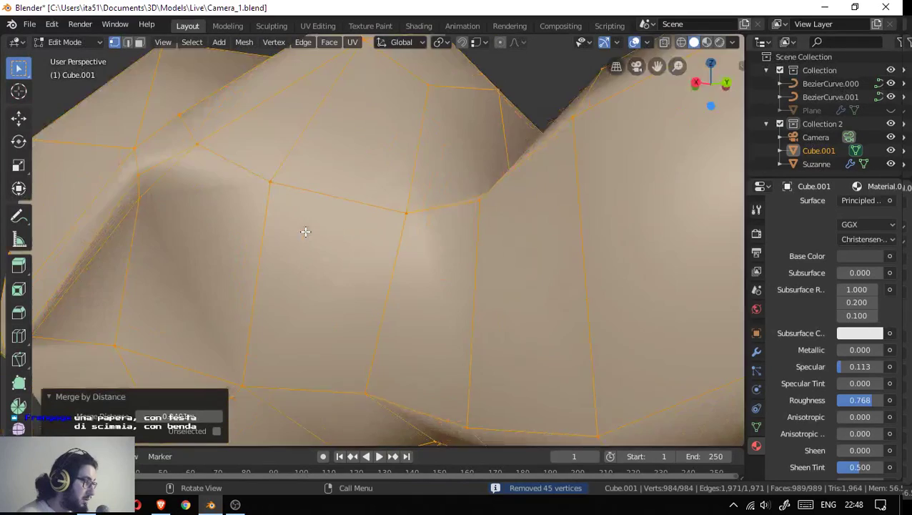
- Connect two vertices on the monkey head with a new edge using J
{"action": "left_click", "coordinate": [140, 199]}
{"action": "left_click", "coordinate": [242, 384]}
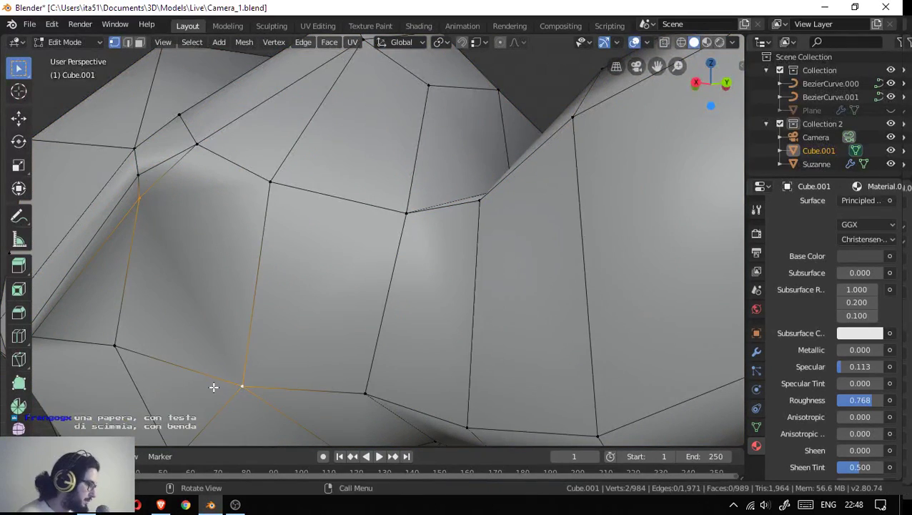
{"action": "key", "text": "j"}
{"action": "scroll", "scroll_direction": "down", "scroll_amount": 3}
{"action": "left_click_drag", "start_coordinate": [211, 319], "coordinate": [329, 271]}
{"action": "scroll", "scroll_direction": "up", "scroll_amount": 3}
{"action": "left_click_drag", "start_coordinate": [321, 177], "coordinate": [174, 266]}
- Merge the vertex pair near the fold onto the last selected vertex
{"action": "left_click", "coordinate": [167, 258]}
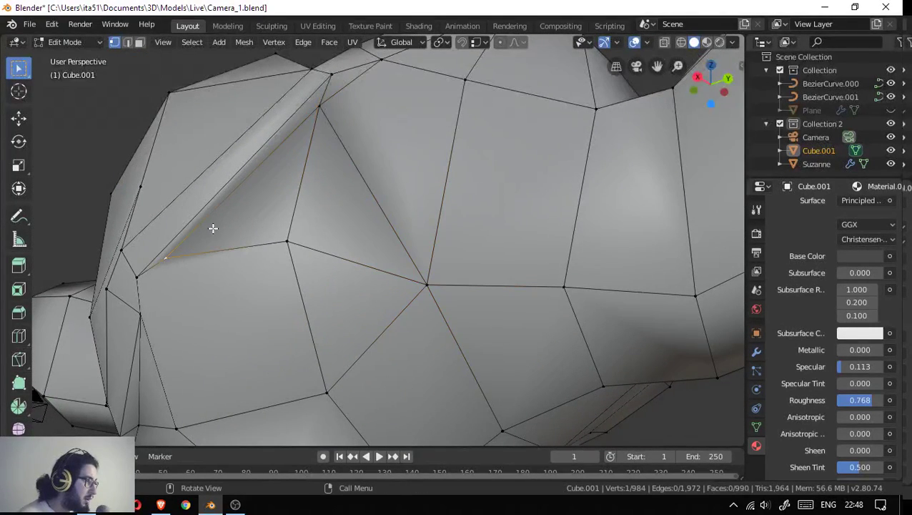
{"action": "key", "text": "2"}
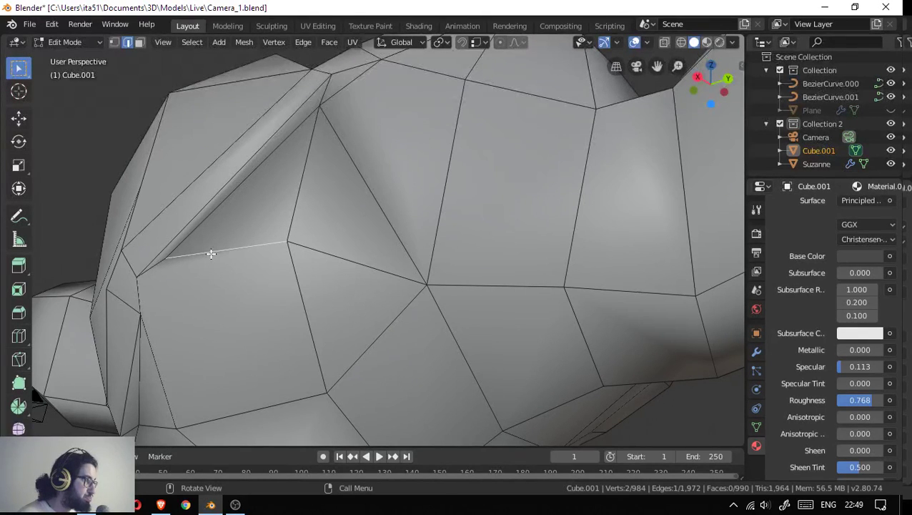
{"action": "key", "text": "1"}
{"action": "left_click", "coordinate": [164, 261]}
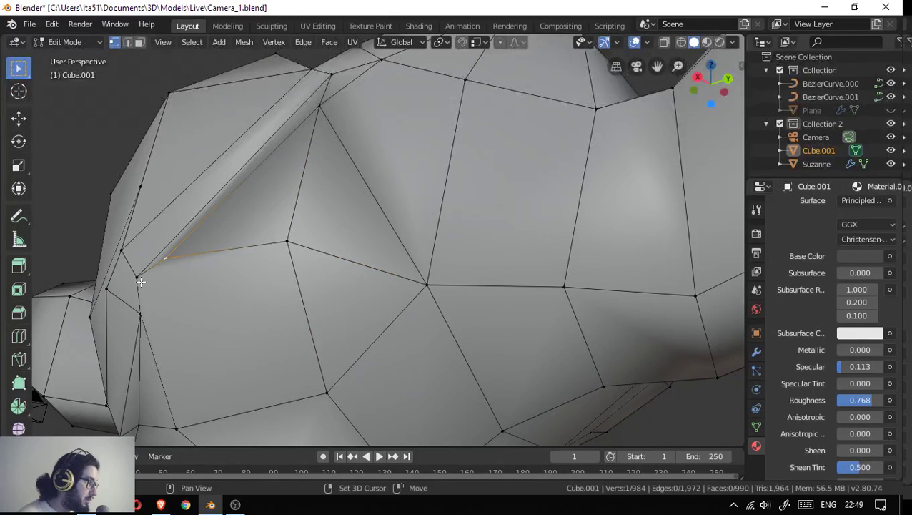
{"action": "left_click", "coordinate": [137, 278]}
{"action": "key", "text": "m"}
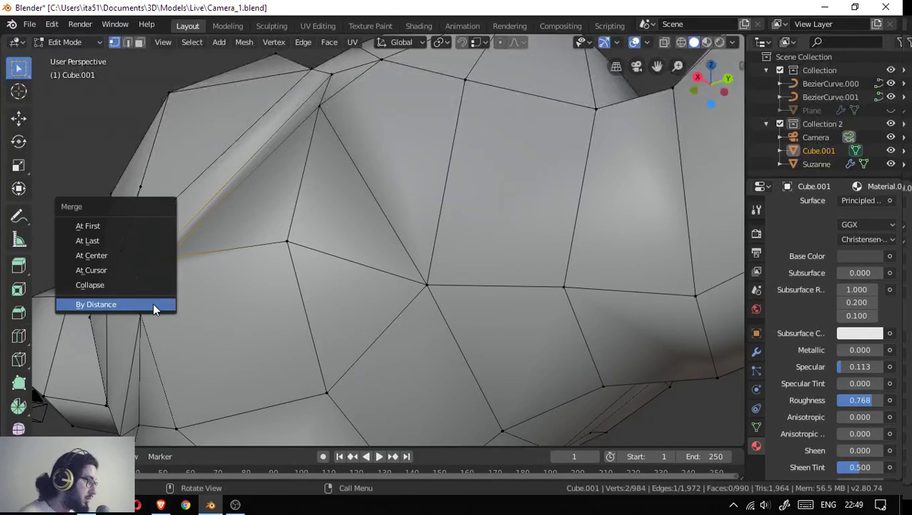
{"action": "left_click", "coordinate": [162, 240]}
- Merge the vertex above the eye socket with its neighbour at last
{"action": "left_click_drag", "start_coordinate": [157, 281], "coordinate": [188, 279]}
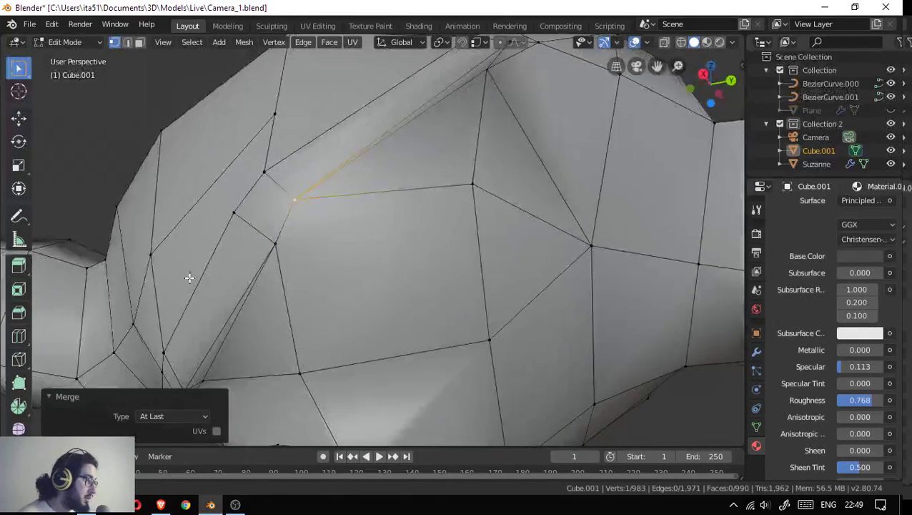
{"action": "scroll", "scroll_direction": "up", "scroll_amount": 3}
{"action": "scroll", "scroll_direction": "up", "scroll_amount": 3}
{"action": "scroll", "scroll_direction": "down", "scroll_amount": 3}
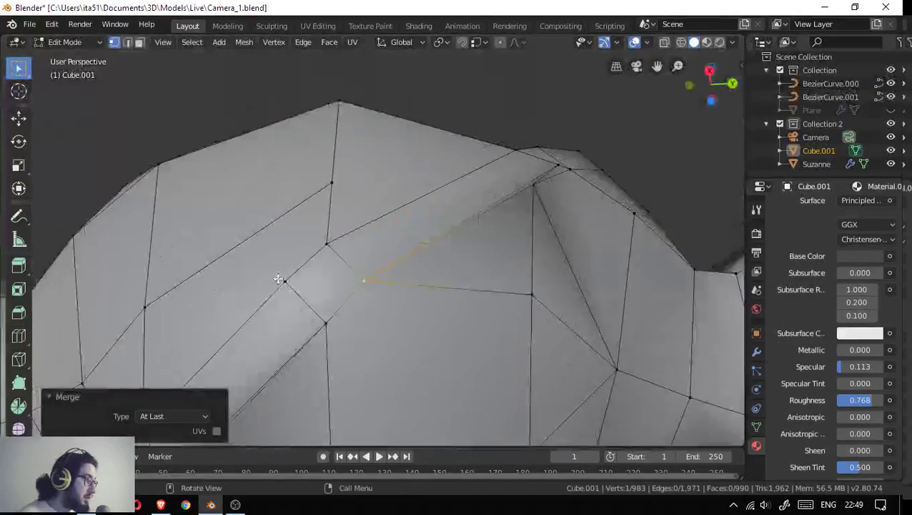
{"action": "scroll", "scroll_direction": "up", "scroll_amount": 3}
{"action": "left_click_drag", "start_coordinate": [281, 279], "coordinate": [434, 359]}
{"action": "scroll", "scroll_direction": "down", "scroll_amount": 3}
{"action": "scroll", "scroll_direction": "up", "scroll_amount": 3}
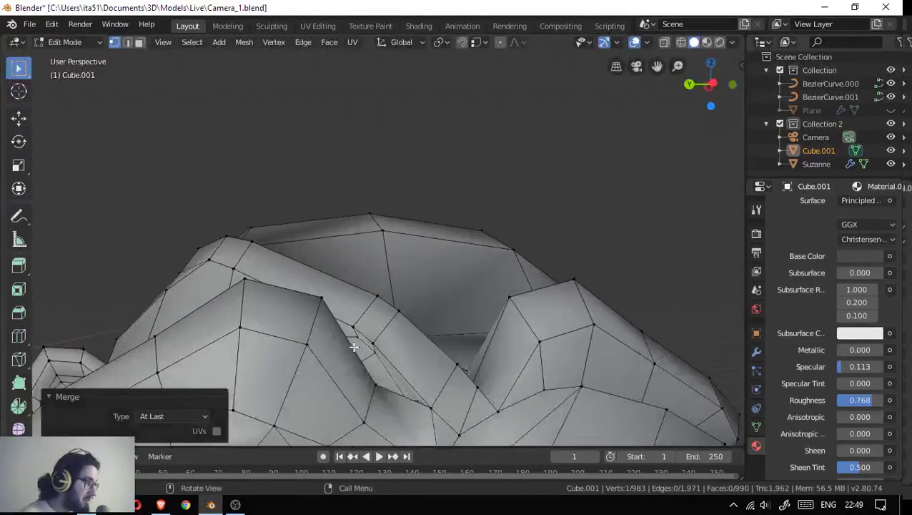
{"action": "scroll", "scroll_direction": "up", "scroll_amount": 3}
{"action": "left_click_drag", "start_coordinate": [322, 204], "coordinate": [293, 200]}
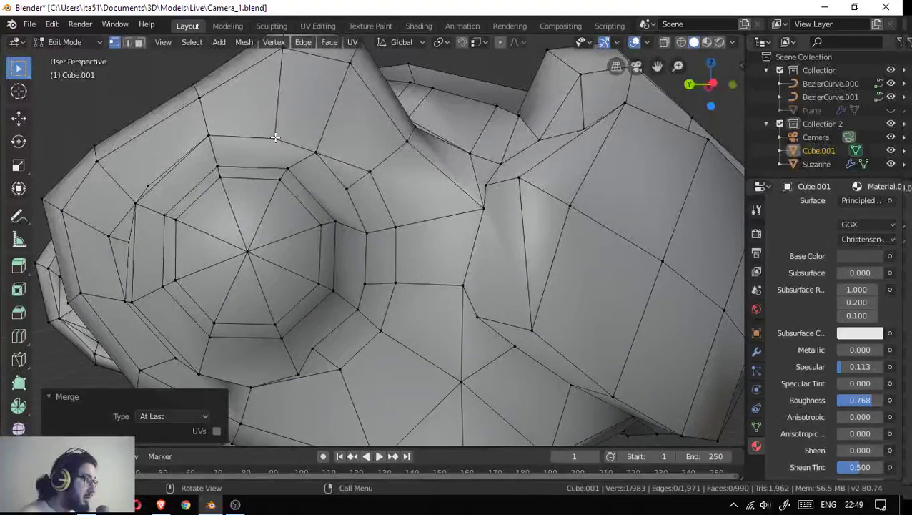
{"action": "left_click", "coordinate": [276, 136]}
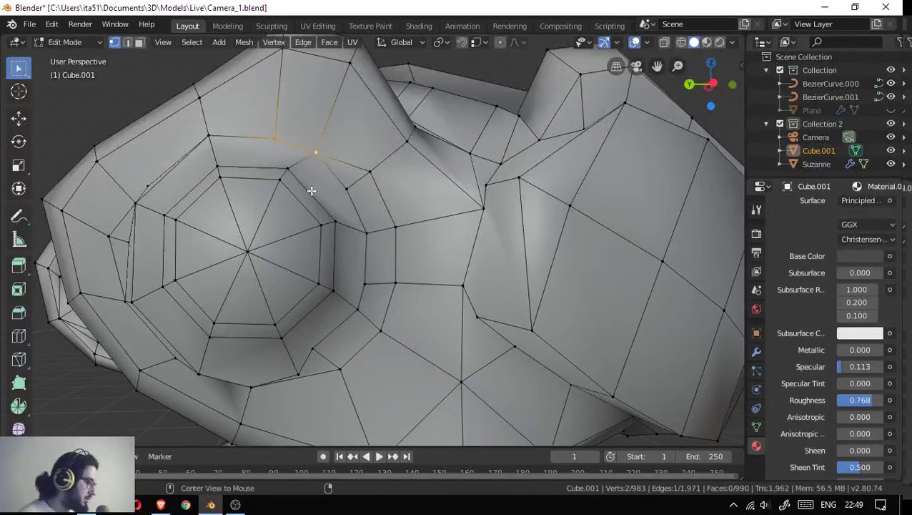
{"action": "key", "text": "m"}
{"action": "left_click", "coordinate": [308, 186]}
- Dissolve a redundant head vertex and merge the short edge's two ends at last
{"action": "left_click_drag", "start_coordinate": [251, 183], "coordinate": [307, 189]}
{"action": "left_click", "coordinate": [416, 226]}
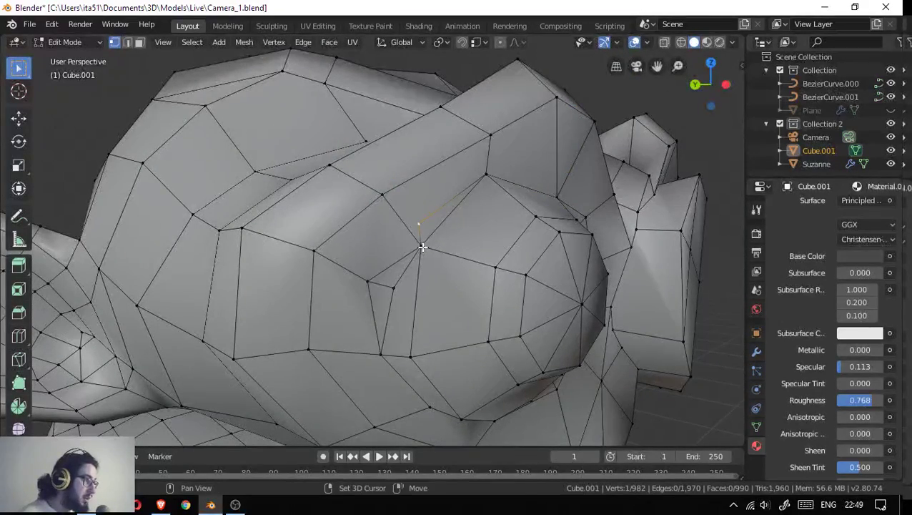
{"action": "key", "text": "x"}
{"action": "left_click", "coordinate": [406, 244]}
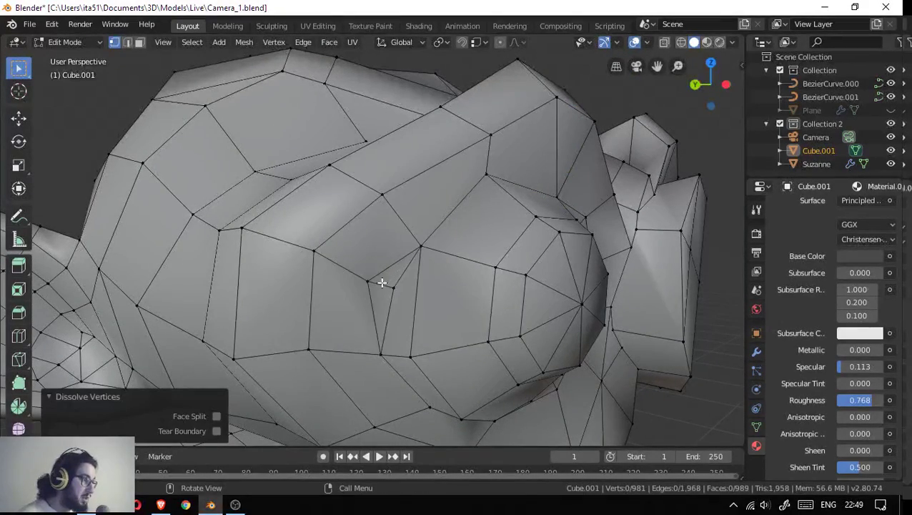
{"action": "left_click", "coordinate": [368, 282]}
{"action": "left_click", "coordinate": [392, 287]}
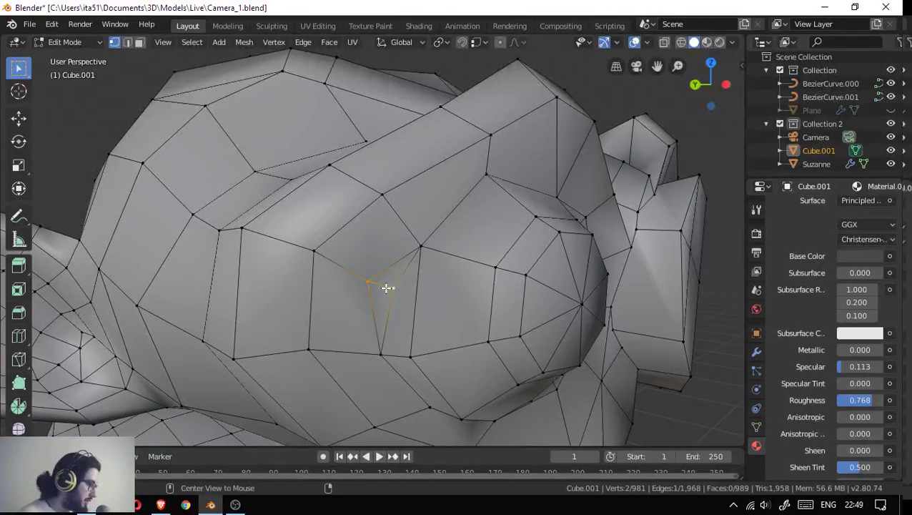
{"action": "key", "text": "m"}
{"action": "left_click", "coordinate": [387, 290]}
- Merge a vertex pair on the body at their centre and another pair at last
{"action": "left_click_drag", "start_coordinate": [401, 336], "coordinate": [418, 295]}
{"action": "left_click", "coordinate": [429, 331]}
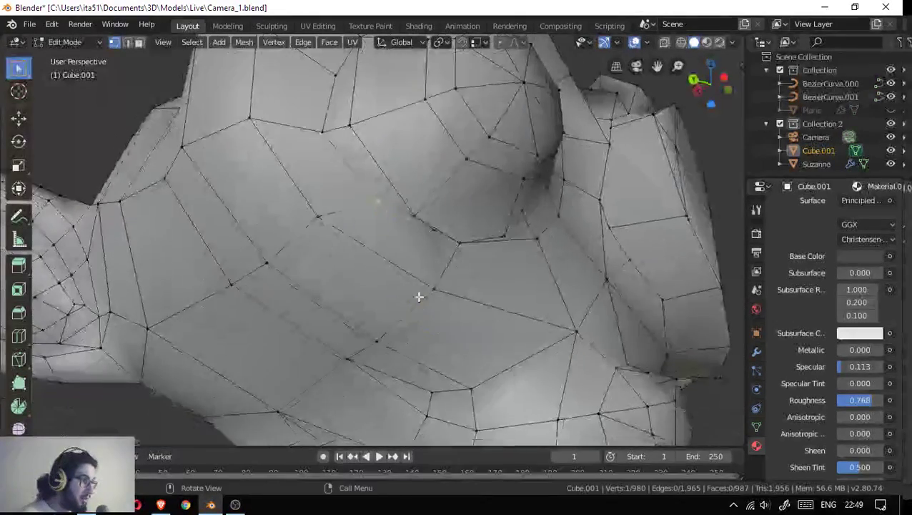
{"action": "left_click_drag", "start_coordinate": [424, 226], "coordinate": [320, 193]}
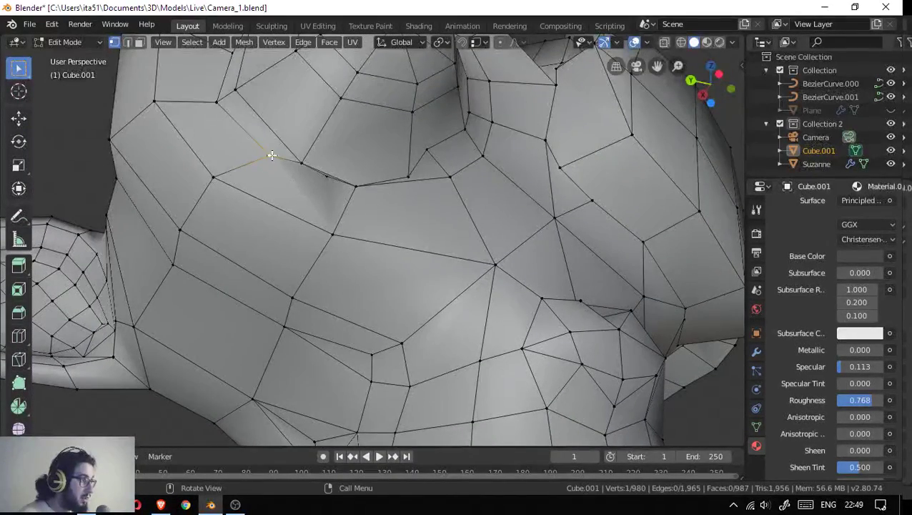
{"action": "key", "text": "m"}
{"action": "left_click", "coordinate": [284, 218]}
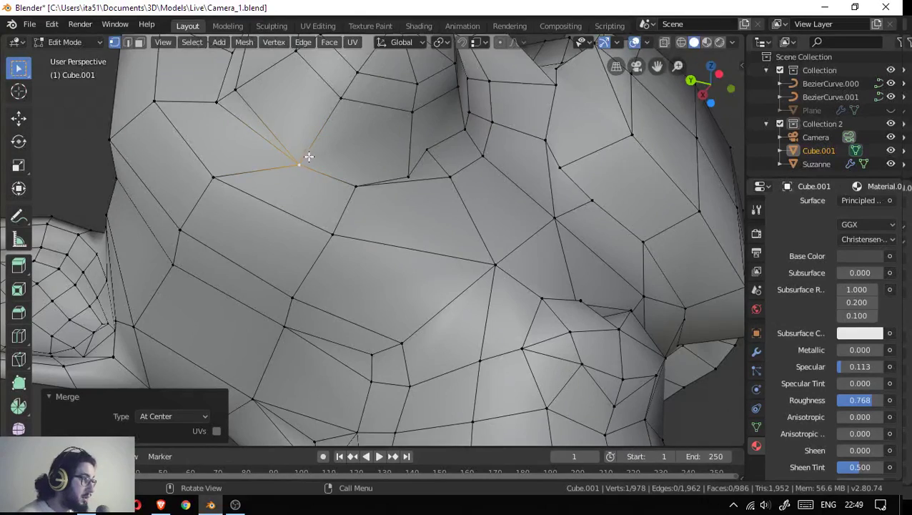
{"action": "left_click_drag", "start_coordinate": [308, 156], "coordinate": [265, 167]}
{"action": "left_click", "coordinate": [270, 172]}
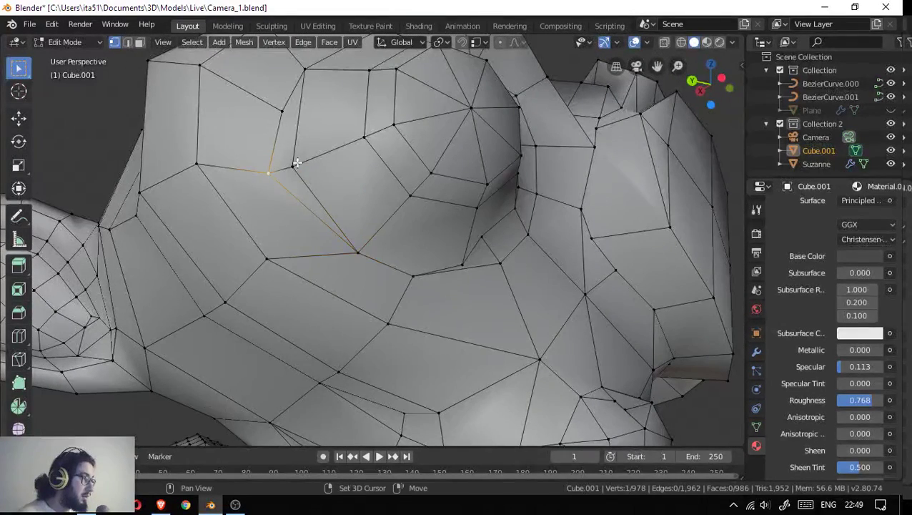
{"action": "left_click", "coordinate": [297, 163]}
{"action": "key", "text": "m"}
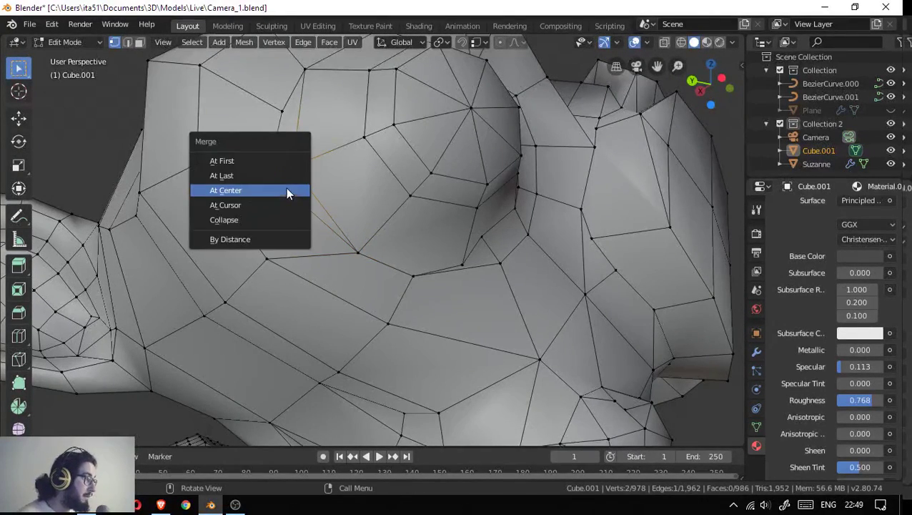
{"action": "left_click", "coordinate": [287, 177]}
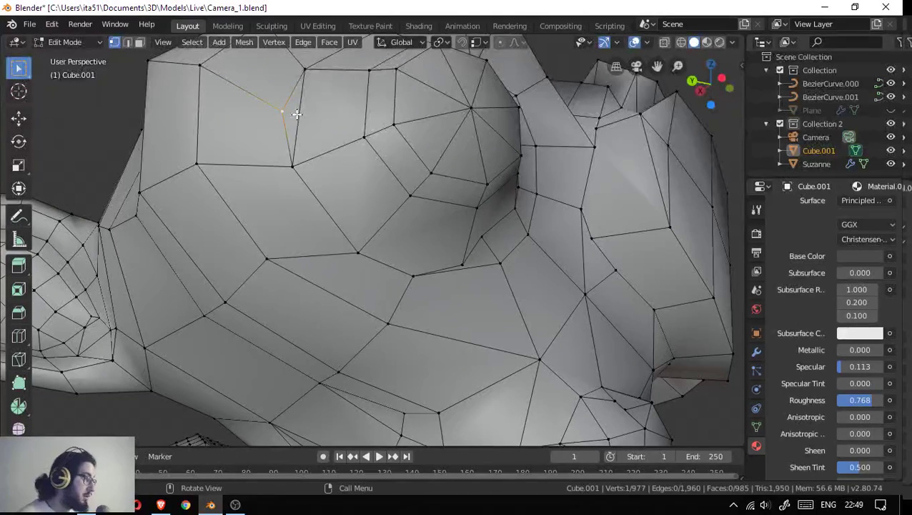
- Dissolve the stray edge in Edge mode, then select the edge beside the eye socket
{"action": "key", "text": "2"}
{"action": "key", "text": "x"}
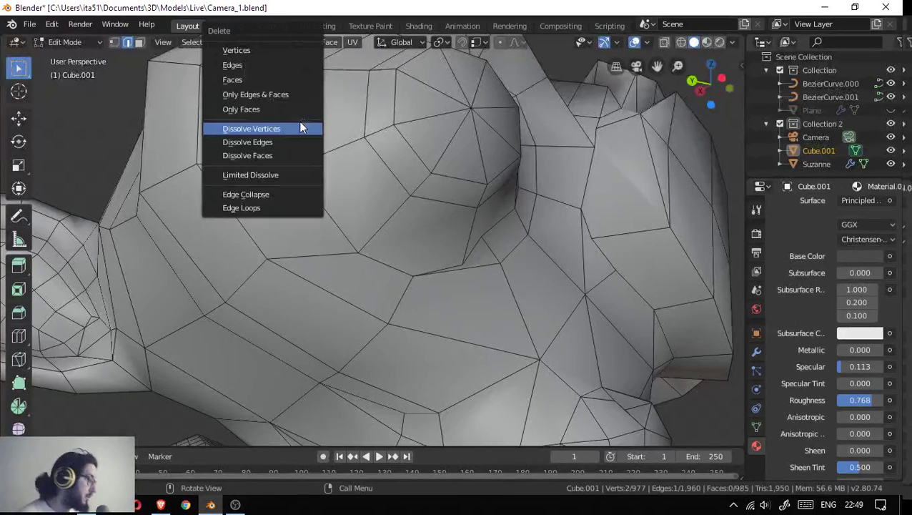
{"action": "left_click", "coordinate": [292, 140]}
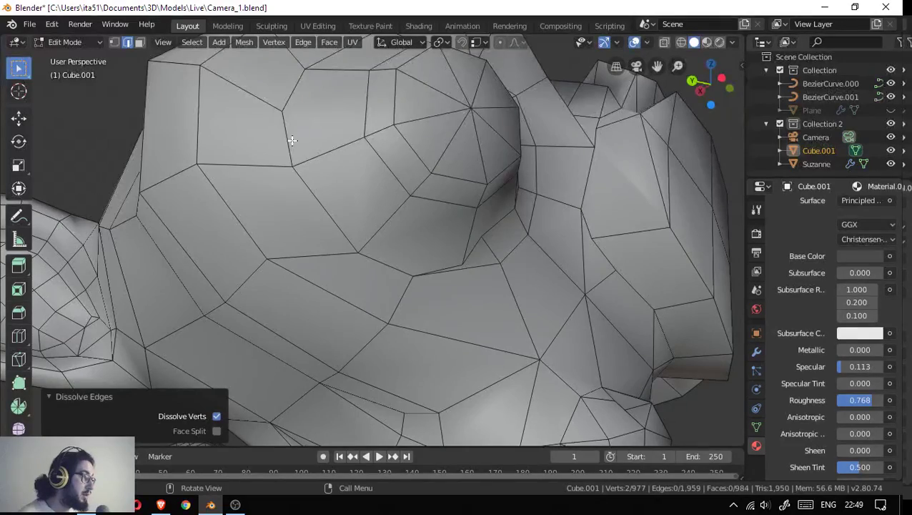
{"action": "left_click_drag", "start_coordinate": [313, 151], "coordinate": [291, 168]}
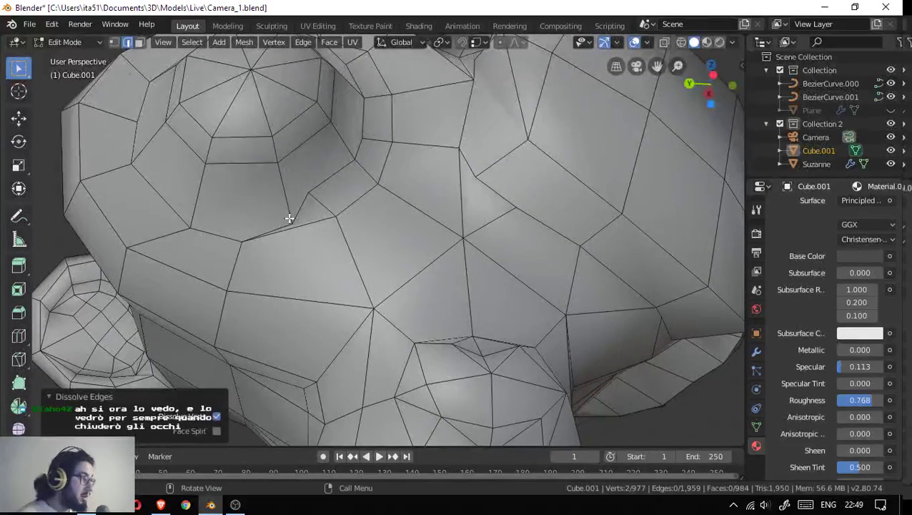
{"action": "left_click", "coordinate": [305, 218]}
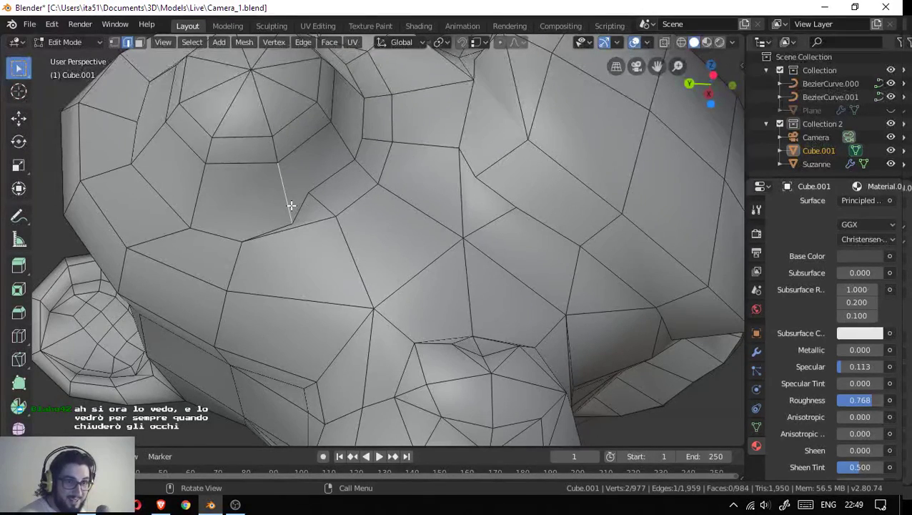
{"action": "scroll", "scroll_direction": "down", "scroll_amount": 3}
{"action": "left_click_drag", "start_coordinate": [291, 205], "coordinate": [327, 288]}
{"action": "scroll", "scroll_direction": "down", "scroll_amount": 3}
{"action": "scroll", "scroll_direction": "up", "scroll_amount": 3}
{"action": "scroll", "scroll_direction": "up", "scroll_amount": 3}
{"action": "scroll", "scroll_direction": "up", "scroll_amount": 3}
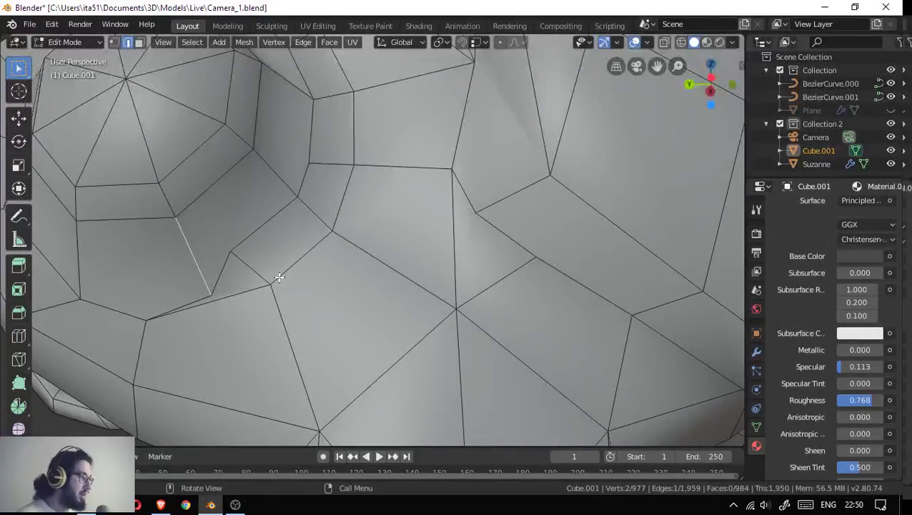
{"action": "scroll", "scroll_direction": "down", "scroll_amount": 3}
{"action": "scroll", "scroll_direction": "up", "scroll_amount": 3}
- Back in Vertex mode, merge three more vertex pairs onto the last selected vertex
{"action": "key", "text": "1"}
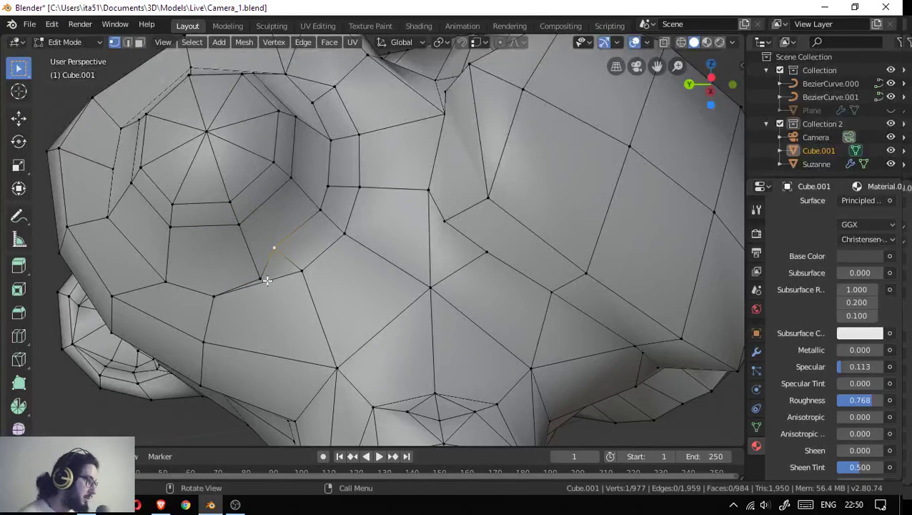
{"action": "left_click", "coordinate": [275, 249]}
{"action": "key", "text": "m"}
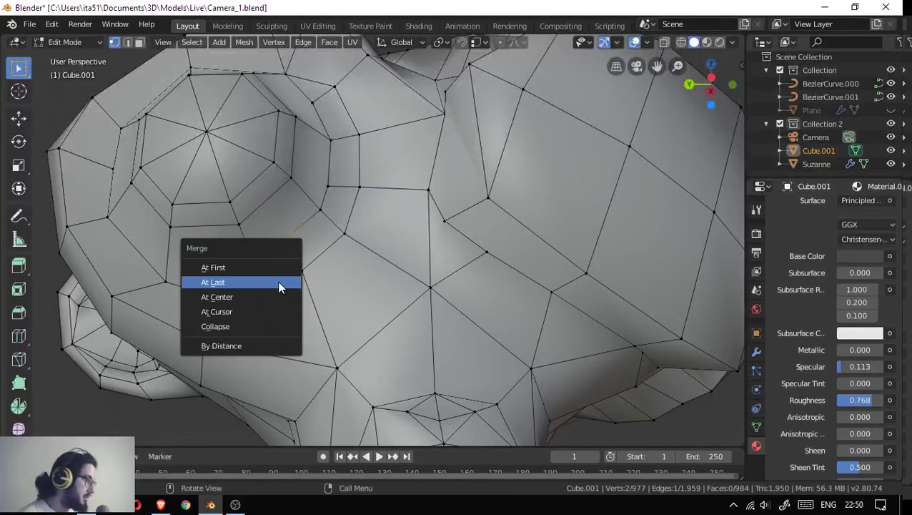
{"action": "left_click", "coordinate": [278, 283]}
{"action": "left_click", "coordinate": [283, 255]}
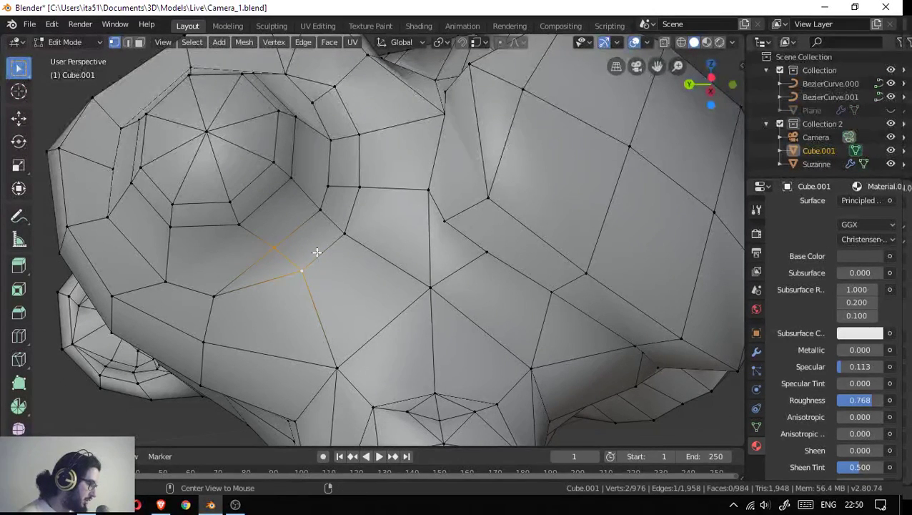
{"action": "key", "text": "m"}
{"action": "left_click", "coordinate": [316, 253]}
{"action": "left_click", "coordinate": [320, 210]}
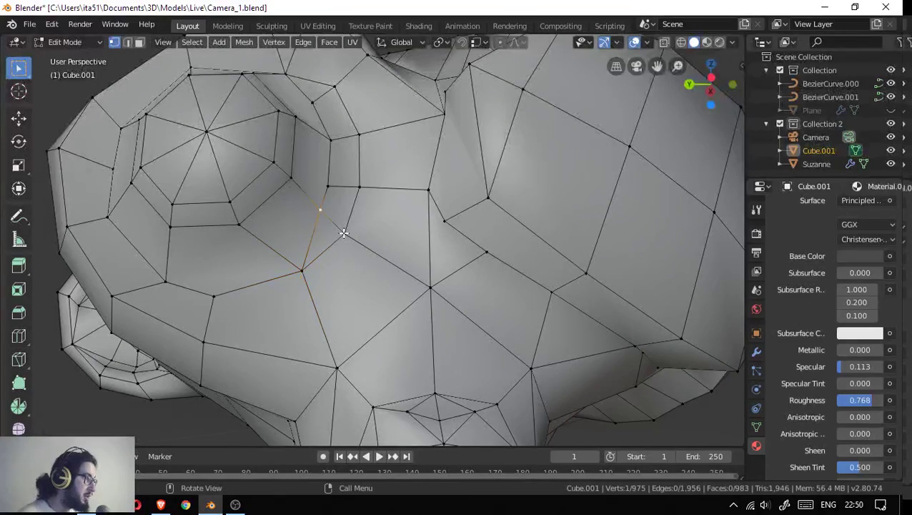
{"action": "key", "text": "m"}
{"action": "left_click", "coordinate": [329, 196]}
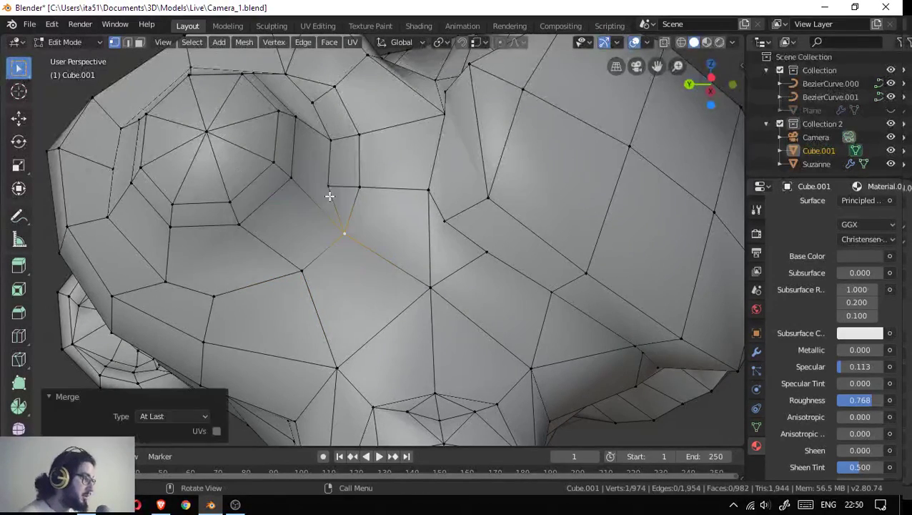
- Merge three further vertex pairs around the eye socket at last
{"action": "left_click", "coordinate": [331, 187]}
{"action": "left_click_drag", "start_coordinate": [347, 166], "coordinate": [304, 226]}
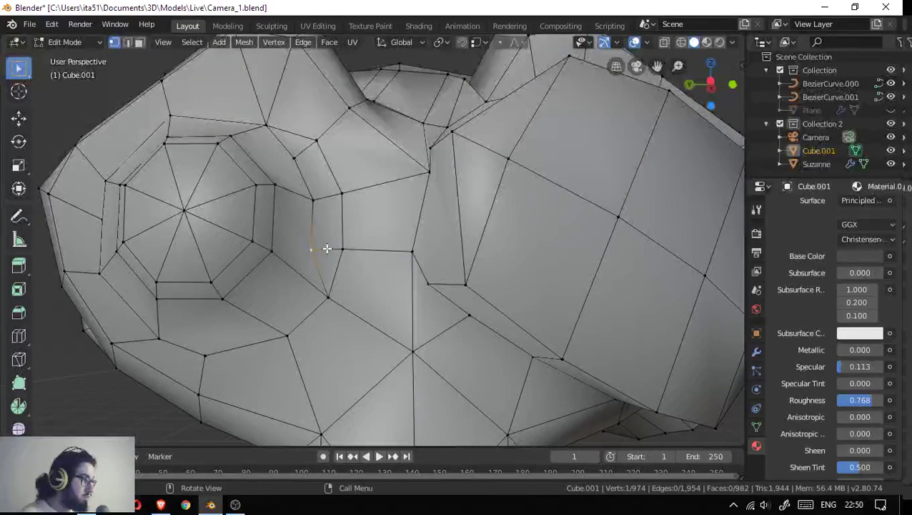
{"action": "key", "text": "m"}
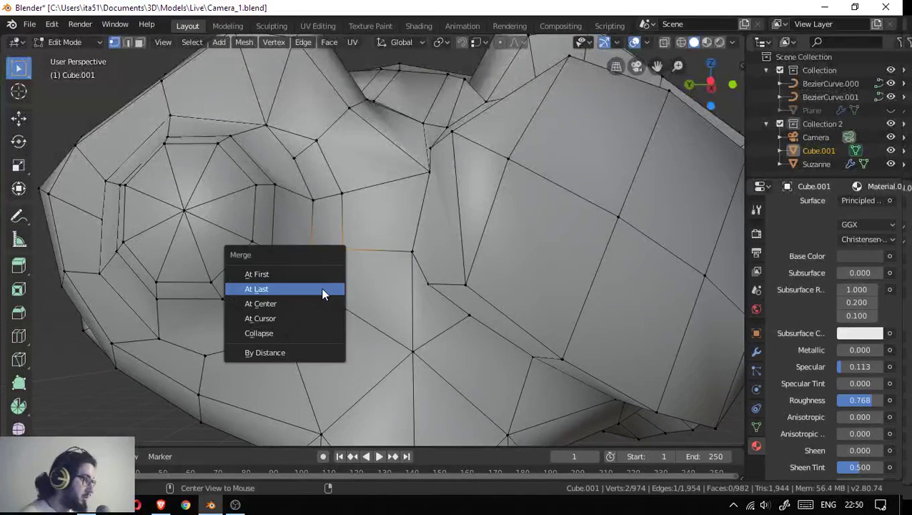
{"action": "left_click", "coordinate": [321, 288]}
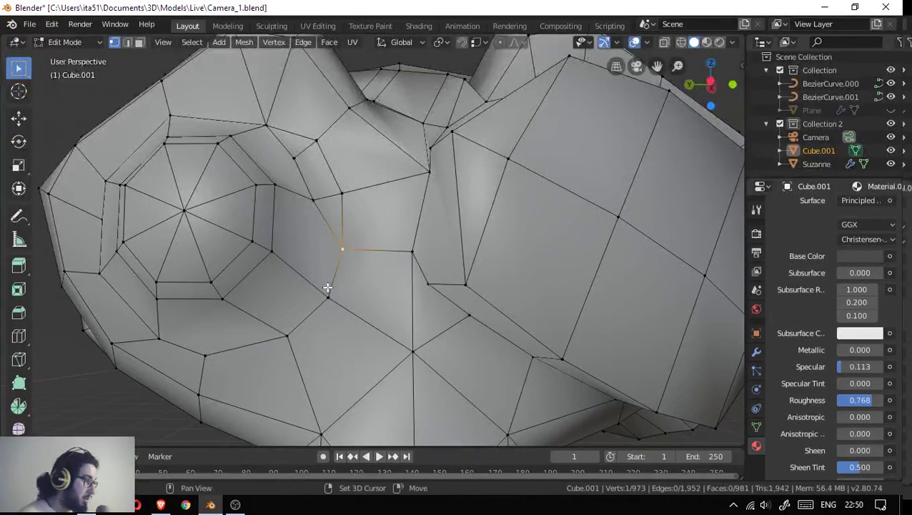
{"action": "left_click", "coordinate": [329, 300]}
{"action": "key", "text": "m"}
{"action": "left_click", "coordinate": [331, 309]}
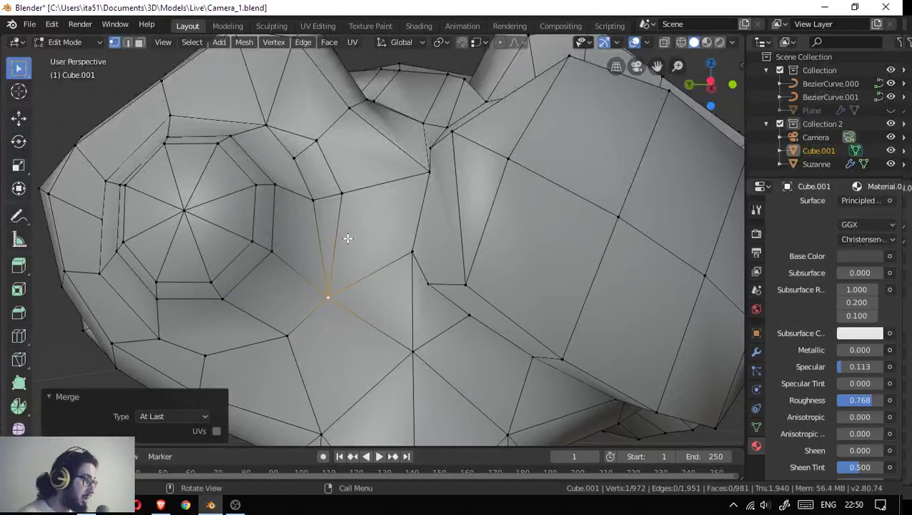
{"action": "left_click", "coordinate": [313, 199]}
{"action": "left_click", "coordinate": [341, 192]}
{"action": "key", "text": "m"}
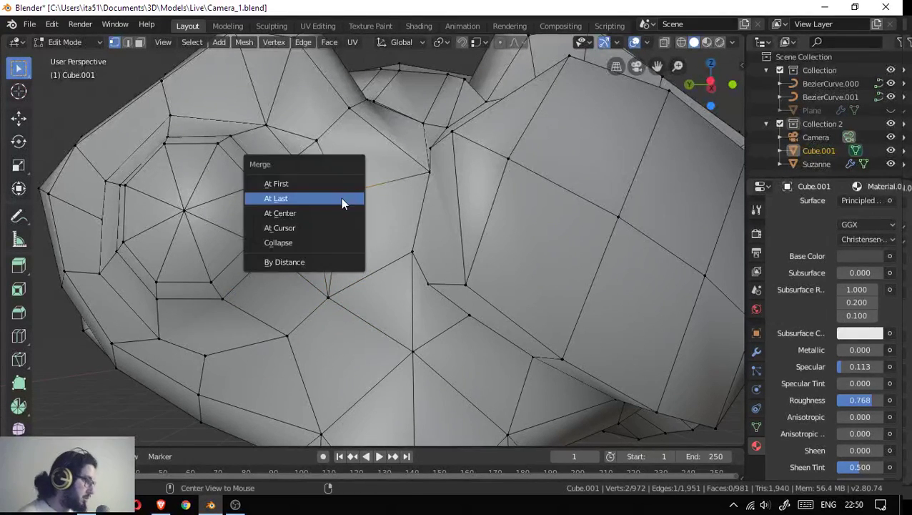
{"action": "left_click", "coordinate": [341, 198]}
- Merge a pair above the eye socket at centre and one final pair at last, reaching 969 vertices
{"action": "left_click", "coordinate": [295, 157]}
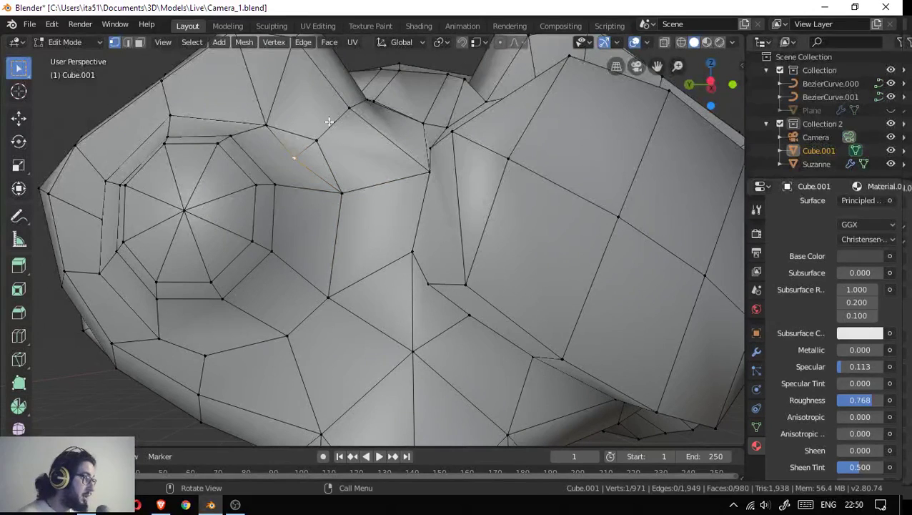
{"action": "left_click_drag", "start_coordinate": [289, 167], "coordinate": [289, 166]}
{"action": "key", "text": "m"}
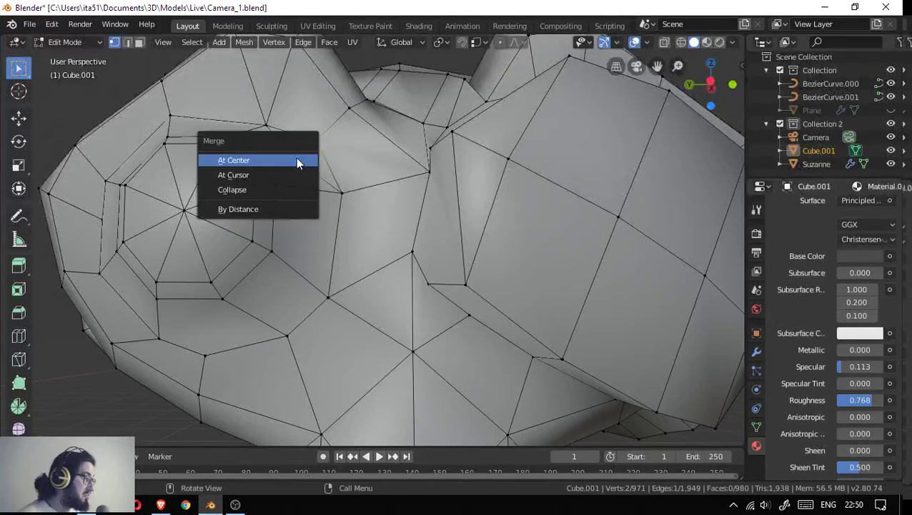
{"action": "left_click", "coordinate": [298, 159]}
{"action": "left_click", "coordinate": [308, 150]}
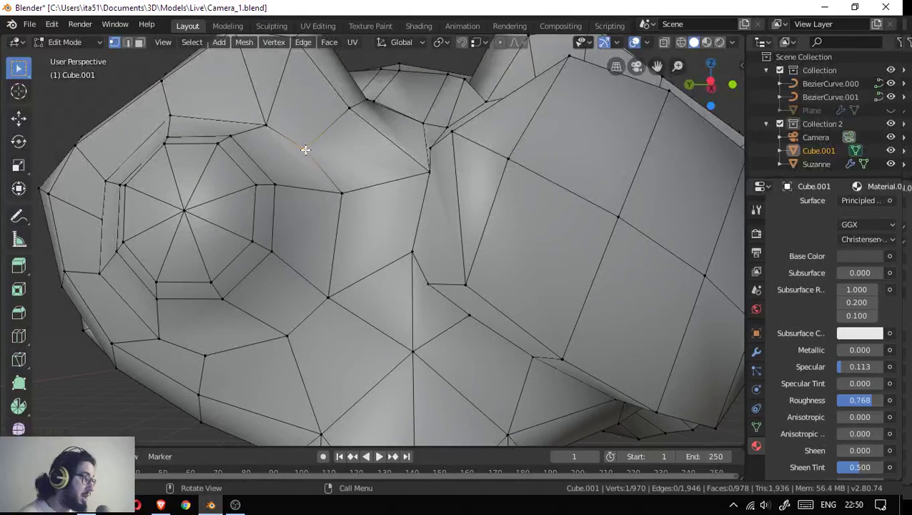
{"action": "left_click_drag", "start_coordinate": [305, 149], "coordinate": [289, 176]}
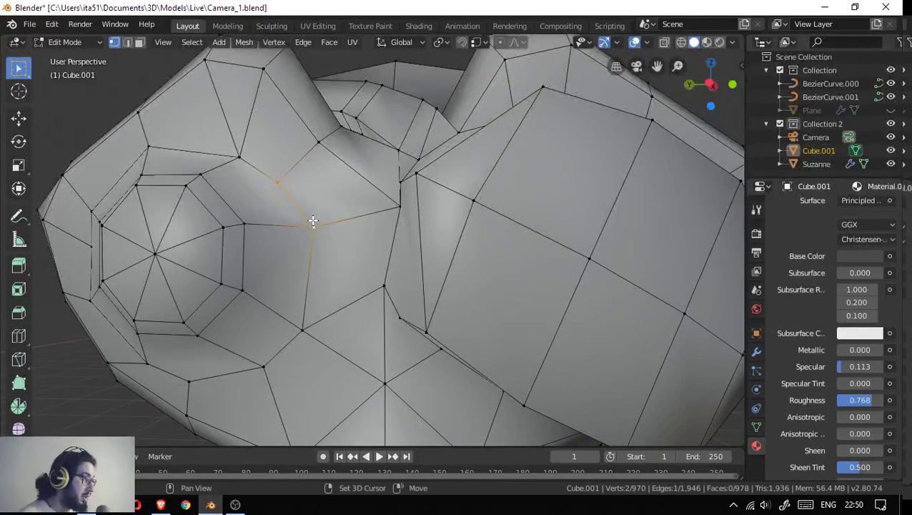
{"action": "key", "text": "m"}
{"action": "left_click", "coordinate": [309, 229]}
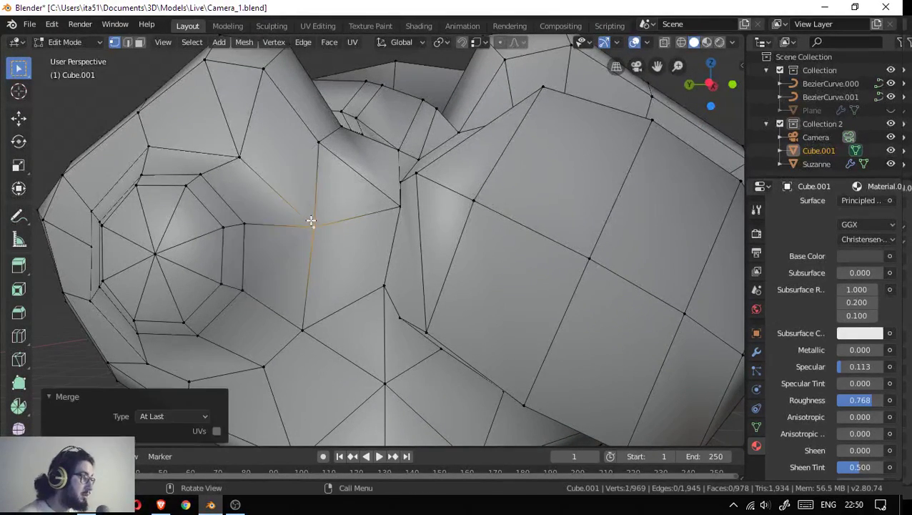
{"action": "scroll", "scroll_direction": "down", "scroll_amount": 3}
{"action": "left_click_drag", "start_coordinate": [286, 184], "coordinate": [314, 227]}
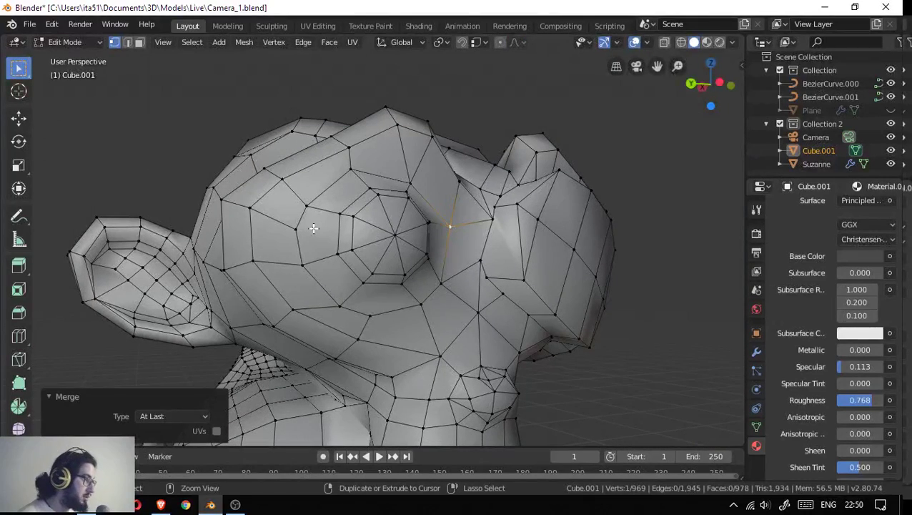
- Save Camera_1.blend, then merge one more head vertex pair at last, leaving 968 vertices
{"action": "key", "text": "ctrl+s"}
{"action": "left_click", "coordinate": [296, 229]}
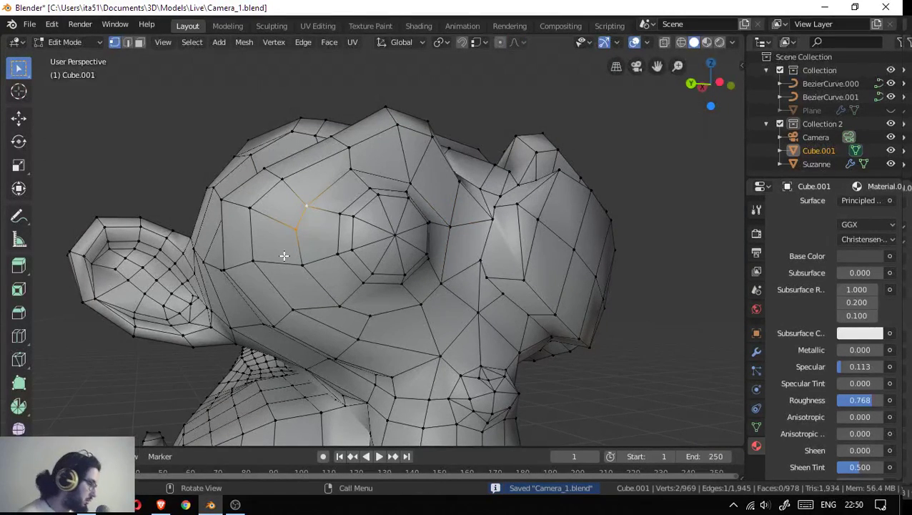
{"action": "key", "text": "m"}
{"action": "left_click", "coordinate": [283, 255]}
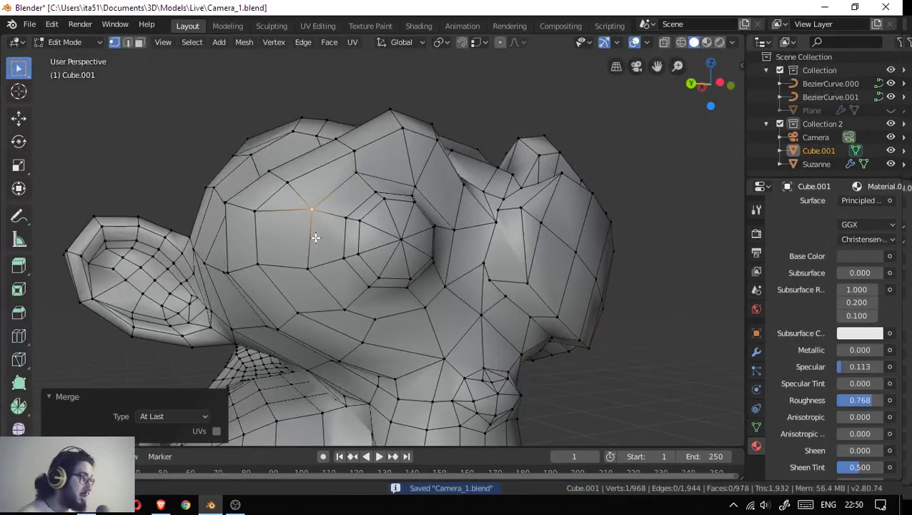
{"action": "left_click_drag", "start_coordinate": [315, 238], "coordinate": [245, 213]}
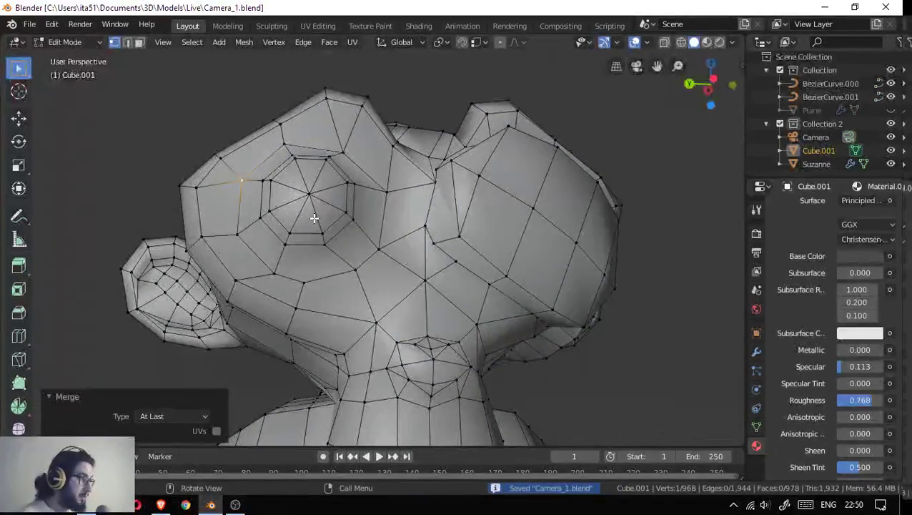
{"action": "left_click_drag", "start_coordinate": [311, 213], "coordinate": [338, 280]}
{"action": "scroll", "scroll_direction": "up", "scroll_amount": 3}
{"action": "scroll", "scroll_direction": "down", "scroll_amount": 3}
{"action": "left_click_drag", "start_coordinate": [239, 246], "coordinate": [273, 268]}
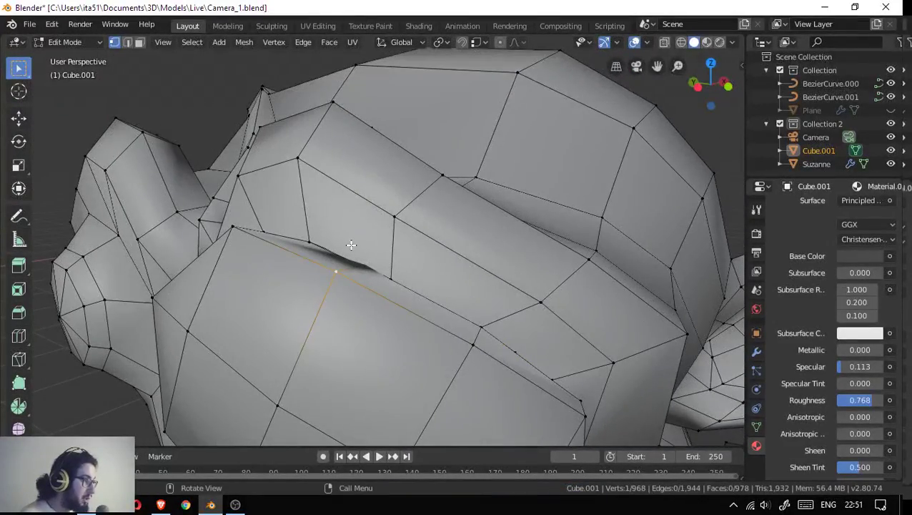
- Turn on X-ray and merge the first stray vertex pair At Last
{"action": "left_click", "coordinate": [664, 41]}
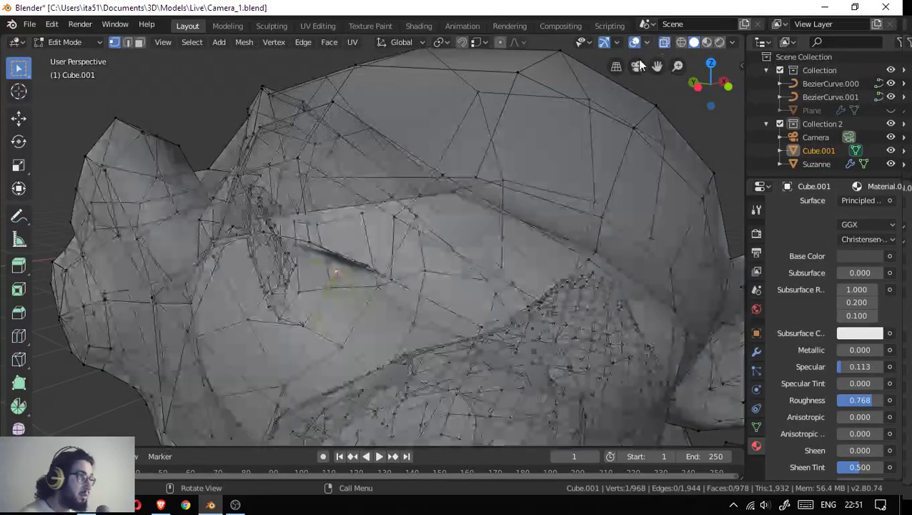
{"action": "left_click_drag", "start_coordinate": [336, 293], "coordinate": [332, 292]}
{"action": "left_click_drag", "start_coordinate": [339, 323], "coordinate": [358, 240]}
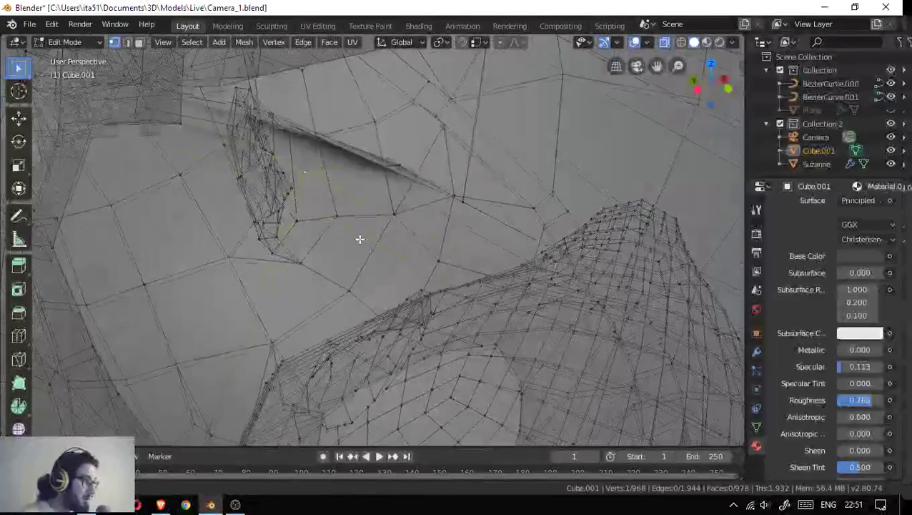
{"action": "left_click_drag", "start_coordinate": [387, 159], "coordinate": [389, 181]}
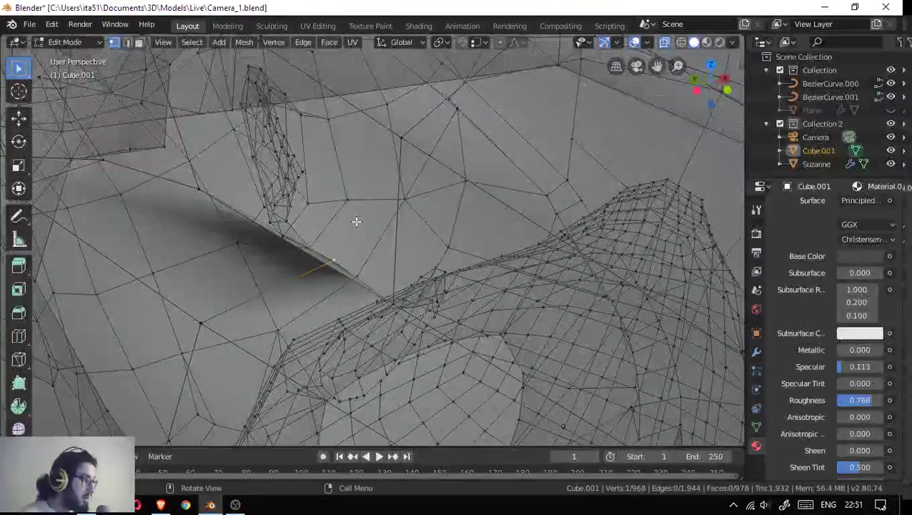
{"action": "left_click", "coordinate": [381, 303]}
{"action": "left_click_drag", "start_coordinate": [391, 301], "coordinate": [404, 312]}
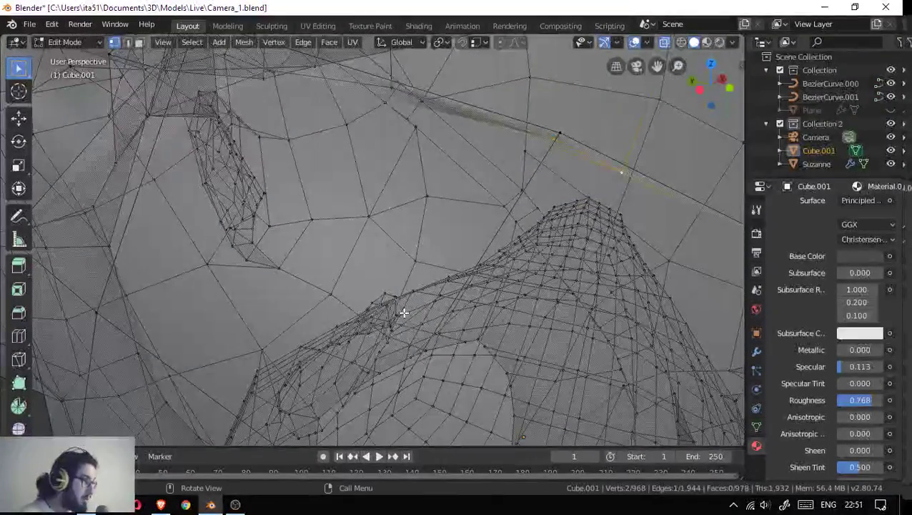
{"action": "key", "text": "m"}
{"action": "left_click", "coordinate": [399, 310]}
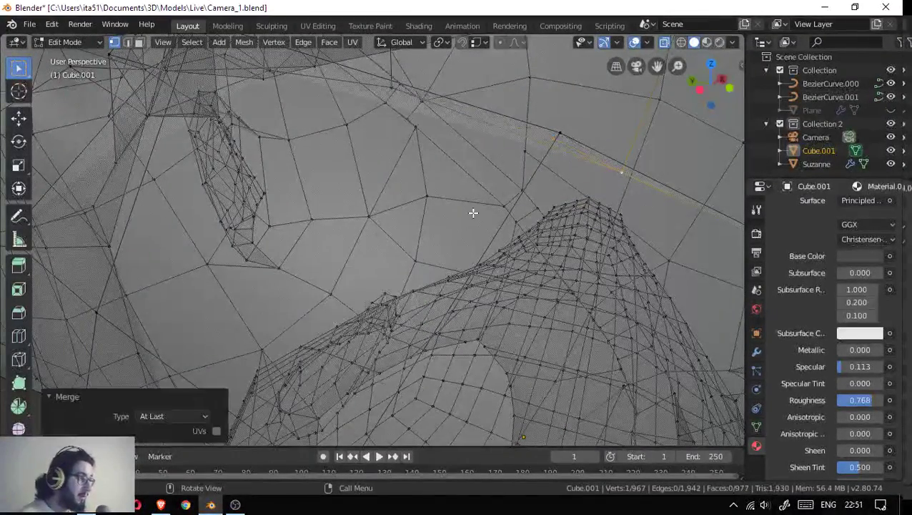
- Frame the selected vertex and merge the next vertex pair At Last
{"action": "left_click_drag", "start_coordinate": [472, 211], "coordinate": [478, 214]}
{"action": "left_click_drag", "start_coordinate": [514, 172], "coordinate": [512, 176]}
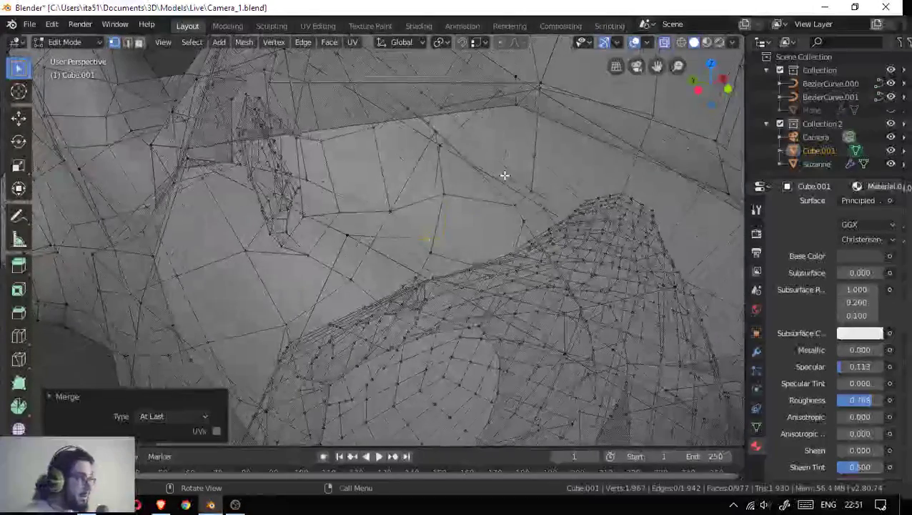
{"action": "key", "text": "KP_Decimal"}
{"action": "scroll", "scroll_direction": "down", "scroll_amount": 3}
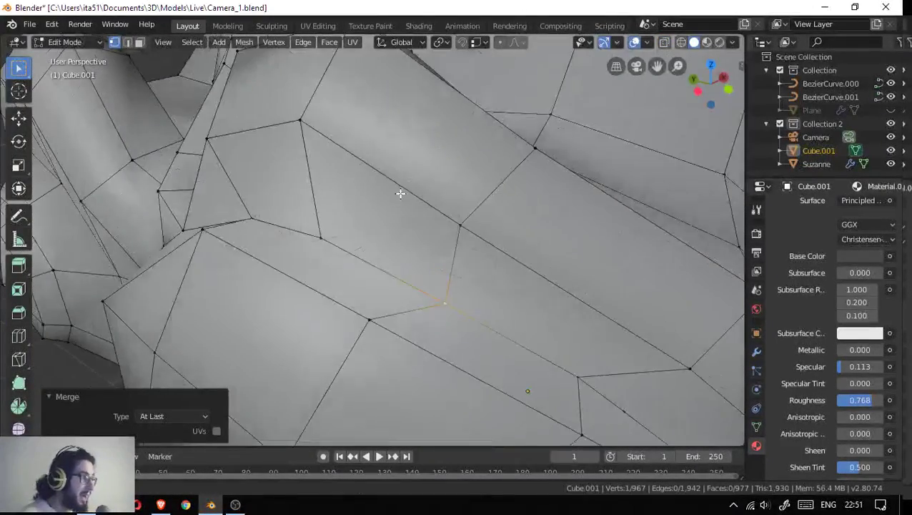
{"action": "left_click_drag", "start_coordinate": [401, 193], "coordinate": [514, 220]}
{"action": "left_click_drag", "start_coordinate": [581, 216], "coordinate": [397, 256]}
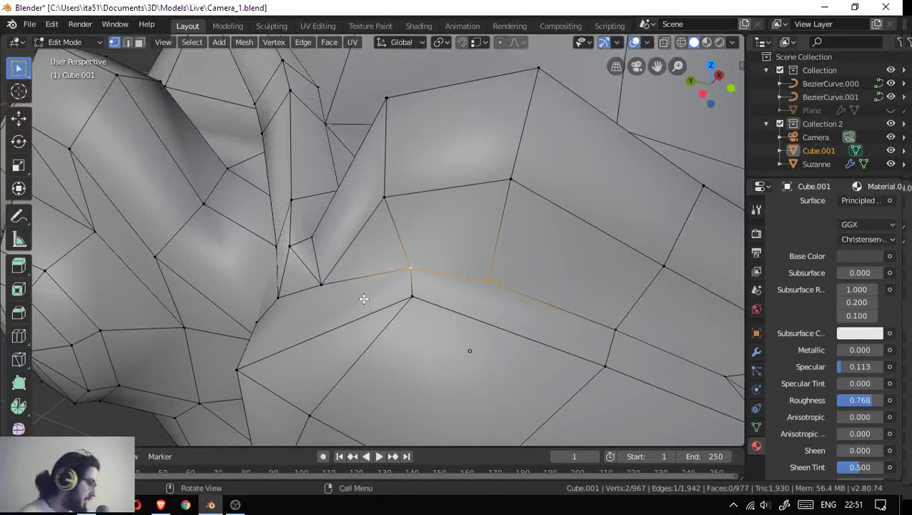
{"action": "key", "text": "m"}
{"action": "left_click", "coordinate": [363, 301]}
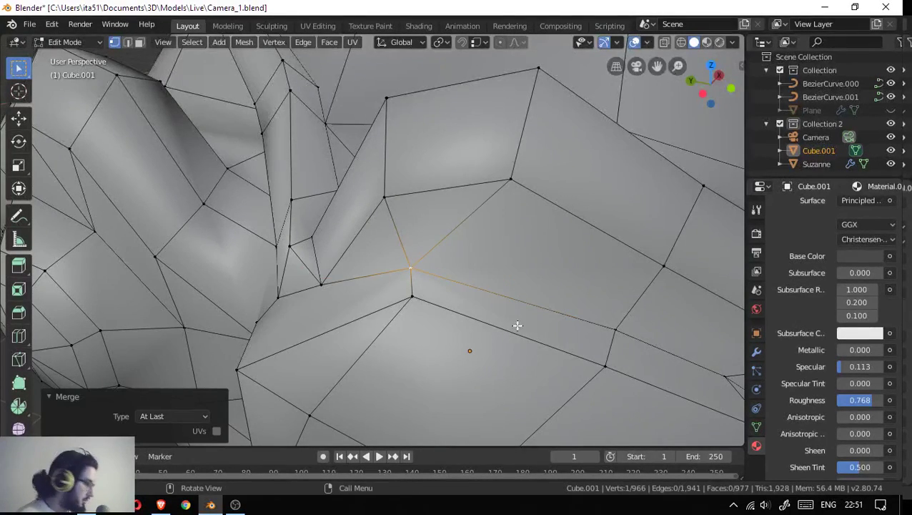
- Merge three vertices At Center, then move the merged vertex into place
{"action": "left_click_drag", "start_coordinate": [517, 323], "coordinate": [307, 226]}
{"action": "left_click", "coordinate": [339, 232]}
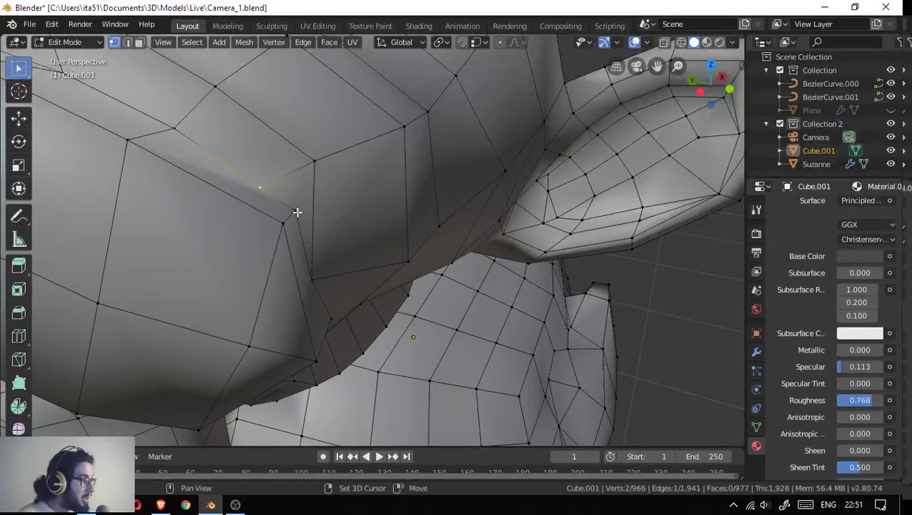
{"action": "left_click", "coordinate": [296, 212]}
{"action": "key", "text": "m"}
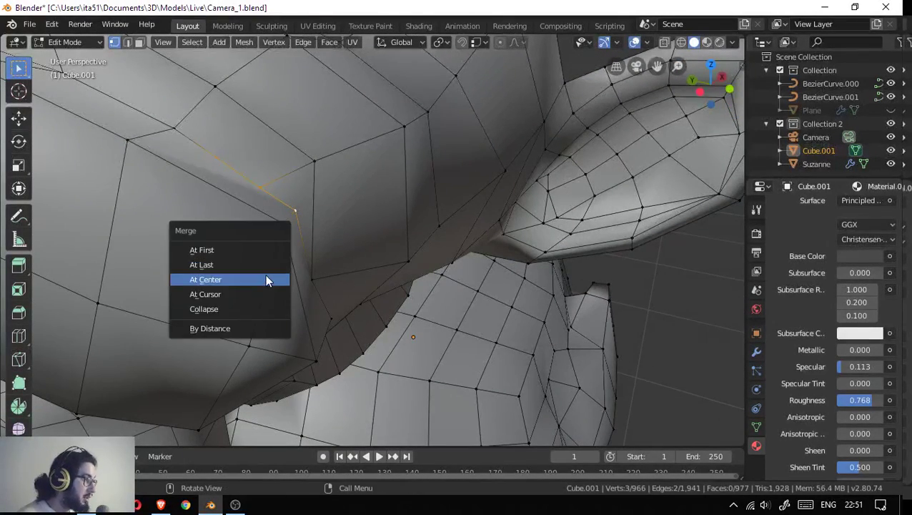
{"action": "left_click", "coordinate": [266, 279]}
{"action": "left_click_drag", "start_coordinate": [281, 242], "coordinate": [135, 134]}
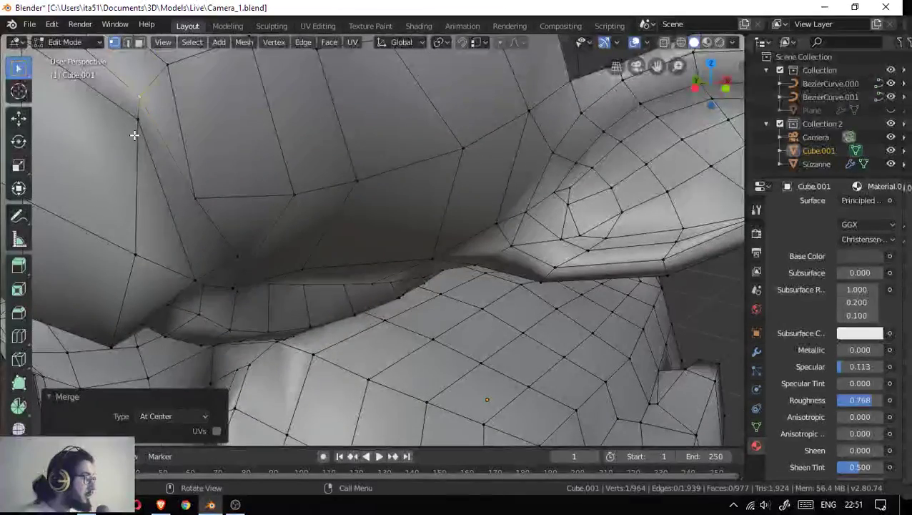
{"action": "key", "text": "g"}
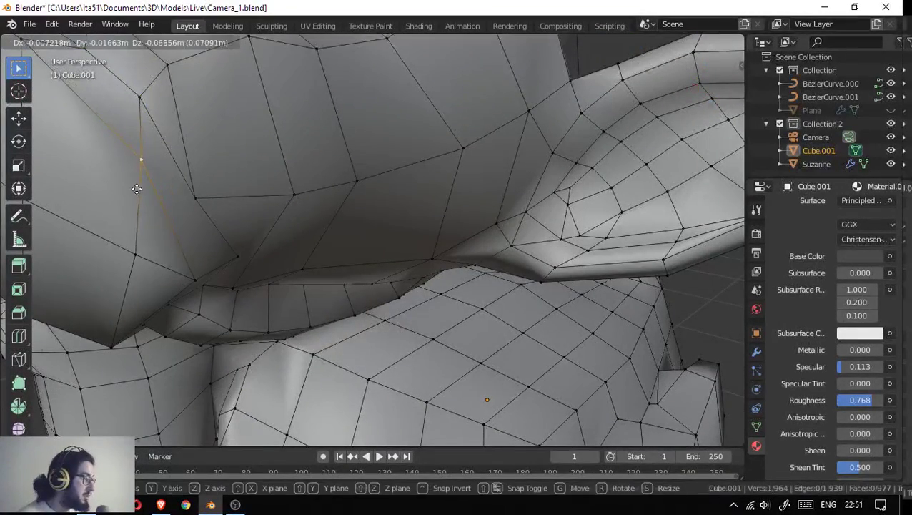
{"action": "left_click", "coordinate": [201, 196]}
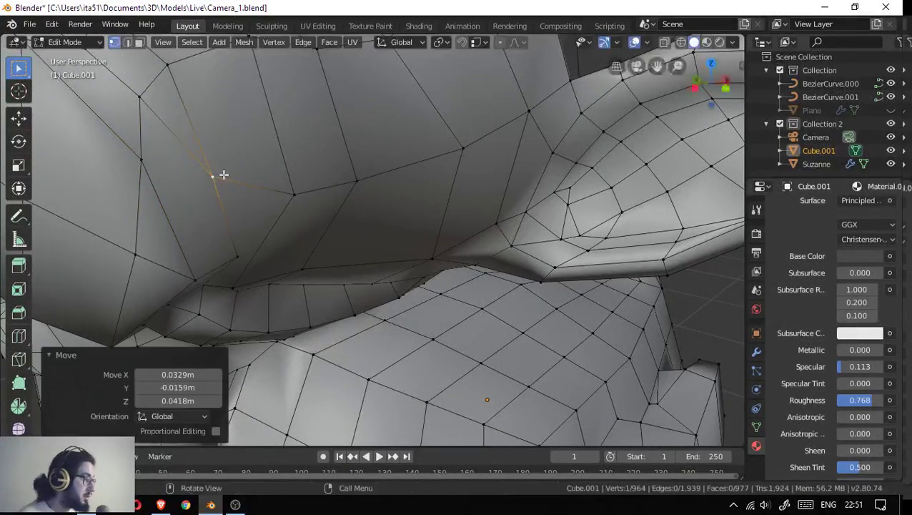
{"action": "left_click_drag", "start_coordinate": [218, 178], "coordinate": [226, 197]}
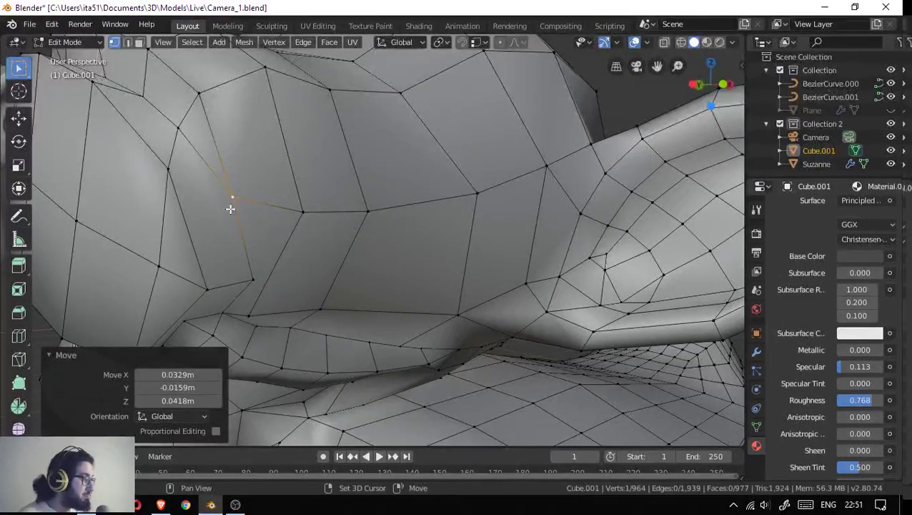
- Merge a neighbouring pair At Center and another pair At Last
{"action": "left_click", "coordinate": [251, 280]}
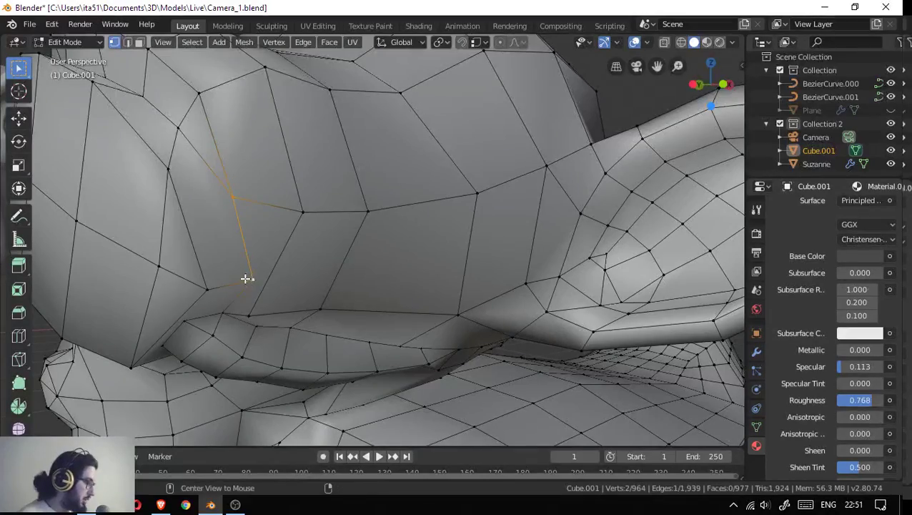
{"action": "key", "text": "m"}
{"action": "left_click", "coordinate": [237, 277]}
{"action": "left_click_drag", "start_coordinate": [235, 245], "coordinate": [194, 211]}
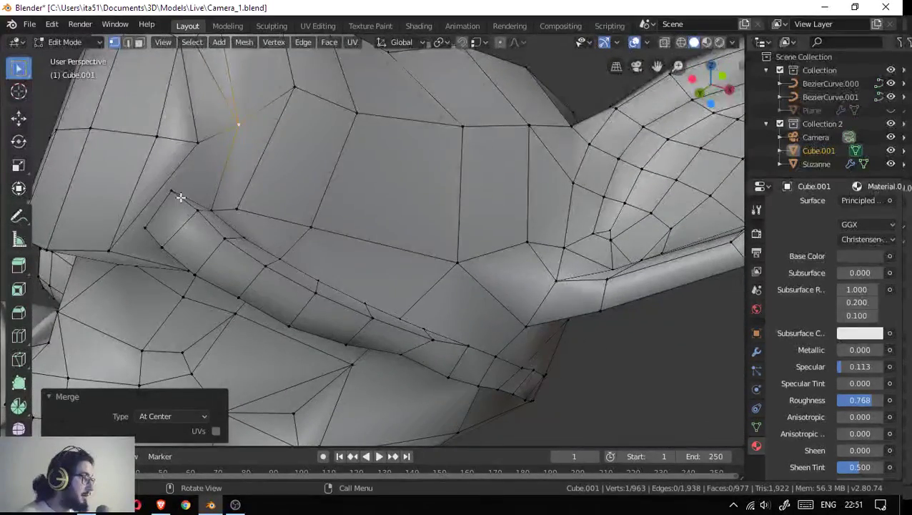
{"action": "left_click", "coordinate": [171, 191]}
{"action": "left_click", "coordinate": [197, 142]}
{"action": "key", "text": "m"}
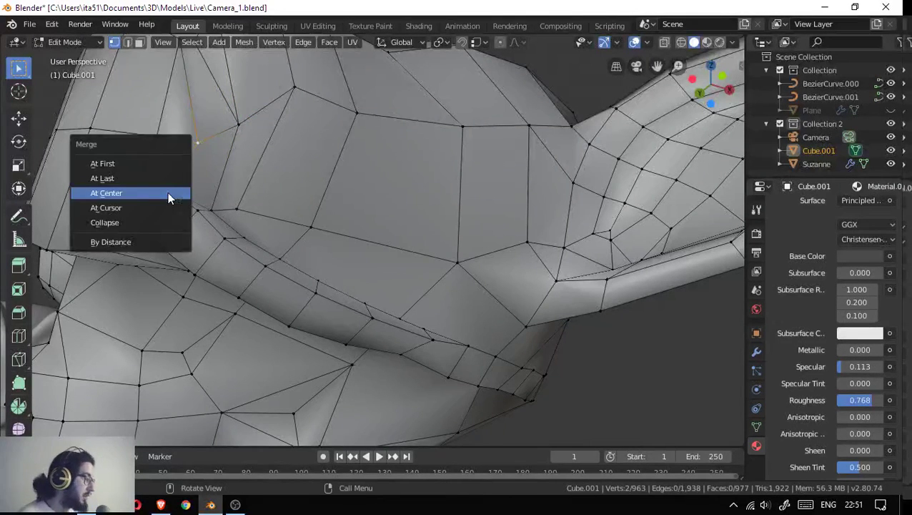
{"action": "left_click", "coordinate": [169, 183]}
- Merge two more shoulder vertex pairs At Last
{"action": "left_click", "coordinate": [145, 227]}
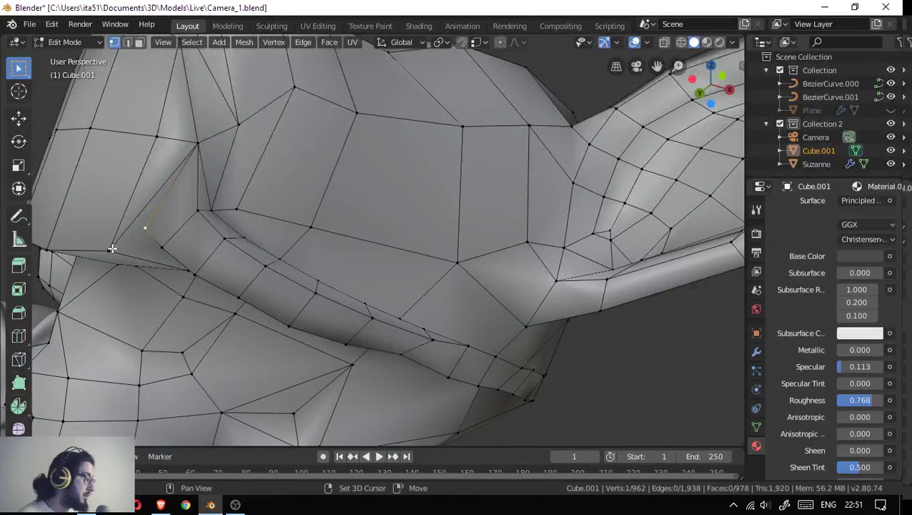
{"action": "left_click", "coordinate": [111, 250]}
{"action": "key", "text": "m"}
{"action": "left_click", "coordinate": [119, 268]}
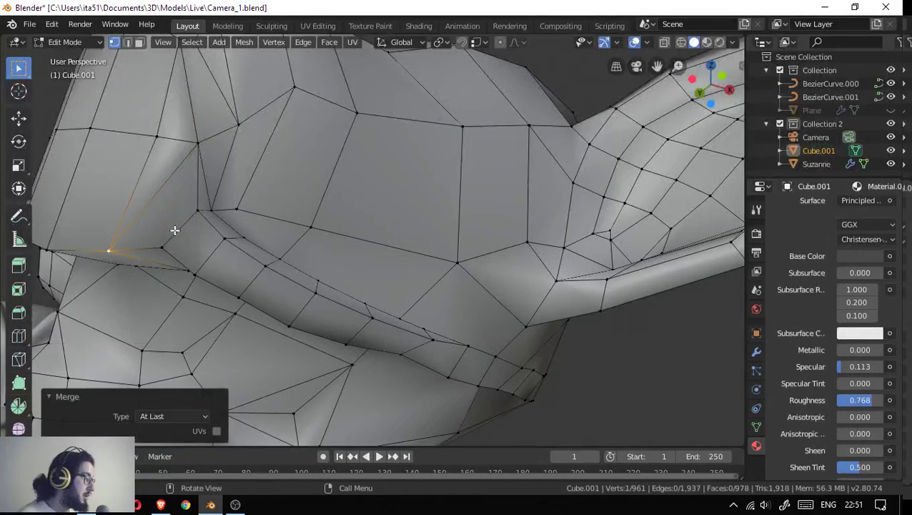
{"action": "left_click_drag", "start_coordinate": [175, 230], "coordinate": [235, 219]}
{"action": "left_click", "coordinate": [228, 220]}
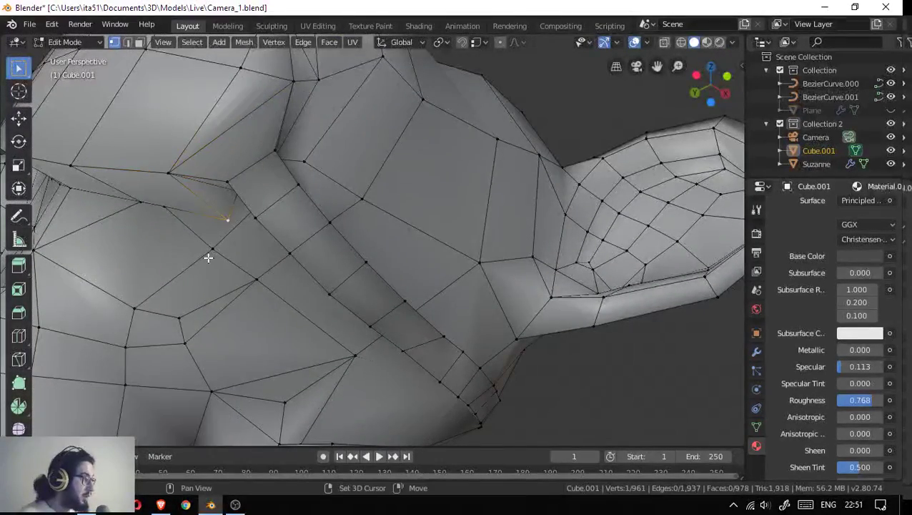
{"action": "left_click", "coordinate": [211, 252]}
{"action": "key", "text": "m"}
{"action": "left_click", "coordinate": [205, 276]}
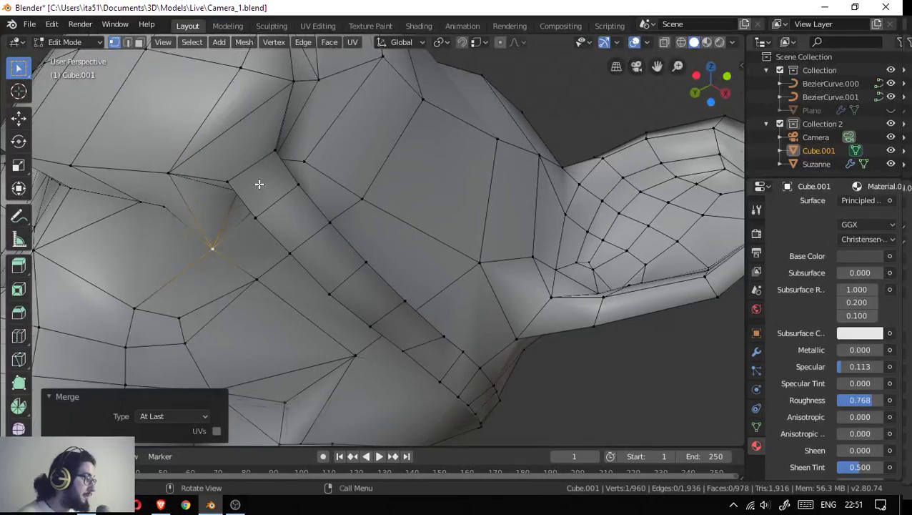
- Reposition a vertex near the monkey head and merge it with a neighbour At Last
{"action": "left_click_drag", "start_coordinate": [258, 183], "coordinate": [190, 288]}
{"action": "left_click_drag", "start_coordinate": [198, 249], "coordinate": [346, 200]}
{"action": "key", "text": "g"}
{"action": "left_click", "coordinate": [211, 273]}
{"action": "left_click", "coordinate": [348, 195]}
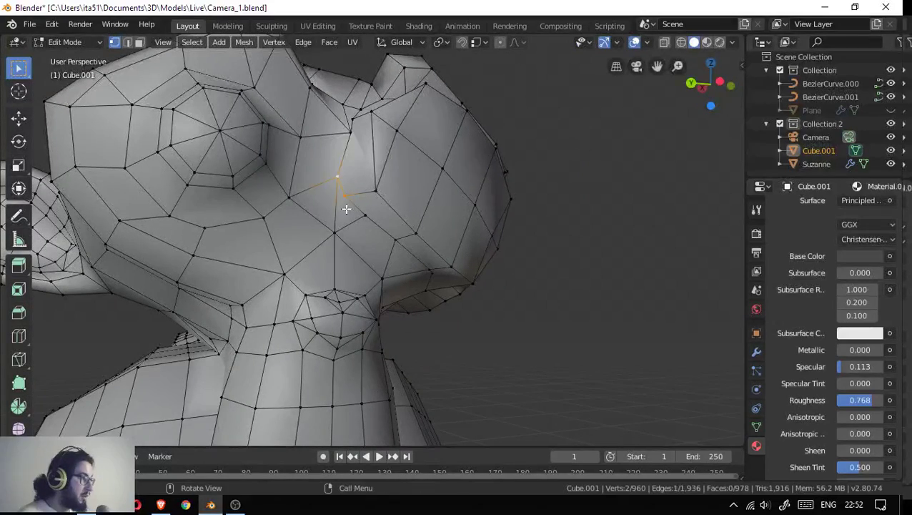
{"action": "key", "text": "m"}
{"action": "left_click", "coordinate": [318, 235]}
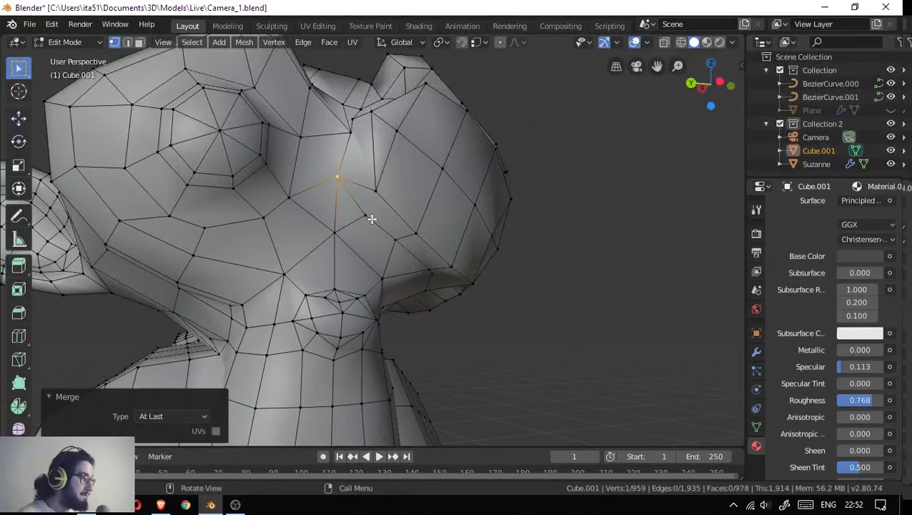
- Merge one more vertex pair At Last, bringing the mesh to 958 vertices
{"action": "left_click_drag", "start_coordinate": [370, 216], "coordinate": [355, 205]}
{"action": "left_click", "coordinate": [326, 185]}
{"action": "left_click", "coordinate": [360, 208]}
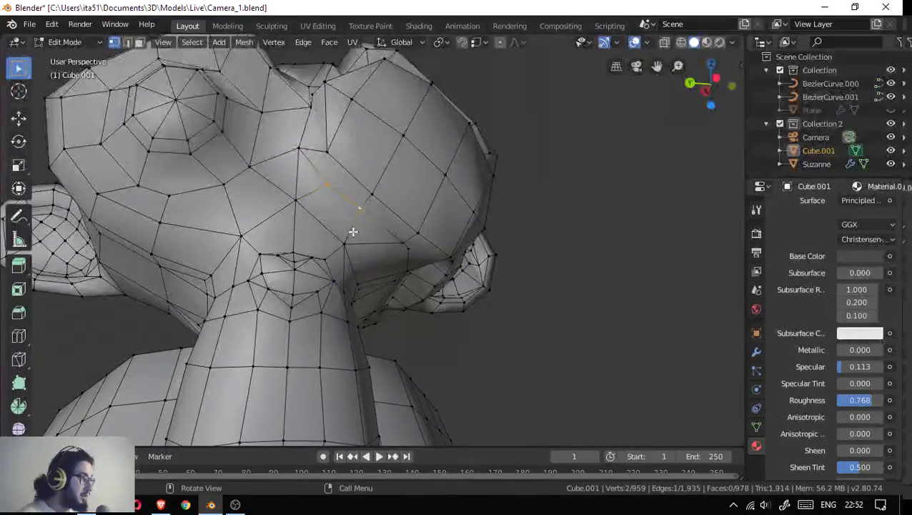
{"action": "key", "text": "m"}
{"action": "left_click", "coordinate": [331, 240]}
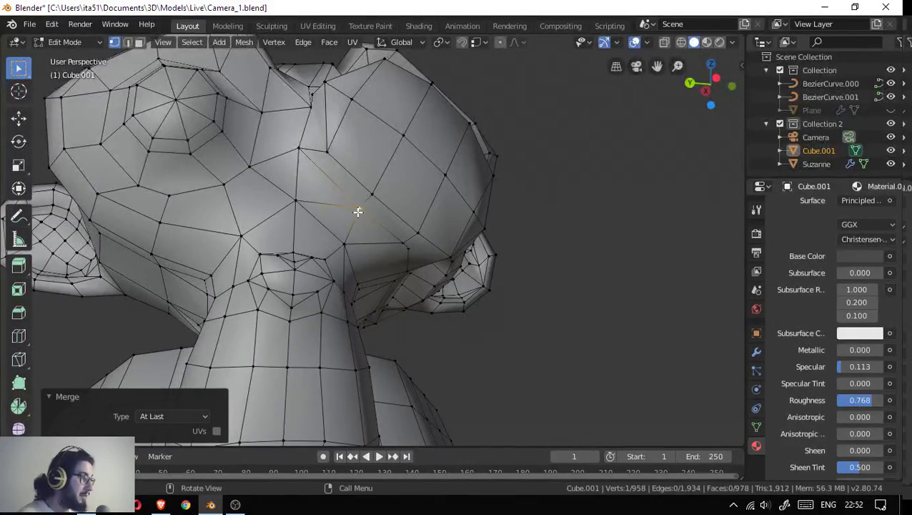
{"action": "left_click_drag", "start_coordinate": [356, 209], "coordinate": [281, 216]}
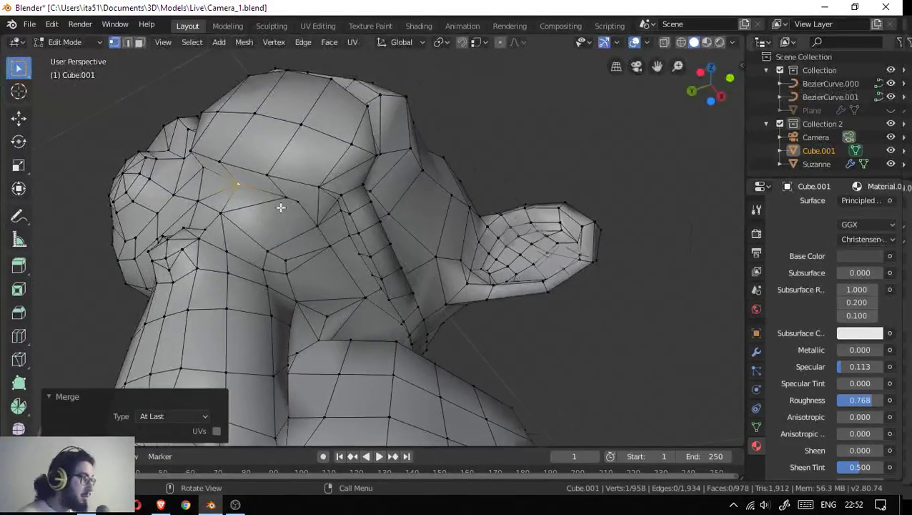
- Merge a nearby vertex pair At Center and move the merged vertex
{"action": "scroll", "scroll_direction": "up", "scroll_amount": 3}
{"action": "left_click_drag", "start_coordinate": [221, 176], "coordinate": [219, 189]}
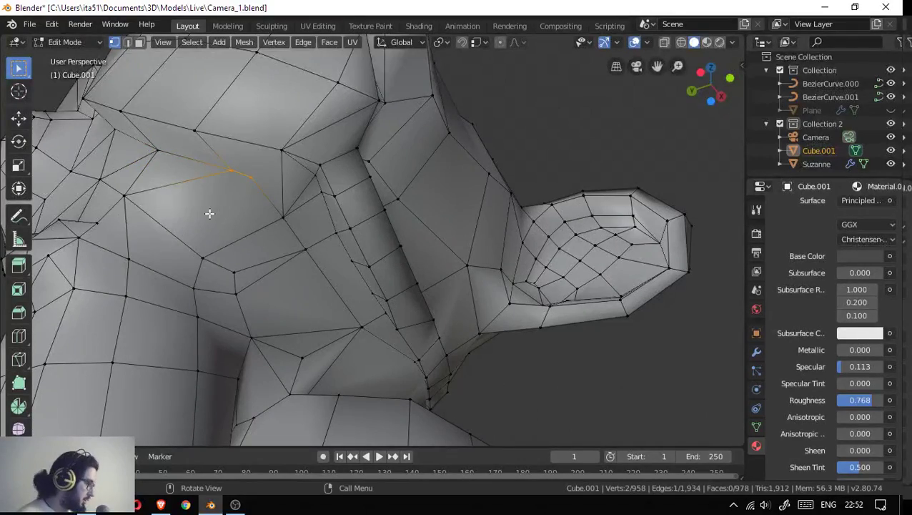
{"action": "key", "text": "m"}
{"action": "left_click", "coordinate": [214, 213]}
{"action": "left_click_drag", "start_coordinate": [214, 209], "coordinate": [331, 213]}
{"action": "key", "text": "g"}
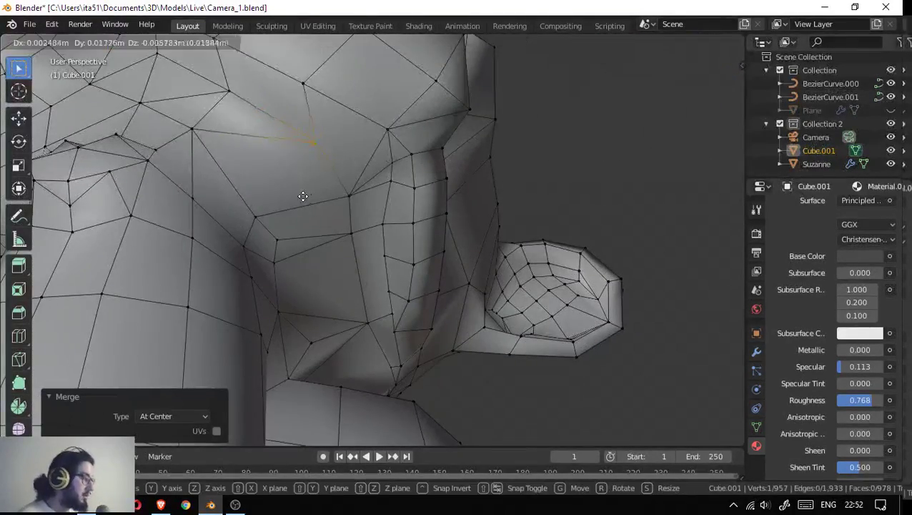
{"action": "left_click", "coordinate": [305, 183]}
- Nudge a vertex into position, then merge it with a second vertex At Last
{"action": "left_click_drag", "start_coordinate": [305, 183], "coordinate": [279, 143]}
{"action": "key", "text": "g"}
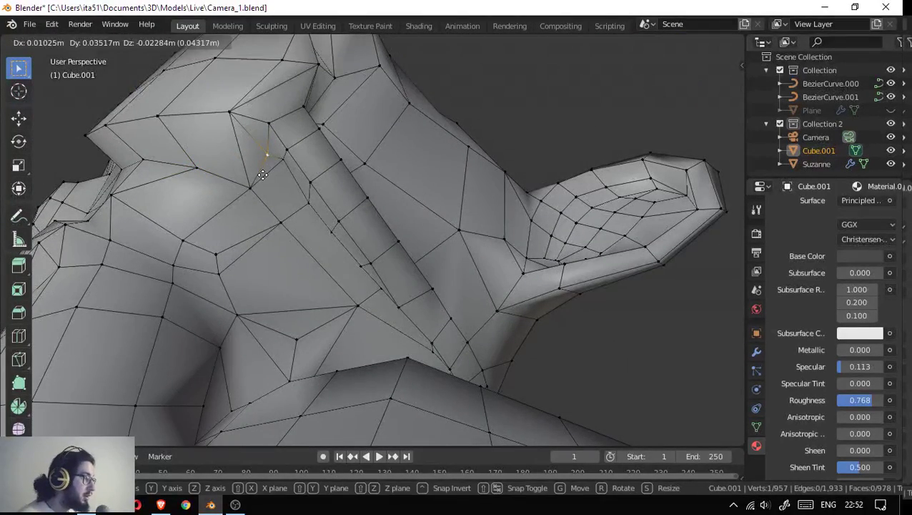
{"action": "left_click", "coordinate": [263, 175]}
{"action": "left_click", "coordinate": [255, 188]}
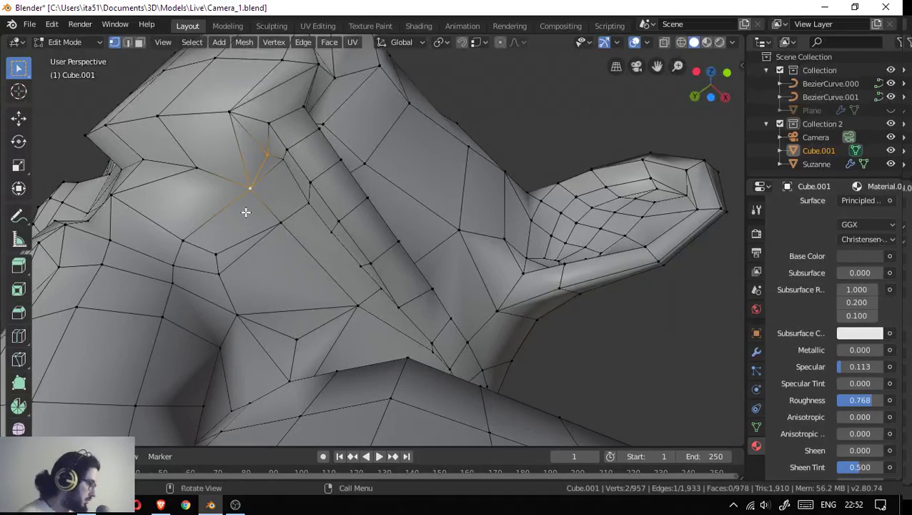
{"action": "key", "text": "m"}
{"action": "left_click", "coordinate": [245, 197]}
- Merge the stray vertex below the mouth At Center, leaving 954 vertices
{"action": "left_click_drag", "start_coordinate": [265, 155], "coordinate": [213, 272]}
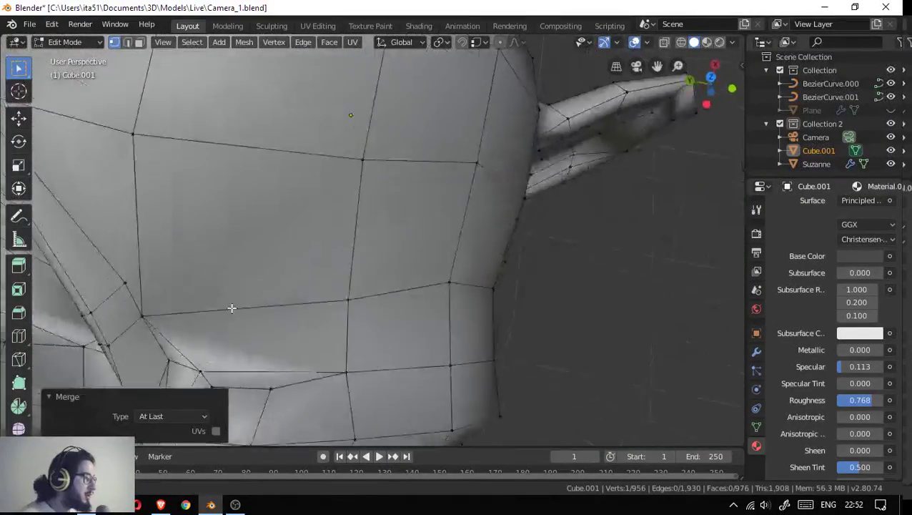
{"action": "left_click_drag", "start_coordinate": [213, 271], "coordinate": [392, 241]}
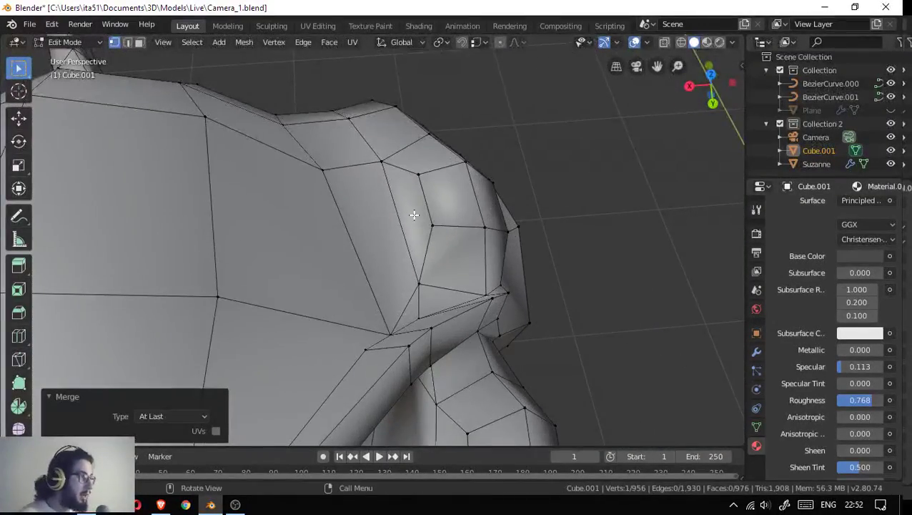
{"action": "left_click_drag", "start_coordinate": [419, 173], "coordinate": [247, 192]}
{"action": "left_click_drag", "start_coordinate": [455, 236], "coordinate": [441, 337]}
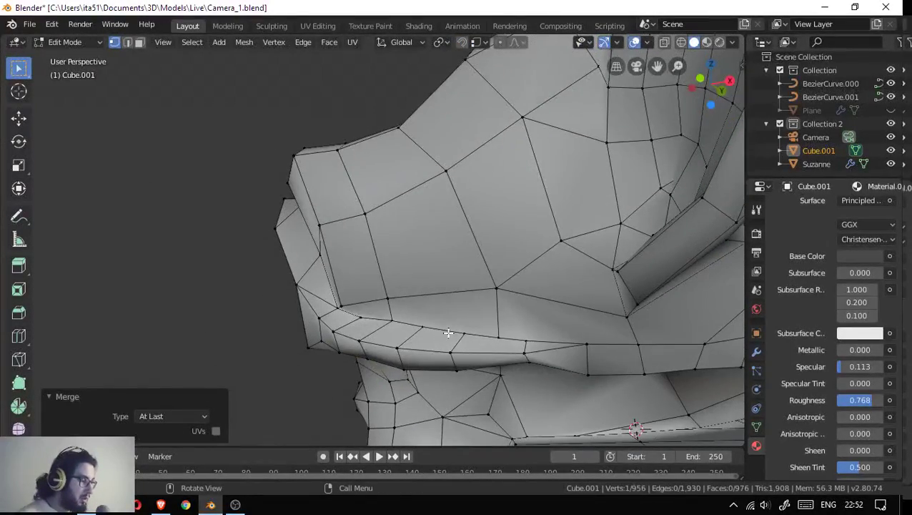
{"action": "left_click", "coordinate": [458, 339]}
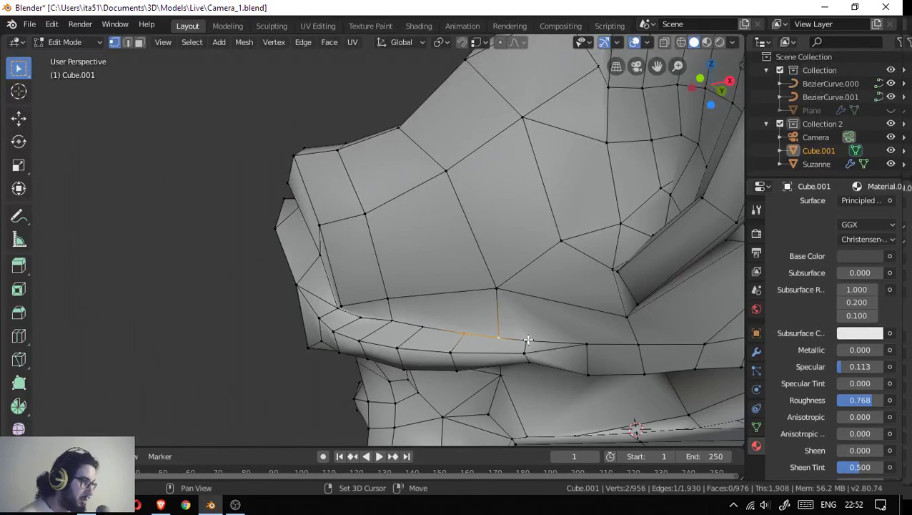
{"action": "key", "text": "m"}
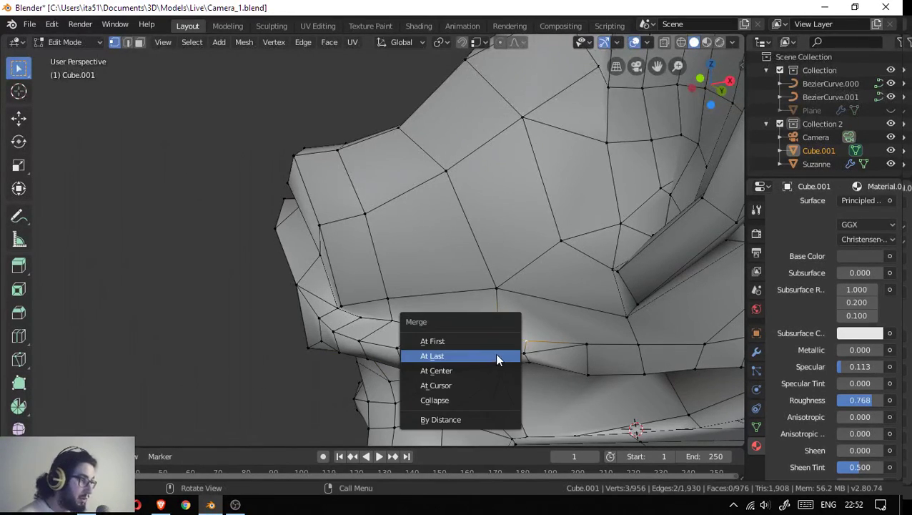
{"action": "left_click", "coordinate": [494, 371]}
{"action": "left_click_drag", "start_coordinate": [493, 367], "coordinate": [564, 264]}
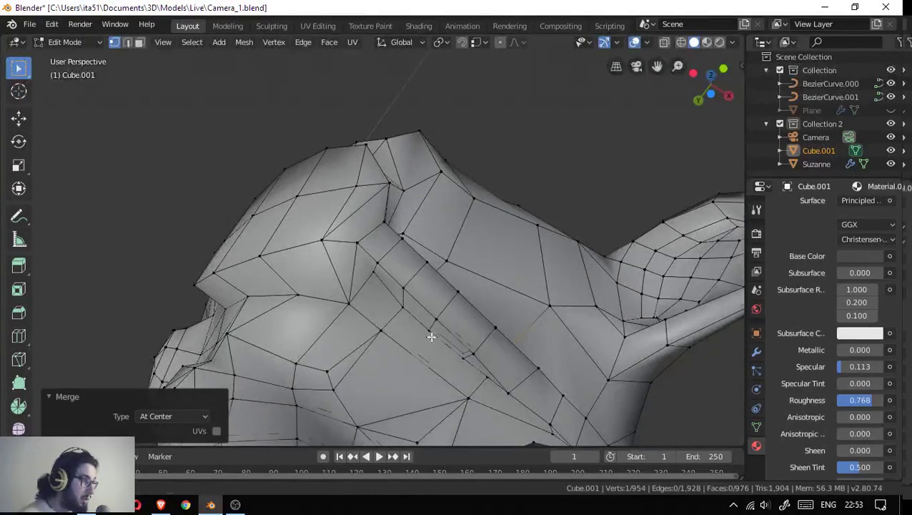
- Merge the vertex pair beside the ear and the next pair, both At Center
{"action": "left_click_drag", "start_coordinate": [431, 336], "coordinate": [433, 342]}
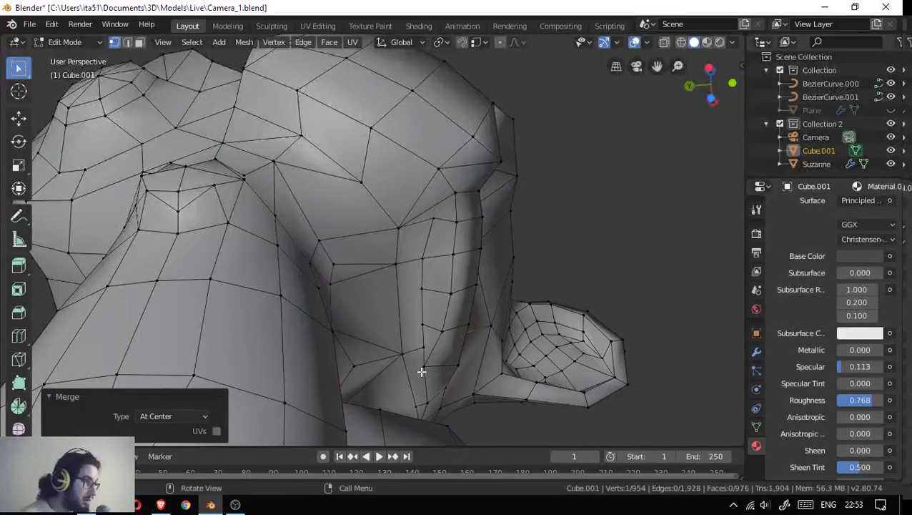
{"action": "left_click", "coordinate": [422, 368]}
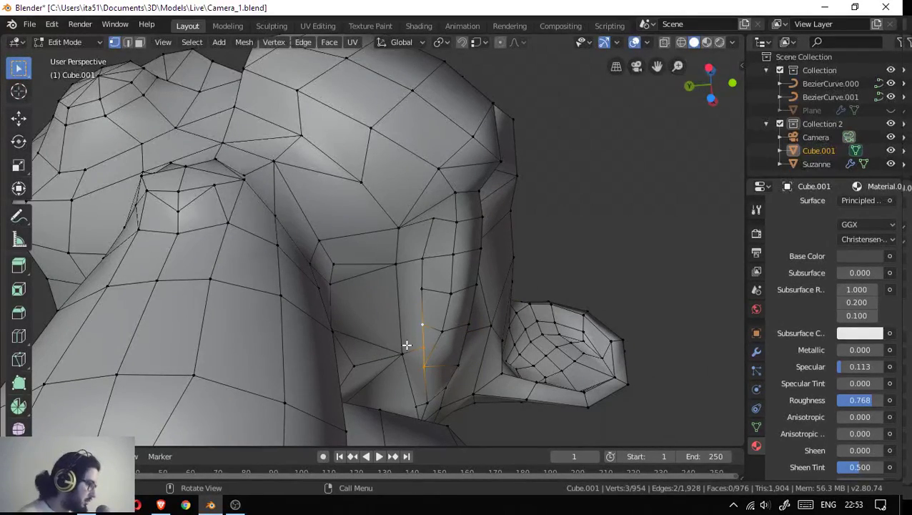
{"action": "key", "text": "m"}
{"action": "left_click", "coordinate": [407, 350]}
{"action": "left_click_drag", "start_coordinate": [416, 297], "coordinate": [409, 265]}
{"action": "left_click", "coordinate": [409, 270]}
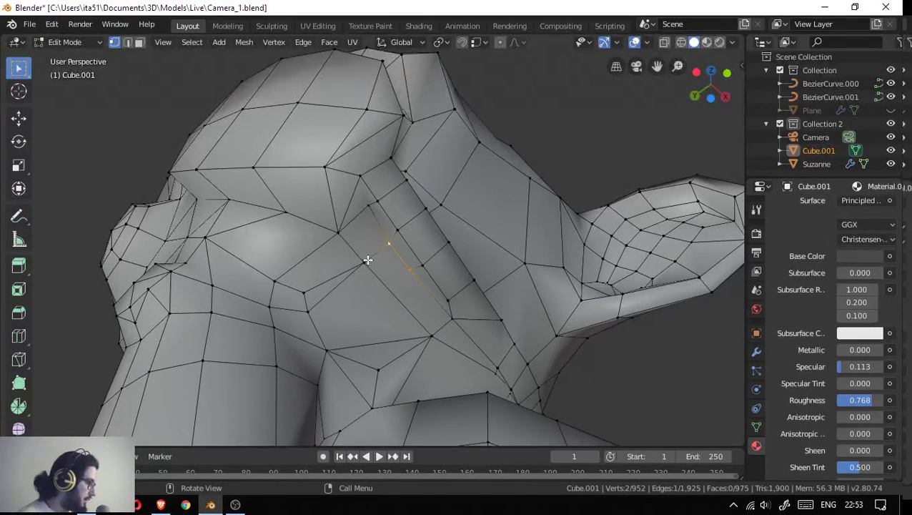
{"action": "key", "text": "m"}
{"action": "left_click", "coordinate": [366, 258]}
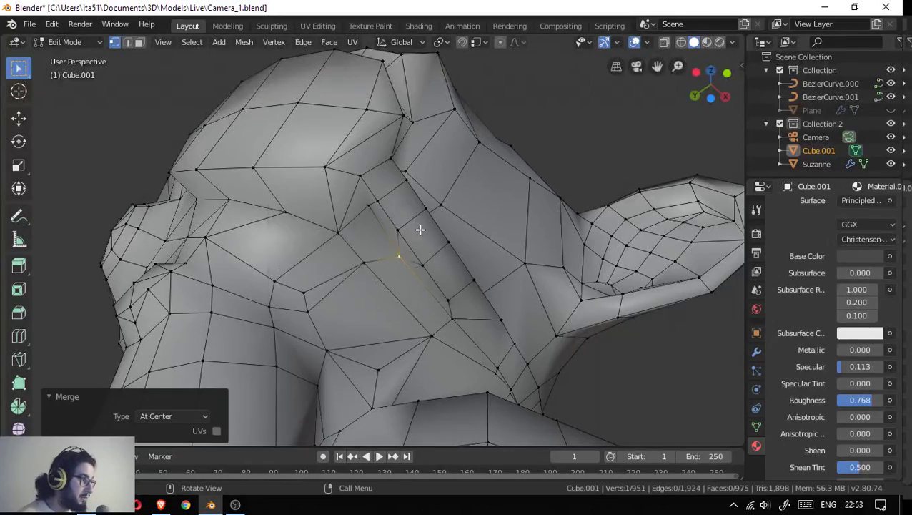
- Merge a vertex pair under the jaw At Center
{"action": "scroll", "scroll_direction": "up", "scroll_amount": 3}
{"action": "left_click_drag", "start_coordinate": [336, 271], "coordinate": [380, 293]}
{"action": "left_click", "coordinate": [350, 285]}
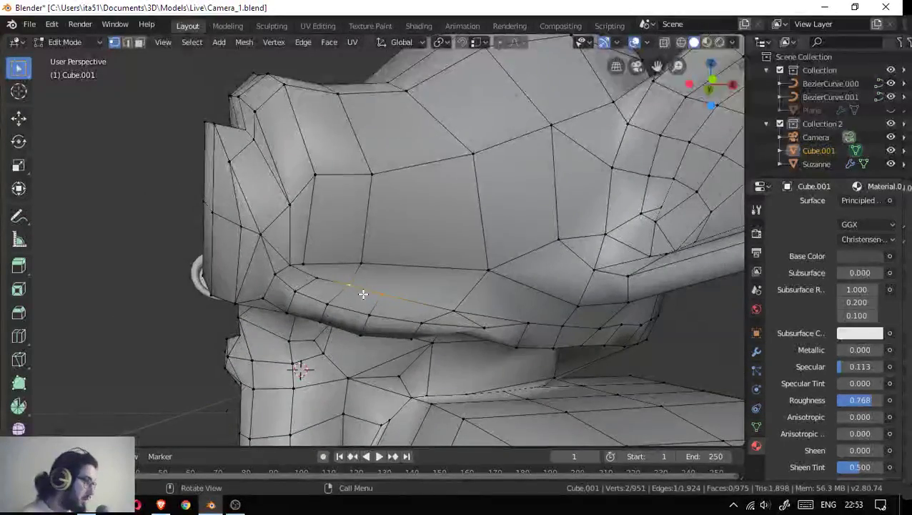
{"action": "key", "text": "m"}
{"action": "left_click", "coordinate": [357, 294]}
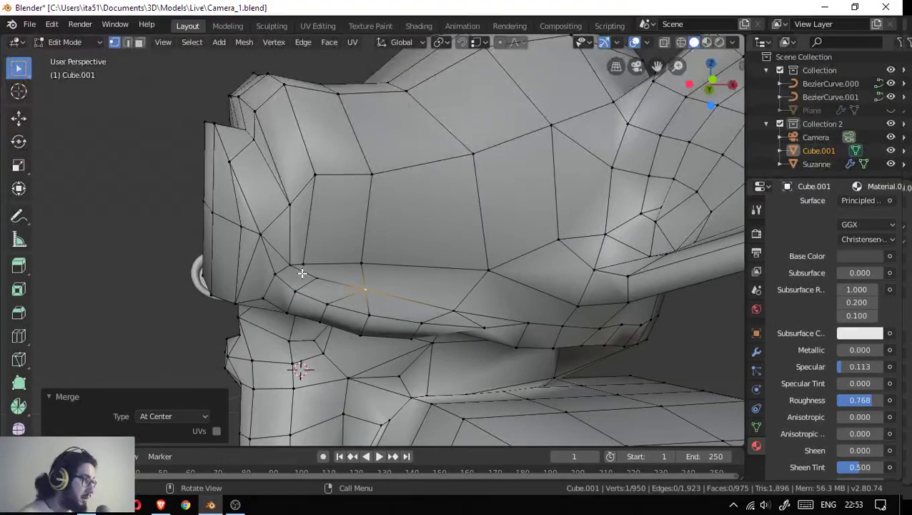
- Move a head vertex by 0.0349m, 0.0366m, -0.0288m
{"action": "left_click", "coordinate": [316, 278]}
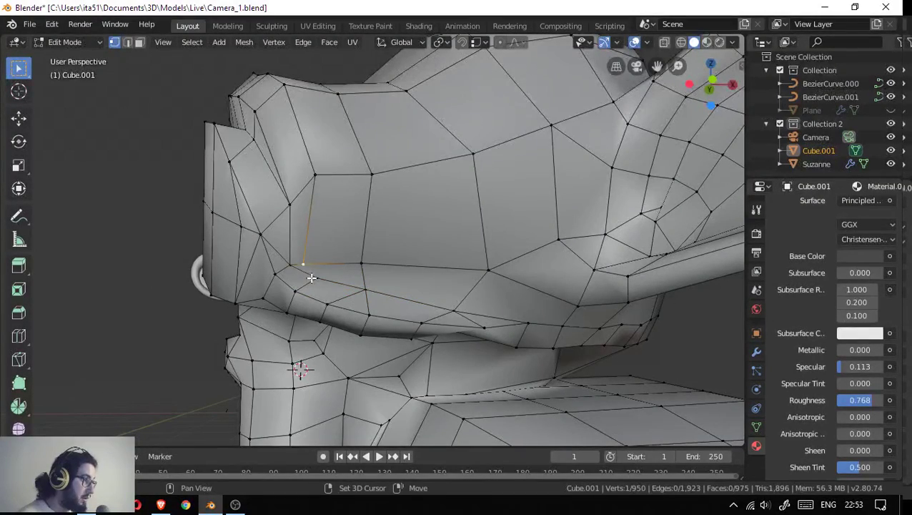
{"action": "left_click_drag", "start_coordinate": [323, 291], "coordinate": [396, 202]}
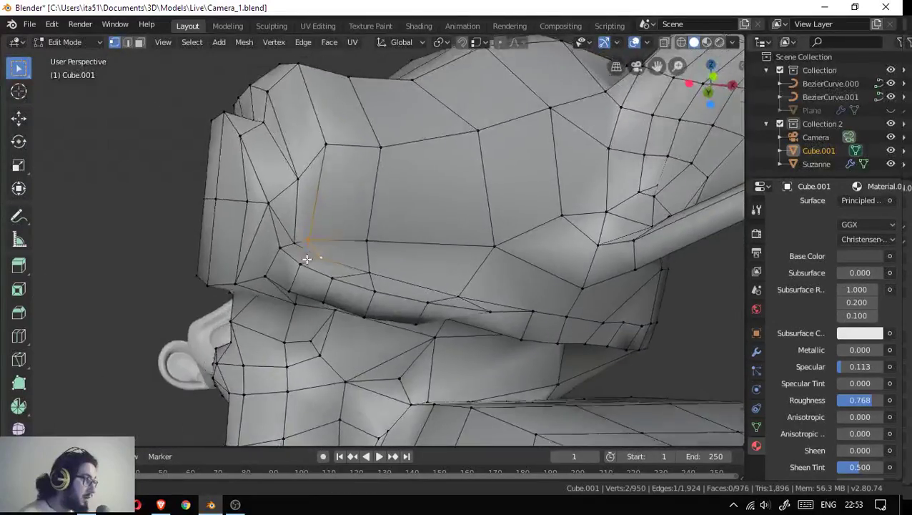
{"action": "left_click", "coordinate": [395, 192]}
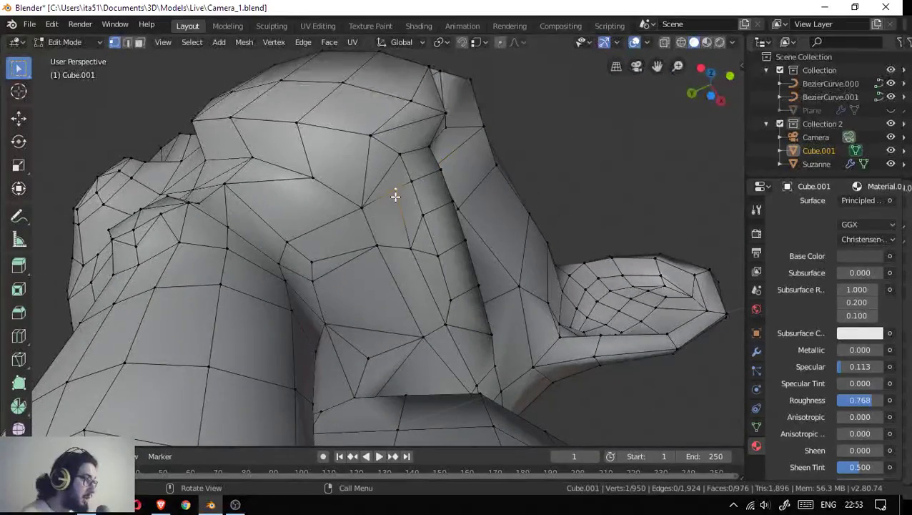
{"action": "key", "text": "g"}
{"action": "left_click", "coordinate": [390, 212]}
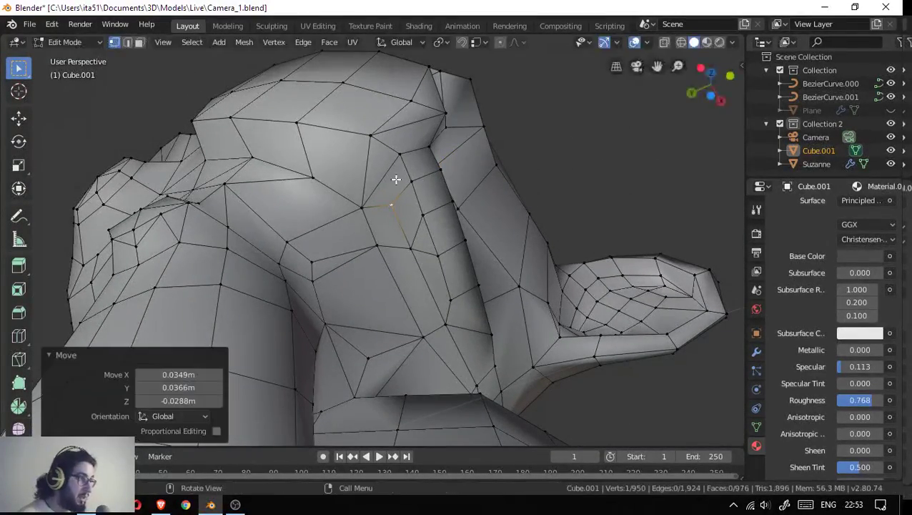
{"action": "left_click_drag", "start_coordinate": [408, 255], "coordinate": [234, 204]}
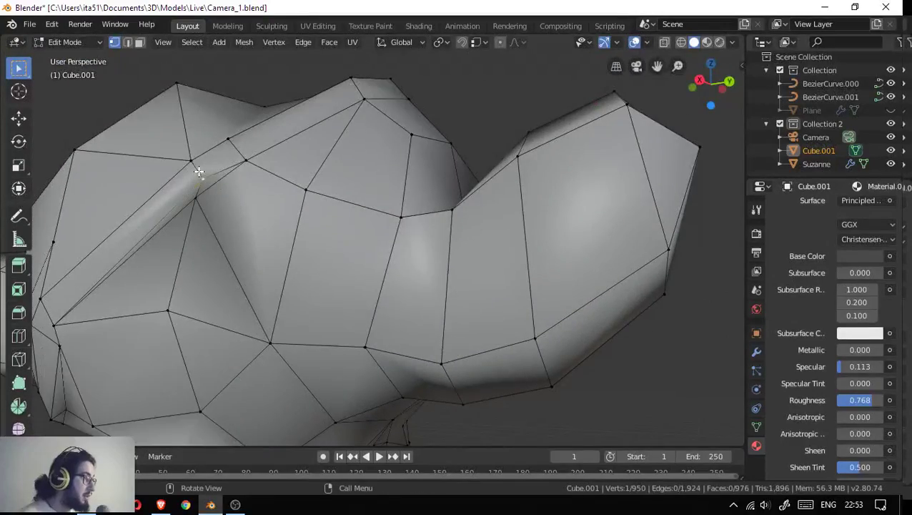
- Merge two adjacent vertices At Center
{"action": "left_click_drag", "start_coordinate": [199, 173], "coordinate": [231, 178]}
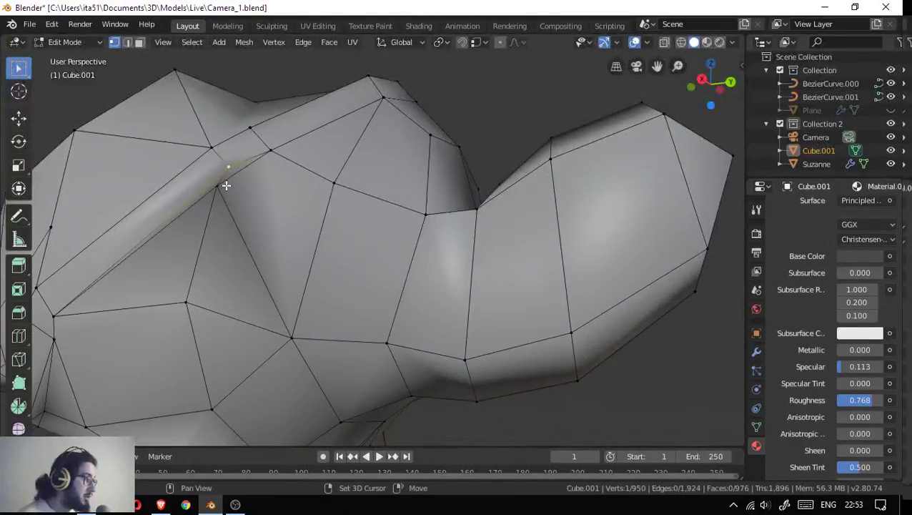
{"action": "left_click", "coordinate": [221, 186]}
{"action": "key", "text": "m"}
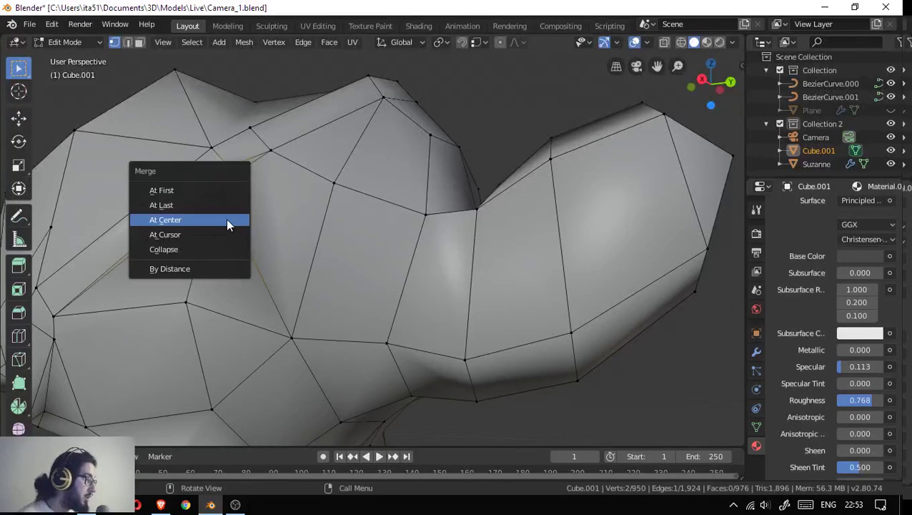
{"action": "left_click", "coordinate": [226, 218]}
- Merge another vertex pair At Last, leaving 948 vertices, and begin a knife cut
{"action": "left_click_drag", "start_coordinate": [236, 216], "coordinate": [295, 279]}
{"action": "left_click_drag", "start_coordinate": [328, 308], "coordinate": [346, 301]}
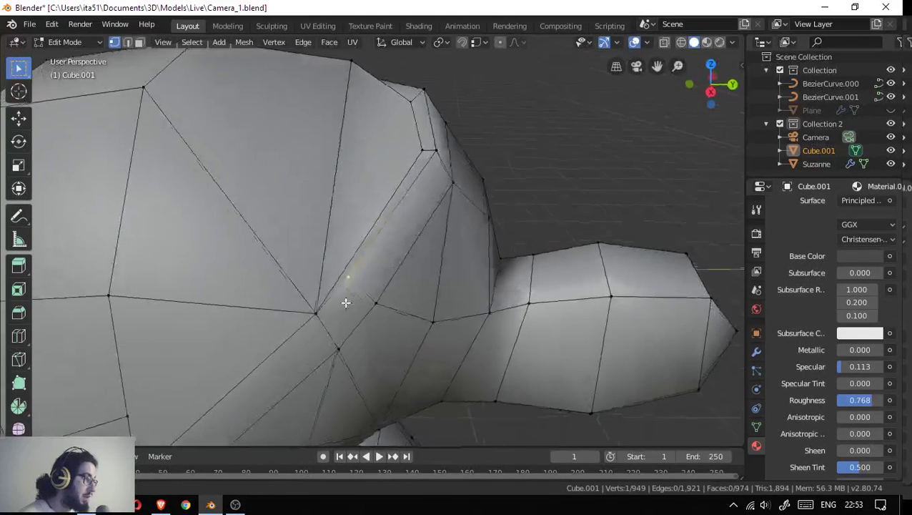
{"action": "left_click", "coordinate": [317, 320]}
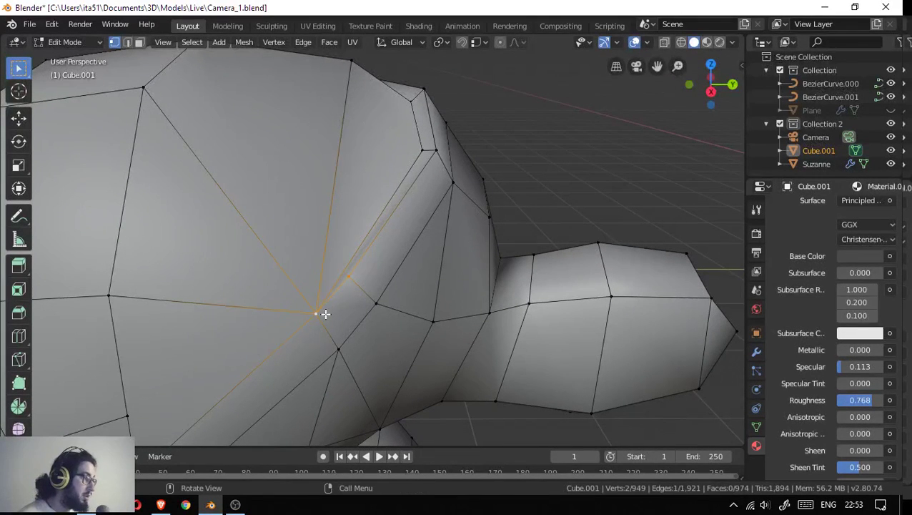
{"action": "key", "text": "m"}
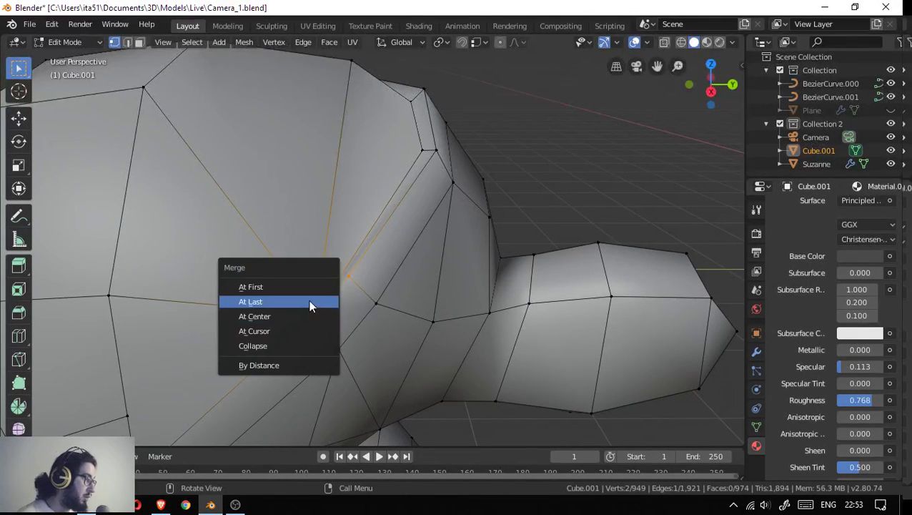
{"action": "left_click", "coordinate": [309, 300]}
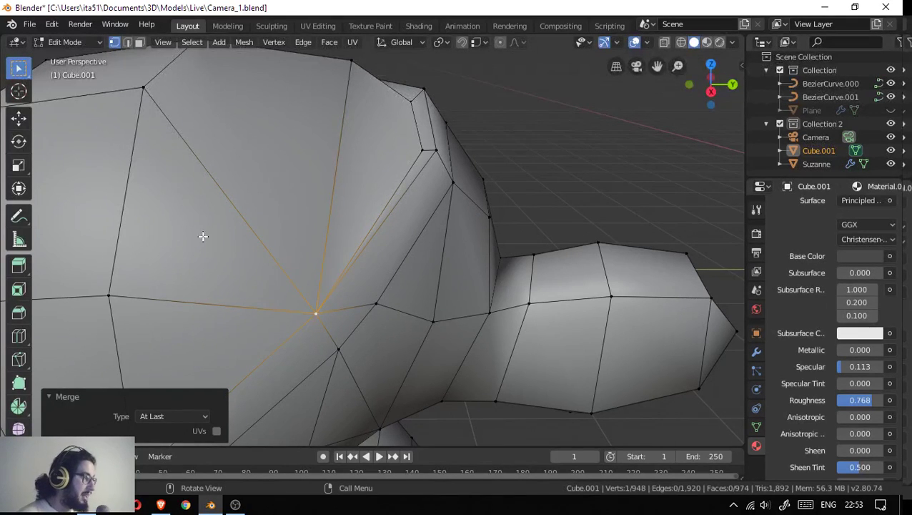
{"action": "left_click_drag", "start_coordinate": [299, 267], "coordinate": [199, 253]}
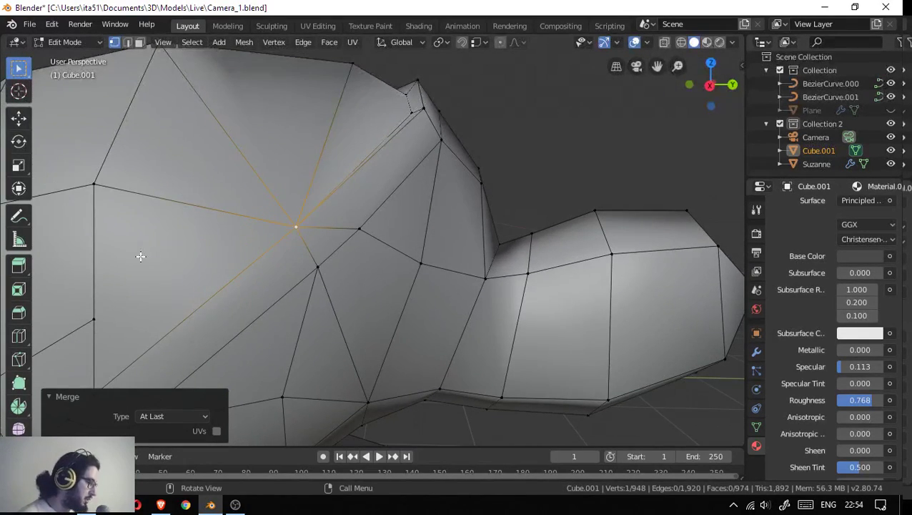
{"action": "key", "text": "k"}
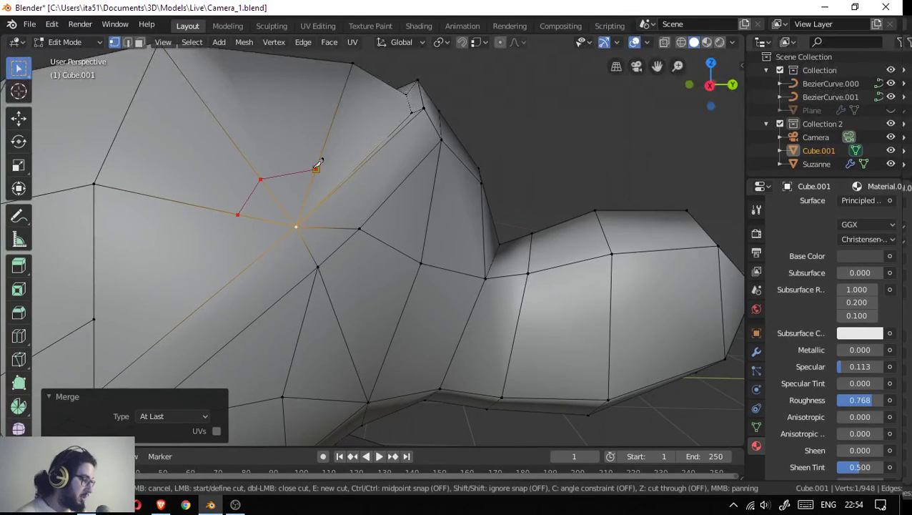
- Commit the knife cut and dissolve the stray edge beside it
{"action": "key", "text": "Return"}
{"action": "left_click_drag", "start_coordinate": [319, 163], "coordinate": [286, 275]}
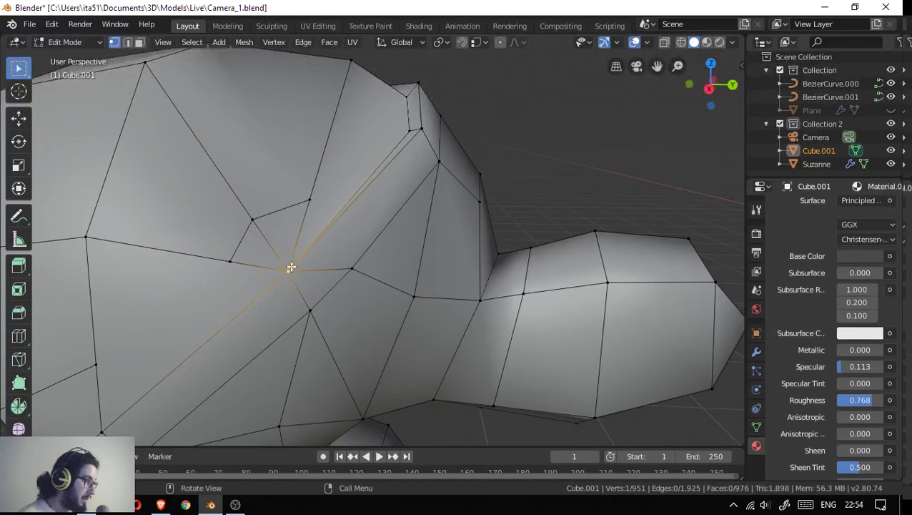
{"action": "left_click_drag", "start_coordinate": [292, 273], "coordinate": [315, 271]}
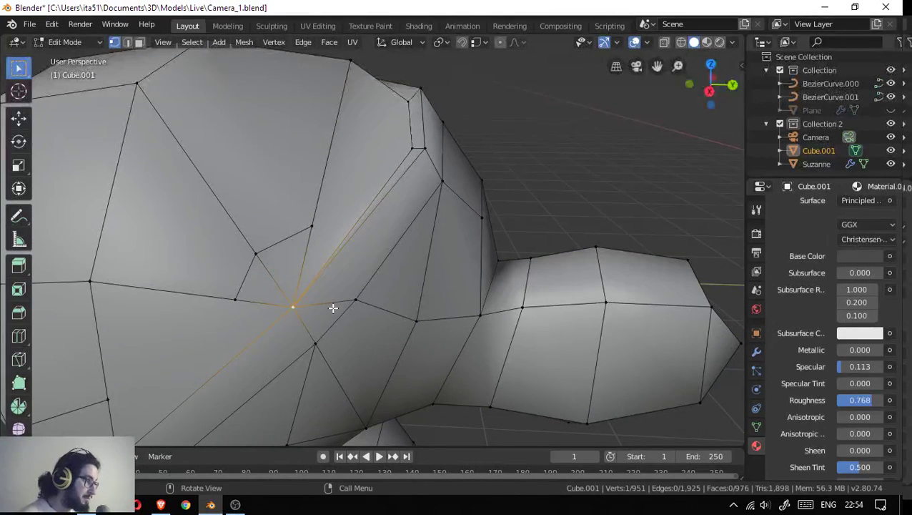
{"action": "left_click", "coordinate": [331, 303]}
{"action": "key", "text": "2"}
{"action": "key", "text": "x"}
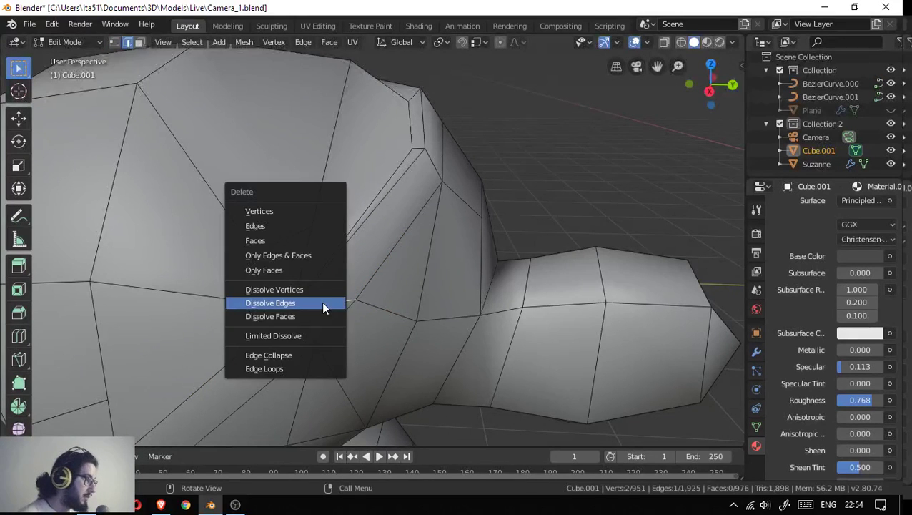
{"action": "left_click", "coordinate": [321, 299]}
- Make another knife cut on the head and select vertices beside it
{"action": "left_click_drag", "start_coordinate": [328, 298], "coordinate": [344, 312]}
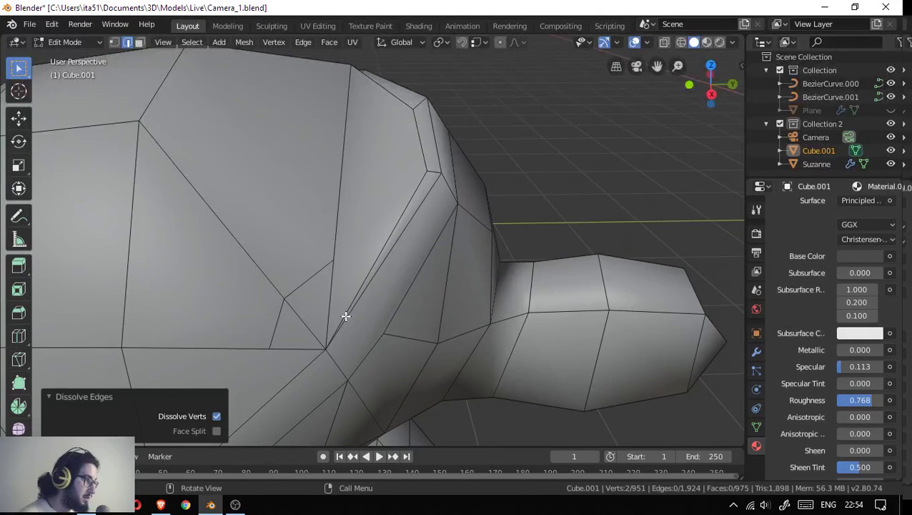
{"action": "key", "text": "k"}
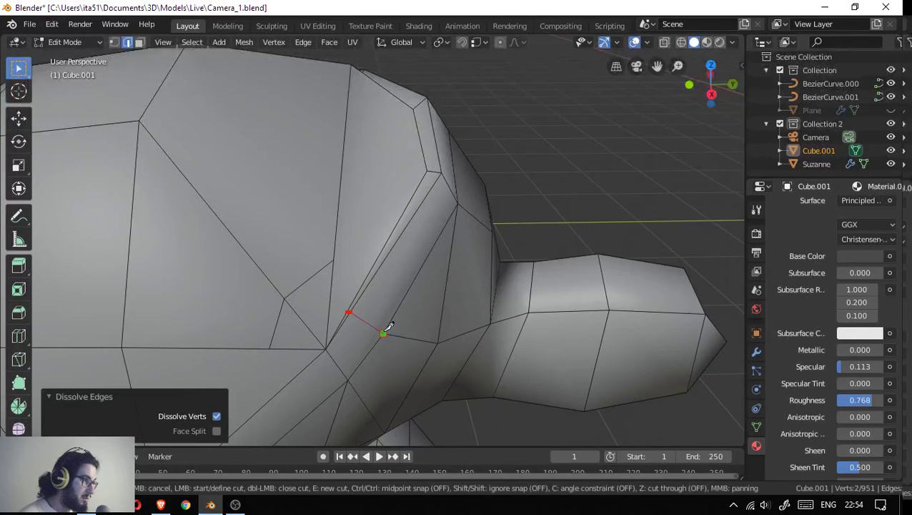
{"action": "left_click_drag", "start_coordinate": [376, 329], "coordinate": [332, 265]}
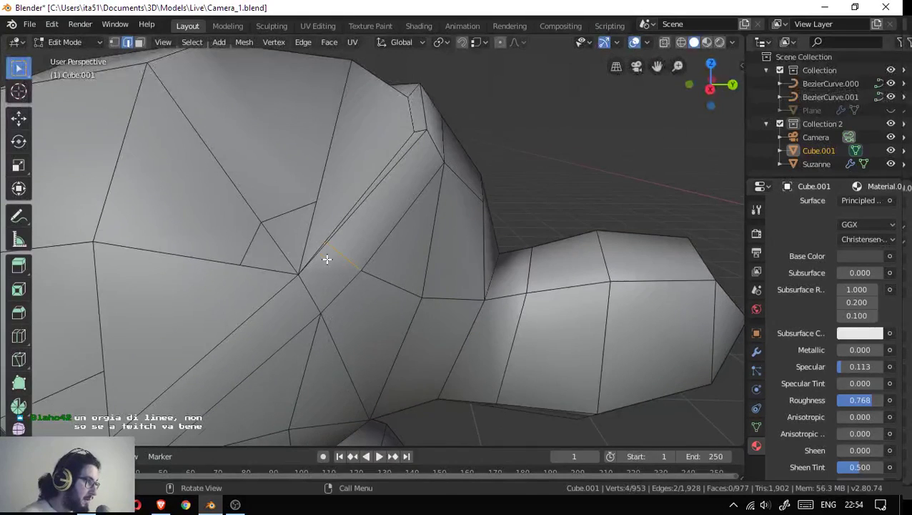
{"action": "key", "text": "1"}
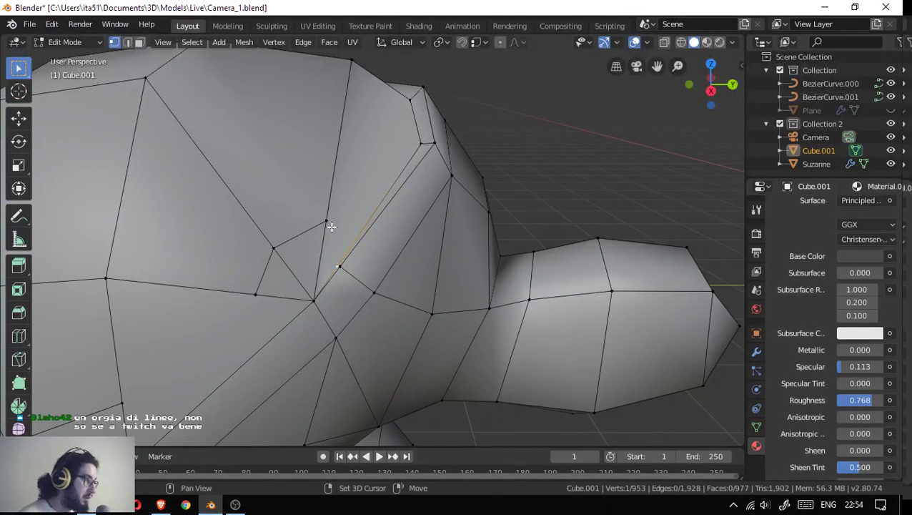
{"action": "left_click", "coordinate": [331, 231]}
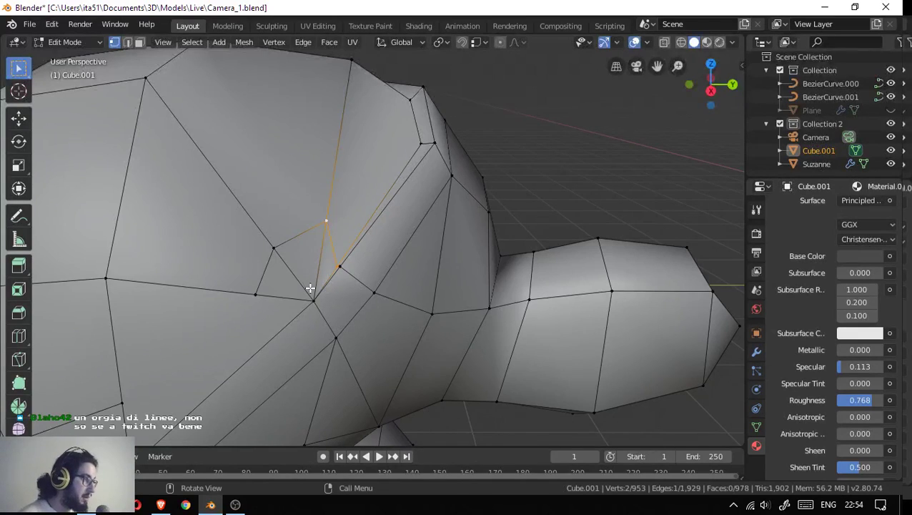
- Dissolve the edge just below a vertex on the head
{"action": "left_click_drag", "start_coordinate": [310, 288], "coordinate": [270, 283]}
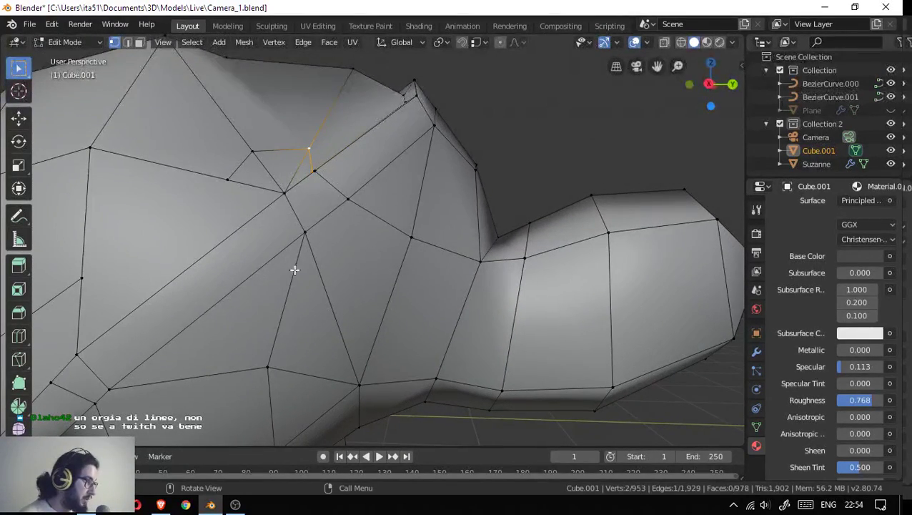
{"action": "left_click", "coordinate": [296, 271]}
{"action": "key", "text": "2"}
{"action": "left_click", "coordinate": [288, 283]}
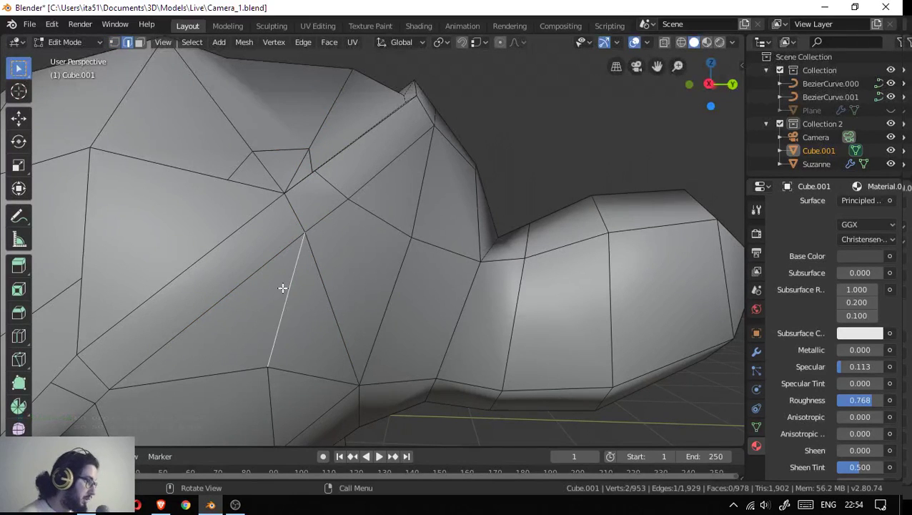
{"action": "key", "text": "x"}
{"action": "left_click", "coordinate": [281, 289]}
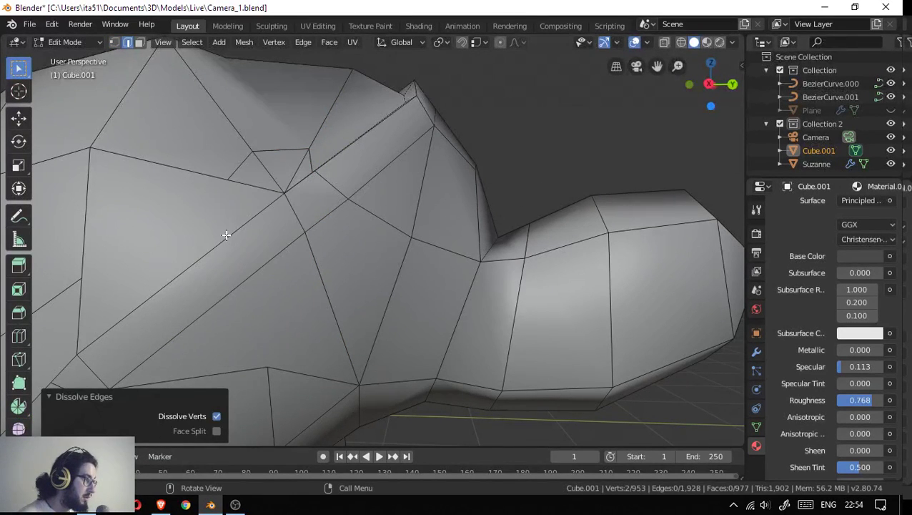
- Connect a vertex on the left of the head to the selected one with a new edge
{"action": "key", "text": "1"}
{"action": "left_click", "coordinate": [227, 180]}
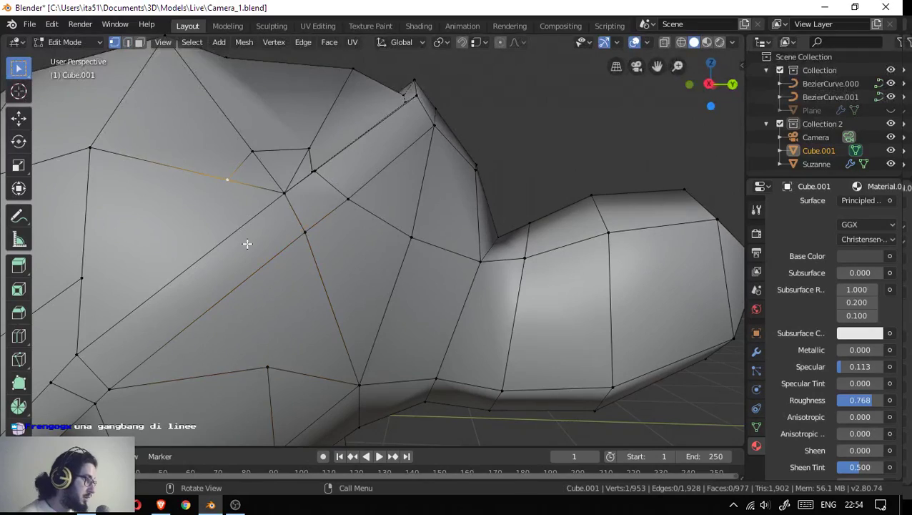
{"action": "key", "text": "j"}
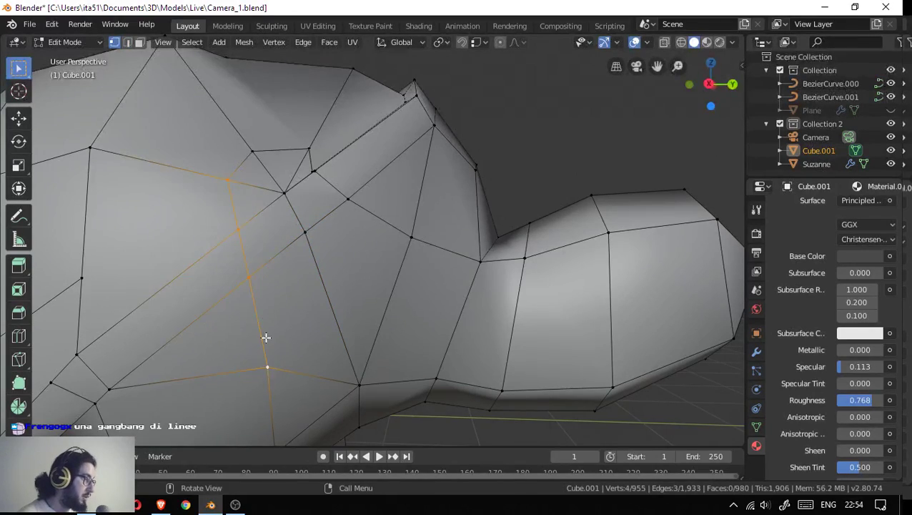
- Merge the crease vertex and its neighbour at the last-selected vertex
{"action": "left_click_drag", "start_coordinate": [267, 278], "coordinate": [253, 321]}
{"action": "scroll", "scroll_direction": "up", "scroll_amount": 3}
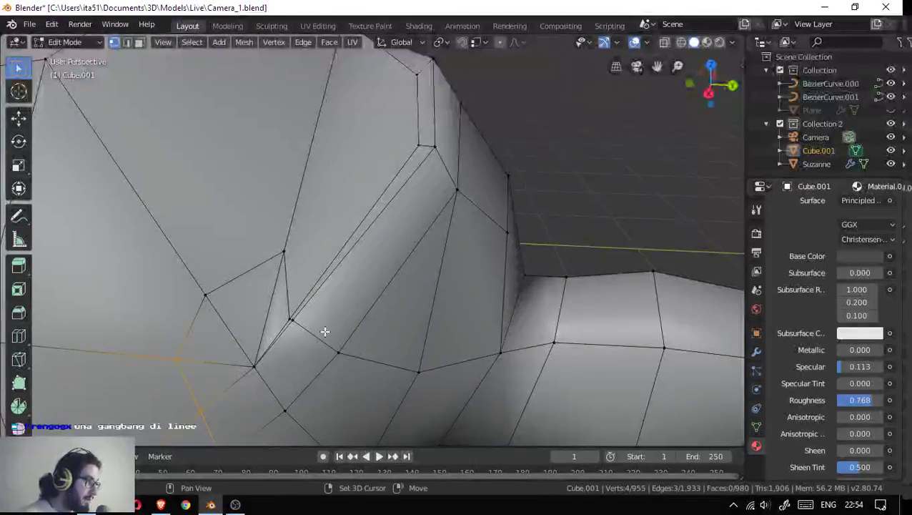
{"action": "left_click_drag", "start_coordinate": [324, 330], "coordinate": [348, 331]}
{"action": "left_click", "coordinate": [334, 321]}
{"action": "left_click", "coordinate": [323, 318]}
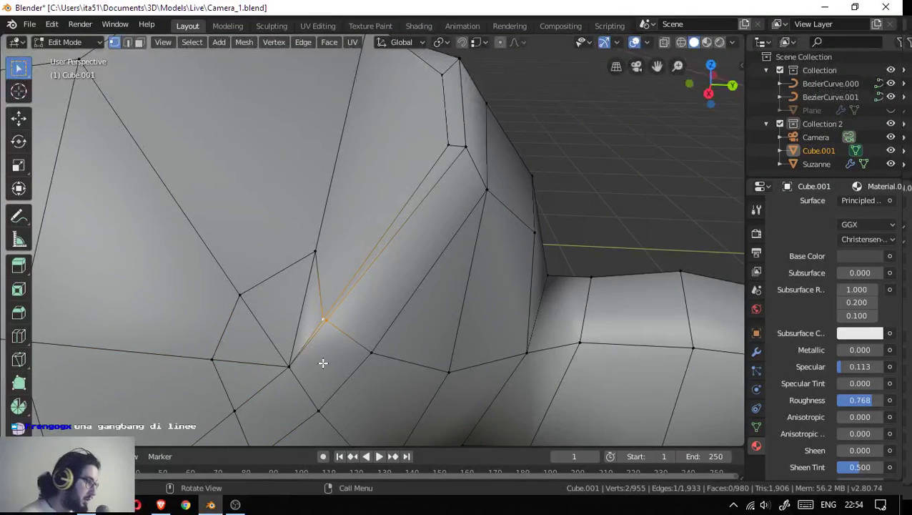
{"action": "key", "text": "m"}
{"action": "left_click", "coordinate": [319, 366]}
- Reposition the merged vertex and a nearby vertex, one by -0.0176m, 0.0377m, 0.0297m
{"action": "left_click_drag", "start_coordinate": [338, 352], "coordinate": [322, 256]}
{"action": "key", "text": "g"}
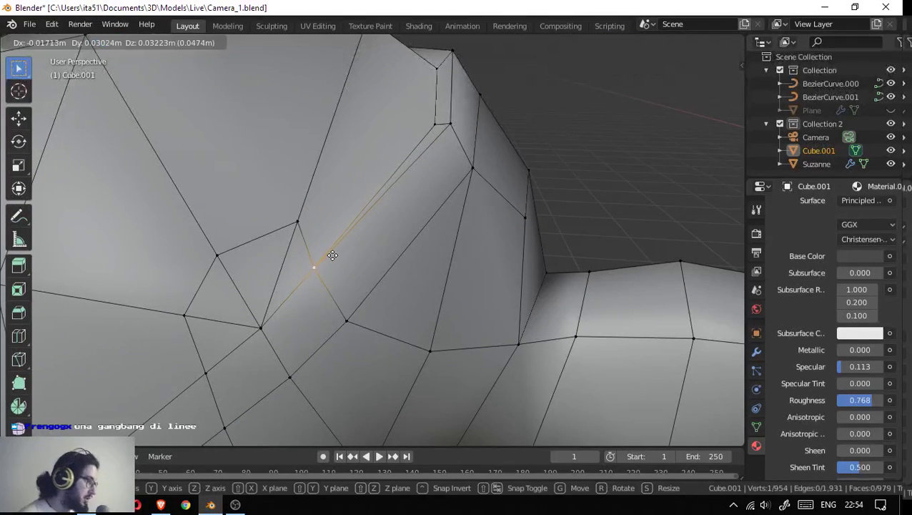
{"action": "left_click", "coordinate": [336, 251]}
{"action": "left_click", "coordinate": [347, 320]}
{"action": "key", "text": "g"}
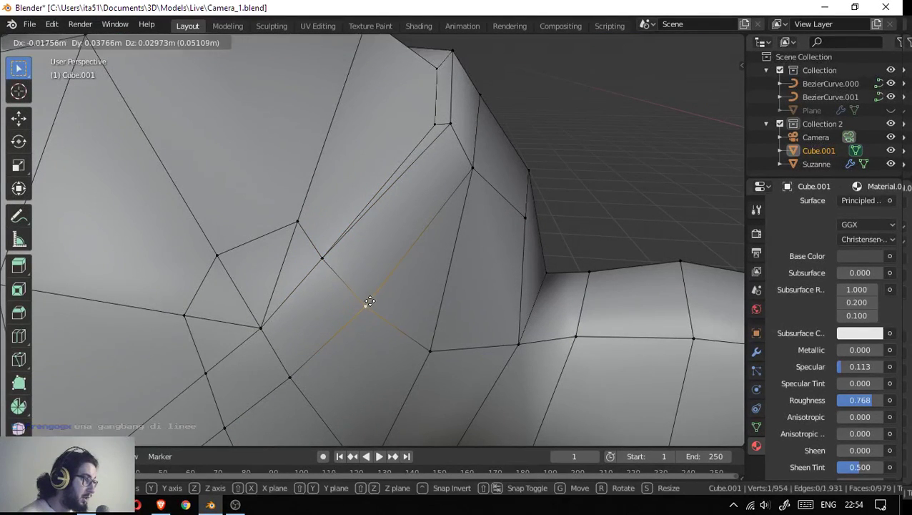
{"action": "left_click", "coordinate": [368, 303]}
{"action": "left_click_drag", "start_coordinate": [393, 252], "coordinate": [216, 231]}
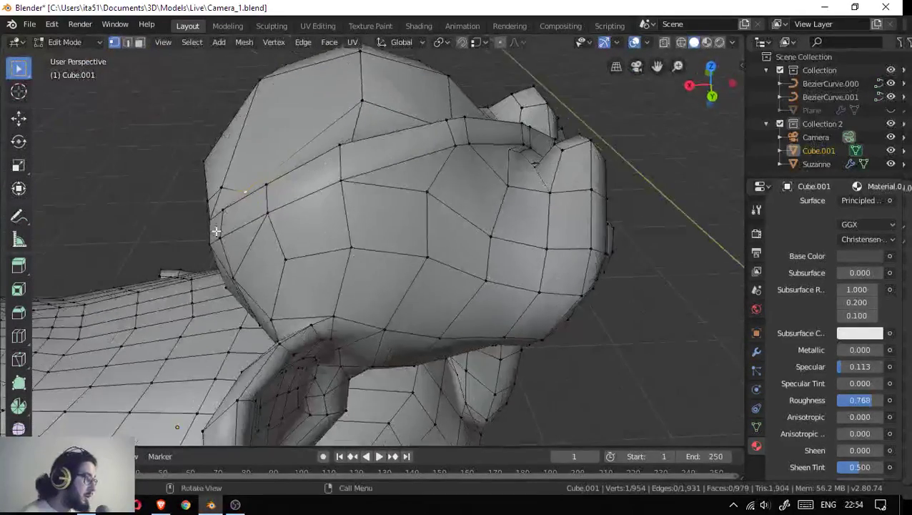
- Nudge the selected vertex up along Z and along X with the move gizmo
{"action": "left_click", "coordinate": [19, 118]}
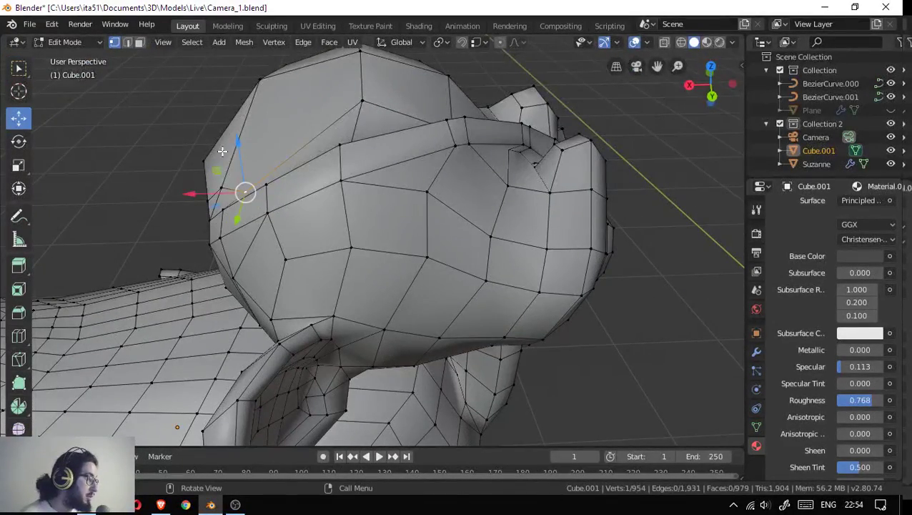
{"action": "left_click_drag", "start_coordinate": [236, 140], "coordinate": [229, 121]}
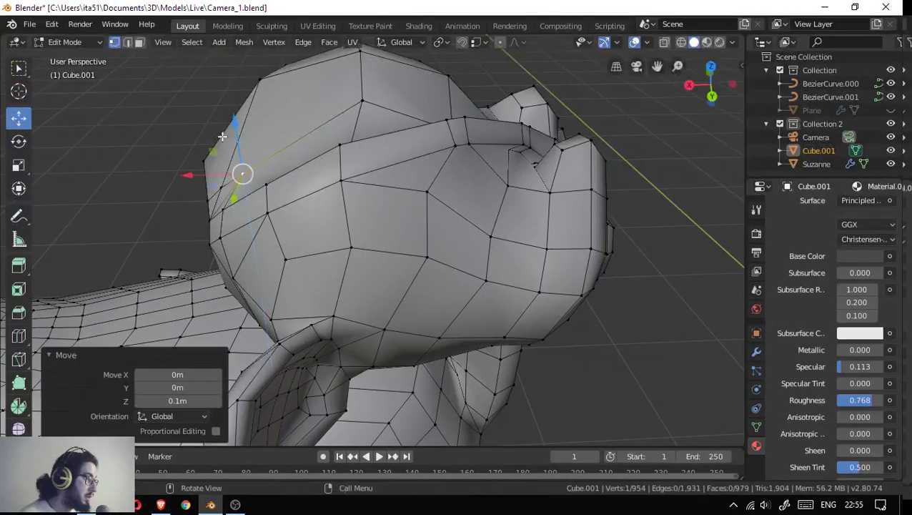
{"action": "left_click_drag", "start_coordinate": [229, 121], "coordinate": [416, 121]}
{"action": "scroll", "scroll_direction": "down", "scroll_amount": 3}
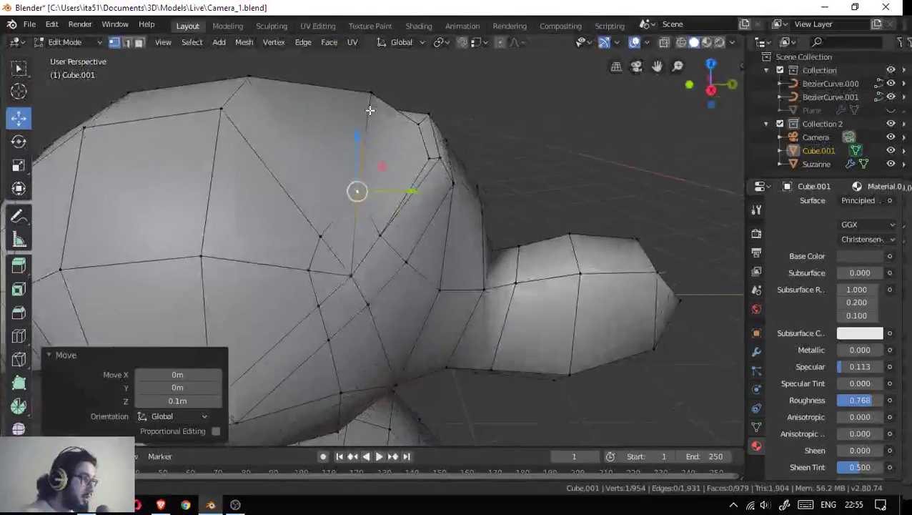
{"action": "left_click_drag", "start_coordinate": [349, 200], "coordinate": [192, 200]}
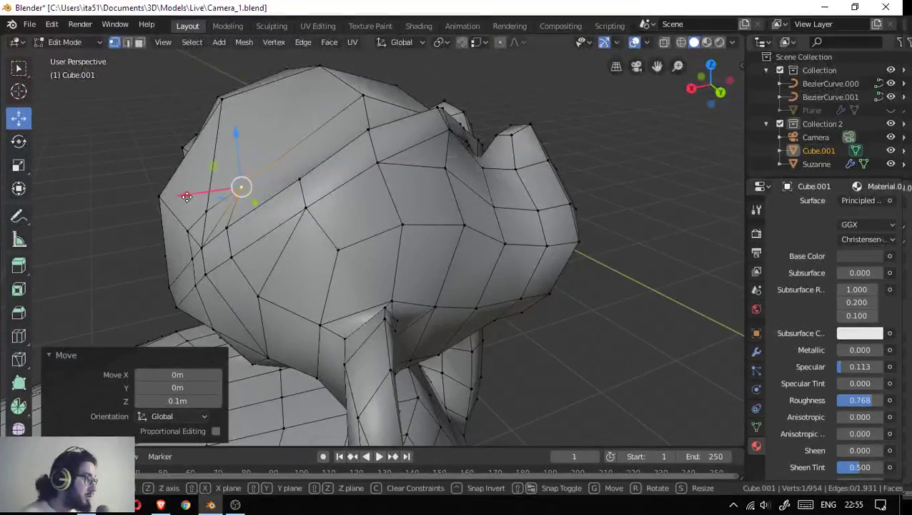
{"action": "left_click_drag", "start_coordinate": [191, 200], "coordinate": [179, 194]}
{"action": "left_click_drag", "start_coordinate": [230, 143], "coordinate": [227, 128]}
{"action": "scroll", "scroll_direction": "up", "scroll_amount": 3}
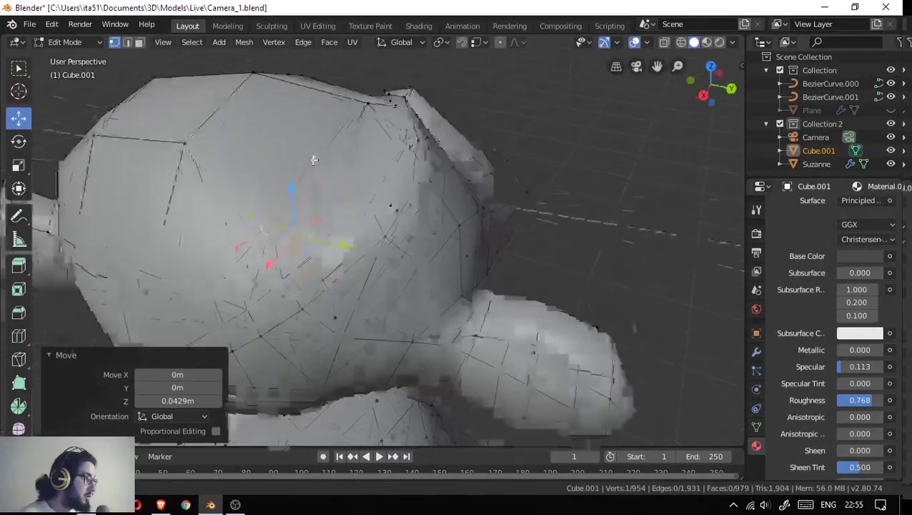
{"action": "left_click_drag", "start_coordinate": [236, 143], "coordinate": [298, 189]}
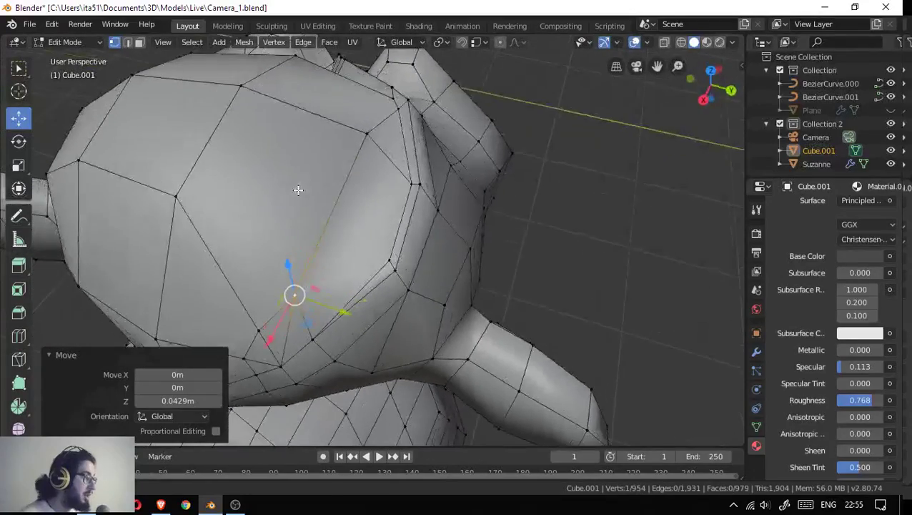
{"action": "left_click_drag", "start_coordinate": [199, 234], "coordinate": [309, 253]}
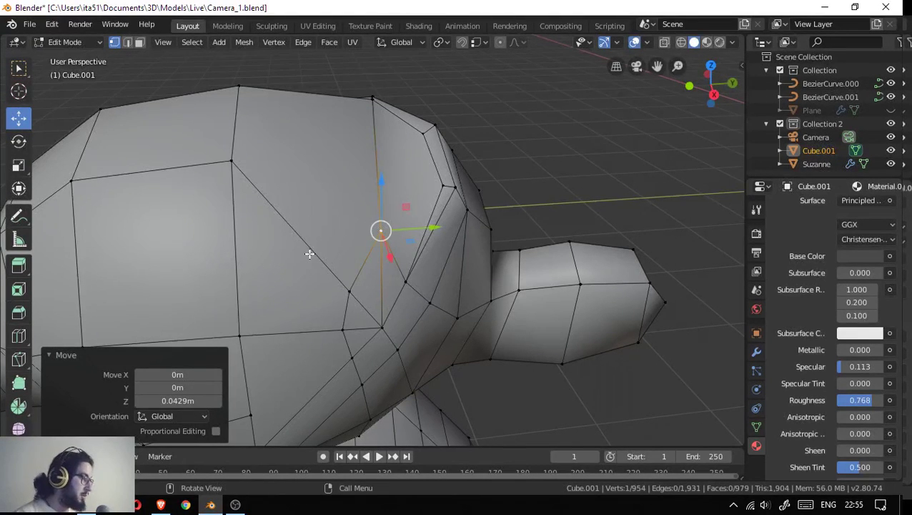
{"action": "left_click_drag", "start_coordinate": [309, 253], "coordinate": [306, 249]}
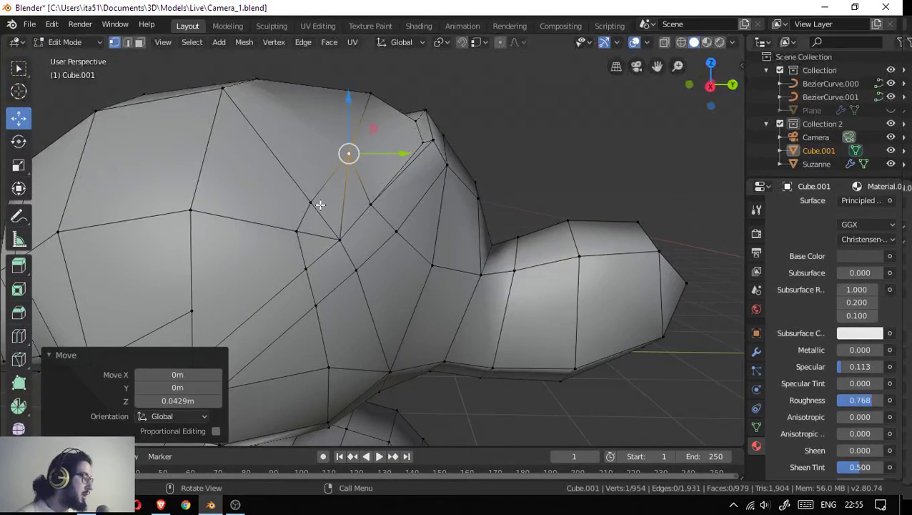
- Dissolve two more edges across the top of the monkey head
{"action": "left_click", "coordinate": [296, 231]}
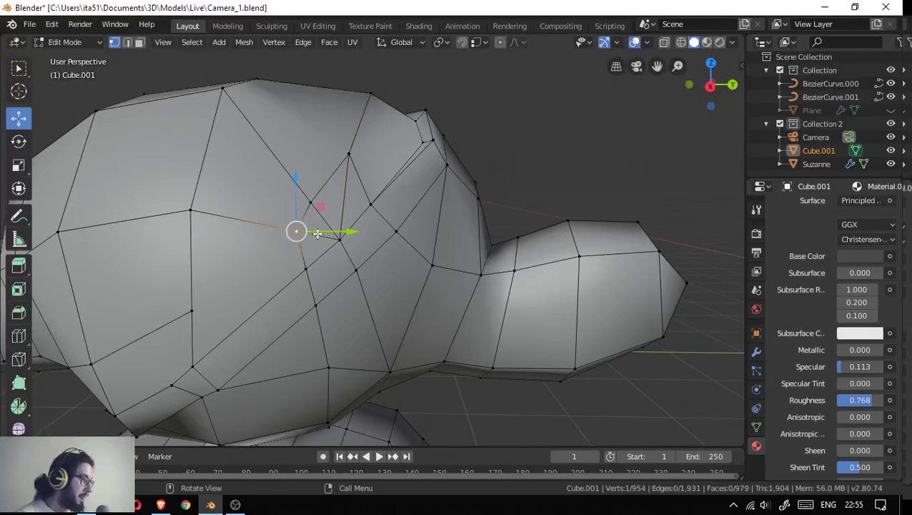
{"action": "key", "text": "2"}
{"action": "key", "text": "x"}
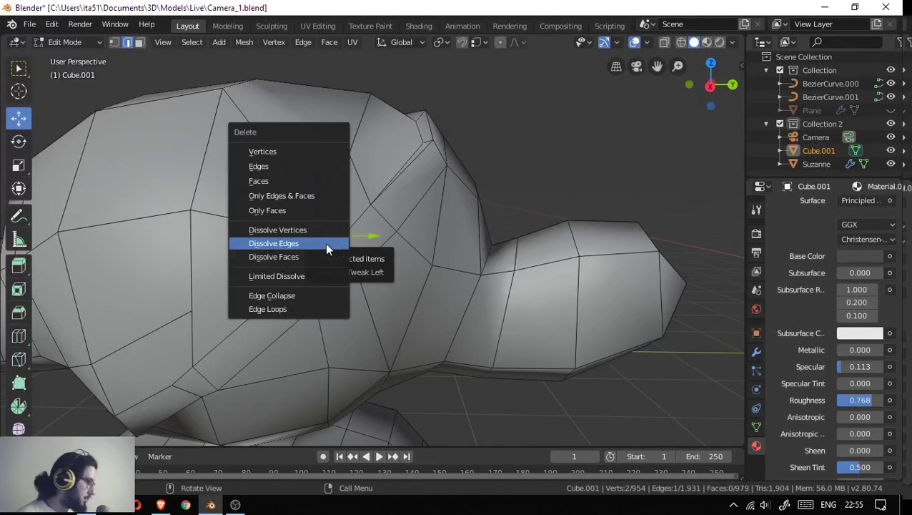
{"action": "left_click", "coordinate": [325, 242]}
{"action": "left_click_drag", "start_coordinate": [325, 242], "coordinate": [328, 234]}
{"action": "left_click", "coordinate": [330, 236]}
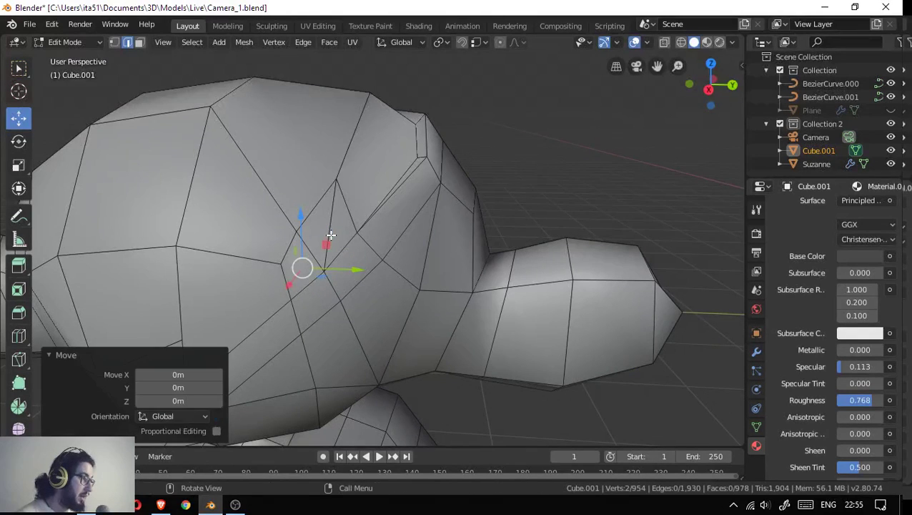
{"action": "left_click", "coordinate": [331, 222]}
{"action": "key", "text": "x"}
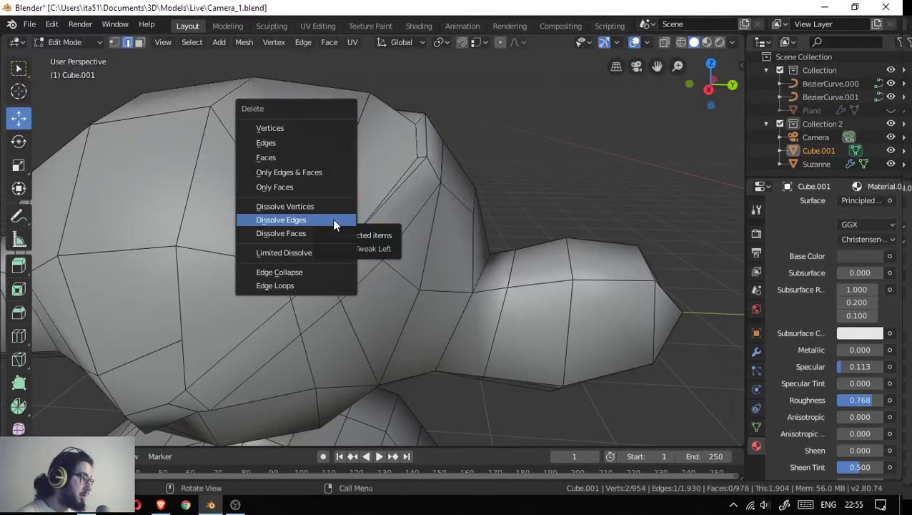
{"action": "left_click", "coordinate": [333, 218]}
- Return to the plain Select tool and frame the whole monkey head
{"action": "key", "text": "w"}
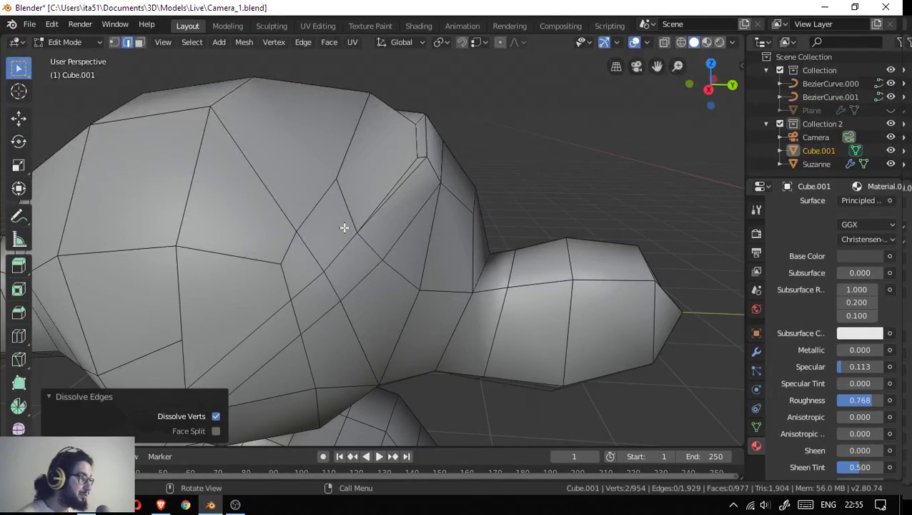
{"action": "left_click_drag", "start_coordinate": [344, 227], "coordinate": [442, 193]}
{"action": "scroll", "scroll_direction": "down", "scroll_amount": 3}
{"action": "left_click_drag", "start_coordinate": [426, 243], "coordinate": [329, 228]}
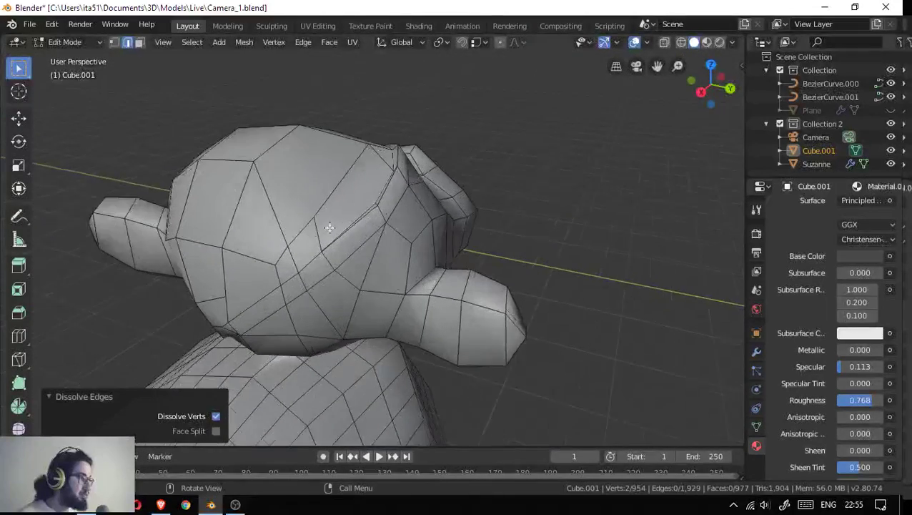
{"action": "scroll", "scroll_direction": "up", "scroll_amount": 3}
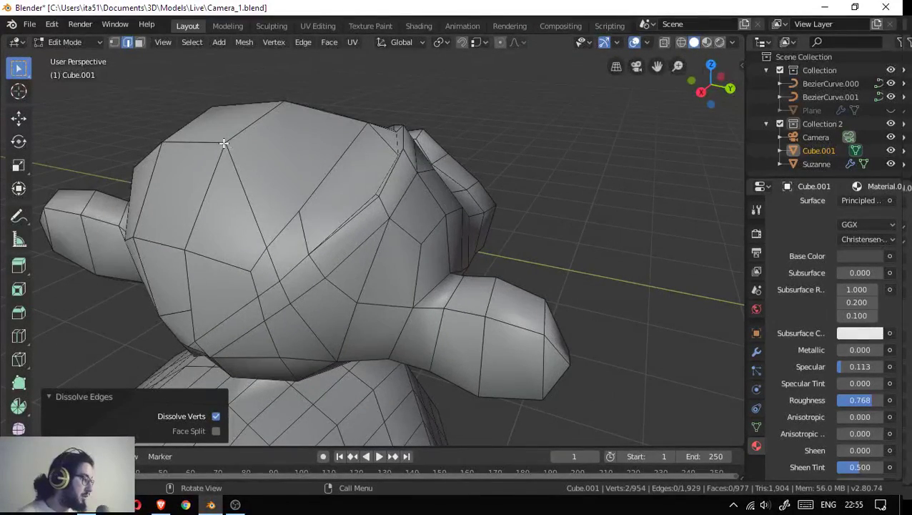
- Slide the vertex at the top of the head down along its edge
{"action": "key", "text": "1"}
{"action": "left_click", "coordinate": [224, 144]}
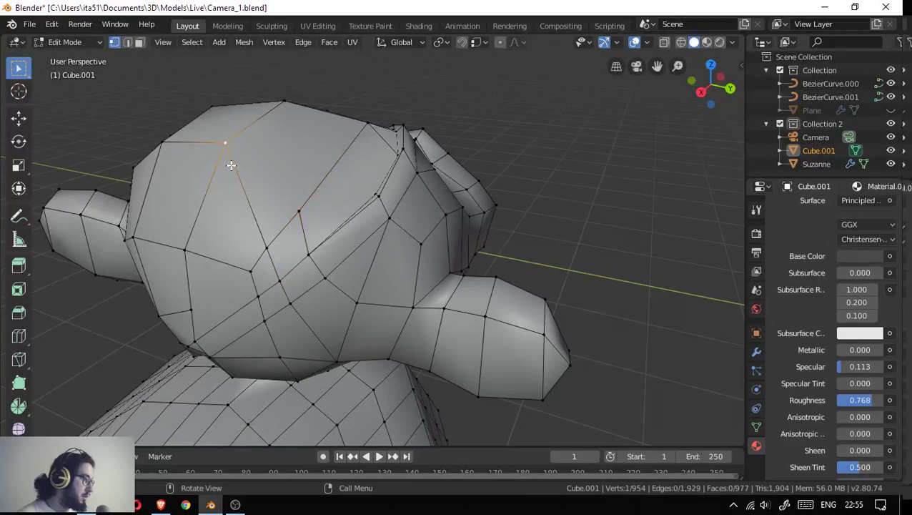
{"action": "key", "text": "shift+v"}
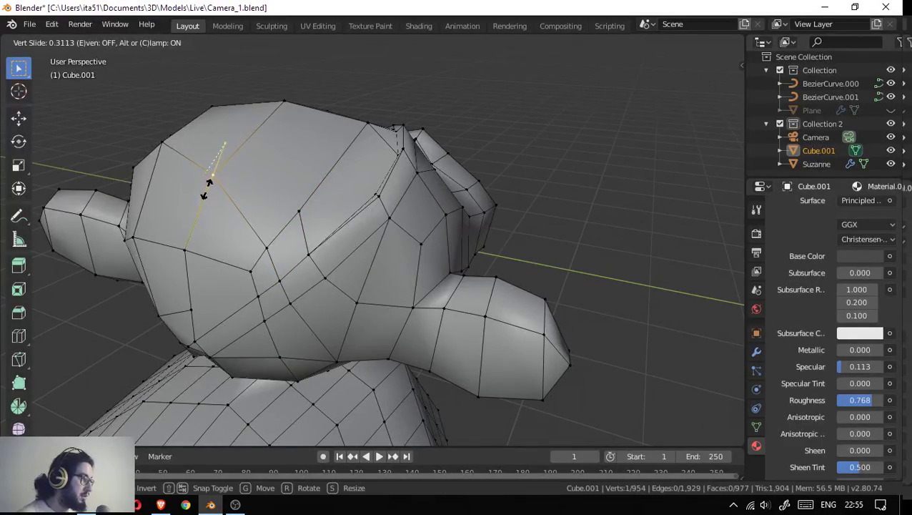
{"action": "left_click", "coordinate": [208, 182]}
{"action": "left_click_drag", "start_coordinate": [240, 171], "coordinate": [267, 197]}
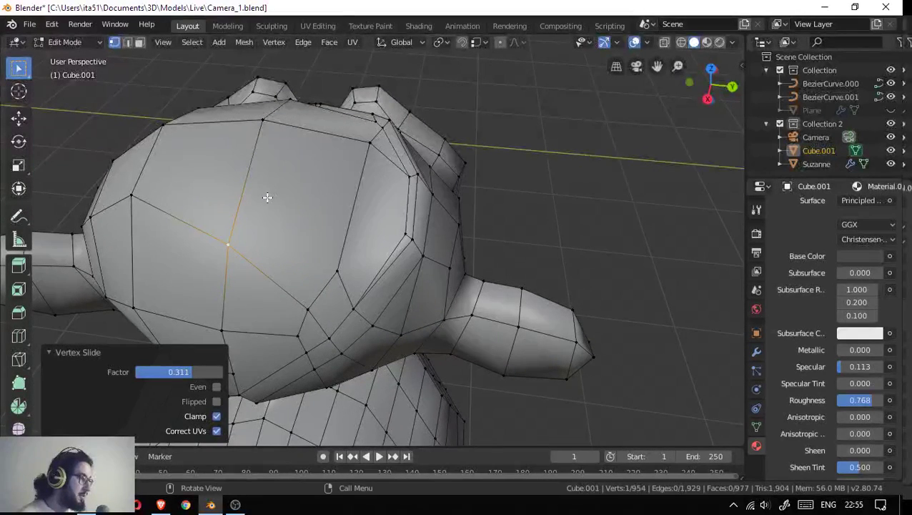
- Merge two head vertices at the last-selected one
{"action": "left_click", "coordinate": [339, 271]}
{"action": "left_click", "coordinate": [309, 308]}
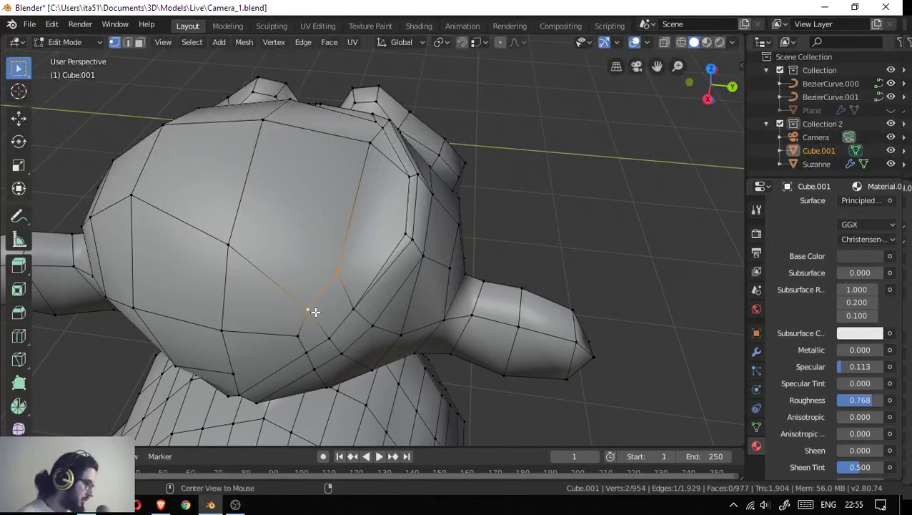
{"action": "key", "text": "m"}
{"action": "left_click", "coordinate": [314, 311]}
{"action": "left_click_drag", "start_coordinate": [315, 311], "coordinate": [319, 245]}
- Add a new connected vertex with Ctrl+right-click and move it into place
{"action": "right_click", "coordinate": [413, 265]}
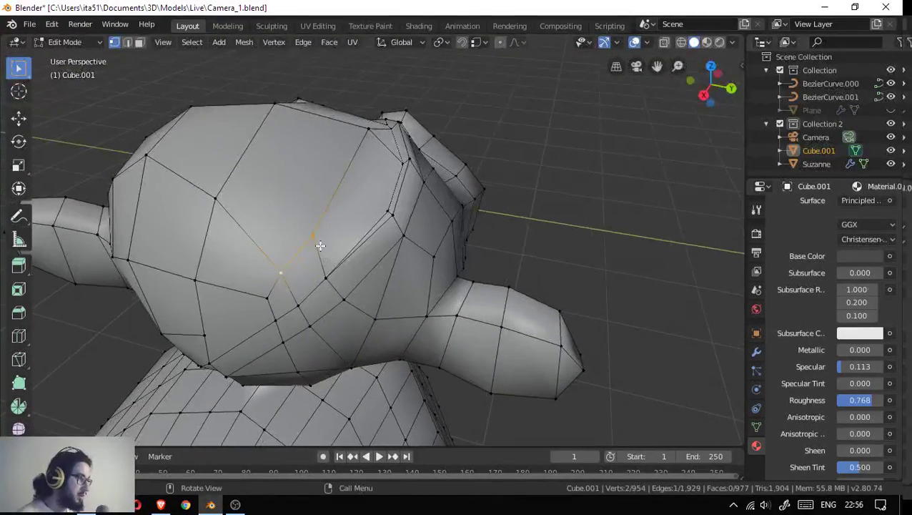
{"action": "key", "text": "g"}
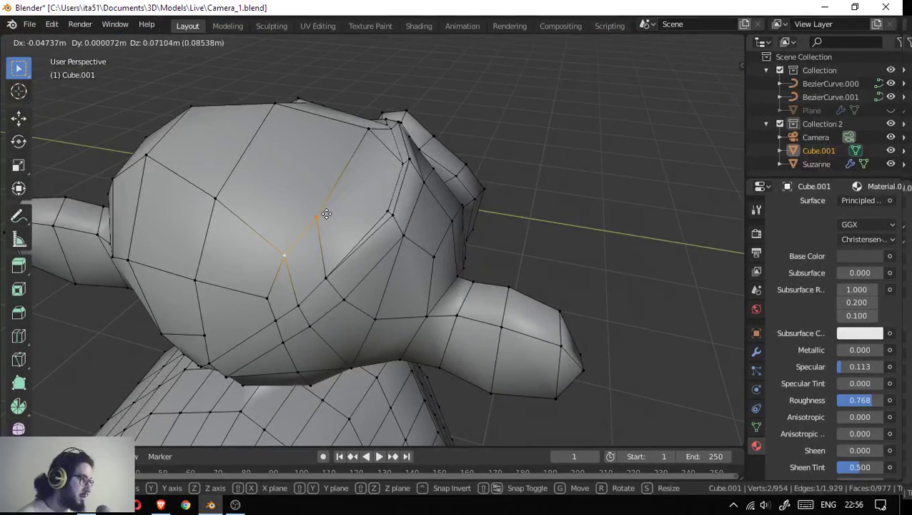
{"action": "right_click", "coordinate": [327, 215]}
{"action": "key", "text": "g"}
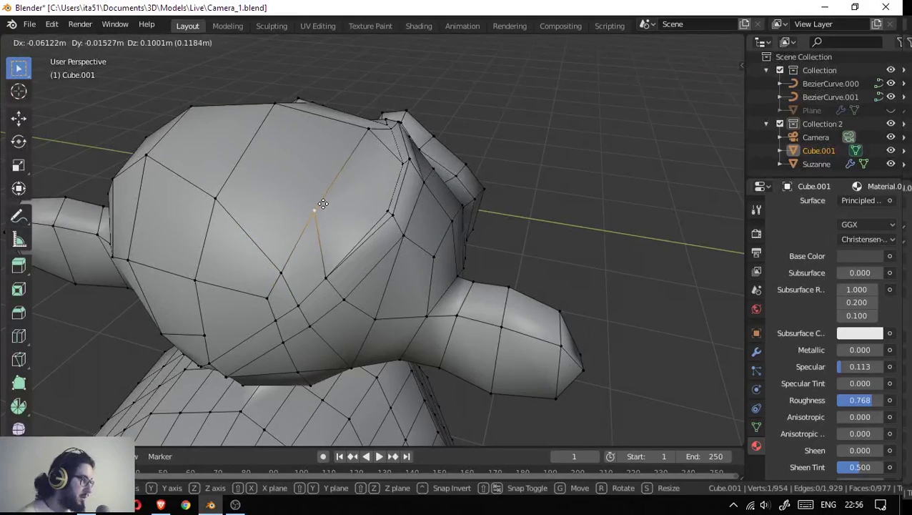
{"action": "left_click", "coordinate": [322, 205]}
{"action": "left_click_drag", "start_coordinate": [322, 206], "coordinate": [326, 258]}
- Move the new vertex together with a second selected vertex to a new position
{"action": "left_click", "coordinate": [428, 218]}
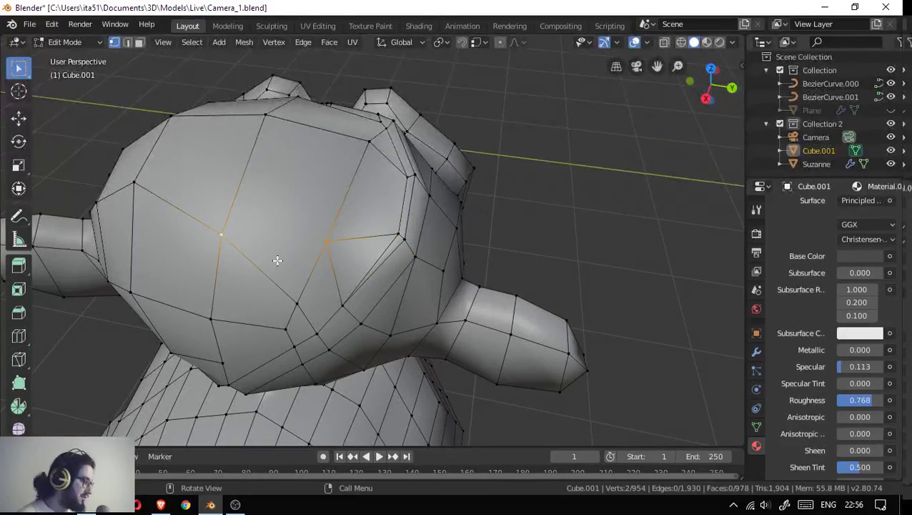
{"action": "left_click_drag", "start_coordinate": [279, 251], "coordinate": [381, 293]}
{"action": "key", "text": "g"}
{"action": "left_click", "coordinate": [224, 222]}
- Join a vertex on the side of the head to another with a new edge
{"action": "scroll", "scroll_direction": "up", "scroll_amount": 3}
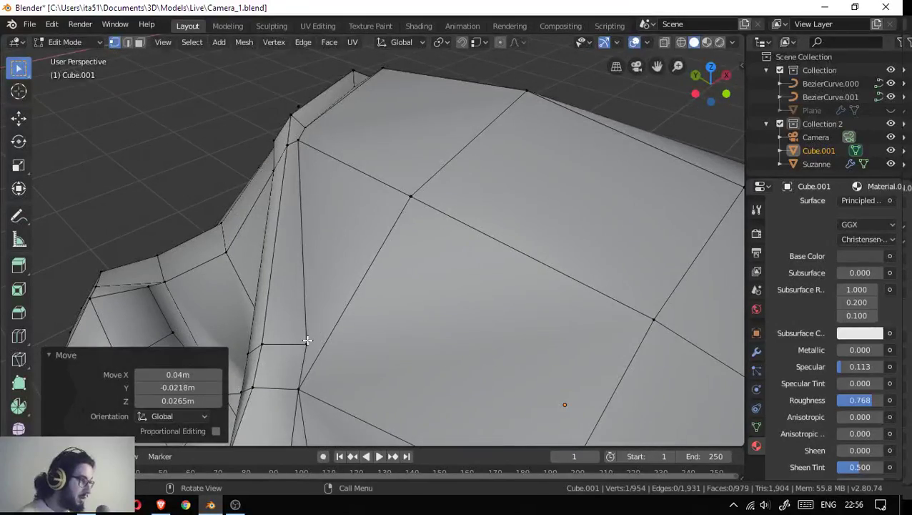
{"action": "left_click", "coordinate": [307, 342]}
{"action": "left_click", "coordinate": [401, 204]}
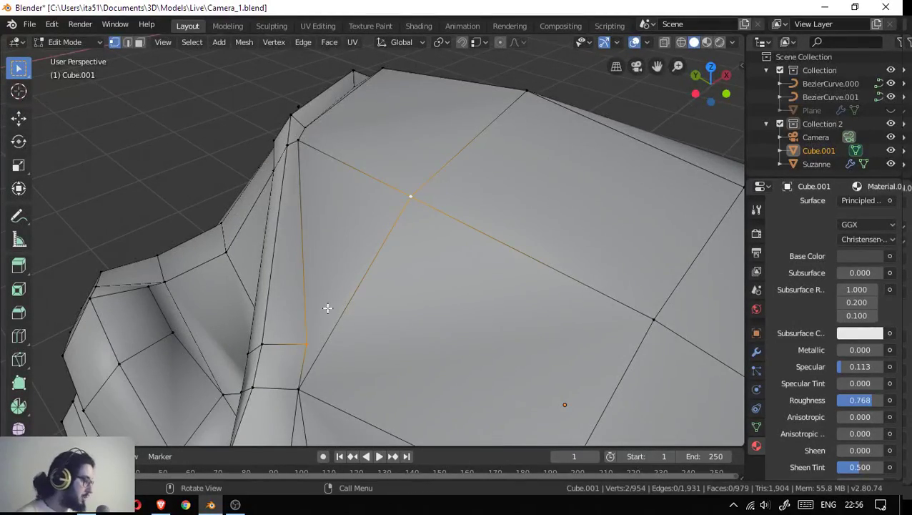
{"action": "key", "text": "j"}
{"action": "left_click_drag", "start_coordinate": [328, 308], "coordinate": [453, 193]}
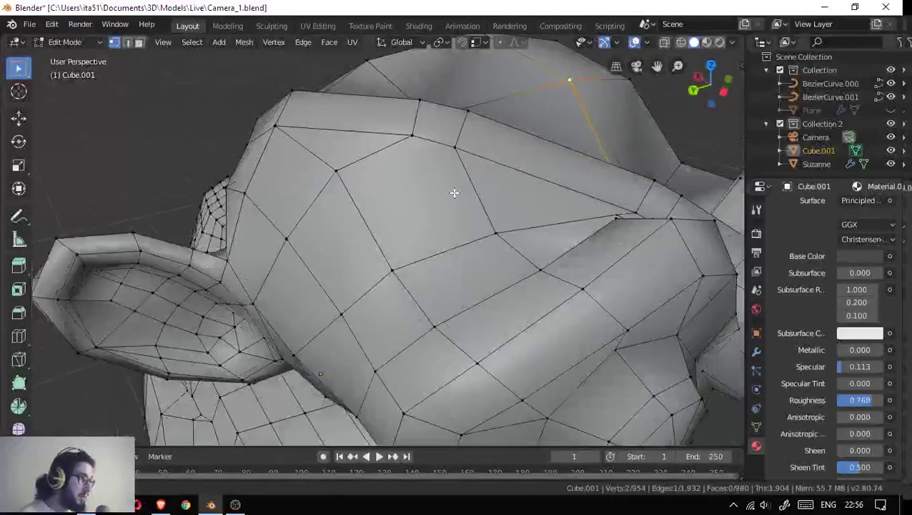
{"action": "left_click_drag", "start_coordinate": [421, 143], "coordinate": [499, 180]}
{"action": "left_click", "coordinate": [603, 147]}
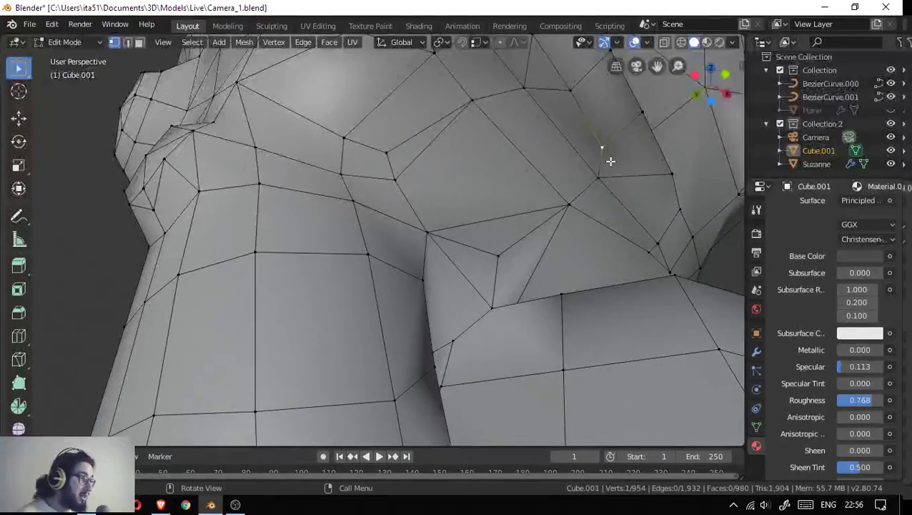
{"action": "left_click_drag", "start_coordinate": [541, 153], "coordinate": [495, 195]}
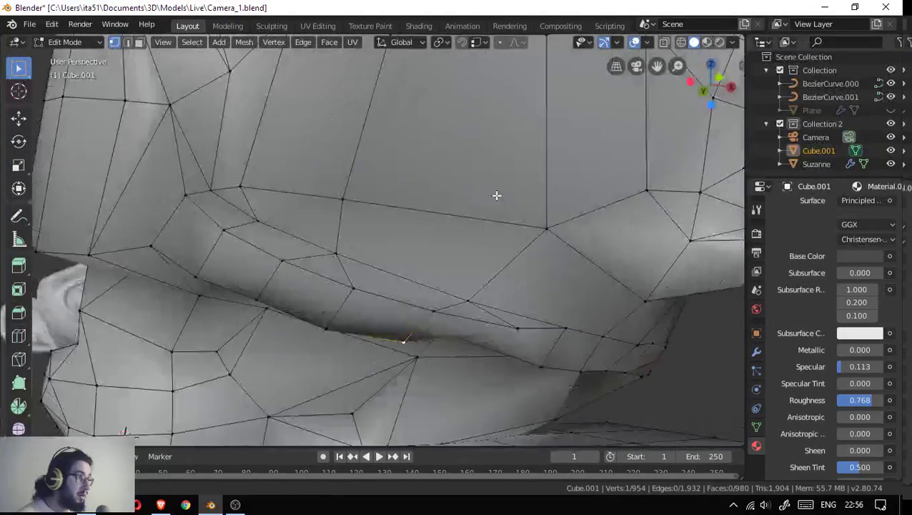
{"action": "left_click_drag", "start_coordinate": [462, 256], "coordinate": [476, 227]}
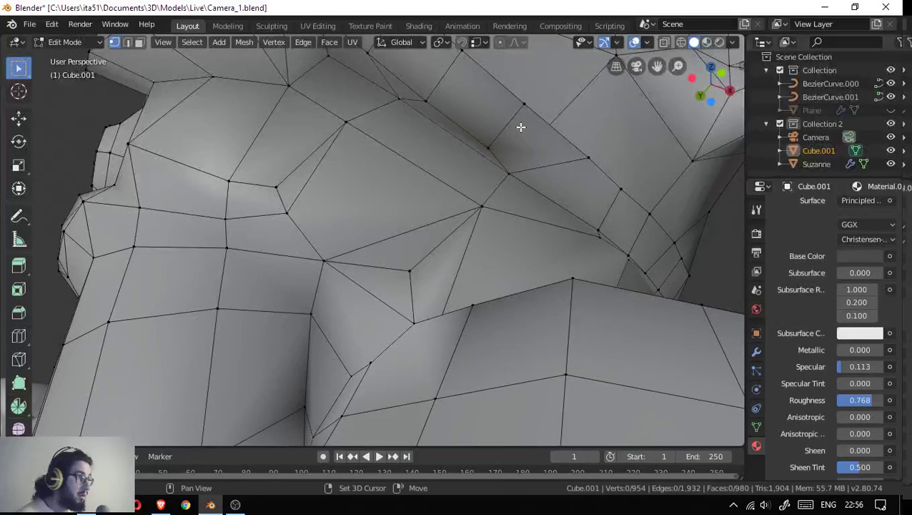
- Dissolve the selected edges on the mesh
{"action": "left_click", "coordinate": [503, 135]}
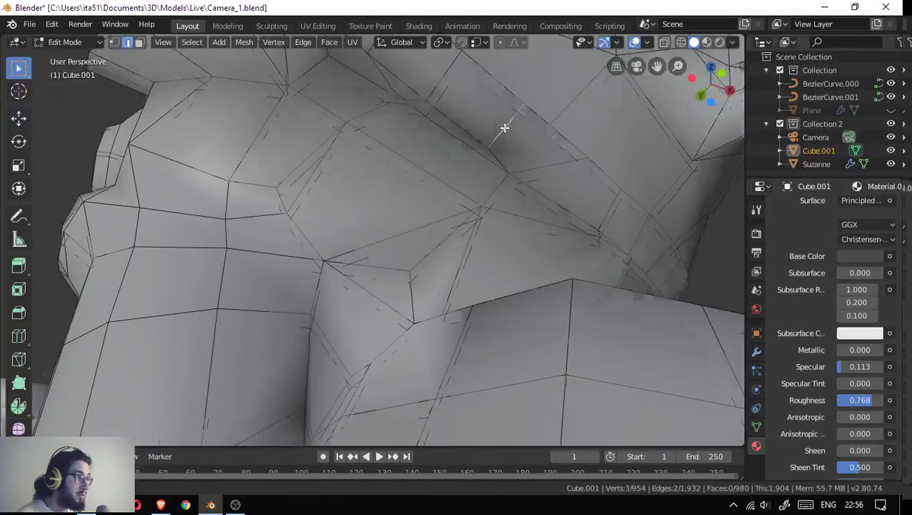
{"action": "middle_click", "coordinate": [505, 127]}
{"action": "key", "text": "x"}
{"action": "left_click", "coordinate": [471, 172]}
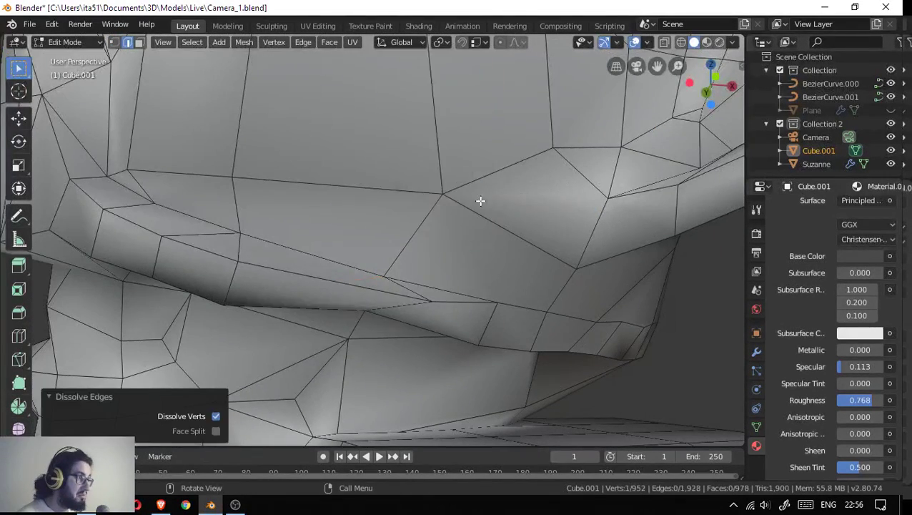
{"action": "scroll", "scroll_direction": "up", "scroll_amount": 3}
{"action": "scroll", "scroll_direction": "down", "scroll_amount": 3}
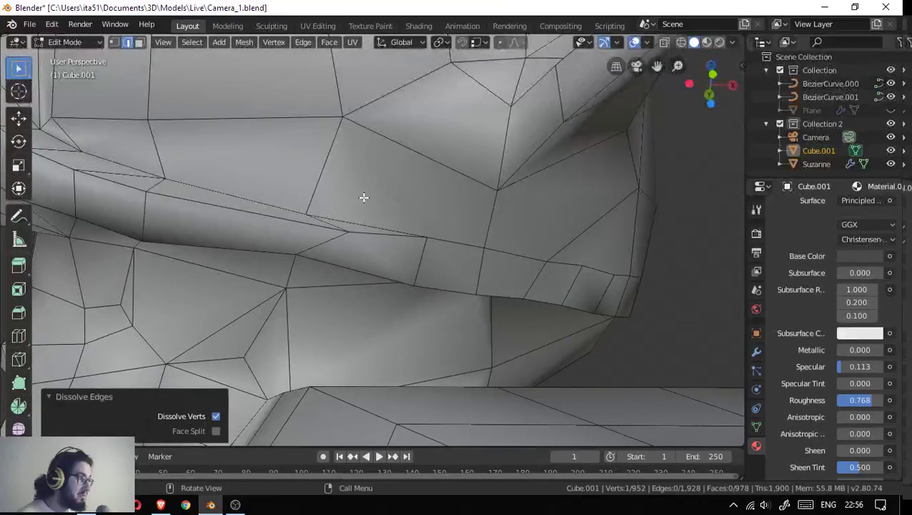
{"action": "left_click_drag", "start_coordinate": [362, 197], "coordinate": [368, 223]}
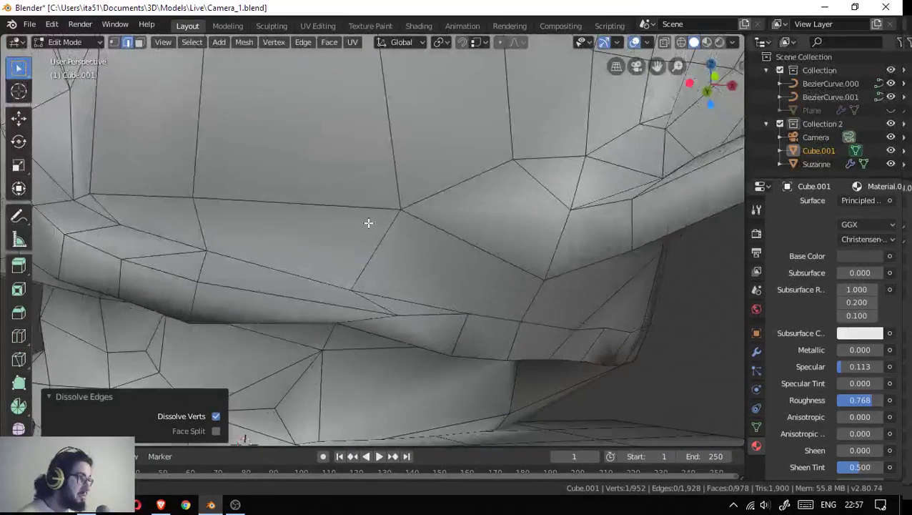
- Merge two vertex pairs, one at first along the crease and one at last
{"action": "key", "text": "1"}
{"action": "left_click", "coordinate": [377, 275]}
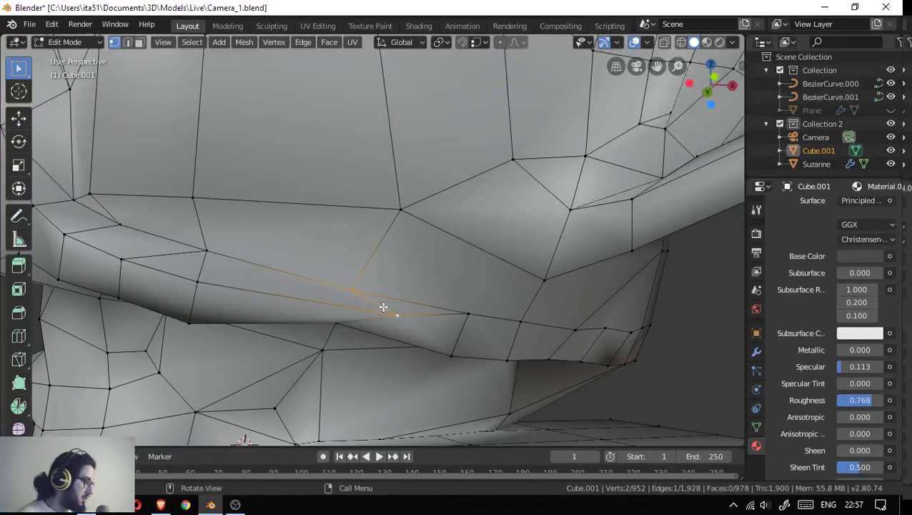
{"action": "key", "text": "m"}
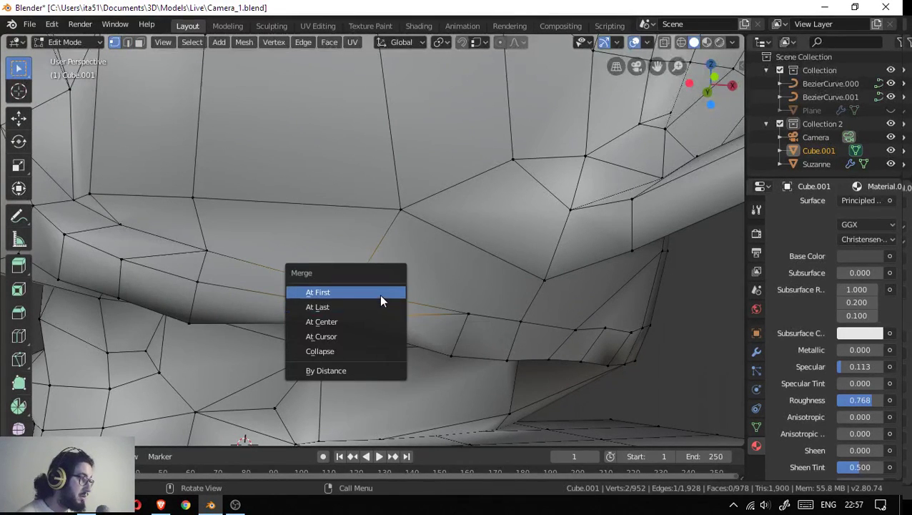
{"action": "left_click", "coordinate": [379, 293]}
{"action": "left_click_drag", "start_coordinate": [402, 334], "coordinate": [633, 226]}
{"action": "left_click_drag", "start_coordinate": [630, 234], "coordinate": [578, 218]}
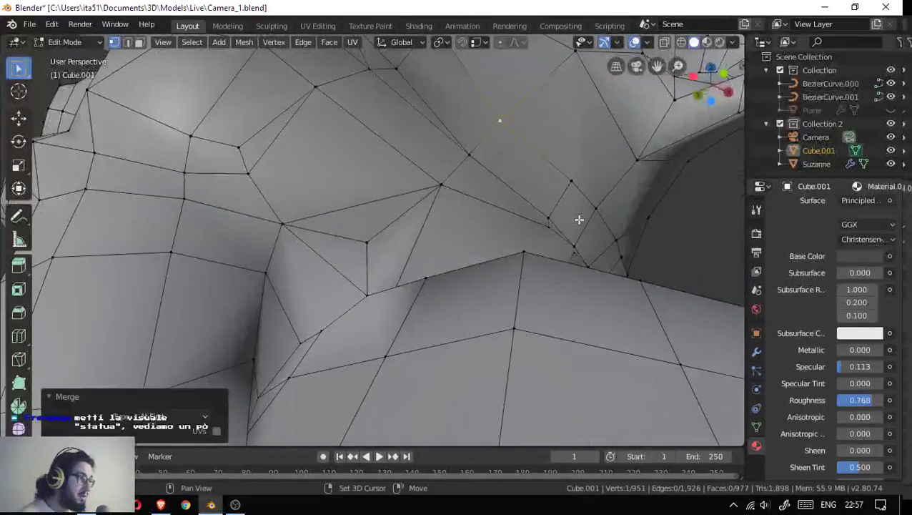
{"action": "key", "text": "m"}
{"action": "left_click", "coordinate": [553, 255]}
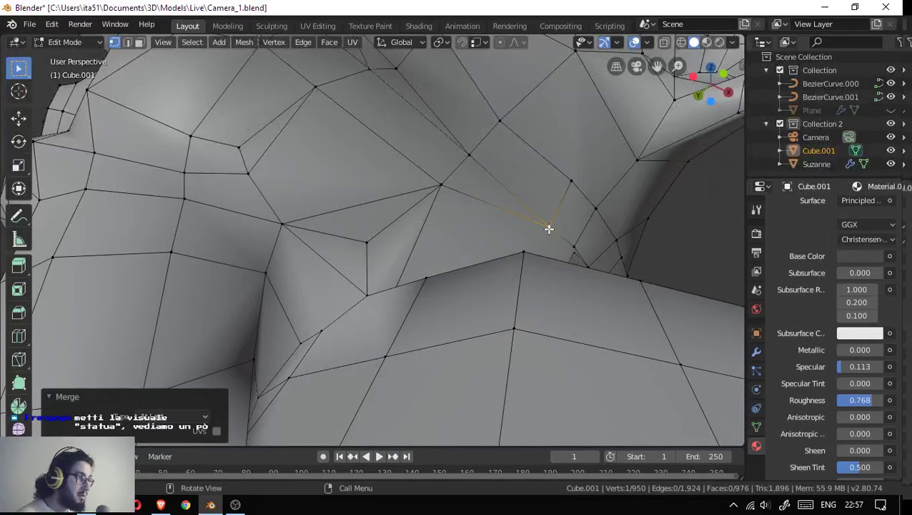
{"action": "left_click_drag", "start_coordinate": [548, 228], "coordinate": [559, 276]}
- Zoom out to the whole body and Suzanne and box-select the body's rear vertices
{"action": "scroll", "scroll_direction": "up", "scroll_amount": 3}
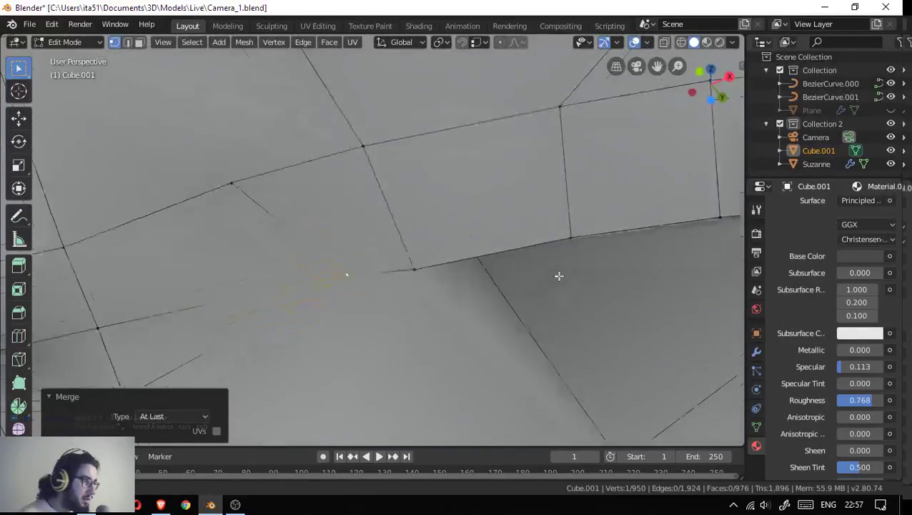
{"action": "scroll", "scroll_direction": "down", "scroll_amount": 3}
{"action": "scroll", "scroll_direction": "down", "scroll_amount": 3}
{"action": "left_click_drag", "start_coordinate": [562, 336], "coordinate": [579, 315]}
{"action": "left_click_drag", "start_coordinate": [627, 262], "coordinate": [479, 406]}
{"action": "left_click_drag", "start_coordinate": [479, 406], "coordinate": [488, 359]}
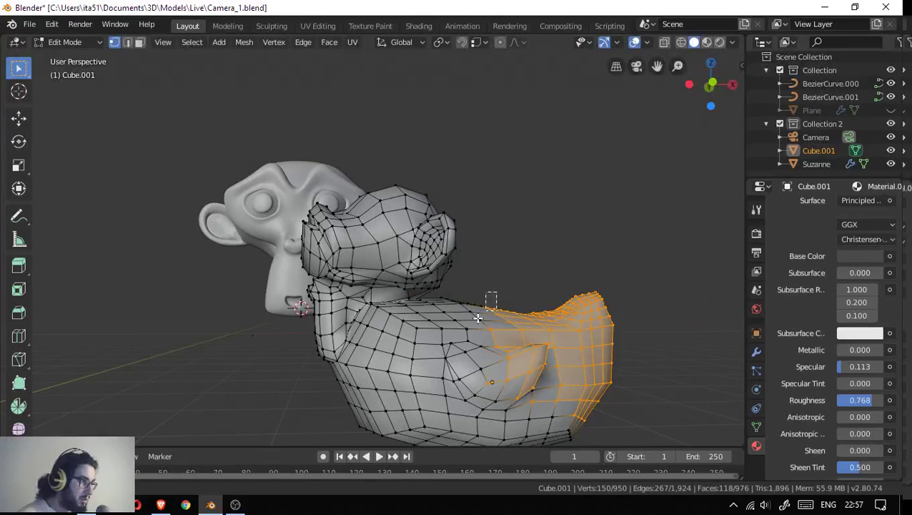
- Box-select the body's rear vertices and hide them
{"action": "left_click_drag", "start_coordinate": [424, 403], "coordinate": [425, 402]}
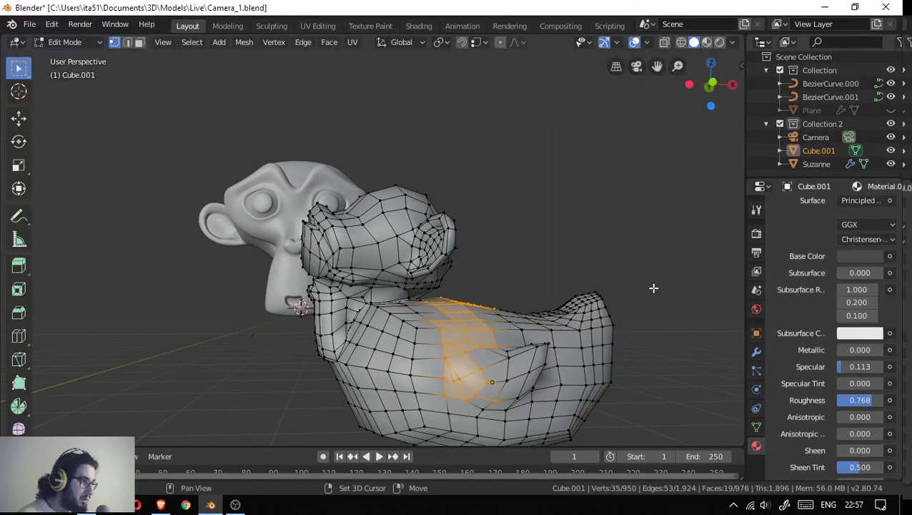
{"action": "left_click_drag", "start_coordinate": [654, 287], "coordinate": [466, 444]}
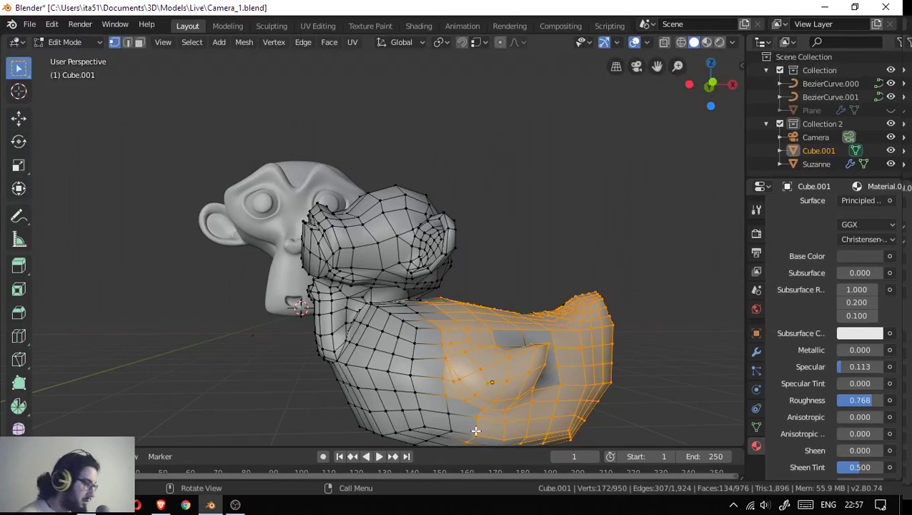
{"action": "key", "text": "h"}
{"action": "left_click_drag", "start_coordinate": [625, 266], "coordinate": [449, 444]}
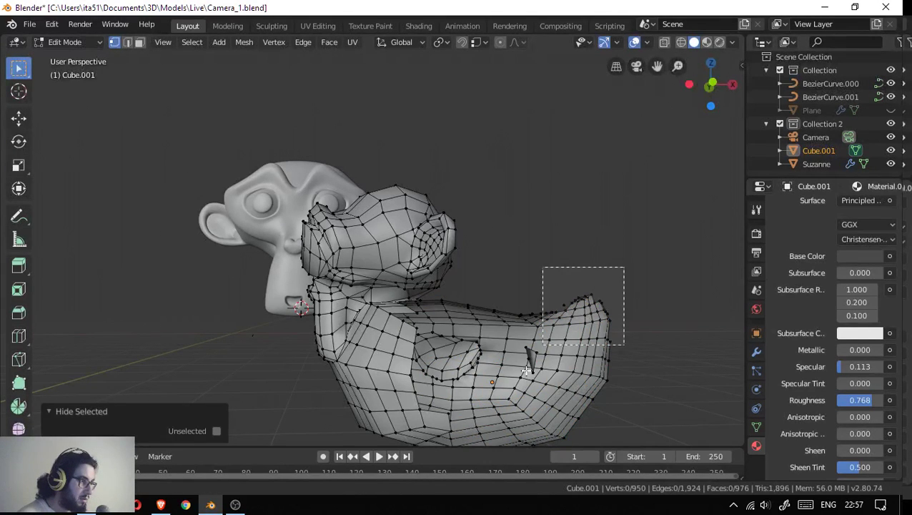
{"action": "key", "text": "h"}
- Hide the three faces beside the monkey head's opening
{"action": "left_click_drag", "start_coordinate": [496, 392], "coordinate": [509, 342]}
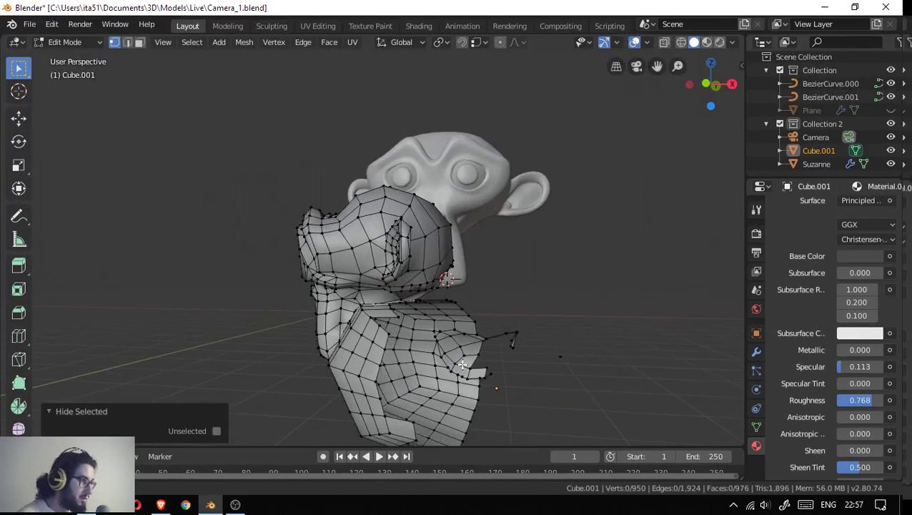
{"action": "scroll", "scroll_direction": "up", "scroll_amount": 3}
{"action": "left_click_drag", "start_coordinate": [394, 325], "coordinate": [310, 322]}
{"action": "scroll", "scroll_direction": "up", "scroll_amount": 3}
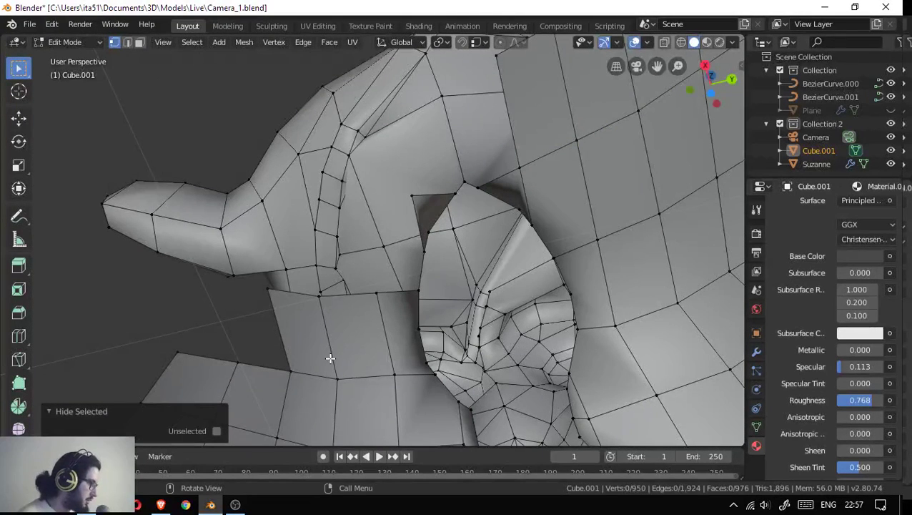
{"action": "key", "text": "c"}
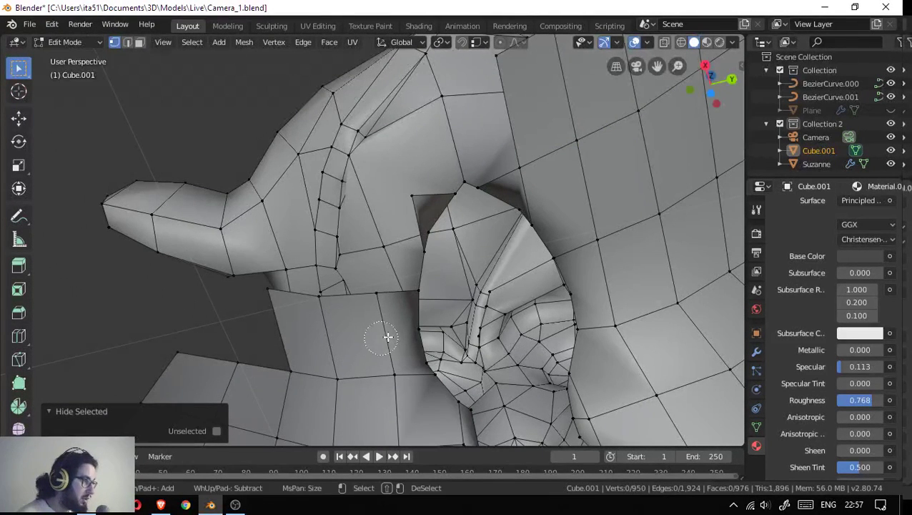
{"action": "key", "text": "Escape"}
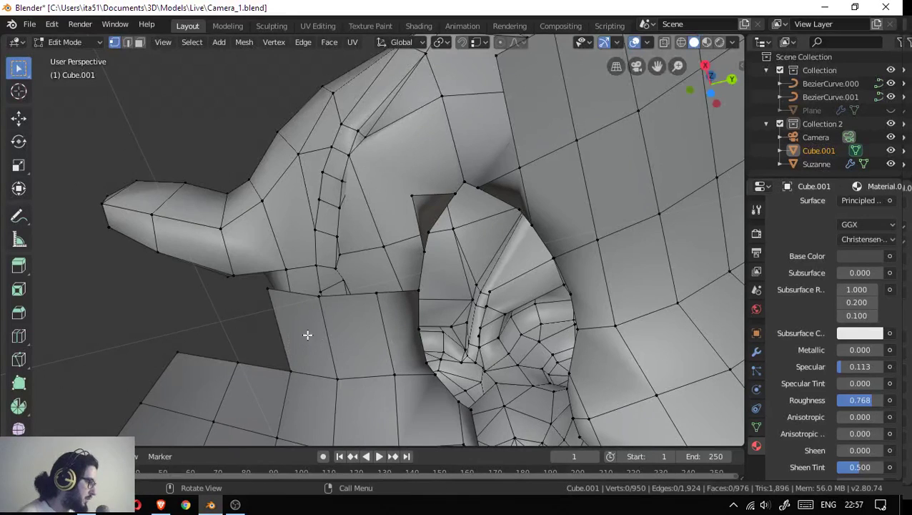
{"action": "left_click", "coordinate": [387, 338]}
{"action": "left_click", "coordinate": [350, 339]}
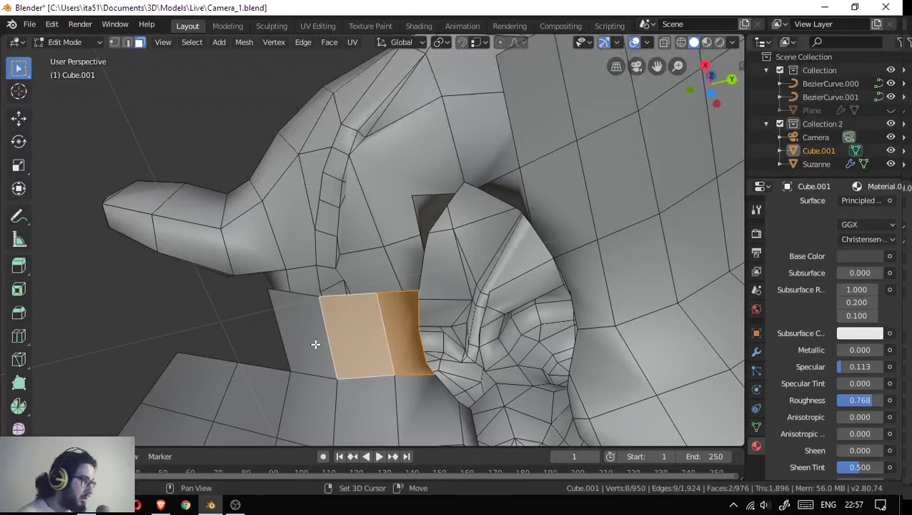
{"action": "left_click", "coordinate": [309, 345]}
{"action": "key", "text": "h"}
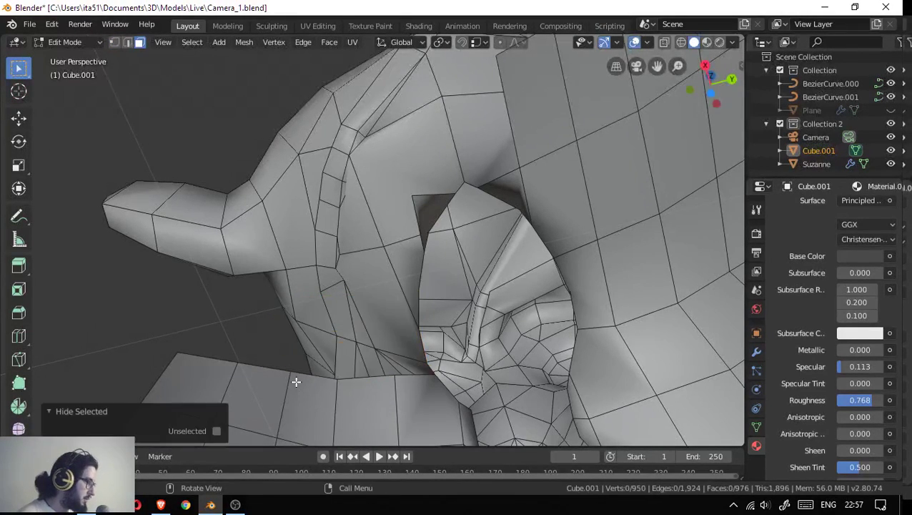
{"action": "scroll", "scroll_direction": "up", "scroll_amount": 3}
- Merge the two stray vertices into one at the last selected vertex
{"action": "key", "text": "1"}
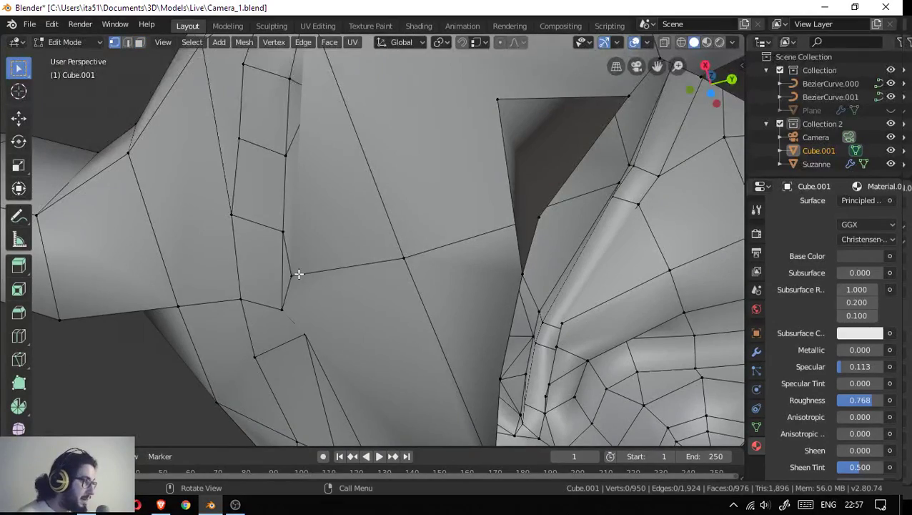
{"action": "left_click_drag", "start_coordinate": [282, 280], "coordinate": [339, 237]}
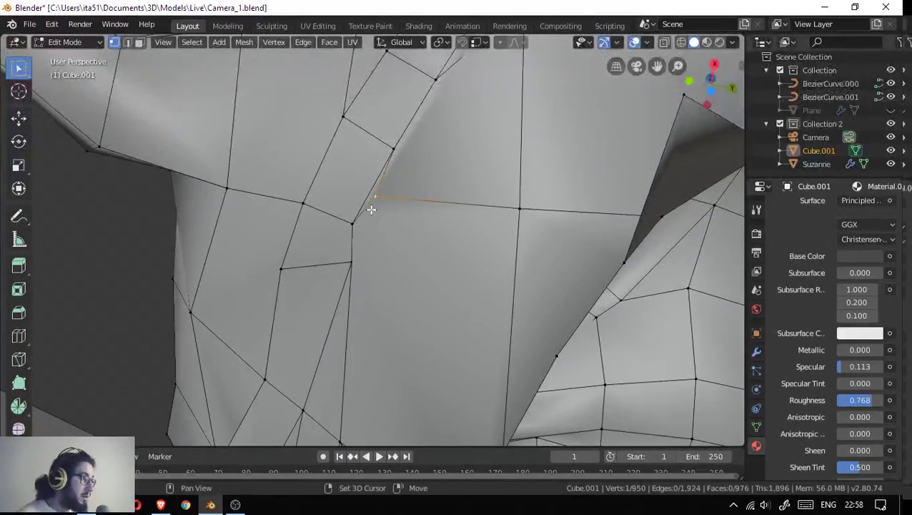
{"action": "key", "text": "m"}
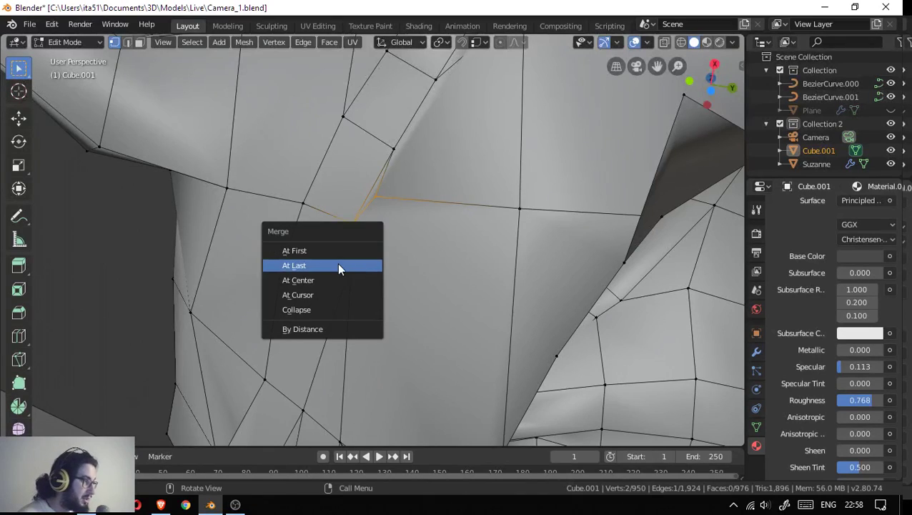
{"action": "left_click", "coordinate": [340, 266]}
- Dissolve the diagonal edge and the neighbouring horizontal edge
{"action": "left_click_drag", "start_coordinate": [380, 240], "coordinate": [358, 305]}
{"action": "scroll", "scroll_direction": "down", "scroll_amount": 3}
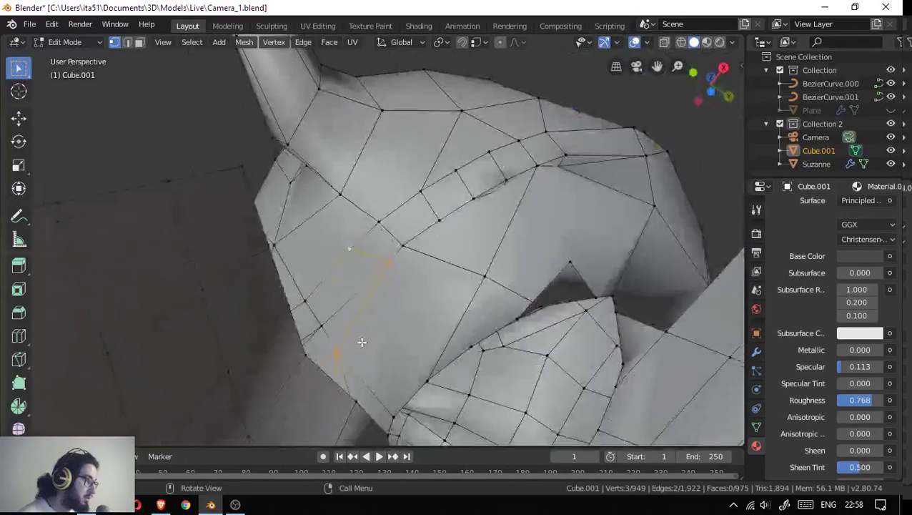
{"action": "left_click_drag", "start_coordinate": [358, 342], "coordinate": [325, 314]}
{"action": "scroll", "scroll_direction": "up", "scroll_amount": 3}
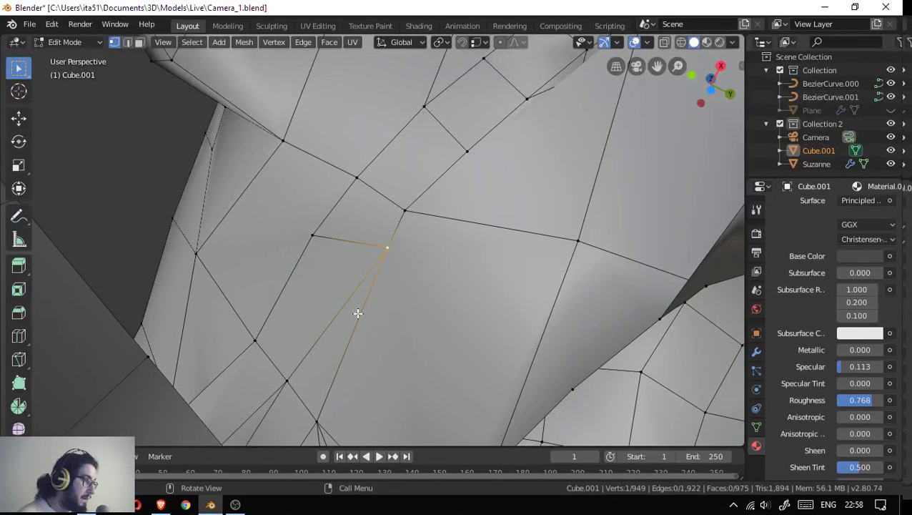
{"action": "key", "text": "x"}
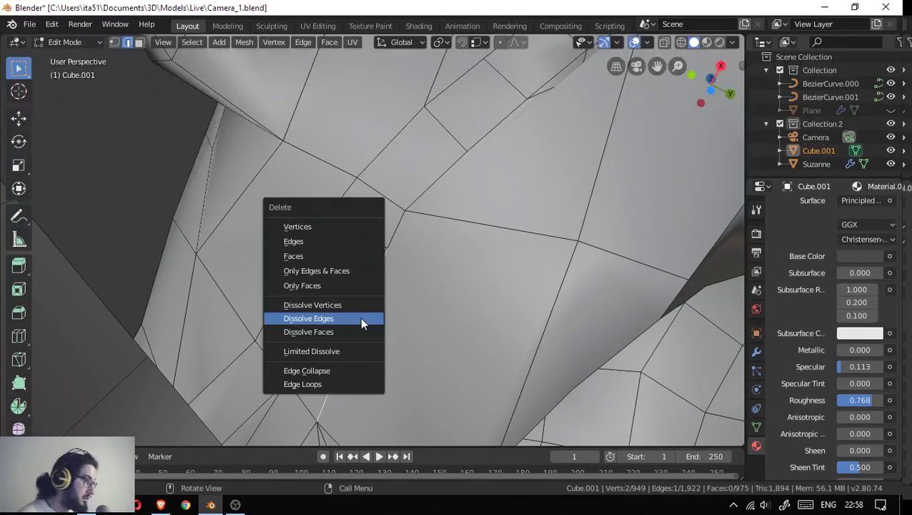
{"action": "left_click", "coordinate": [362, 319]}
{"action": "left_click", "coordinate": [362, 243]}
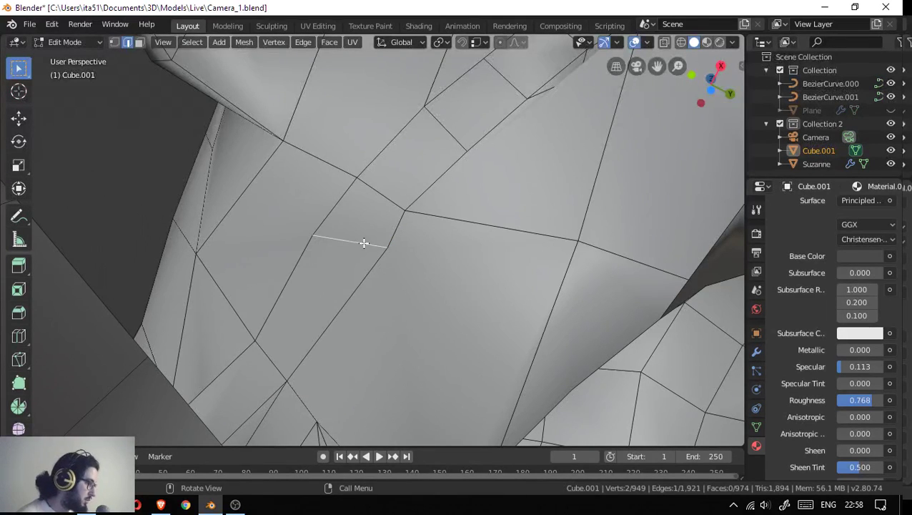
{"action": "key", "text": "x"}
{"action": "left_click", "coordinate": [367, 247]}
- Dissolve the two-edge loop in another area of the mesh
{"action": "left_click_drag", "start_coordinate": [374, 240], "coordinate": [387, 323]}
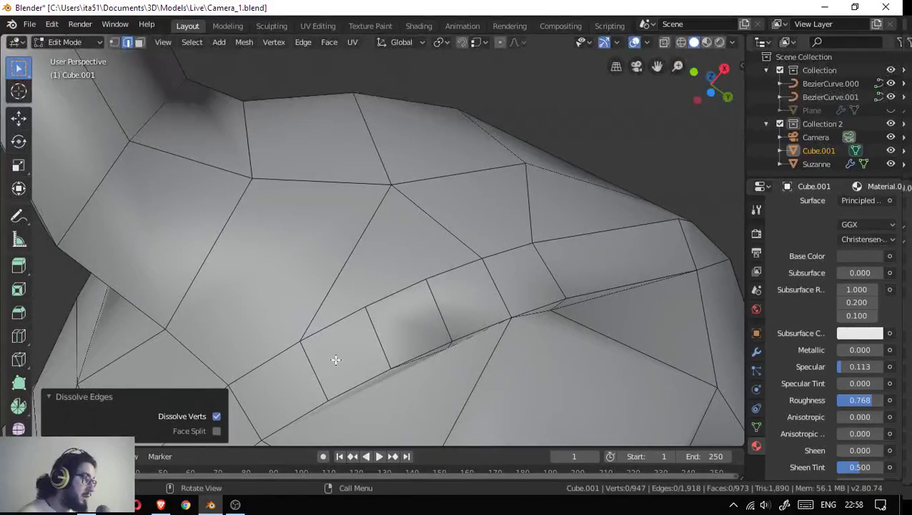
{"action": "left_click", "coordinate": [308, 363]}
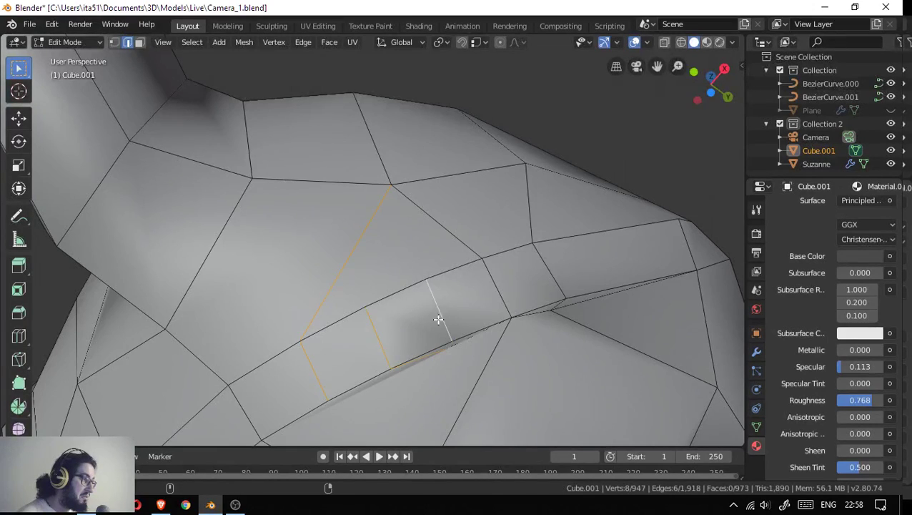
{"action": "left_click_drag", "start_coordinate": [438, 318], "coordinate": [506, 258]}
{"action": "key", "text": "x"}
{"action": "left_click", "coordinate": [426, 319]}
- Dissolve the diagonal edge pair, leaving 939 vertices, 1,902 edges and 965 faces
{"action": "left_click", "coordinate": [508, 236]}
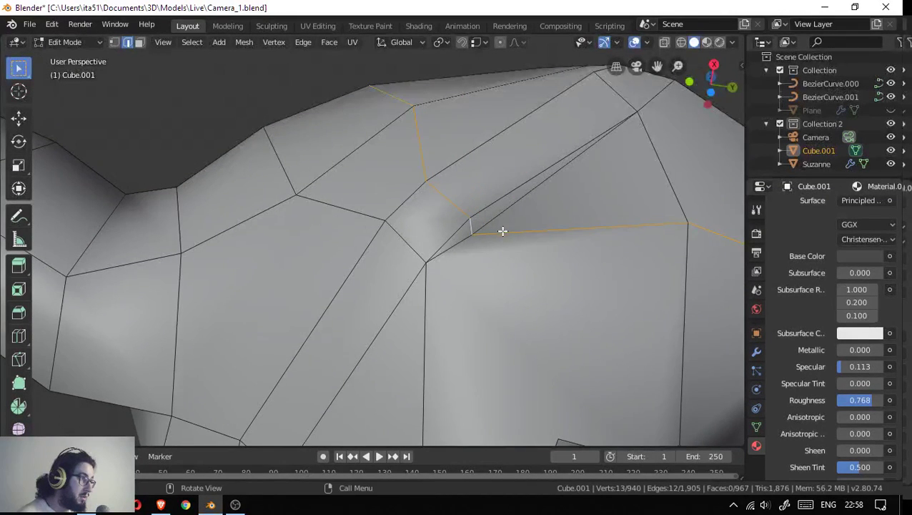
{"action": "left_click", "coordinate": [499, 226]}
{"action": "key", "text": "x"}
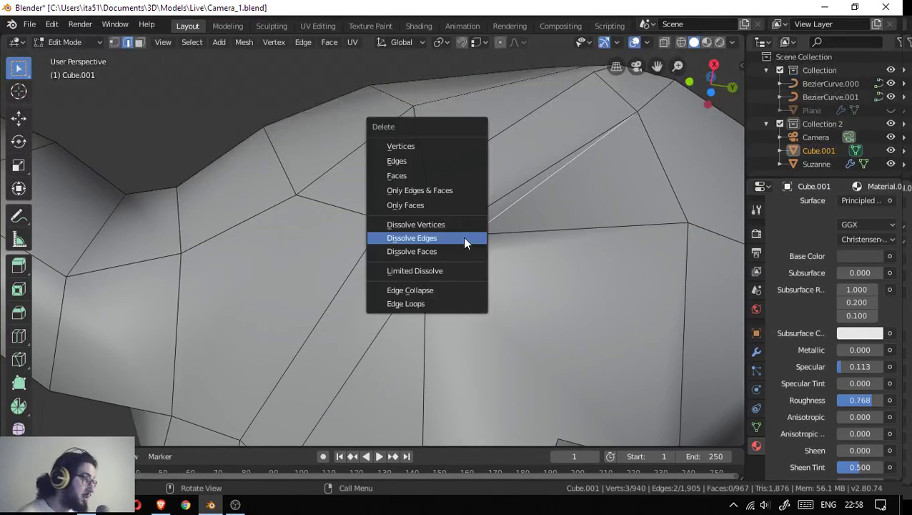
{"action": "left_click", "coordinate": [462, 238]}
{"action": "left_click_drag", "start_coordinate": [484, 236], "coordinate": [517, 222]}
{"action": "left_click_drag", "start_coordinate": [294, 313], "coordinate": [336, 224]}
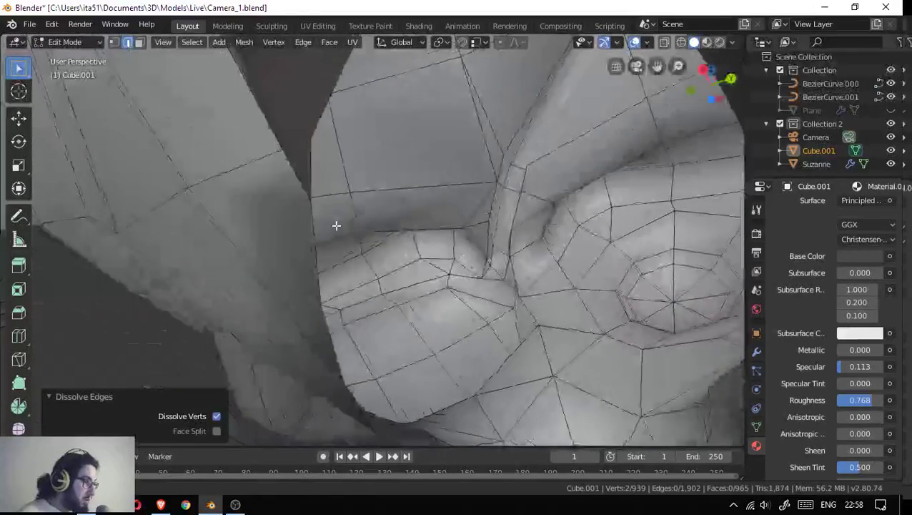
{"action": "left_click_drag", "start_coordinate": [356, 291], "coordinate": [367, 218]}
- Hide the three faces below the head using face selection
{"action": "key", "text": "3"}
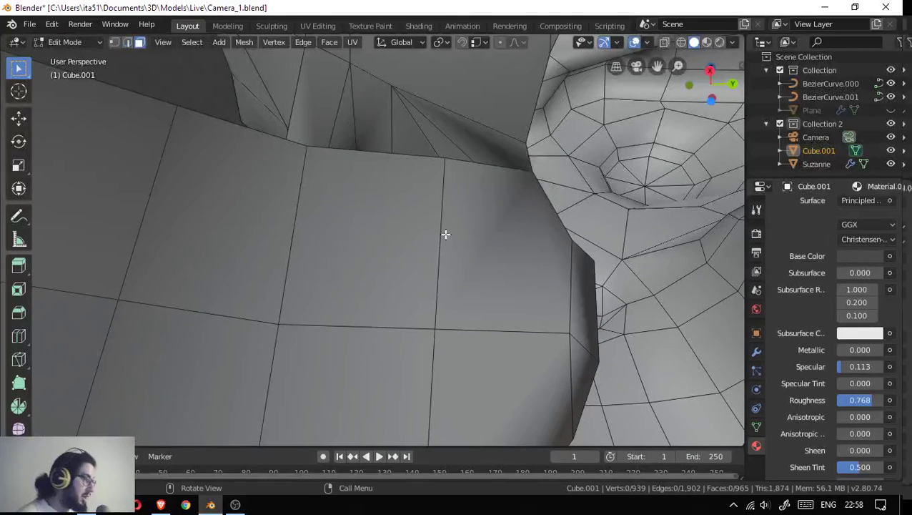
{"action": "left_click", "coordinate": [470, 252]}
{"action": "left_click", "coordinate": [400, 270]}
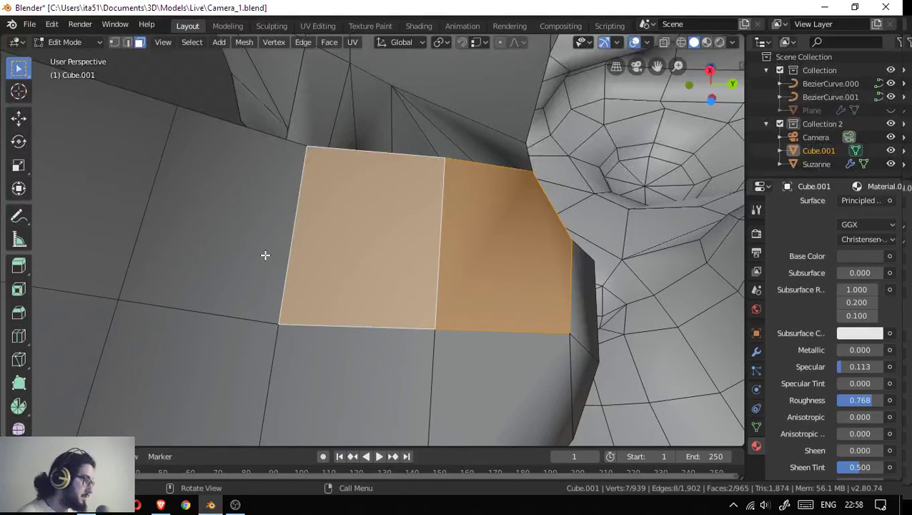
{"action": "left_click", "coordinate": [238, 236]}
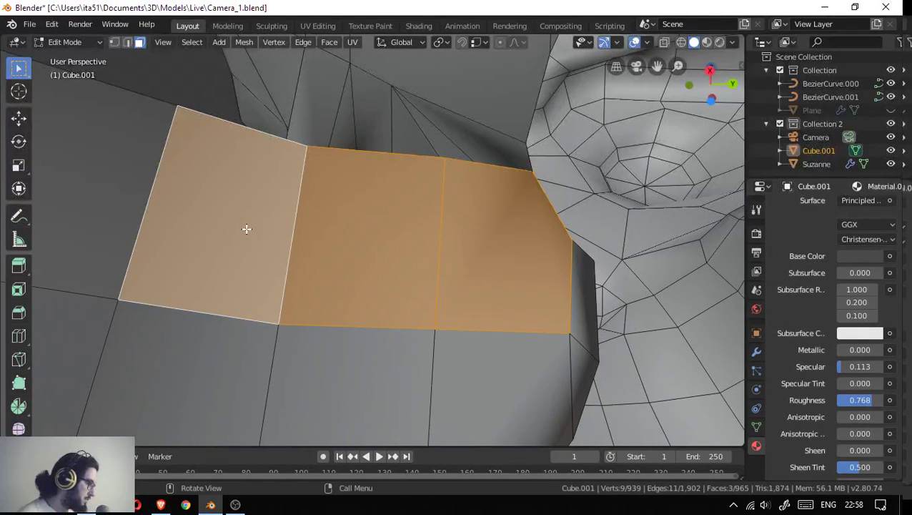
{"action": "key", "text": "h"}
- Inspect the mesh behind the hidden faces, then reveal all hidden parts of Cube.001
{"action": "left_click_drag", "start_coordinate": [415, 252], "coordinate": [509, 232]}
{"action": "left_click_drag", "start_coordinate": [641, 277], "coordinate": [606, 262]}
{"action": "left_click_drag", "start_coordinate": [454, 347], "coordinate": [554, 286]}
{"action": "left_click_drag", "start_coordinate": [556, 247], "coordinate": [440, 272]}
{"action": "key", "text": "alt+h"}
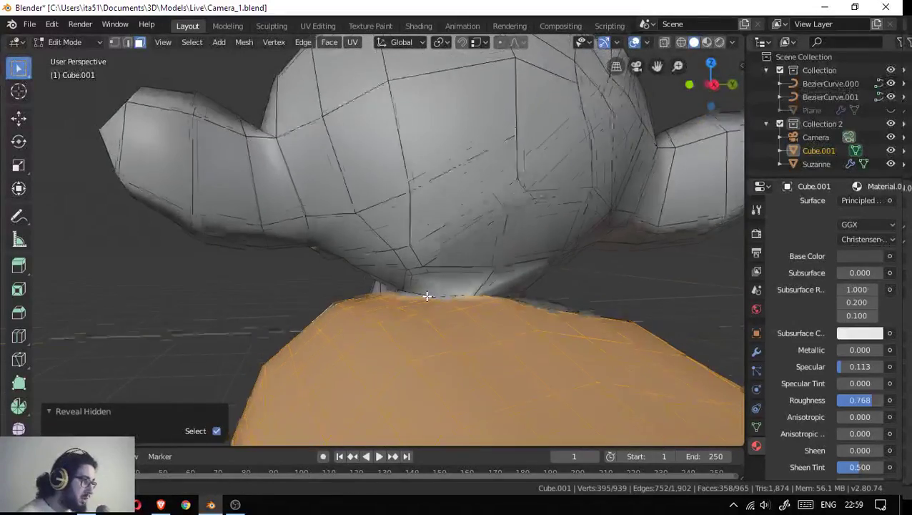
{"action": "scroll", "scroll_direction": "up", "scroll_amount": 3}
{"action": "scroll", "scroll_direction": "up", "scroll_amount": 3}
{"action": "scroll", "scroll_direction": "up", "scroll_amount": 3}
{"action": "left_click_drag", "start_coordinate": [602, 364], "coordinate": [358, 294]}
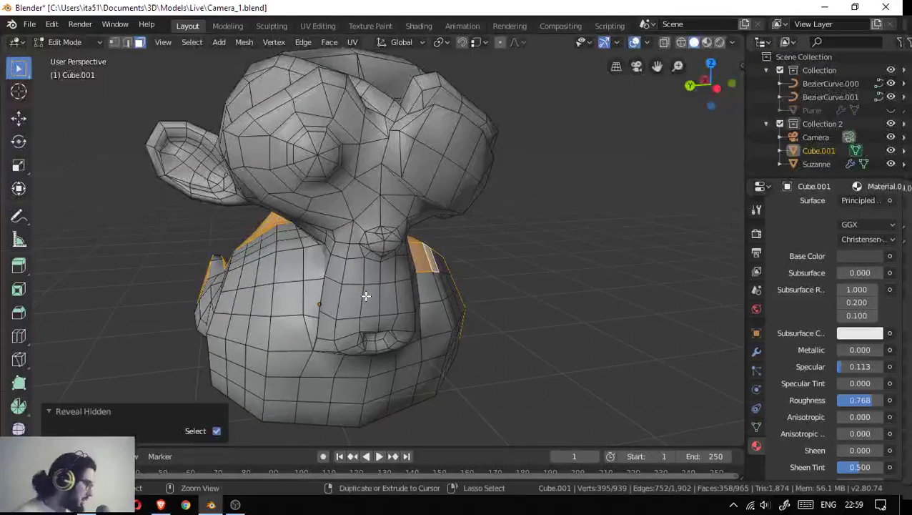
- Save Camera_1.blend and switch to the Radioactive 8 Bit remix video in the browser
{"action": "key", "text": "ctrl+s"}
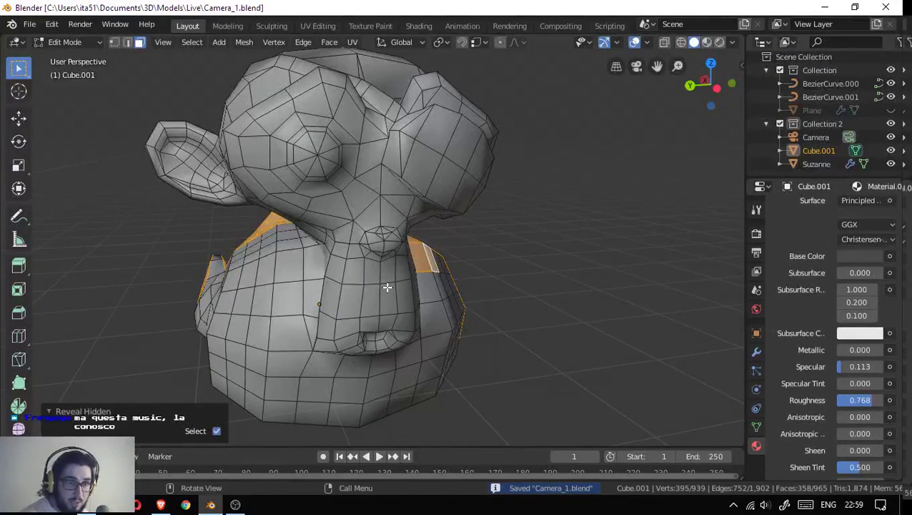
{"action": "left_click", "coordinate": [160, 505]}
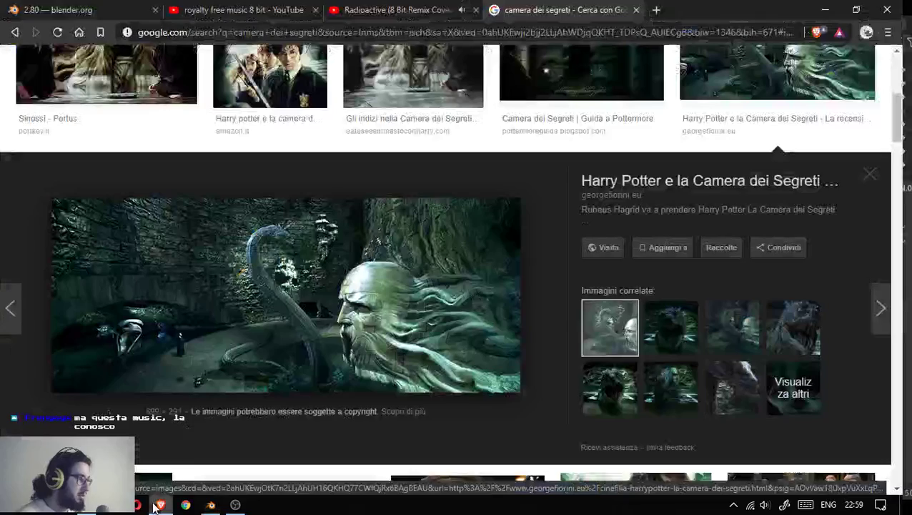
{"action": "left_click", "coordinate": [365, 7]}
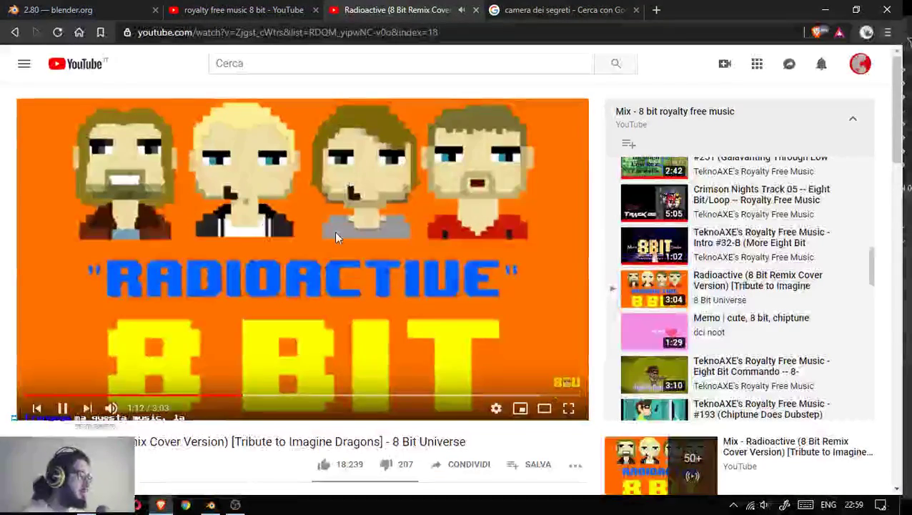
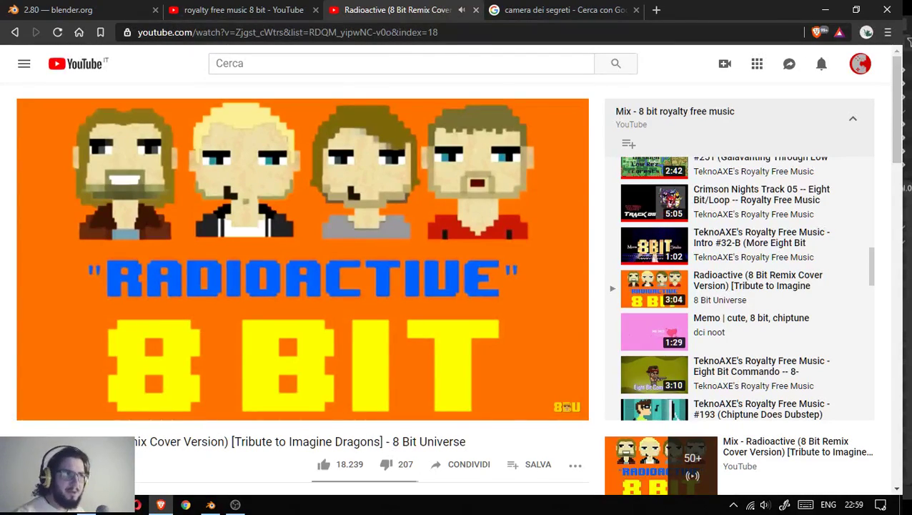
- Switch to the Google Images tab in Brave, then minimize the browser to return to Blender
{"action": "left_click", "coordinate": [582, 9]}
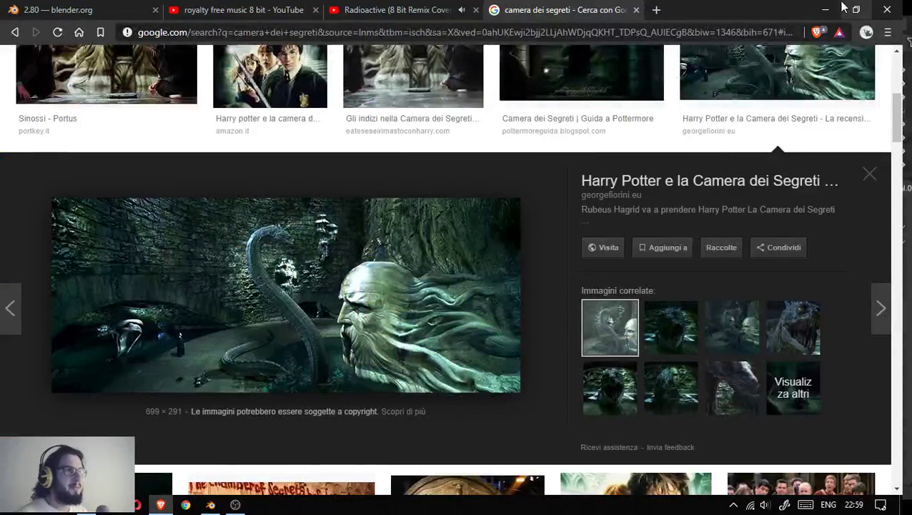
{"action": "left_click", "coordinate": [825, 9]}
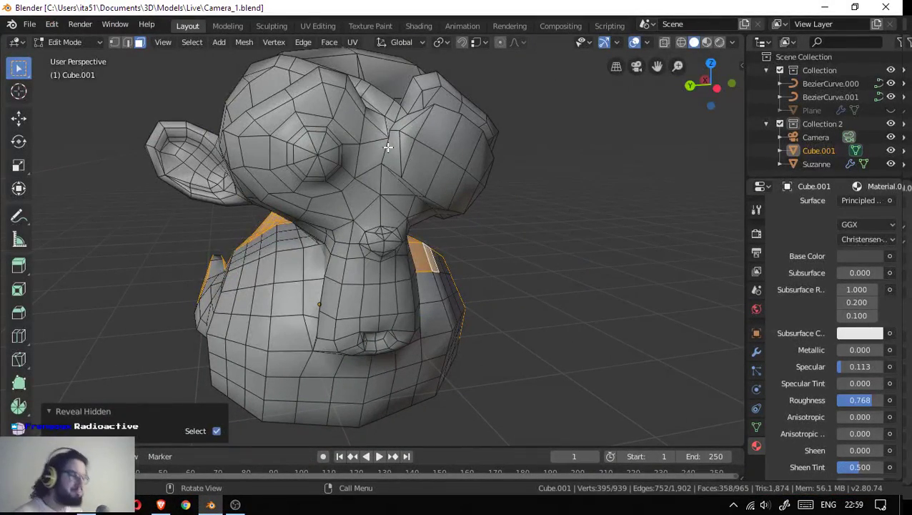
- Return the Cube.001 statue to Object Mode and apply Shade Smooth to it
{"action": "left_click_drag", "start_coordinate": [313, 242], "coordinate": [431, 227]}
{"action": "scroll", "scroll_direction": "down", "scroll_amount": 3}
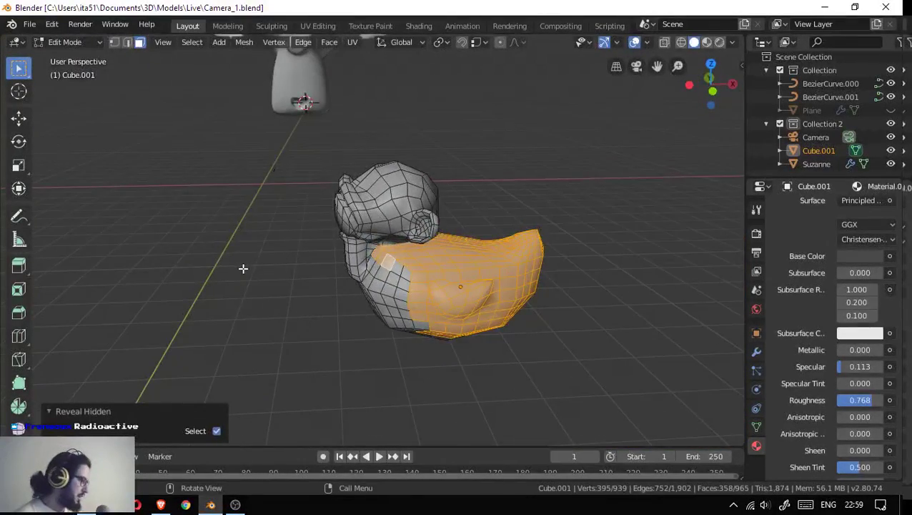
{"action": "key", "text": "Tab"}
{"action": "left_click_drag", "start_coordinate": [348, 238], "coordinate": [449, 278]}
{"action": "scroll", "scroll_direction": "up", "scroll_amount": 3}
{"action": "right_click", "coordinate": [449, 278]}
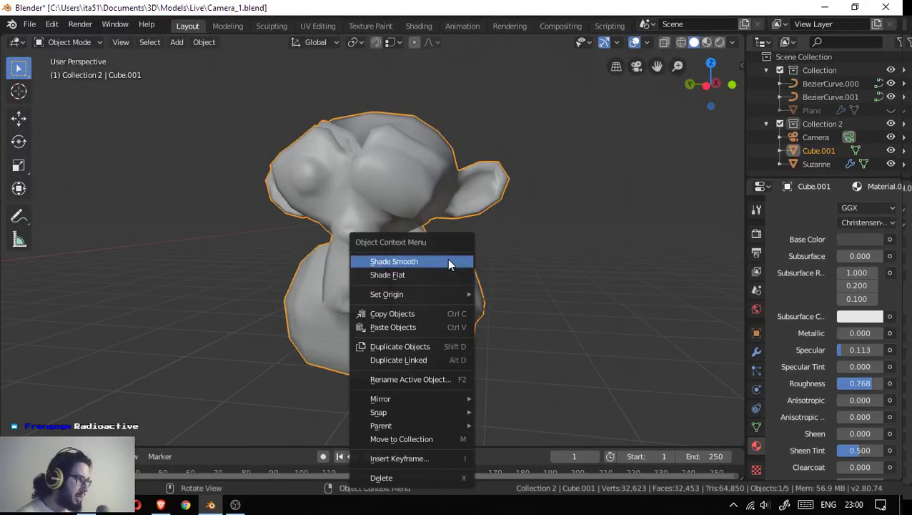
{"action": "left_click", "coordinate": [449, 265]}
- Zoom out from the smoothed statue and select the Suzanne head object
{"action": "left_click_drag", "start_coordinate": [413, 200], "coordinate": [393, 285]}
{"action": "scroll", "scroll_direction": "down", "scroll_amount": 3}
{"action": "scroll", "scroll_direction": "down", "scroll_amount": 3}
{"action": "left_click_drag", "start_coordinate": [248, 271], "coordinate": [227, 230]}
{"action": "left_click", "coordinate": [236, 101]}
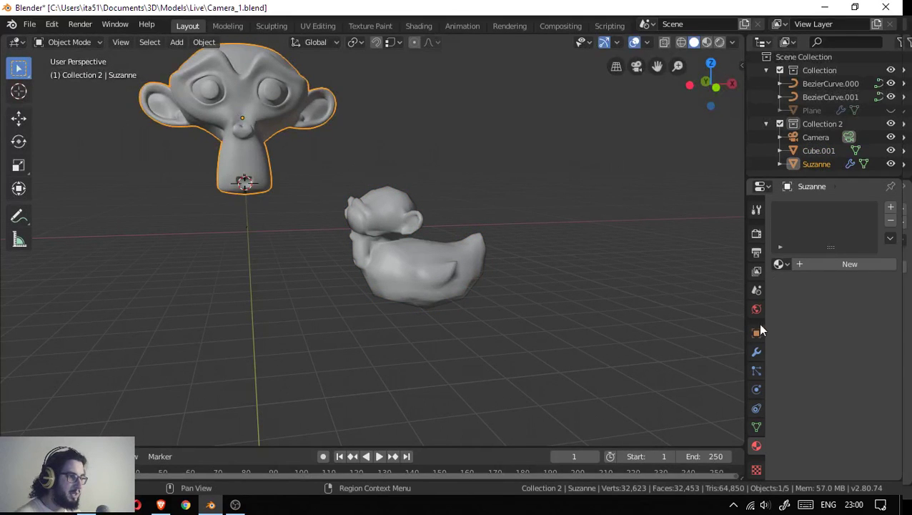
- Hide Suzanne's Subdivision modifier in the viewport and shade Suzanne smooth
{"action": "left_click", "coordinate": [757, 353]}
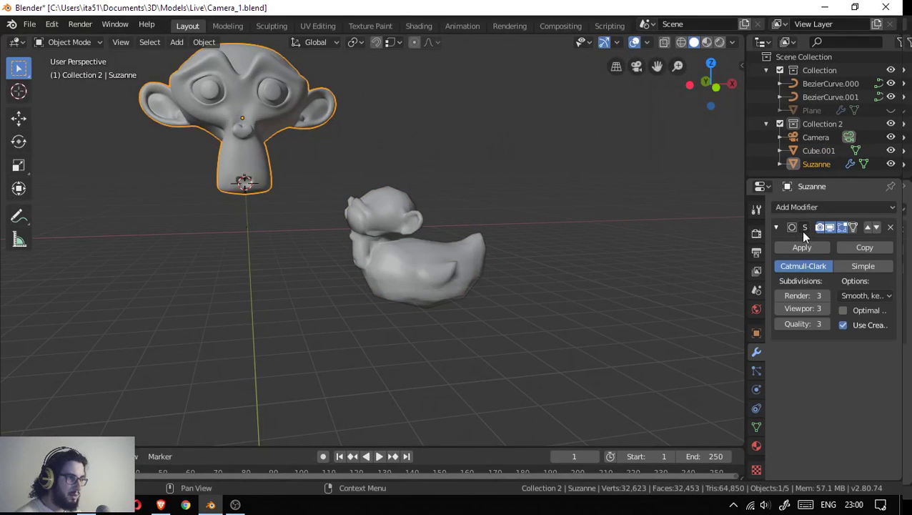
{"action": "left_click", "coordinate": [829, 228]}
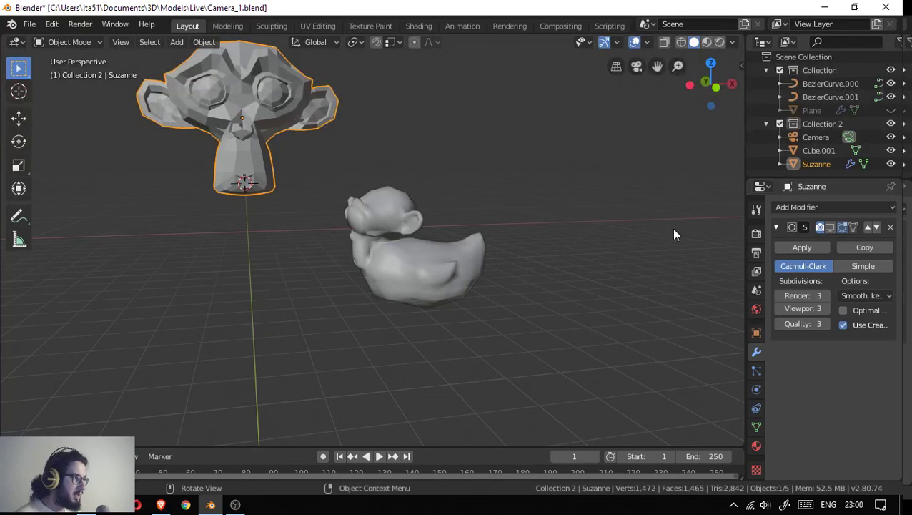
{"action": "right_click", "coordinate": [238, 139]}
{"action": "left_click", "coordinate": [243, 136]}
- Centre the view on Suzanne and orbit to see the side of its head
{"action": "left_click_drag", "start_coordinate": [243, 136], "coordinate": [320, 126]}
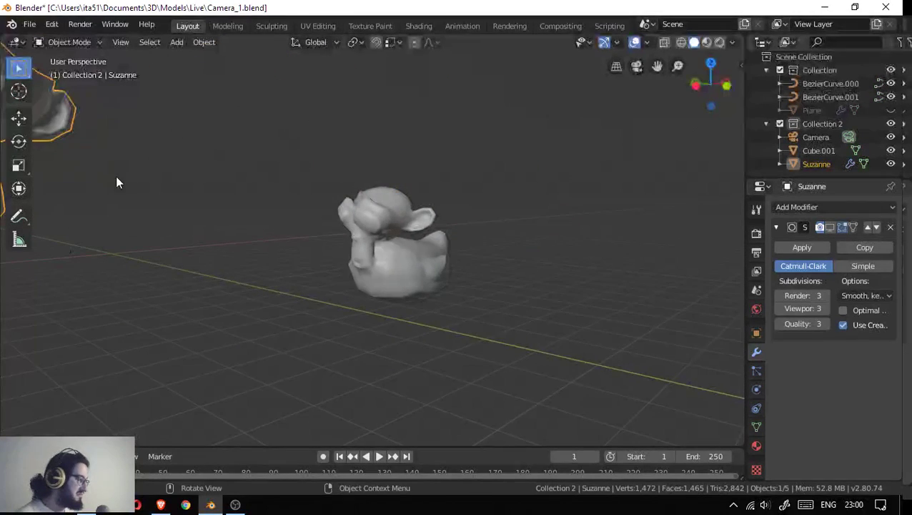
{"action": "left_click_drag", "start_coordinate": [118, 178], "coordinate": [162, 166]}
{"action": "key", "text": "Tab"}
{"action": "key", "text": "Tab"}
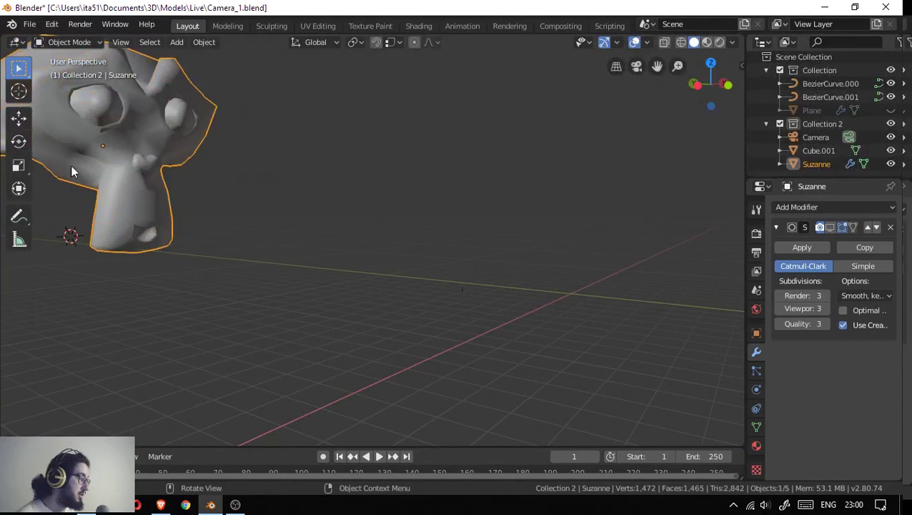
{"action": "key", "text": "KP_Decimal"}
{"action": "left_click_drag", "start_coordinate": [92, 165], "coordinate": [329, 162]}
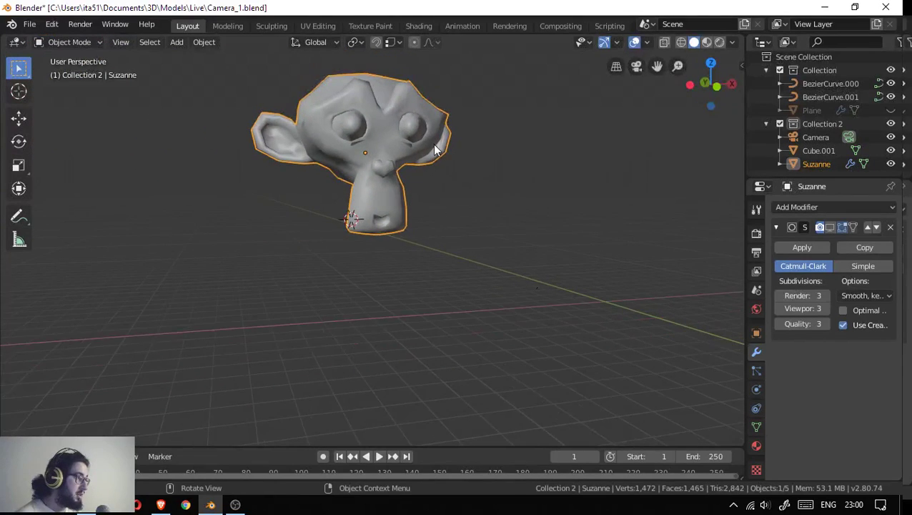
{"action": "scroll", "scroll_direction": "up", "scroll_amount": 3}
{"action": "scroll", "scroll_direction": "down", "scroll_amount": 3}
{"action": "scroll", "scroll_direction": "up", "scroll_amount": 3}
{"action": "left_click_drag", "start_coordinate": [267, 240], "coordinate": [560, 201]}
{"action": "left_click_drag", "start_coordinate": [562, 187], "coordinate": [666, 210]}
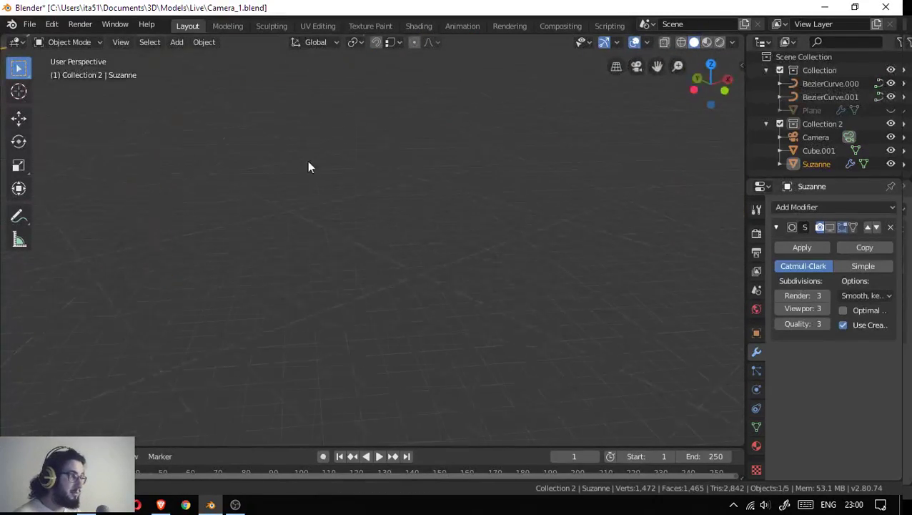
{"action": "left_click_drag", "start_coordinate": [307, 161], "coordinate": [245, 138]}
{"action": "scroll", "scroll_direction": "down", "scroll_amount": 3}
{"action": "scroll", "scroll_direction": "down", "scroll_amount": 3}
{"action": "scroll", "scroll_direction": "up", "scroll_amount": 3}
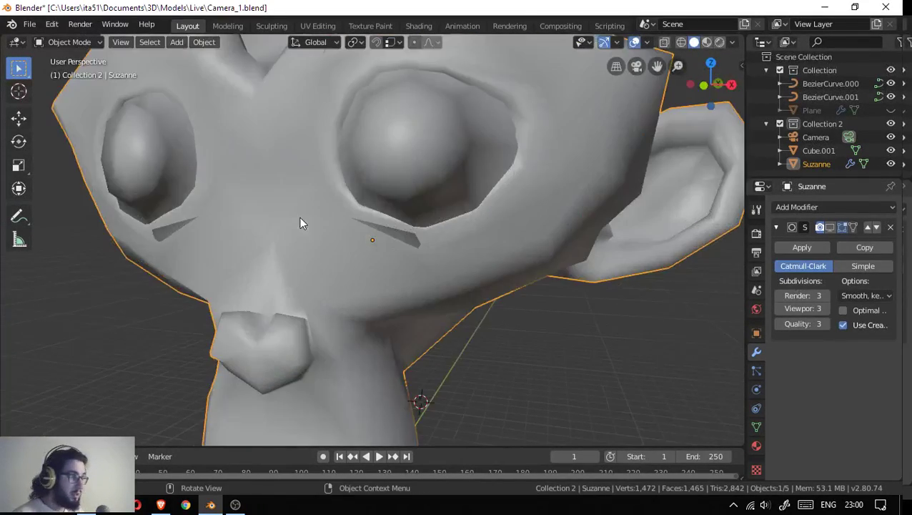
{"action": "left_click_drag", "start_coordinate": [301, 219], "coordinate": [472, 165]}
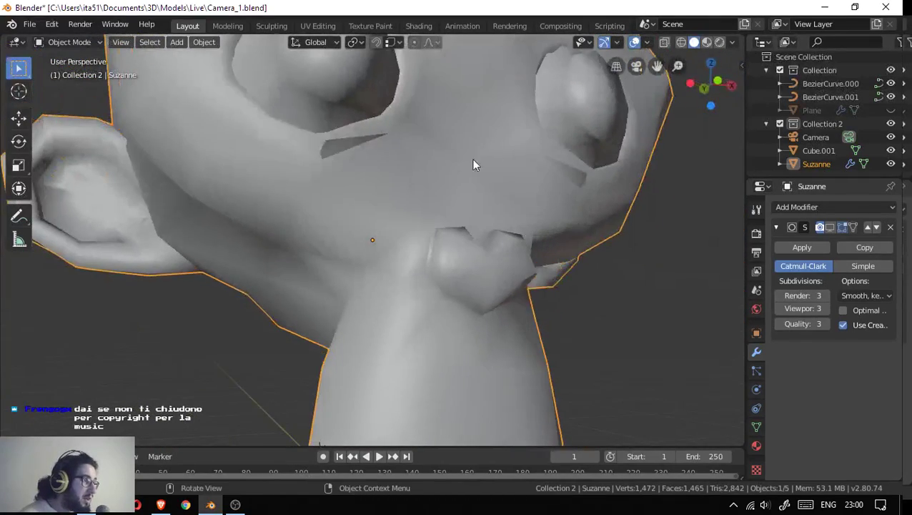
- In Edit Mode, select Suzanne's left eyeball, rotate it slightly, then return to Object Mode
{"action": "key", "text": "Tab"}
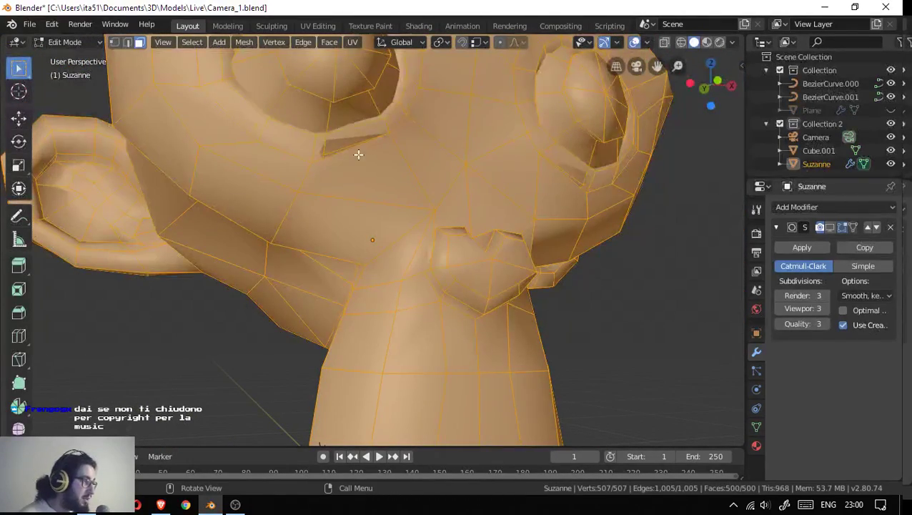
{"action": "left_click", "coordinate": [351, 143]}
{"action": "left_click_drag", "start_coordinate": [338, 142], "coordinate": [329, 168]}
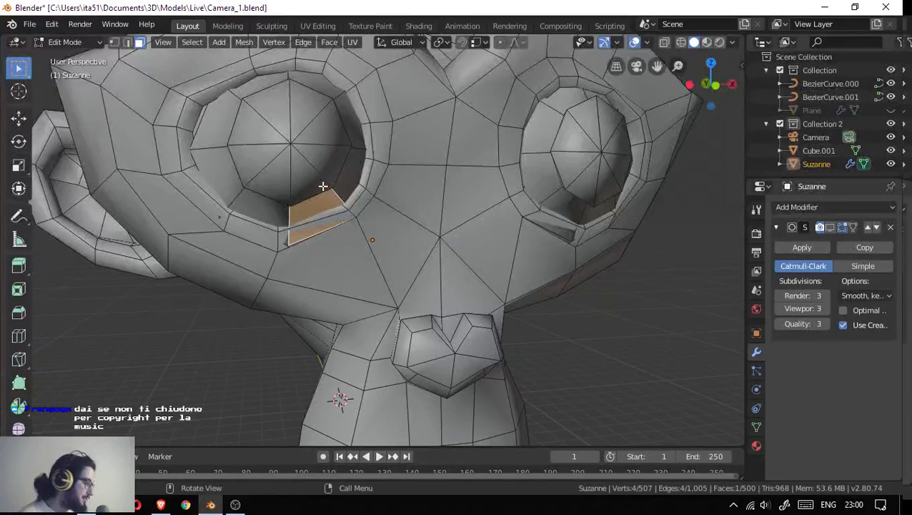
{"action": "key", "text": "l"}
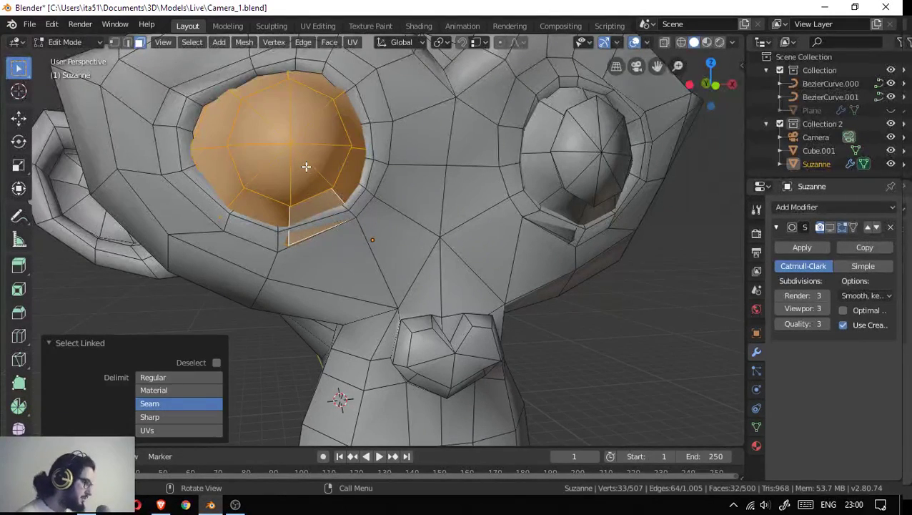
{"action": "key", "text": "r"}
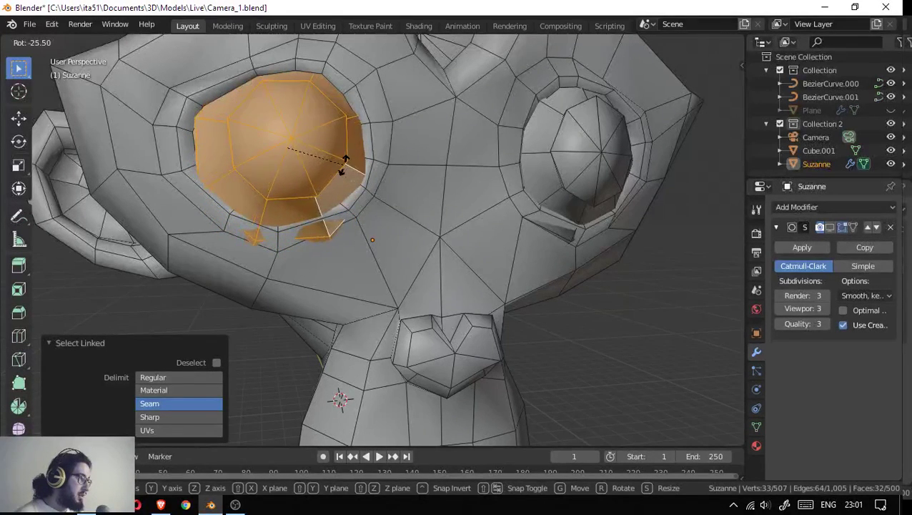
{"action": "left_click", "coordinate": [346, 163]}
{"action": "left_click_drag", "start_coordinate": [346, 165], "coordinate": [187, 203]}
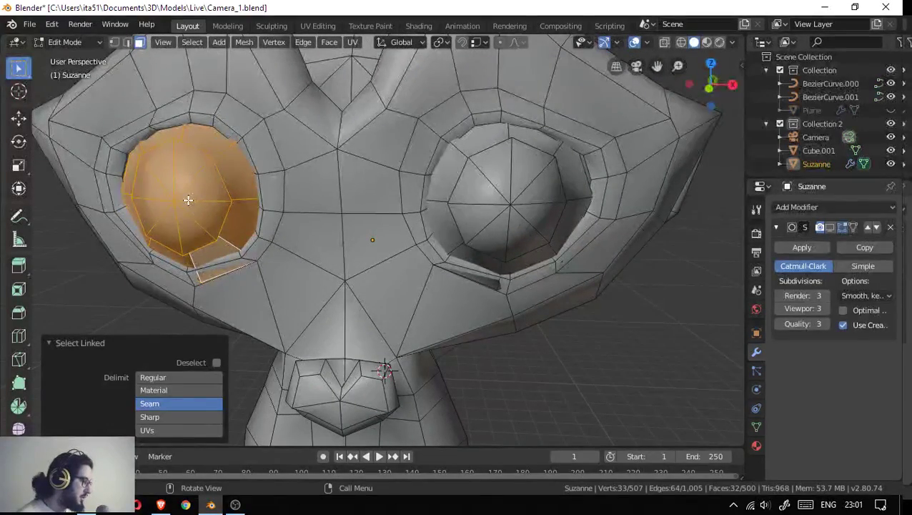
{"action": "key", "text": "x"}
{"action": "key", "text": "Tab"}
{"action": "scroll", "scroll_direction": "down", "scroll_amount": 3}
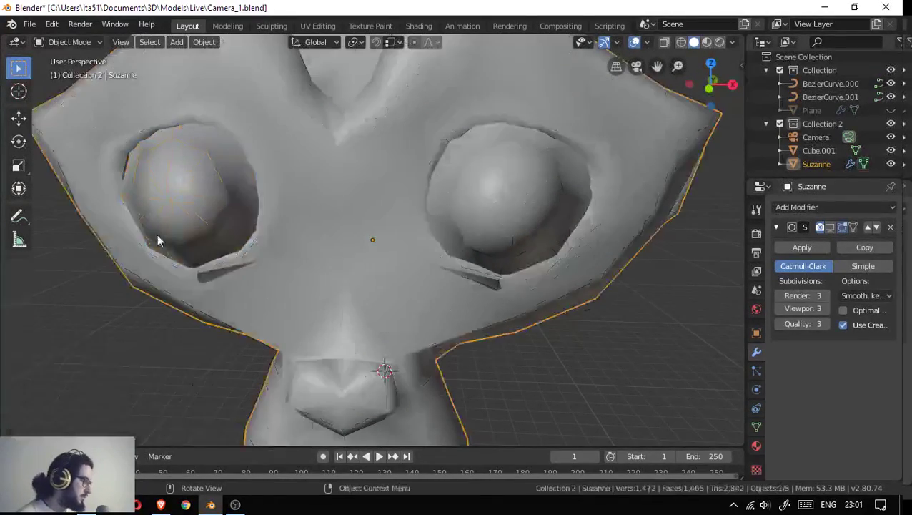
{"action": "scroll", "scroll_direction": "down", "scroll_amount": 3}
{"action": "scroll", "scroll_direction": "down", "scroll_amount": 3}
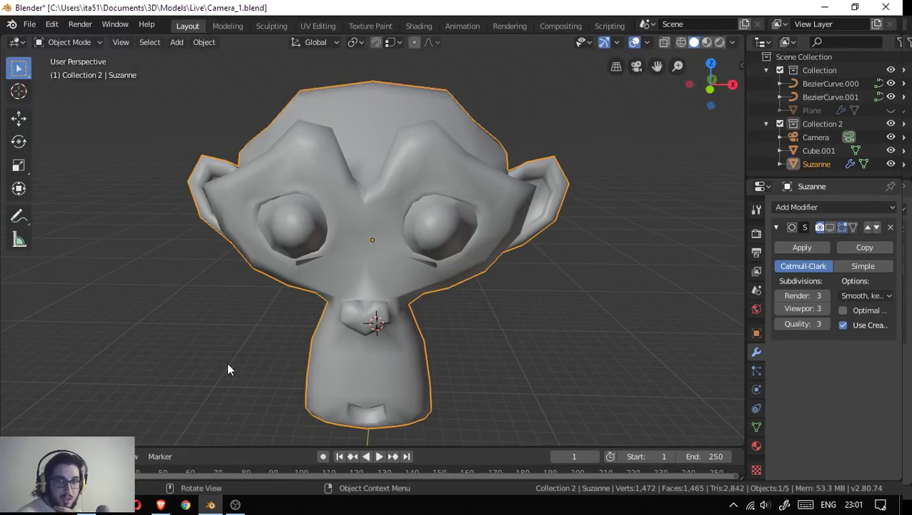
{"action": "left_click", "coordinate": [161, 505]}
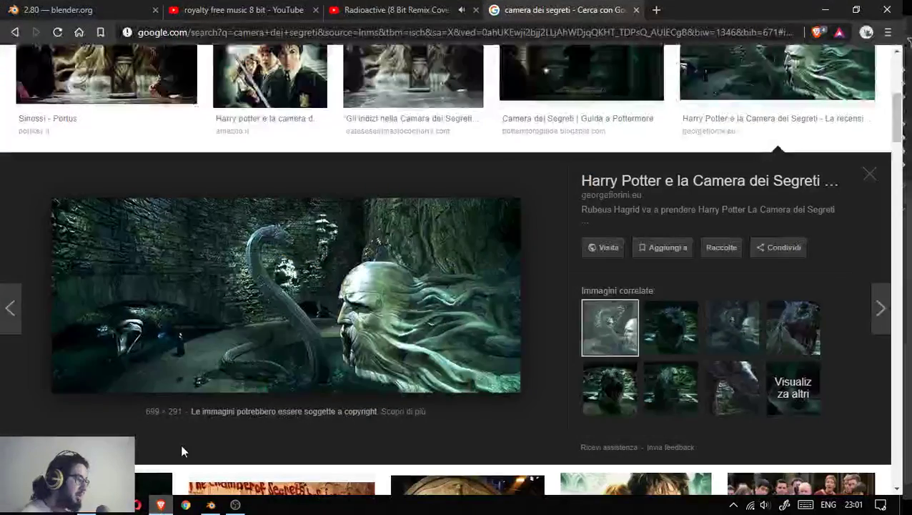
{"action": "left_click", "coordinate": [393, 9]}
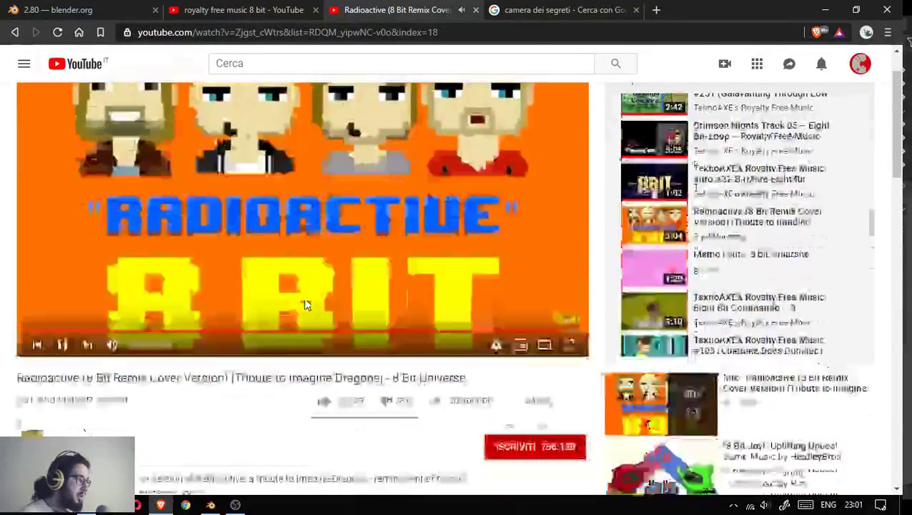
{"action": "scroll", "scroll_direction": "down", "scroll_amount": 3}
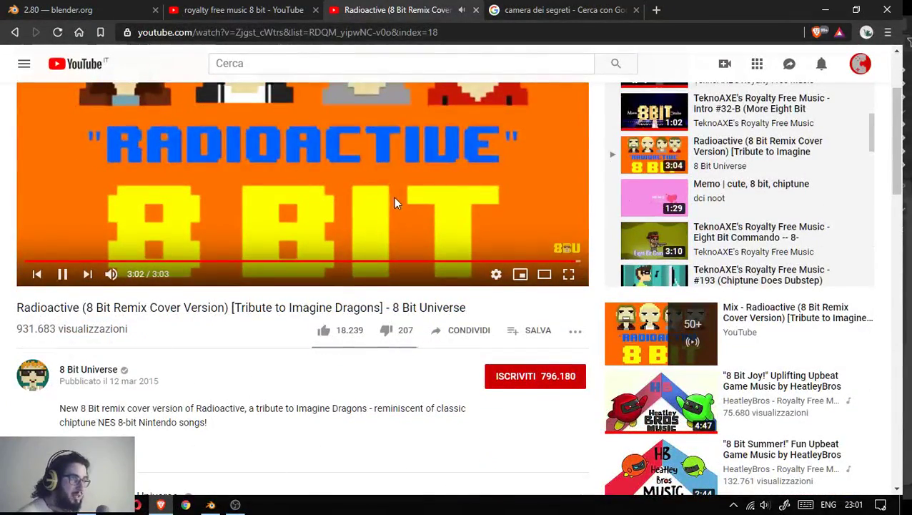
{"action": "scroll", "scroll_direction": "up", "scroll_amount": 3}
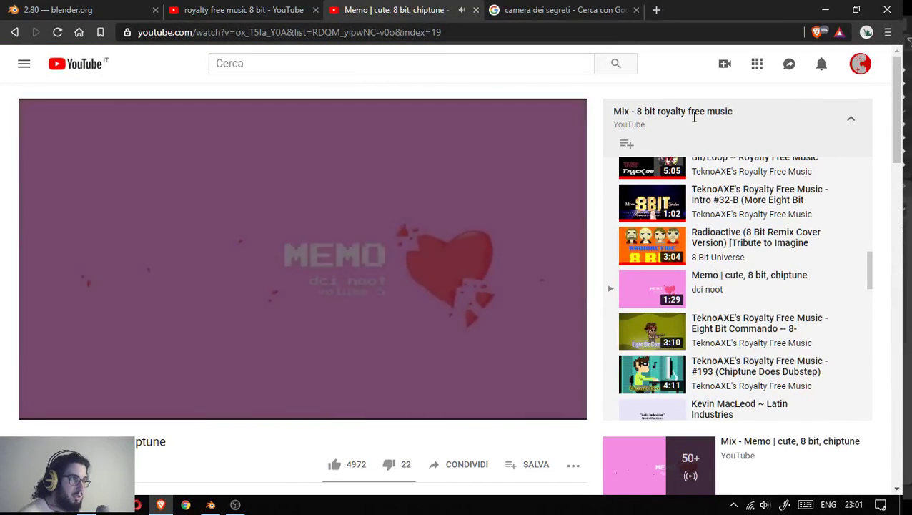
{"action": "scroll", "scroll_direction": "down", "scroll_amount": 3}
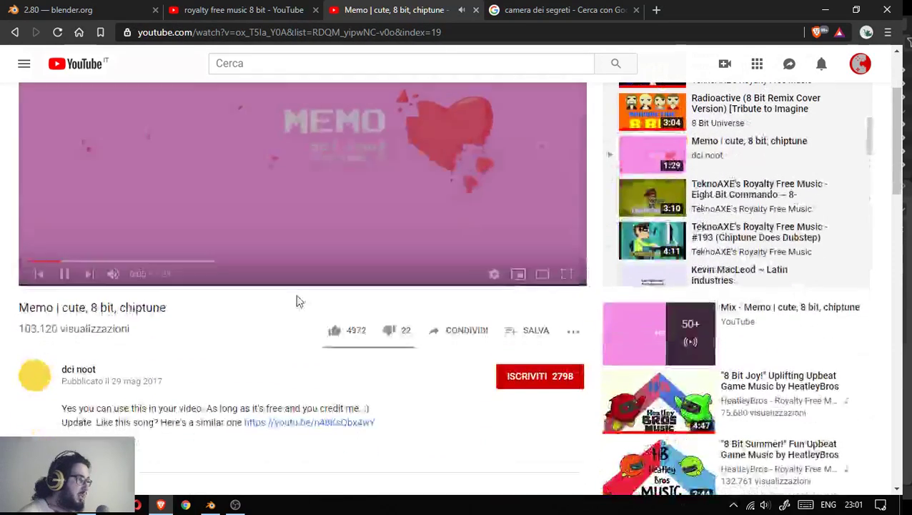
{"action": "scroll", "scroll_direction": "up", "scroll_amount": 3}
{"action": "scroll", "scroll_direction": "up", "scroll_amount": 3}
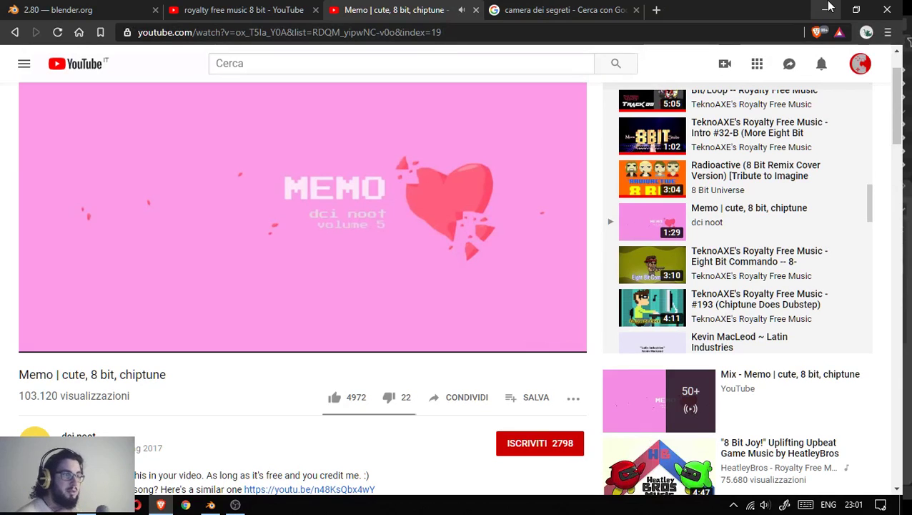
{"action": "left_click", "coordinate": [829, 7]}
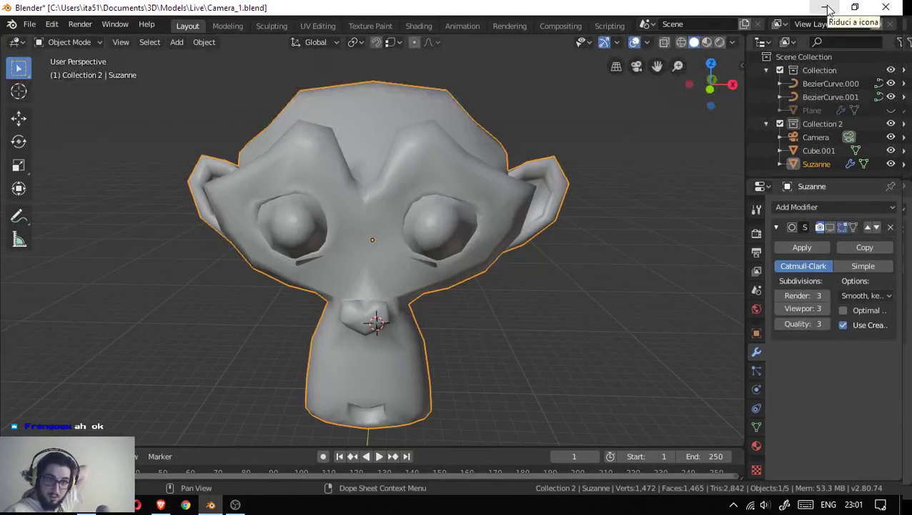
{"action": "scroll", "scroll_direction": "down", "scroll_amount": 3}
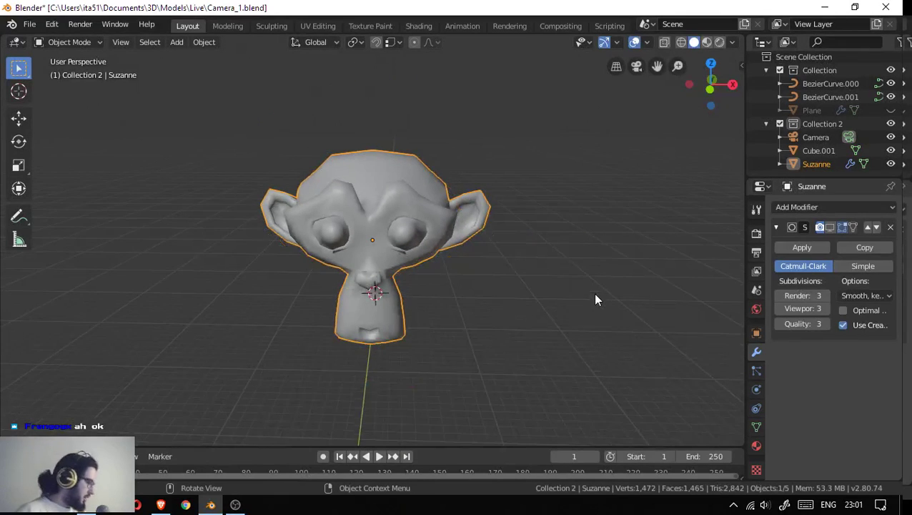
{"action": "scroll", "scroll_direction": "up", "scroll_amount": 3}
{"action": "key", "text": "ctrl+Tab"}
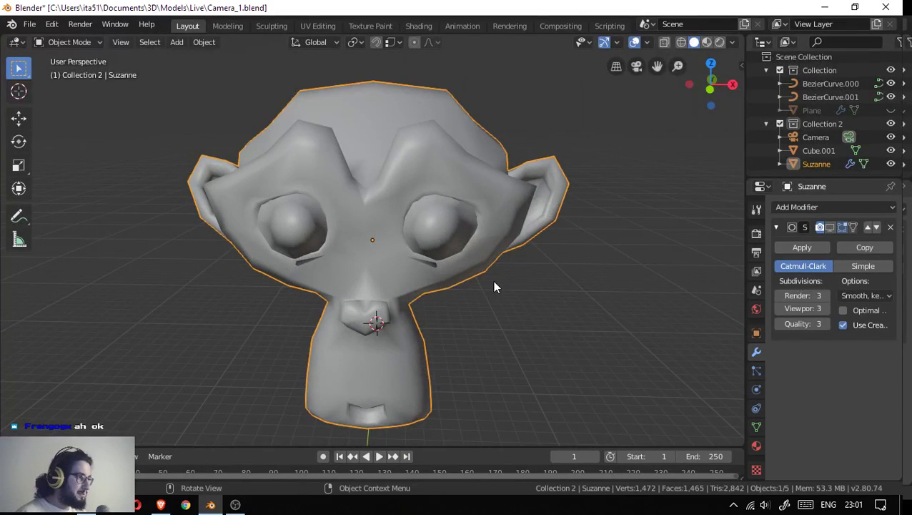
{"action": "scroll", "scroll_direction": "down", "scroll_amount": 3}
{"action": "left_click_drag", "start_coordinate": [521, 313], "coordinate": [140, 320]}
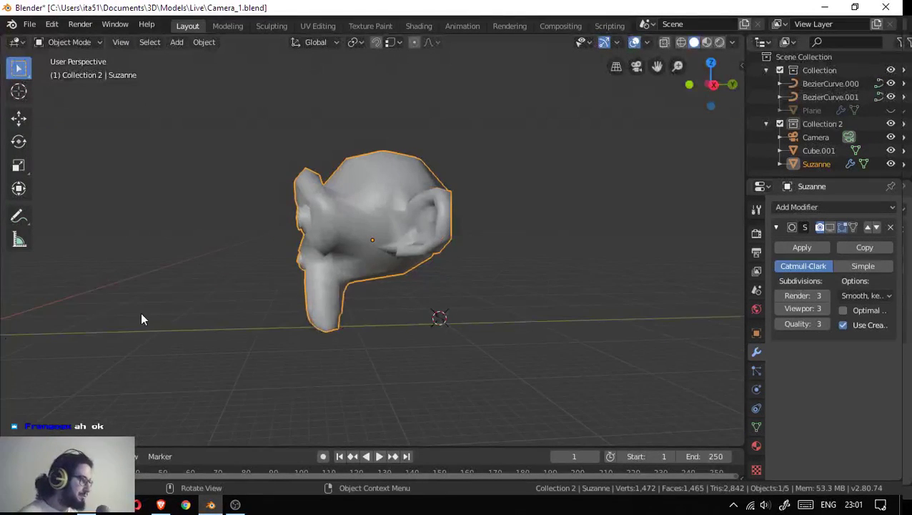
{"action": "left_click_drag", "start_coordinate": [80, 320], "coordinate": [381, 327]}
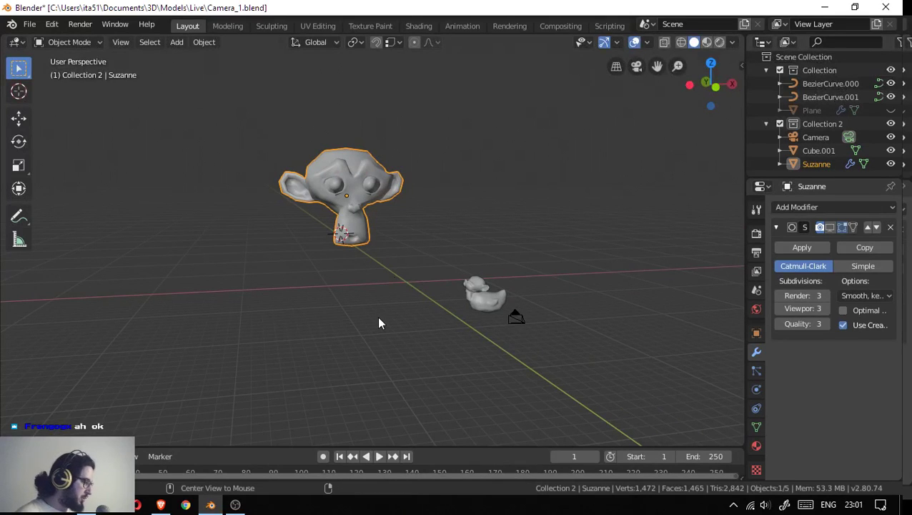
{"action": "key", "text": "alt+h"}
{"action": "left_click_drag", "start_coordinate": [416, 319], "coordinate": [453, 297]}
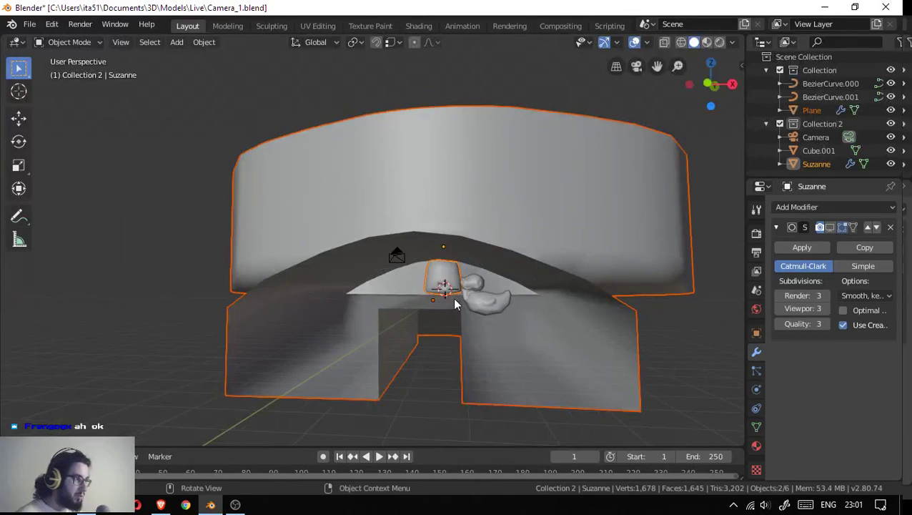
{"action": "left_click", "coordinate": [493, 306]}
{"action": "left_click", "coordinate": [426, 255]}
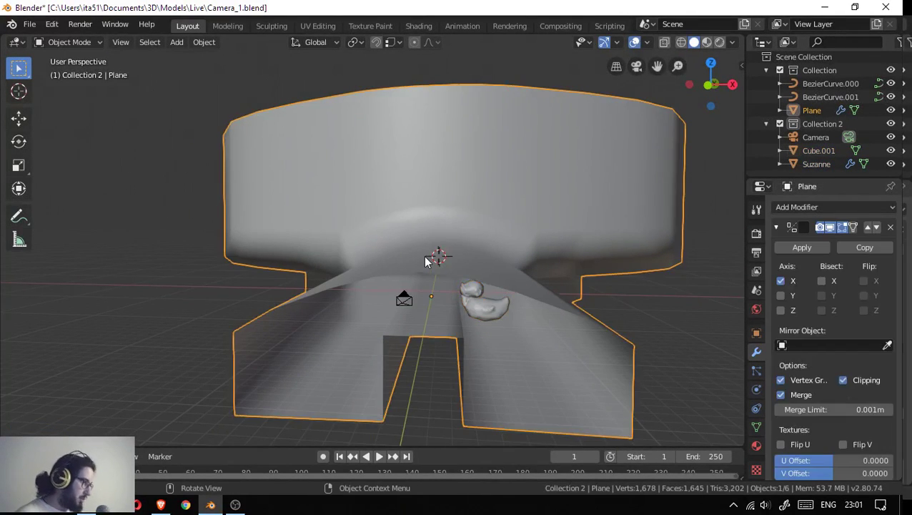
{"action": "key", "text": "h"}
{"action": "left_click_drag", "start_coordinate": [456, 259], "coordinate": [506, 329]}
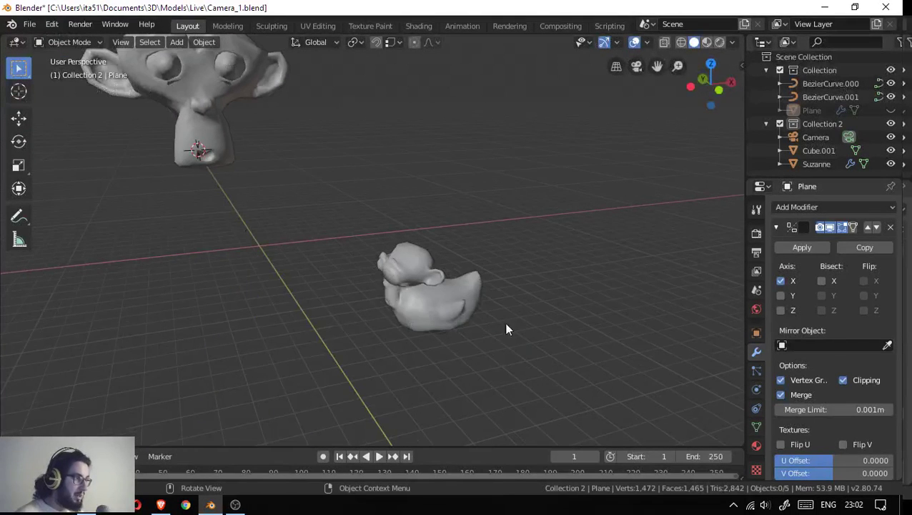
- Add an Array modifier to Cube.001 and adjust its count and relative X offset
{"action": "left_click", "coordinate": [449, 304]}
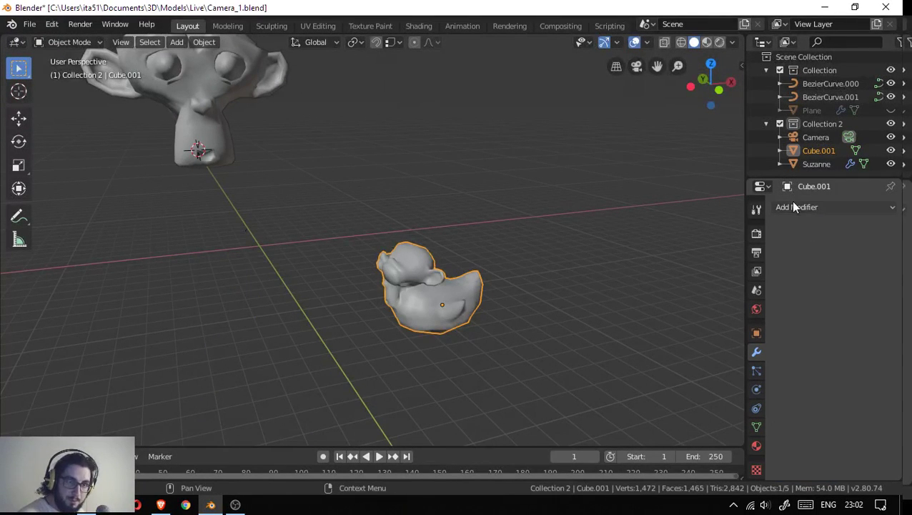
{"action": "left_click", "coordinate": [791, 207]}
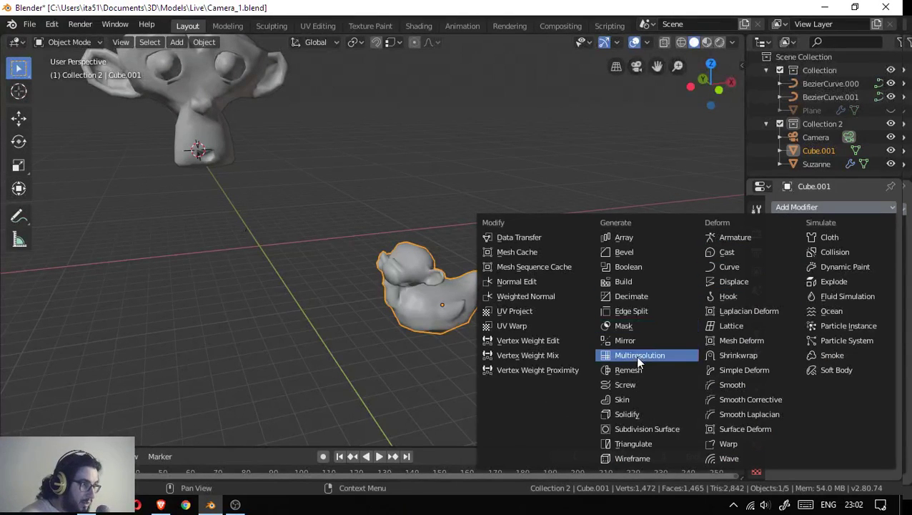
{"action": "left_click", "coordinate": [620, 238]}
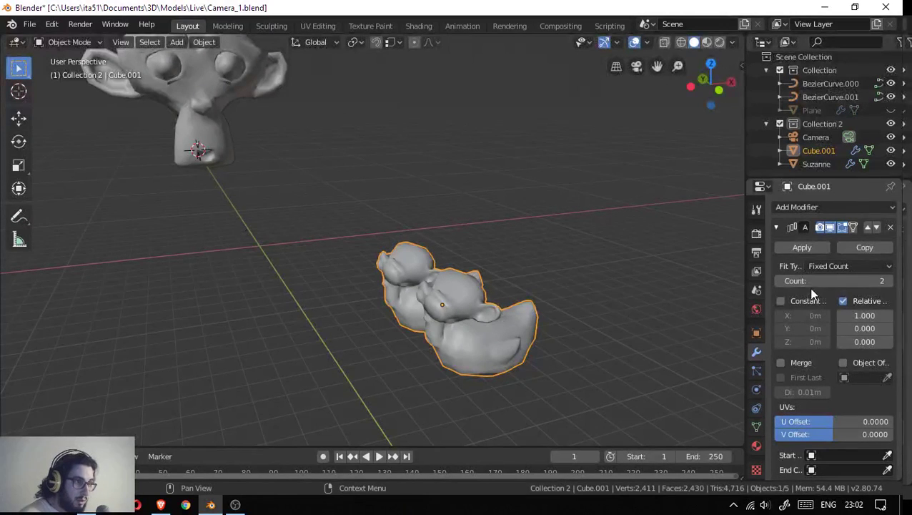
{"action": "left_click_drag", "start_coordinate": [833, 281], "coordinate": [833, 281]}
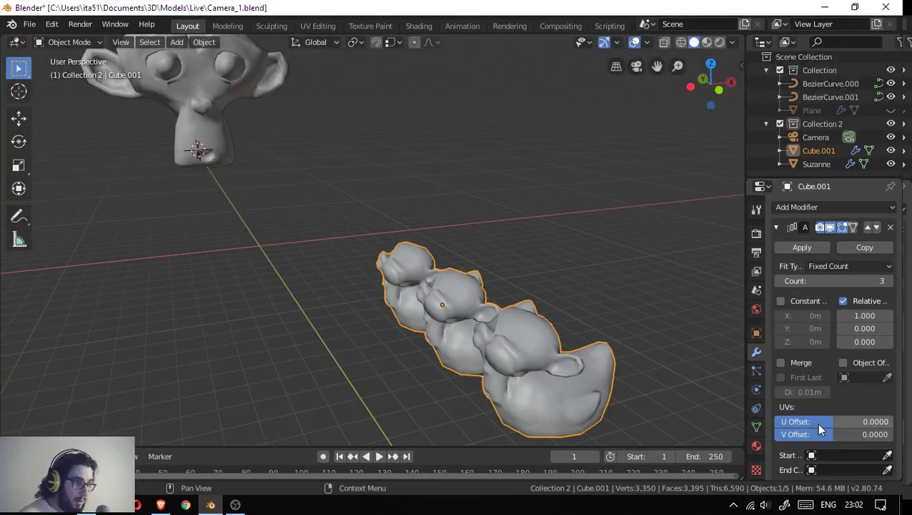
{"action": "scroll", "scroll_direction": "down", "scroll_amount": 3}
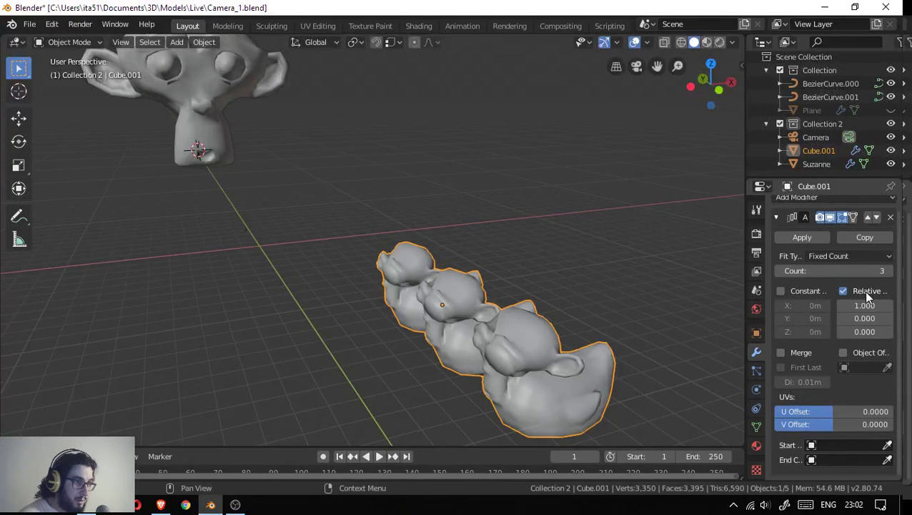
{"action": "left_click_drag", "start_coordinate": [864, 306], "coordinate": [815, 306]}
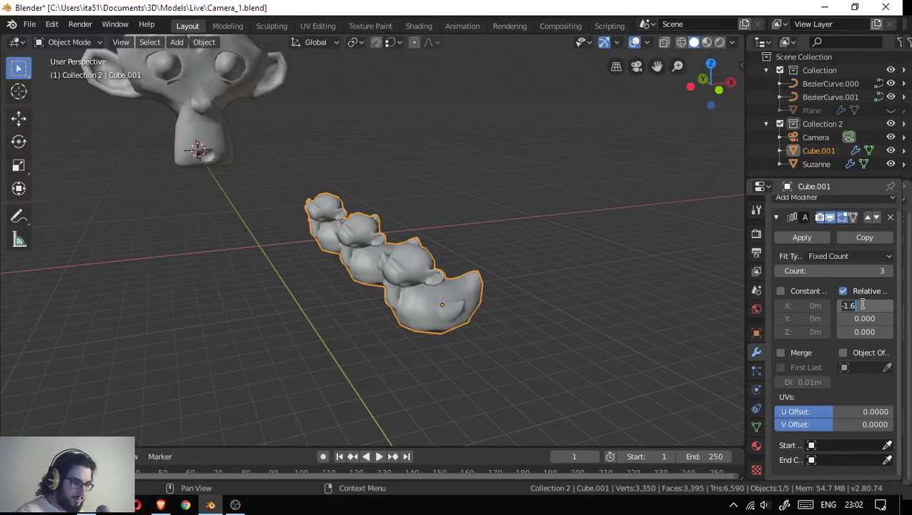
{"action": "key", "text": "BackSpace"}
{"action": "key", "text": "Return"}
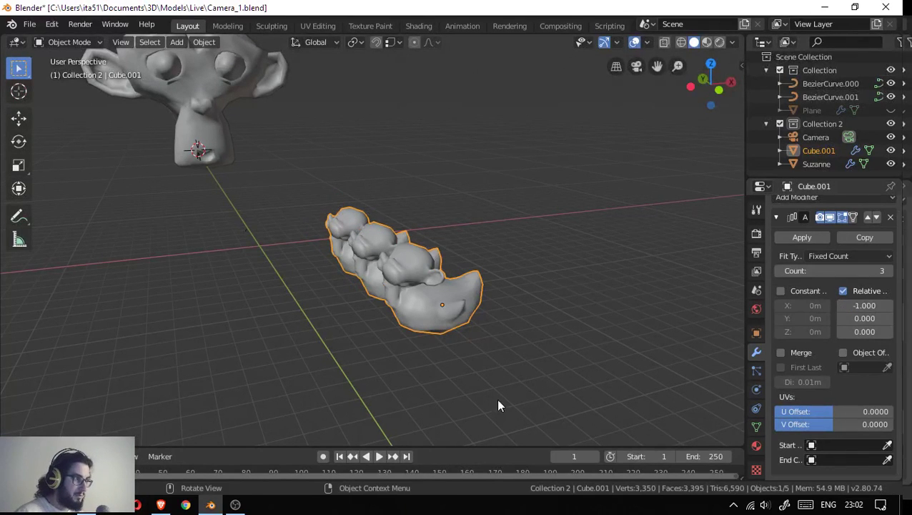
{"action": "left_click_drag", "start_coordinate": [379, 281], "coordinate": [471, 264]}
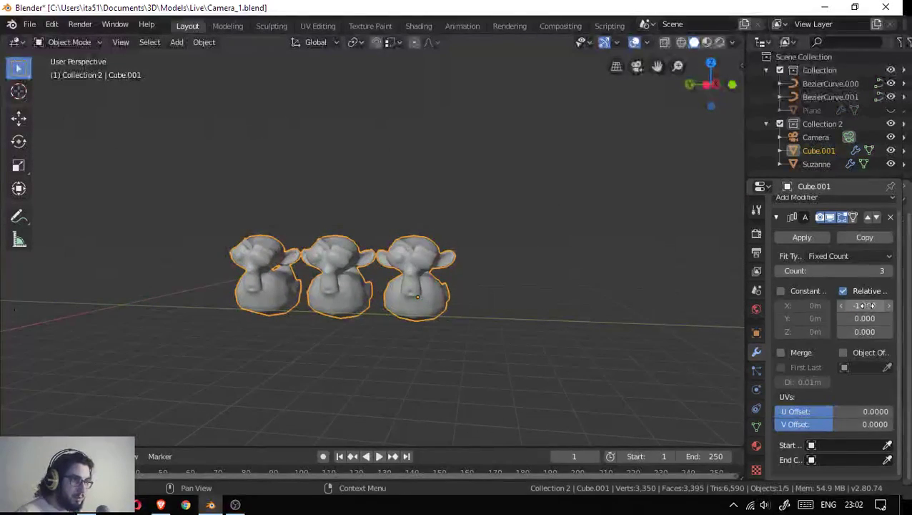
{"action": "left_click_drag", "start_coordinate": [858, 305], "coordinate": [786, 305]}
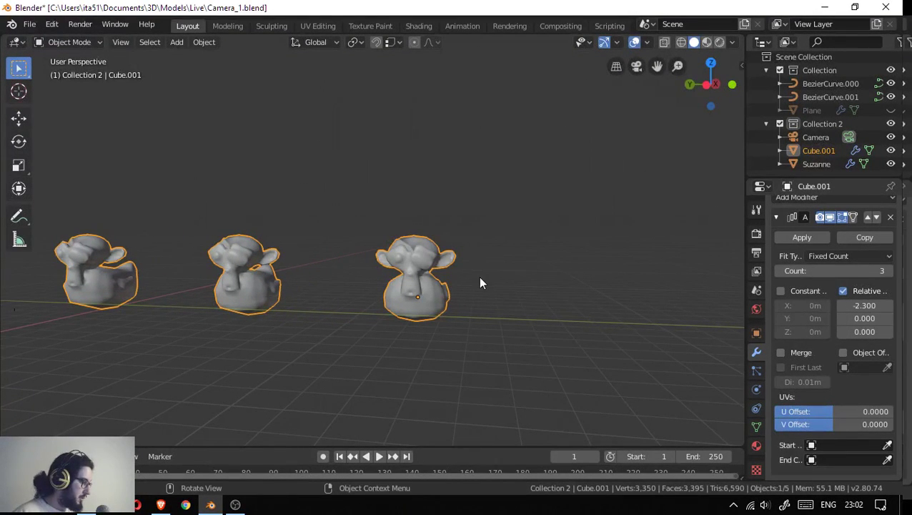
- Reveal the corridor Plane and hide three of its floor faces in Edit Mode
{"action": "key", "text": "alt+h"}
{"action": "left_click_drag", "start_coordinate": [250, 214], "coordinate": [171, 297]}
{"action": "scroll", "scroll_direction": "up", "scroll_amount": 3}
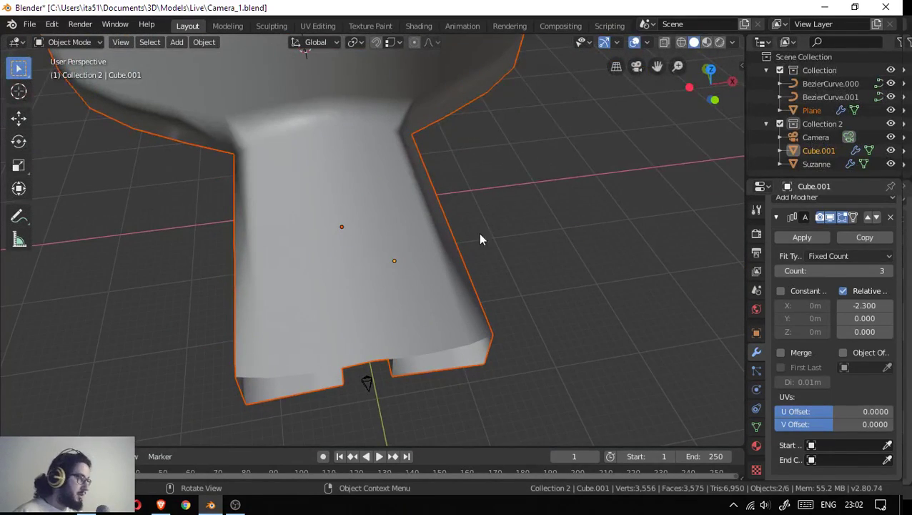
{"action": "key", "text": "ctrl+Tab"}
{"action": "left_click", "coordinate": [619, 243]}
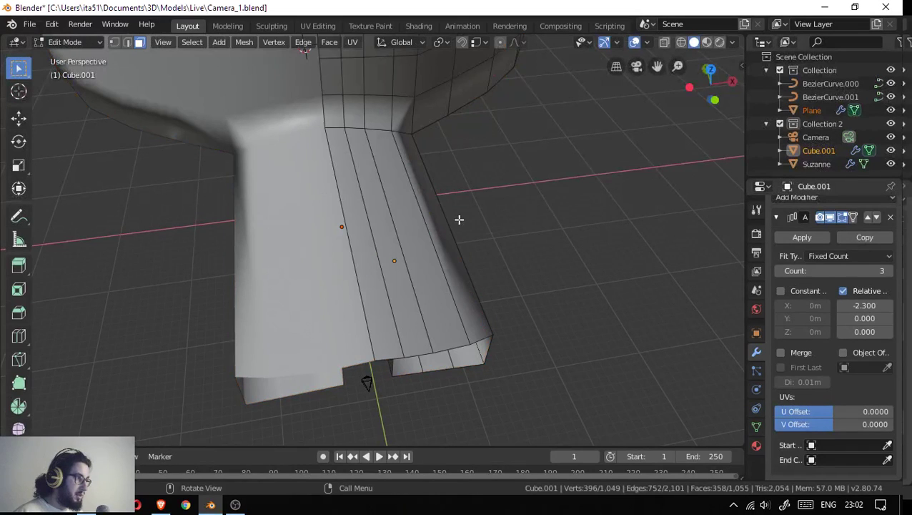
{"action": "left_click", "coordinate": [366, 233]}
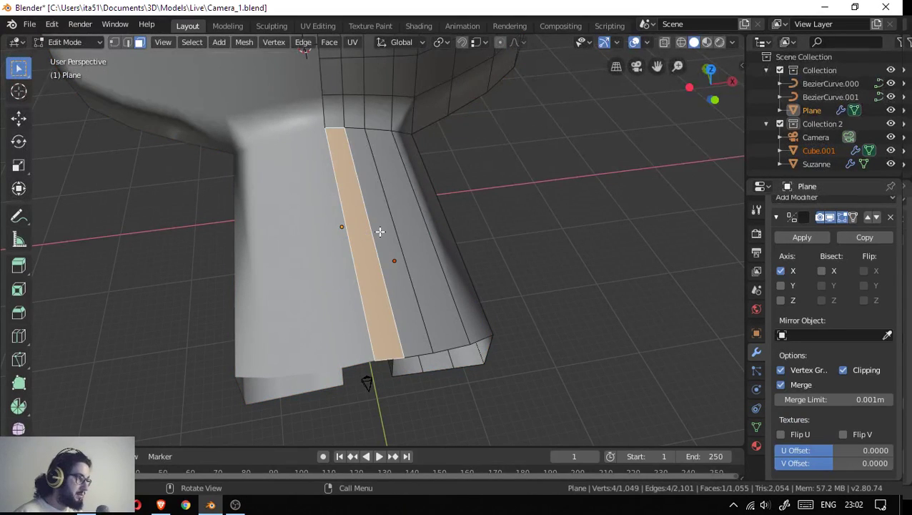
{"action": "left_click", "coordinate": [415, 223]}
{"action": "left_click", "coordinate": [390, 238]}
{"action": "left_click", "coordinate": [413, 238]}
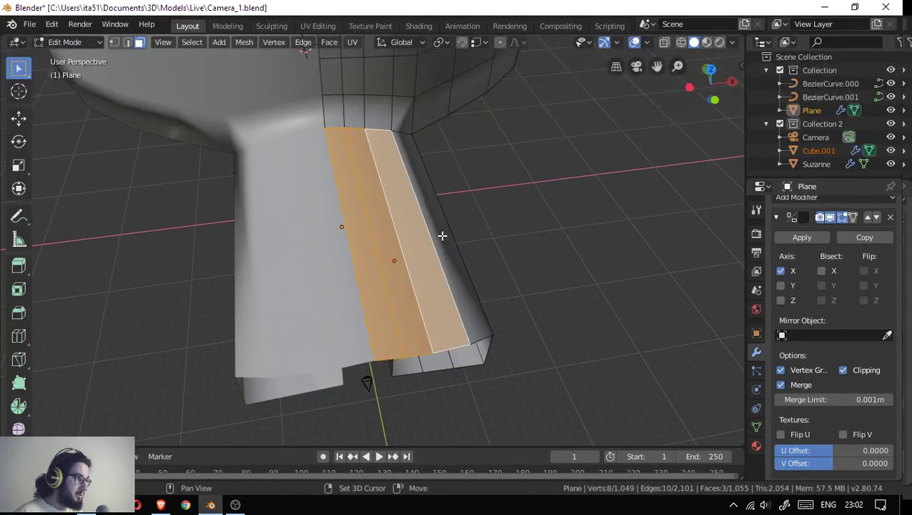
{"action": "key", "text": "h"}
{"action": "scroll", "scroll_direction": "up", "scroll_amount": 3}
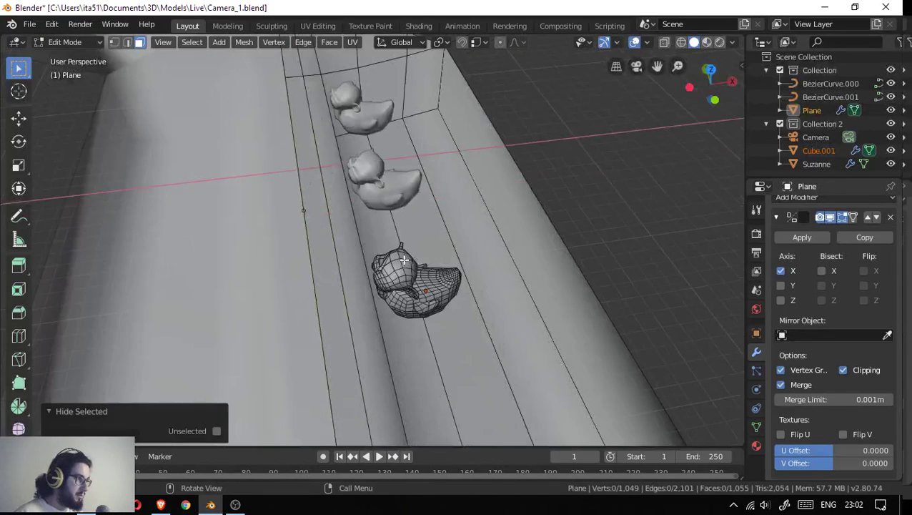
- Set the array to 4 statues with relative X offset -1.9, then collapse the modifier
{"action": "left_click", "coordinate": [405, 261]}
{"action": "key", "text": "Tab"}
{"action": "scroll", "scroll_direction": "up", "scroll_amount": 3}
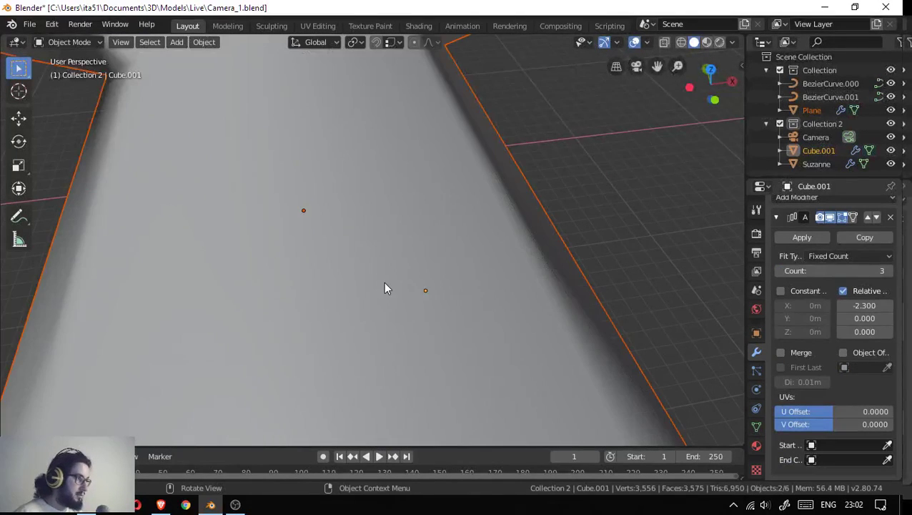
{"action": "scroll", "scroll_direction": "up", "scroll_amount": 3}
{"action": "scroll", "scroll_direction": "down", "scroll_amount": 3}
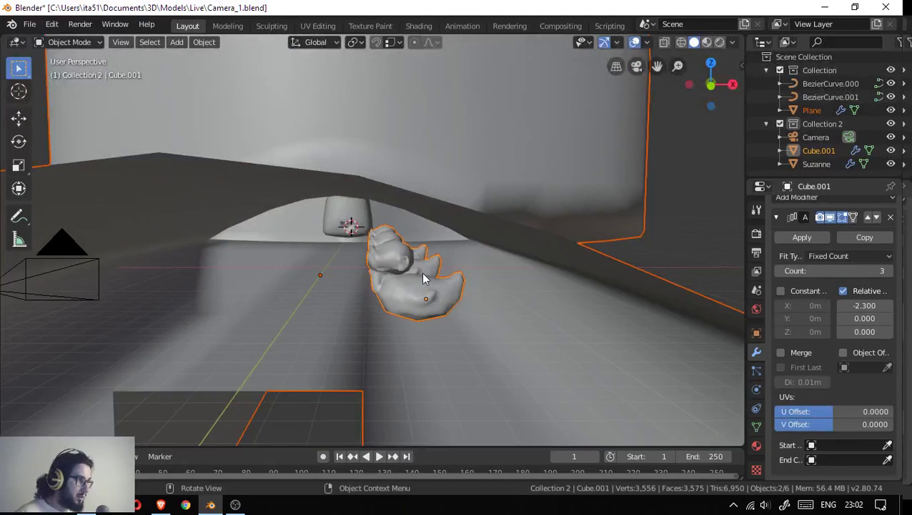
{"action": "left_click_drag", "start_coordinate": [421, 272], "coordinate": [562, 290]}
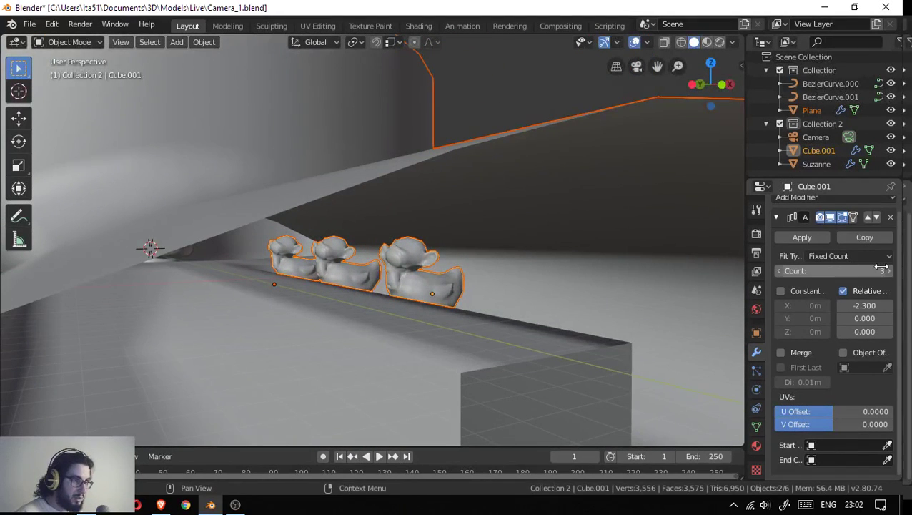
{"action": "left_click", "coordinate": [890, 270]}
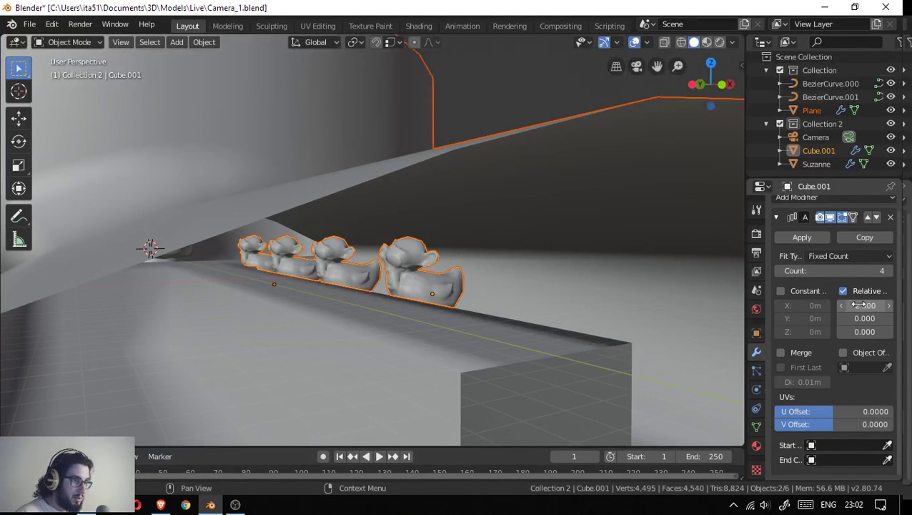
{"action": "left_click_drag", "start_coordinate": [864, 306], "coordinate": [886, 305]}
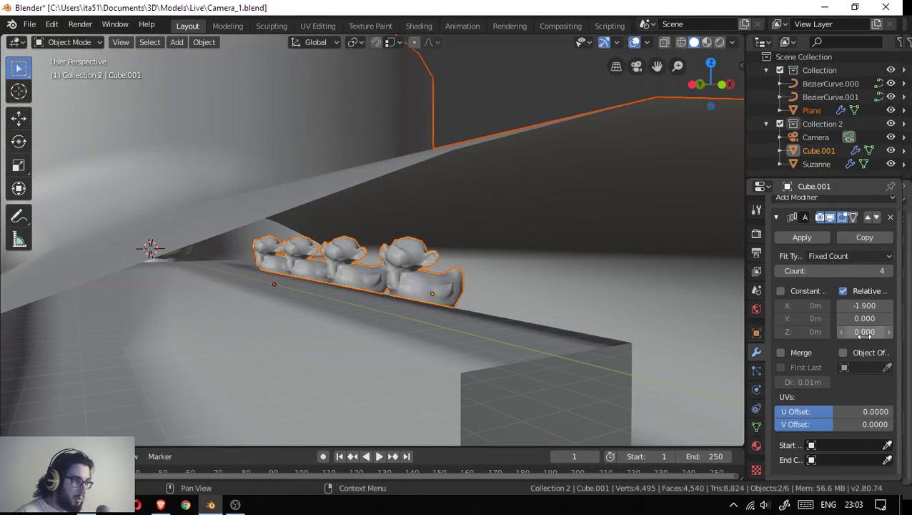
{"action": "left_click_drag", "start_coordinate": [864, 318], "coordinate": [844, 318]}
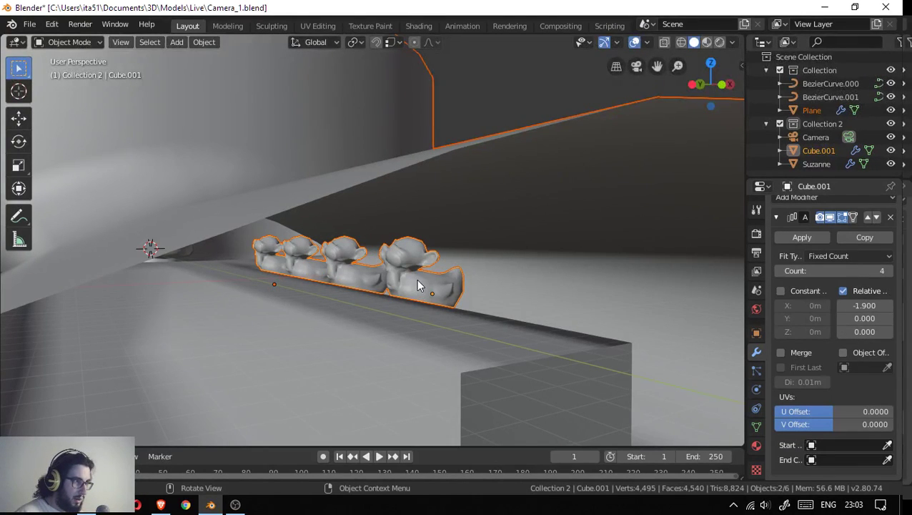
{"action": "left_click", "coordinate": [777, 216]}
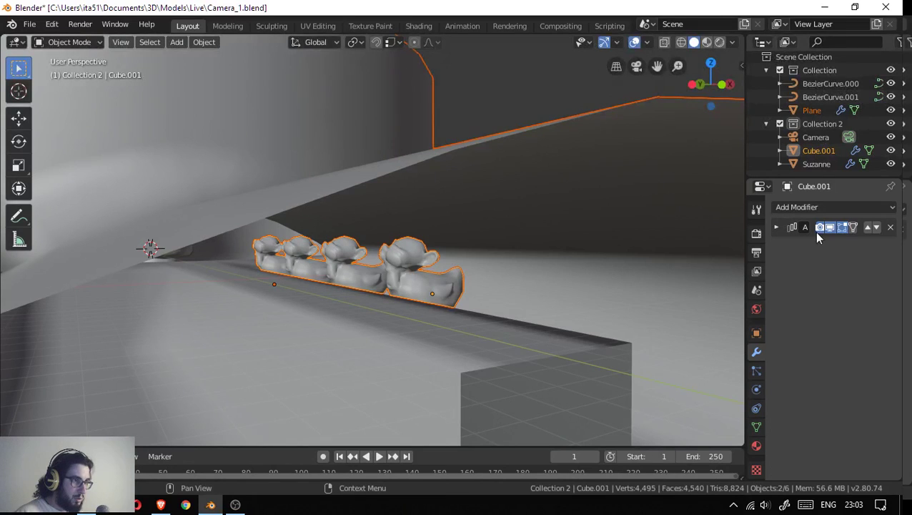
{"action": "left_click", "coordinate": [798, 206]}
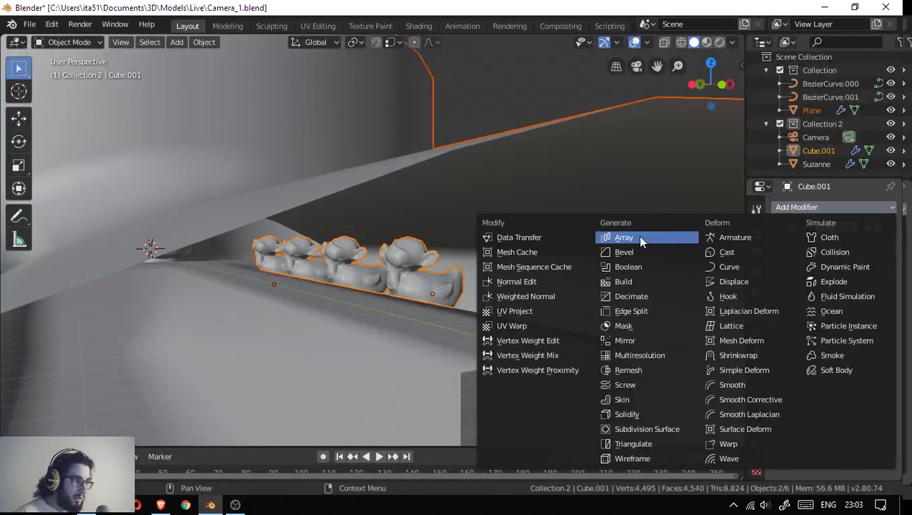
{"action": "left_click", "coordinate": [640, 240]}
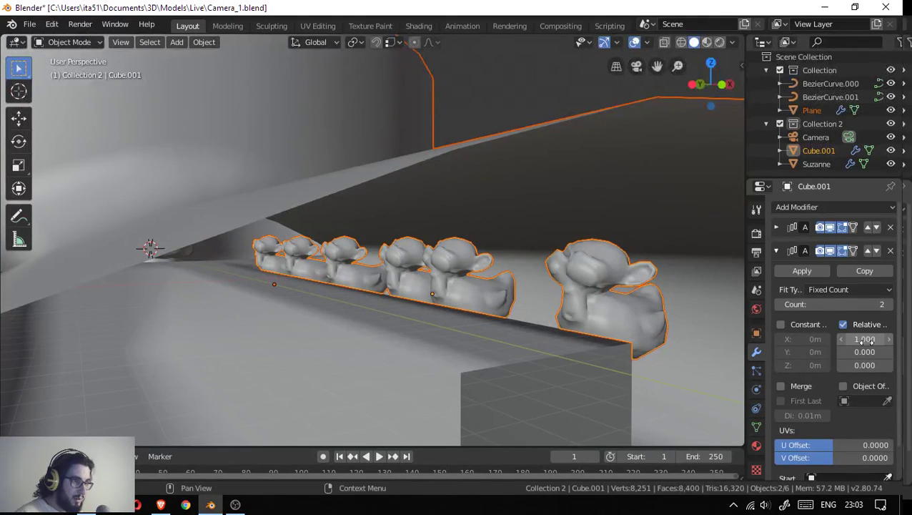
{"action": "left_click_drag", "start_coordinate": [853, 339], "coordinate": [830, 352]}
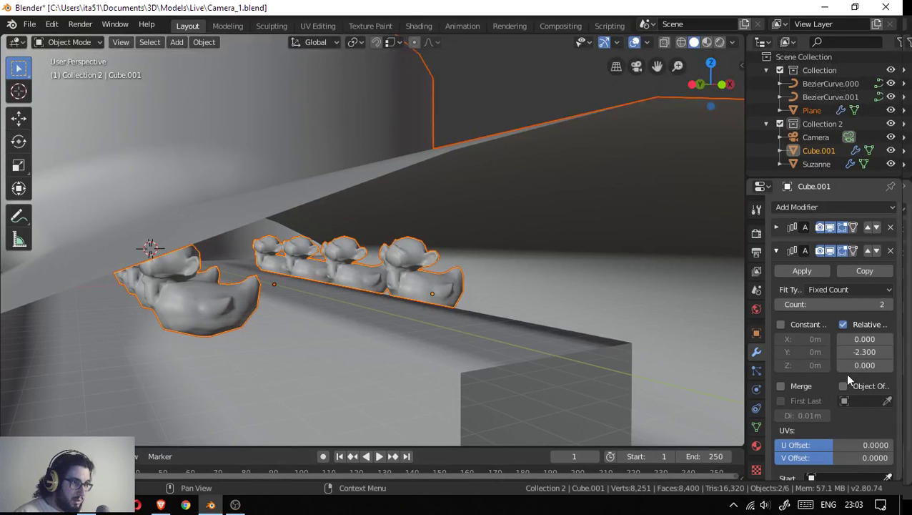
{"action": "left_click", "coordinate": [780, 324]}
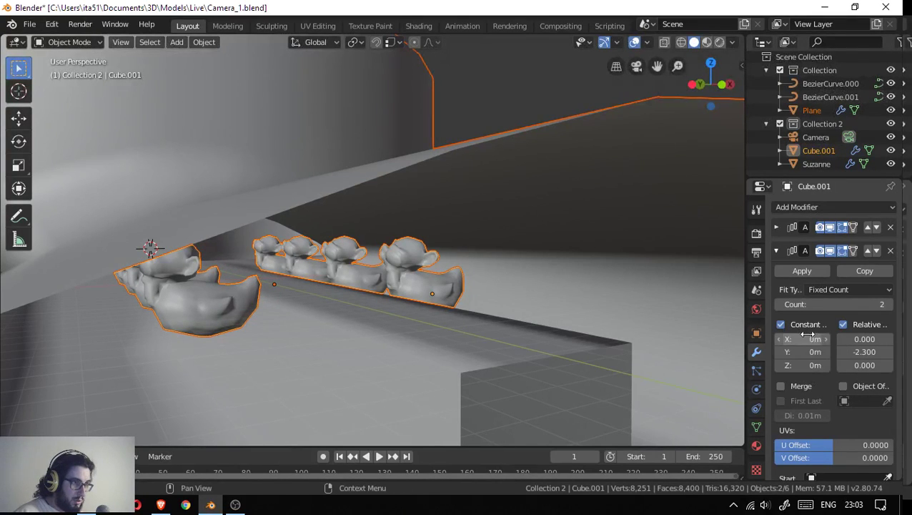
{"action": "left_click_drag", "start_coordinate": [808, 351], "coordinate": [815, 365]}
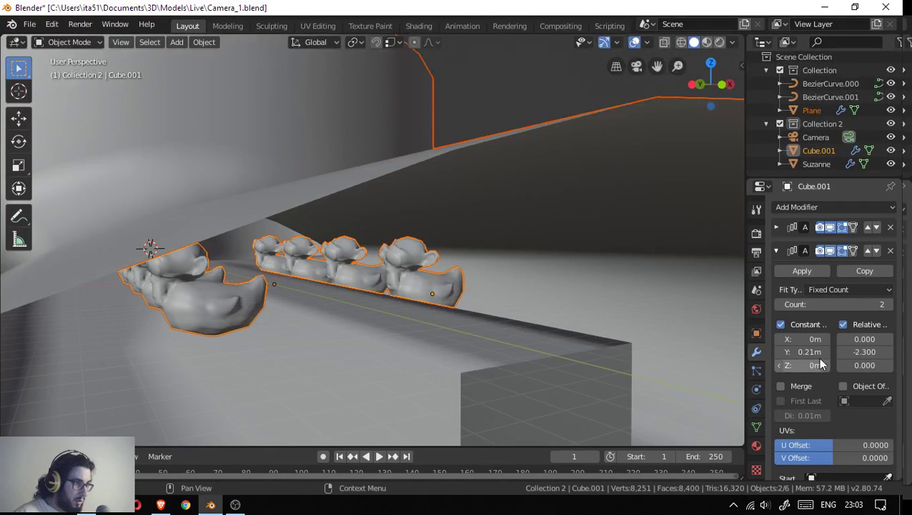
{"action": "left_click", "coordinate": [818, 352]}
{"action": "type", "text": "0"}
{"action": "key", "text": "Return"}
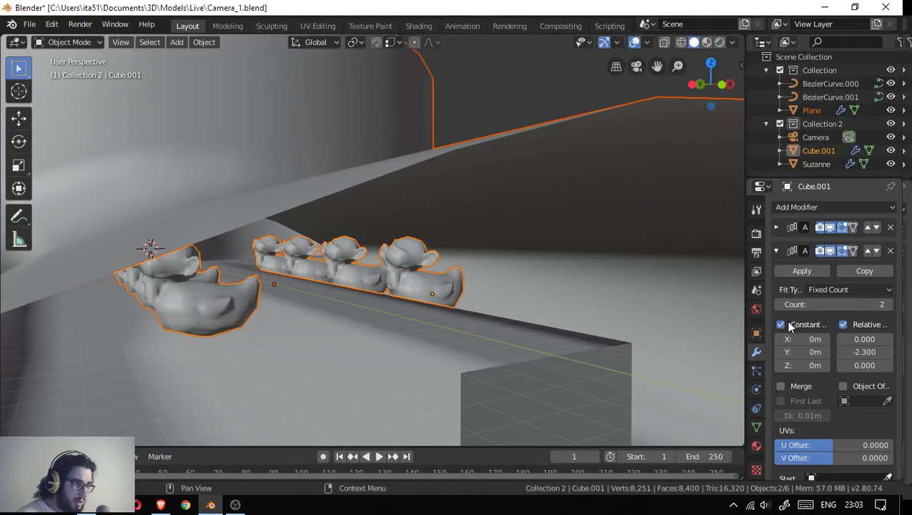
{"action": "left_click", "coordinate": [782, 324]}
{"action": "left_click", "coordinate": [843, 325]}
{"action": "left_click", "coordinate": [842, 324]}
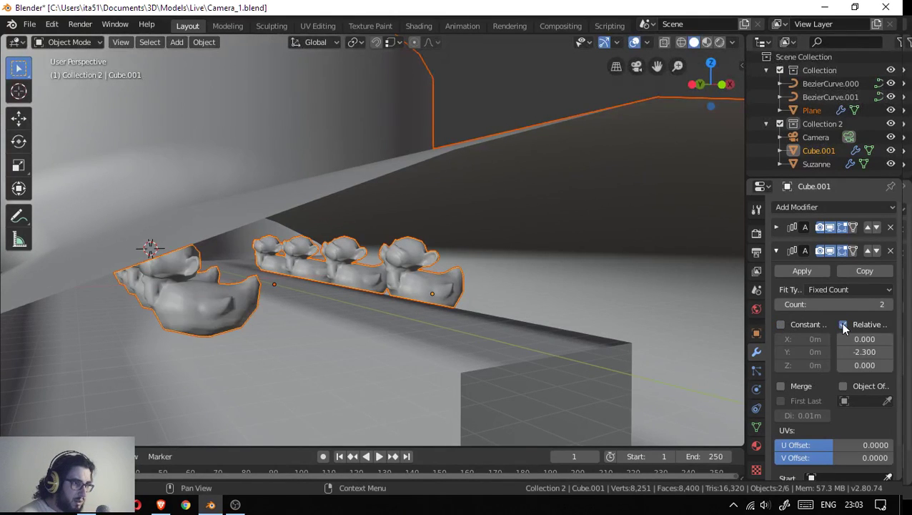
{"action": "scroll", "scroll_direction": "down", "scroll_amount": 3}
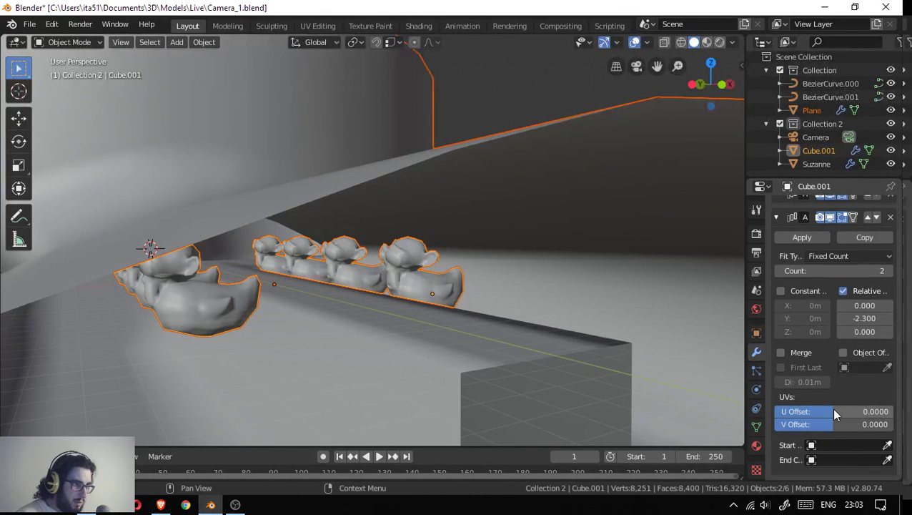
{"action": "left_click_drag", "start_coordinate": [830, 412], "coordinate": [831, 411]}
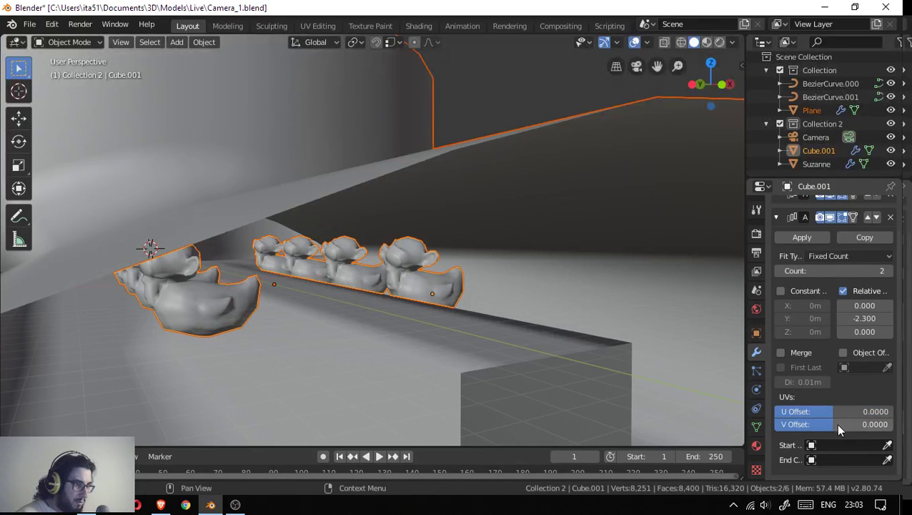
{"action": "left_click", "coordinate": [867, 256]}
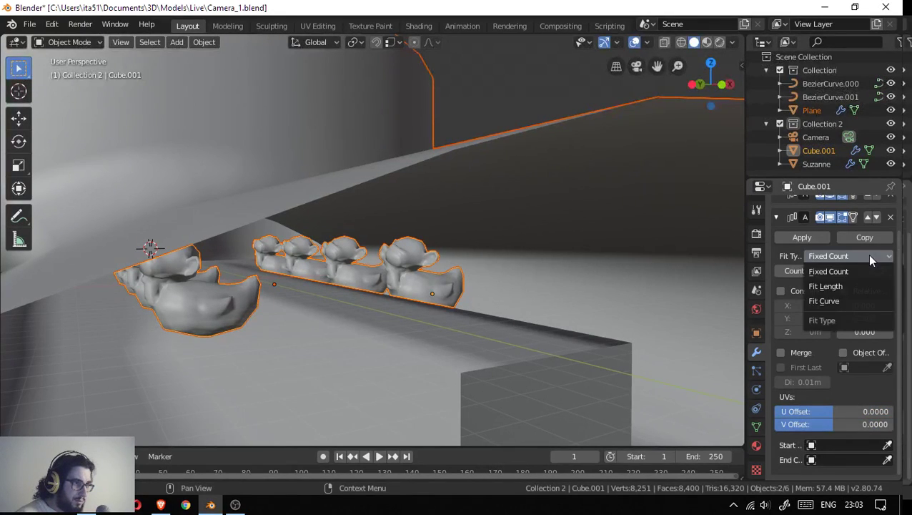
{"action": "left_click", "coordinate": [864, 299]}
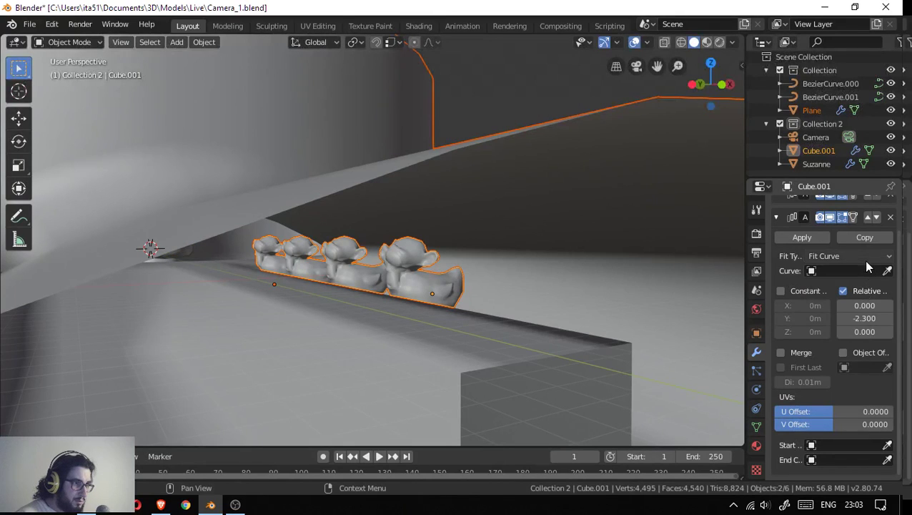
{"action": "left_click", "coordinate": [863, 255]}
{"action": "left_click", "coordinate": [853, 273]}
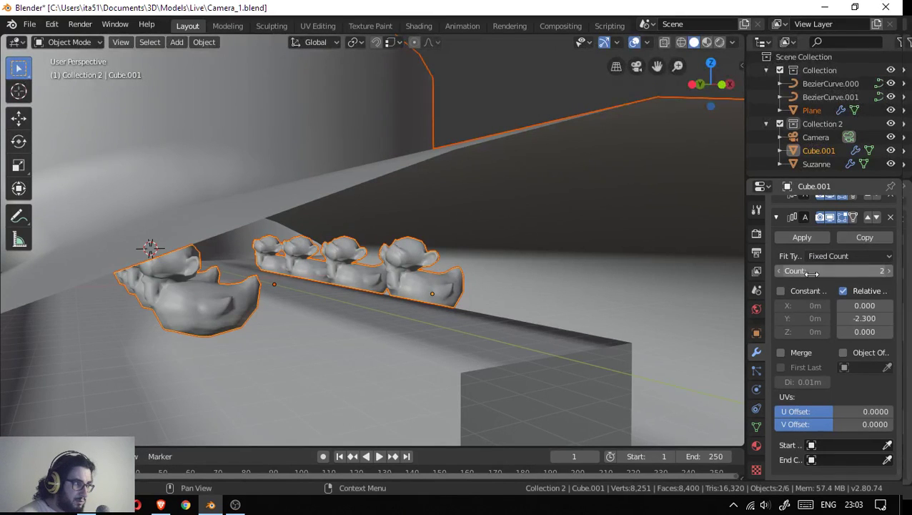
{"action": "left_click_drag", "start_coordinate": [458, 358], "coordinate": [643, 313]}
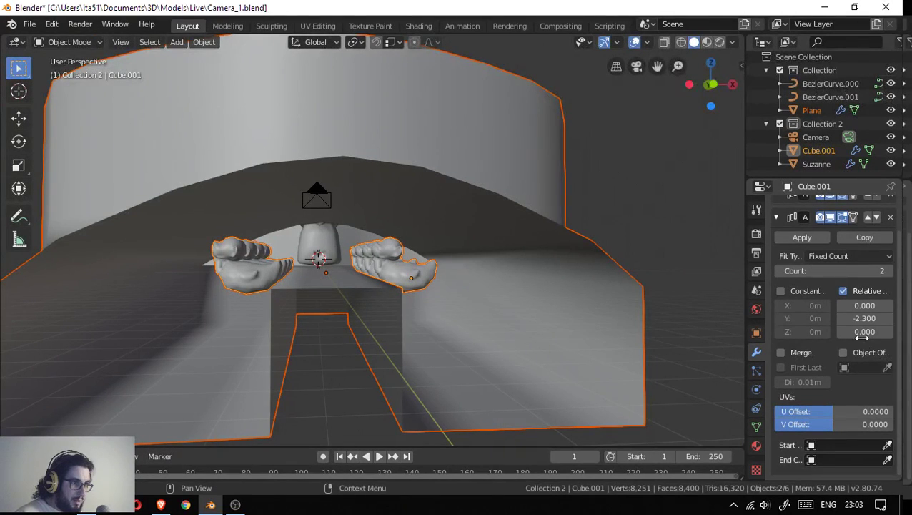
{"action": "left_click", "coordinate": [782, 349]}
{"action": "left_click", "coordinate": [783, 348]}
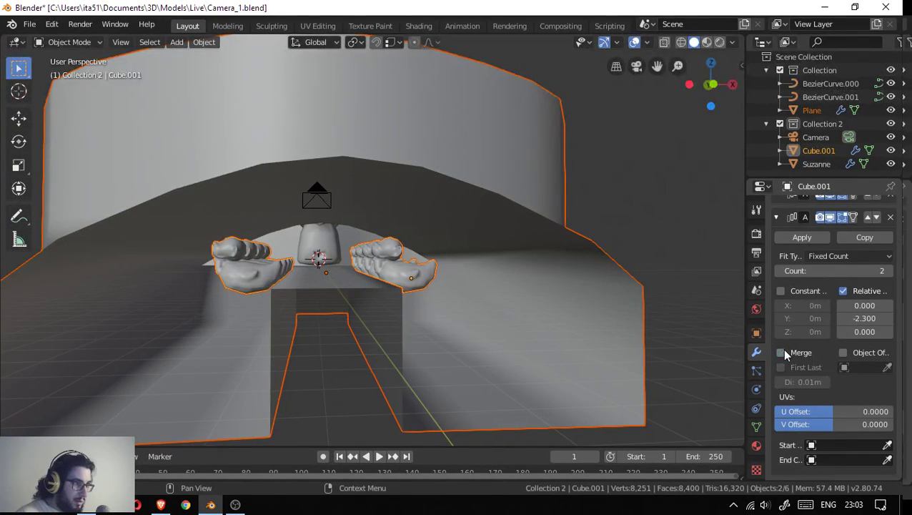
{"action": "scroll", "scroll_direction": "up", "scroll_amount": 3}
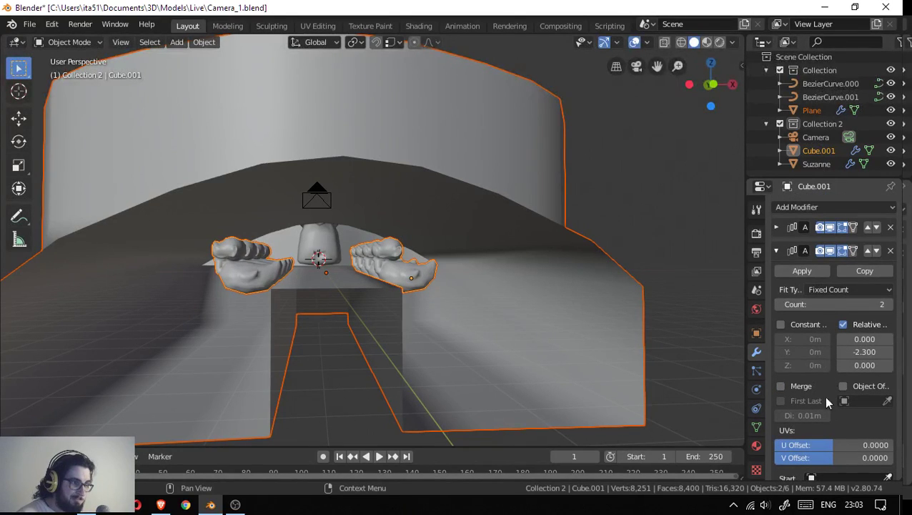
{"action": "scroll", "scroll_direction": "down", "scroll_amount": 3}
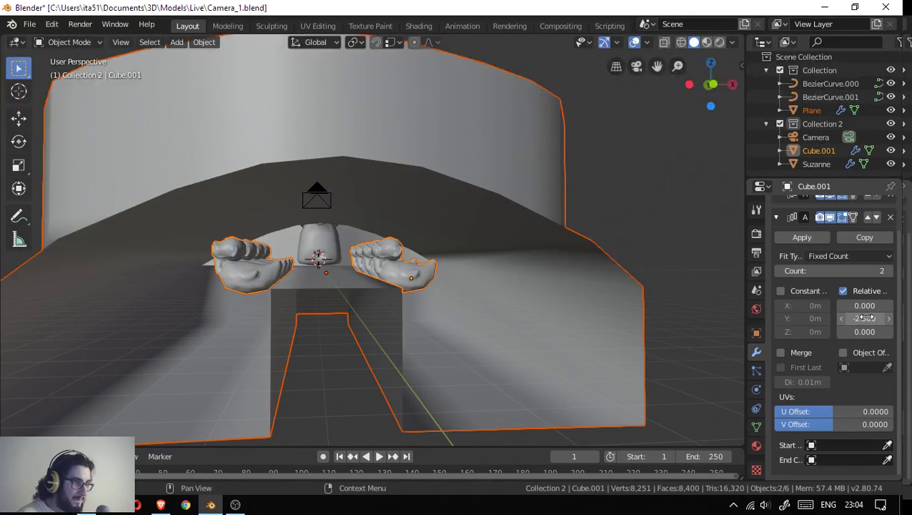
{"action": "left_click_drag", "start_coordinate": [865, 317], "coordinate": [864, 309]}
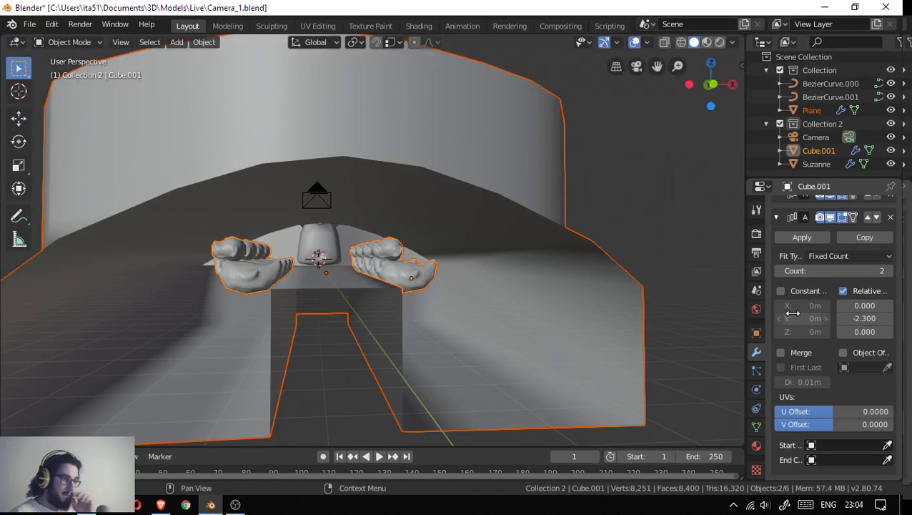
{"action": "left_click_drag", "start_coordinate": [525, 336], "coordinate": [440, 317]}
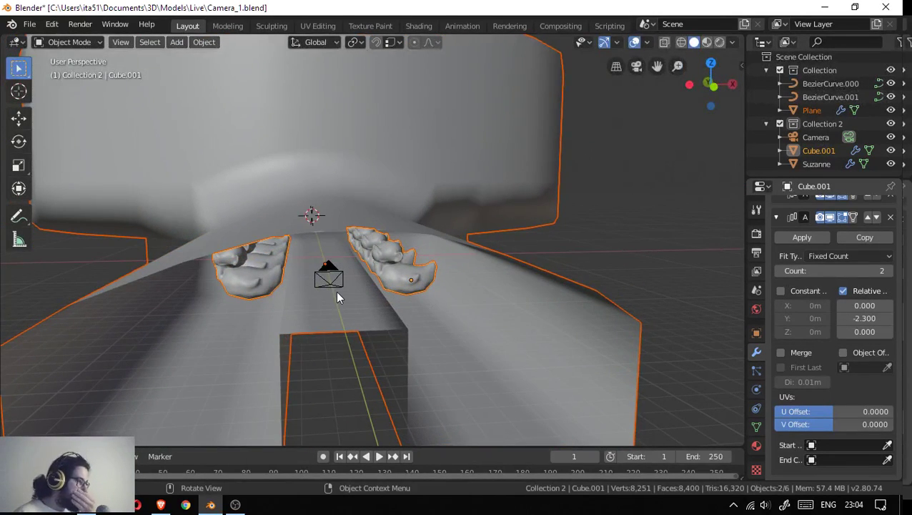
{"action": "scroll", "scroll_direction": "up", "scroll_amount": 3}
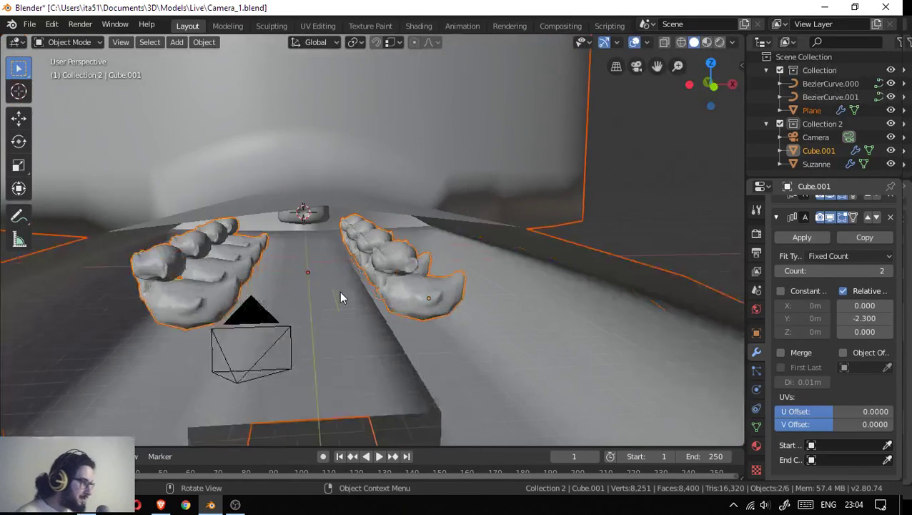
{"action": "scroll", "scroll_direction": "up", "scroll_amount": 3}
{"action": "scroll", "scroll_direction": "up", "scroll_amount": 3}
{"action": "scroll", "scroll_direction": "down", "scroll_amount": 3}
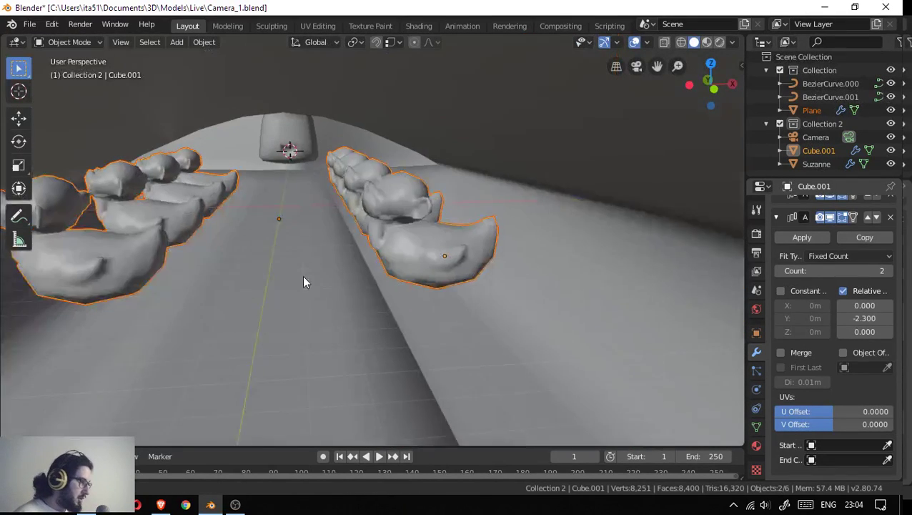
{"action": "scroll", "scroll_direction": "down", "scroll_amount": 3}
- Deselect the Plane, leaving Cube.001, and place the 3D cursor on the corridor floor
{"action": "left_click", "coordinate": [418, 188]}
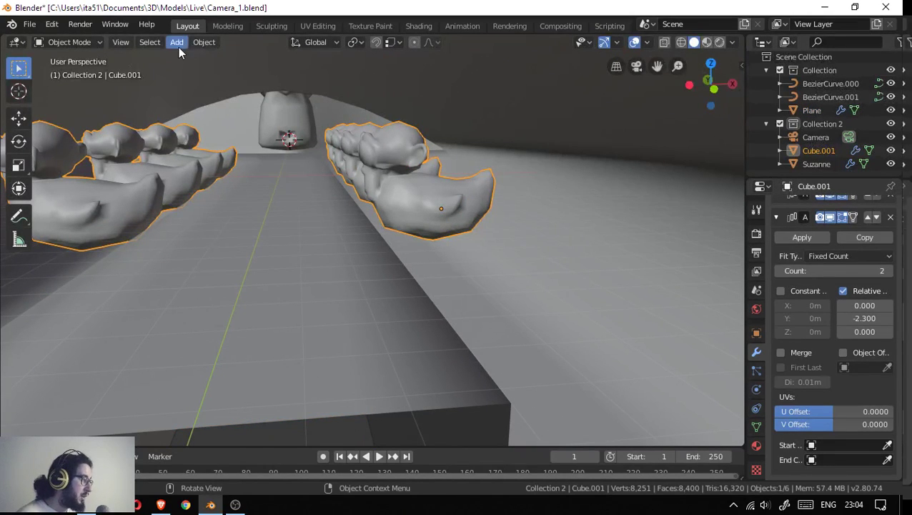
{"action": "right_click", "coordinate": [255, 240]}
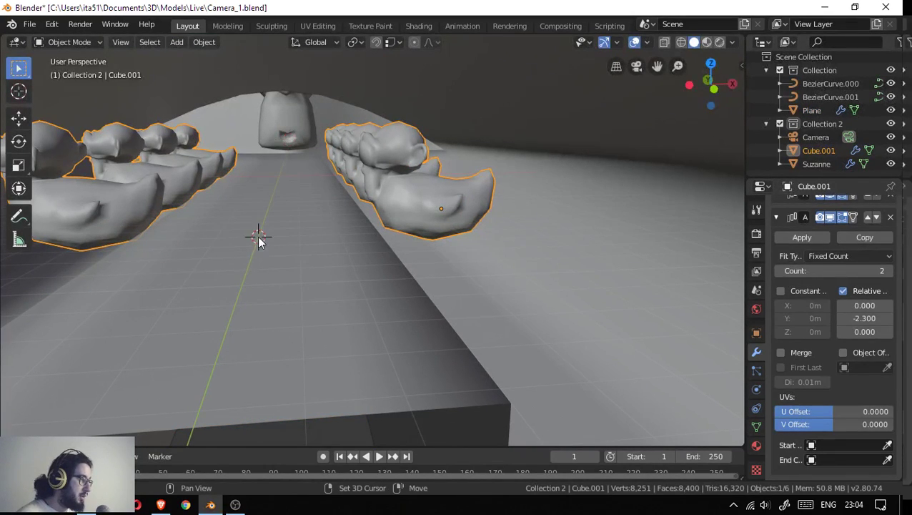
{"action": "left_click_drag", "start_coordinate": [255, 238], "coordinate": [255, 284]}
{"action": "scroll", "scroll_direction": "down", "scroll_amount": 3}
{"action": "scroll", "scroll_direction": "up", "scroll_amount": 3}
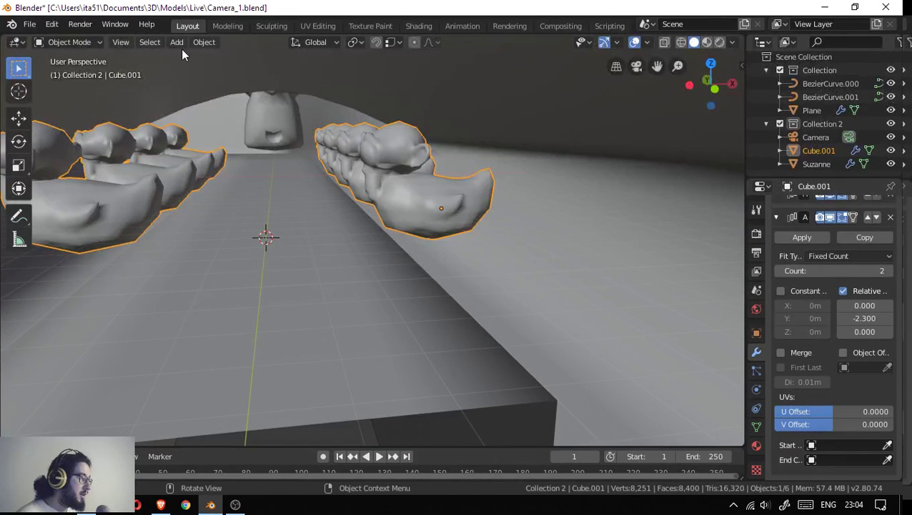
- Set Cube.001's origin to the 3D cursor and delete the second Array modifier
{"action": "left_click", "coordinate": [204, 42]}
{"action": "mouse_move", "coordinate": [225, 70]}
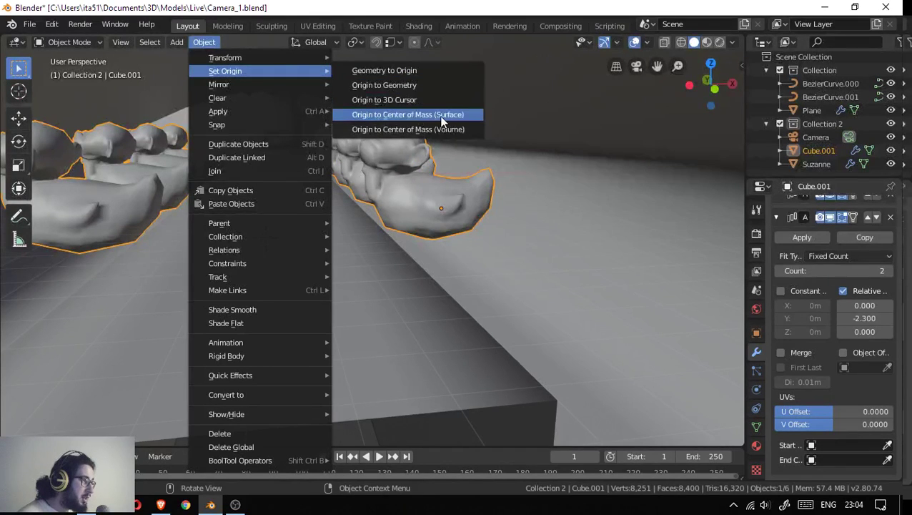
{"action": "left_click", "coordinate": [450, 99]}
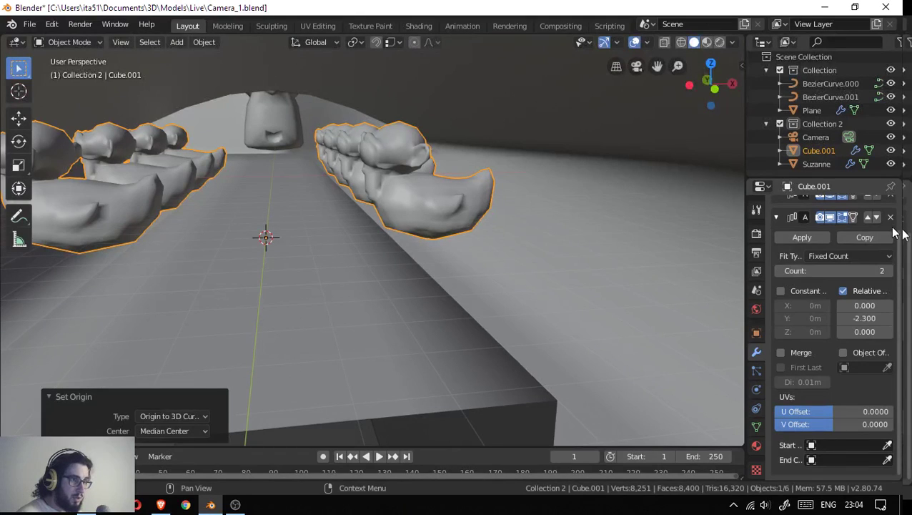
{"action": "left_click", "coordinate": [890, 217]}
{"action": "left_click", "coordinate": [783, 207]}
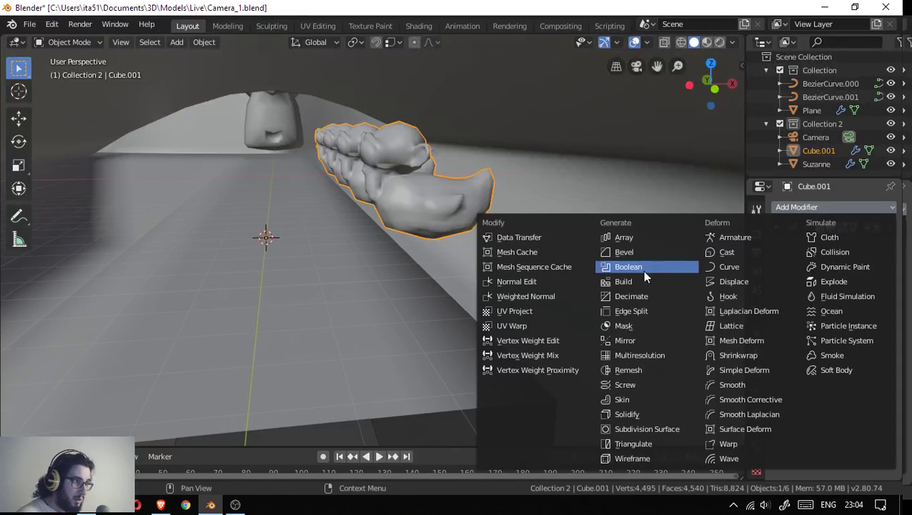
- Add a Mirror modifier to Cube.001 that mirrors on the Y axis instead of X
{"action": "left_click", "coordinate": [639, 342]}
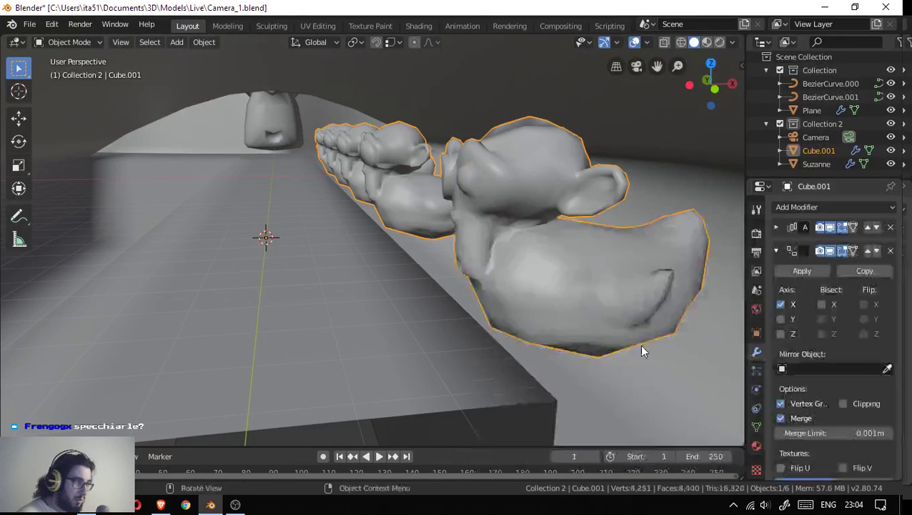
{"action": "left_click", "coordinate": [781, 305]}
{"action": "left_click", "coordinate": [780, 317]}
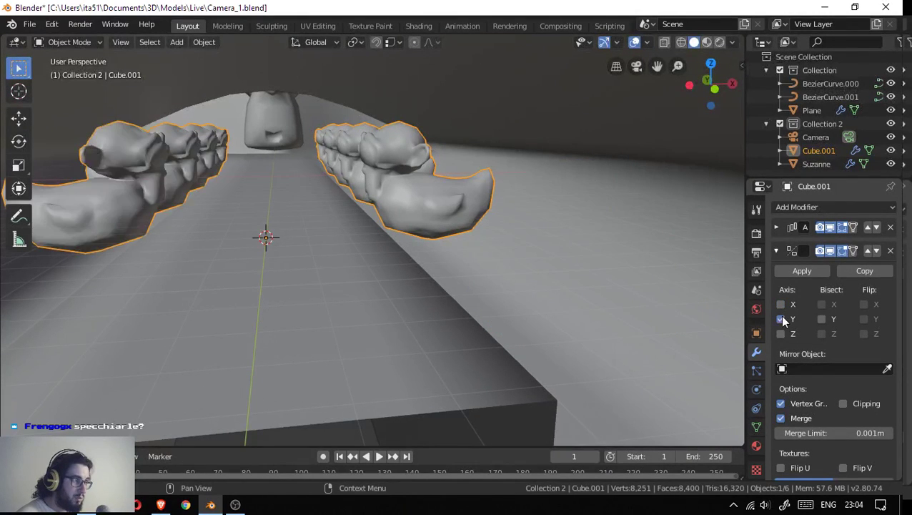
{"action": "left_click_drag", "start_coordinate": [334, 227], "coordinate": [253, 236]}
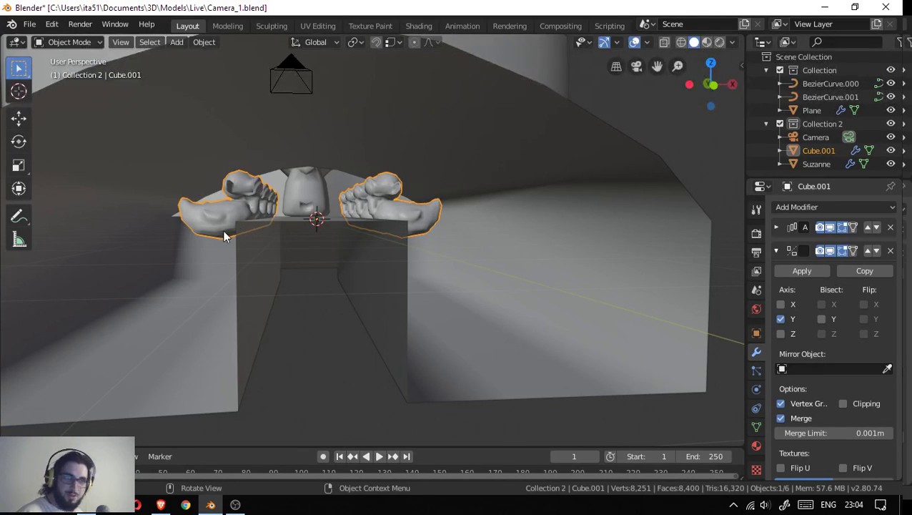
{"action": "left_click_drag", "start_coordinate": [223, 236], "coordinate": [303, 230]}
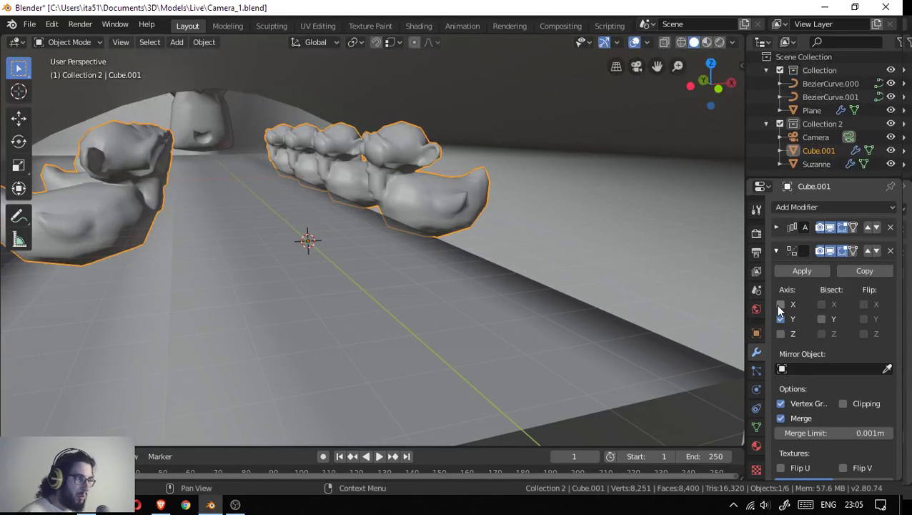
- Briefly test X and Z mirroring, turn both back off, and switch to front orthographic view
{"action": "left_click", "coordinate": [781, 304]}
{"action": "left_click", "coordinate": [780, 305]}
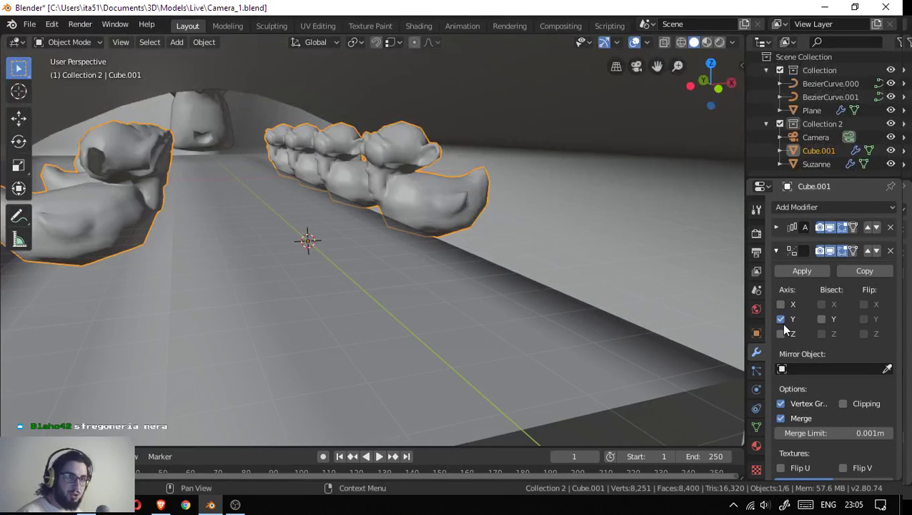
{"action": "left_click", "coordinate": [780, 334]}
{"action": "left_click", "coordinate": [780, 334]}
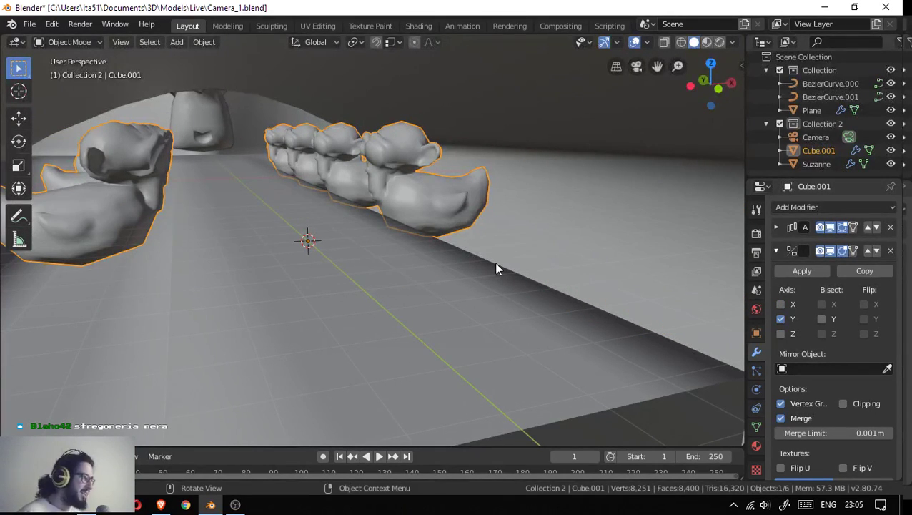
{"action": "left_click_drag", "start_coordinate": [497, 269], "coordinate": [404, 279]}
{"action": "key", "text": "KP_1"}
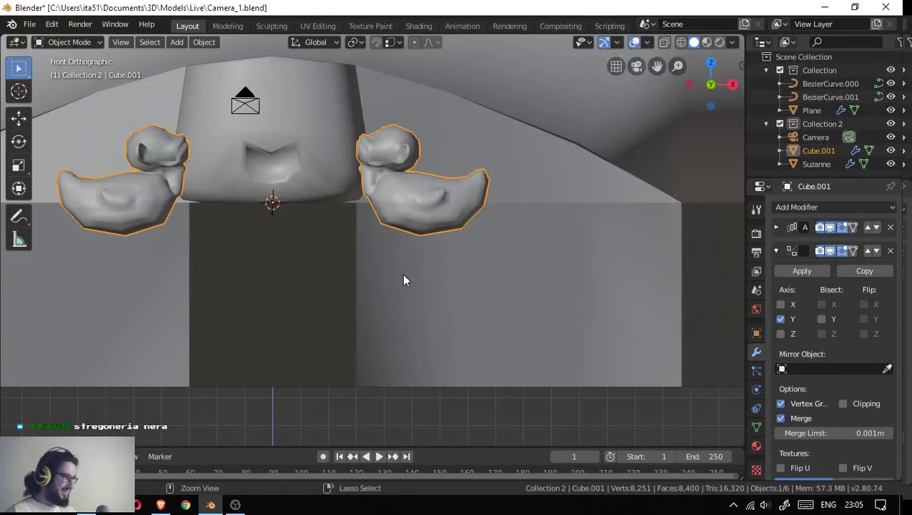
- Save the corridor scene as Camera_1.blend
{"action": "key", "text": "ctrl+s"}
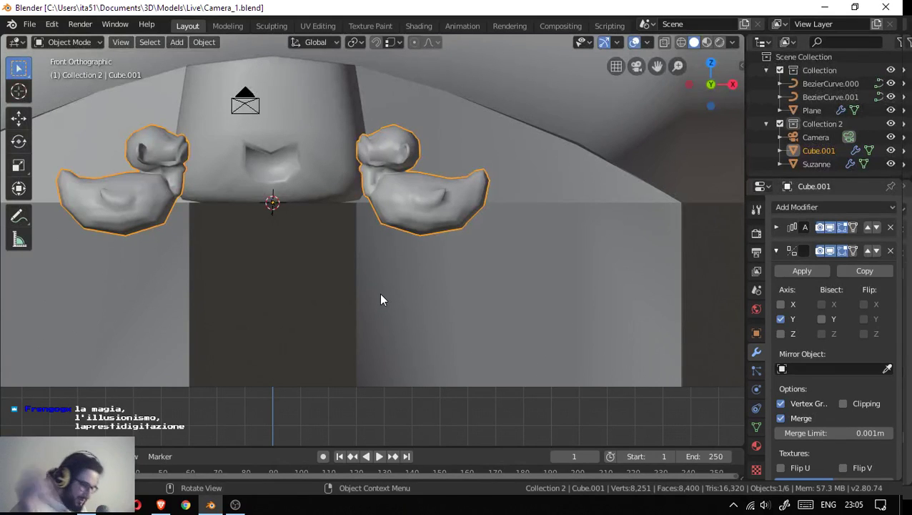
{"action": "scroll", "scroll_direction": "down", "scroll_amount": 3}
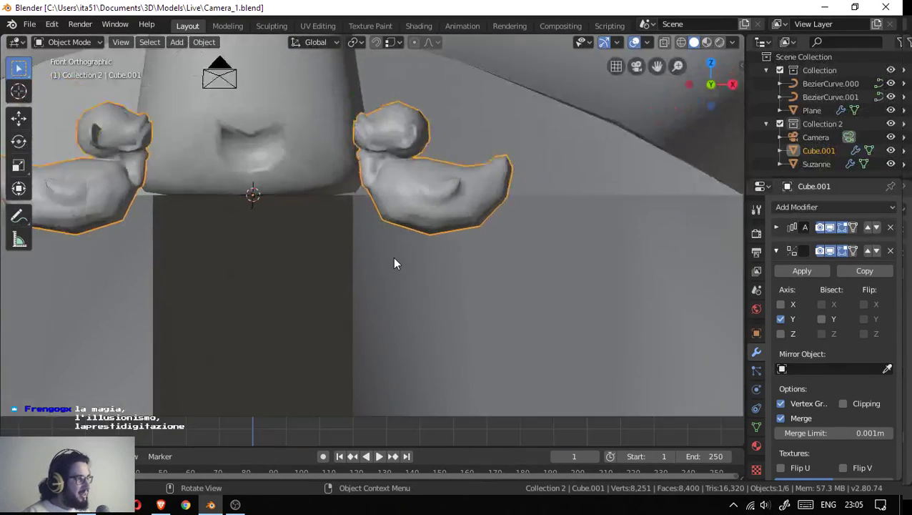
{"action": "scroll", "scroll_direction": "down", "scroll_amount": 3}
{"action": "left_click_drag", "start_coordinate": [353, 177], "coordinate": [377, 218]}
{"action": "key", "text": "ctrl+s"}
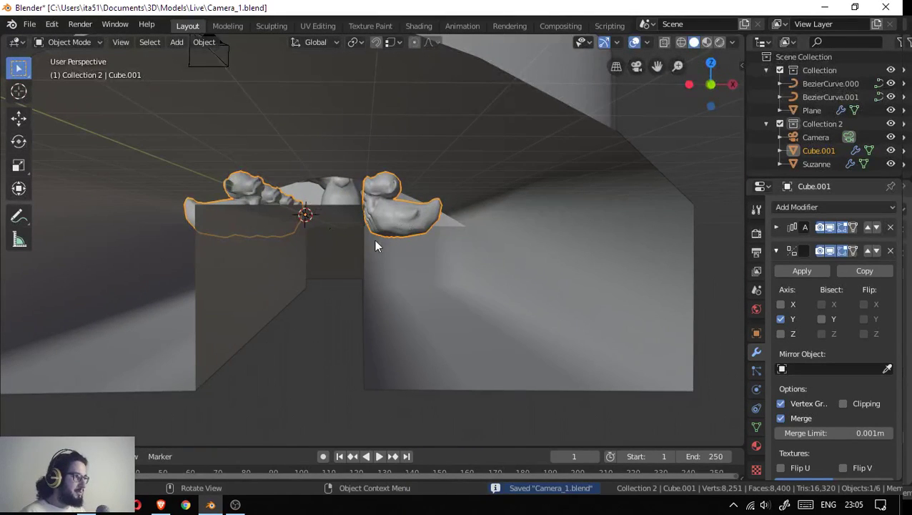
- Place the 3D cursor on the underside of the right statue in Edit Mode, then return to Object Mode
{"action": "key", "text": "Tab"}
{"action": "left_click_drag", "start_coordinate": [373, 281], "coordinate": [509, 248]}
{"action": "right_click", "coordinate": [409, 233]}
{"action": "key", "text": "Tab"}
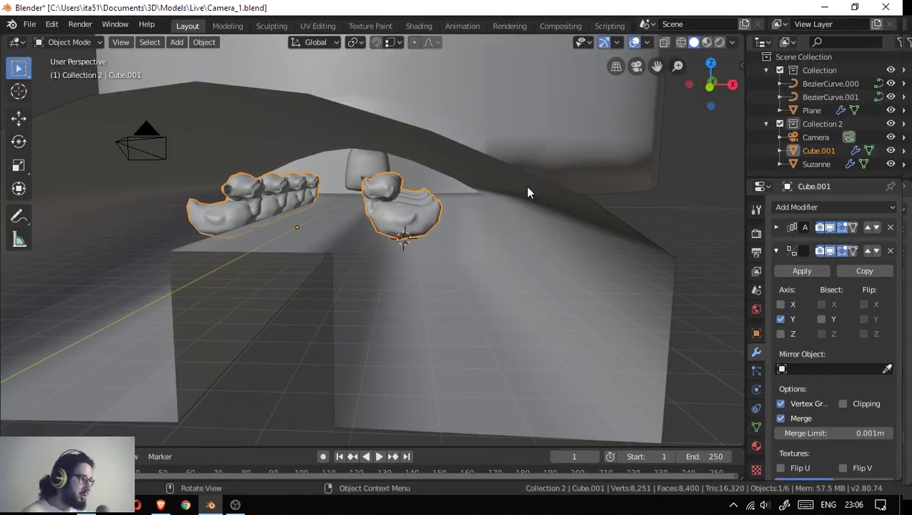
- Hide the floor Plane and switch to bottom orthographic view
{"action": "left_click", "coordinate": [528, 188]}
{"action": "key", "text": "h"}
{"action": "scroll", "scroll_direction": "up", "scroll_amount": 3}
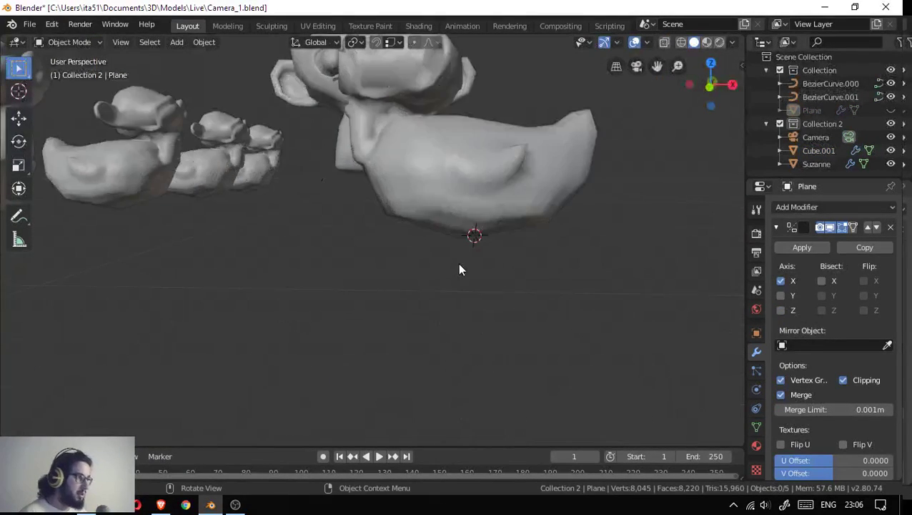
{"action": "left_click_drag", "start_coordinate": [460, 268], "coordinate": [440, 156]}
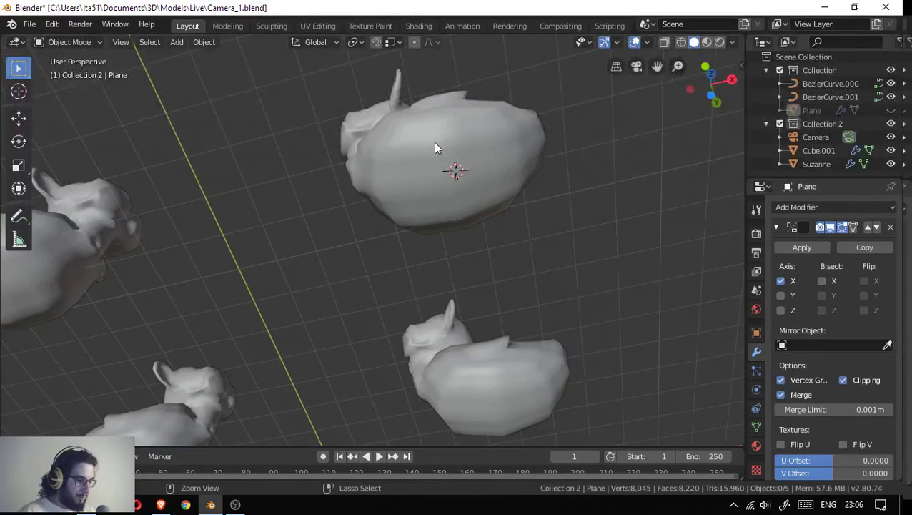
{"action": "key", "text": "ctrl+KP_7"}
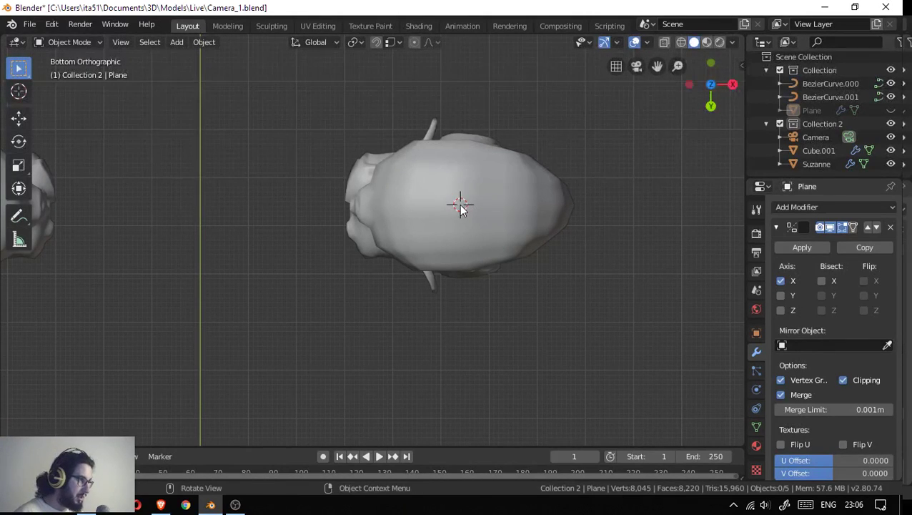
{"action": "key", "text": "shift+a"}
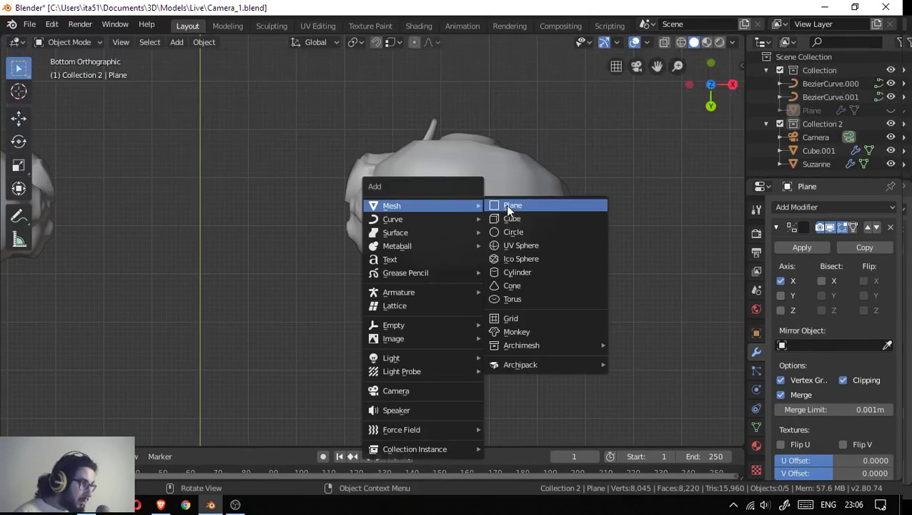
- Add a cylinder at the 3D cursor and widen it 2.276 times with height locked
{"action": "left_click", "coordinate": [522, 274]}
{"action": "left_click_drag", "start_coordinate": [506, 249], "coordinate": [439, 359]}
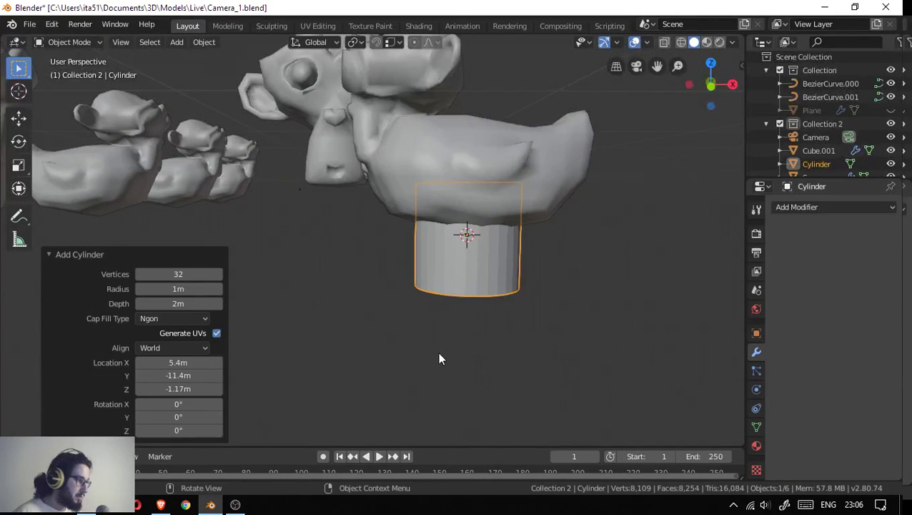
{"action": "key", "text": "s"}
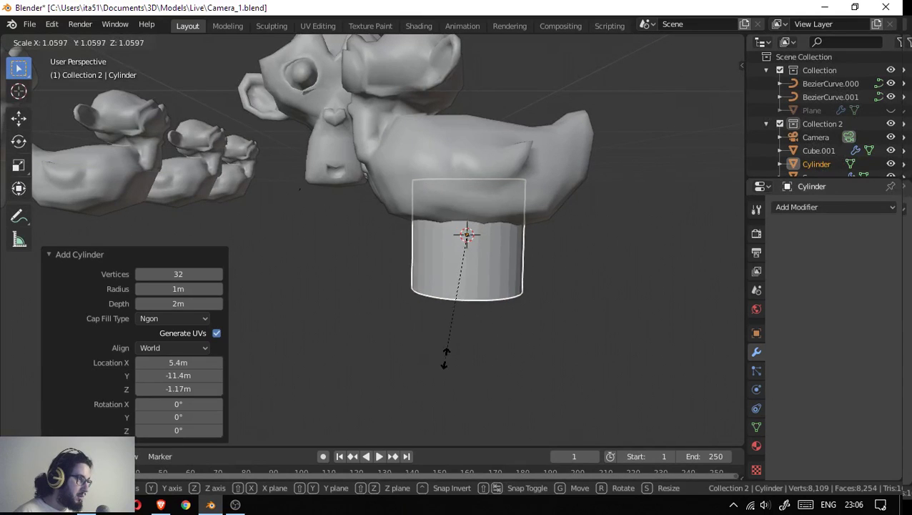
{"action": "key", "text": "Escape"}
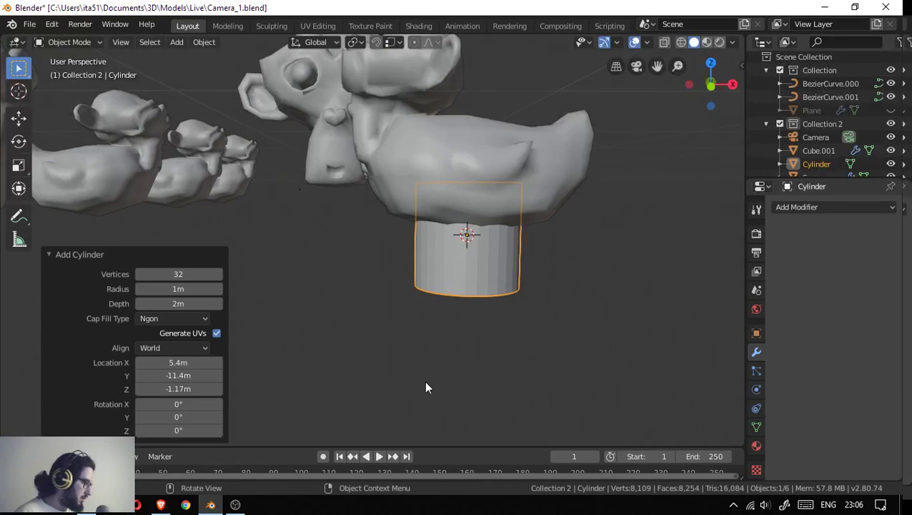
{"action": "key", "text": "s"}
{"action": "key", "text": "shift+z"}
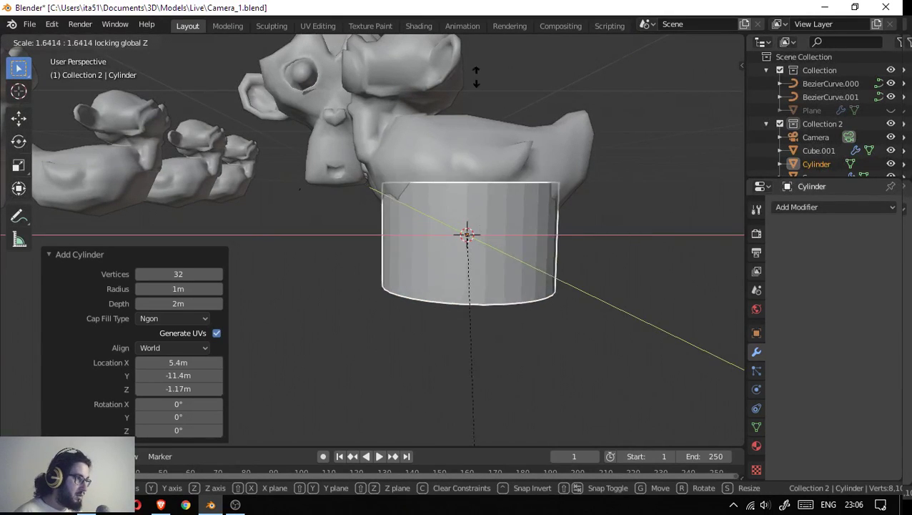
{"action": "key", "text": "Return"}
{"action": "left_click_drag", "start_coordinate": [429, 215], "coordinate": [449, 152]}
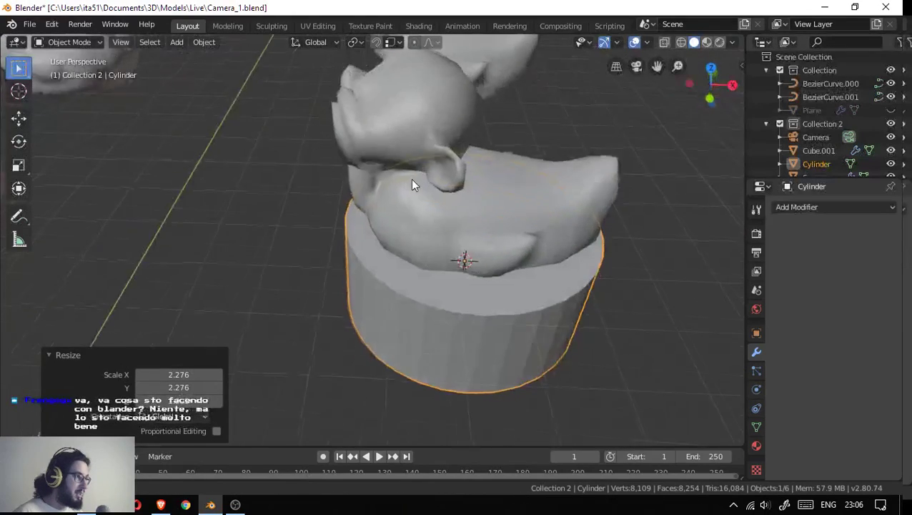
{"action": "scroll", "scroll_direction": "down", "scroll_amount": 3}
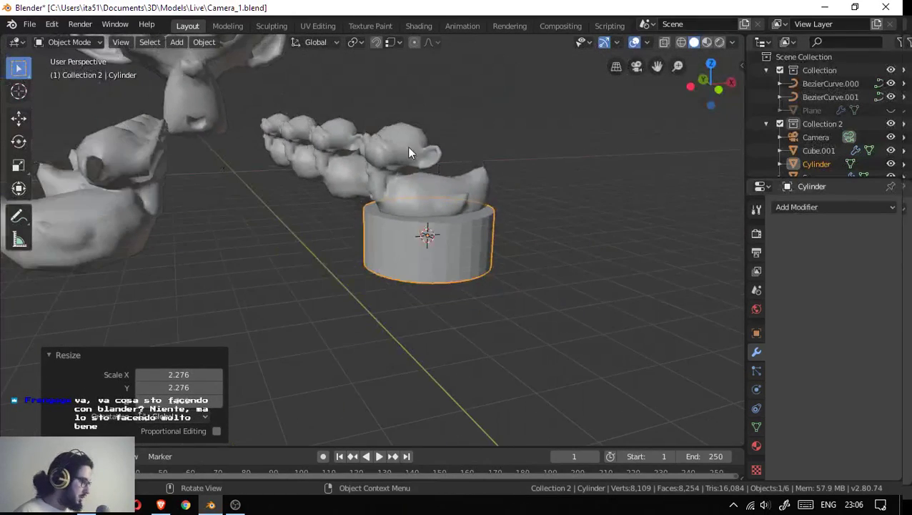
- Unhide the floor Plane and lower the cylinder mesh 0.571 m along Z in Edit Mode
{"action": "key", "text": "ctrl+Tab"}
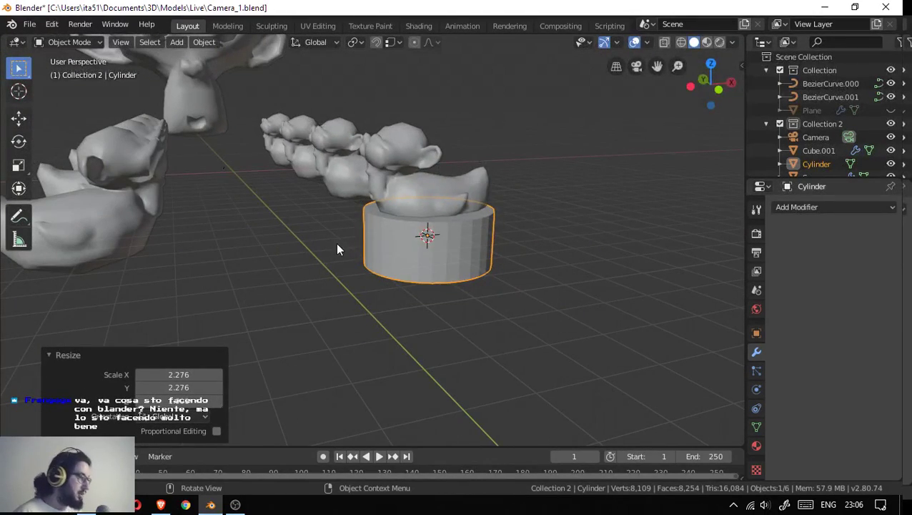
{"action": "key", "text": "alt+h"}
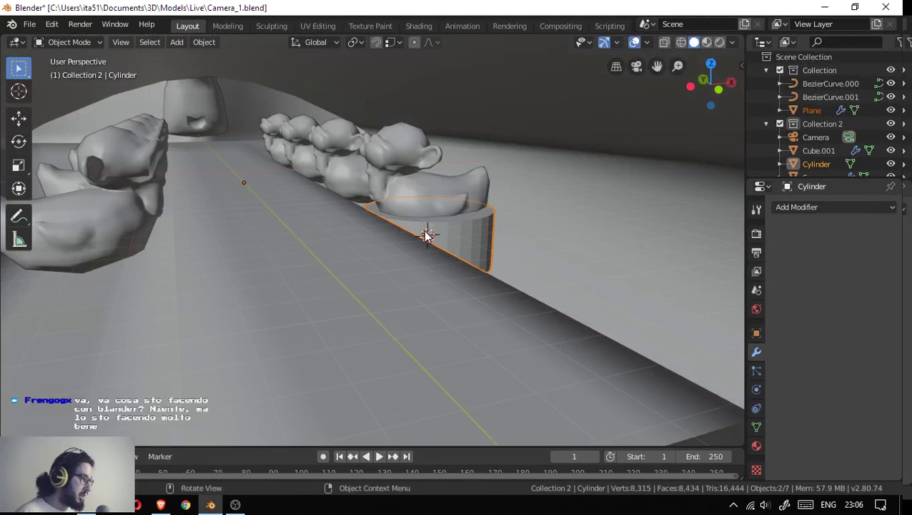
{"action": "left_click_drag", "start_coordinate": [428, 235], "coordinate": [387, 238]}
{"action": "left_click", "coordinate": [410, 265]}
{"action": "left_click_drag", "start_coordinate": [448, 255], "coordinate": [436, 236]}
{"action": "key", "text": "Tab"}
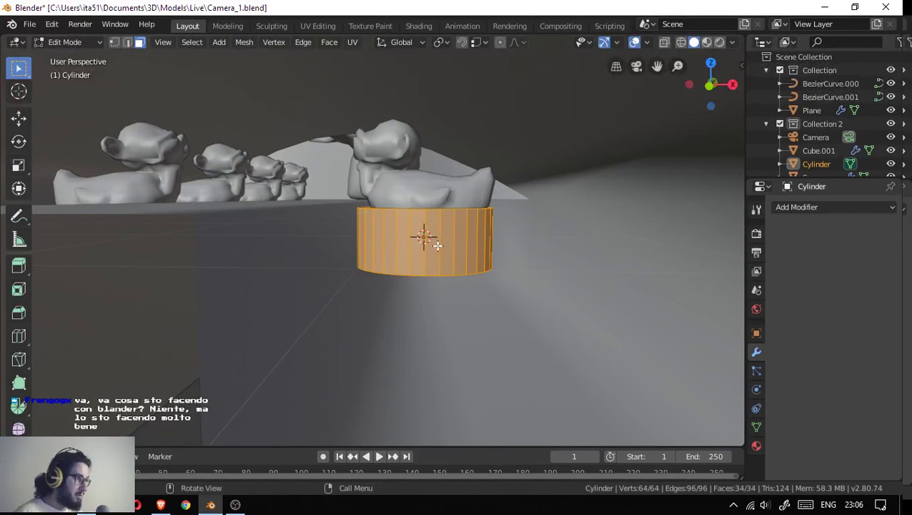
{"action": "key", "text": "g"}
{"action": "key", "text": "z"}
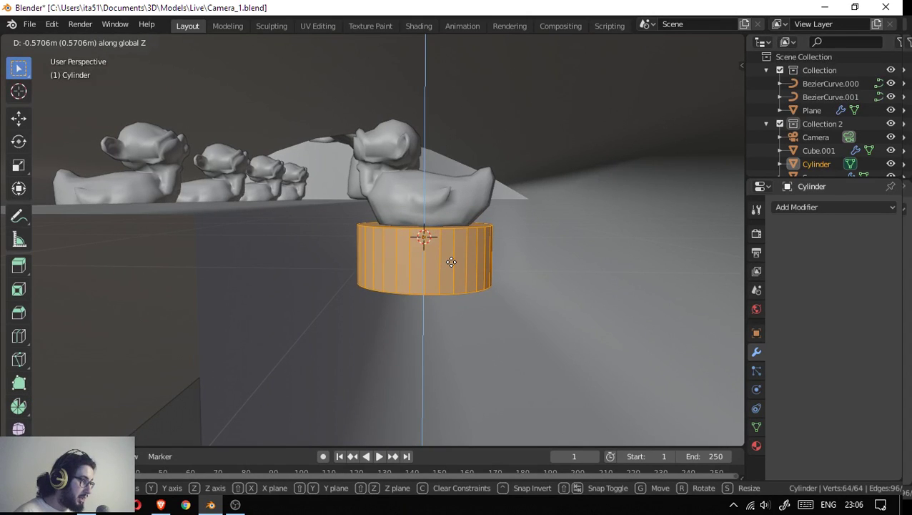
{"action": "left_click", "coordinate": [451, 262]}
- Move the cylinder's bottom face 3.46 m down to form a tall pedestal
{"action": "left_click_drag", "start_coordinate": [427, 308], "coordinate": [430, 279]}
{"action": "left_click", "coordinate": [431, 279]}
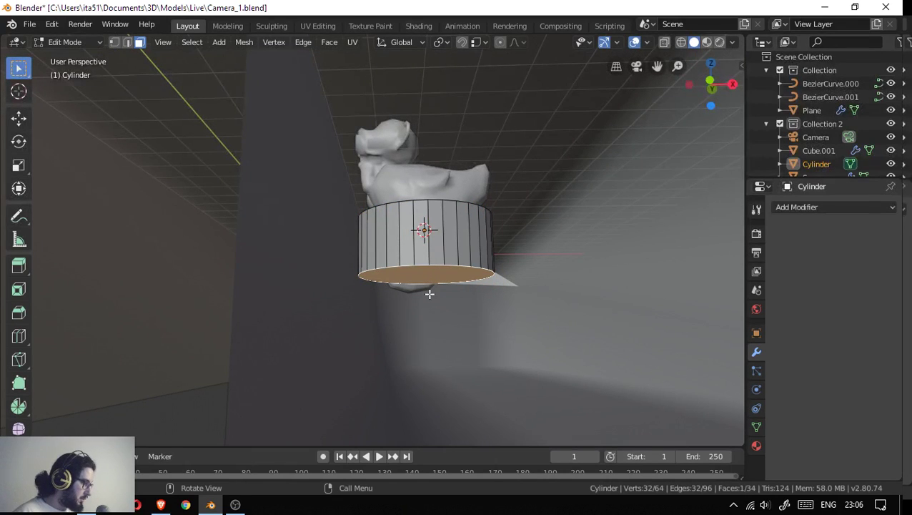
{"action": "key", "text": "g"}
{"action": "key", "text": "z"}
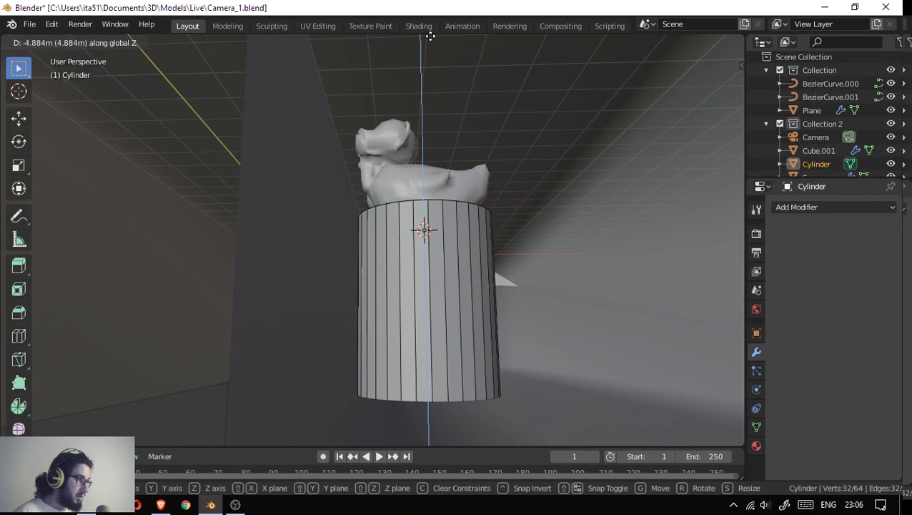
{"action": "left_click", "coordinate": [431, 398]}
{"action": "left_click_drag", "start_coordinate": [432, 398], "coordinate": [435, 287]}
{"action": "key", "text": "ctrl+Tab"}
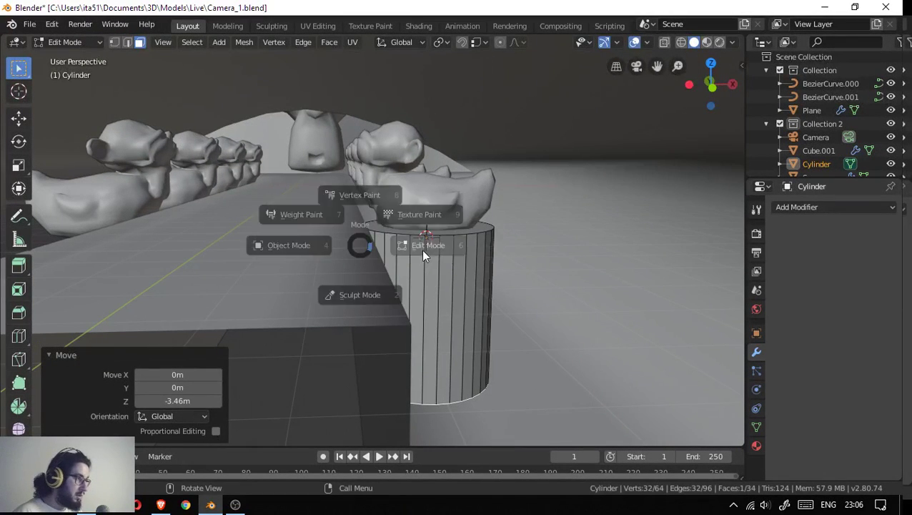
- Join the Cylinder into Cube.001 with Ctrl+J, then look through the scene camera
{"action": "left_click", "coordinate": [235, 241]}
{"action": "left_click", "coordinate": [416, 182]}
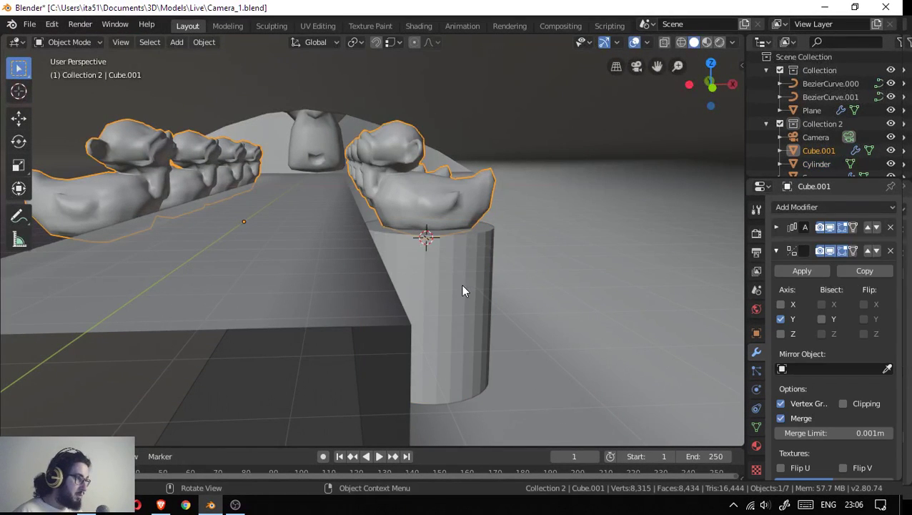
{"action": "left_click", "coordinate": [462, 285]}
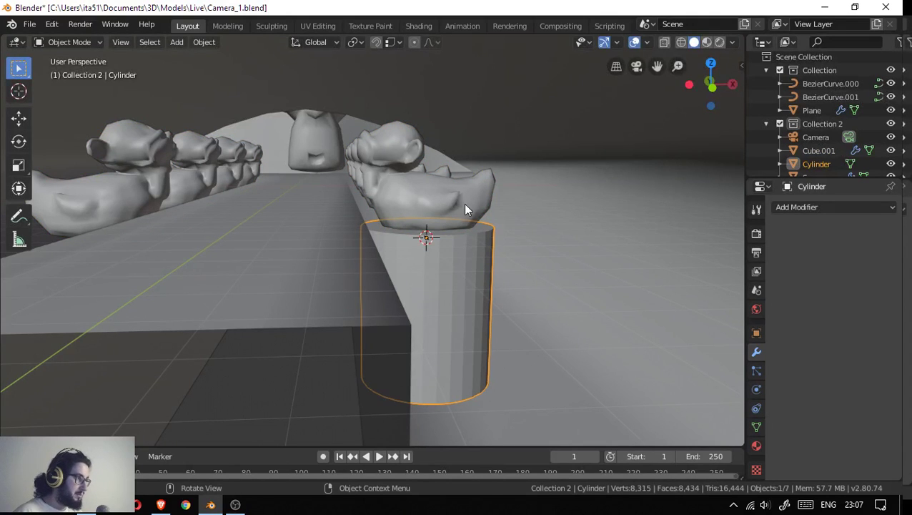
{"action": "left_click", "coordinate": [463, 201]}
{"action": "left_click_drag", "start_coordinate": [460, 214], "coordinate": [399, 245]}
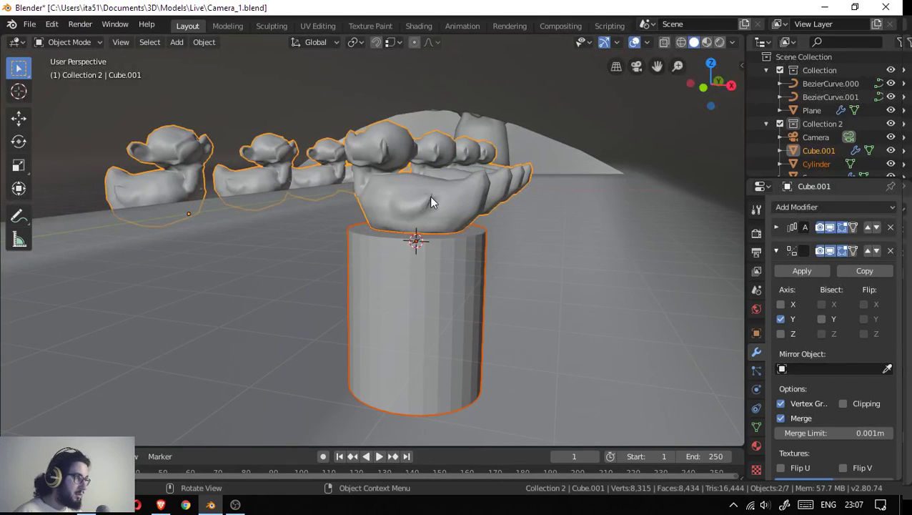
{"action": "left_click", "coordinate": [411, 275]}
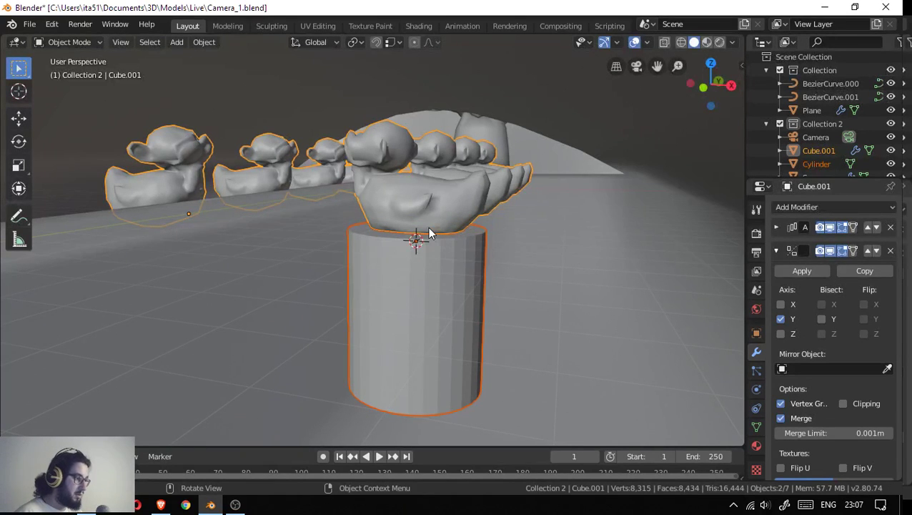
{"action": "key", "text": "ctrl+j"}
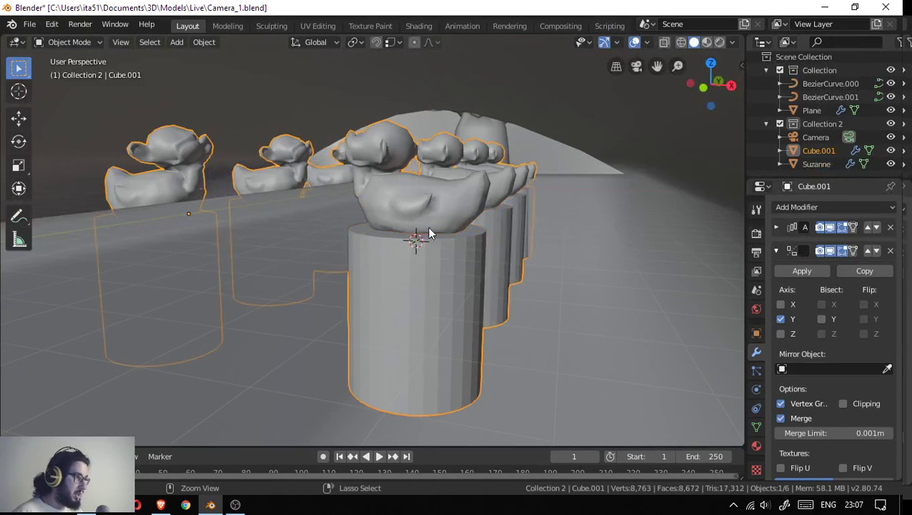
{"action": "left_click_drag", "start_coordinate": [428, 227], "coordinate": [520, 239]}
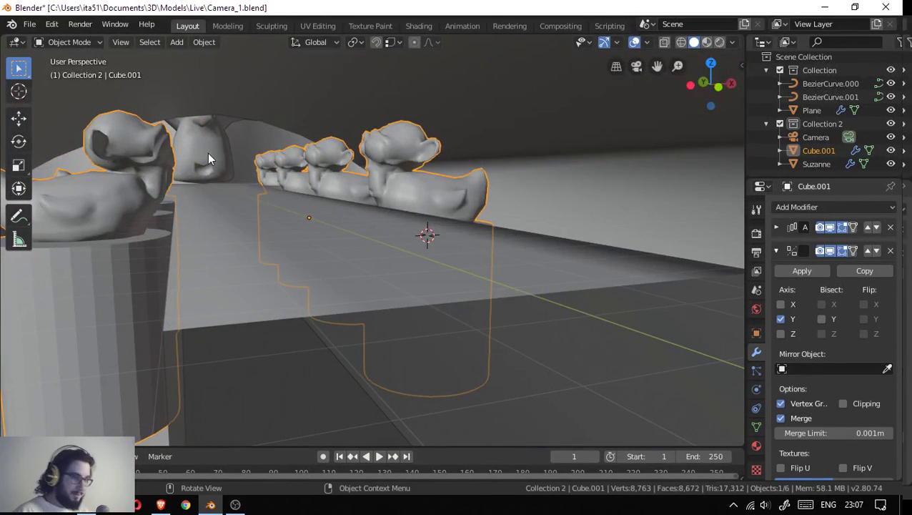
{"action": "key", "text": "KP_0"}
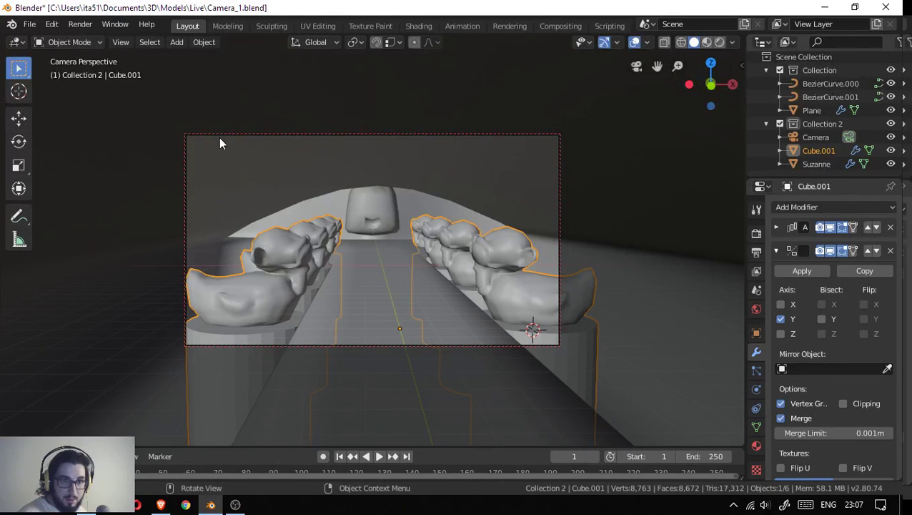
- Walk the camera forward down the corridor and set the array Relative Offset X to -1.6
{"action": "key", "text": "ctrl+Tab"}
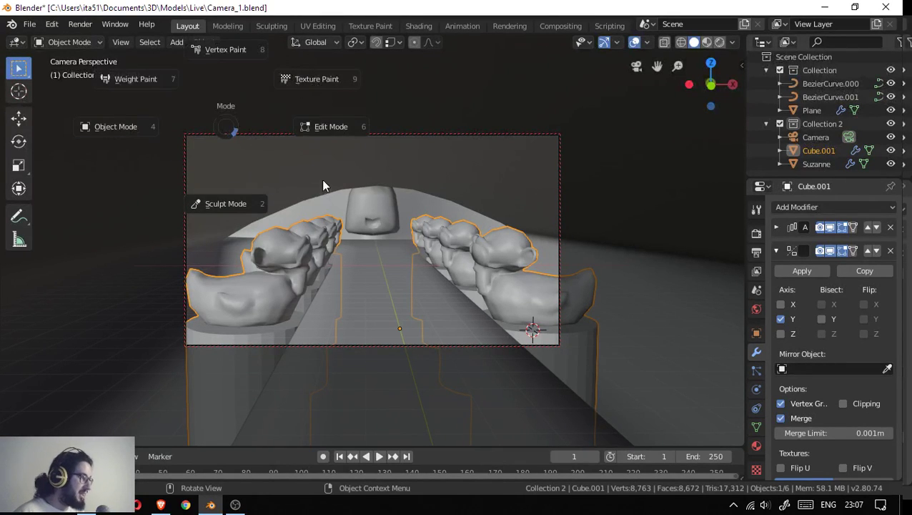
{"action": "left_click", "coordinate": [176, 131]}
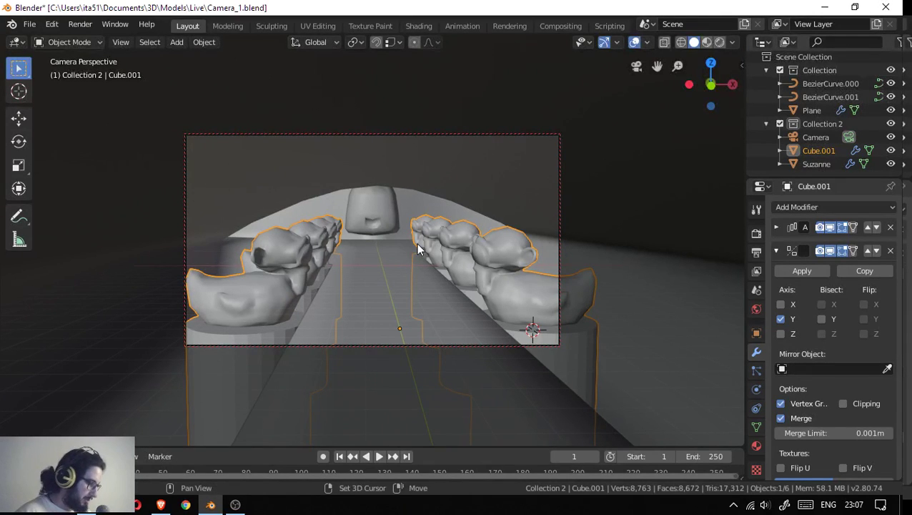
{"action": "key", "text": "shift+grave"}
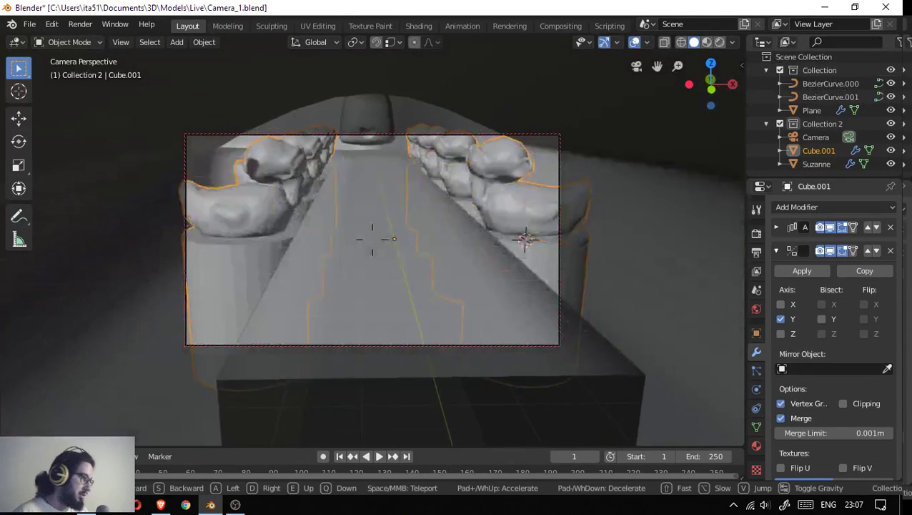
{"action": "key", "text": "w"}
{"action": "key", "text": "w"}
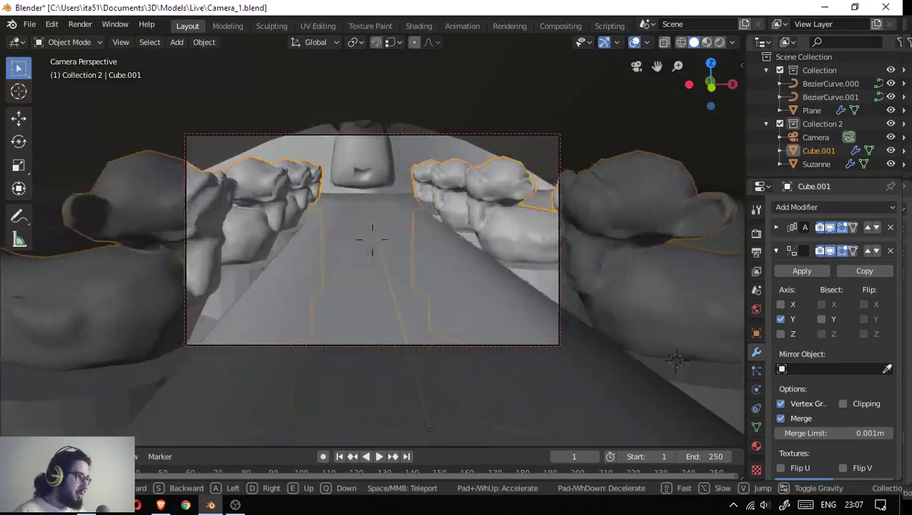
{"action": "key", "text": "w"}
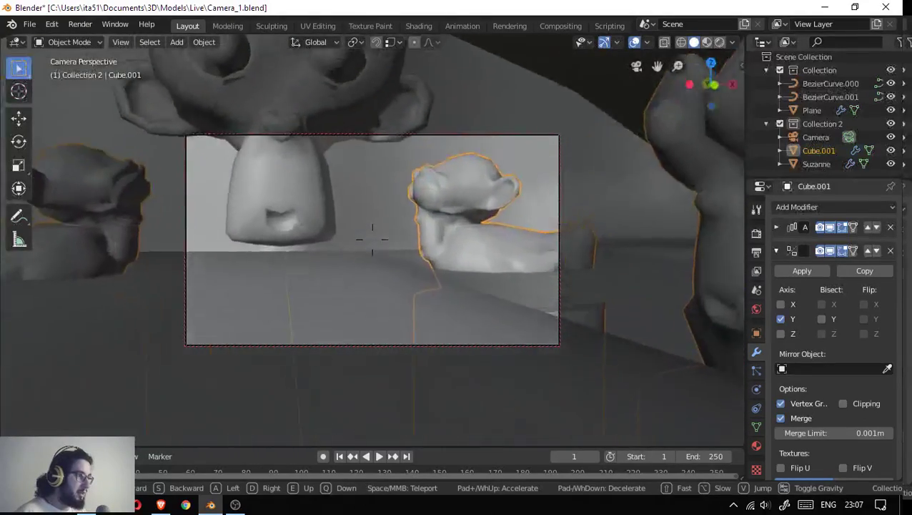
{"action": "key", "text": "w"}
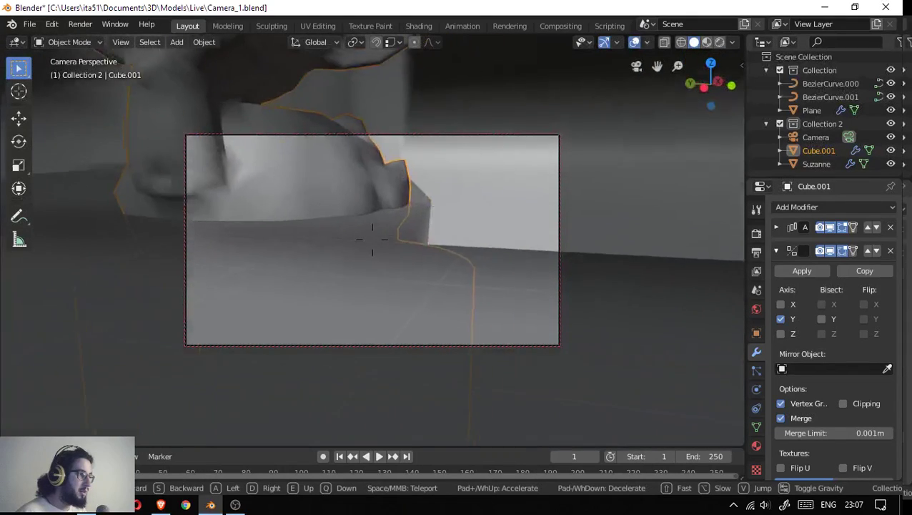
{"action": "left_click", "coordinate": [372, 239]}
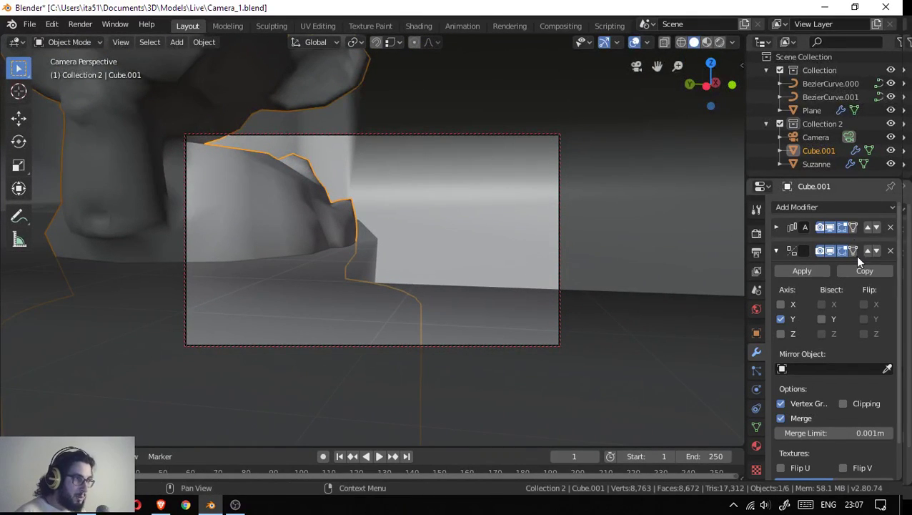
{"action": "left_click", "coordinate": [777, 227]}
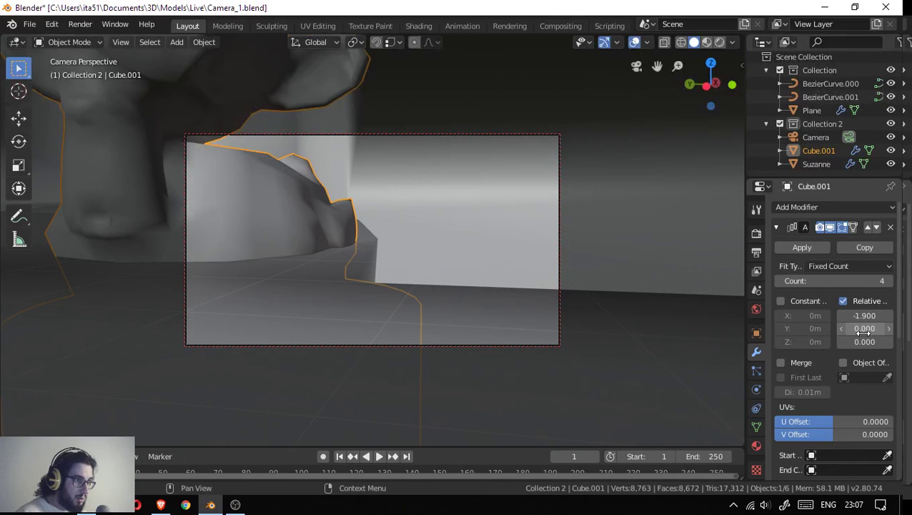
{"action": "left_click_drag", "start_coordinate": [865, 315], "coordinate": [872, 315]}
- Re-aim the camera down the corridor toward the Suzanne row, then leave camera view
{"action": "left_click_drag", "start_coordinate": [736, 323], "coordinate": [643, 343]}
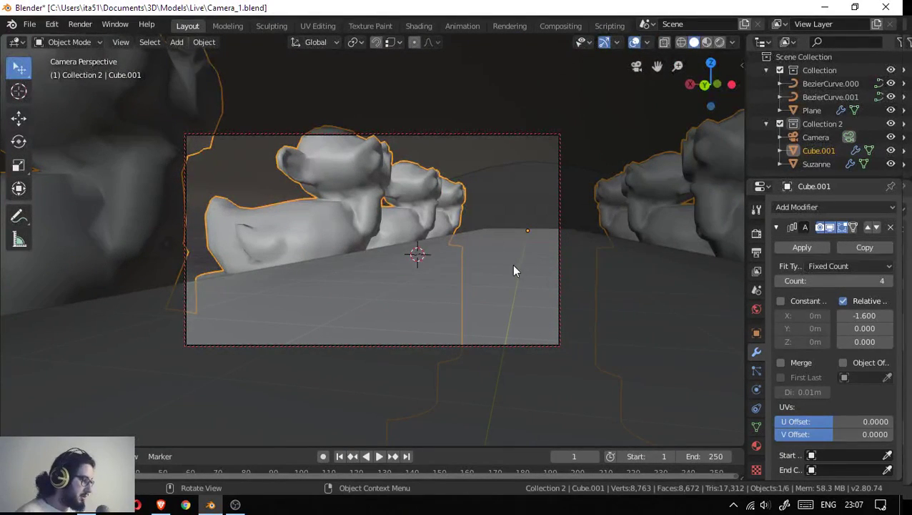
{"action": "key", "text": "shift+grave"}
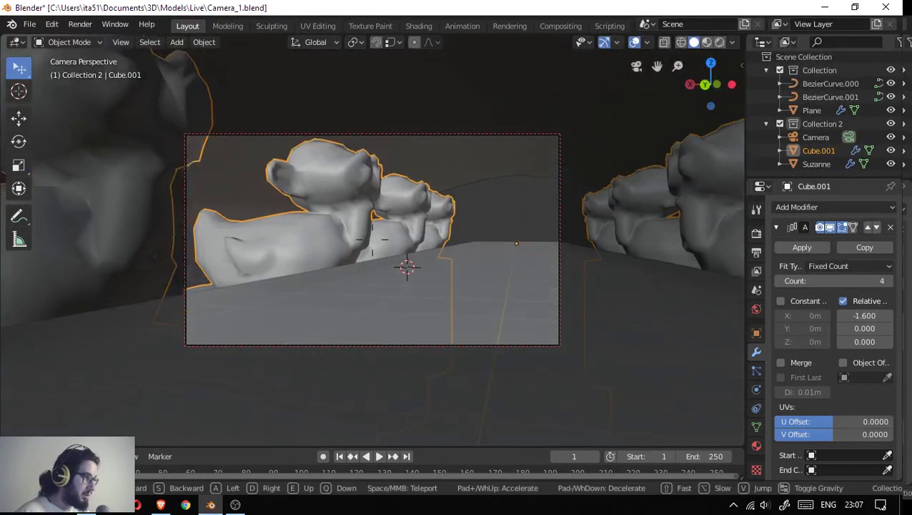
{"action": "key", "text": "w"}
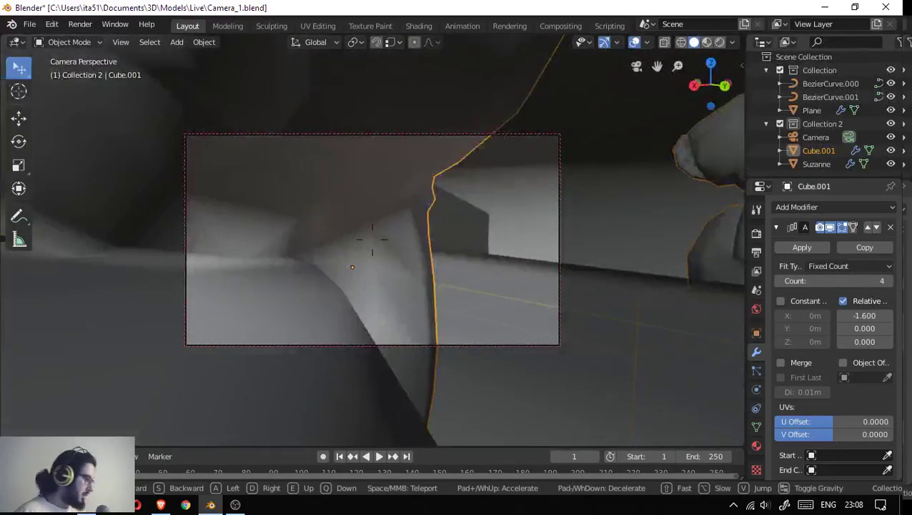
{"action": "key", "text": "Escape"}
{"action": "left_click_drag", "start_coordinate": [446, 265], "coordinate": [275, 239]}
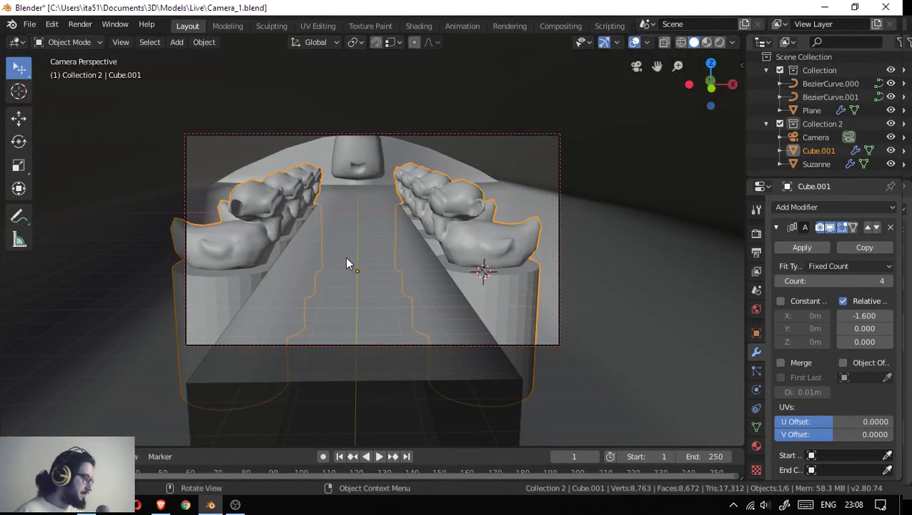
{"action": "scroll", "scroll_direction": "up", "scroll_amount": 3}
{"action": "scroll", "scroll_direction": "up", "scroll_amount": 3}
{"action": "scroll", "scroll_direction": "down", "scroll_amount": 3}
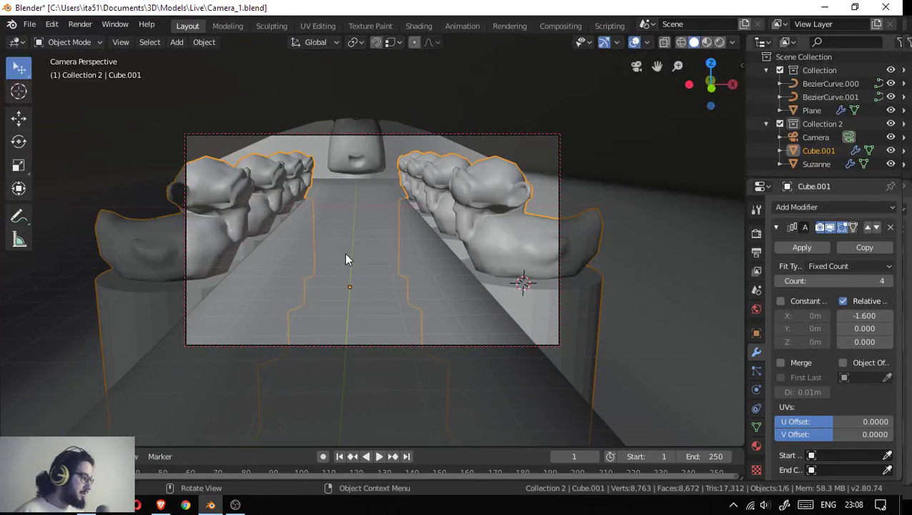
{"action": "left_click_drag", "start_coordinate": [345, 259], "coordinate": [355, 265]}
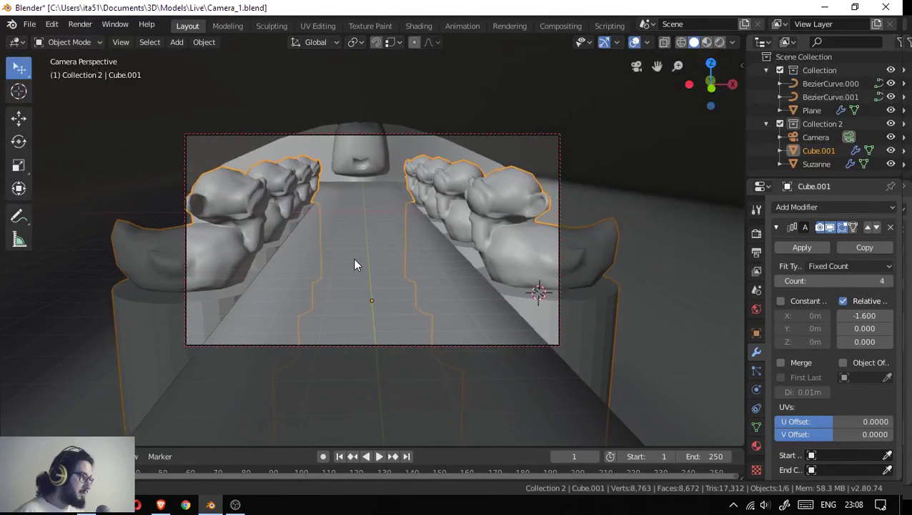
{"action": "key", "text": "KP_0"}
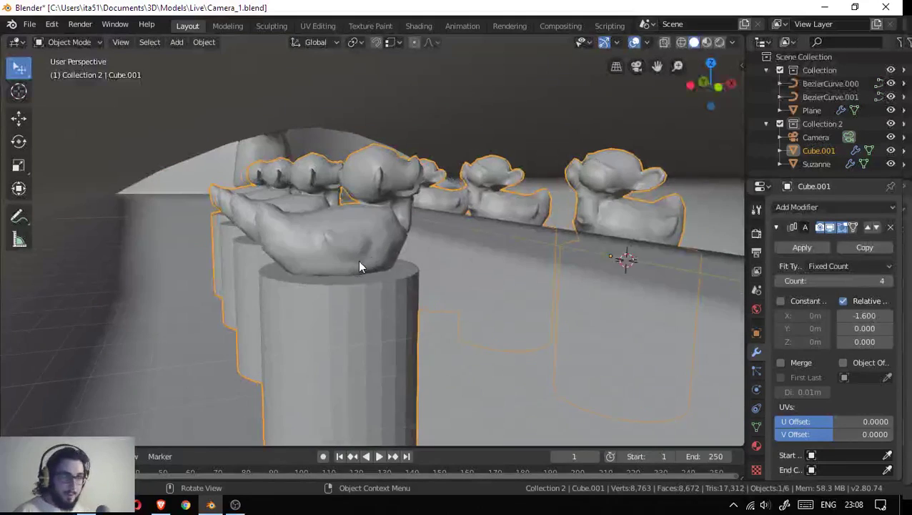
- Shade the pedestals smooth and switch the viewport to Material Preview
{"action": "right_click", "coordinate": [333, 359]}
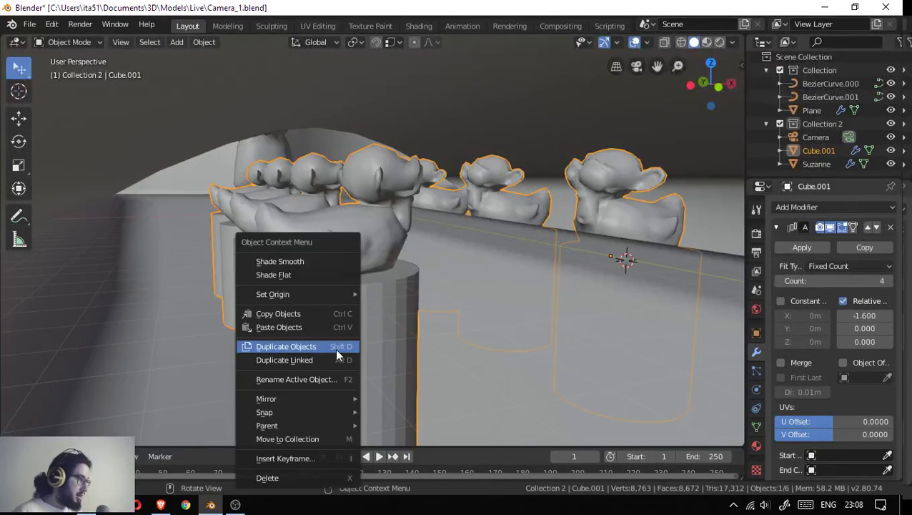
{"action": "left_click", "coordinate": [331, 261]}
{"action": "left_click_drag", "start_coordinate": [461, 299], "coordinate": [445, 280]}
{"action": "left_click", "coordinate": [720, 43]}
{"action": "left_click_drag", "start_coordinate": [476, 187], "coordinate": [342, 230]}
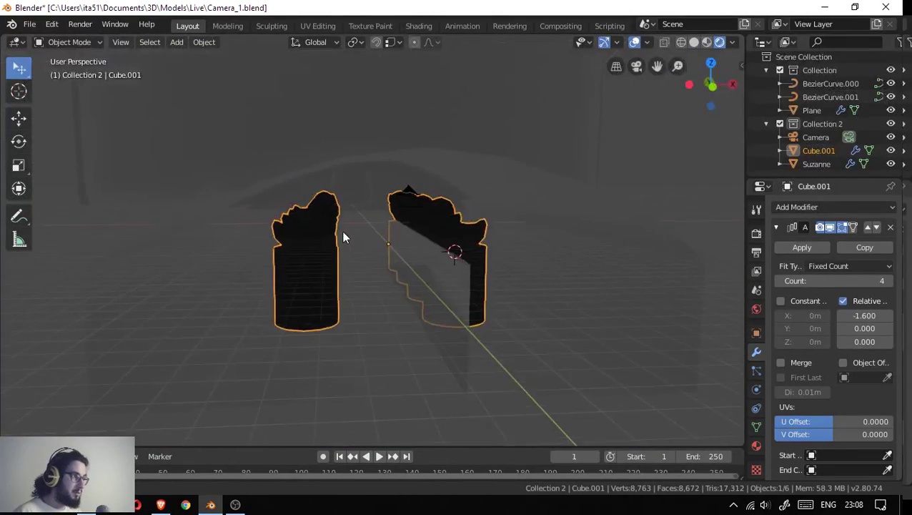
{"action": "left_click", "coordinate": [708, 42]}
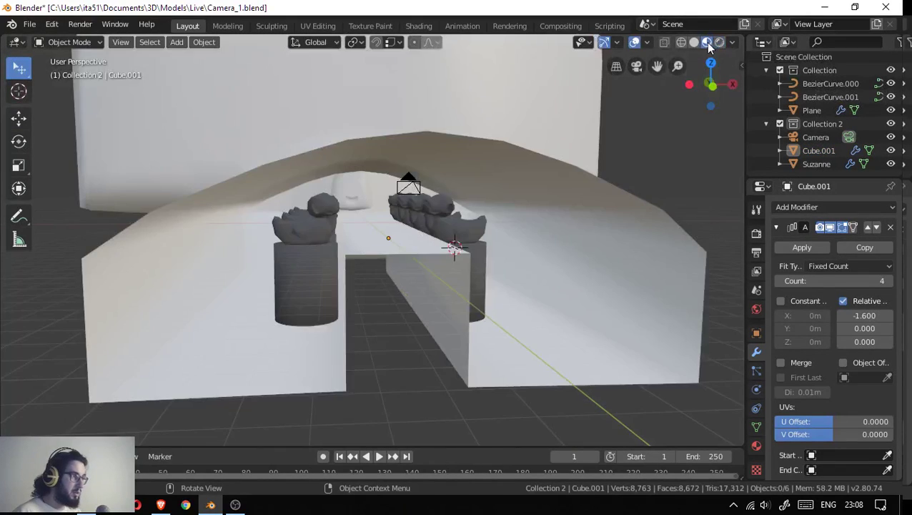
{"action": "left_click_drag", "start_coordinate": [554, 148], "coordinate": [435, 236]}
- Raise Cube.001 1.02 m along the Z axis
{"action": "left_click", "coordinate": [437, 235]}
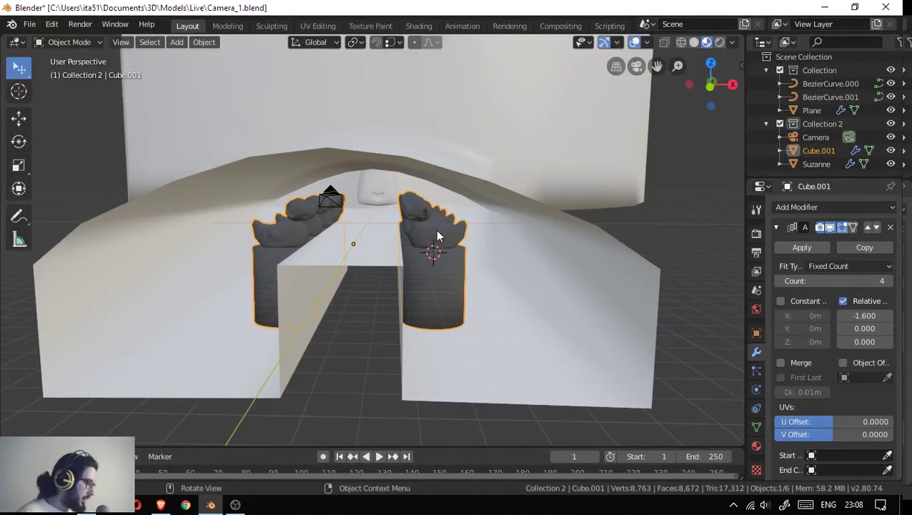
{"action": "key", "text": "g"}
{"action": "key", "text": "z"}
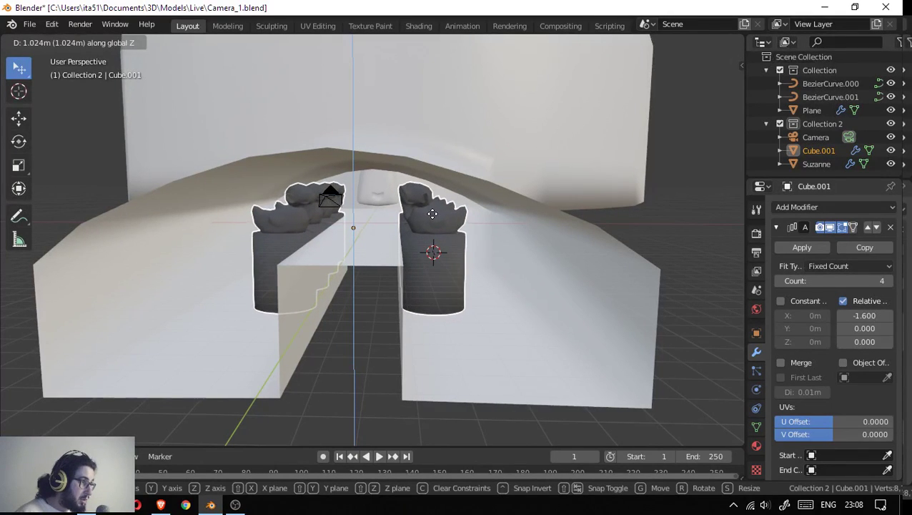
{"action": "left_click", "coordinate": [432, 221]}
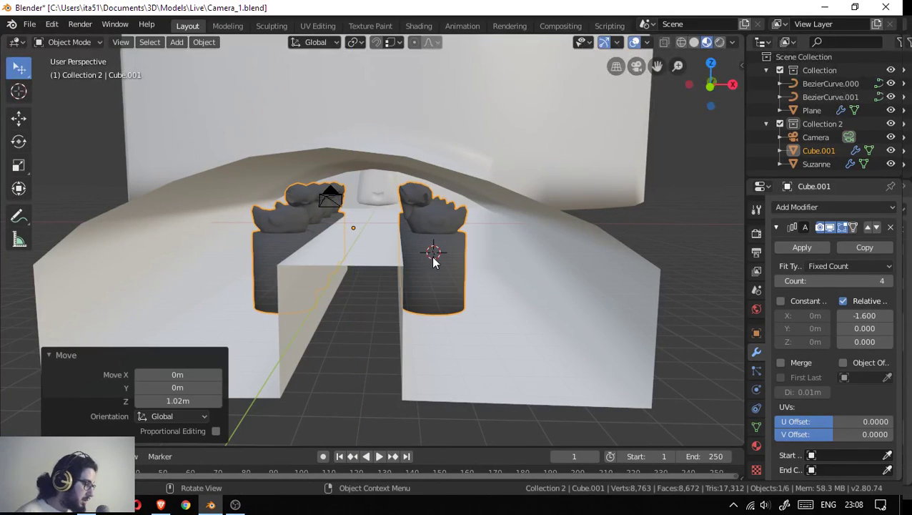
{"action": "key", "text": "g"}
{"action": "right_click", "coordinate": [448, 266]}
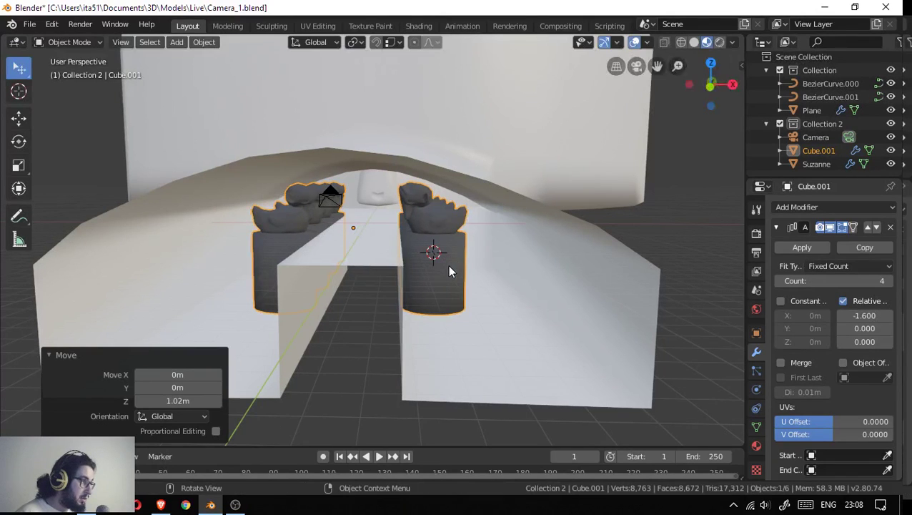
{"action": "key", "text": "s"}
{"action": "right_click", "coordinate": [452, 281]}
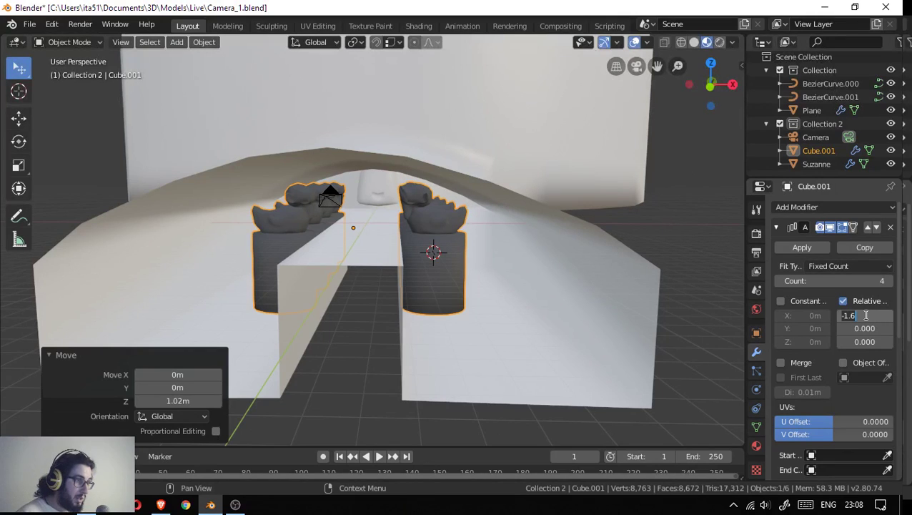
- Keep the array X offset at -1.6 and enter Edit Mode on Cube.001
{"action": "key", "text": "Return"}
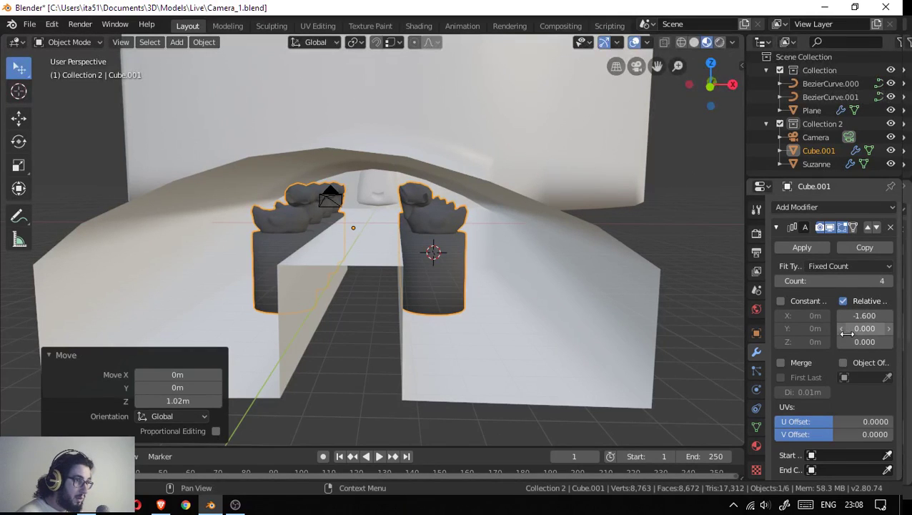
{"action": "left_click_drag", "start_coordinate": [862, 328], "coordinate": [546, 284]}
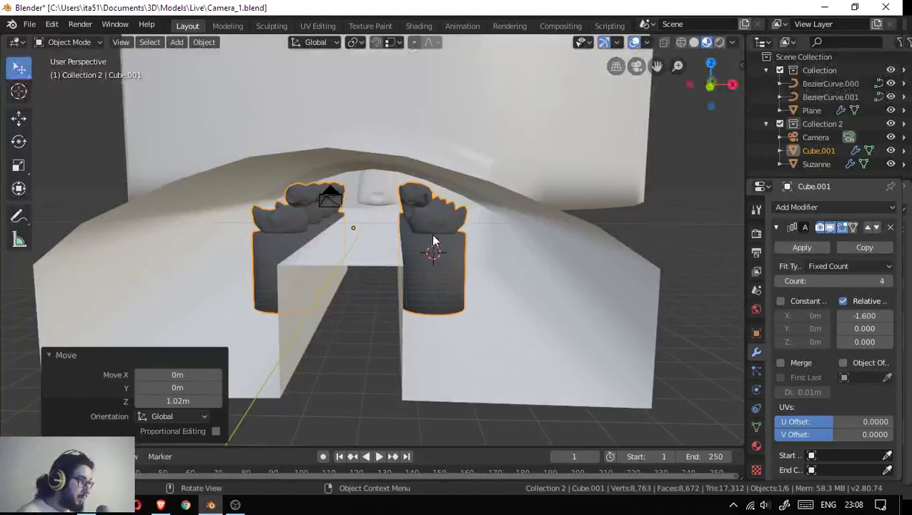
{"action": "key", "text": "Tab"}
- Move the whole Cube.001 mesh 0.907 m along X, then -7.61 m along Y
{"action": "key", "text": "a"}
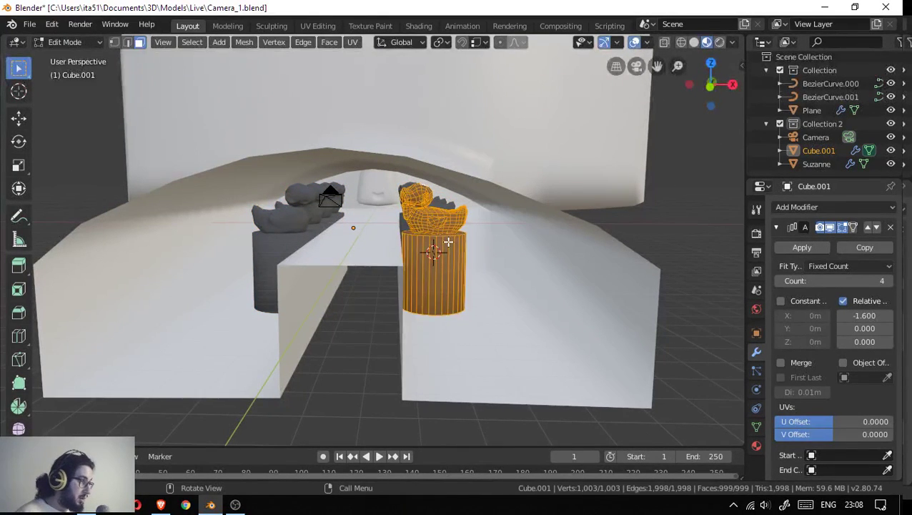
{"action": "key", "text": "g"}
{"action": "key", "text": "x"}
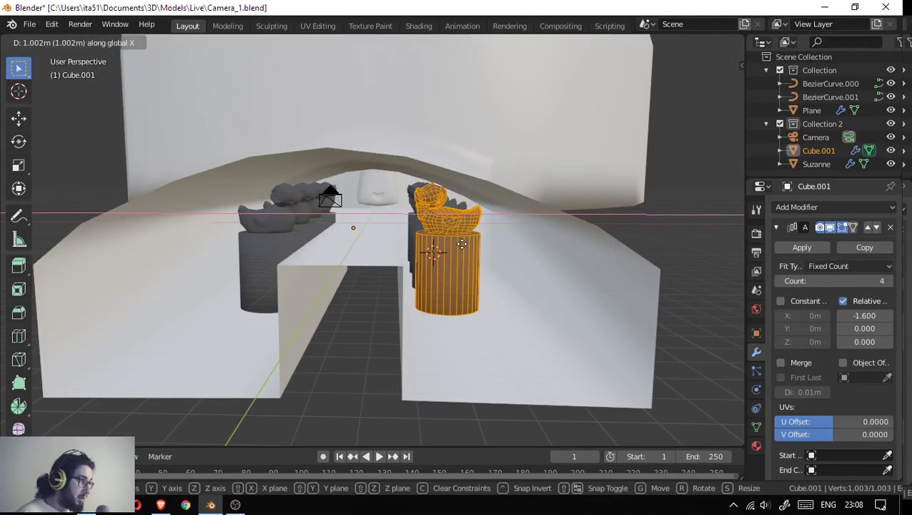
{"action": "left_click", "coordinate": [452, 244]}
{"action": "left_click_drag", "start_coordinate": [452, 244], "coordinate": [388, 270]}
{"action": "key", "text": "s"}
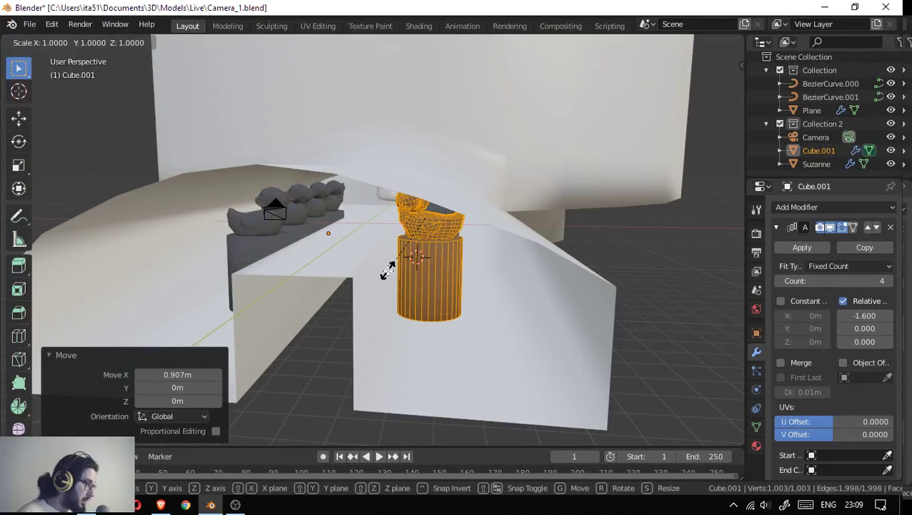
{"action": "key", "text": "Escape"}
{"action": "key", "text": "g"}
{"action": "key", "text": "y"}
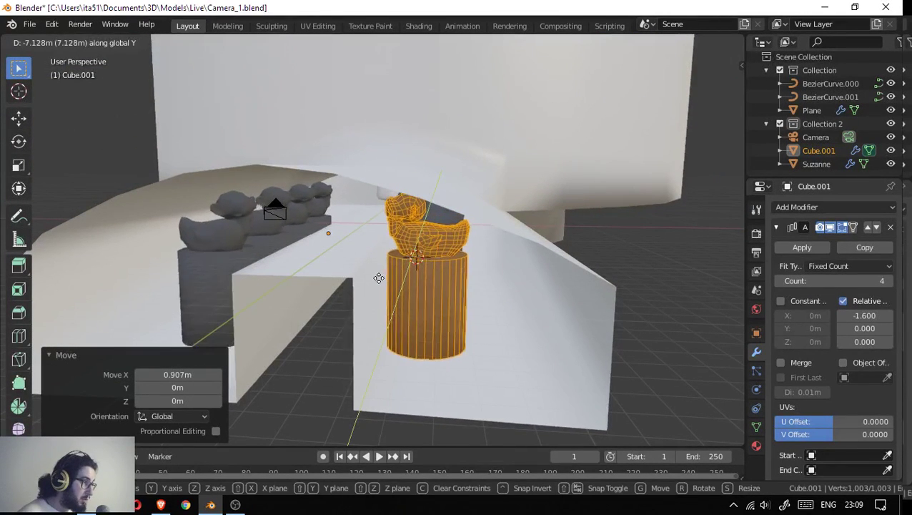
{"action": "left_click", "coordinate": [379, 277]}
- Adjust the array Relative Offset X to -2.150 to space the duck copies
{"action": "left_click_drag", "start_coordinate": [379, 277], "coordinate": [458, 251]}
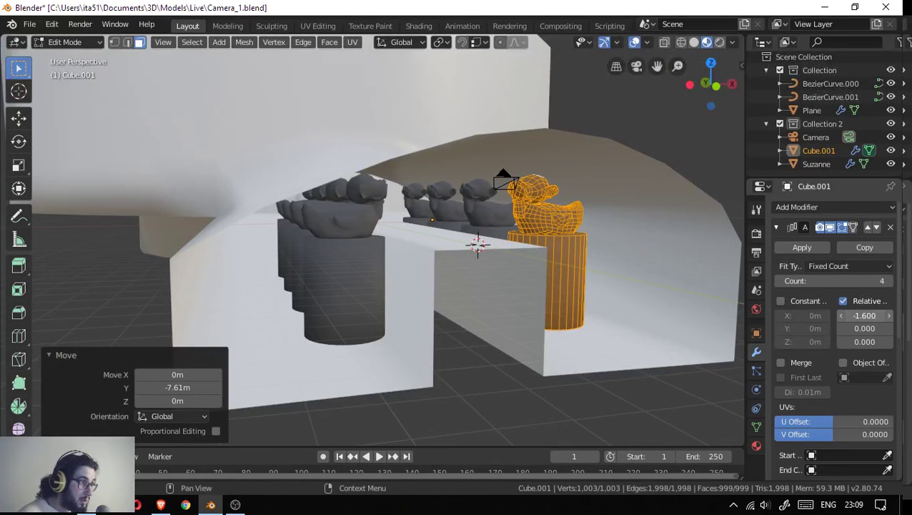
{"action": "left_click_drag", "start_coordinate": [864, 315], "coordinate": [836, 316]}
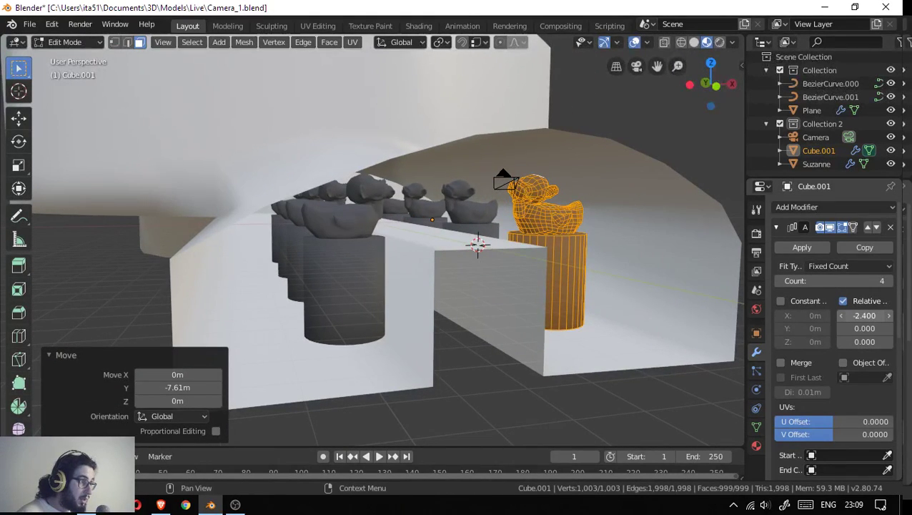
{"action": "left_click_drag", "start_coordinate": [658, 228], "coordinate": [557, 230]}
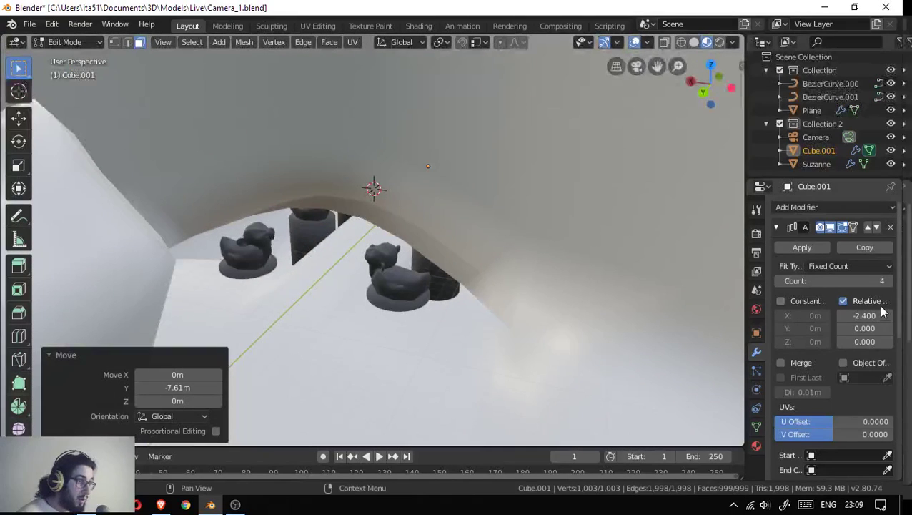
{"action": "left_click_drag", "start_coordinate": [865, 316], "coordinate": [879, 315]}
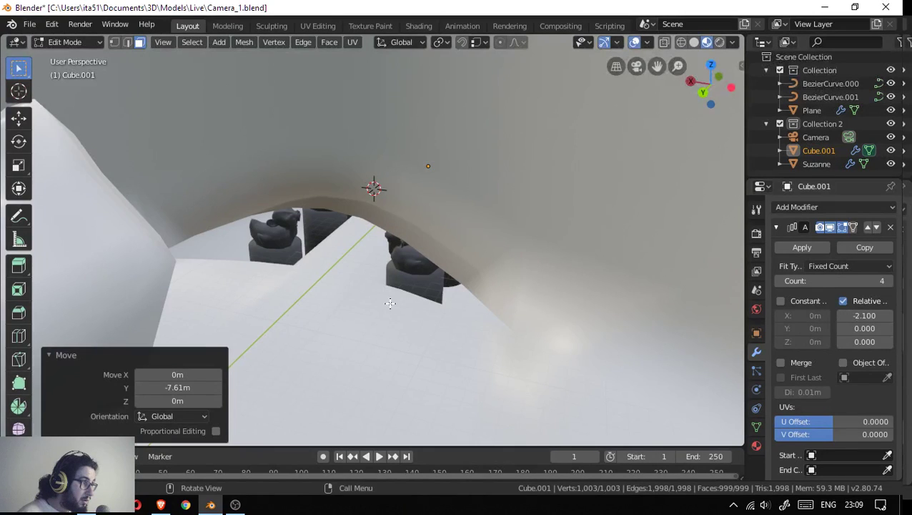
{"action": "scroll", "scroll_direction": "up", "scroll_amount": 3}
{"action": "scroll", "scroll_direction": "up", "scroll_amount": 3}
{"action": "scroll", "scroll_direction": "up", "scroll_amount": 3}
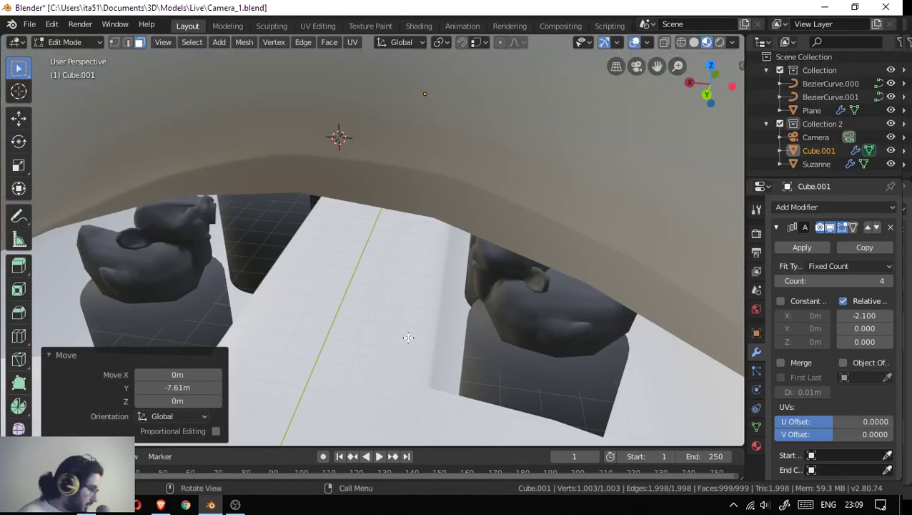
{"action": "left_click_drag", "start_coordinate": [408, 337], "coordinate": [411, 315]}
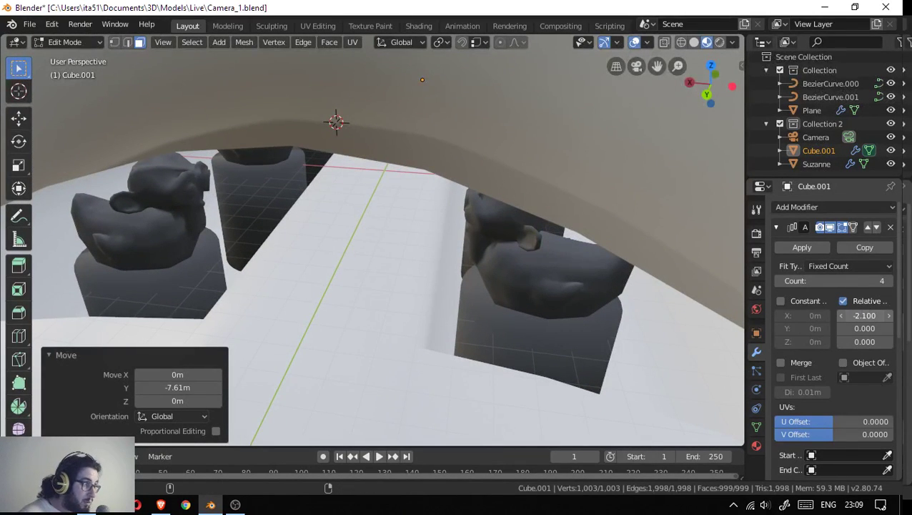
{"action": "left_click_drag", "start_coordinate": [864, 315], "coordinate": [861, 316]}
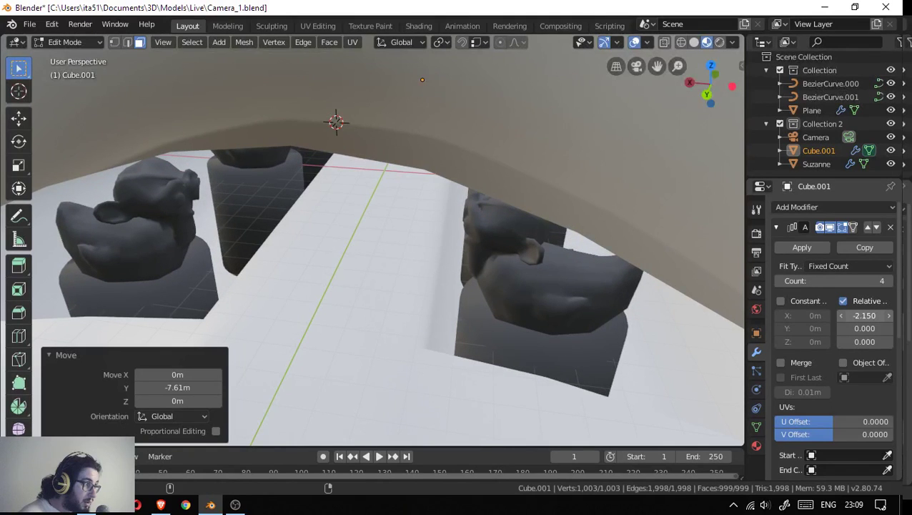
{"action": "scroll", "scroll_direction": "down", "scroll_amount": 3}
{"action": "left_click_drag", "start_coordinate": [495, 326], "coordinate": [482, 311]}
{"action": "scroll", "scroll_direction": "up", "scroll_amount": 3}
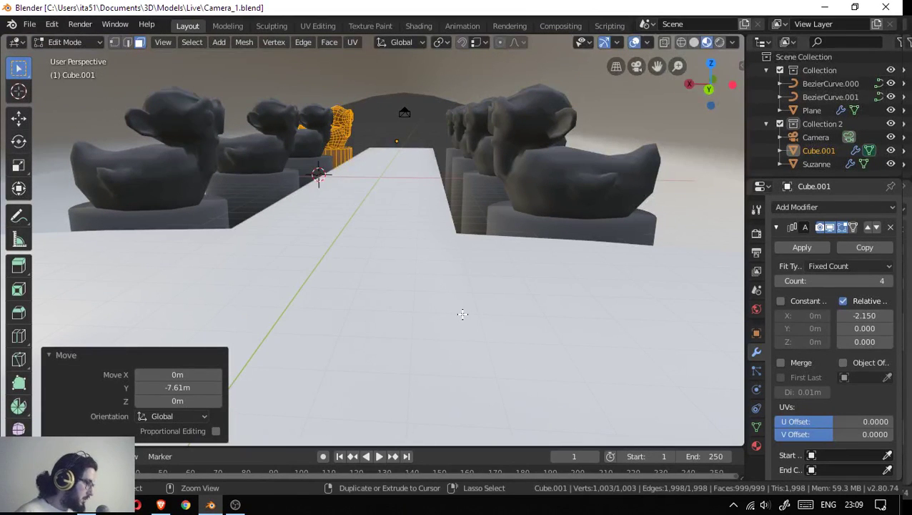
- Save the file as Camera_1.blend and return Cube.001 to Object Mode
{"action": "key", "text": "ctrl+s"}
{"action": "left_click_drag", "start_coordinate": [283, 287], "coordinate": [398, 306]}
{"action": "key", "text": "alt+a"}
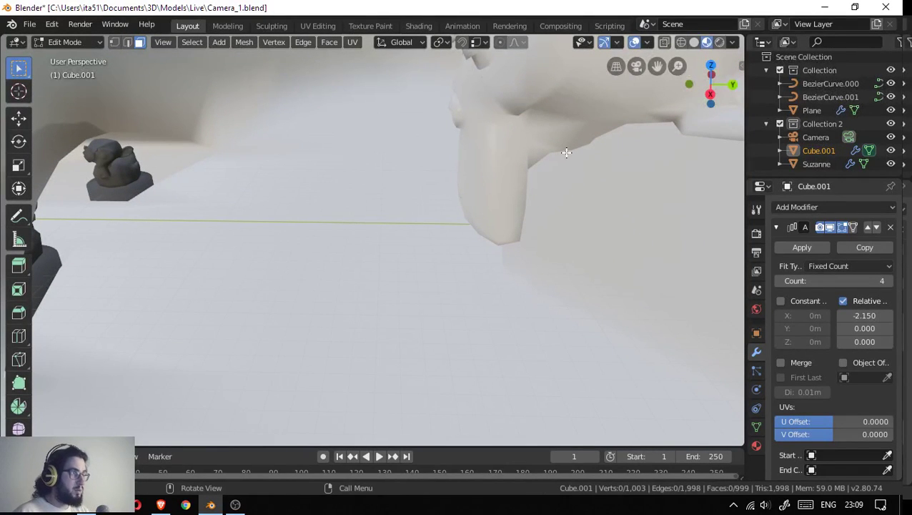
{"action": "key", "text": "Tab"}
- Select the white Suzanne head and frame it in a close side view
{"action": "left_click", "coordinate": [548, 136]}
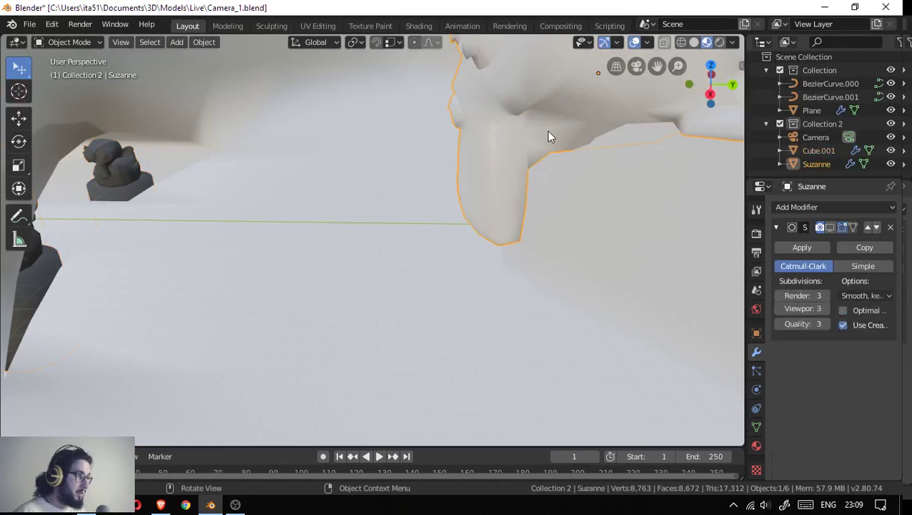
{"action": "key", "text": "KP_Decimal"}
{"action": "left_click_drag", "start_coordinate": [533, 136], "coordinate": [627, 168]}
{"action": "scroll", "scroll_direction": "down", "scroll_amount": 3}
{"action": "left_click_drag", "start_coordinate": [437, 170], "coordinate": [421, 260]}
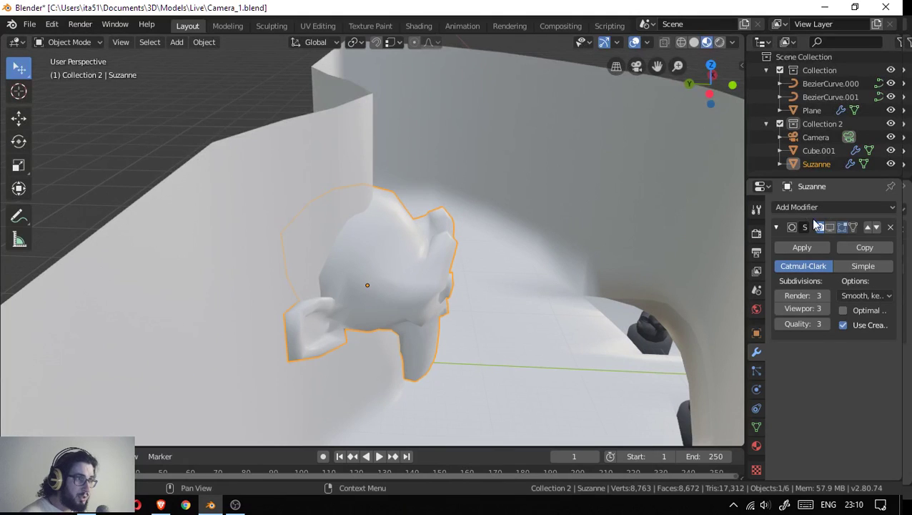
- Assign the existing dark grey Statua material to Suzanne
{"action": "left_click", "coordinate": [756, 446]}
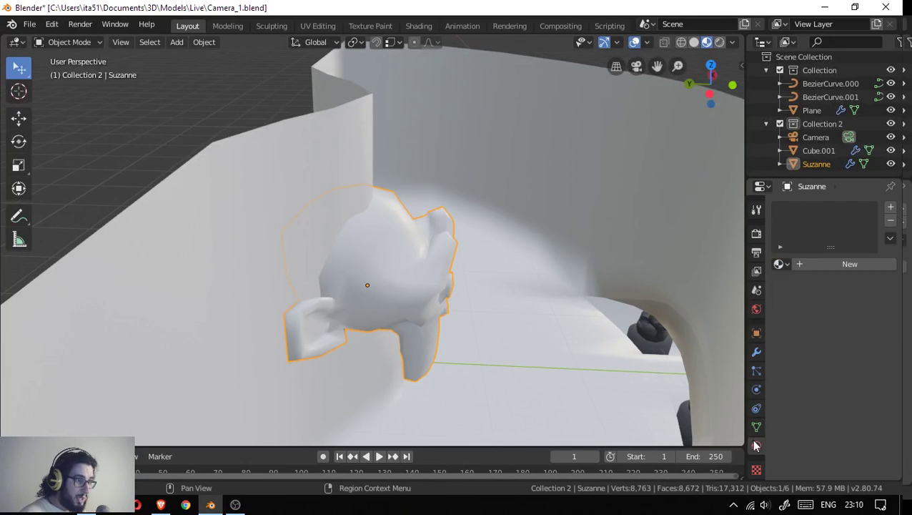
{"action": "left_click", "coordinate": [782, 264]}
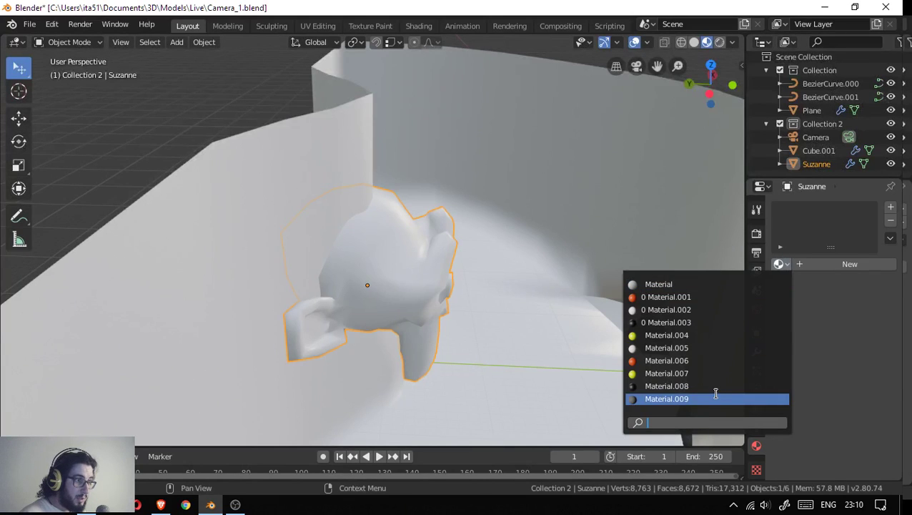
{"action": "left_click", "coordinate": [716, 398]}
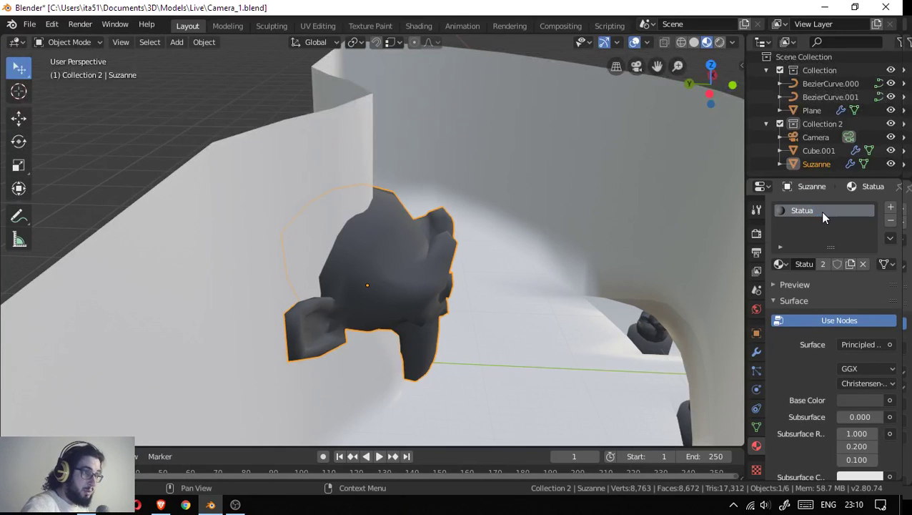
{"action": "left_click", "coordinate": [781, 265]}
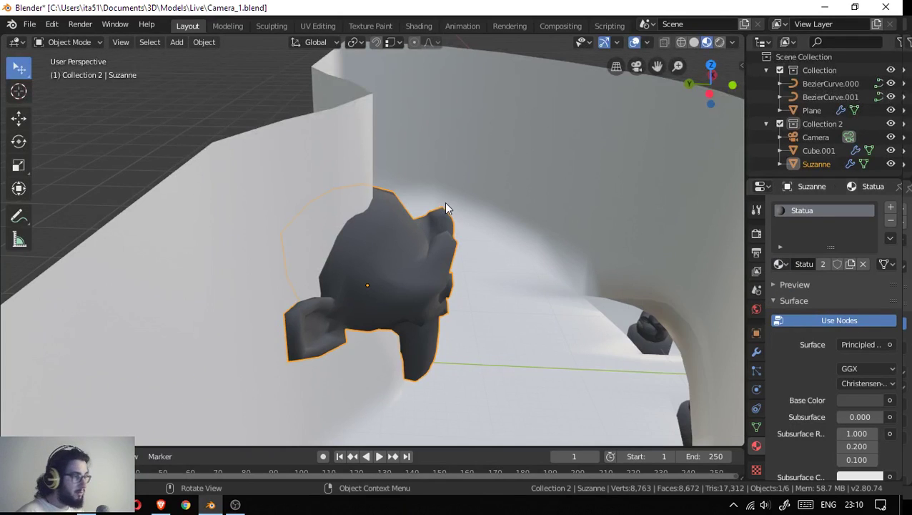
- Enter Edit Mode on Suzanne and scale the selected eye down to 0.952
{"action": "left_click_drag", "start_coordinate": [444, 201], "coordinate": [303, 231]}
{"action": "left_click_drag", "start_coordinate": [223, 237], "coordinate": [381, 291]}
{"action": "scroll", "scroll_direction": "up", "scroll_amount": 3}
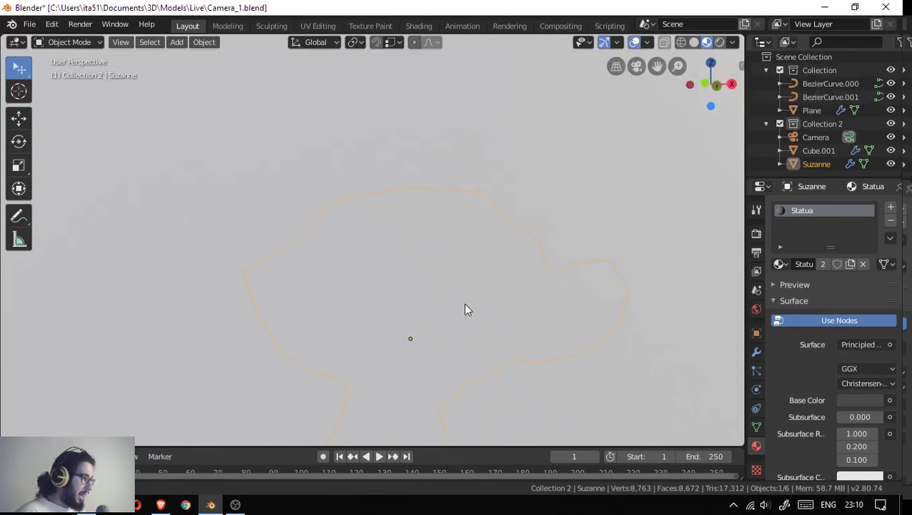
{"action": "left_click_drag", "start_coordinate": [456, 353], "coordinate": [513, 193]}
{"action": "left_click_drag", "start_coordinate": [442, 218], "coordinate": [452, 233]}
{"action": "key", "text": "Tab"}
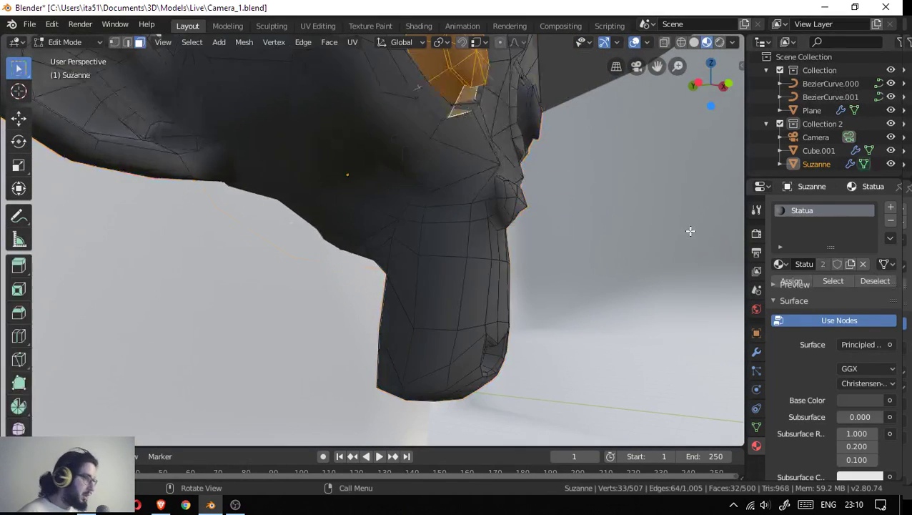
{"action": "left_click_drag", "start_coordinate": [437, 267], "coordinate": [377, 277]}
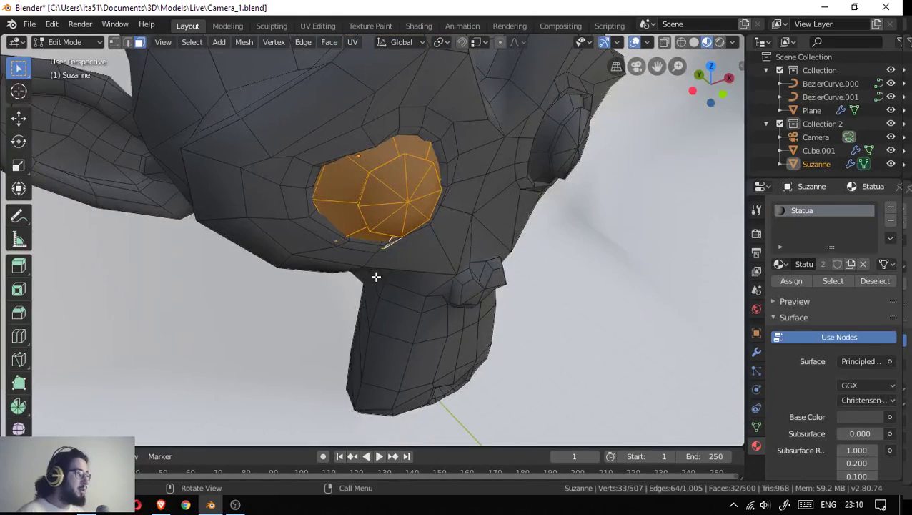
{"action": "left_click_drag", "start_coordinate": [383, 235], "coordinate": [352, 158]}
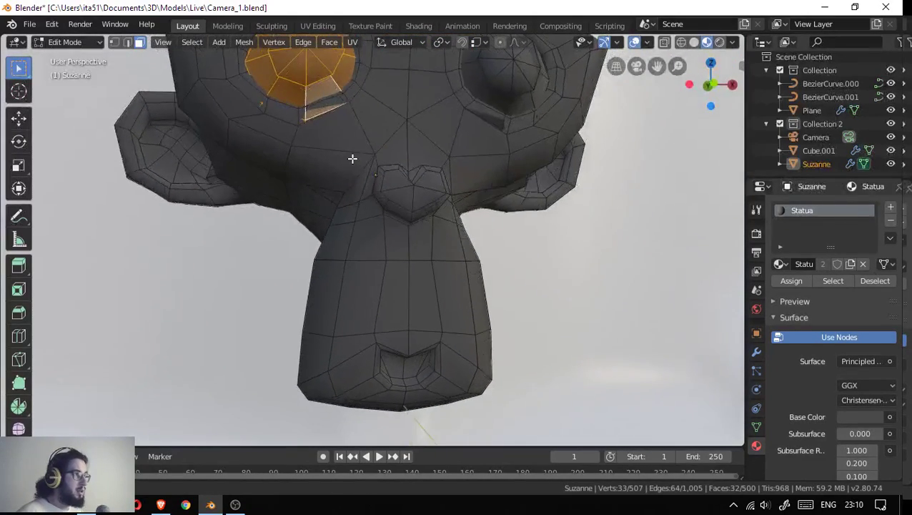
{"action": "left_click_drag", "start_coordinate": [300, 132], "coordinate": [293, 161]}
{"action": "key", "text": "s"}
{"action": "left_click", "coordinate": [397, 131]}
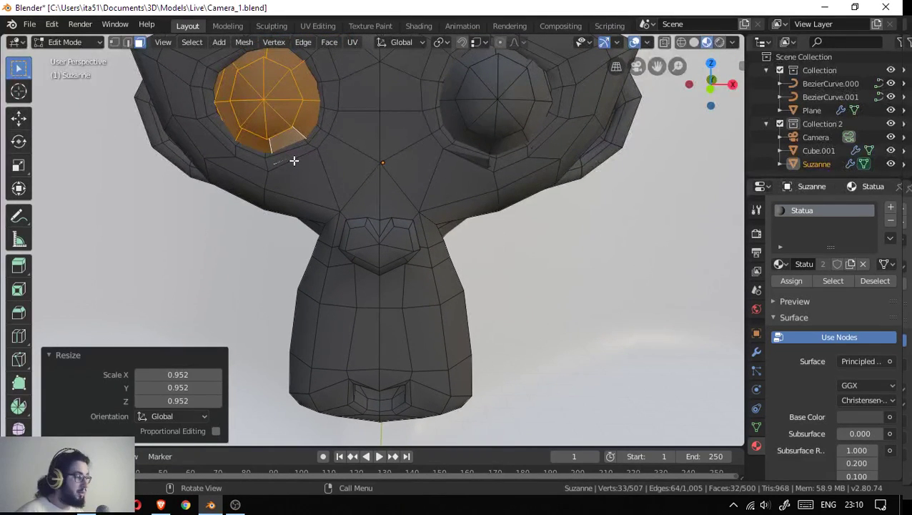
{"action": "left_click_drag", "start_coordinate": [389, 360], "coordinate": [434, 297]}
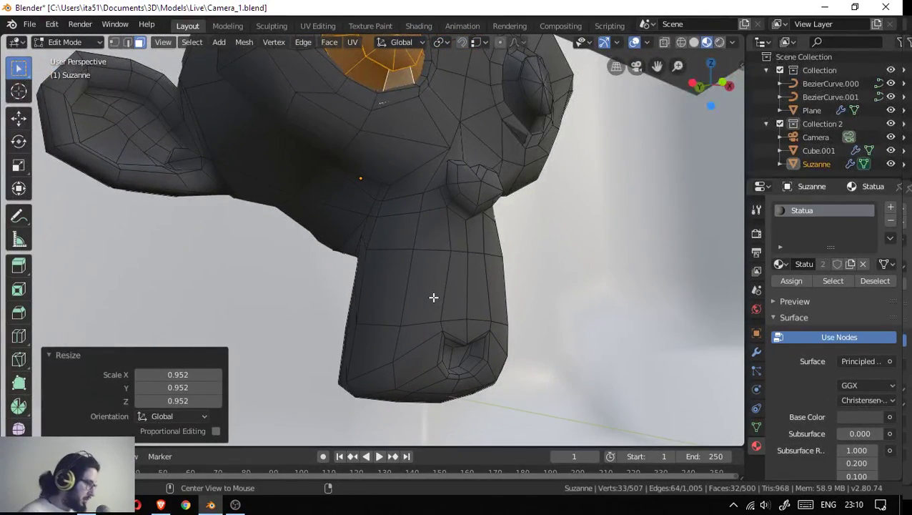
- Select the ring and strips of faces around Suzanne's muzzle, growing the selection outward
{"action": "left_click", "coordinate": [434, 299]}
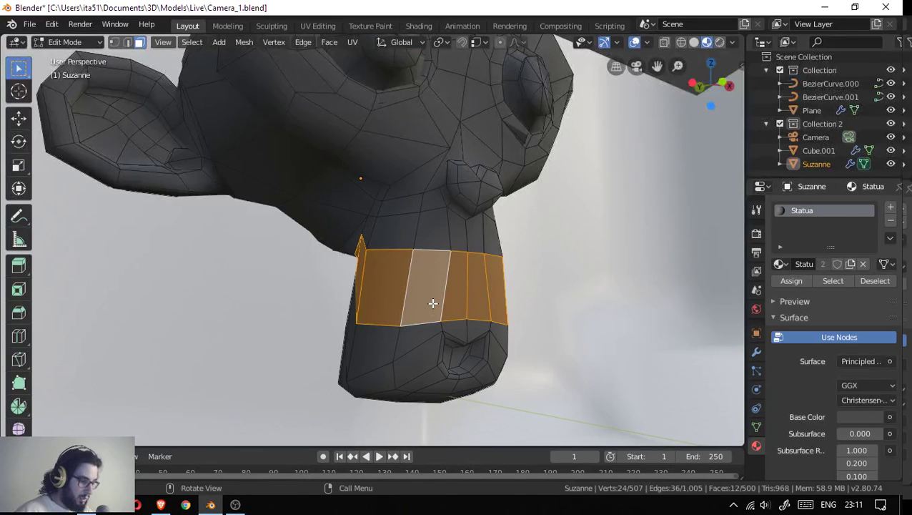
{"action": "key", "text": "ctrl+KP_Add"}
{"action": "key", "text": "ctrl+KP_Add"}
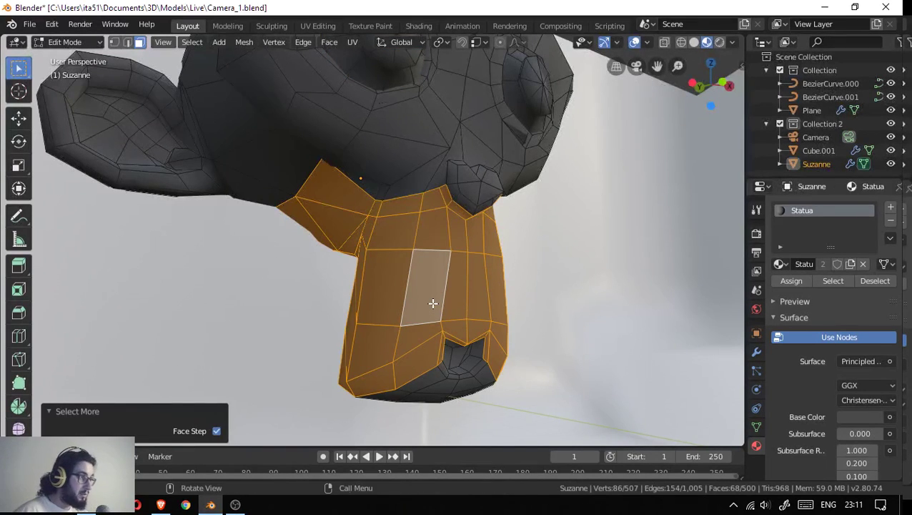
{"action": "left_click_drag", "start_coordinate": [461, 269], "coordinate": [424, 285]}
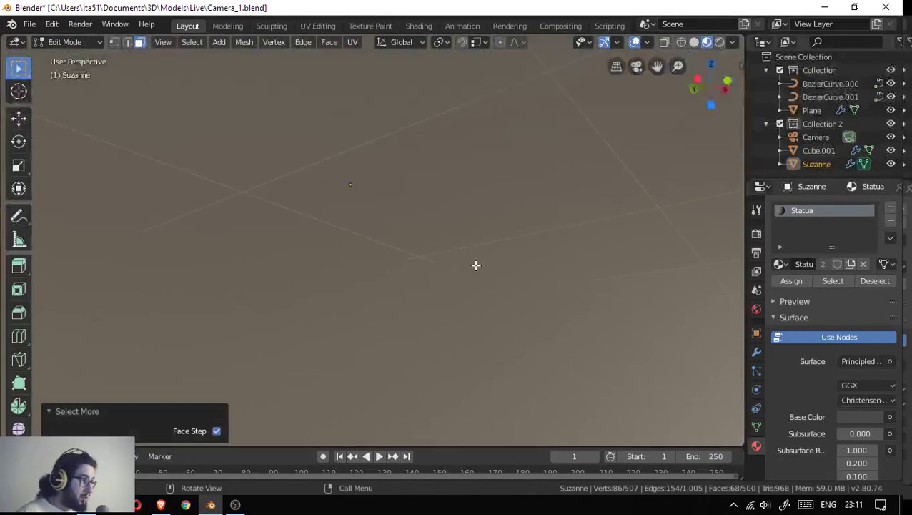
{"action": "left_click", "coordinate": [441, 243]}
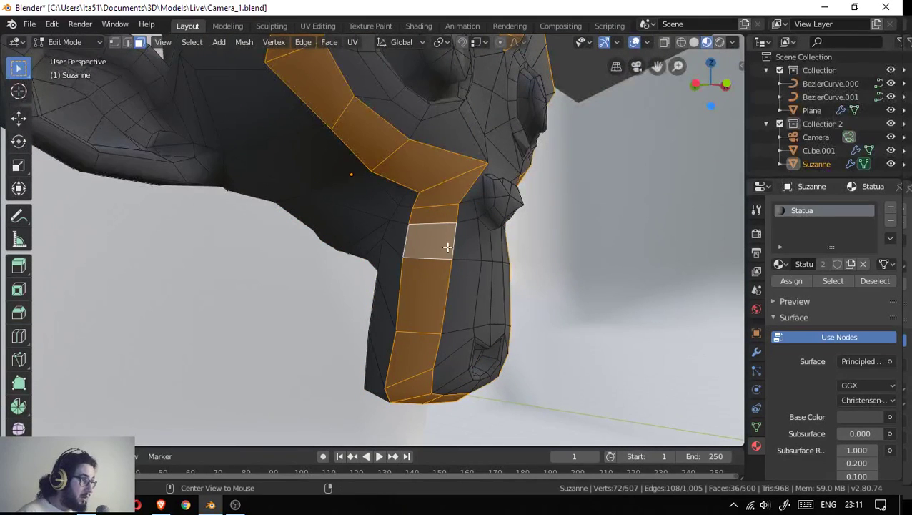
{"action": "left_click", "coordinate": [452, 247]}
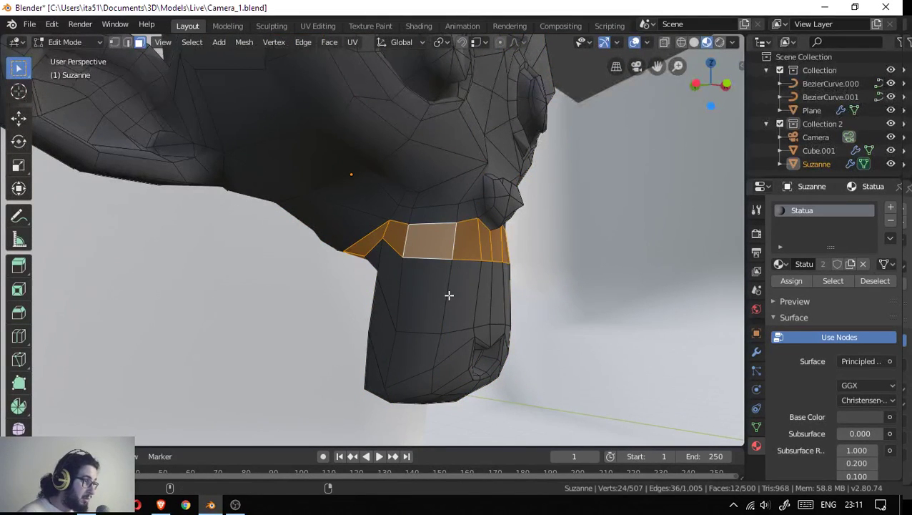
{"action": "left_click", "coordinate": [449, 294]}
{"action": "left_click", "coordinate": [429, 365]}
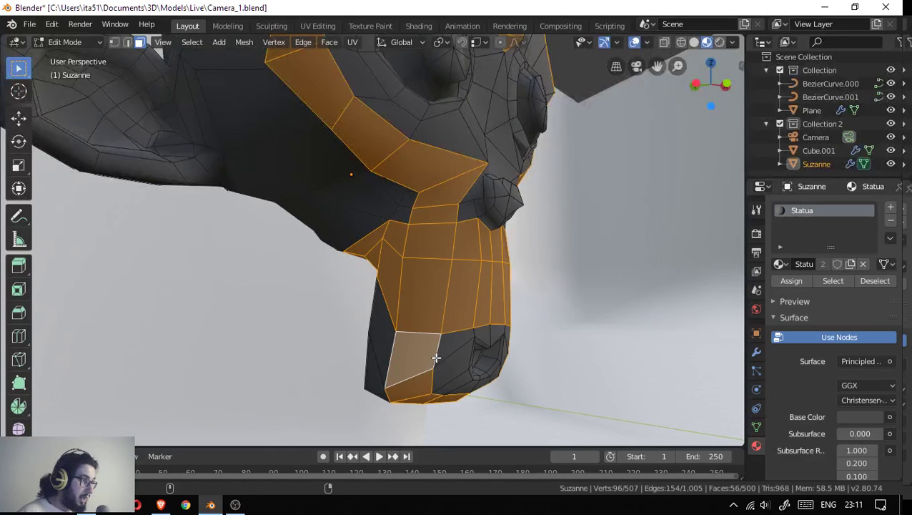
{"action": "key", "text": "ctrl+z"}
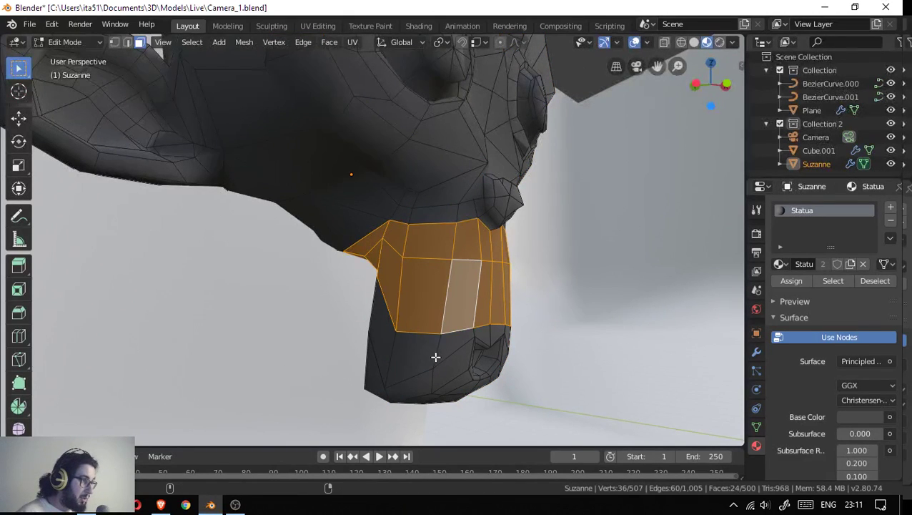
{"action": "left_click", "coordinate": [435, 358]}
{"action": "left_click", "coordinate": [435, 378]}
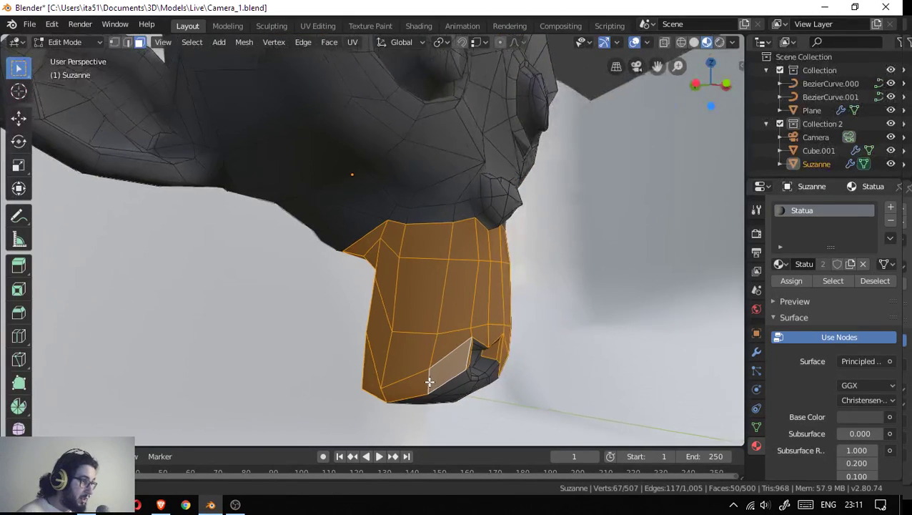
{"action": "left_click_drag", "start_coordinate": [435, 378], "coordinate": [385, 344]}
{"action": "left_click", "coordinate": [389, 343]}
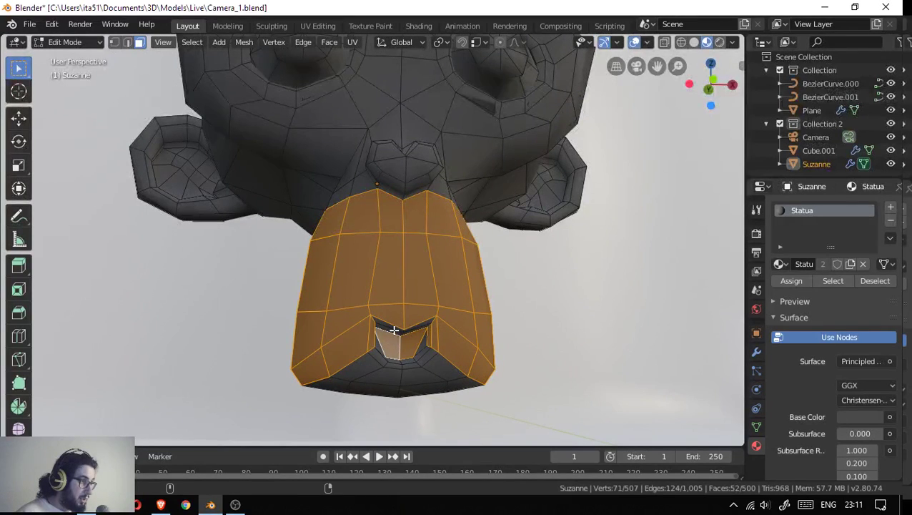
{"action": "left_click", "coordinate": [394, 331]}
{"action": "left_click", "coordinate": [394, 331]}
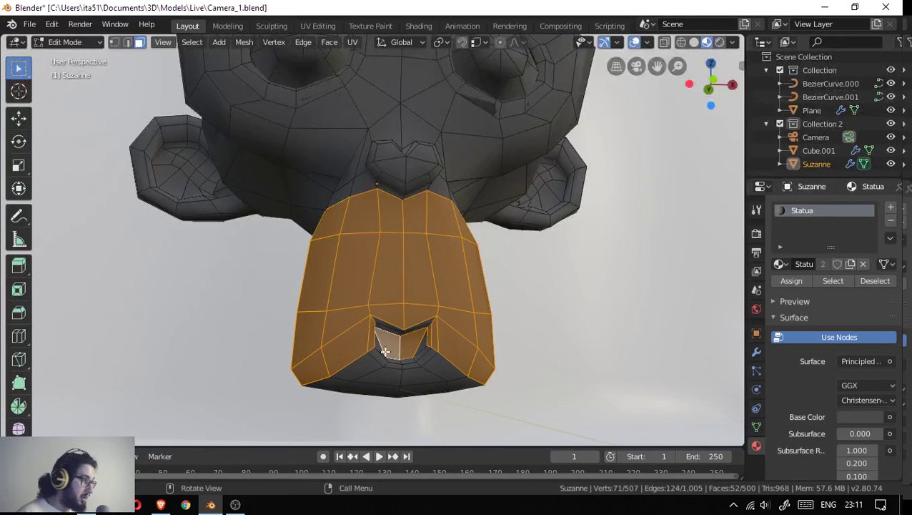
- Frame the selection and extend it across the mouth's inner and lower-right faces
{"action": "key", "text": "KP_Decimal"}
{"action": "scroll", "scroll_direction": "down", "scroll_amount": 3}
{"action": "scroll", "scroll_direction": "down", "scroll_amount": 3}
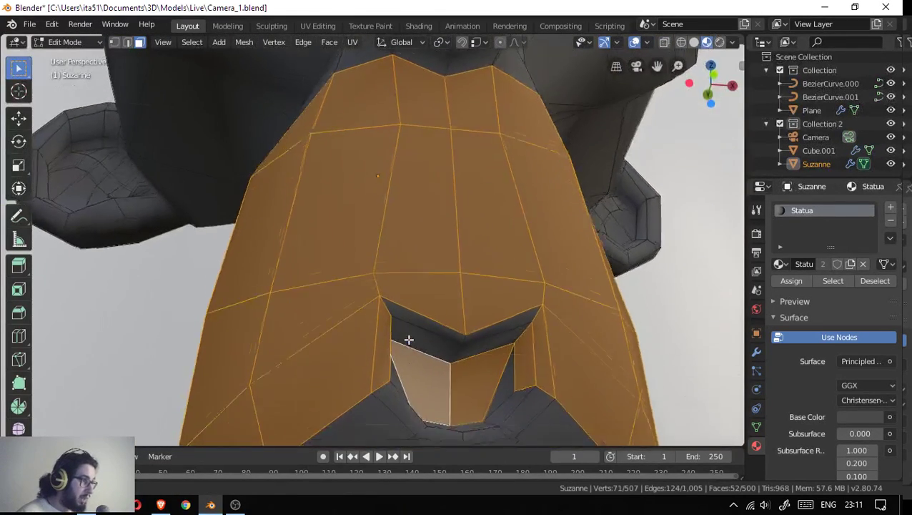
{"action": "scroll", "scroll_direction": "down", "scroll_amount": 3}
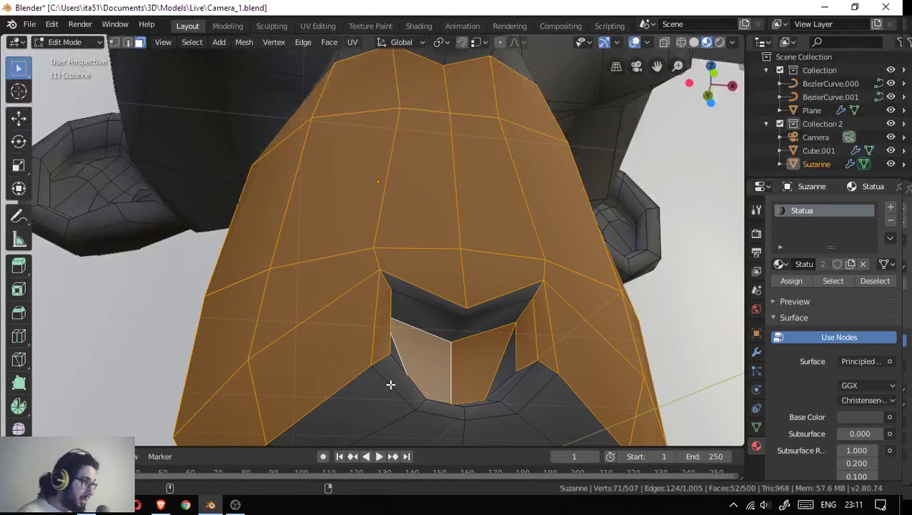
{"action": "left_click", "coordinate": [400, 384]}
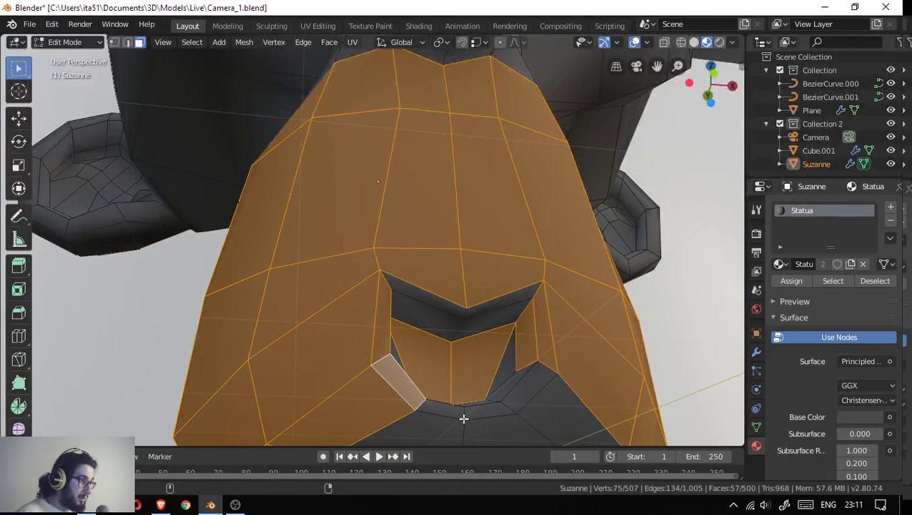
{"action": "left_click", "coordinate": [465, 416]}
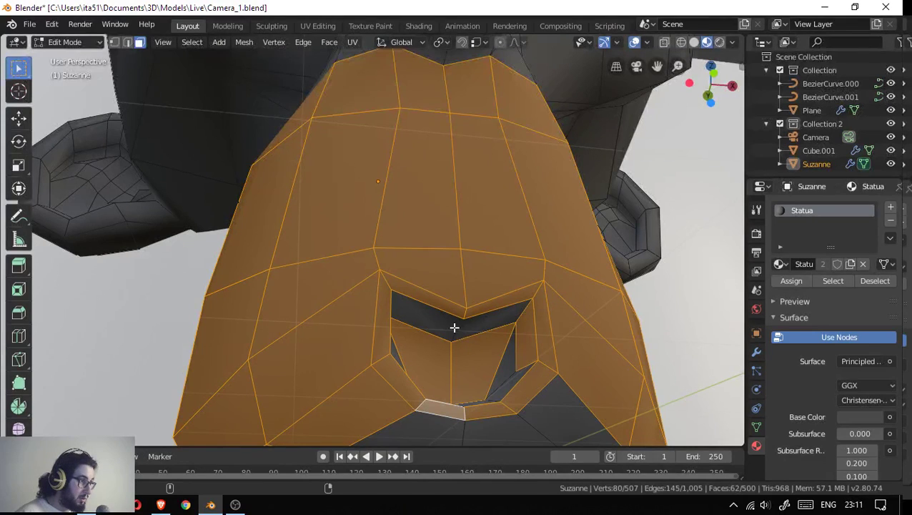
{"action": "left_click", "coordinate": [454, 326]}
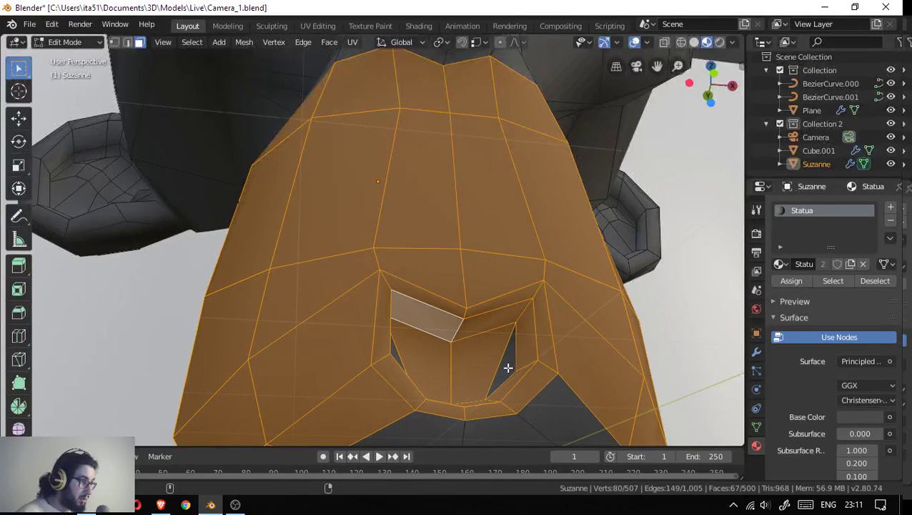
{"action": "left_click", "coordinate": [508, 367]}
{"action": "left_click", "coordinate": [506, 369]}
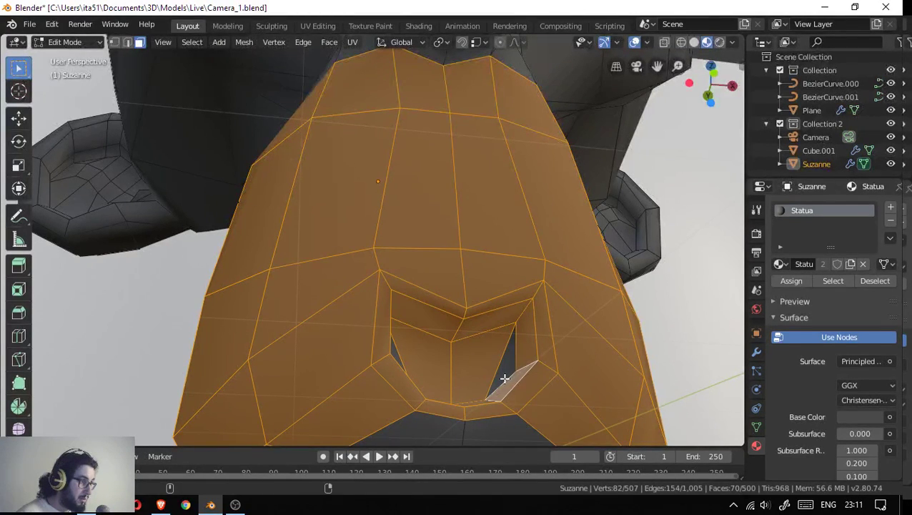
{"action": "left_click", "coordinate": [505, 378]}
{"action": "left_click", "coordinate": [505, 378]}
{"action": "scroll", "scroll_direction": "down", "scroll_amount": 3}
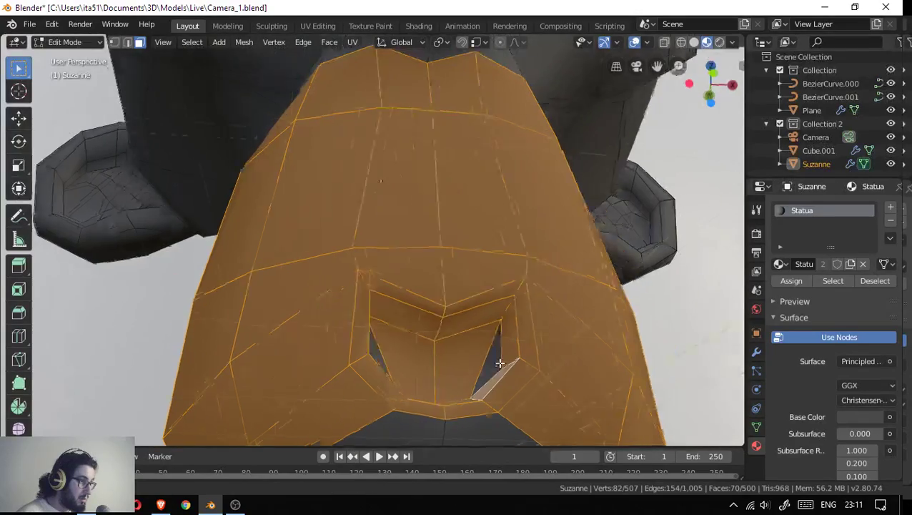
{"action": "left_click_drag", "start_coordinate": [499, 362], "coordinate": [490, 359]}
- Circle-select the faces inside the mouth, below the lip and the dark chin faces
{"action": "key", "text": "c"}
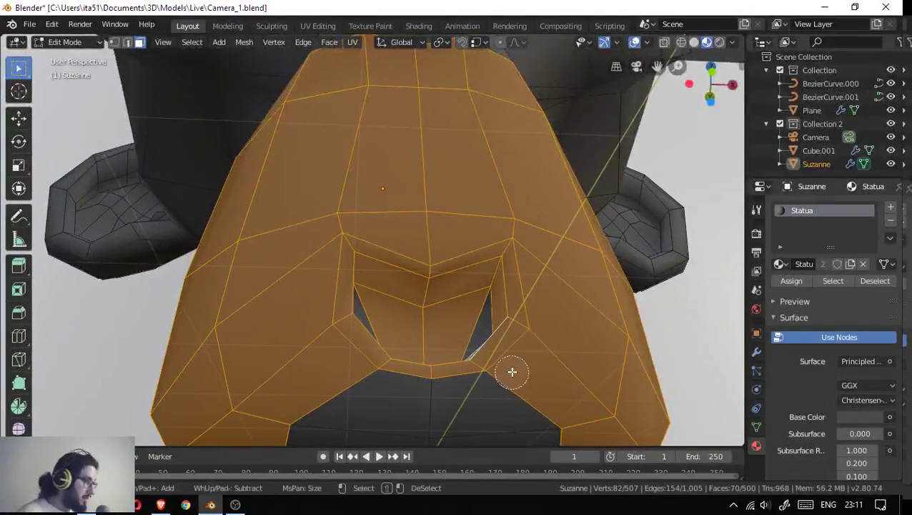
{"action": "left_click_drag", "start_coordinate": [513, 372], "coordinate": [408, 424]}
{"action": "key", "text": "Escape"}
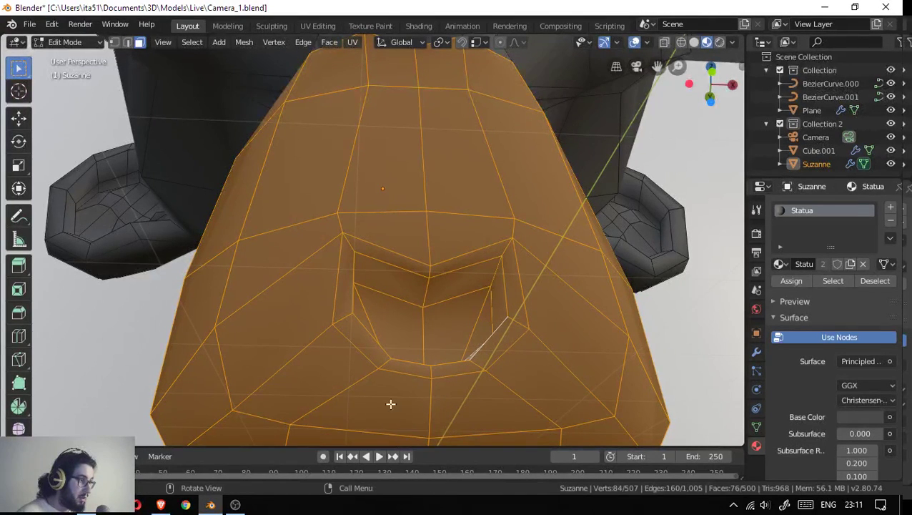
{"action": "scroll", "scroll_direction": "up", "scroll_amount": 3}
{"action": "scroll", "scroll_direction": "down", "scroll_amount": 3}
{"action": "scroll", "scroll_direction": "up", "scroll_amount": 3}
{"action": "left_click_drag", "start_coordinate": [414, 380], "coordinate": [485, 419]}
{"action": "key", "text": "c"}
{"action": "left_click_drag", "start_coordinate": [482, 423], "coordinate": [489, 407]}
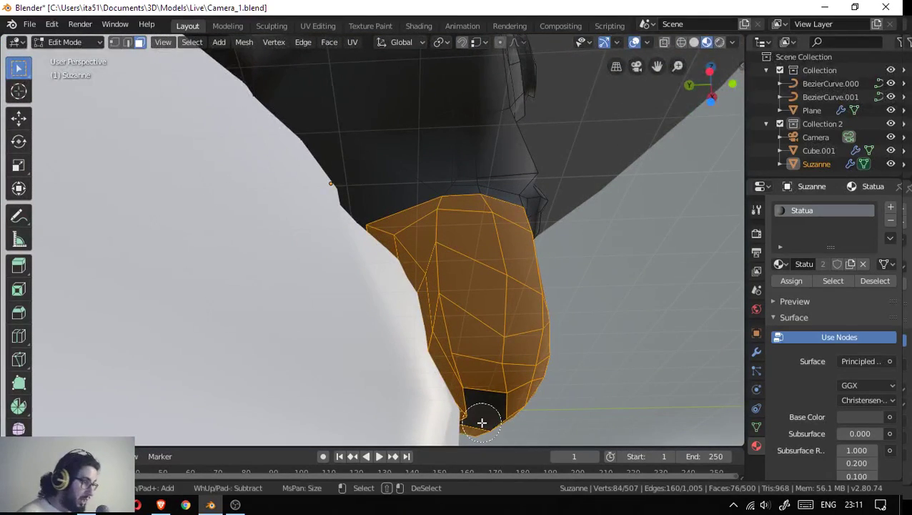
{"action": "key", "text": "Escape"}
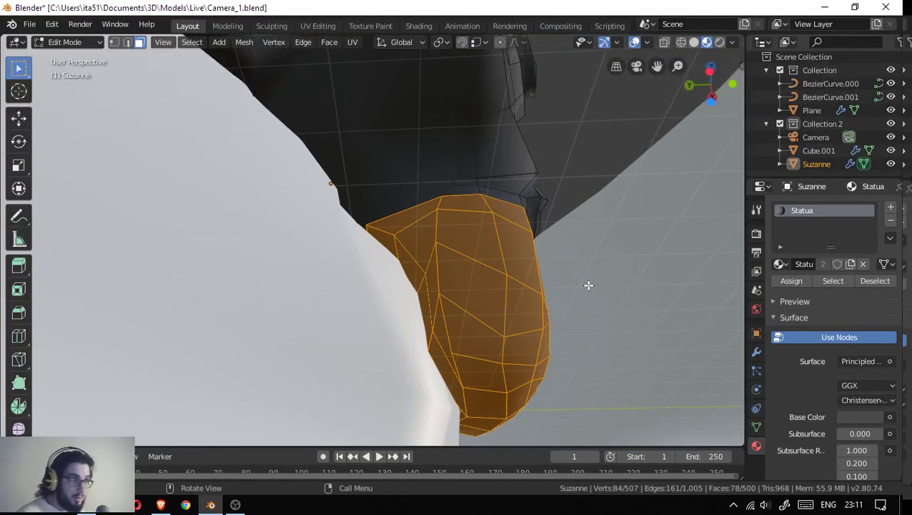
- Circle-select the upper chin faces, both chin edges and the last face beside the nose
{"action": "left_click_drag", "start_coordinate": [588, 285], "coordinate": [540, 349]}
{"action": "key", "text": "c"}
{"action": "left_click", "coordinate": [461, 243]}
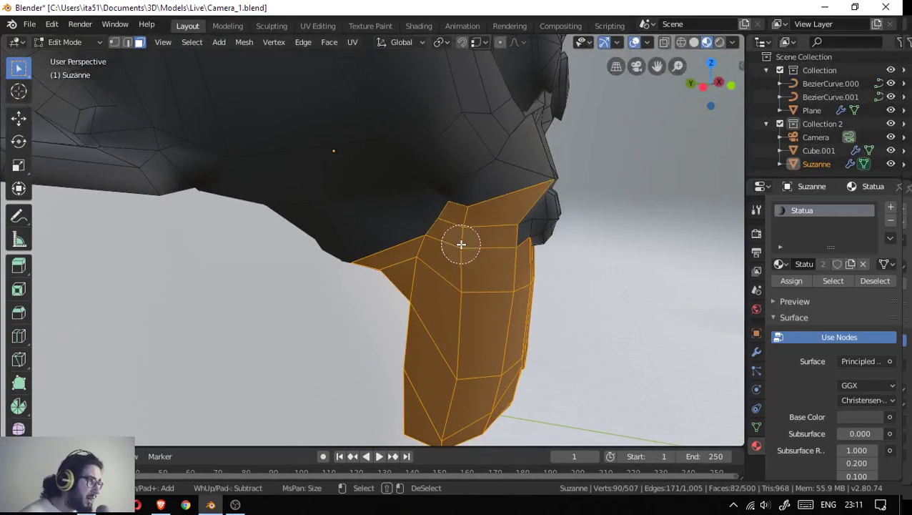
{"action": "right_click", "coordinate": [514, 248]}
{"action": "left_click_drag", "start_coordinate": [520, 241], "coordinate": [414, 229]}
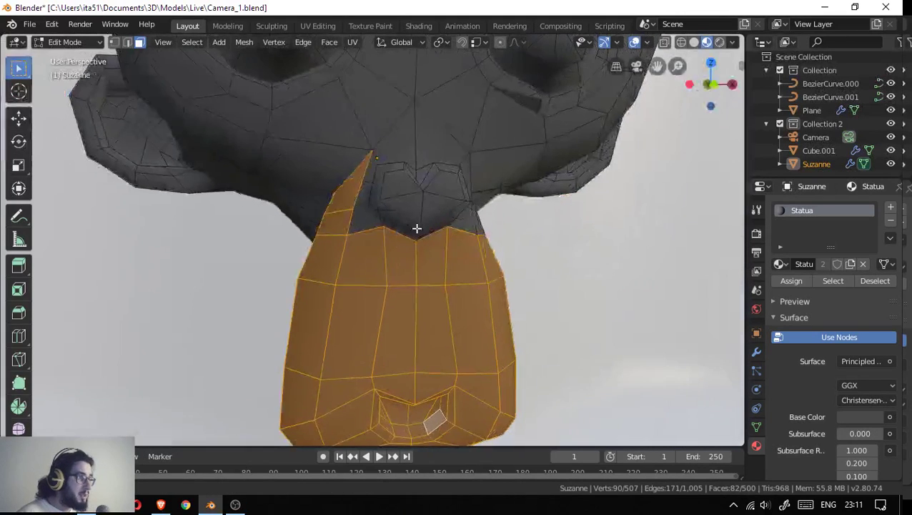
{"action": "key", "text": "c"}
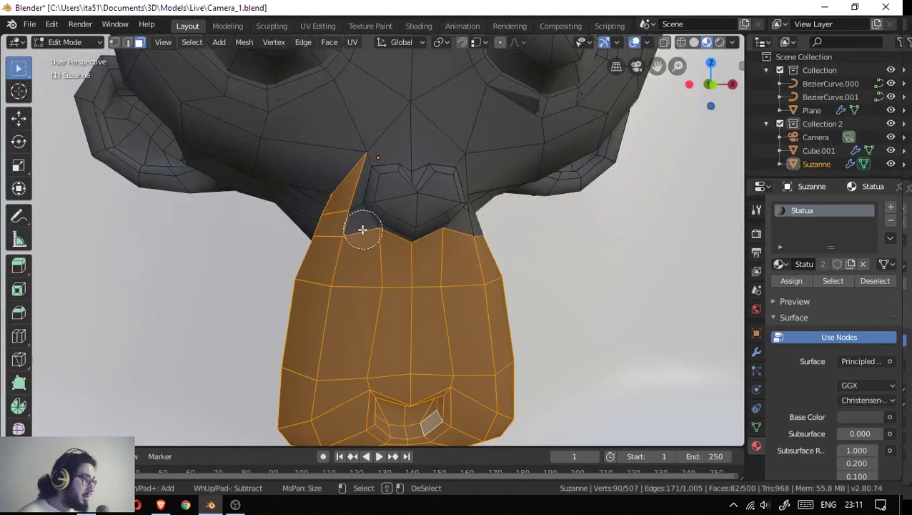
{"action": "left_click_drag", "start_coordinate": [346, 228], "coordinate": [346, 220]}
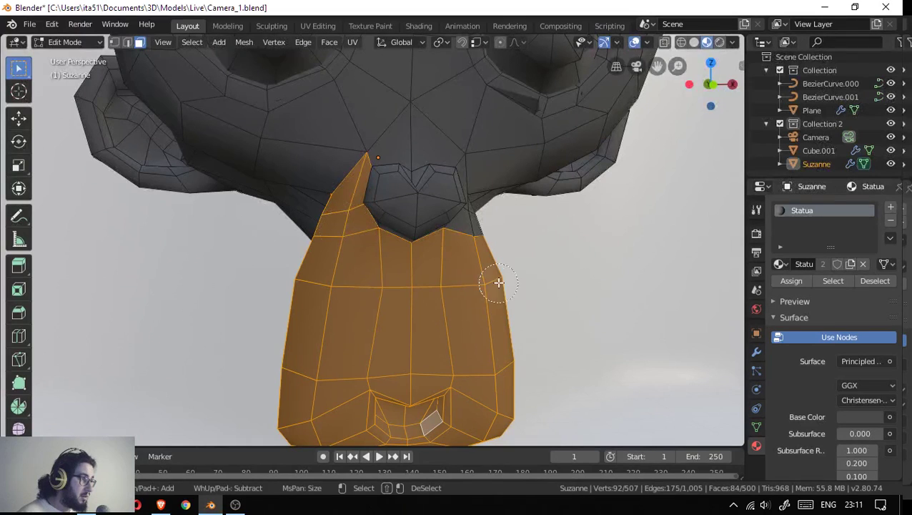
{"action": "left_click_drag", "start_coordinate": [477, 248], "coordinate": [476, 243]}
{"action": "left_click_drag", "start_coordinate": [510, 261], "coordinate": [364, 244]}
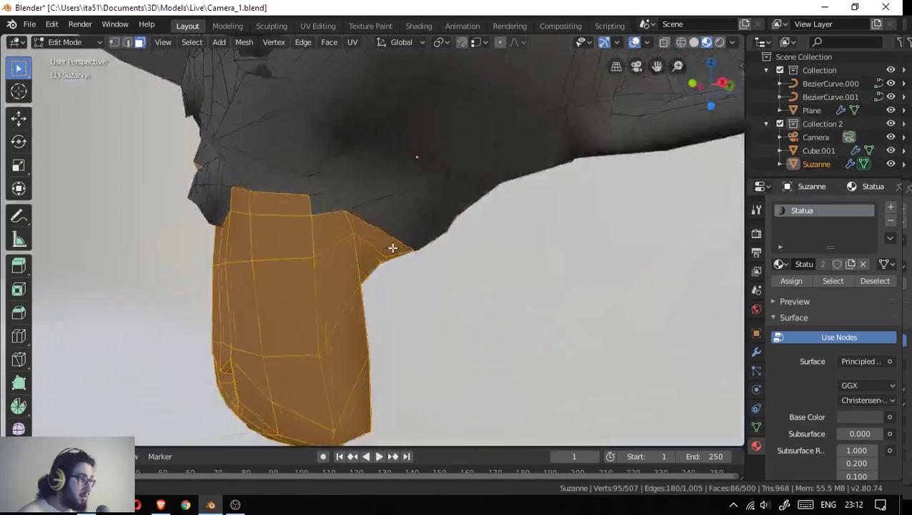
{"action": "key", "text": "c"}
{"action": "left_click_drag", "start_coordinate": [315, 209], "coordinate": [313, 213]}
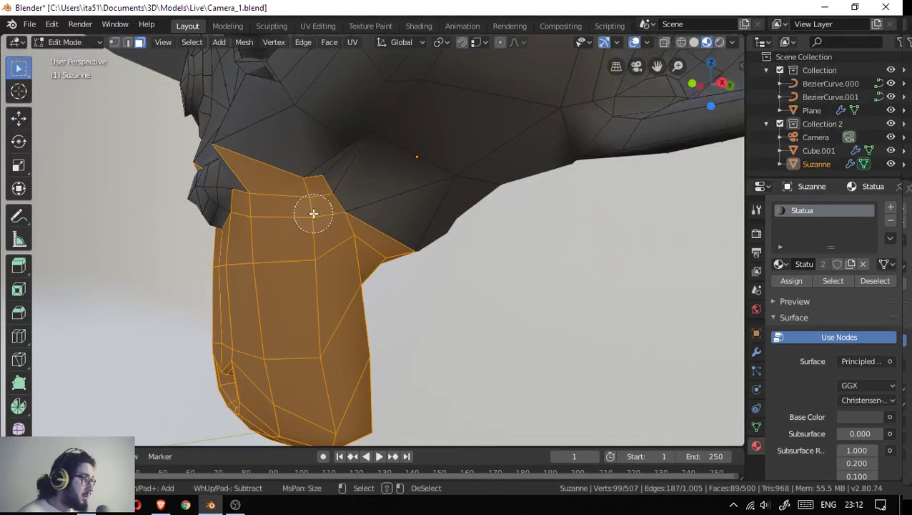
{"action": "left_click_drag", "start_coordinate": [251, 233], "coordinate": [319, 270]}
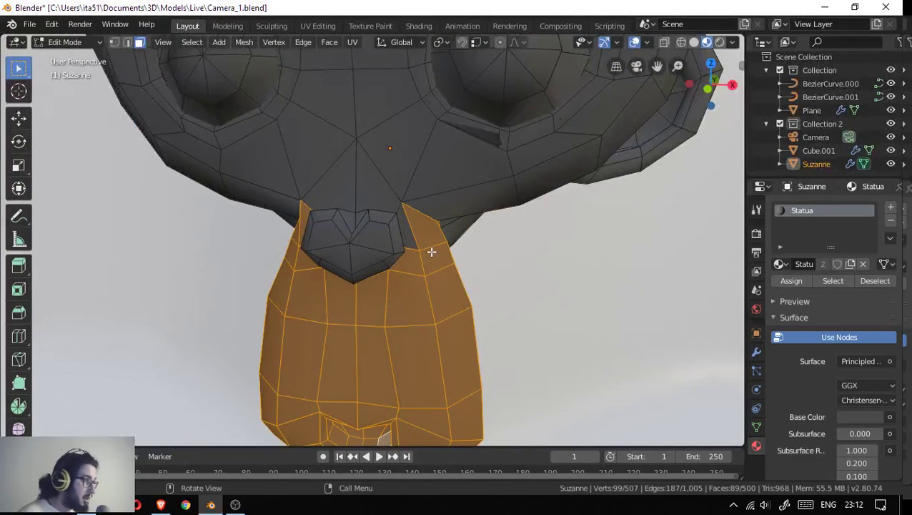
{"action": "left_click", "coordinate": [409, 228]}
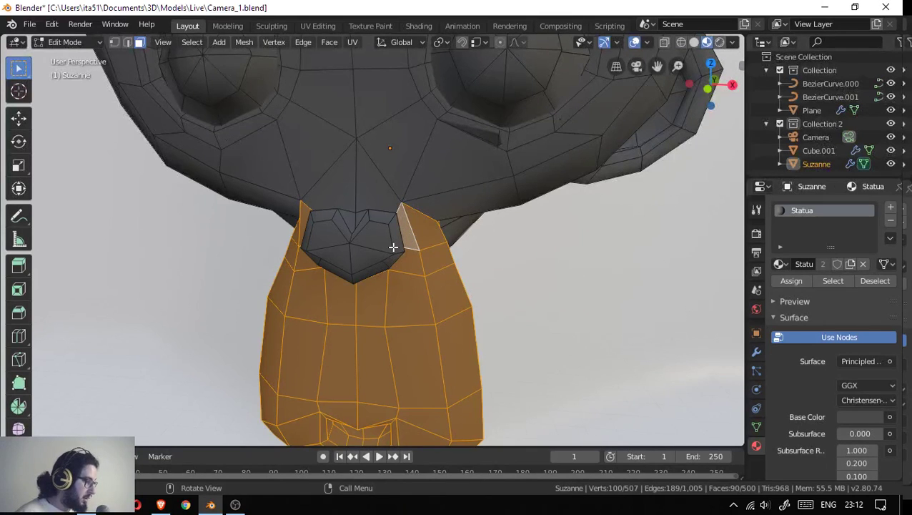
- Separate the selected faces into a new object sharing the Statua material
{"action": "key", "text": "p"}
{"action": "left_click", "coordinate": [392, 246]}
{"action": "left_click_drag", "start_coordinate": [397, 281], "coordinate": [379, 262]}
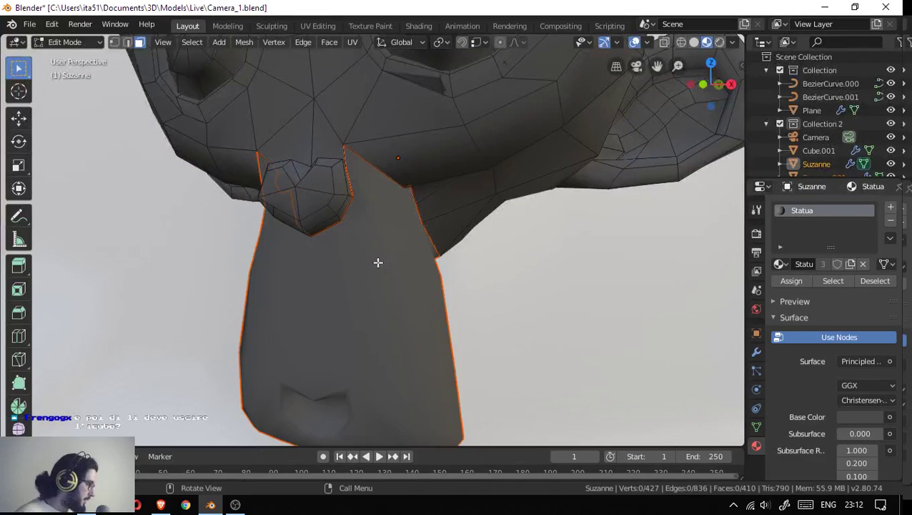
- Switch to Object Mode and trial-rotate the jaw about X with the Rotate tool
{"action": "key", "text": "ctrl+Tab"}
{"action": "left_click", "coordinate": [363, 268]}
{"action": "left_click_drag", "start_coordinate": [358, 316], "coordinate": [338, 306]}
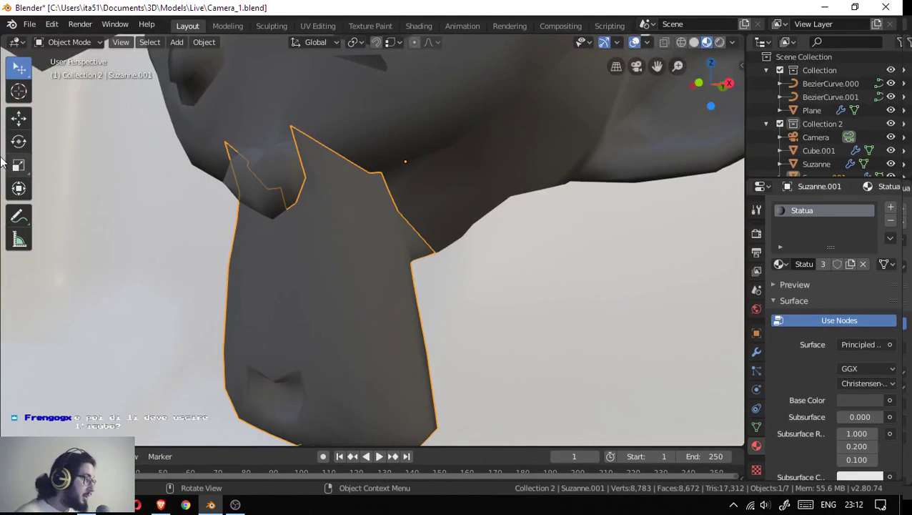
{"action": "left_click", "coordinate": [19, 141]}
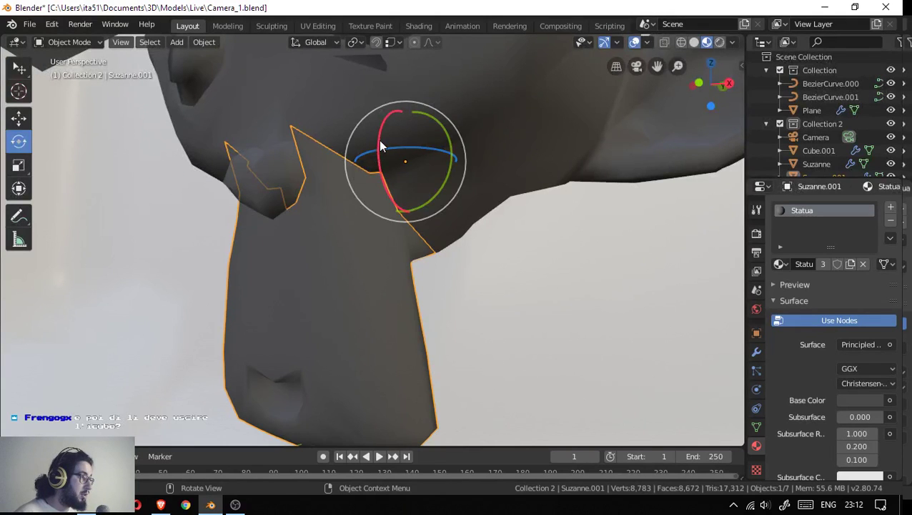
{"action": "left_click_drag", "start_coordinate": [381, 146], "coordinate": [386, 135]}
{"action": "left_click_drag", "start_coordinate": [357, 200], "coordinate": [250, 209]}
- Place the 3D cursor at the jaw hinge where the chin meets the head
{"action": "left_click_drag", "start_coordinate": [324, 228], "coordinate": [475, 260]}
{"action": "right_click", "coordinate": [373, 237]}
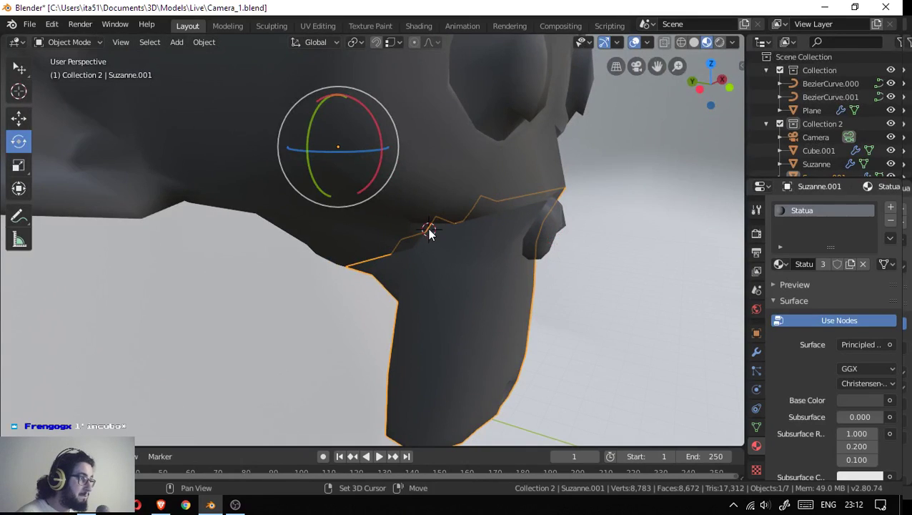
{"action": "left_click_drag", "start_coordinate": [429, 232], "coordinate": [362, 209]}
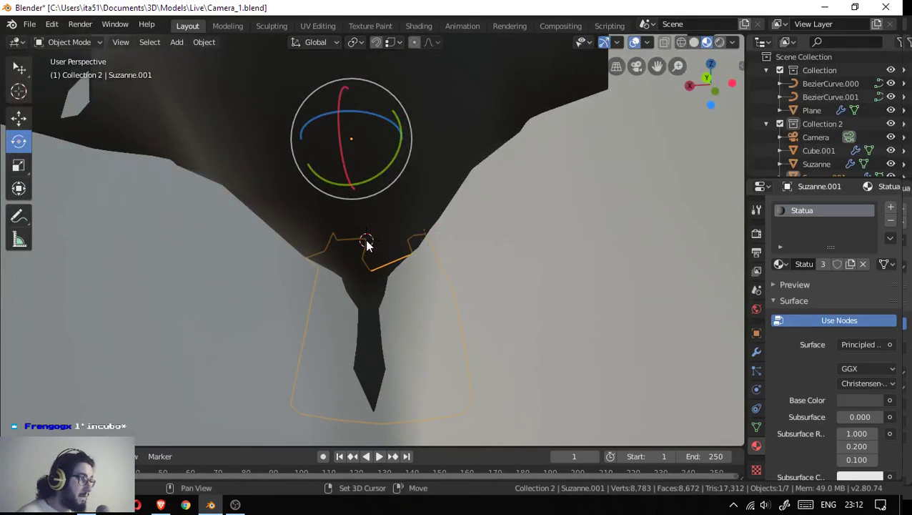
{"action": "left_click_drag", "start_coordinate": [366, 245], "coordinate": [213, 89]}
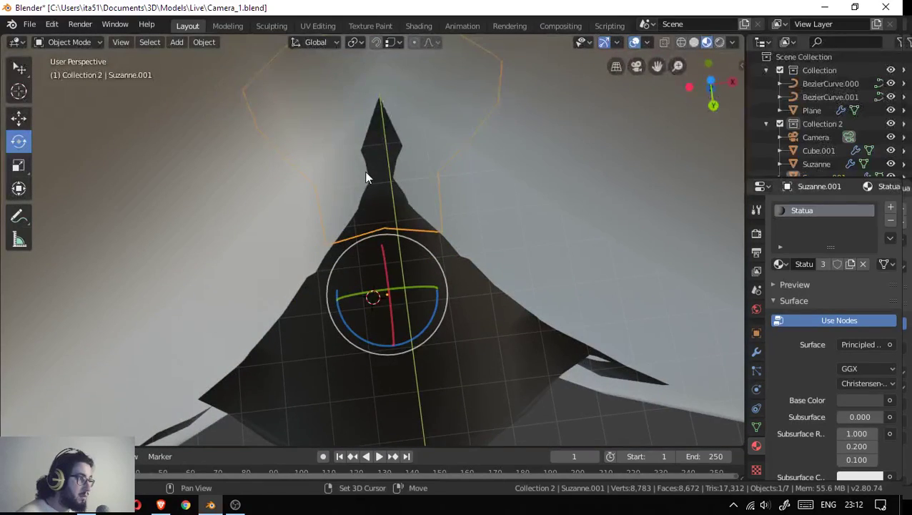
{"action": "left_click_drag", "start_coordinate": [382, 189], "coordinate": [372, 272]}
- Set the pivot point to 3D Cursor and place the cursor at the jaw hinge
{"action": "left_click", "coordinate": [353, 42]}
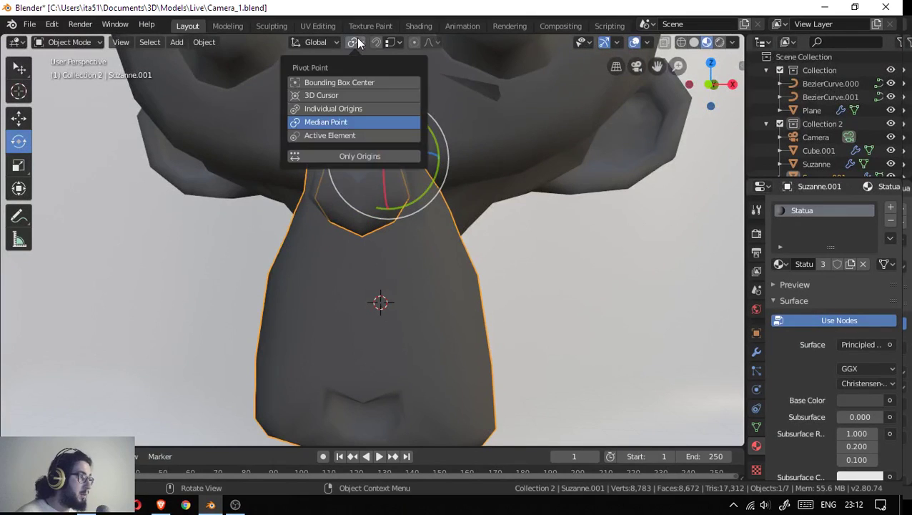
{"action": "left_click", "coordinate": [354, 95]}
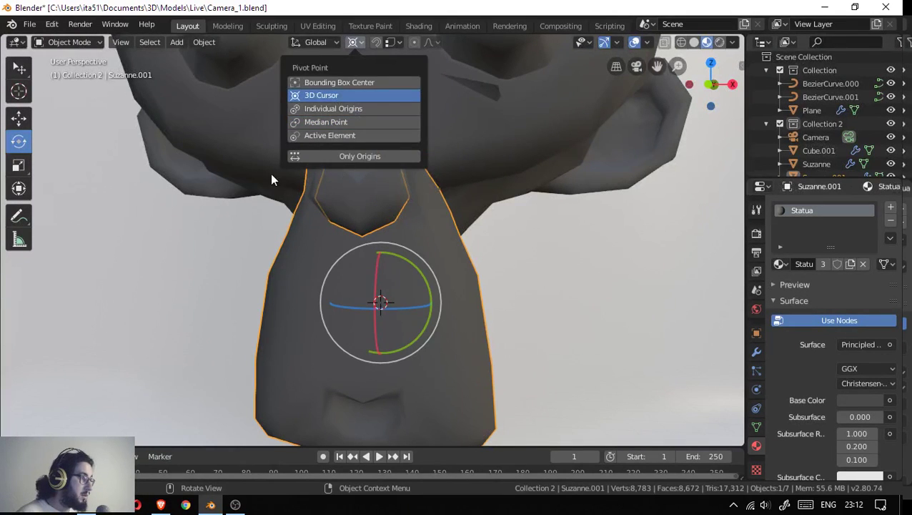
{"action": "left_click_drag", "start_coordinate": [357, 293], "coordinate": [331, 247]}
{"action": "right_click", "coordinate": [332, 243]}
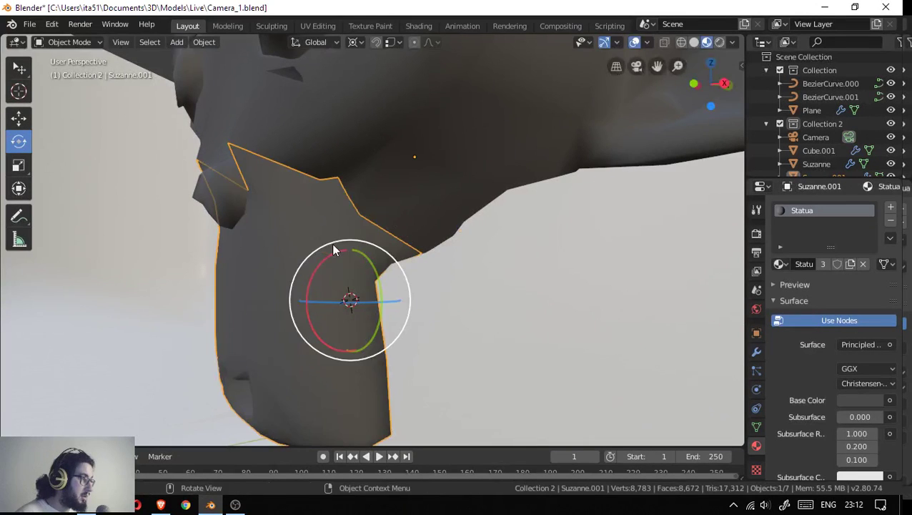
{"action": "left_click_drag", "start_coordinate": [332, 243], "coordinate": [175, 202]}
{"action": "right_click", "coordinate": [295, 219]}
- Select Suzanne.001 and rotate it -69.5° about X, swinging it up toward the head
{"action": "left_click_drag", "start_coordinate": [155, 159], "coordinate": [152, 145]}
{"action": "left_click_drag", "start_coordinate": [152, 145], "coordinate": [396, 163]}
{"action": "left_click", "coordinate": [418, 166]}
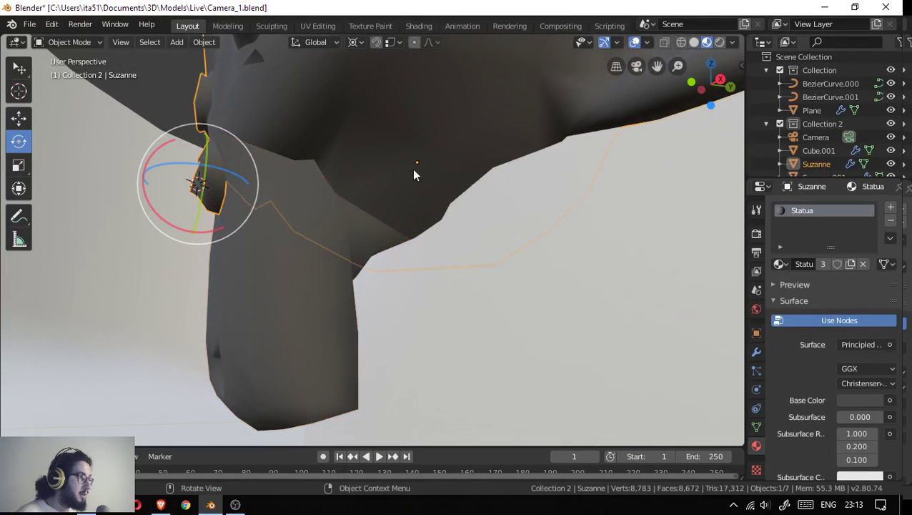
{"action": "left_click", "coordinate": [418, 165]}
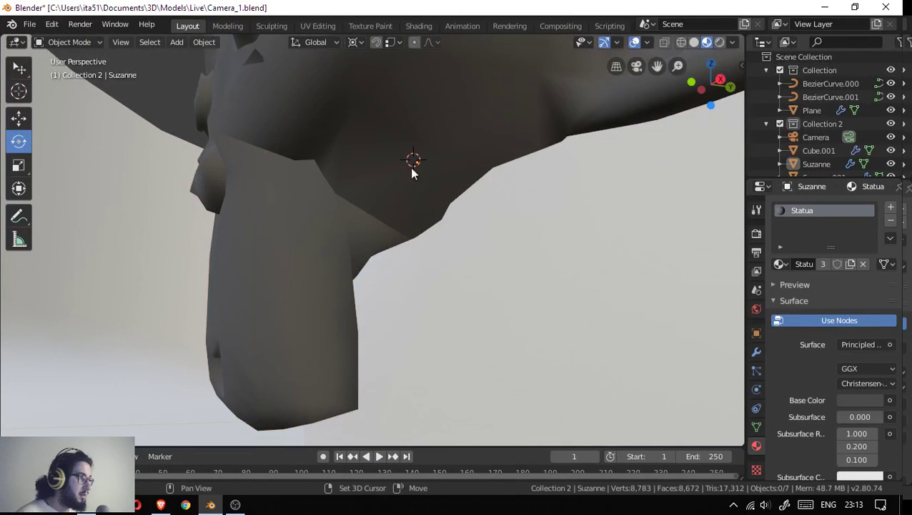
{"action": "left_click_drag", "start_coordinate": [412, 171], "coordinate": [458, 204]}
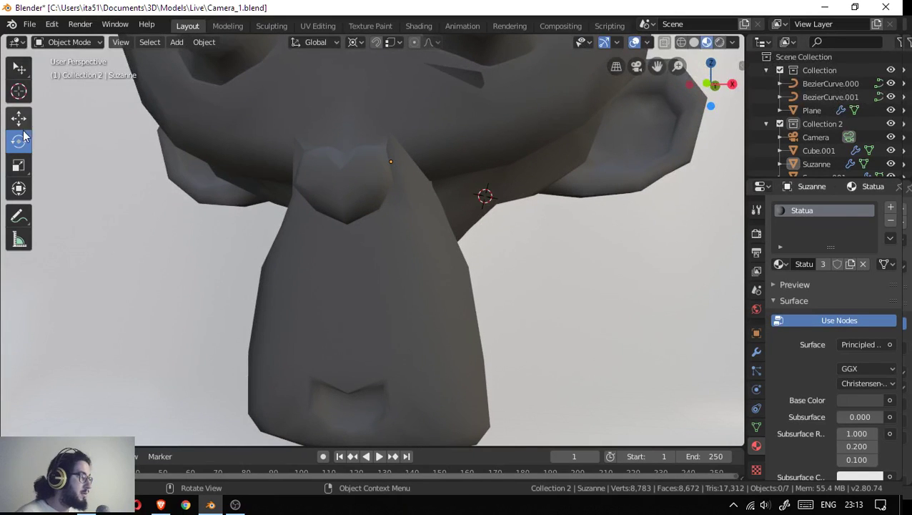
{"action": "left_click_drag", "start_coordinate": [391, 234], "coordinate": [326, 241]}
{"action": "left_click", "coordinate": [320, 246]}
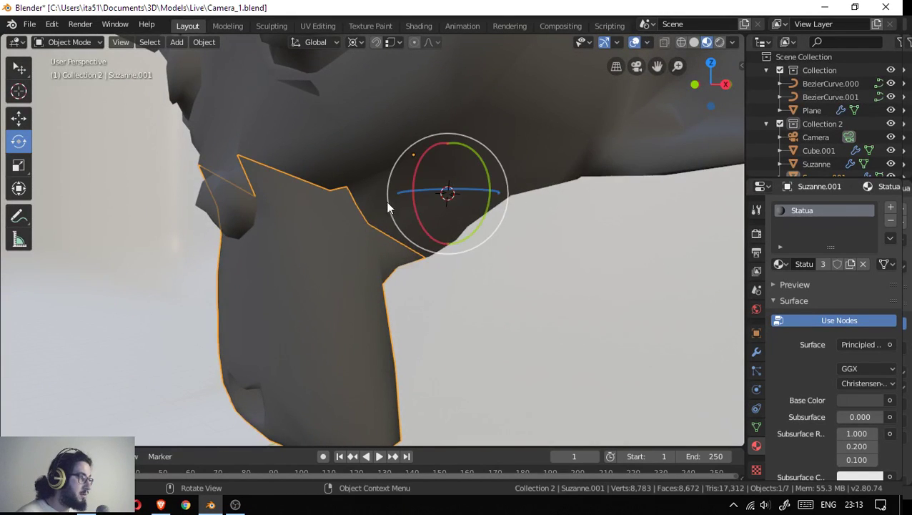
{"action": "left_click_drag", "start_coordinate": [418, 177], "coordinate": [468, 136]}
{"action": "left_click_drag", "start_coordinate": [397, 176], "coordinate": [425, 188]}
{"action": "scroll", "scroll_direction": "down", "scroll_amount": 3}
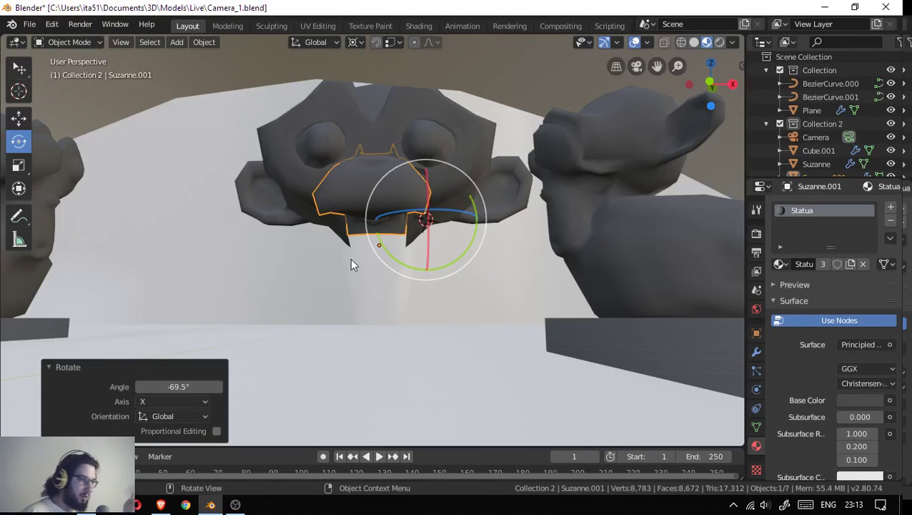
- Orbit around the jaw and rotate it further about X
{"action": "left_click_drag", "start_coordinate": [349, 259], "coordinate": [520, 229]}
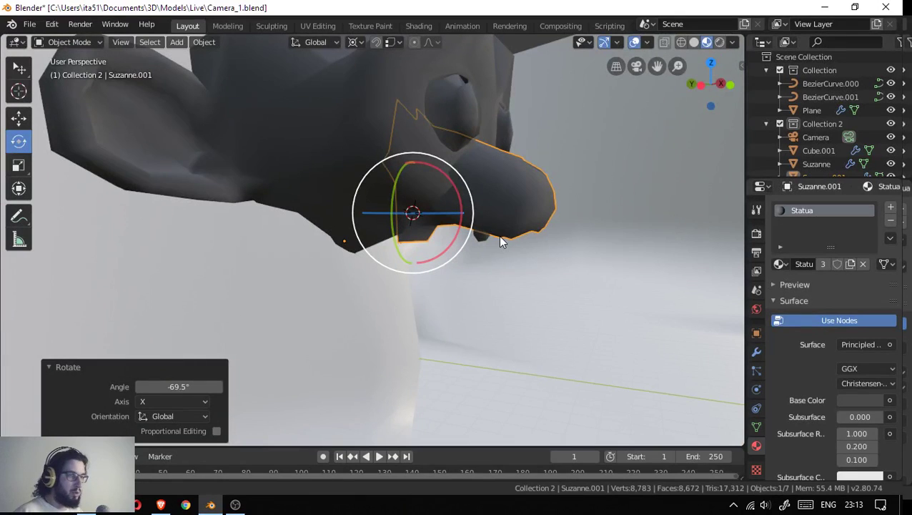
{"action": "left_click_drag", "start_coordinate": [501, 242], "coordinate": [368, 219]}
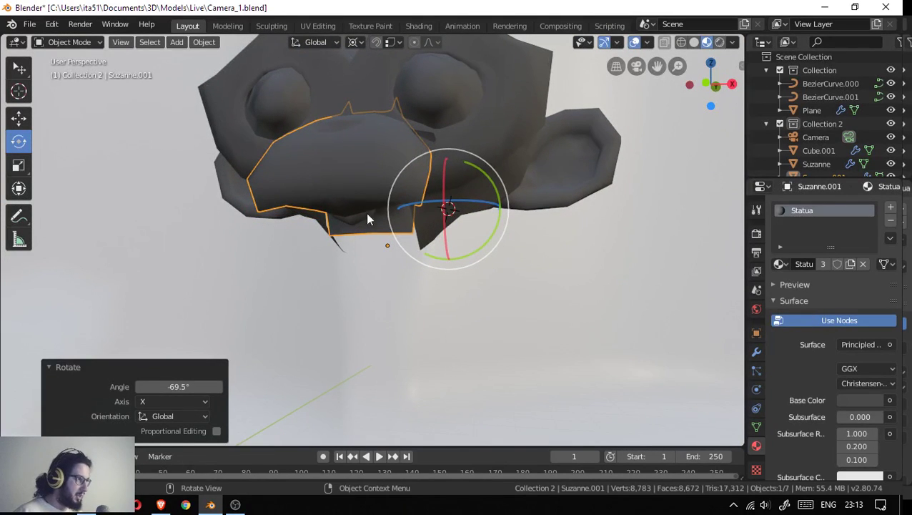
{"action": "left_click_drag", "start_coordinate": [444, 190], "coordinate": [404, 244]}
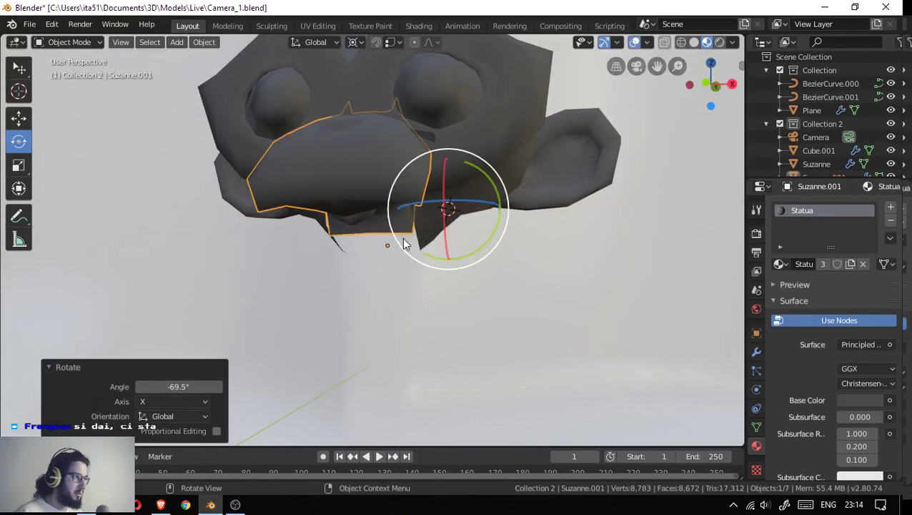
- Undo the rotation back to the jaw's upright pose and open Save As
{"action": "key", "text": "ctrl+z"}
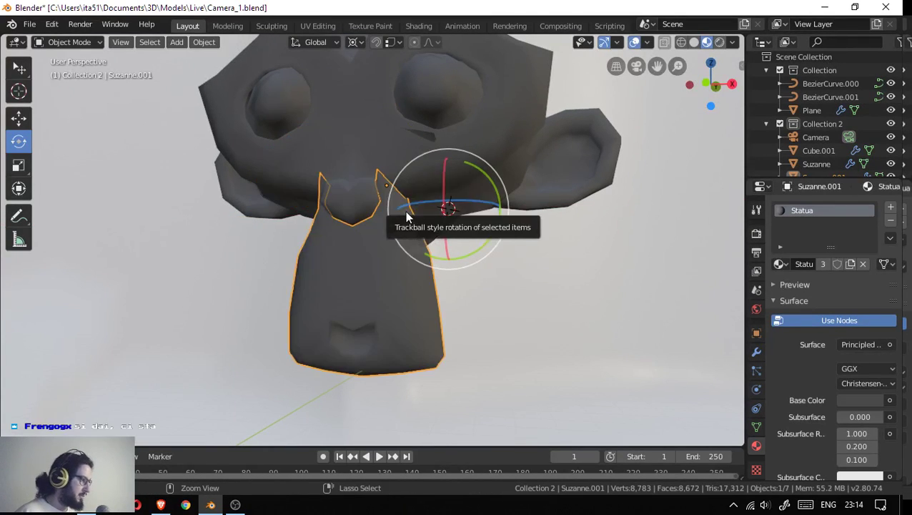
{"action": "left_click_drag", "start_coordinate": [407, 214], "coordinate": [462, 266]}
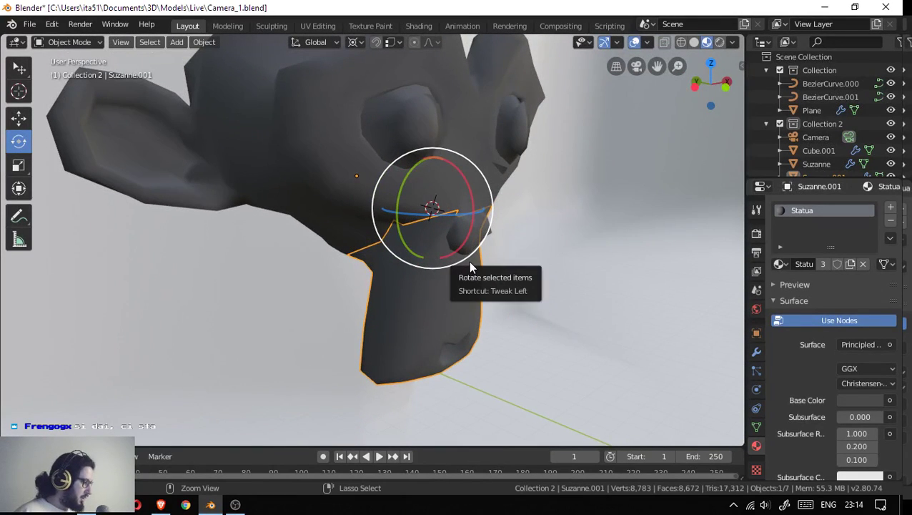
{"action": "key", "text": "ctrl+shift+s"}
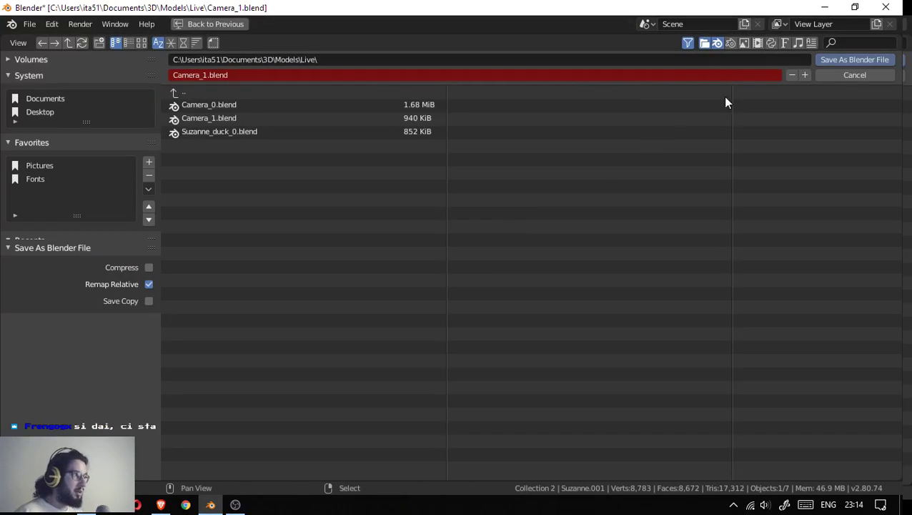
- Save the scene as Camera_2.blend, then bring the YouTube browser to the front
{"action": "left_click", "coordinate": [806, 71]}
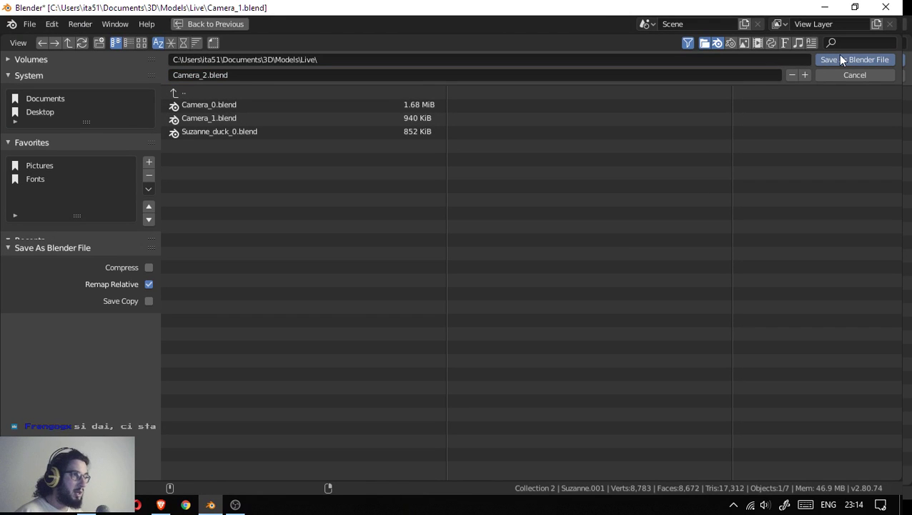
{"action": "left_click", "coordinate": [840, 59]}
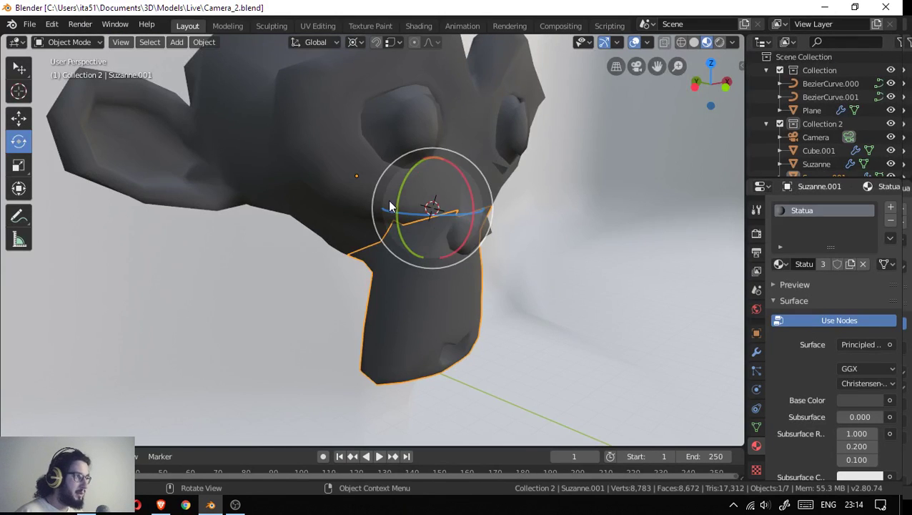
{"action": "left_click_drag", "start_coordinate": [388, 199], "coordinate": [309, 192]}
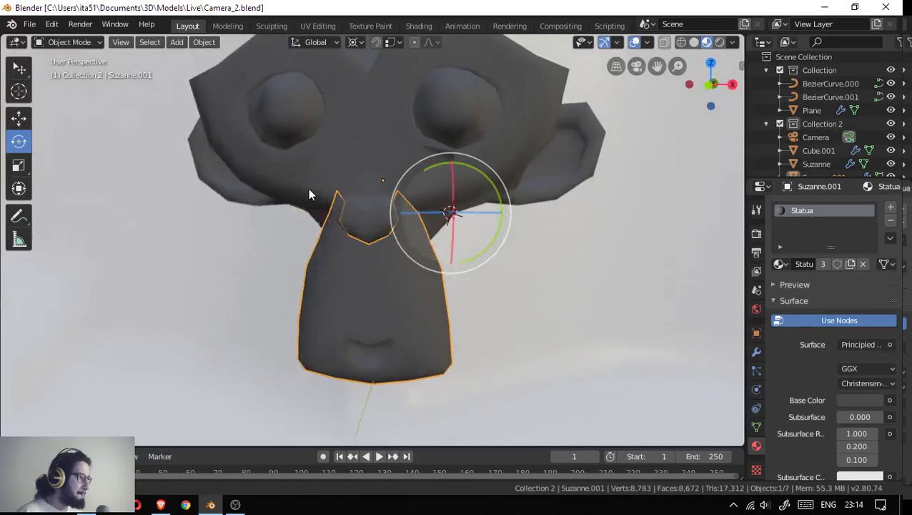
{"action": "left_click", "coordinate": [163, 505]}
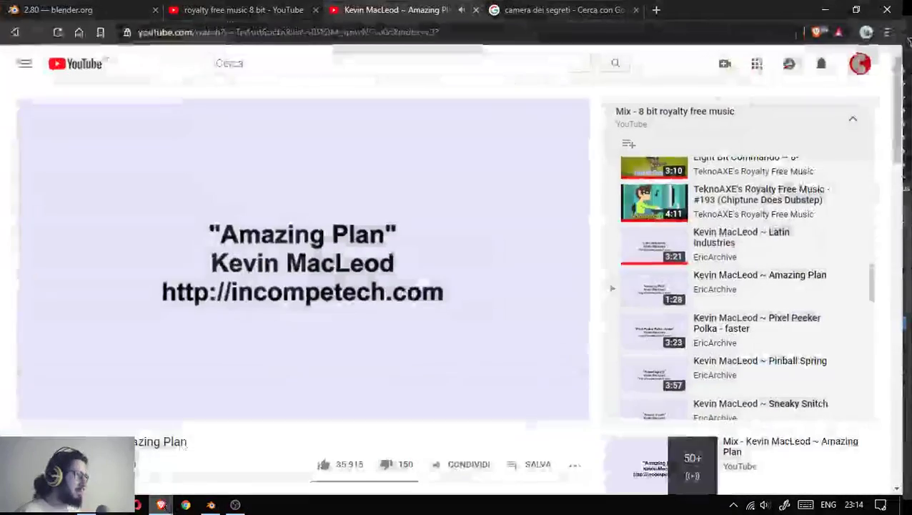
- Scroll through the YouTube page and playlist, then return to the Blender window
{"action": "scroll", "scroll_direction": "down", "scroll_amount": 3}
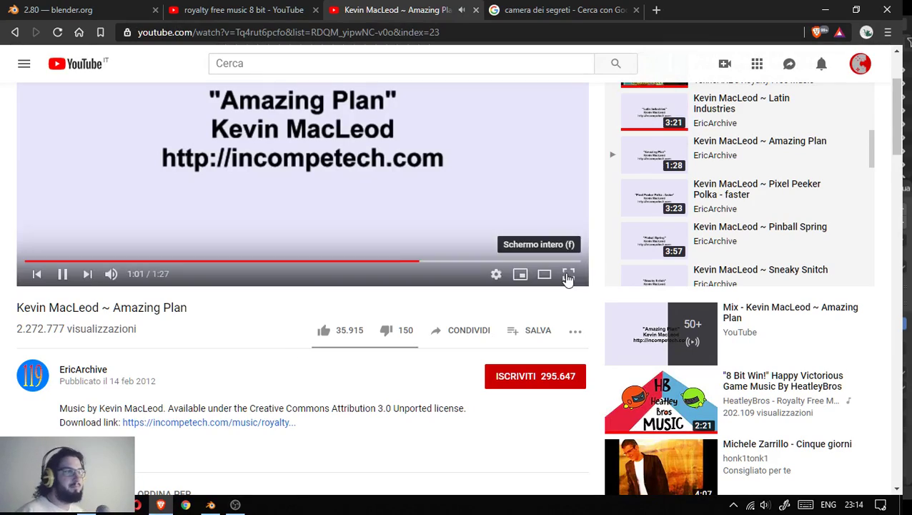
{"action": "scroll", "scroll_direction": "up", "scroll_amount": 3}
{"action": "scroll", "scroll_direction": "up", "scroll_amount": 3}
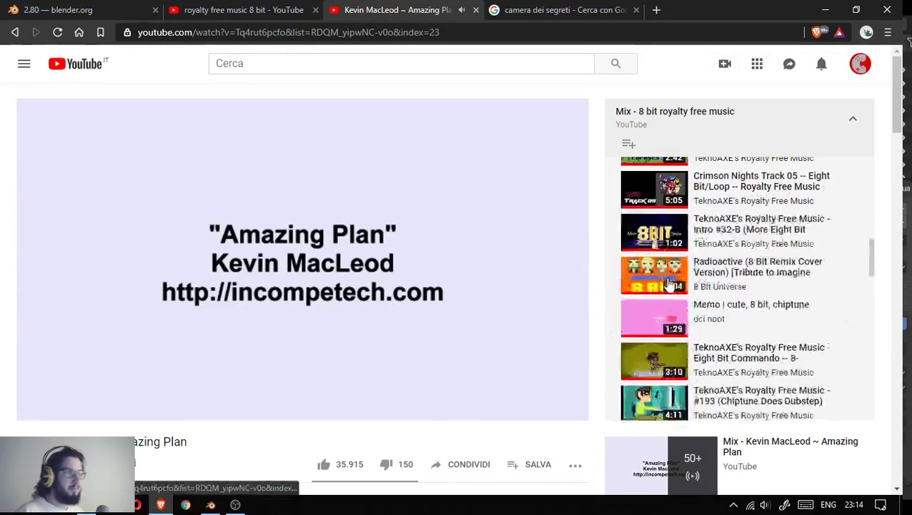
{"action": "scroll", "scroll_direction": "up", "scroll_amount": 3}
{"action": "scroll", "scroll_direction": "down", "scroll_amount": 3}
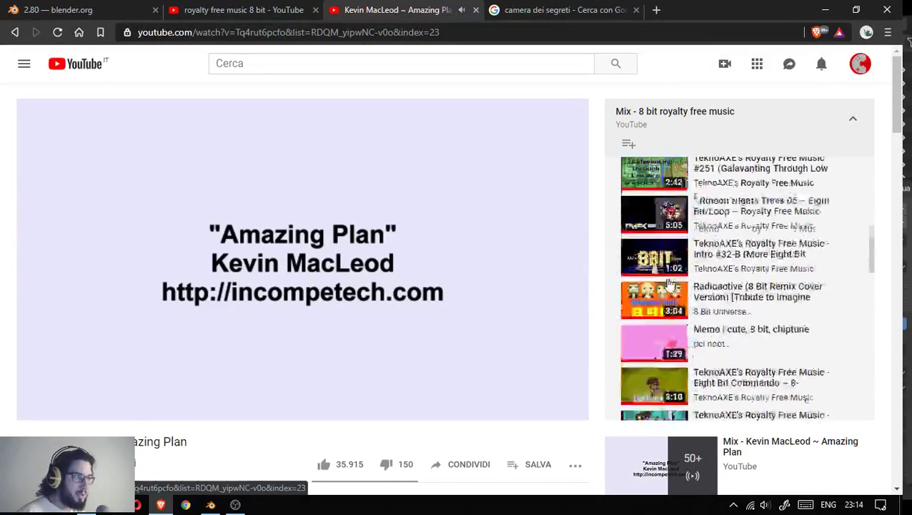
{"action": "scroll", "scroll_direction": "down", "scroll_amount": 3}
{"action": "scroll", "scroll_direction": "down", "scroll_amount": 3}
{"action": "scroll", "scroll_direction": "down", "scroll_amount": 3}
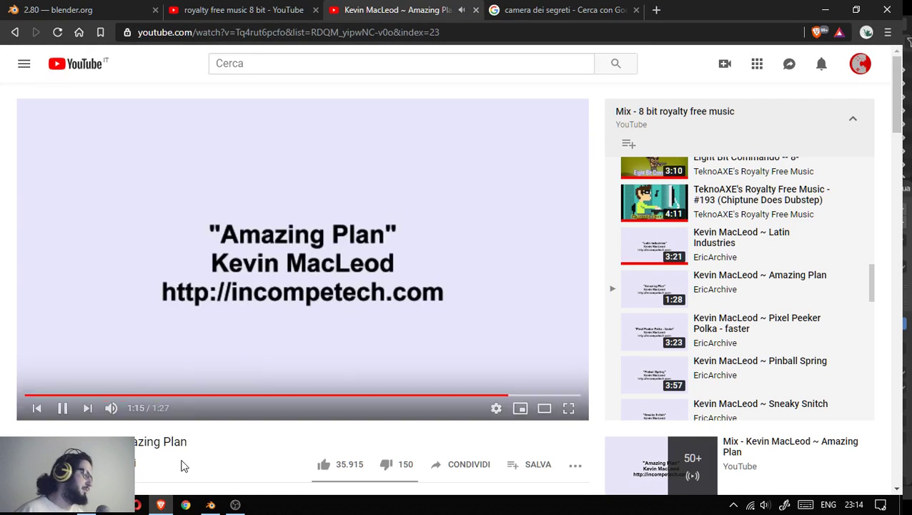
{"action": "left_click", "coordinate": [211, 505]}
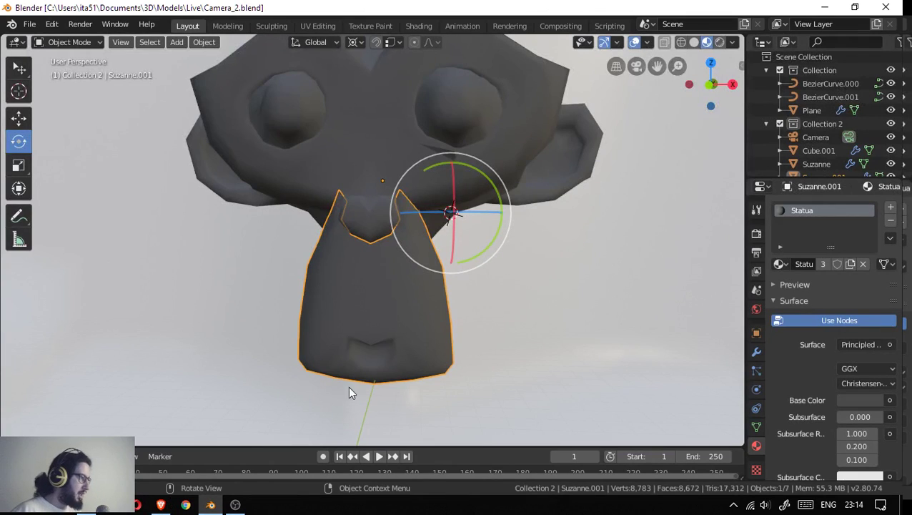
- Save Camera_2.blend again and bring the OBS Studio window to the front
{"action": "left_click_drag", "start_coordinate": [521, 215], "coordinate": [366, 217]}
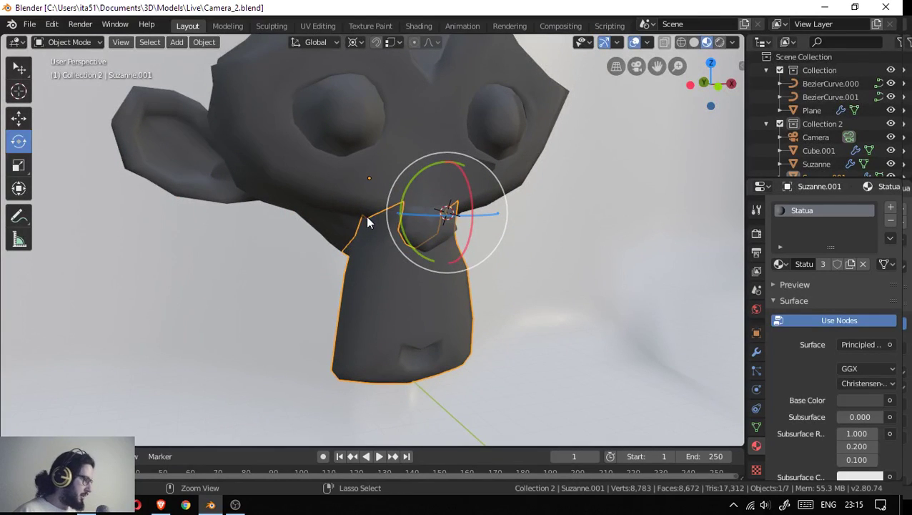
{"action": "key", "text": "ctrl+s"}
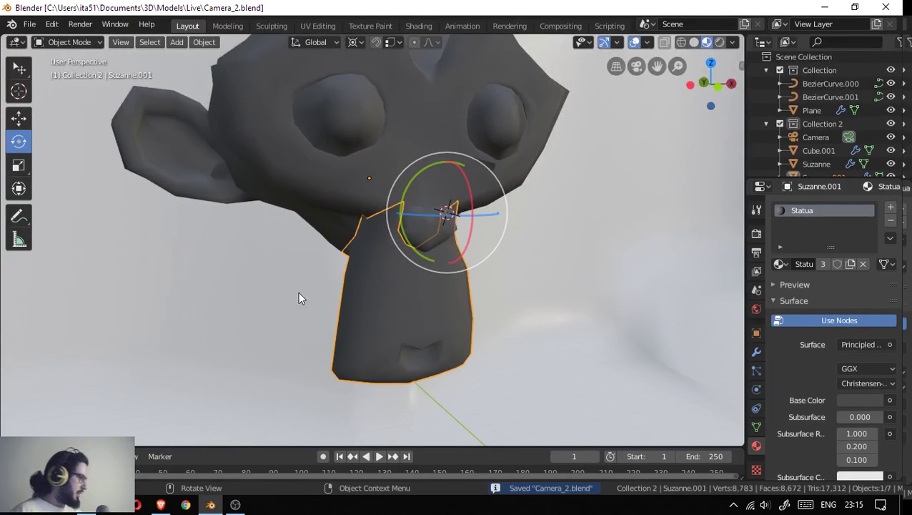
{"action": "left_click", "coordinate": [243, 506]}
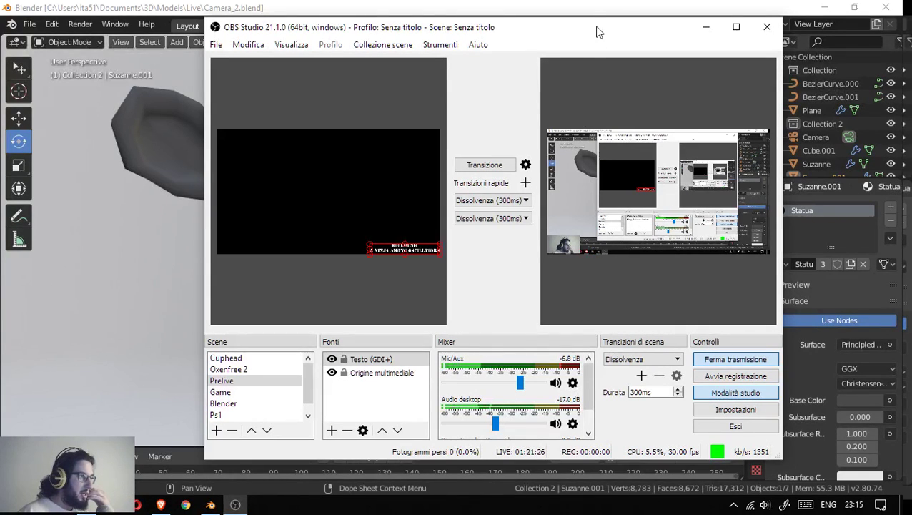
{"action": "left_click", "coordinate": [624, 6]}
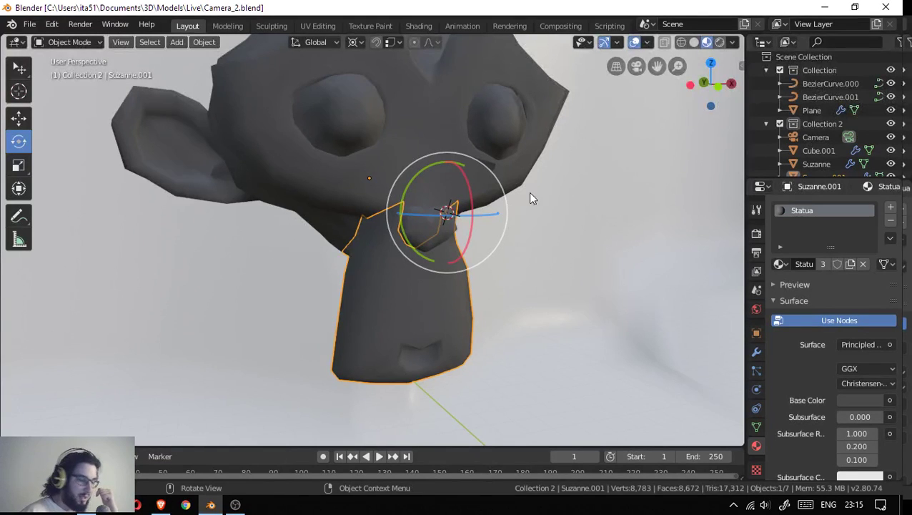
{"action": "key", "text": "ctrl+s"}
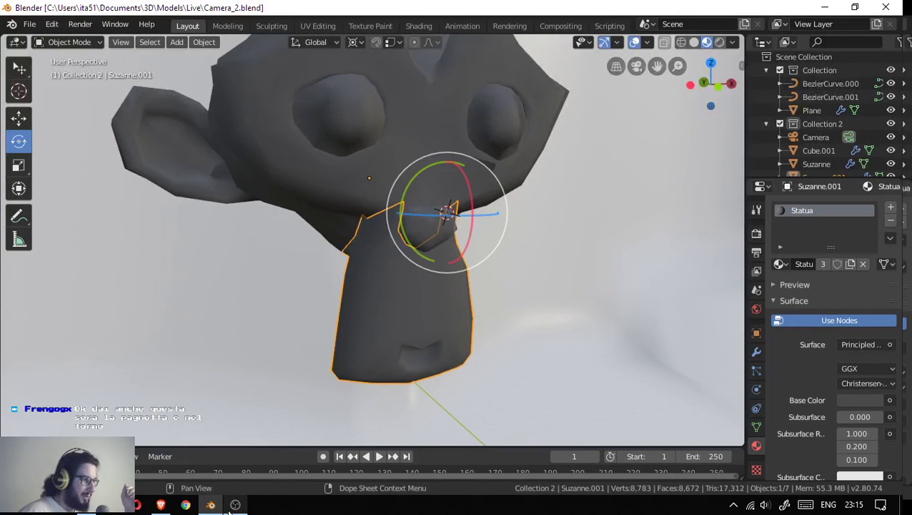
{"action": "left_click", "coordinate": [235, 505]}
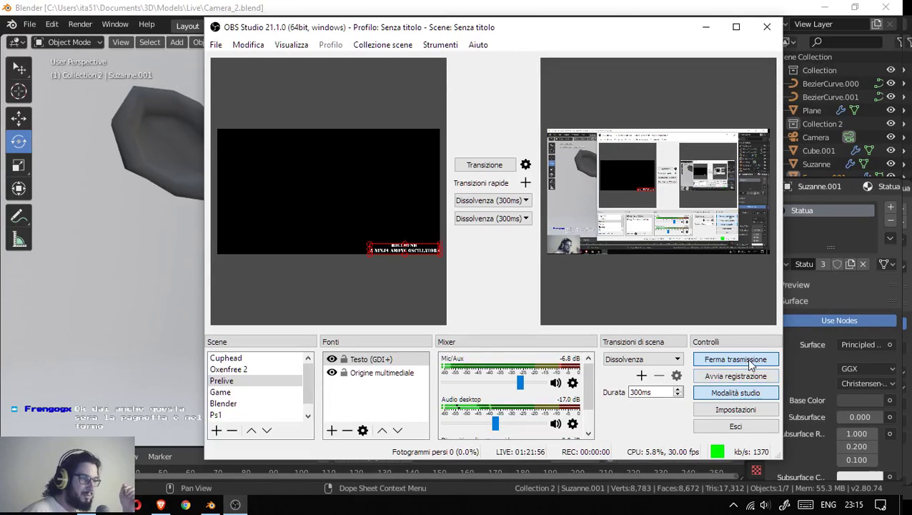